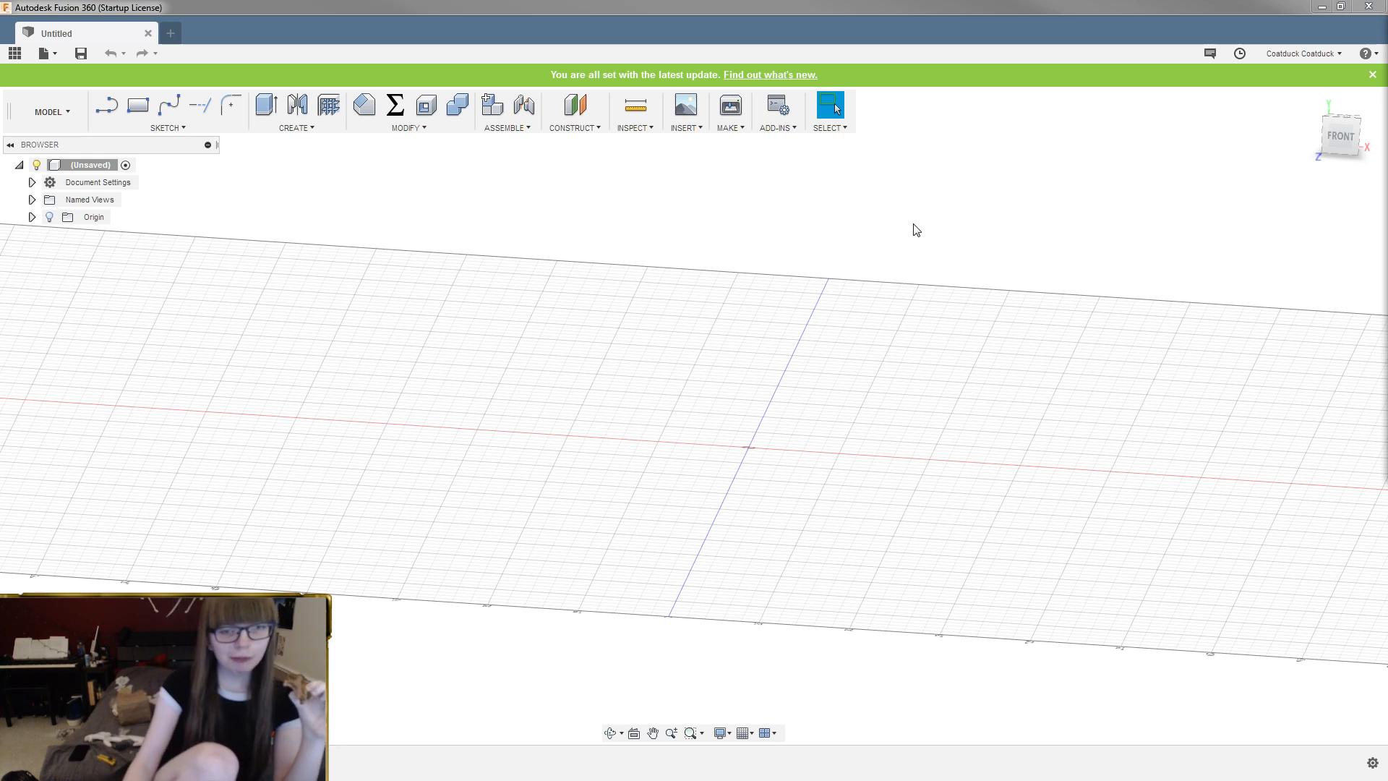
{"action": "scroll", "coordinate": [828, 414], "scroll_direction": "down", "scroll_amount": 5}
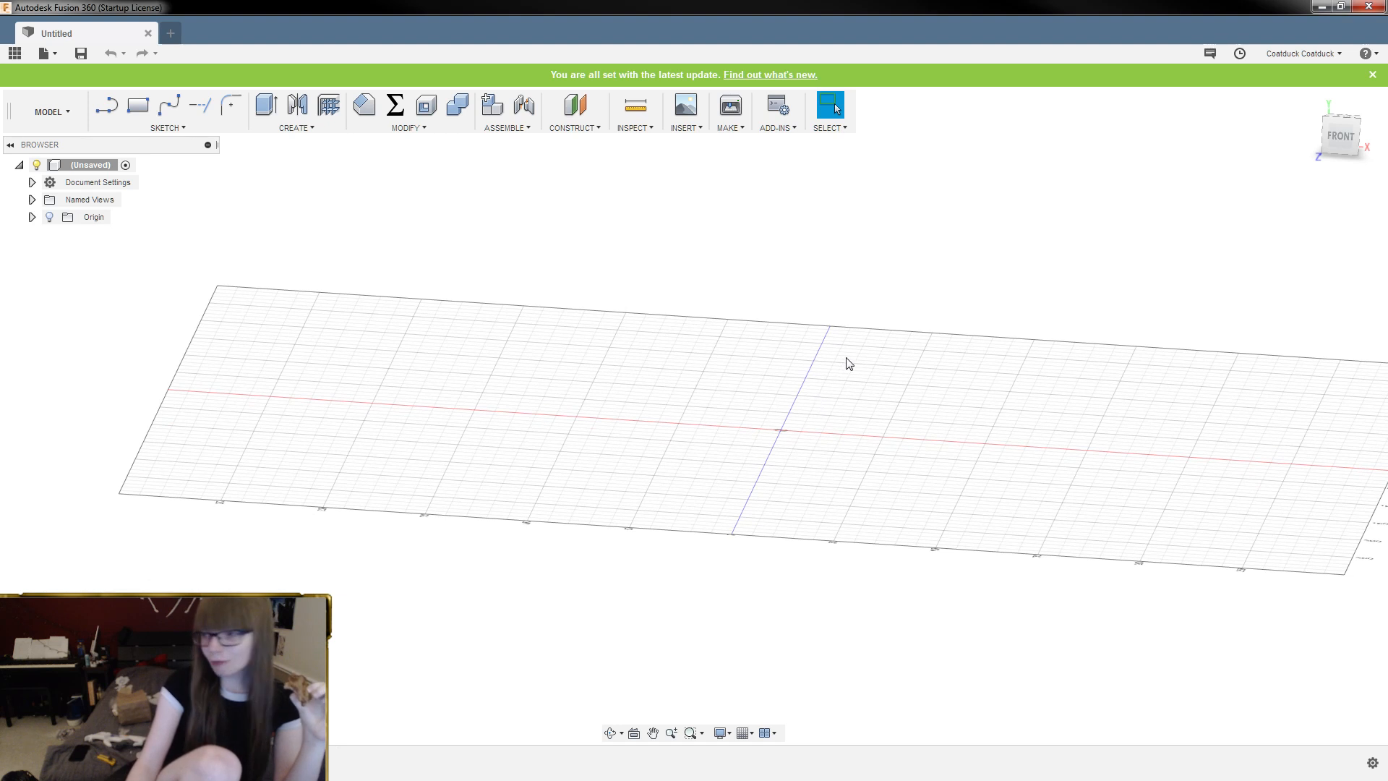
{"action": "middle_click_drag", "start_coordinate": [849, 364], "coordinate": [861, 316], "text": "shift"}
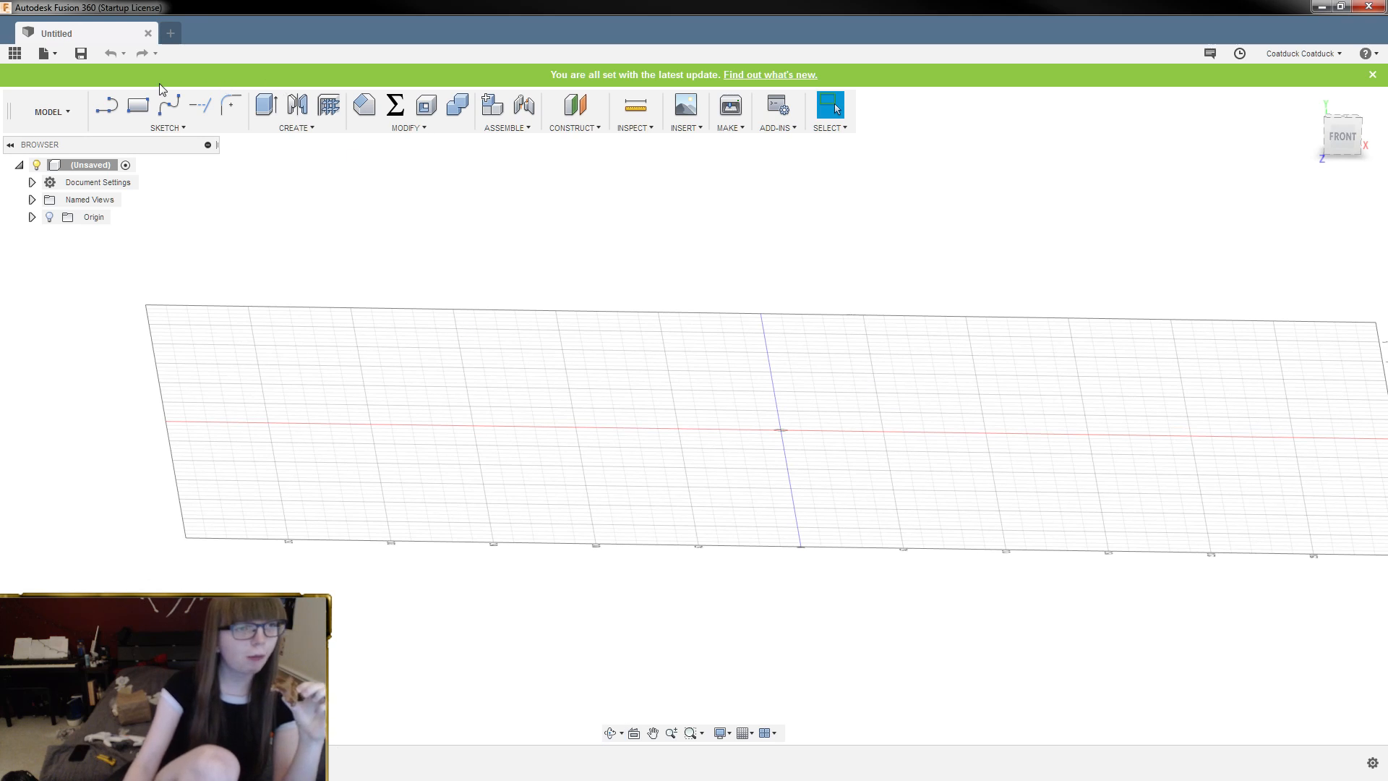
{"action": "left_click", "coordinate": [113, 106]}
{"action": "left_click", "coordinate": [805, 421]}
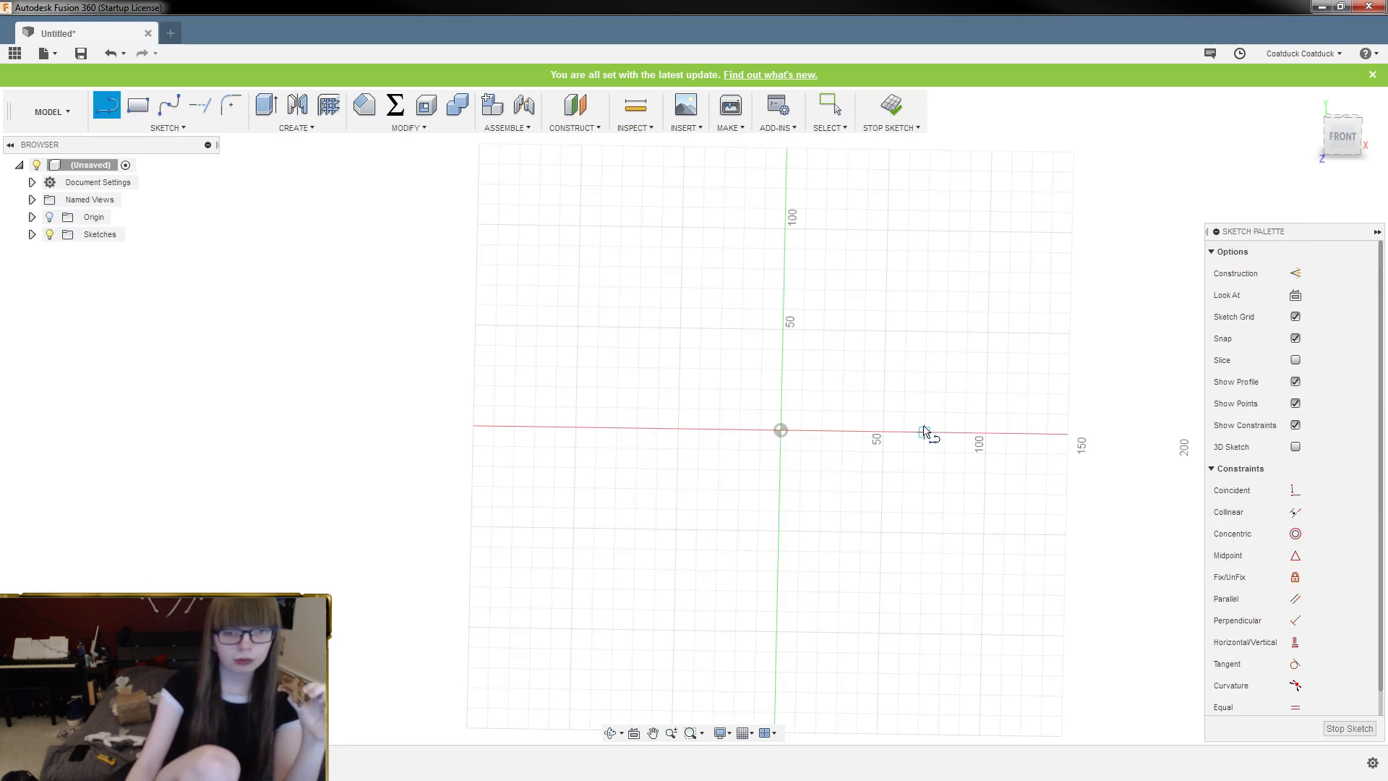
{"action": "left_click", "coordinate": [1349, 728]}
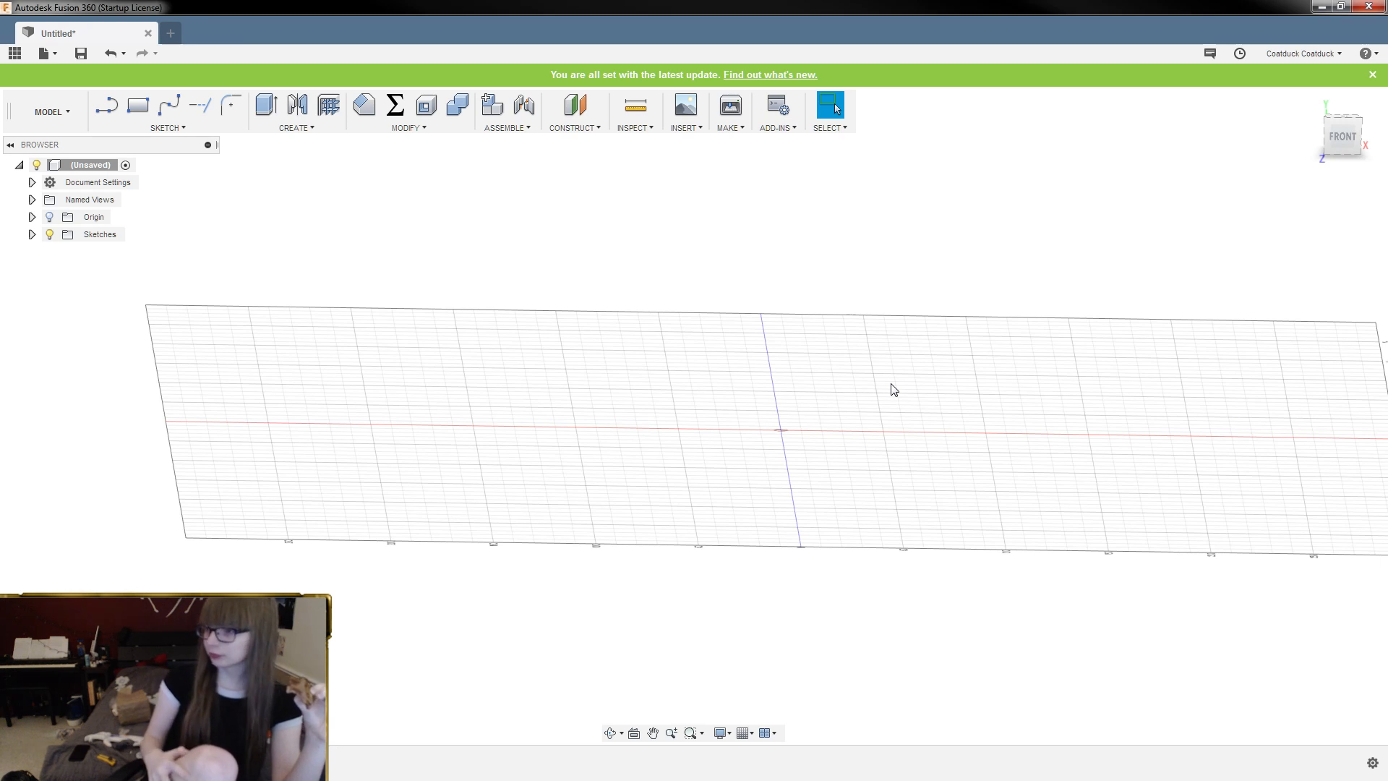
Start a line sketch on the vertical plane facing the left view and draw a 19.5 mm vertical line up from the origin
{"action": "middle_click_drag", "start_coordinate": [888, 362], "coordinate": [939, 357], "text": "shift"}
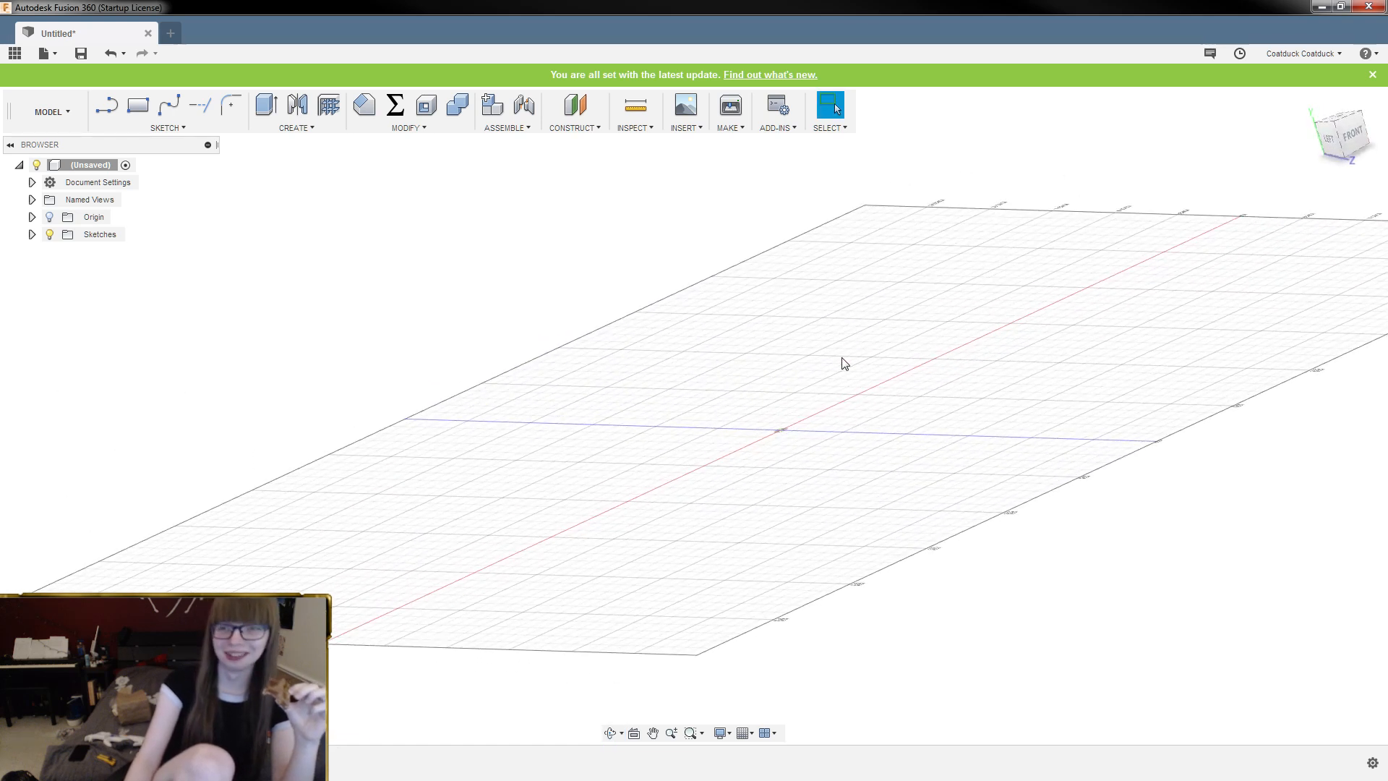
{"action": "scroll", "coordinate": [843, 363], "scroll_direction": "up", "scroll_amount": 3}
{"action": "middle_click_drag", "start_coordinate": [844, 364], "coordinate": [881, 368], "text": "shift"}
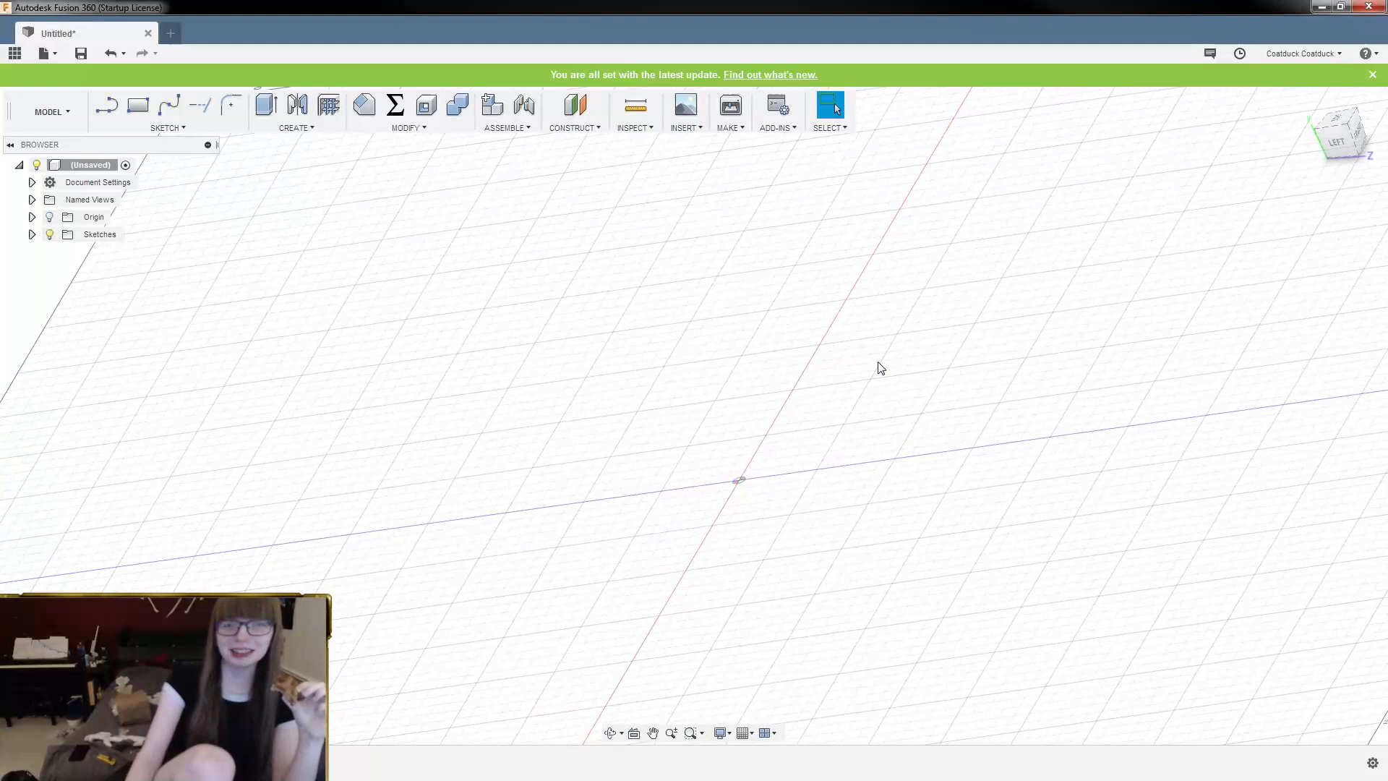
{"action": "left_click", "coordinate": [107, 106]}
{"action": "left_click", "coordinate": [774, 441]}
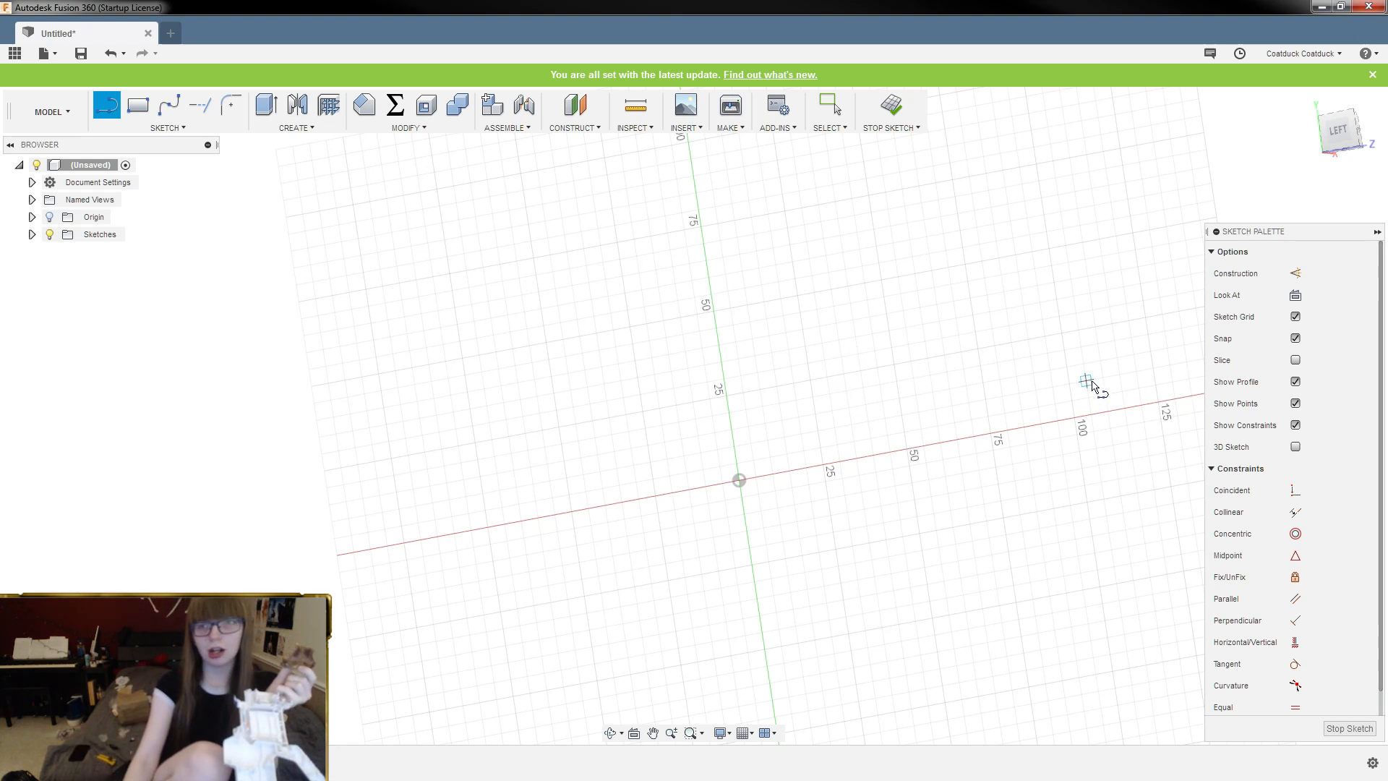
{"action": "key", "text": "F4"}
{"action": "mouse_move", "coordinate": [1093, 328]}
{"action": "middle_mouse_down", "text": "shift"}
{"action": "mouse_move", "coordinate": [1100, 311]}
{"action": "mouse_move", "coordinate": [1071, 346]}
{"action": "middle_mouse_up", "text": "shift"}
{"action": "scroll", "coordinate": [778, 515], "scroll_direction": "up", "scroll_amount": 5}
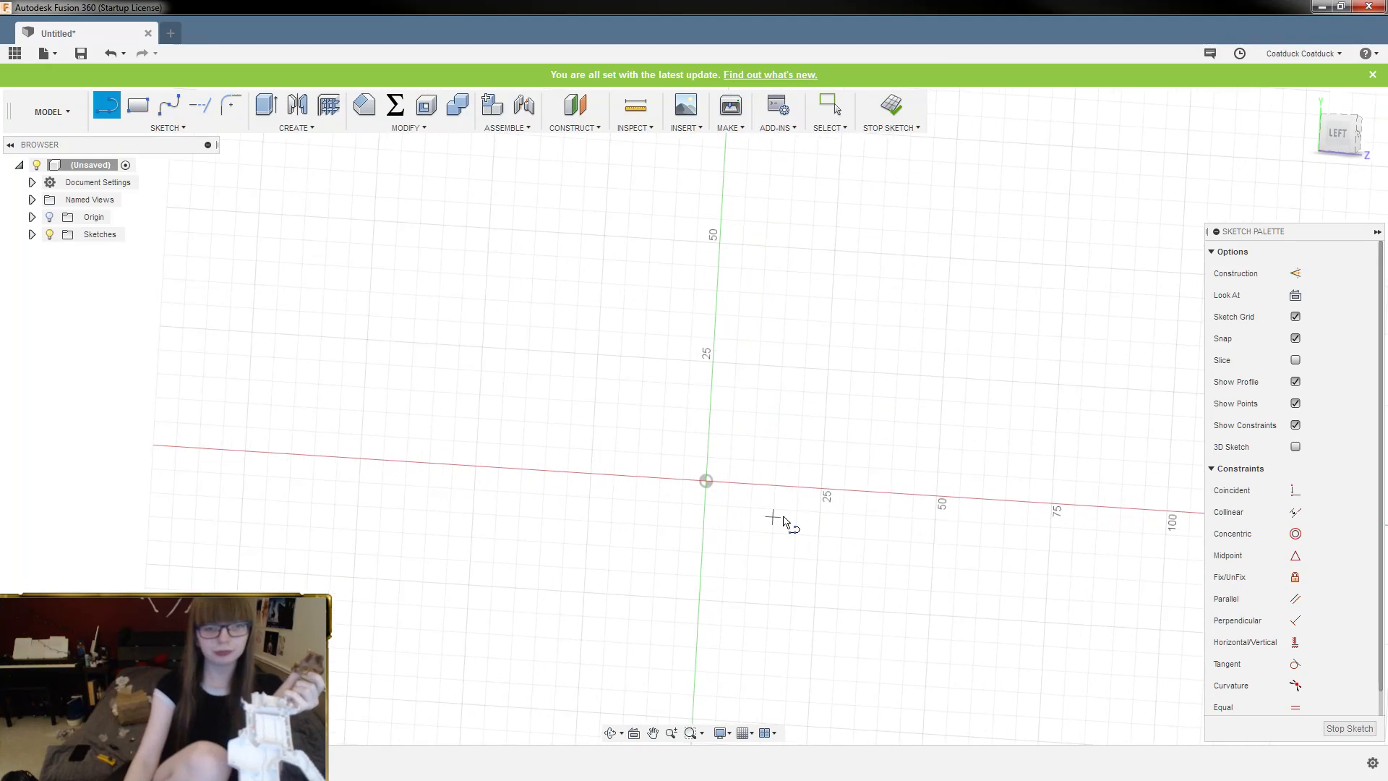
{"action": "left_click", "coordinate": [687, 477]}
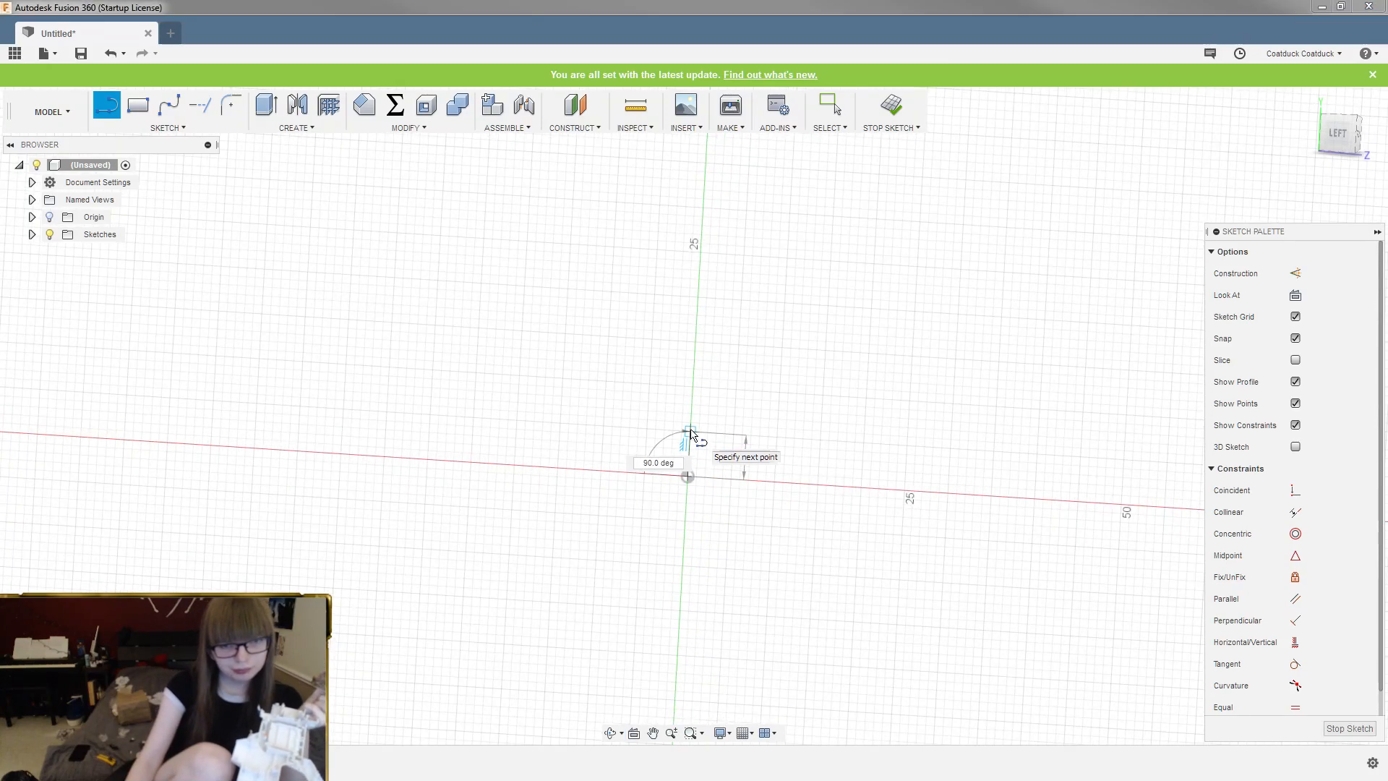
{"action": "type", "text": "19.5"}
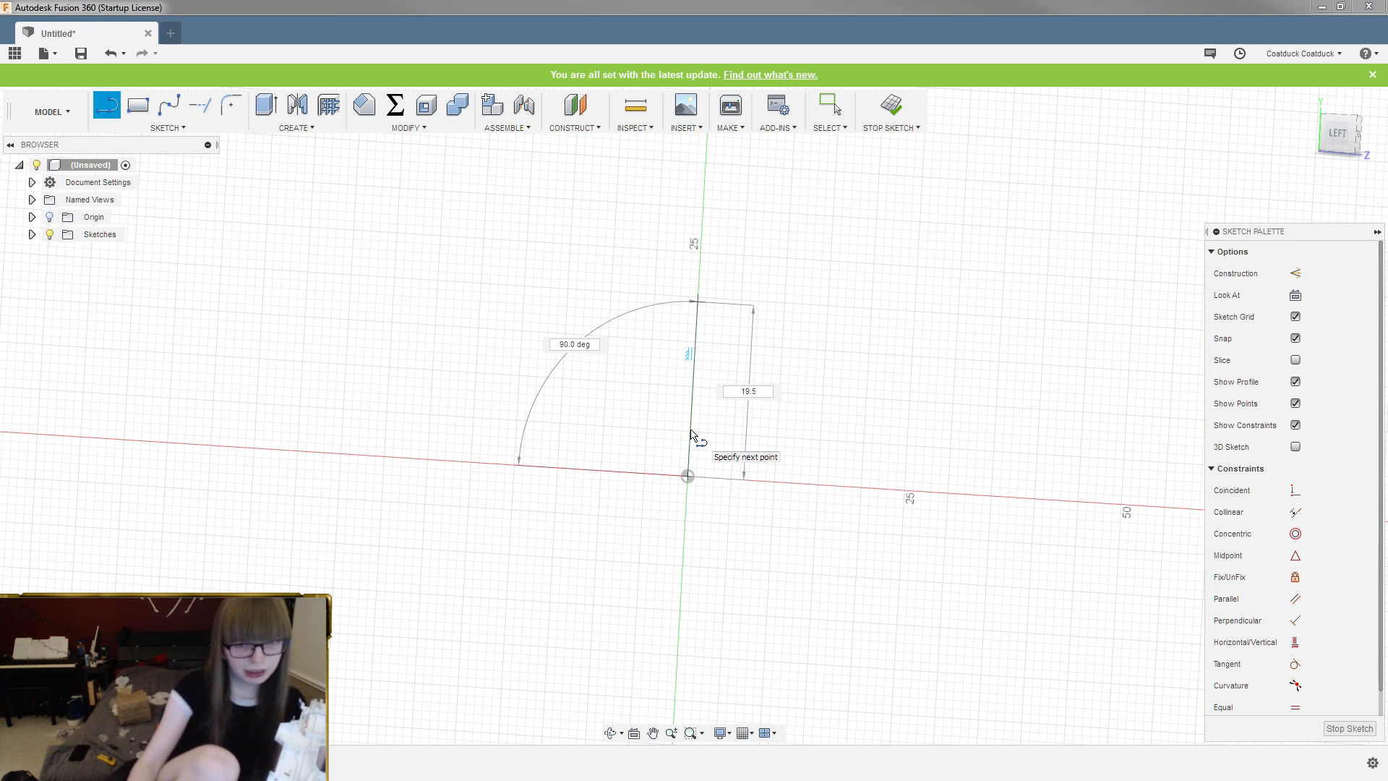
{"action": "key", "text": "Return"}
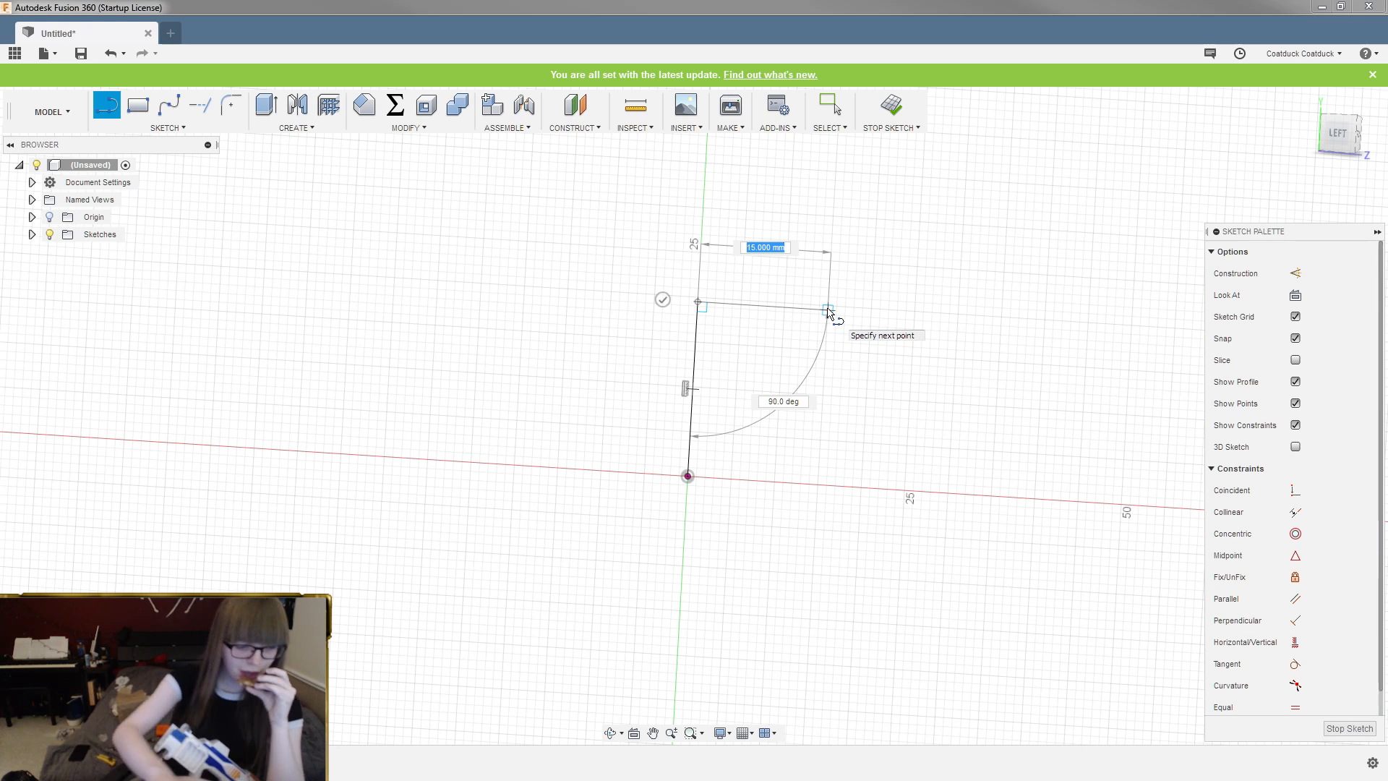
Continue the outline with a 24.5 mm perpendicular line from the upper end and a 117 mm line straight down
{"action": "type", "text": "2"}
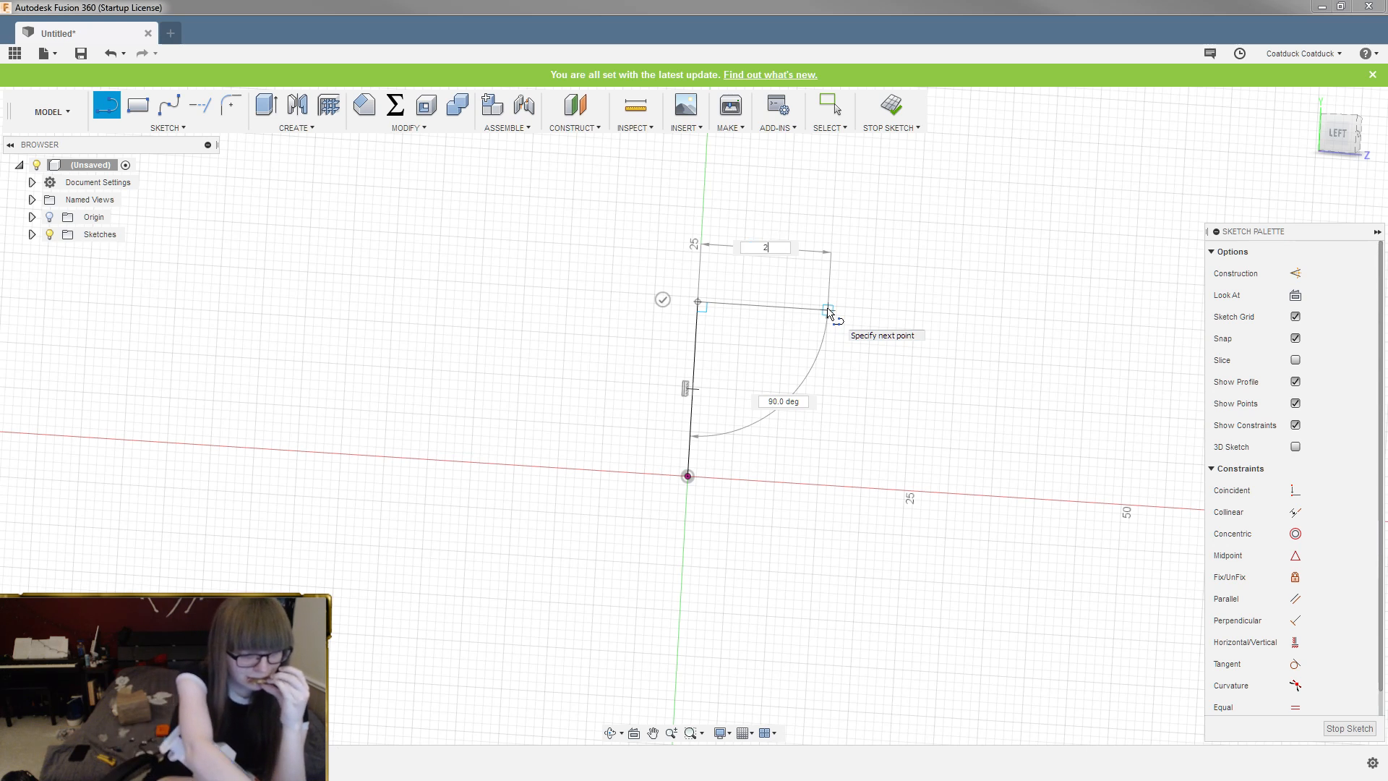
{"action": "type", "text": "4.5"}
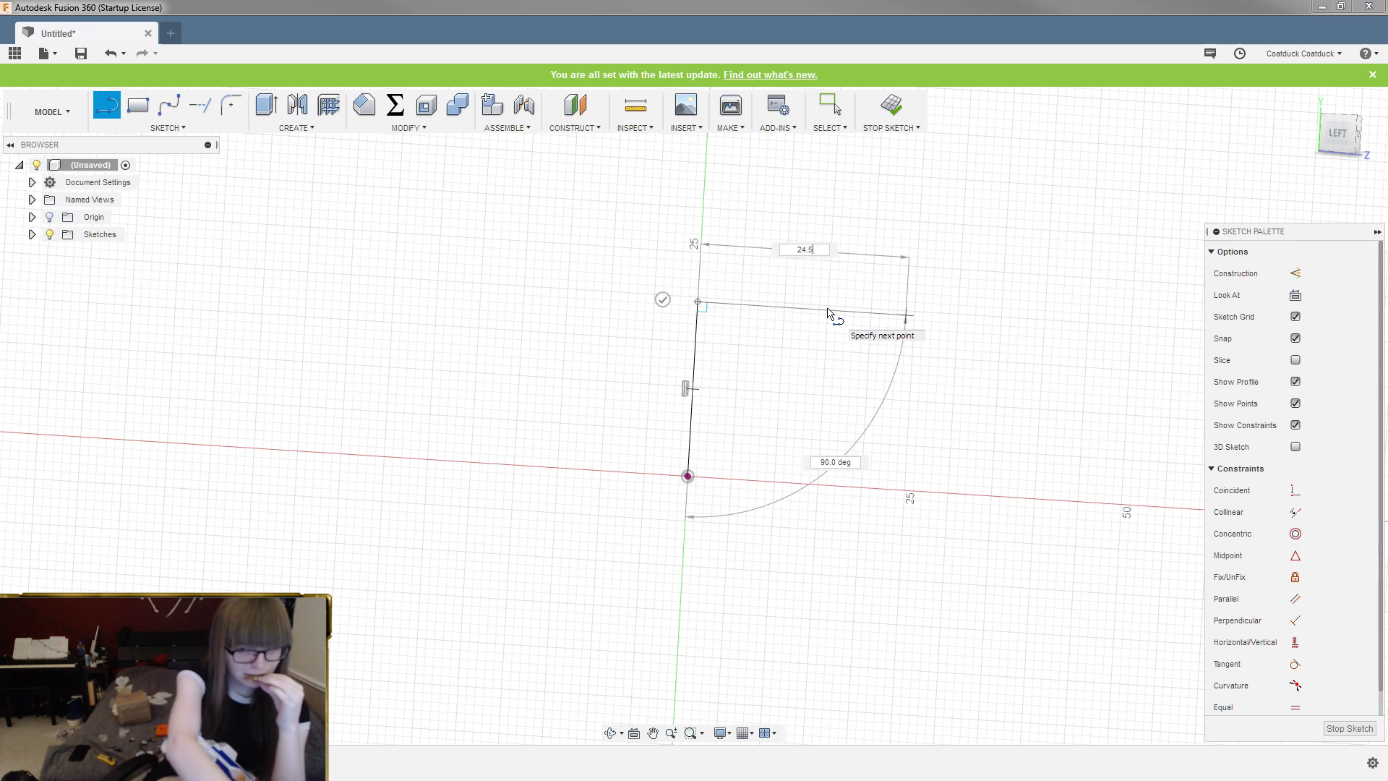
{"action": "key", "text": "Return"}
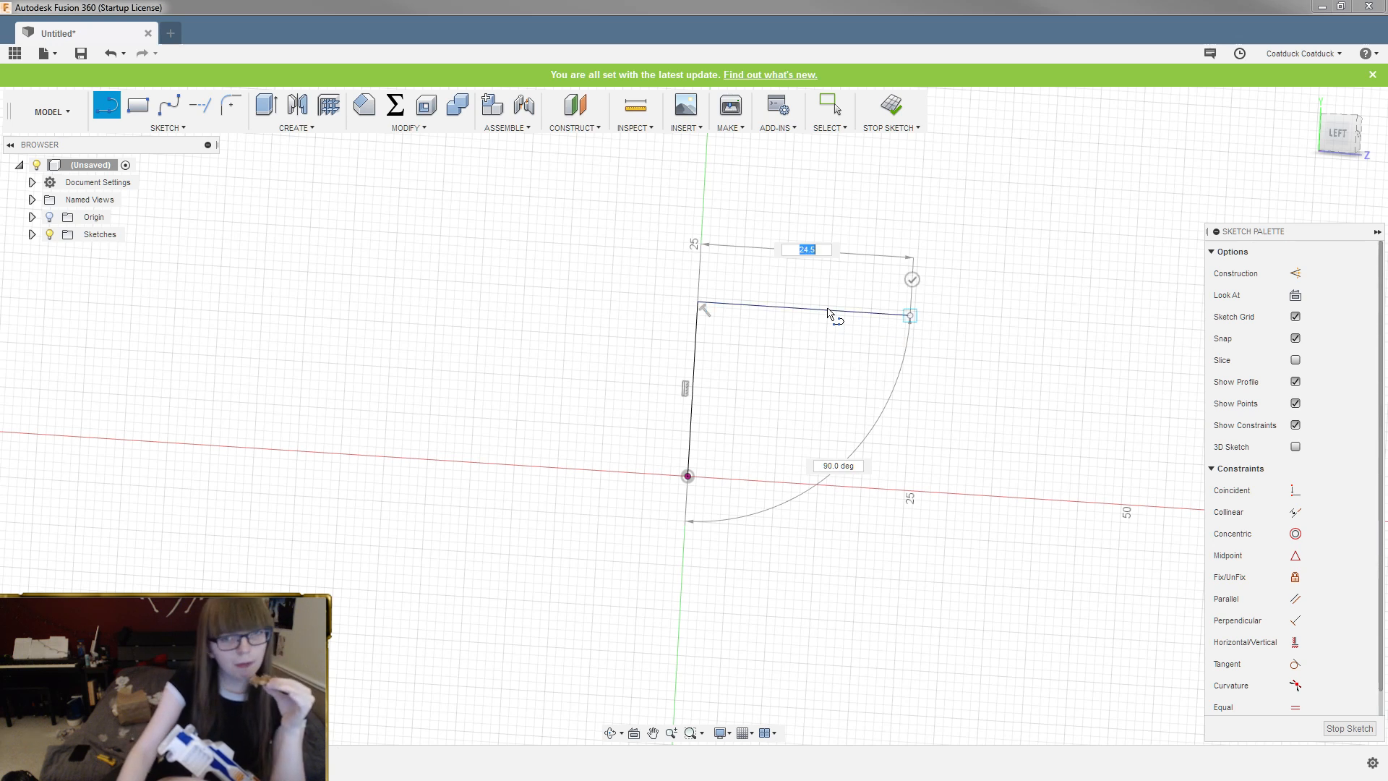
{"action": "scroll", "coordinate": [918, 344], "scroll_direction": "up", "scroll_amount": 3}
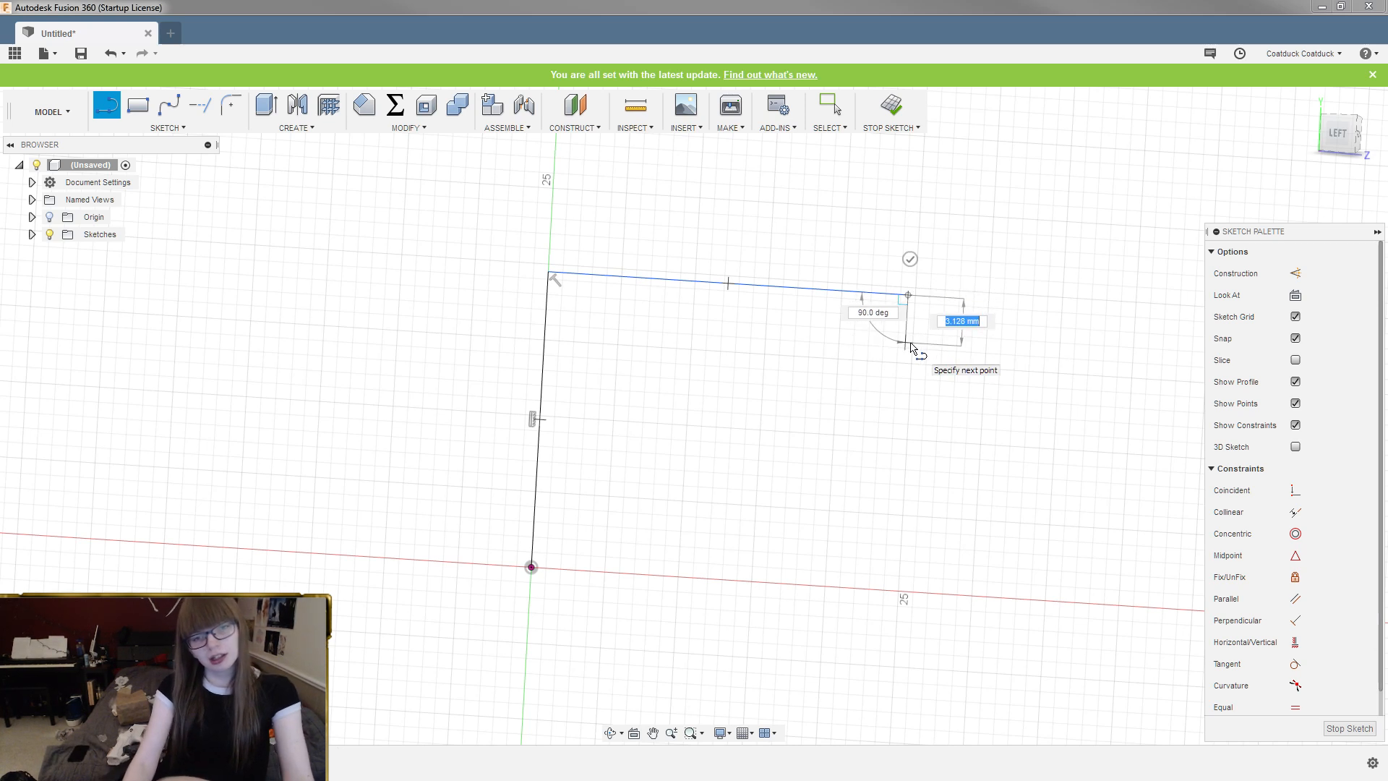
{"action": "type", "text": "117"}
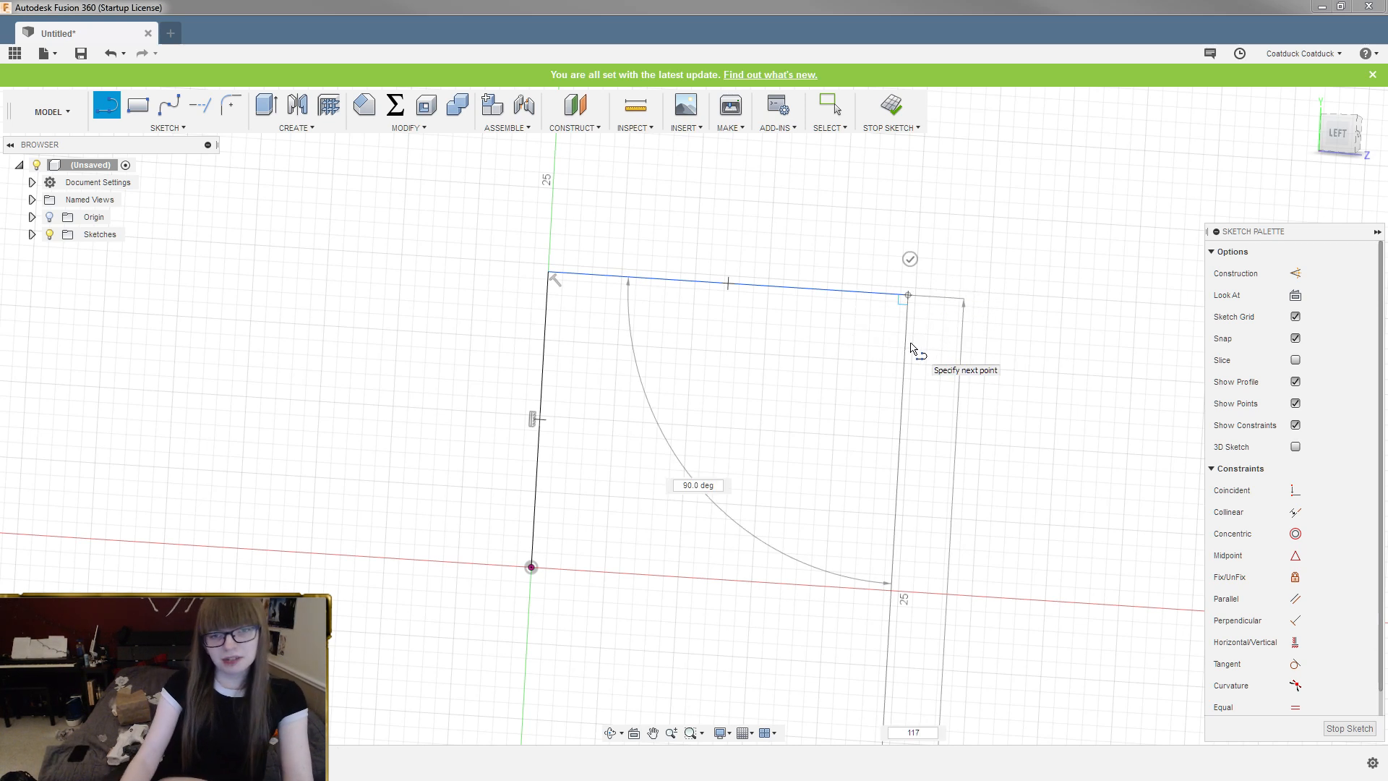
{"action": "key", "text": "Return"}
Close the rectangle with a 24.5 mm line back to the vertical axis and a line up to the origin
{"action": "scroll", "coordinate": [943, 311], "scroll_direction": "down", "scroll_amount": 5}
{"action": "scroll", "coordinate": [860, 228], "scroll_direction": "down", "scroll_amount": 3}
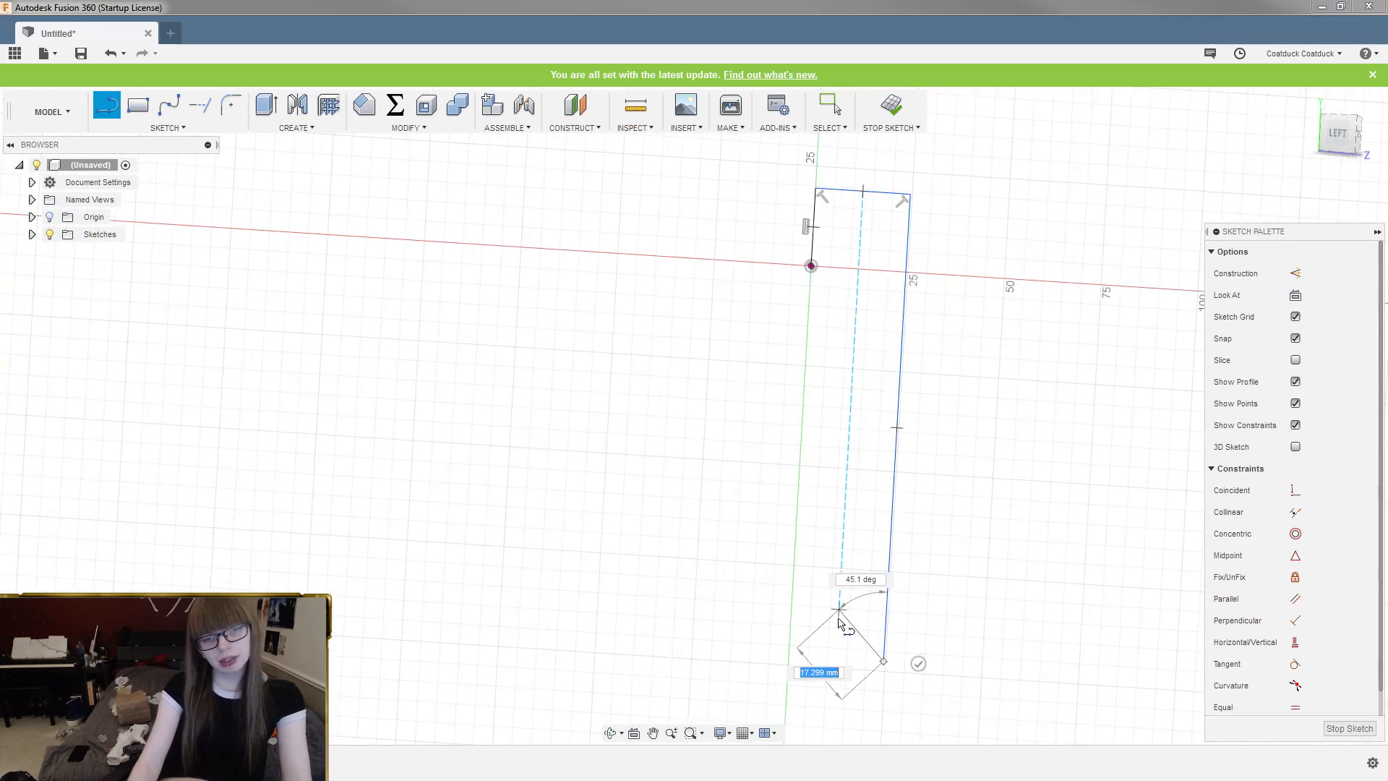
{"action": "scroll", "coordinate": [828, 644], "scroll_direction": "up", "scroll_amount": 1}
{"action": "scroll", "coordinate": [810, 664], "scroll_direction": "up", "scroll_amount": 2}
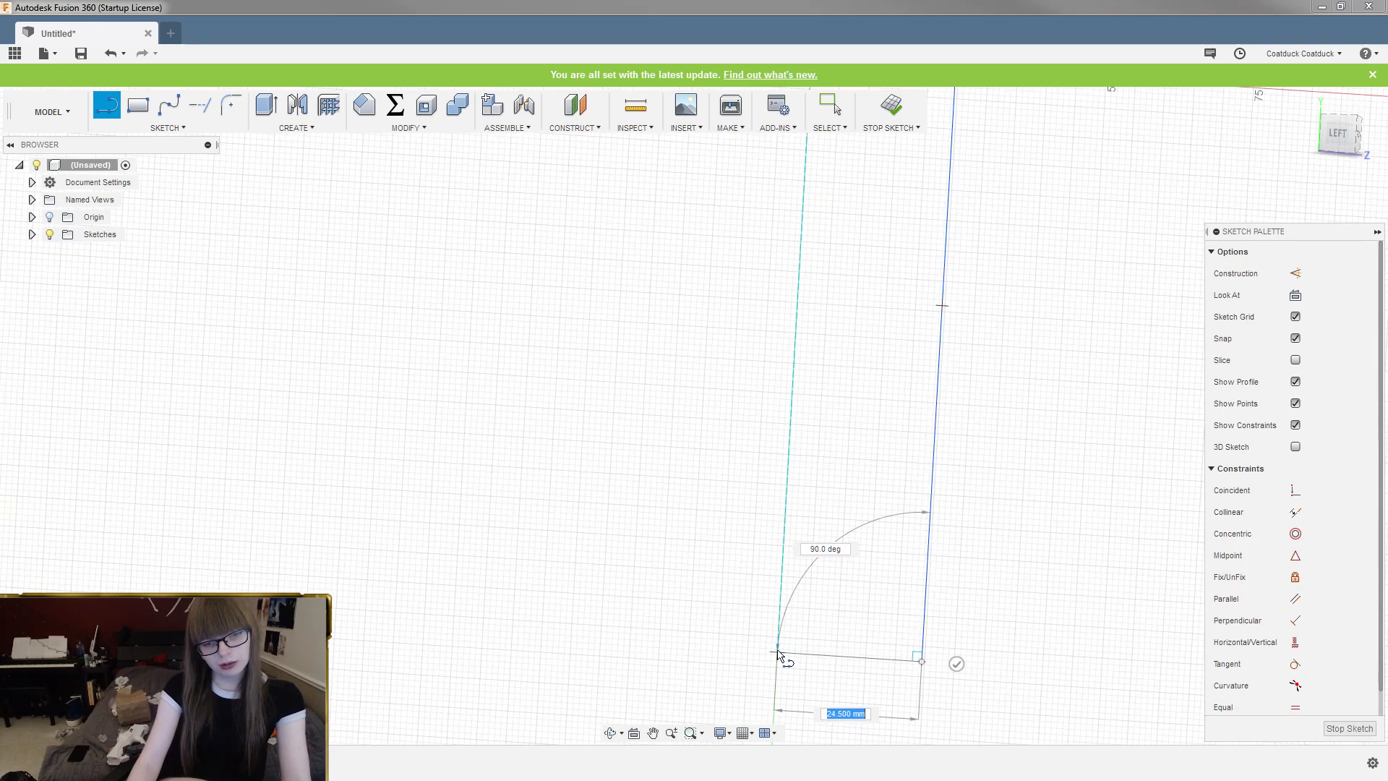
{"action": "left_click", "coordinate": [779, 655]}
{"action": "scroll", "coordinate": [775, 694], "scroll_direction": "down", "scroll_amount": 3}
{"action": "scroll", "coordinate": [821, 309], "scroll_direction": "up", "scroll_amount": 3}
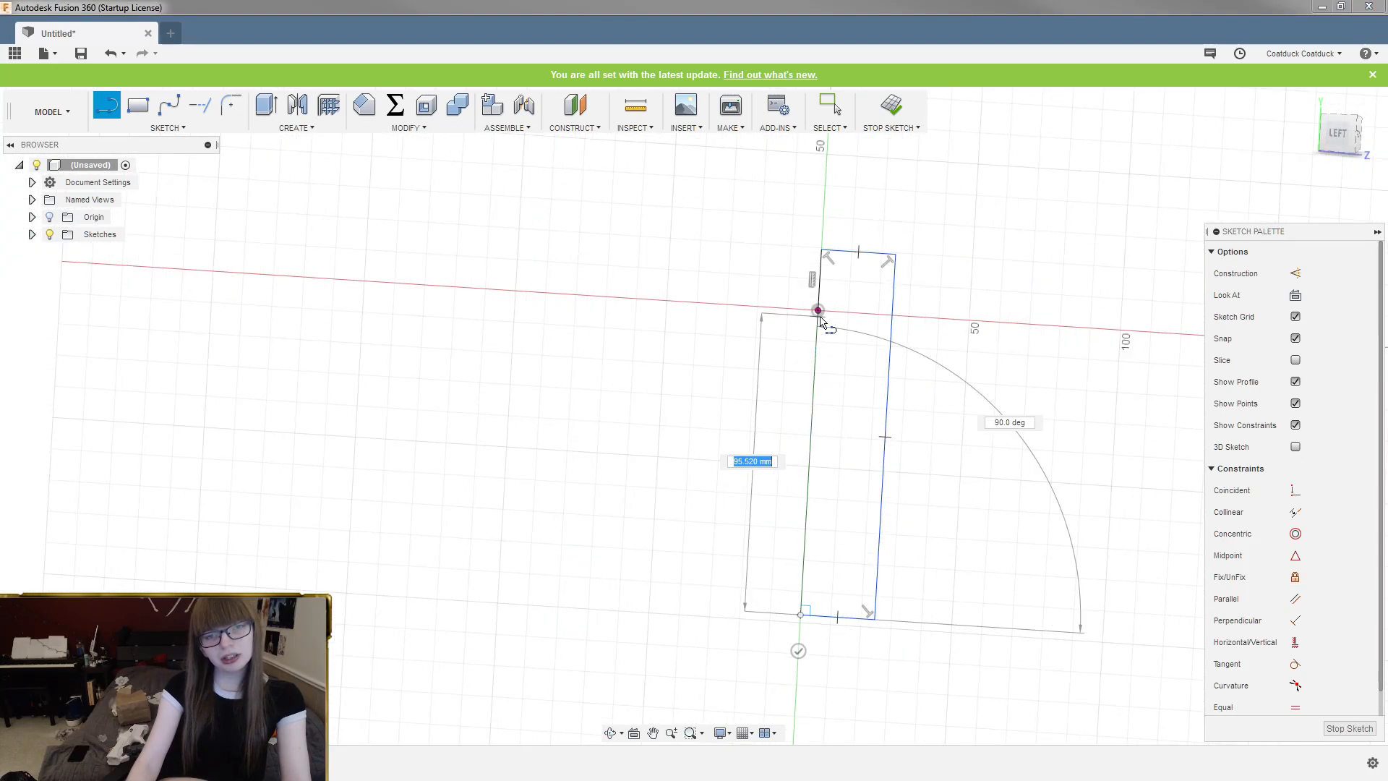
{"action": "scroll", "coordinate": [821, 316], "scroll_direction": "up", "scroll_amount": 2}
{"action": "left_click", "coordinate": [819, 331]}
{"action": "scroll", "coordinate": [775, 268], "scroll_direction": "down", "scroll_amount": 4}
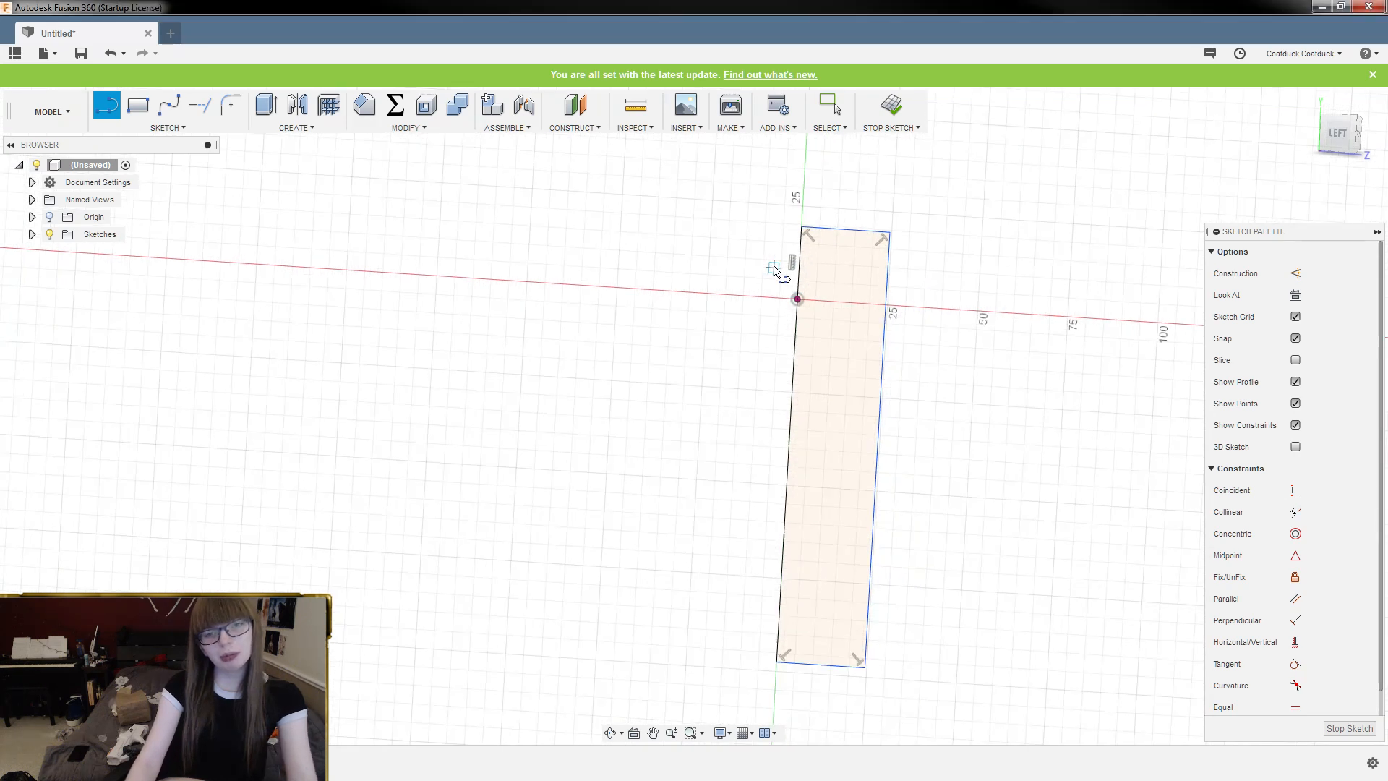
{"action": "key", "text": "Escape"}
Draw a 6 mm line along the rectangle's upper edge, starting from the corner farthest from the vertical axis
{"action": "scroll", "coordinate": [882, 246], "scroll_direction": "up", "scroll_amount": 6}
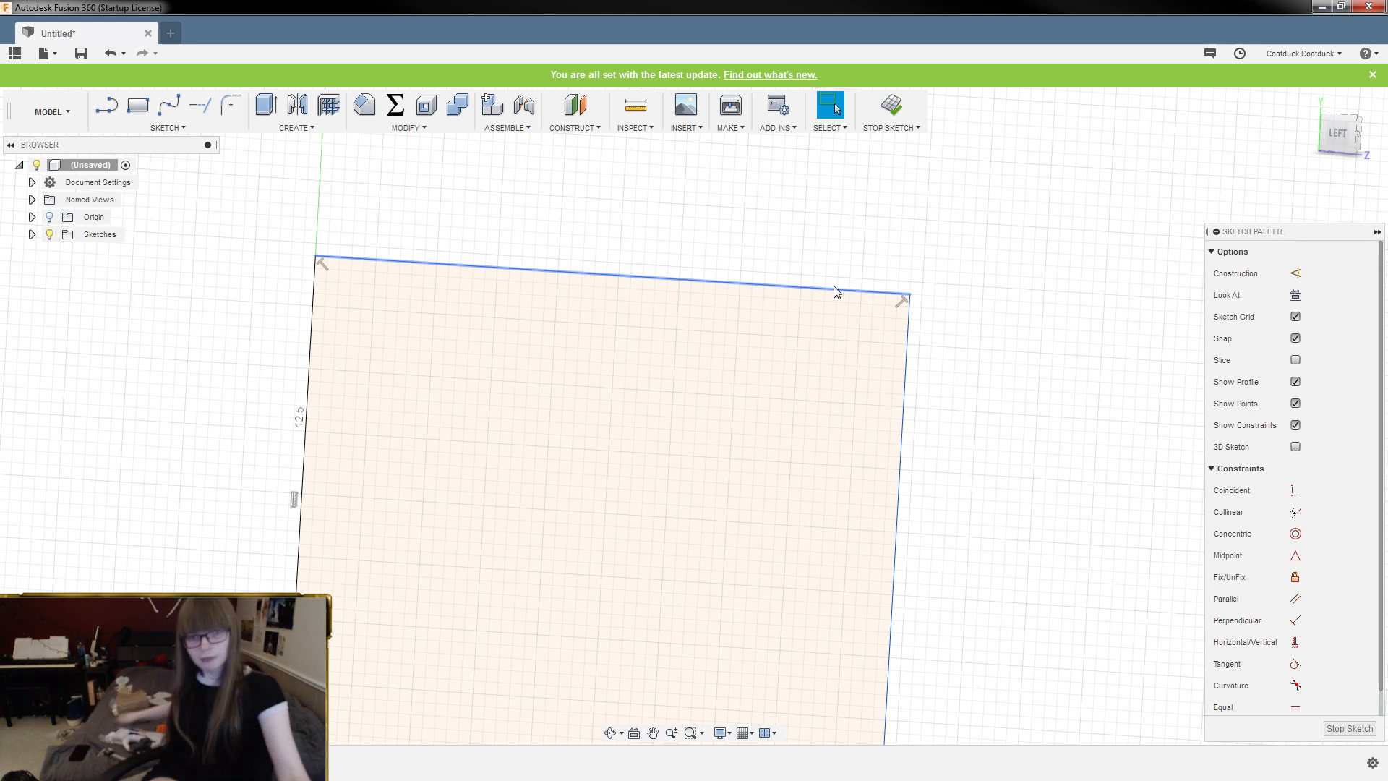
{"action": "key", "text": "l"}
{"action": "scroll", "coordinate": [905, 293], "scroll_direction": "up", "scroll_amount": 3}
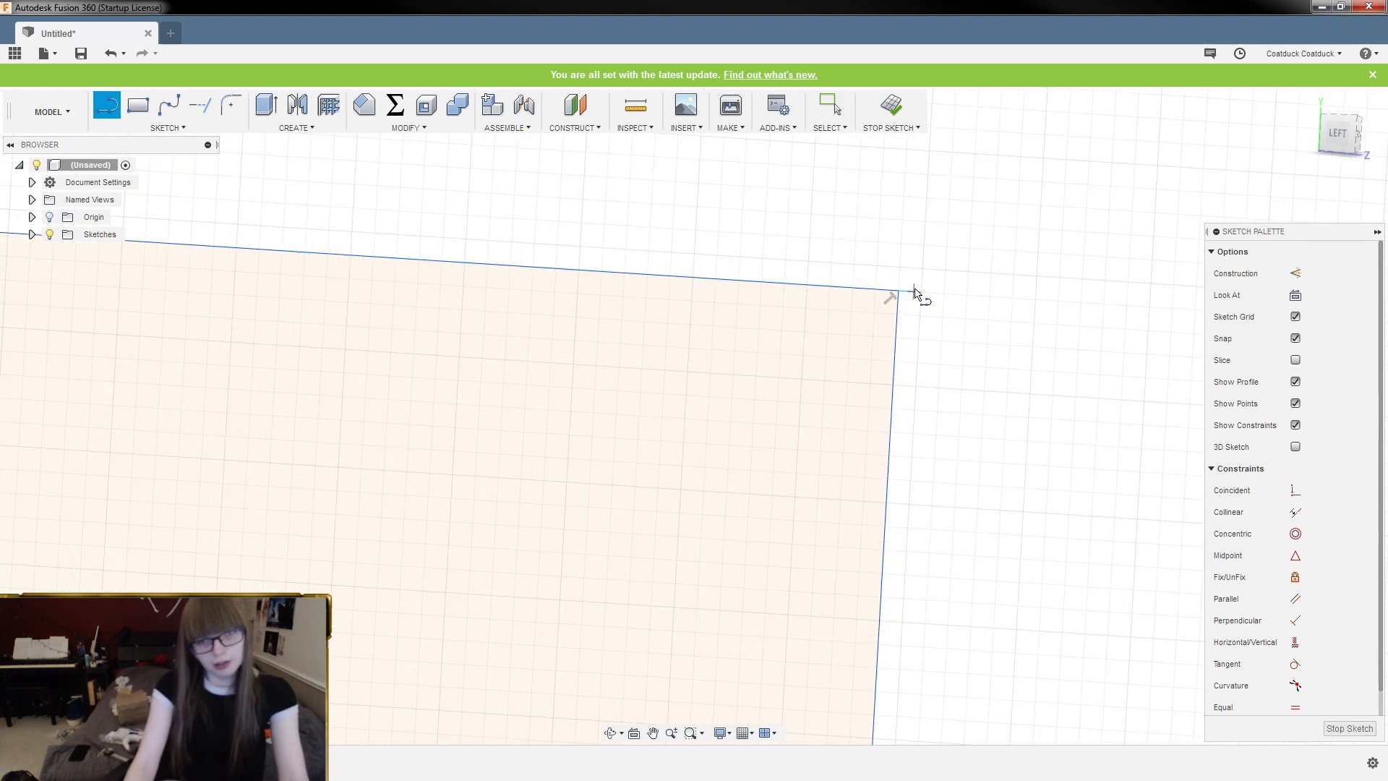
{"action": "left_click", "coordinate": [900, 290]}
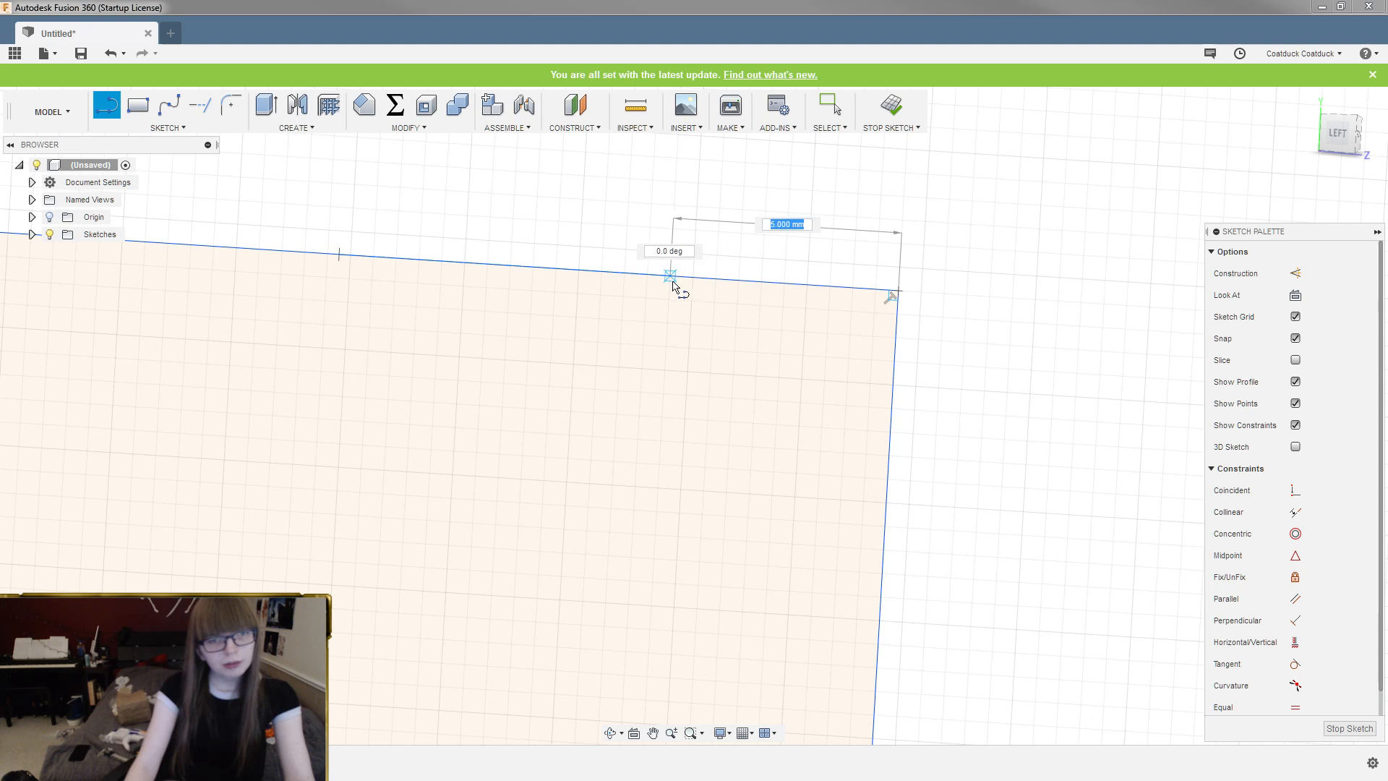
{"action": "scroll", "coordinate": [647, 283], "scroll_direction": "up", "scroll_amount": 2}
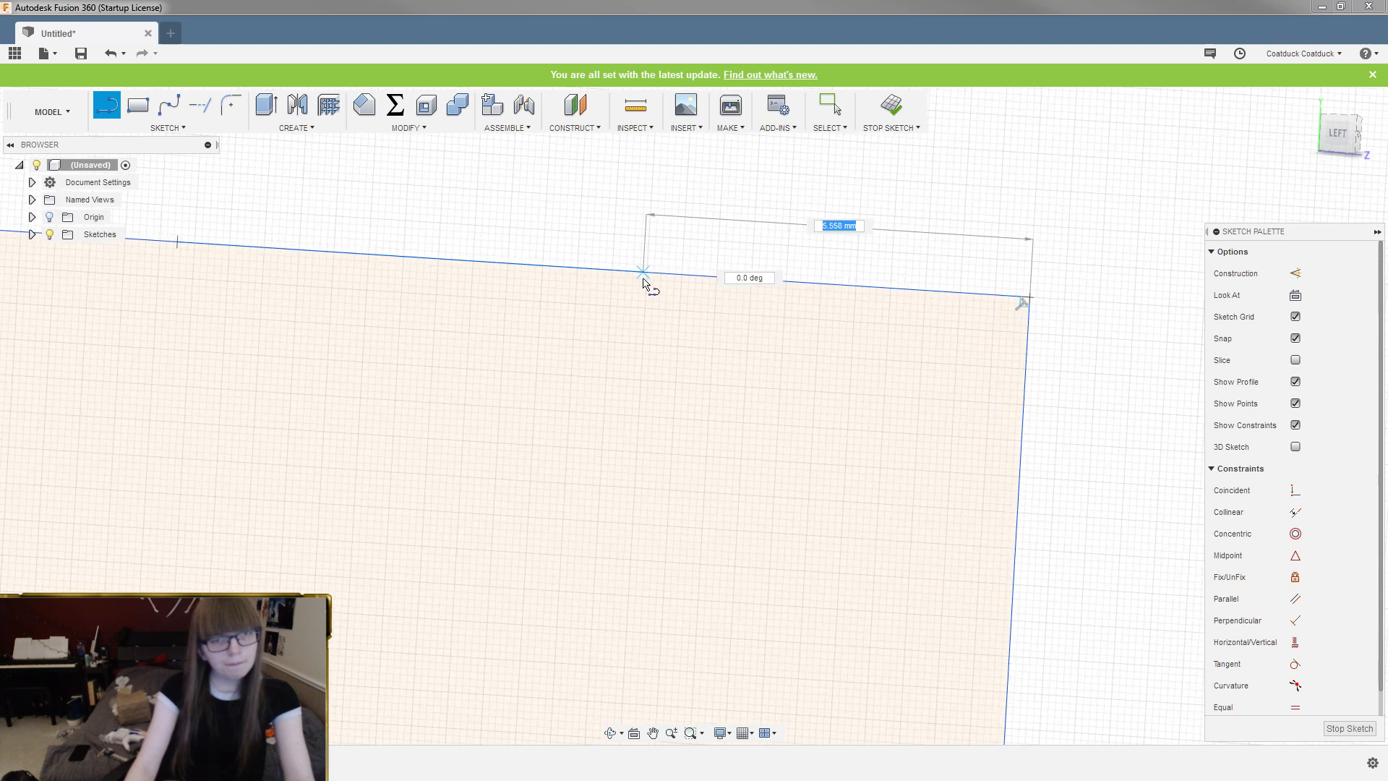
{"action": "scroll", "coordinate": [648, 283], "scroll_direction": "up", "scroll_amount": 1}
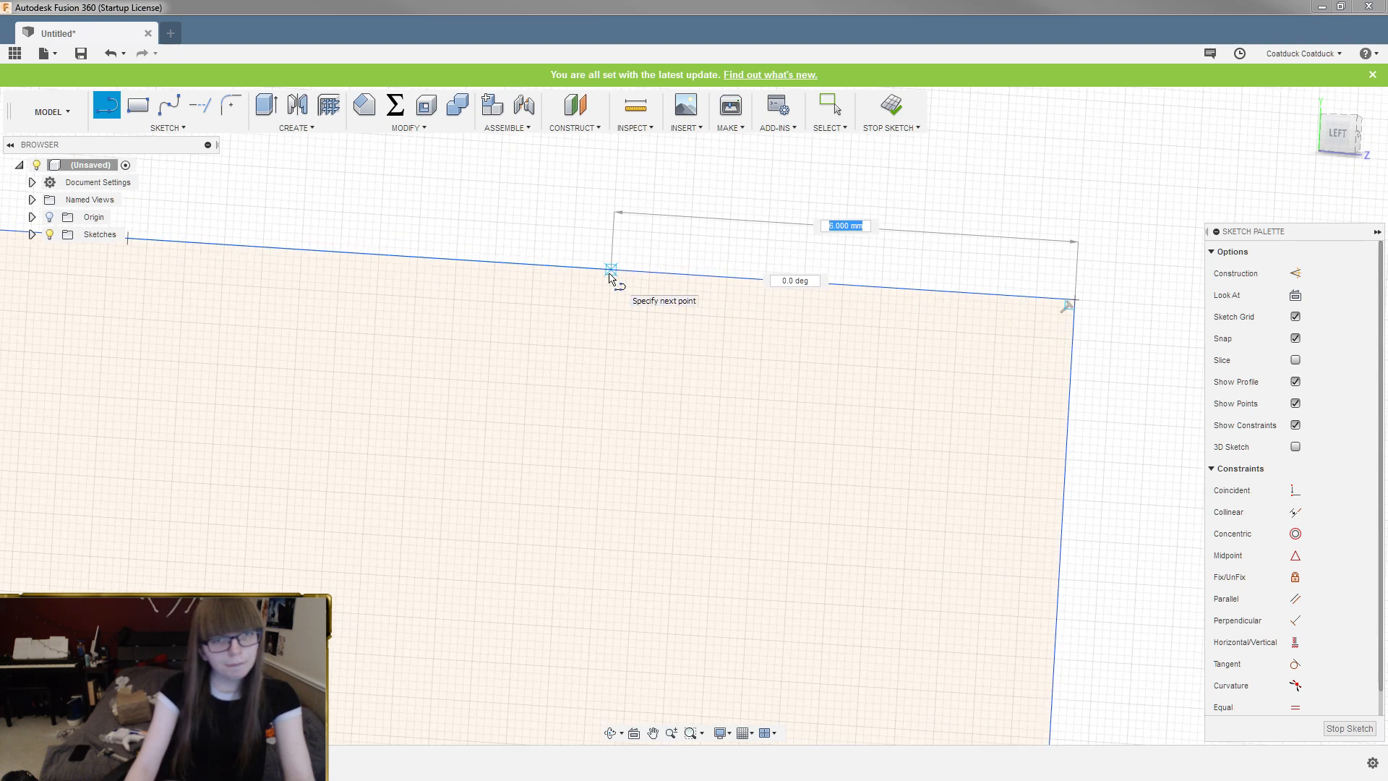
{"action": "left_click", "coordinate": [609, 274]}
{"action": "scroll", "coordinate": [632, 209], "scroll_direction": "down", "scroll_amount": 2}
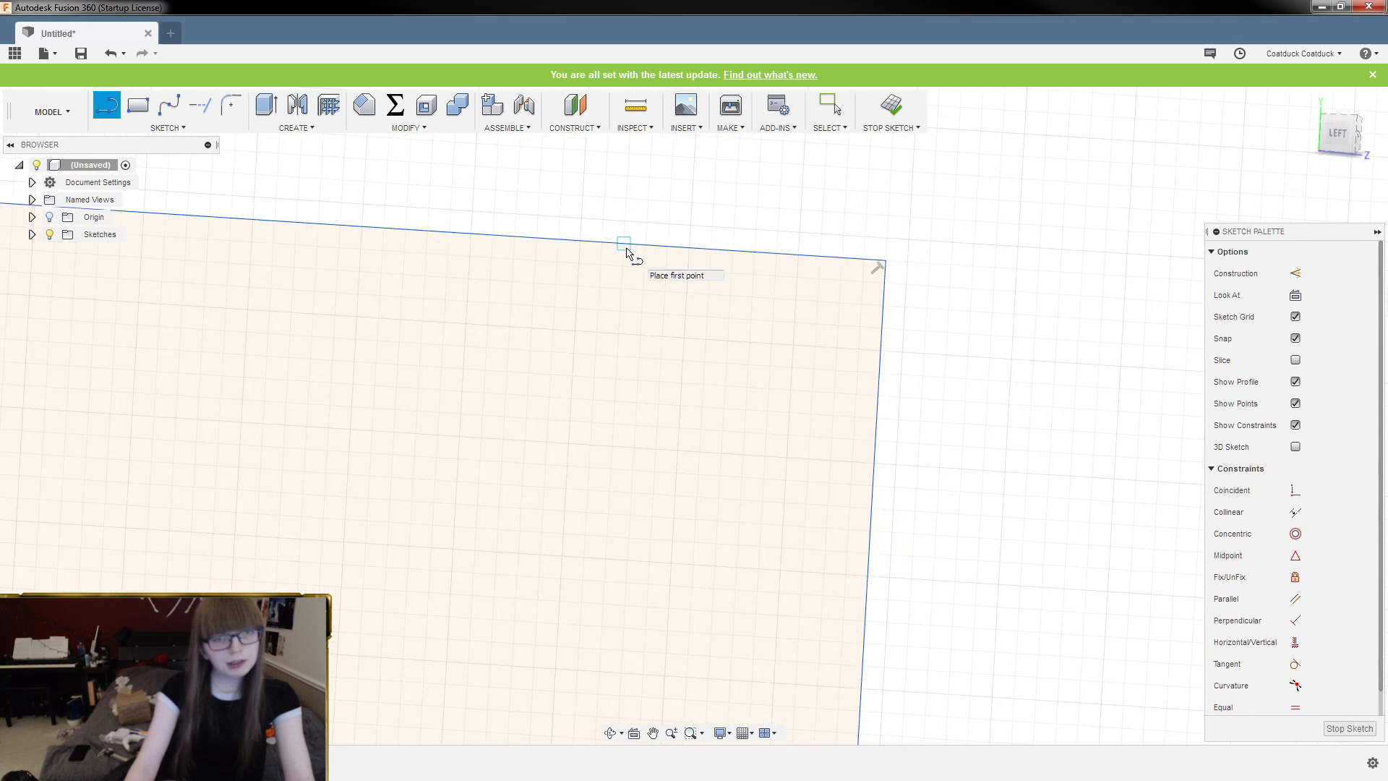
Draw a line about 8 mm down the long outer edge from that corner, and join its end diagonally to the 6 mm point
{"action": "left_click", "coordinate": [884, 262]}
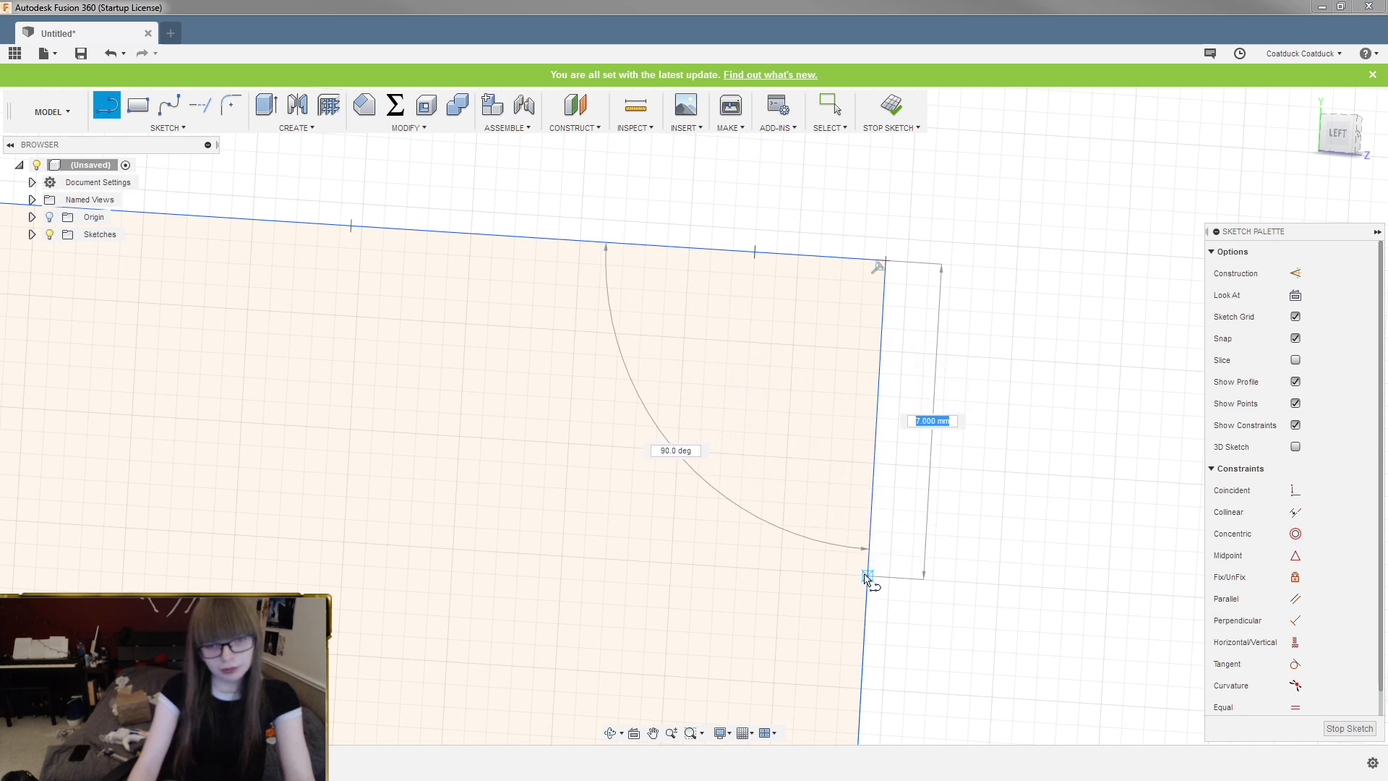
{"action": "left_click", "coordinate": [865, 623]}
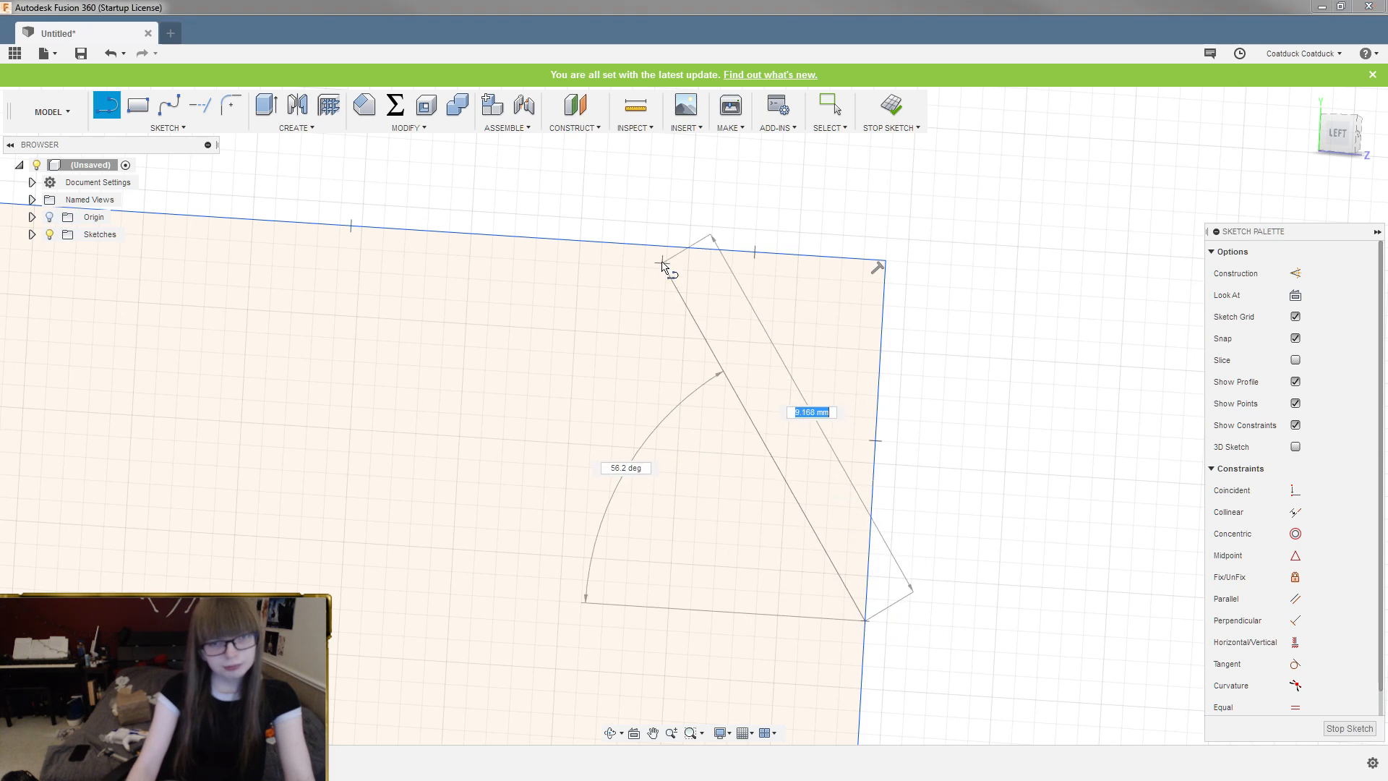
{"action": "left_click", "coordinate": [625, 248]}
{"action": "key", "text": "Escape"}
Trim away the upper-edge and outer-edge segments beyond the diagonal to leave a bevelled corner
{"action": "scroll", "coordinate": [839, 262], "scroll_direction": "down", "scroll_amount": 3}
{"action": "key", "text": "t"}
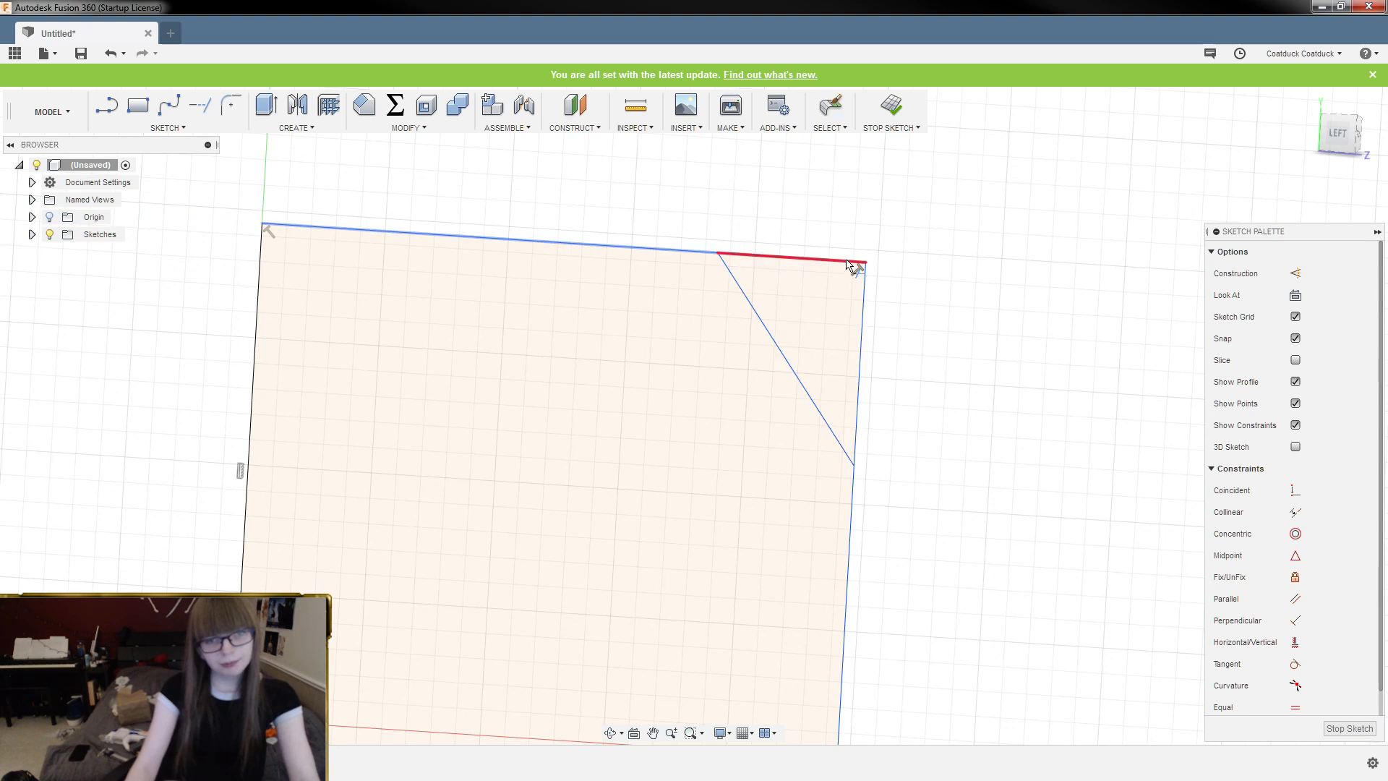
{"action": "left_click", "coordinate": [839, 266]}
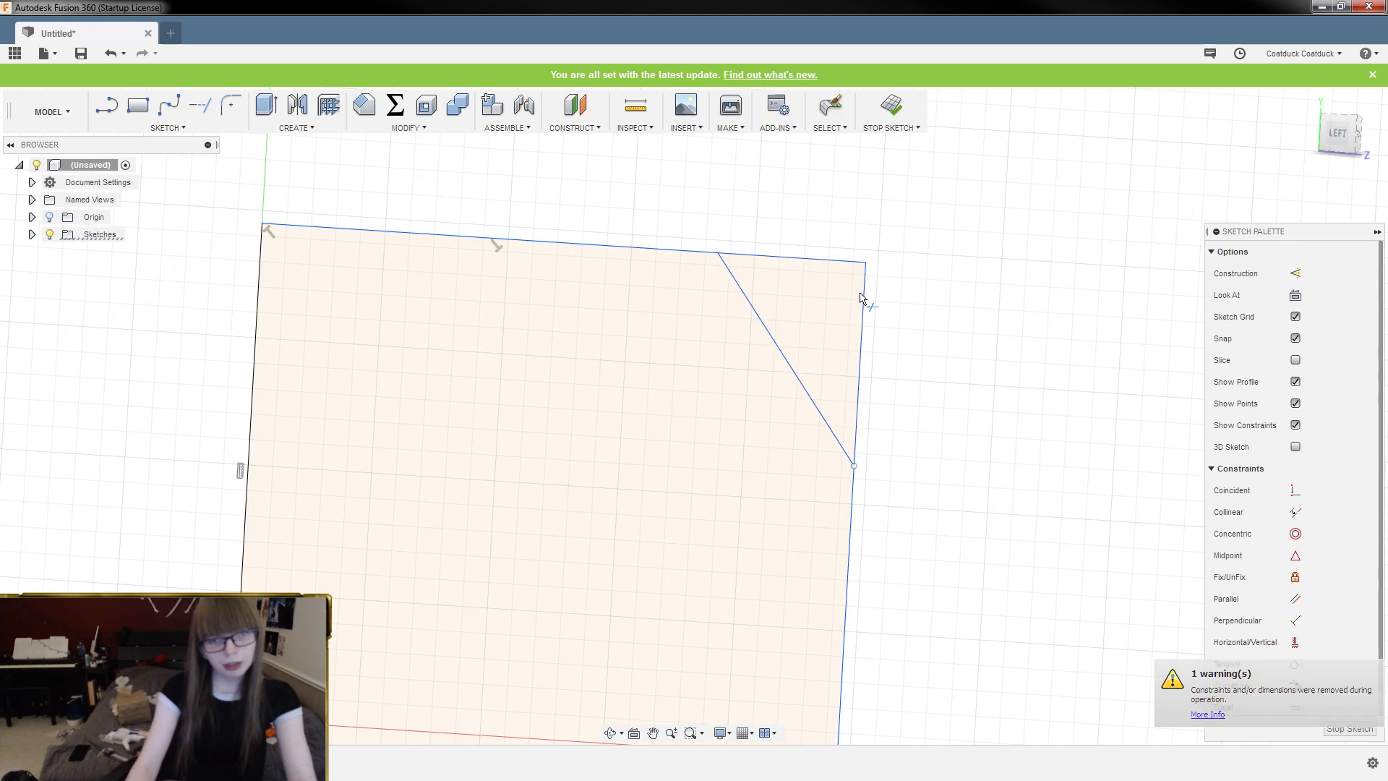
{"action": "left_click", "coordinate": [869, 296]}
{"action": "left_click", "coordinate": [839, 260]}
{"action": "scroll", "coordinate": [905, 242], "scroll_direction": "down", "scroll_amount": 3}
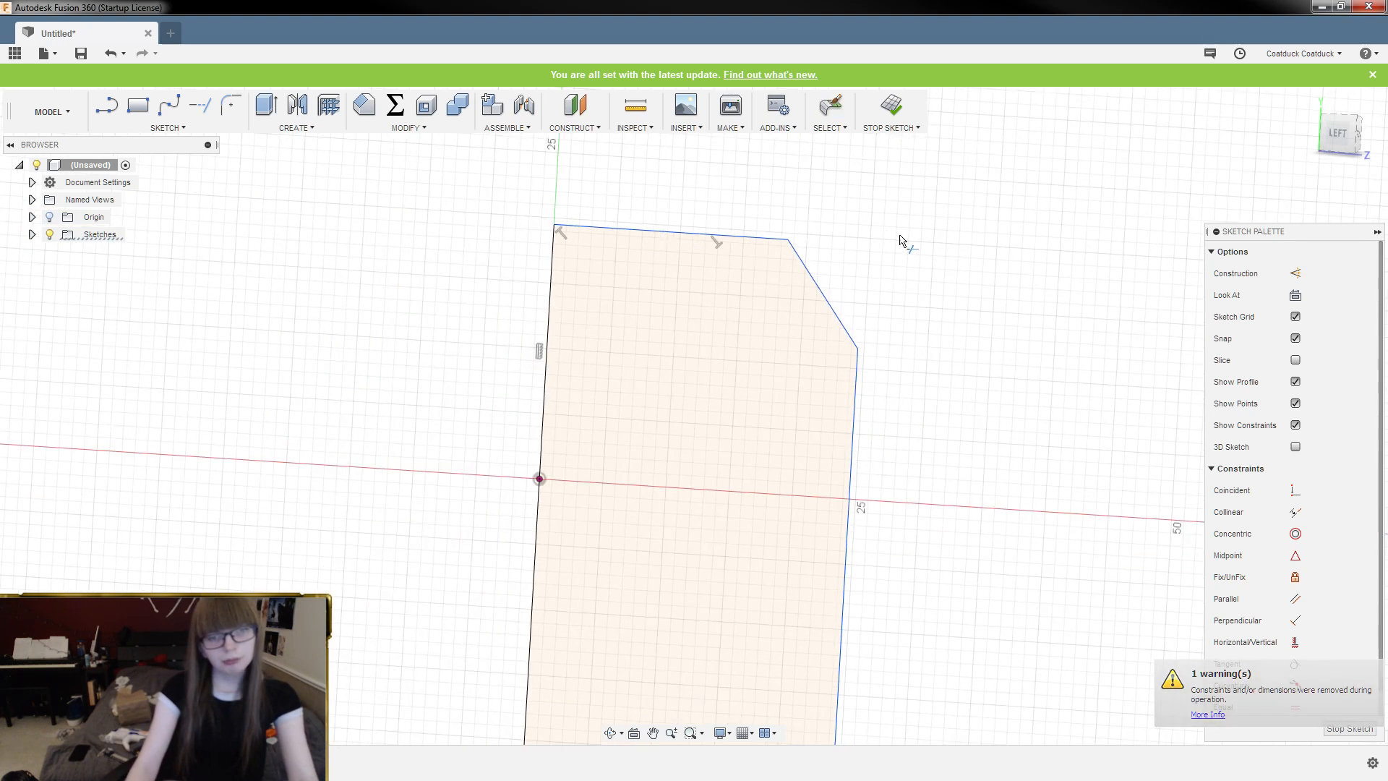
{"action": "key", "text": "Escape"}
Examine the whole profile outline and its lower end
{"action": "scroll", "coordinate": [931, 236], "scroll_direction": "down", "scroll_amount": 3}
{"action": "middle_click_drag", "start_coordinate": [982, 229], "coordinate": [975, 195], "text": "shift"}
{"action": "scroll", "coordinate": [966, 214], "scroll_direction": "down", "scroll_amount": 3}
{"action": "scroll", "coordinate": [970, 323], "scroll_direction": "up", "scroll_amount": 4}
{"action": "middle_click_drag", "start_coordinate": [969, 326], "coordinate": [976, 336], "text": "shift"}
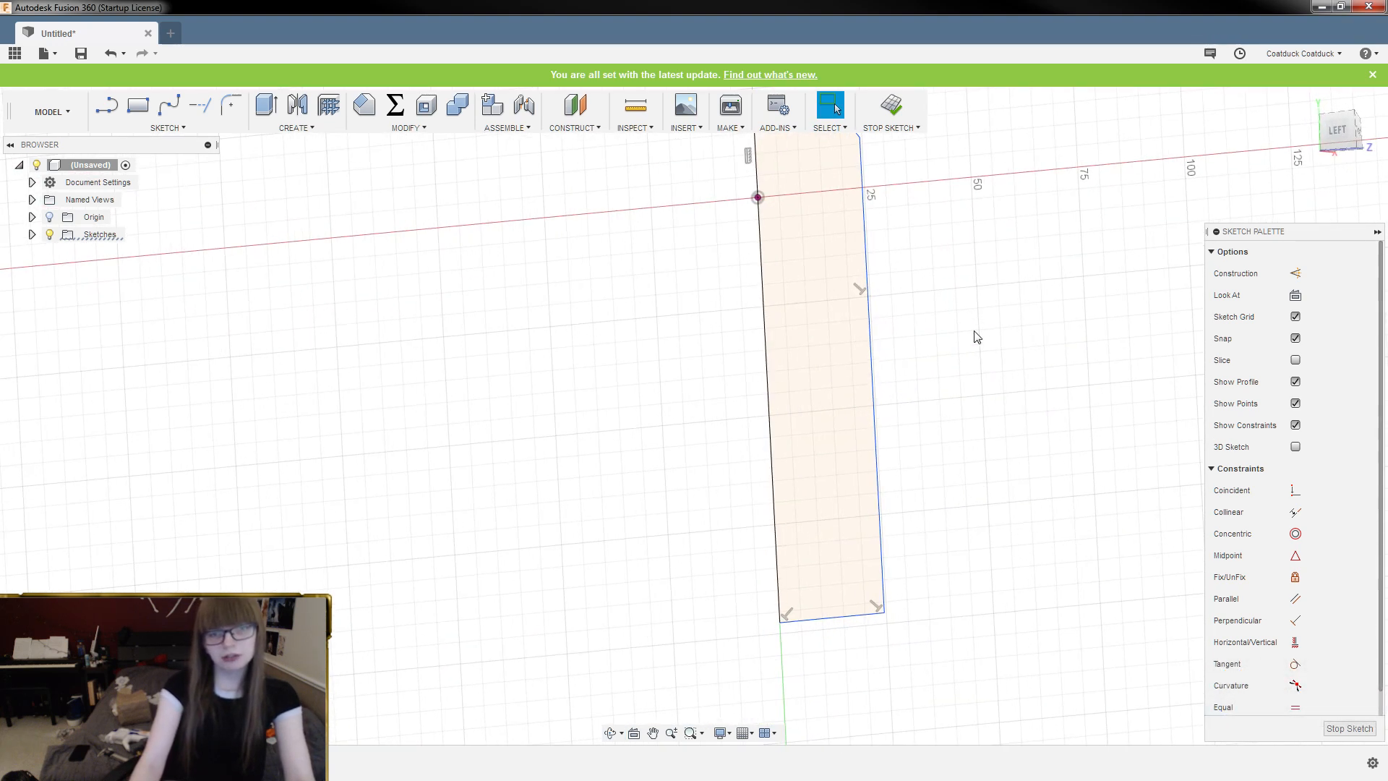
{"action": "scroll", "coordinate": [964, 492], "scroll_direction": "down", "scroll_amount": 4}
{"action": "scroll", "coordinate": [964, 494], "scroll_direction": "up", "scroll_amount": 3}
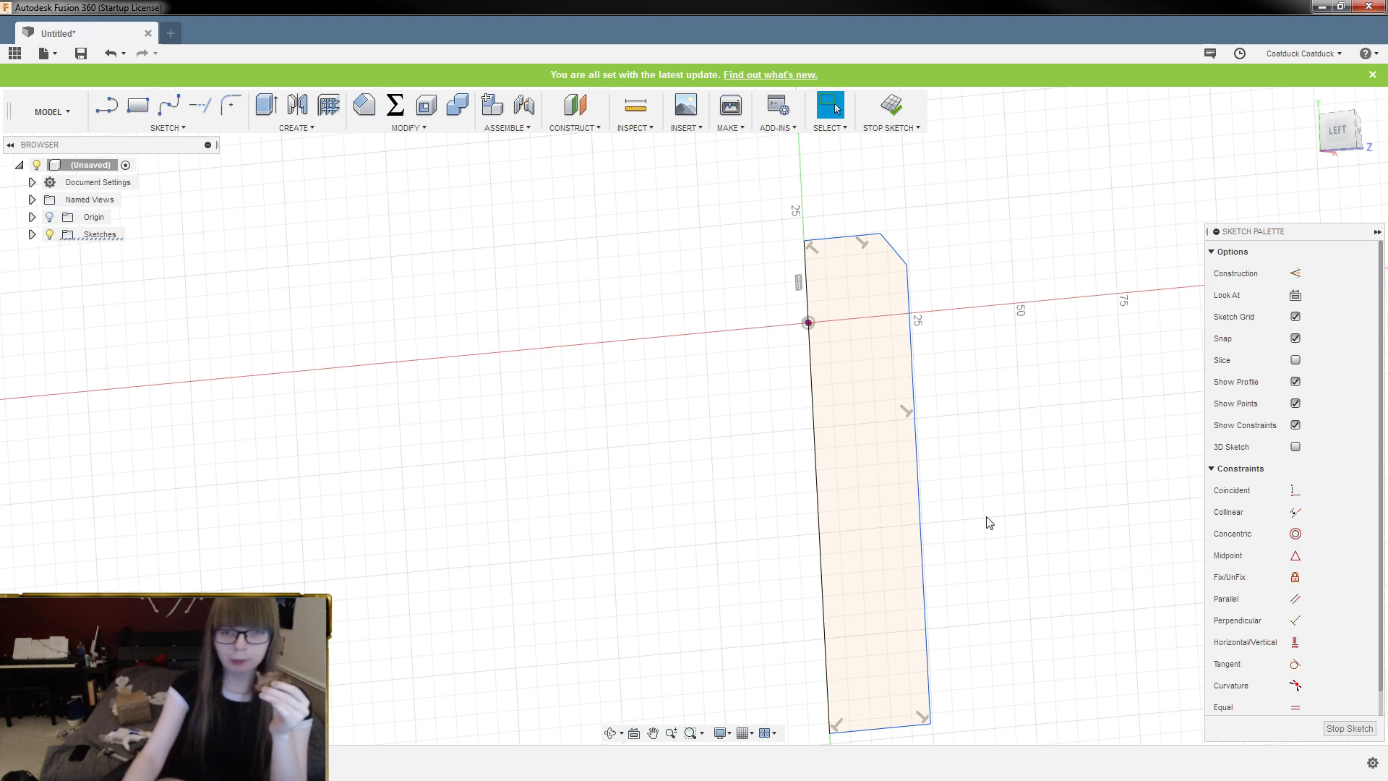
{"action": "scroll", "coordinate": [942, 310], "scroll_direction": "down", "scroll_amount": 2}
{"action": "scroll", "coordinate": [979, 700], "scroll_direction": "up", "scroll_amount": 6}
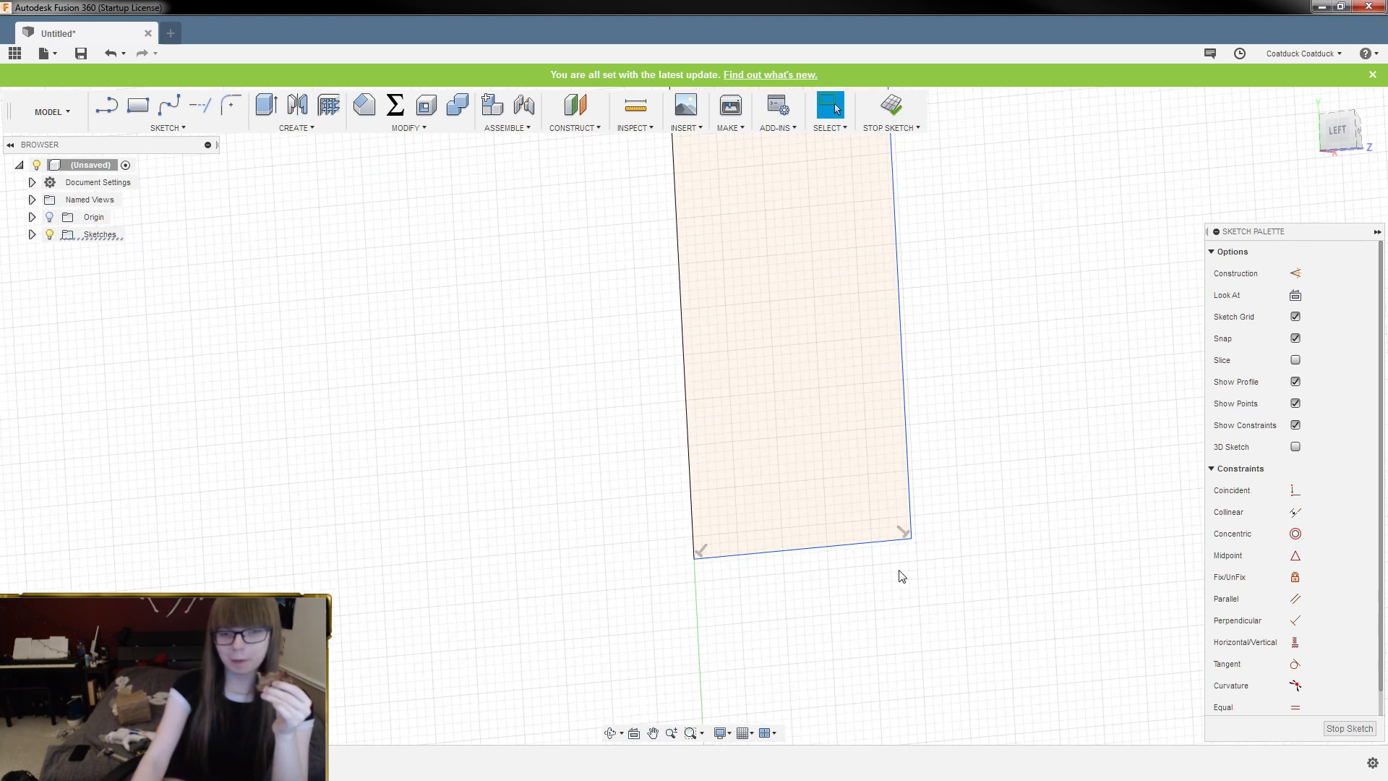
{"action": "scroll", "coordinate": [902, 576], "scroll_direction": "up", "scroll_amount": 3}
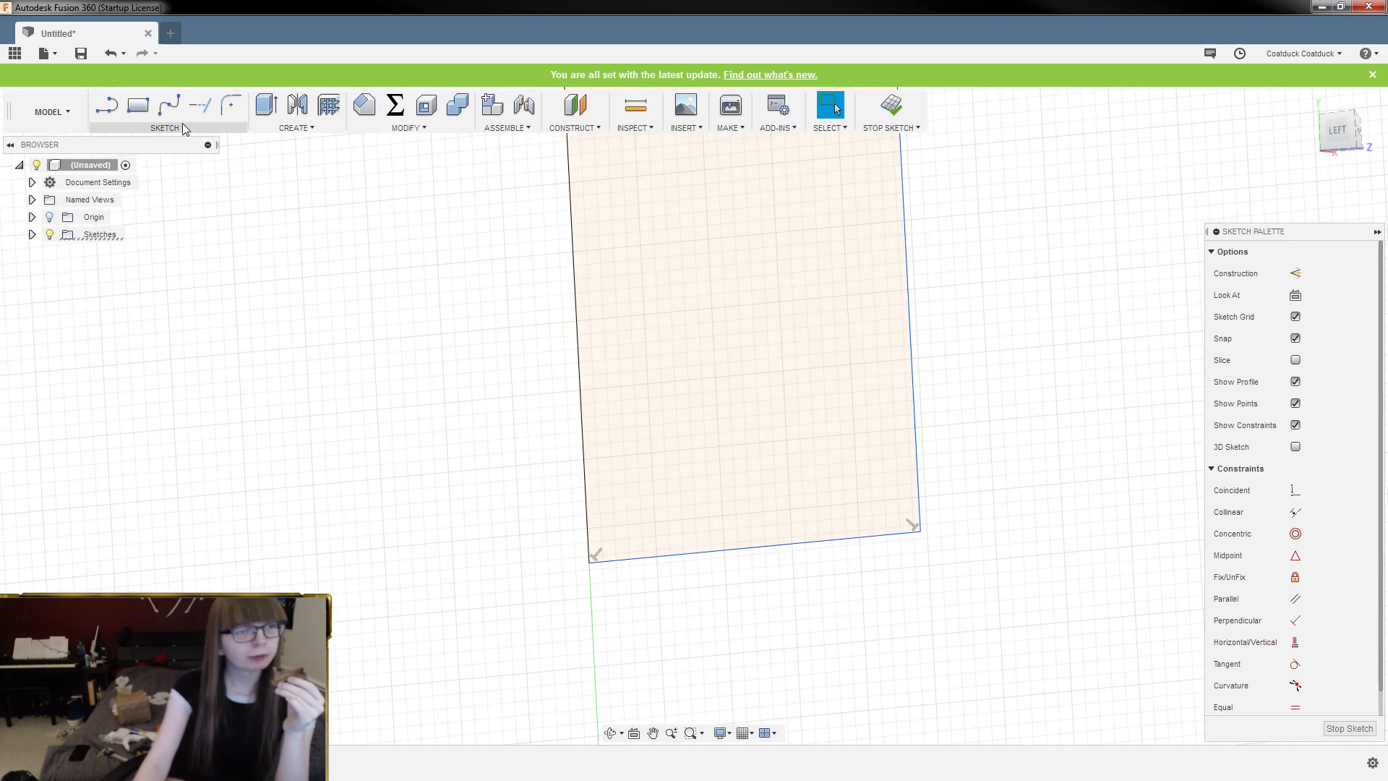
Fillet the profile's lower outer corner with a 14 mm radius
{"action": "left_click", "coordinate": [231, 105]}
{"action": "left_click", "coordinate": [917, 473]}
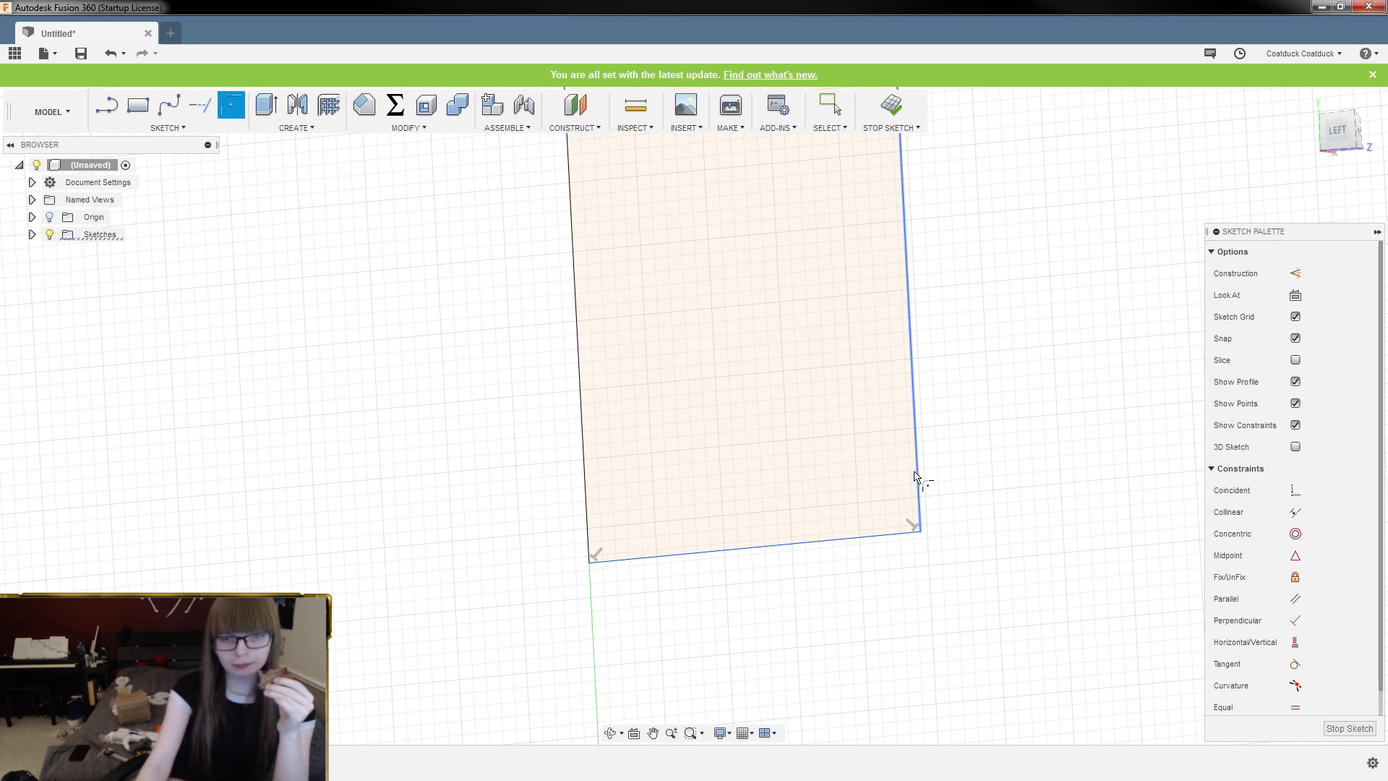
{"action": "left_click", "coordinate": [890, 535]}
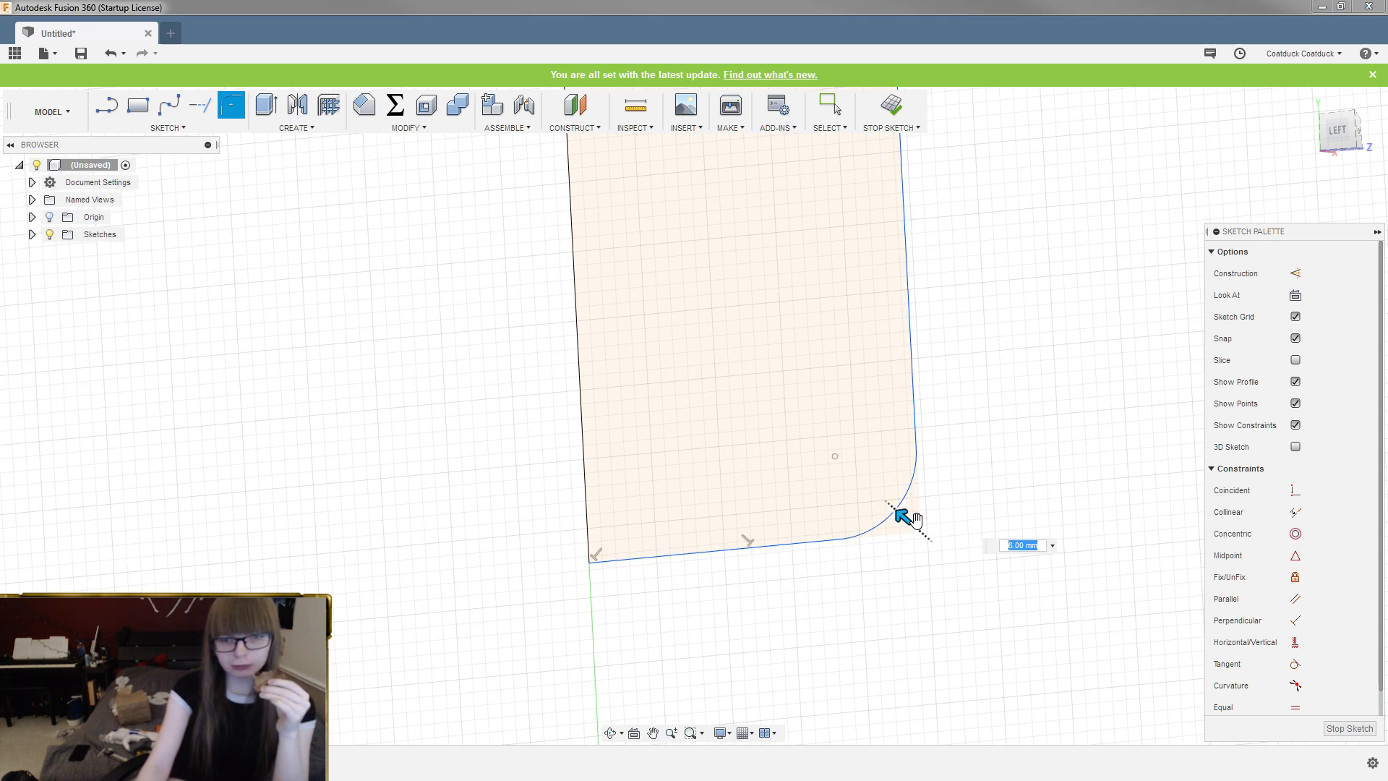
{"action": "mouse_move", "coordinate": [904, 516]}
{"action": "left_mouse_down"}
{"action": "mouse_move", "coordinate": [889, 502]}
{"action": "mouse_move", "coordinate": [899, 511]}
{"action": "left_mouse_up"}
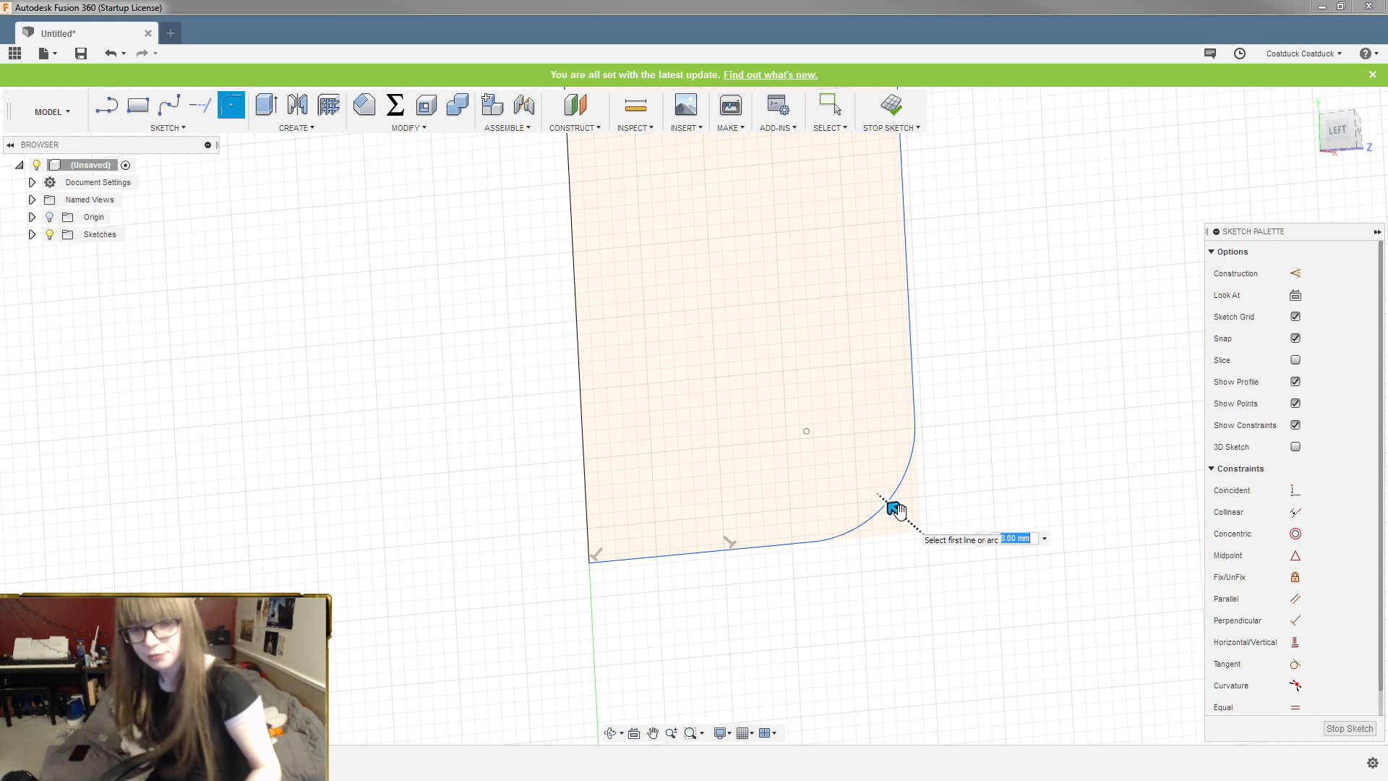
{"action": "type", "text": "14"}
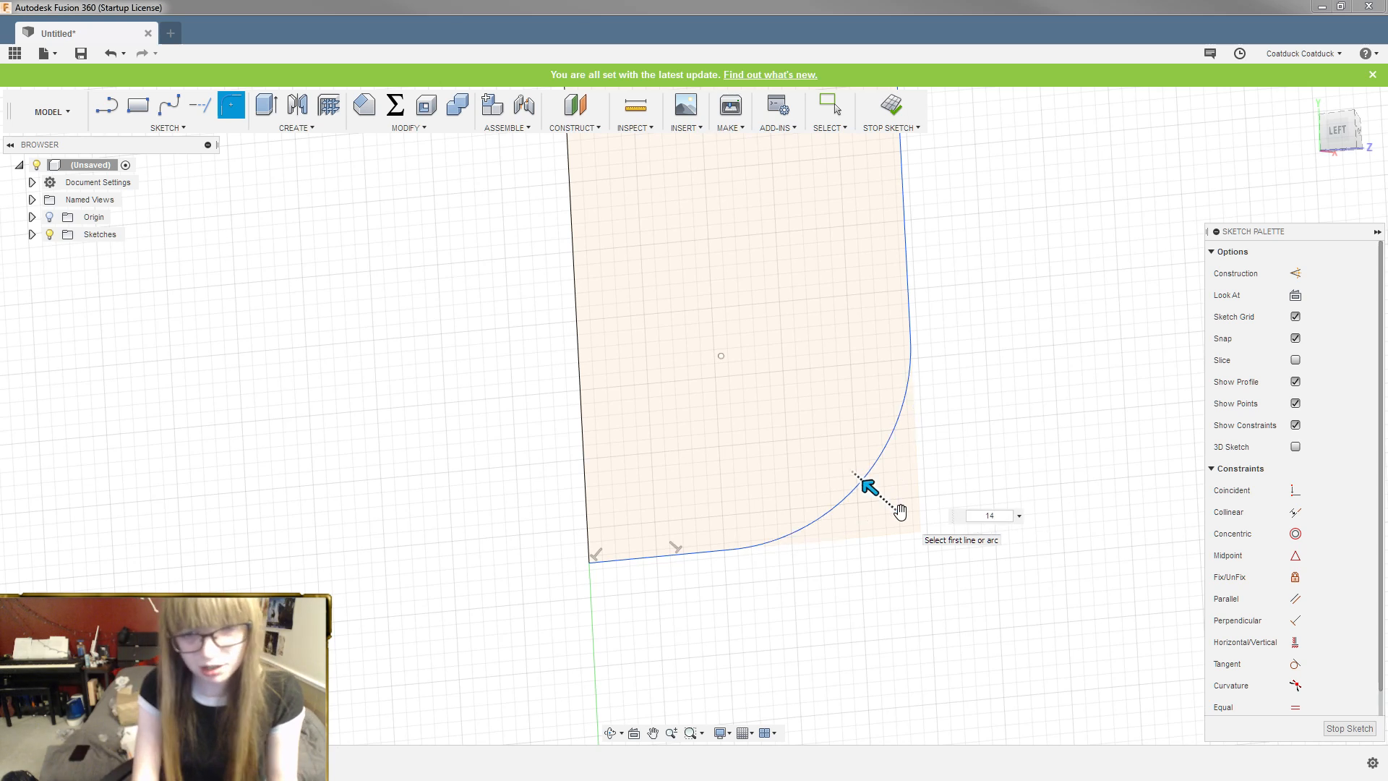
{"action": "key", "text": "Return"}
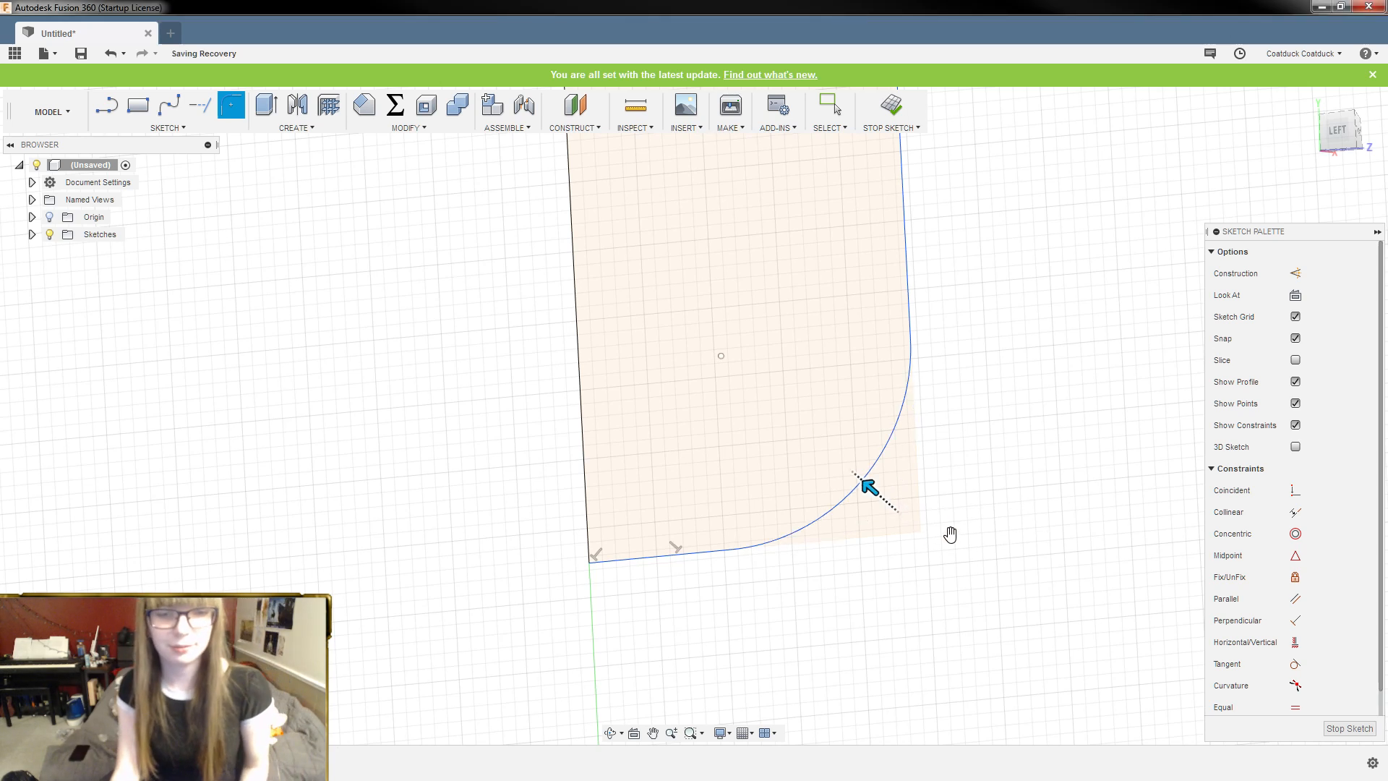
{"action": "scroll", "coordinate": [950, 548], "scroll_direction": "down", "scroll_amount": 3}
{"action": "scroll", "coordinate": [1022, 619], "scroll_direction": "down", "scroll_amount": 5}
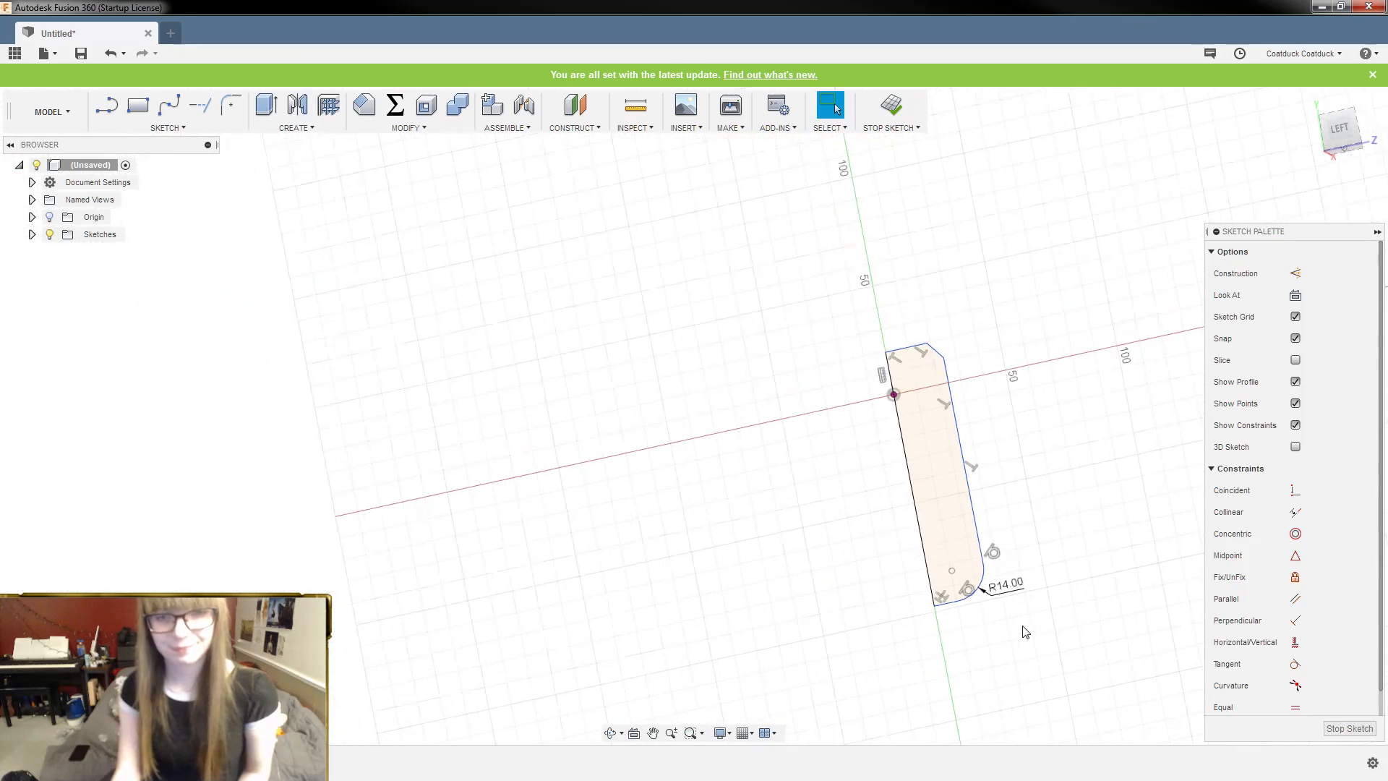
Draw a 13.5 mm diameter circle centred on the origin
{"action": "mouse_move", "coordinate": [1026, 631]}
{"action": "middle_mouse_down", "text": "shift"}
{"action": "mouse_move", "coordinate": [1034, 539]}
{"action": "mouse_move", "coordinate": [1020, 587]}
{"action": "middle_mouse_up", "text": "shift"}
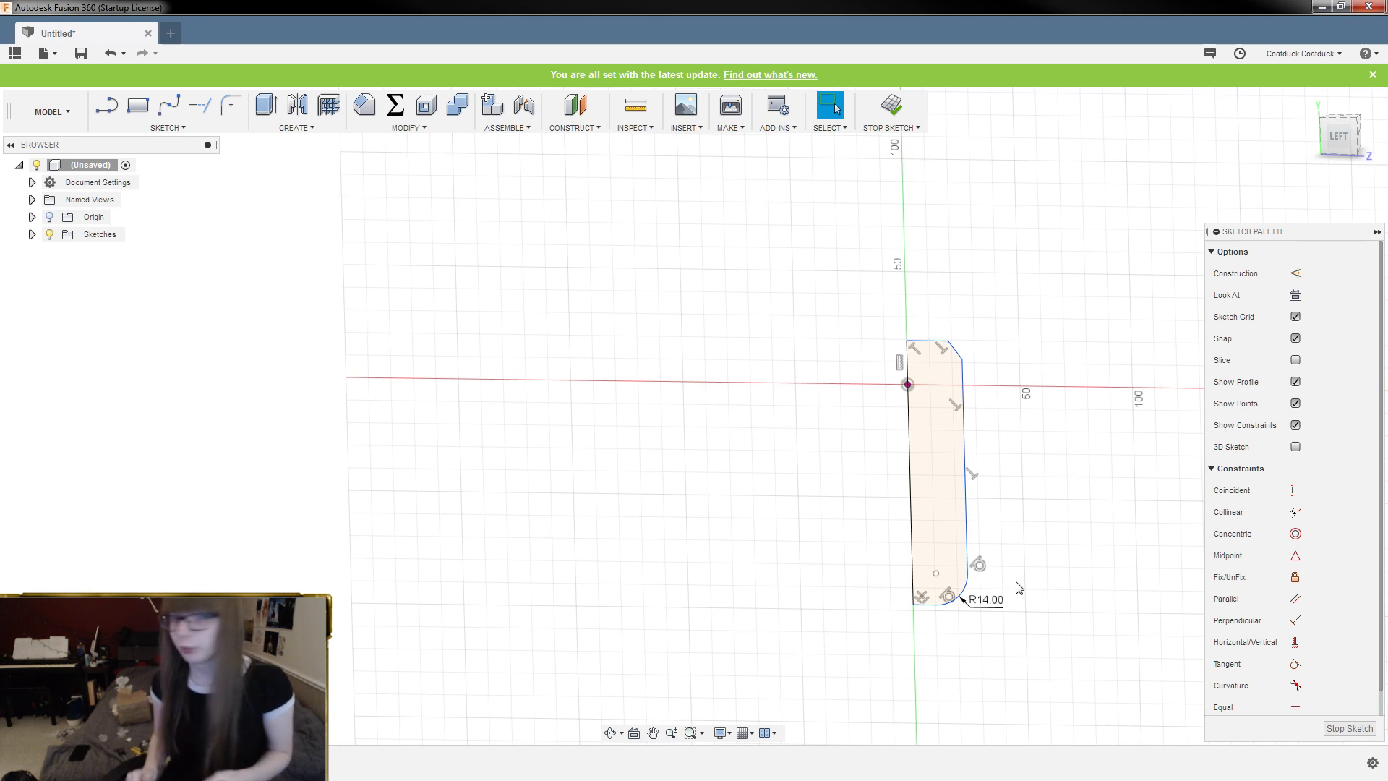
{"action": "scroll", "coordinate": [978, 344], "scroll_direction": "up", "scroll_amount": 5}
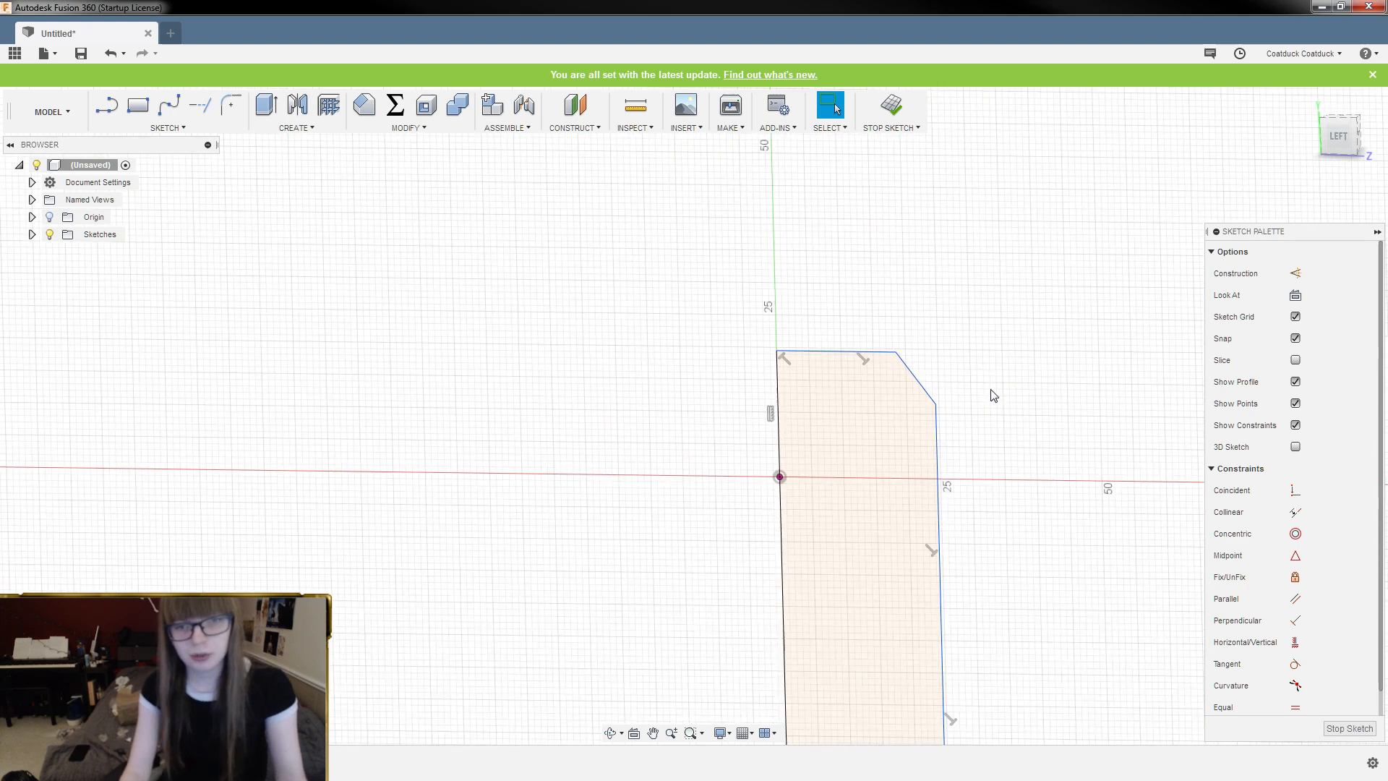
{"action": "middle_click_drag", "start_coordinate": [992, 396], "coordinate": [948, 393], "text": "shift"}
{"action": "scroll", "coordinate": [687, 401], "scroll_direction": "up", "scroll_amount": 3}
{"action": "scroll", "coordinate": [679, 409], "scroll_direction": "down", "scroll_amount": 3}
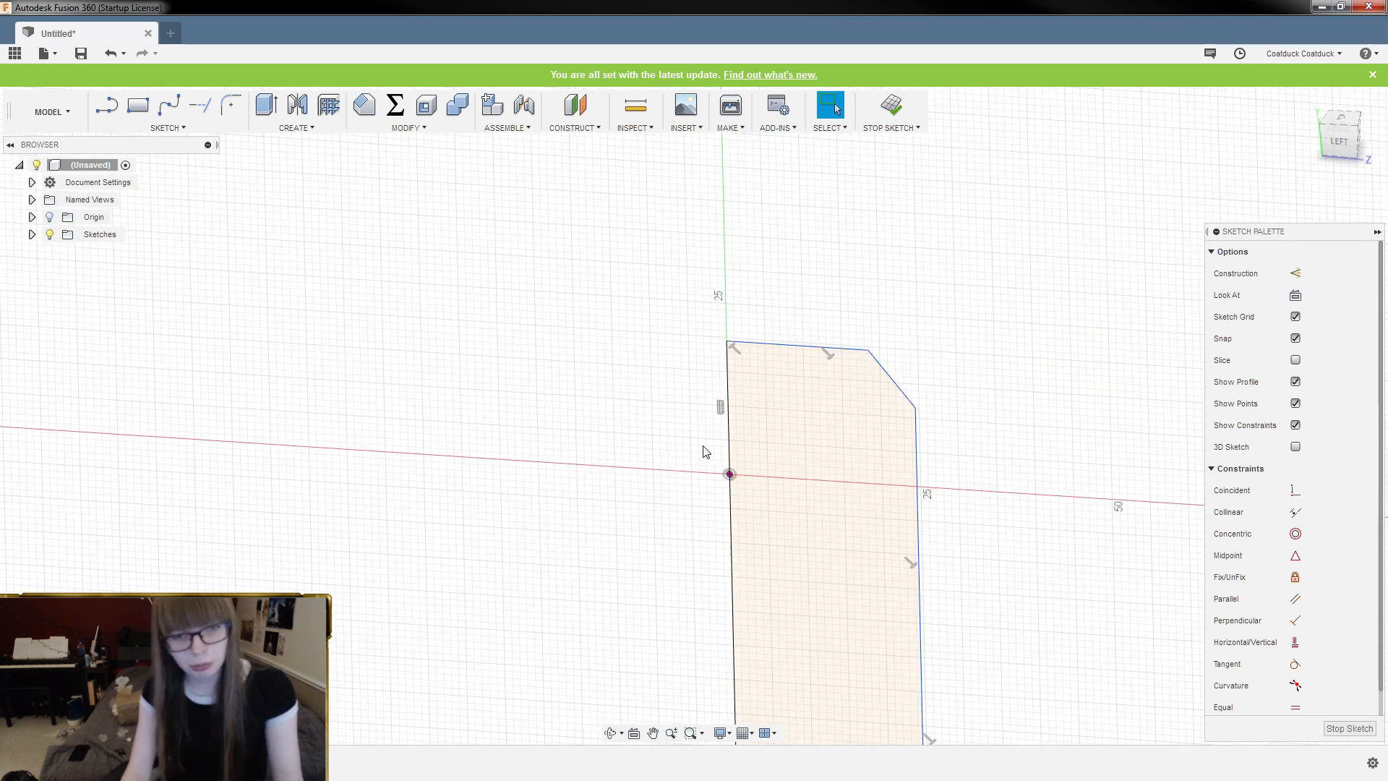
{"action": "middle_click_drag", "start_coordinate": [645, 440], "coordinate": [679, 369], "text": "shift"}
{"action": "scroll", "coordinate": [723, 517], "scroll_direction": "up", "scroll_amount": 2}
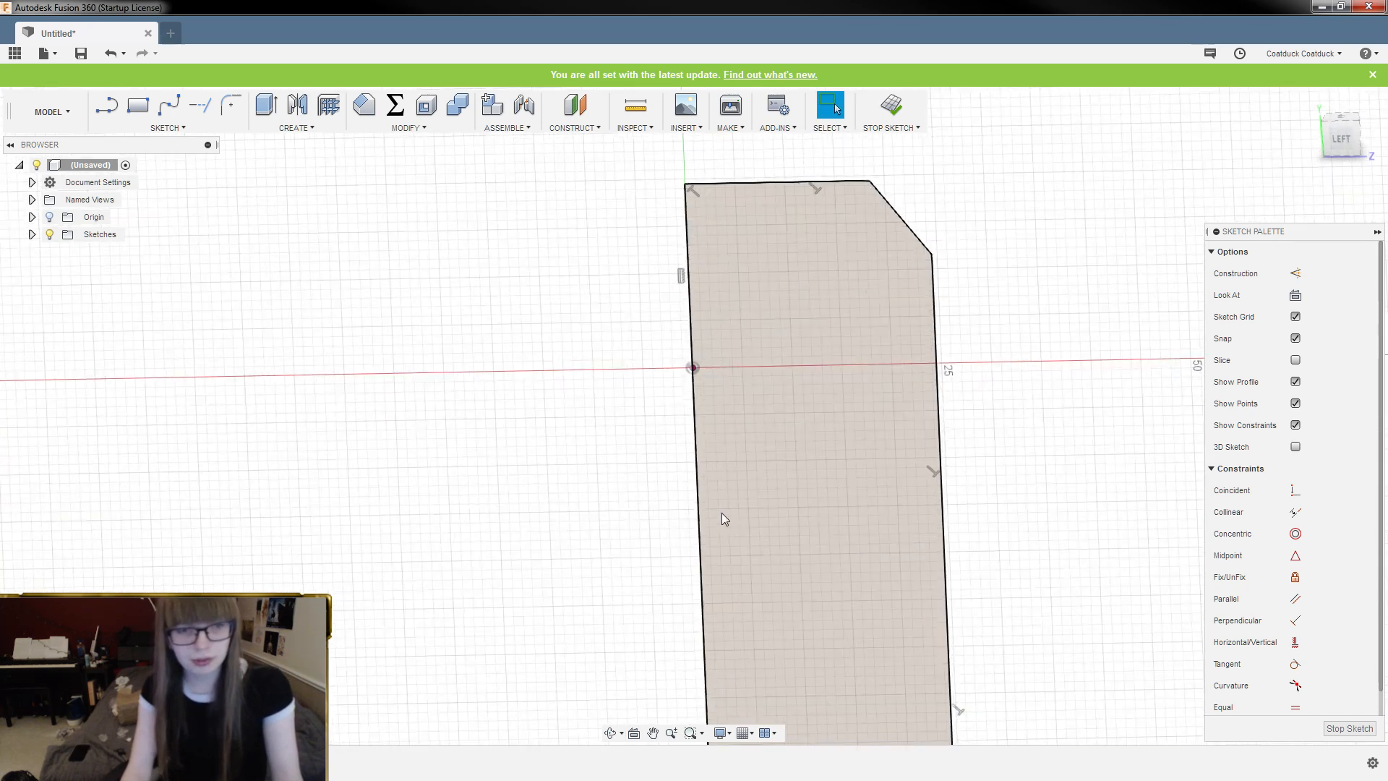
{"action": "key", "text": "c"}
{"action": "left_click", "coordinate": [695, 368]}
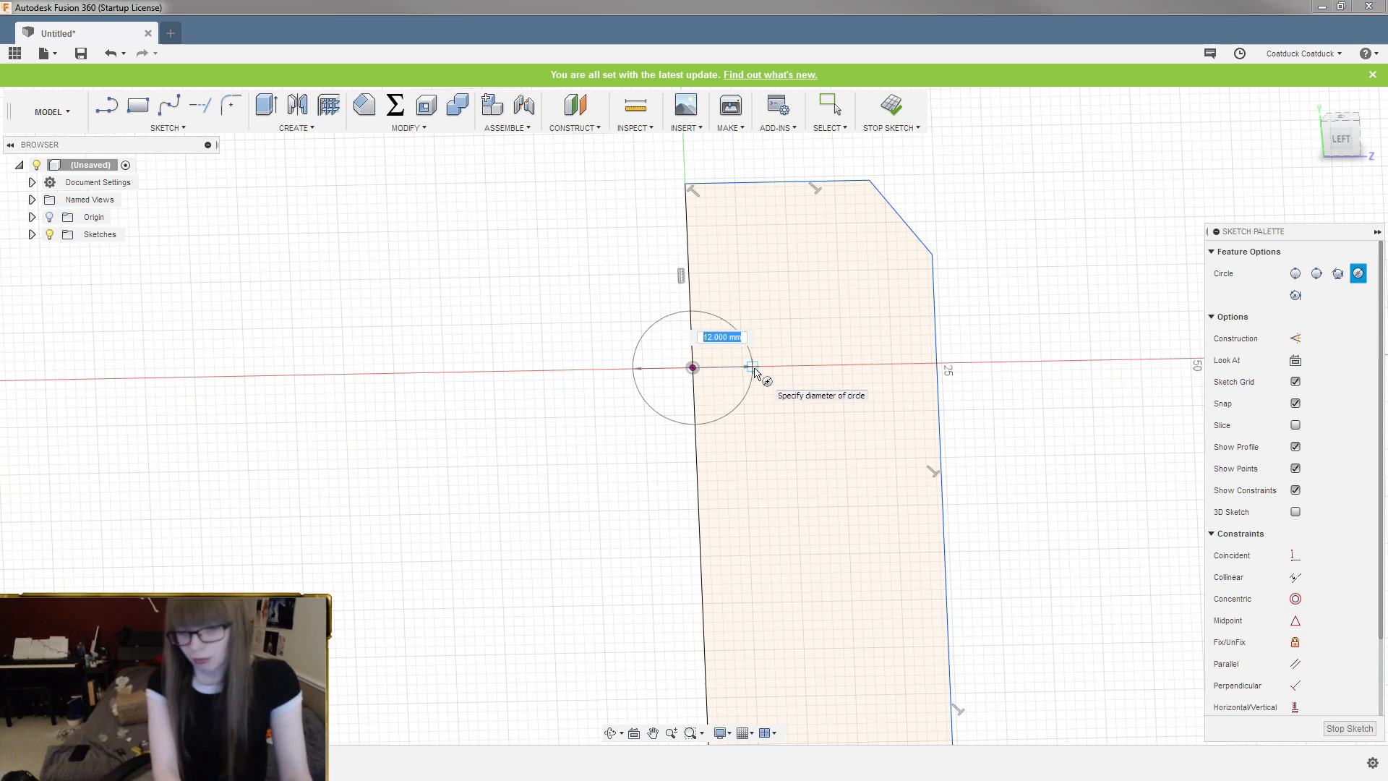
{"action": "type", "text": "13.5"}
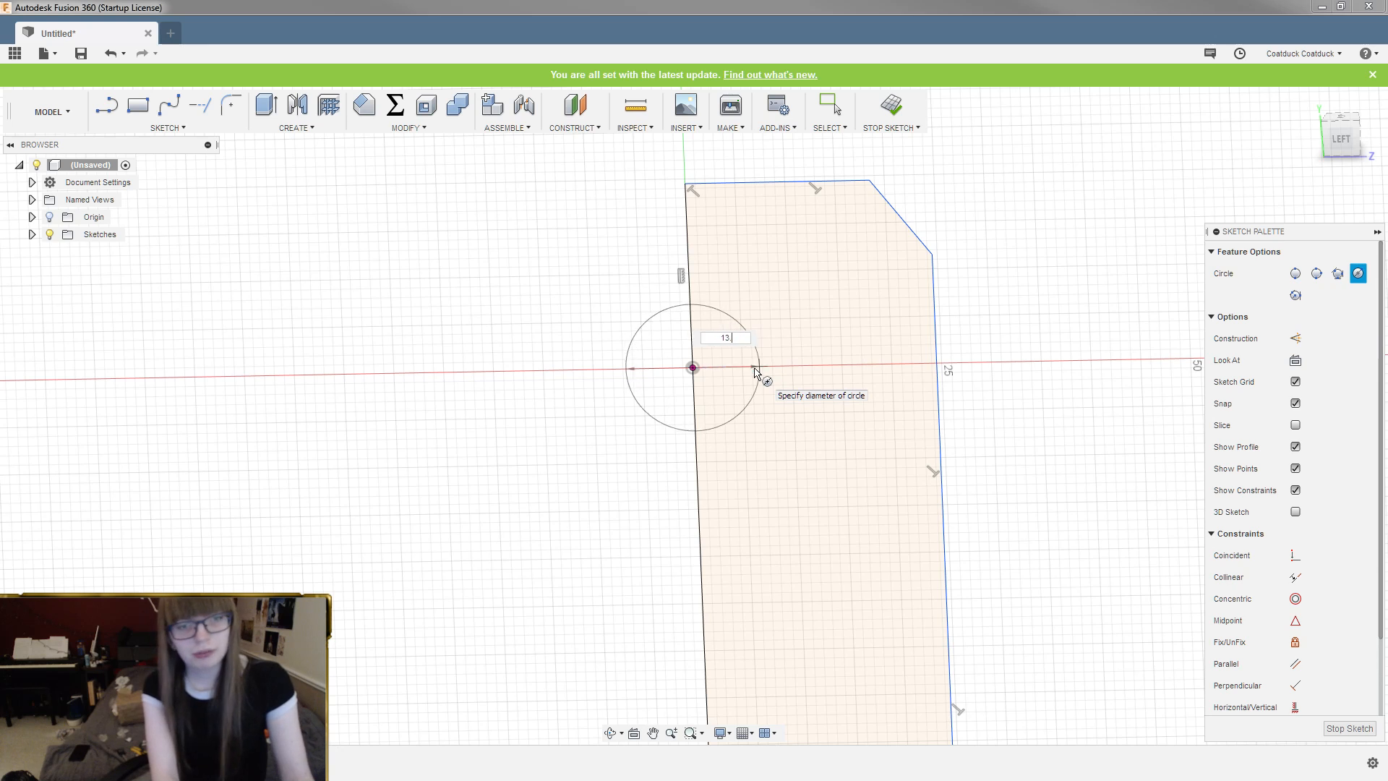
{"action": "key", "text": "Return"}
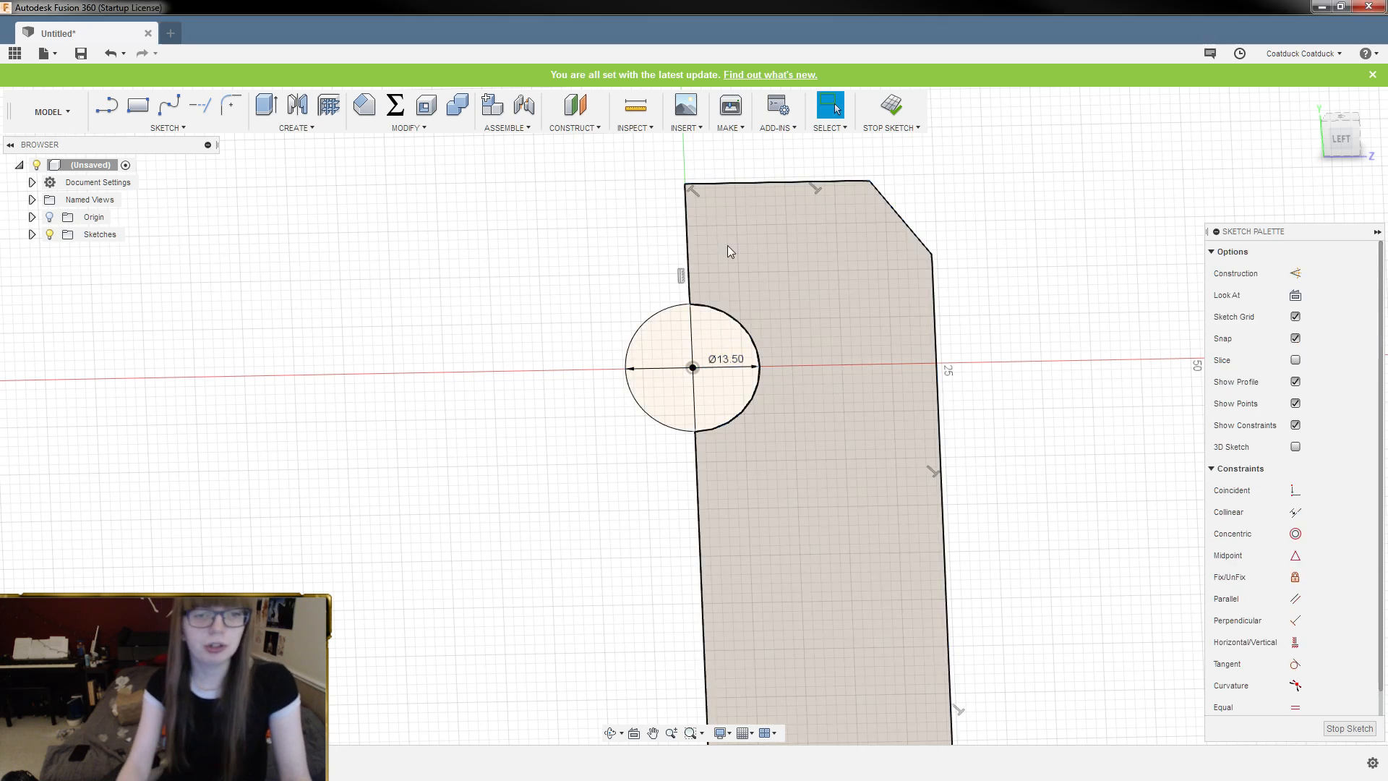
Undo the circle drawn at the origin
{"action": "scroll", "coordinate": [729, 239], "scroll_direction": "down", "scroll_amount": 3}
{"action": "mouse_move", "coordinate": [1024, 338]}
{"action": "middle_mouse_down", "text": "shift"}
{"action": "mouse_move", "coordinate": [961, 259]}
{"action": "mouse_move", "coordinate": [970, 201]}
{"action": "mouse_move", "coordinate": [952, 248]}
{"action": "middle_mouse_up", "text": "shift"}
{"action": "scroll", "coordinate": [961, 259], "scroll_direction": "down", "scroll_amount": 2}
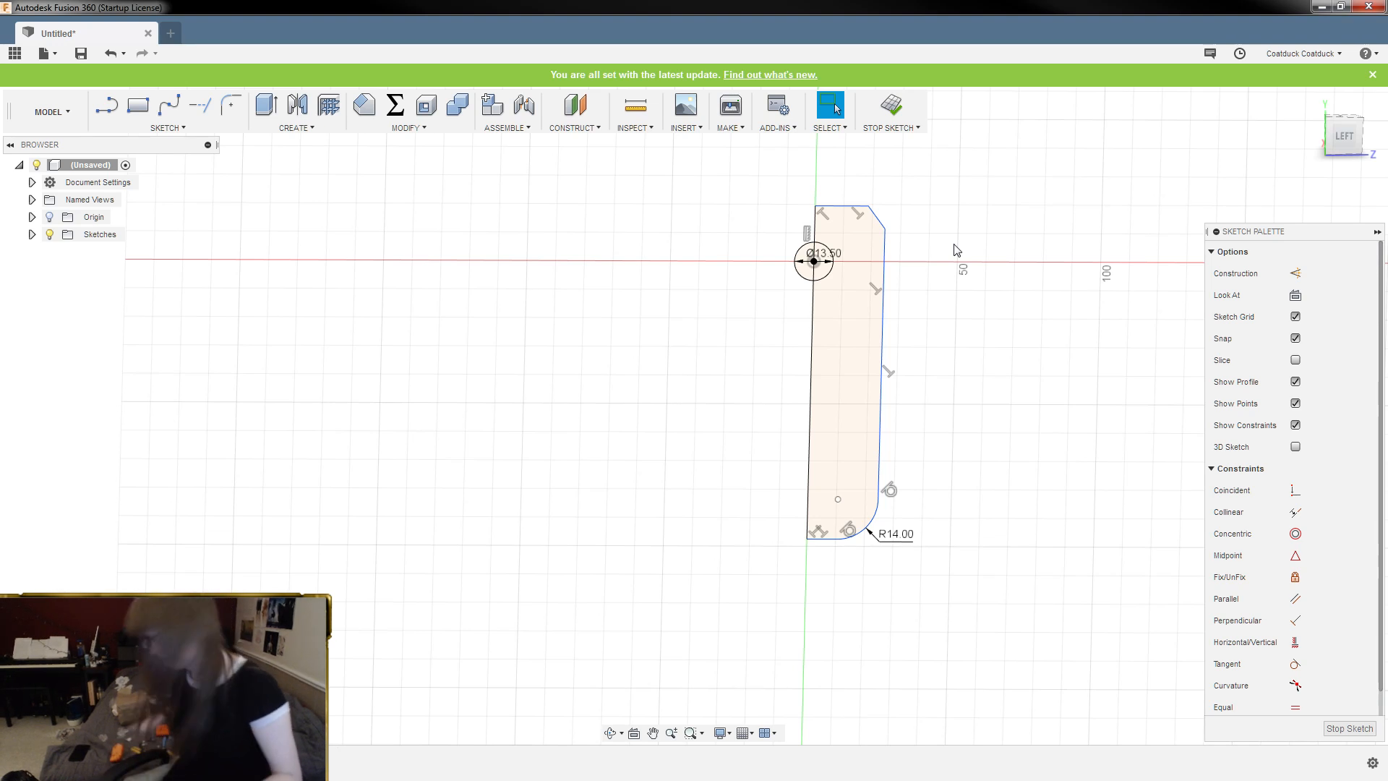
{"action": "scroll", "coordinate": [907, 217], "scroll_direction": "up", "scroll_amount": 5}
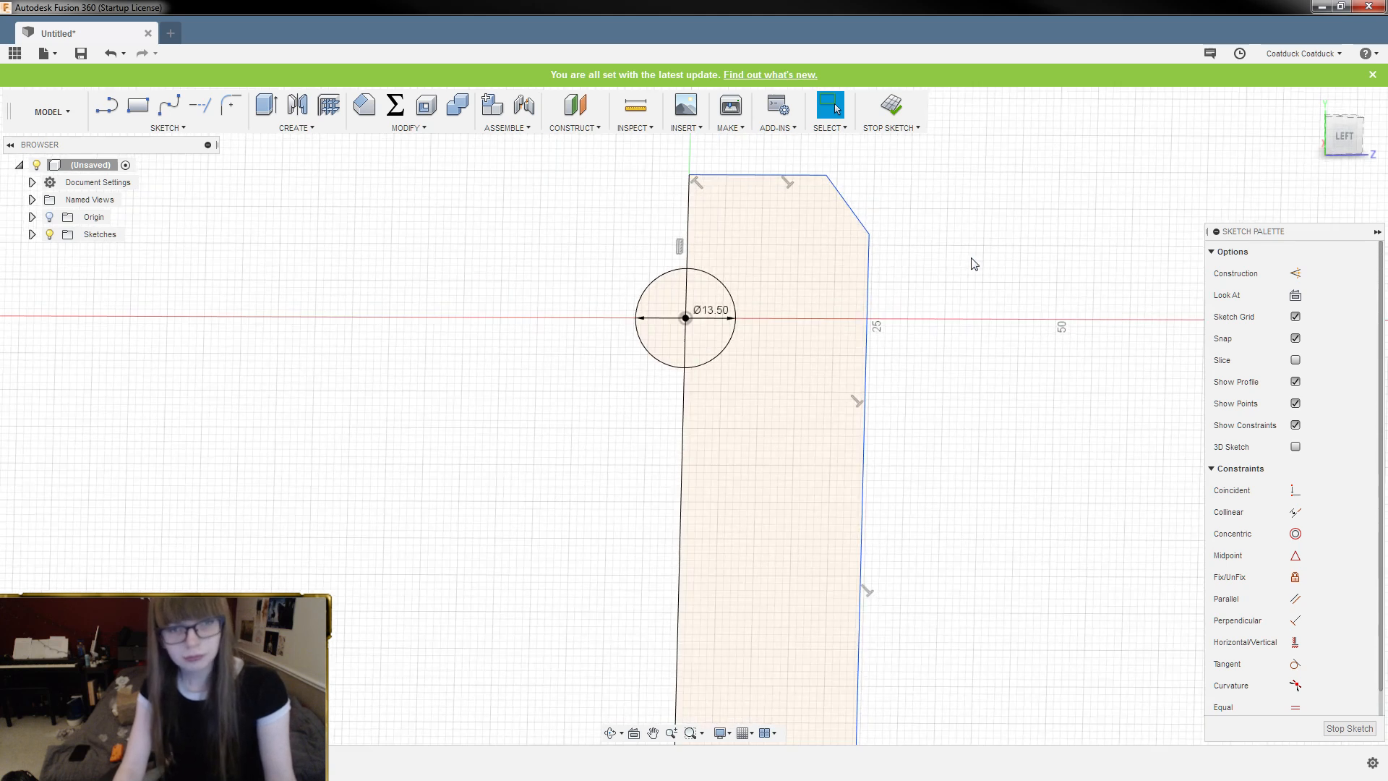
{"action": "key", "text": "ctrl+z"}
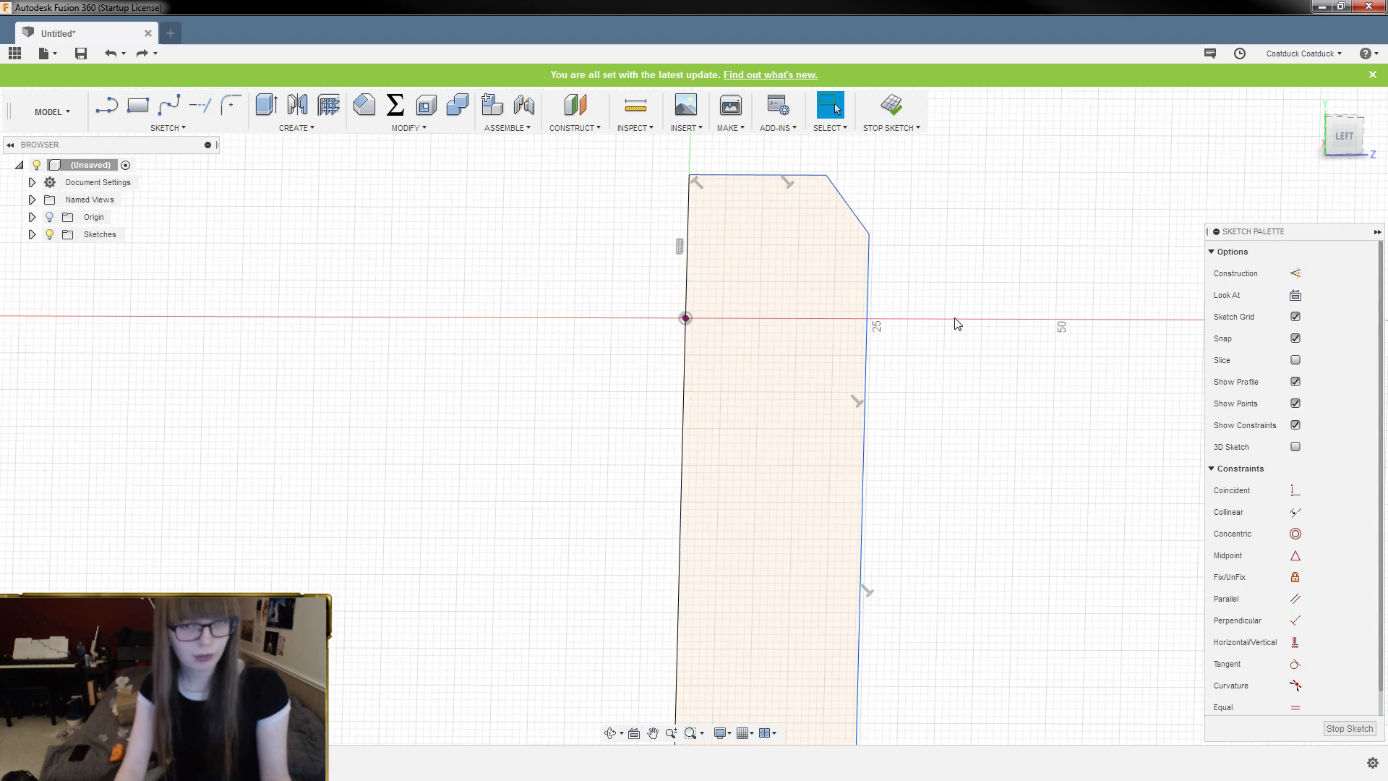
Finish the profile sketch and start a second sketch on the same plane
{"action": "left_click", "coordinate": [894, 107]}
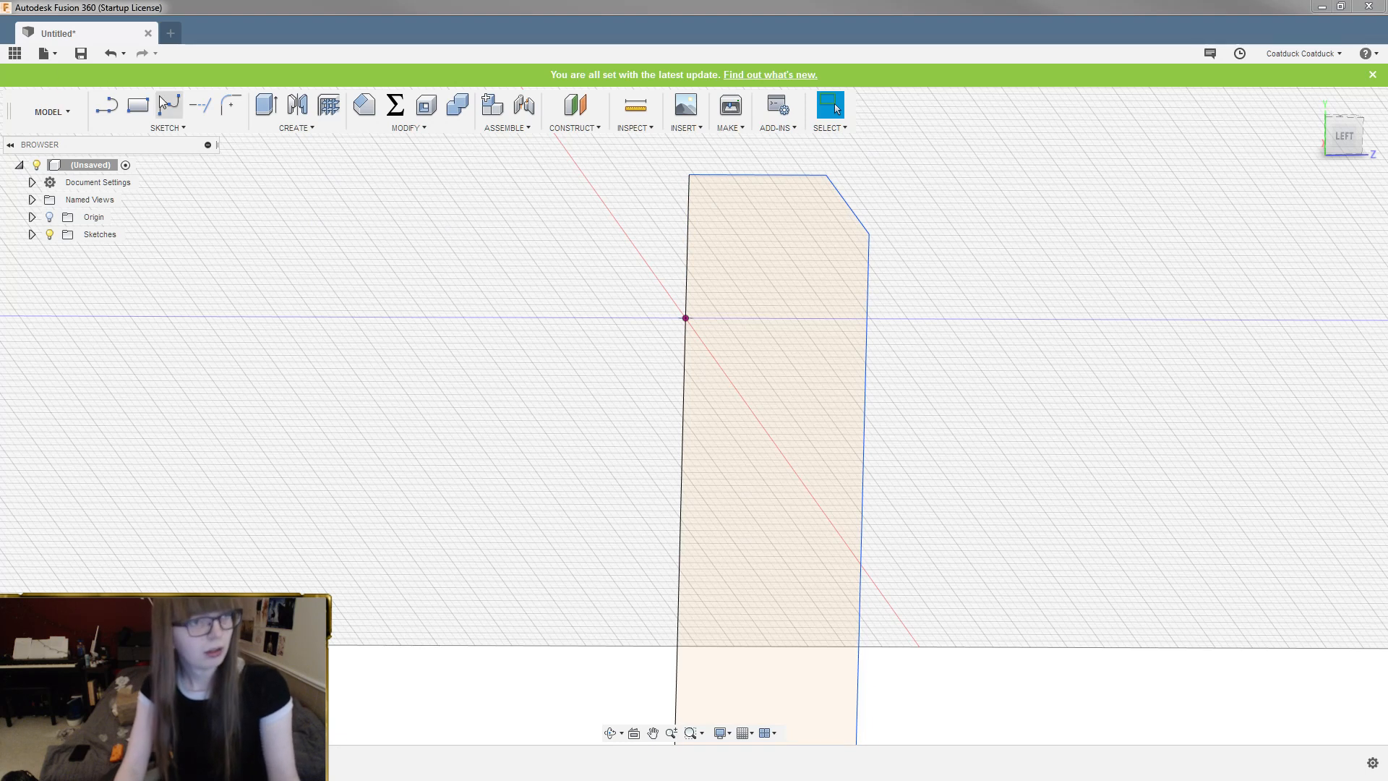
{"action": "left_click", "coordinate": [139, 106]}
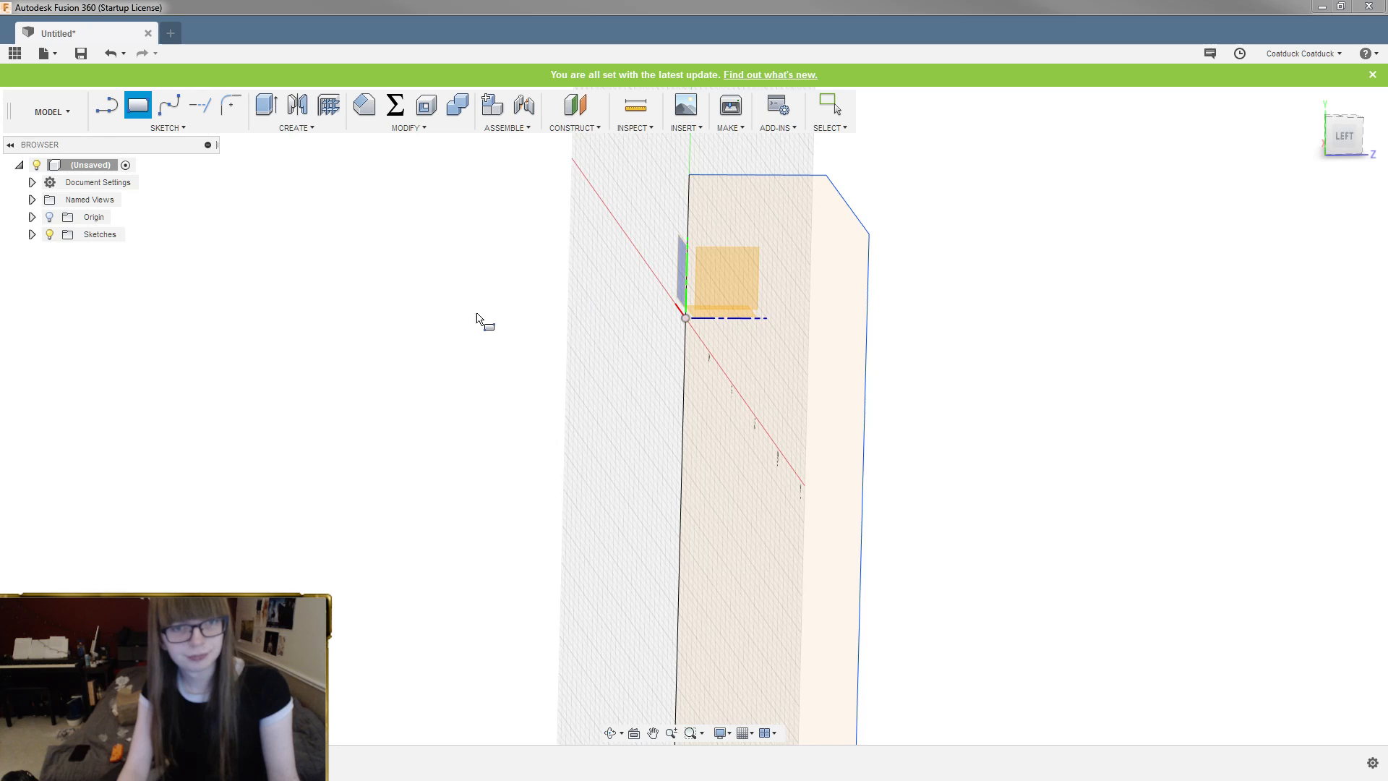
{"action": "left_click", "coordinate": [1032, 406]}
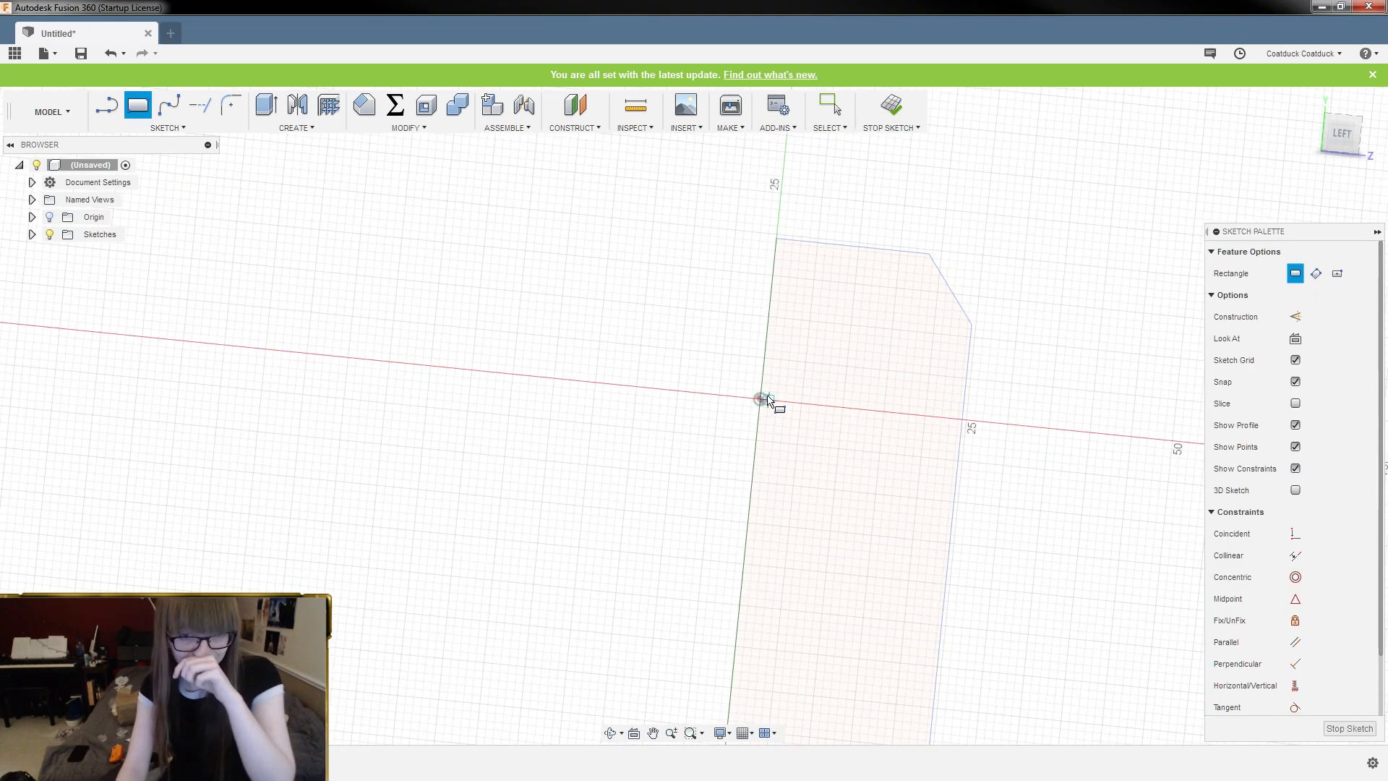
{"action": "left_click", "coordinate": [760, 400]}
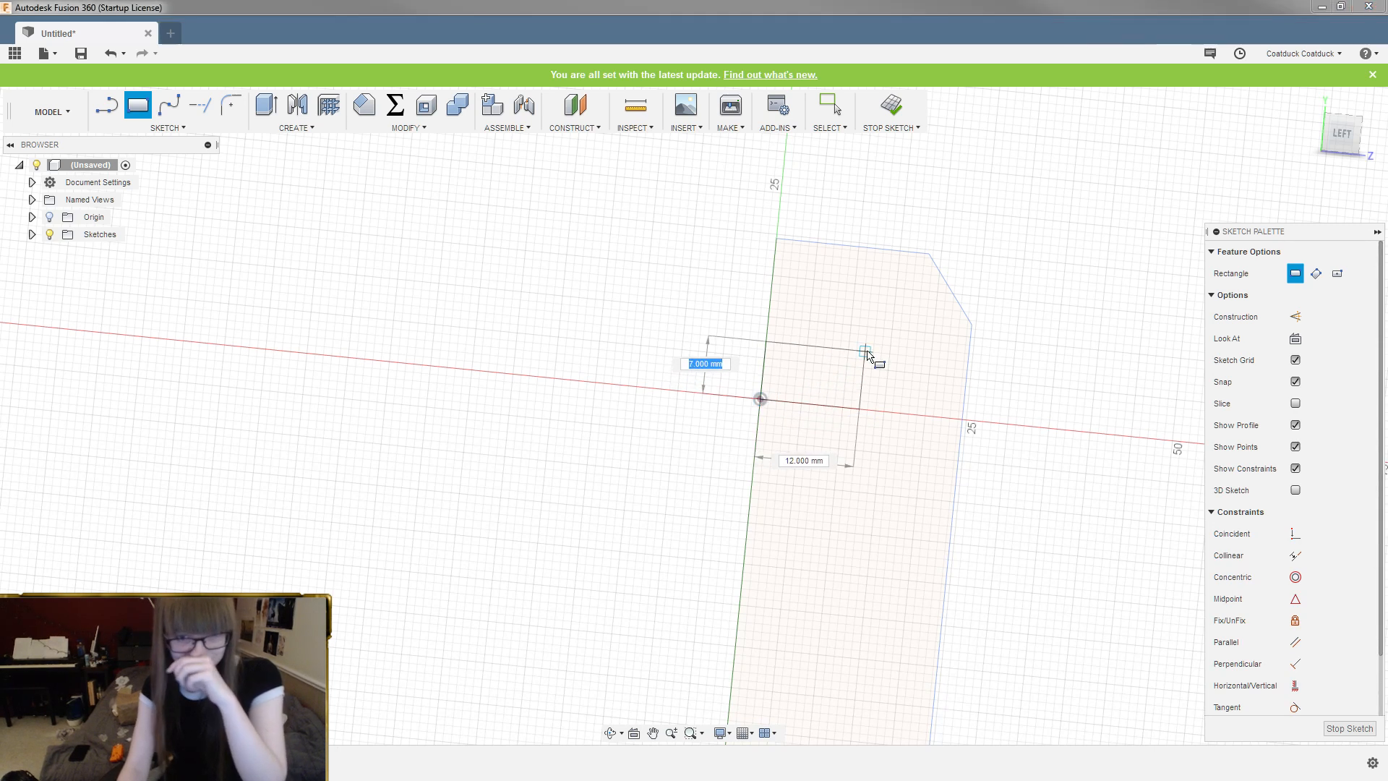
{"action": "key", "text": "Escape"}
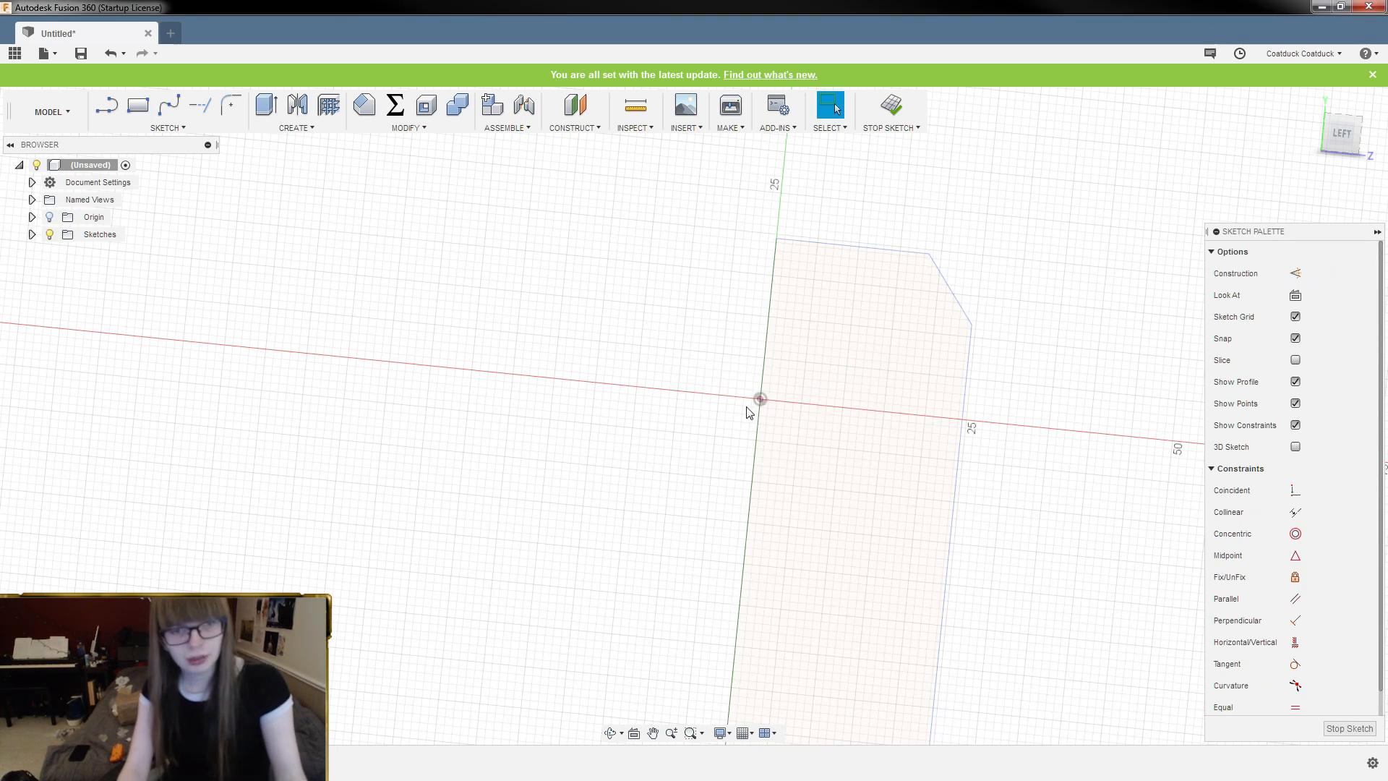
Draw a 6.75 mm line from the origin down along the profile's straight vertical edge
{"action": "key", "text": "l"}
{"action": "left_click", "coordinate": [760, 400]}
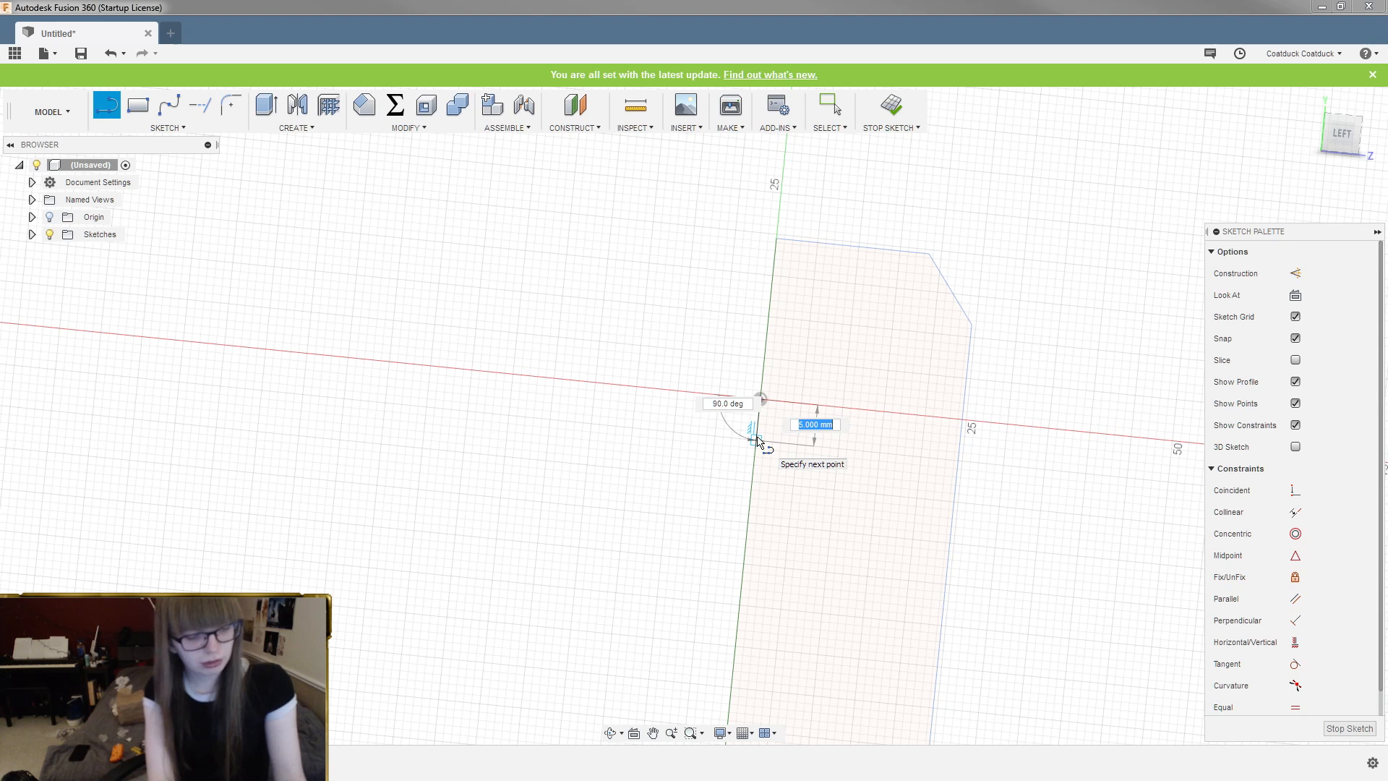
{"action": "type", "text": "6."}
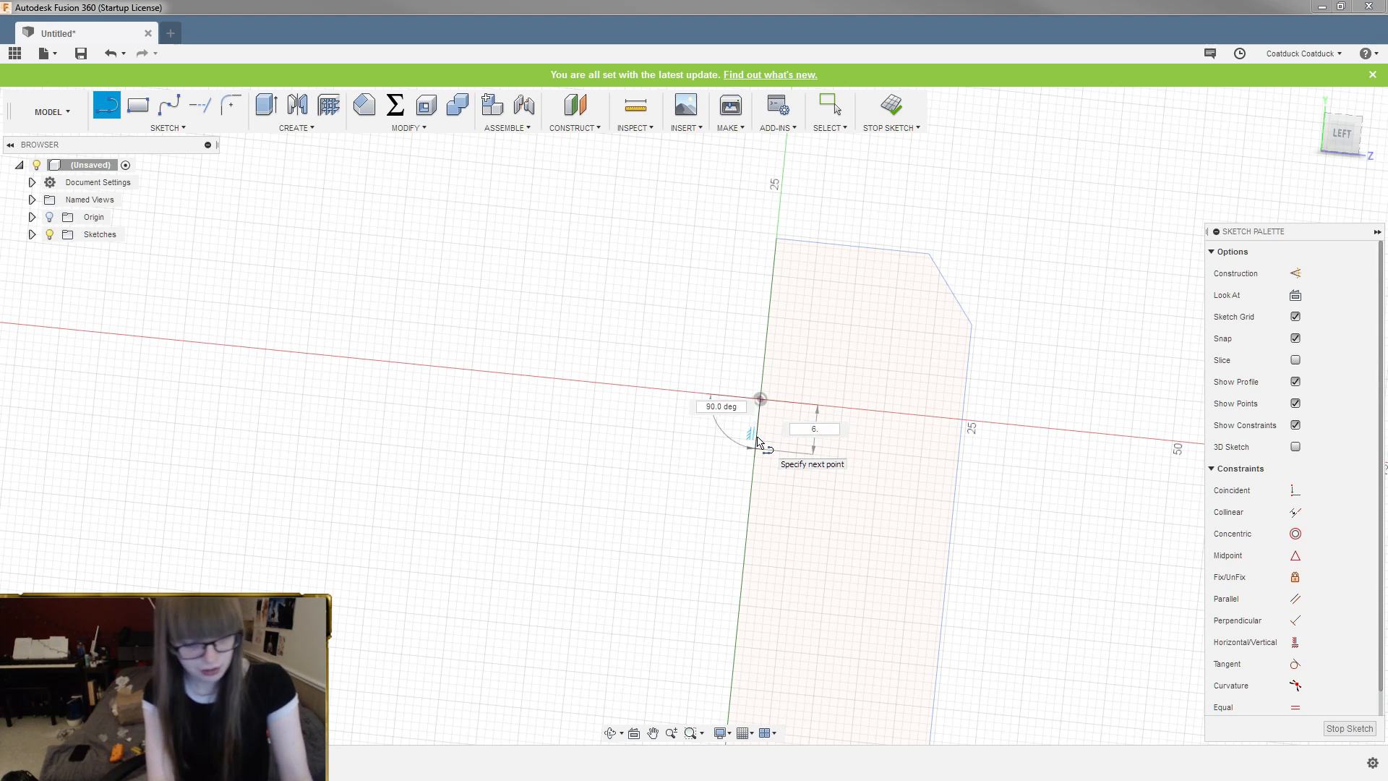
{"action": "type", "text": "5"}
{"action": "key", "text": "Return"}
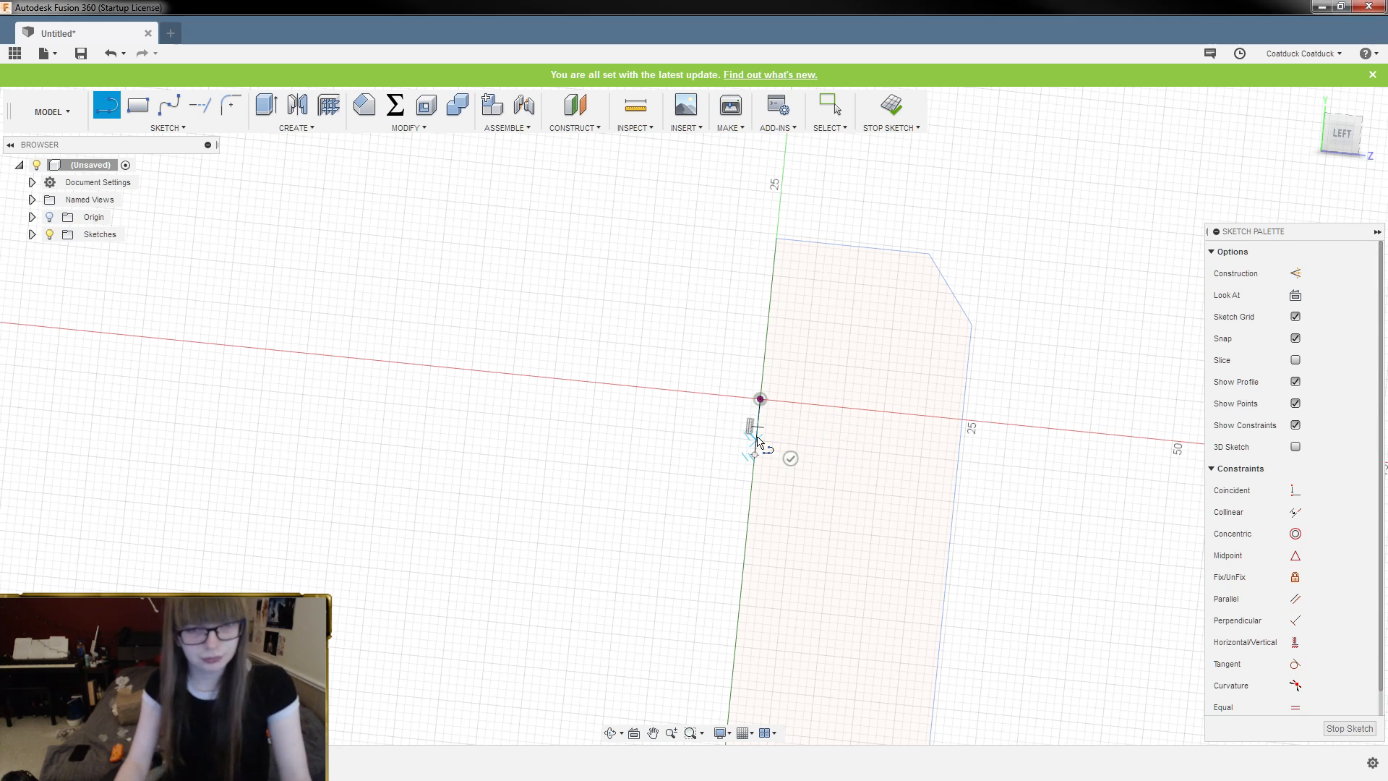
{"action": "scroll", "coordinate": [783, 453], "scroll_direction": "down", "scroll_amount": 1}
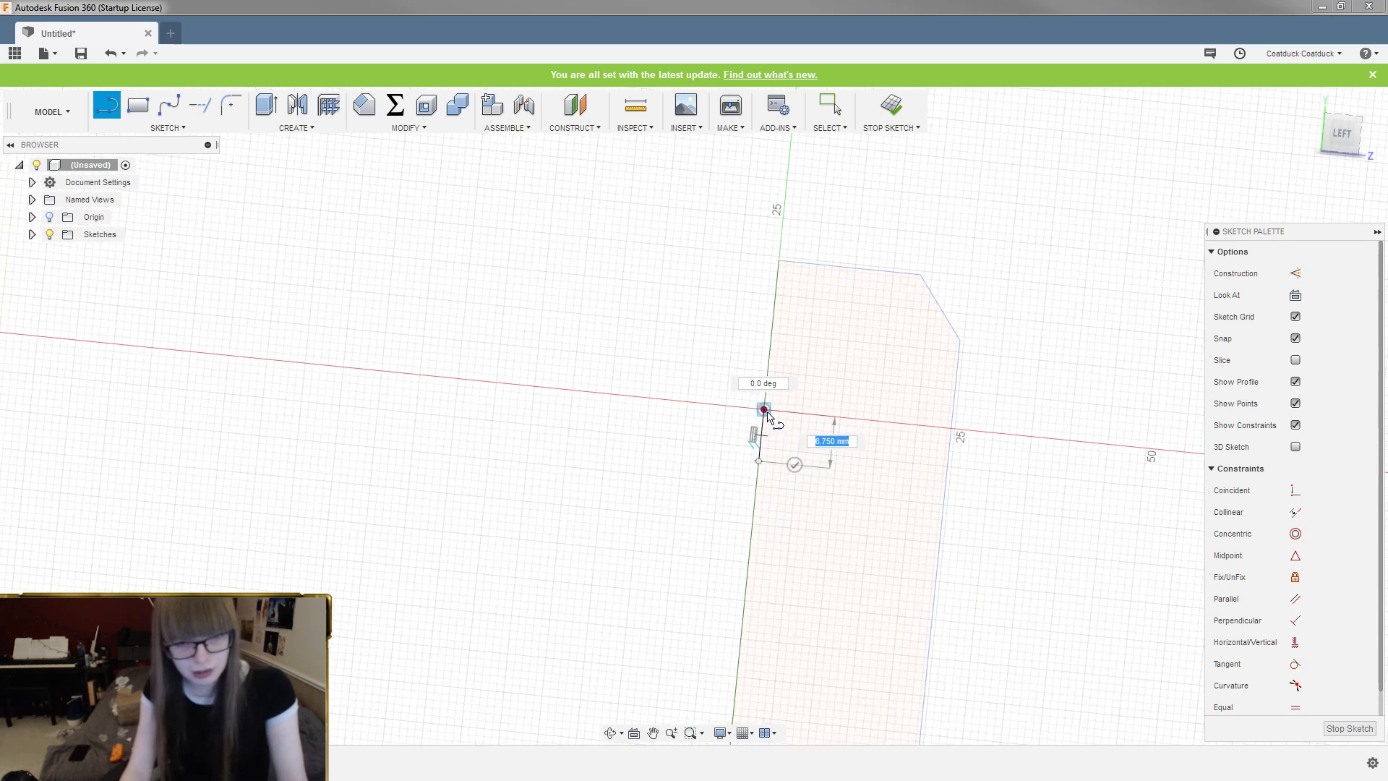
{"action": "key", "text": "Escape"}
{"action": "scroll", "coordinate": [828, 468], "scroll_direction": "up", "scroll_amount": 2}
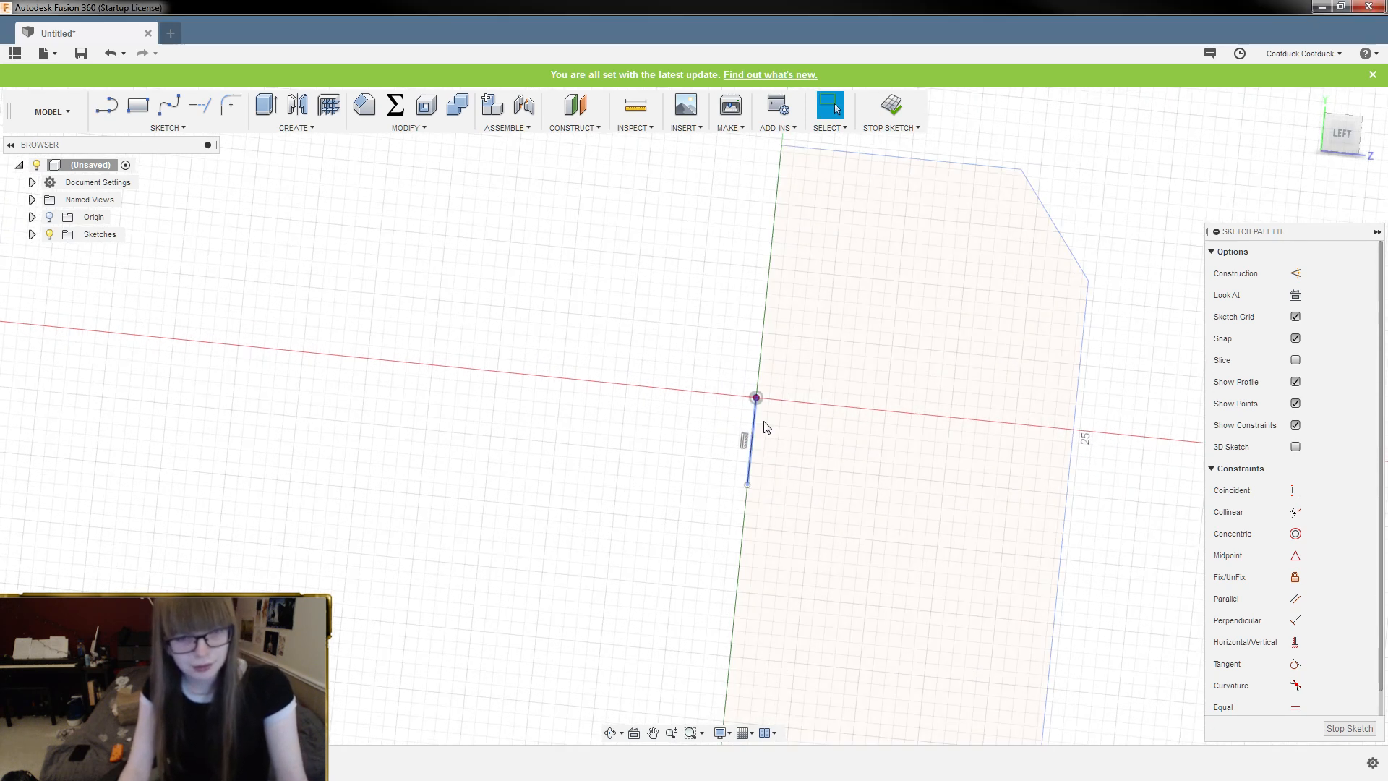
Draw a rectangle 30.5 mm wide and 17 mm high from the short line's lower end, extending upward across the profile
{"action": "left_click", "coordinate": [131, 104]}
{"action": "left_click", "coordinate": [747, 485]}
{"action": "scroll", "coordinate": [760, 379], "scroll_direction": "down", "scroll_amount": 2}
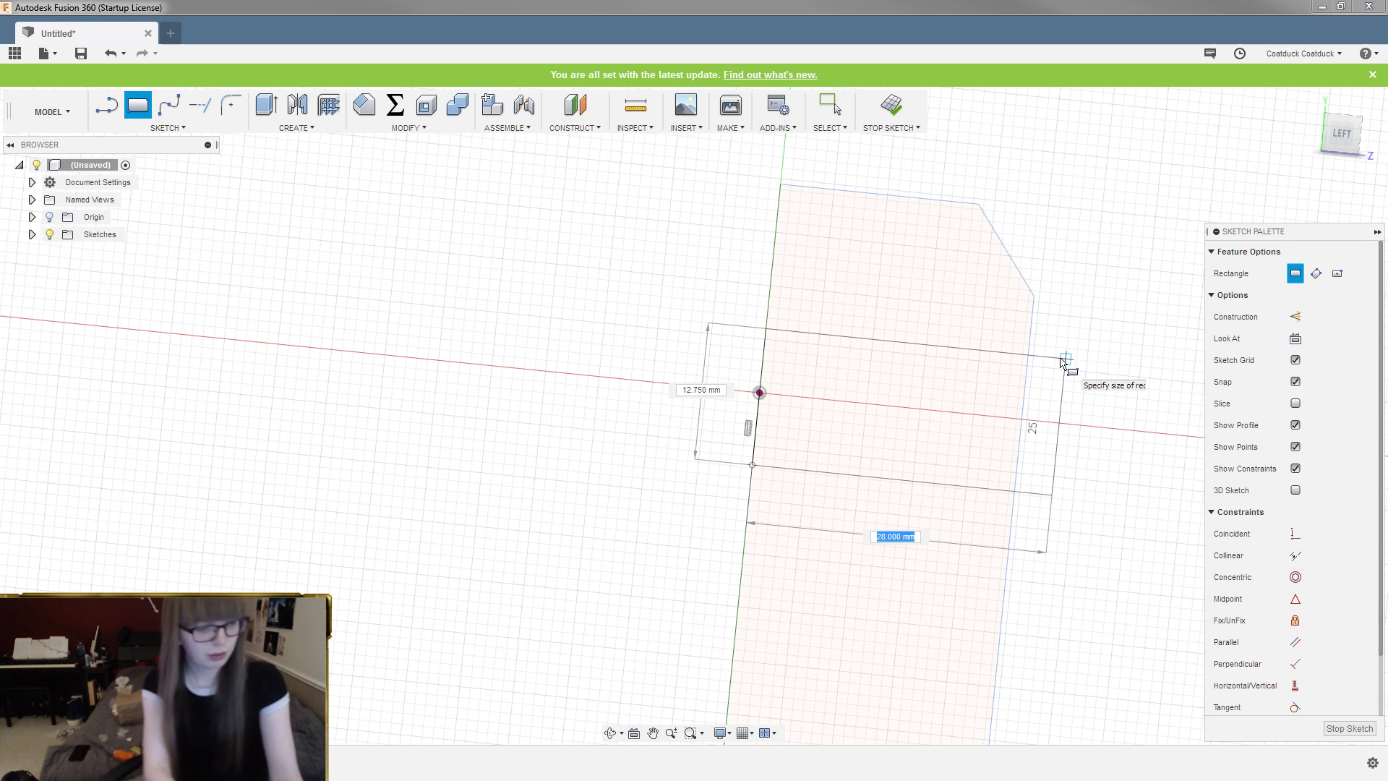
{"action": "type", "text": "30.5"}
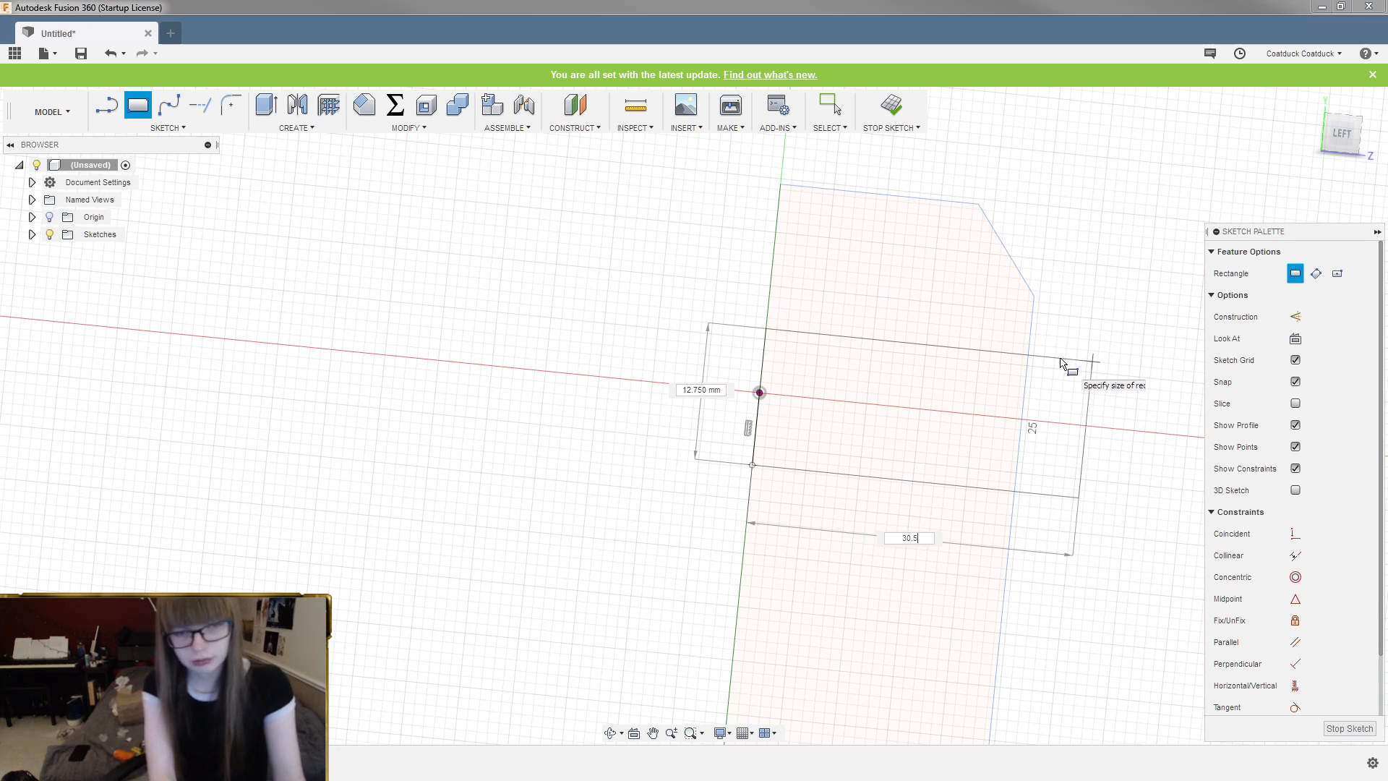
{"action": "key", "text": "Tab"}
{"action": "type", "text": "17"}
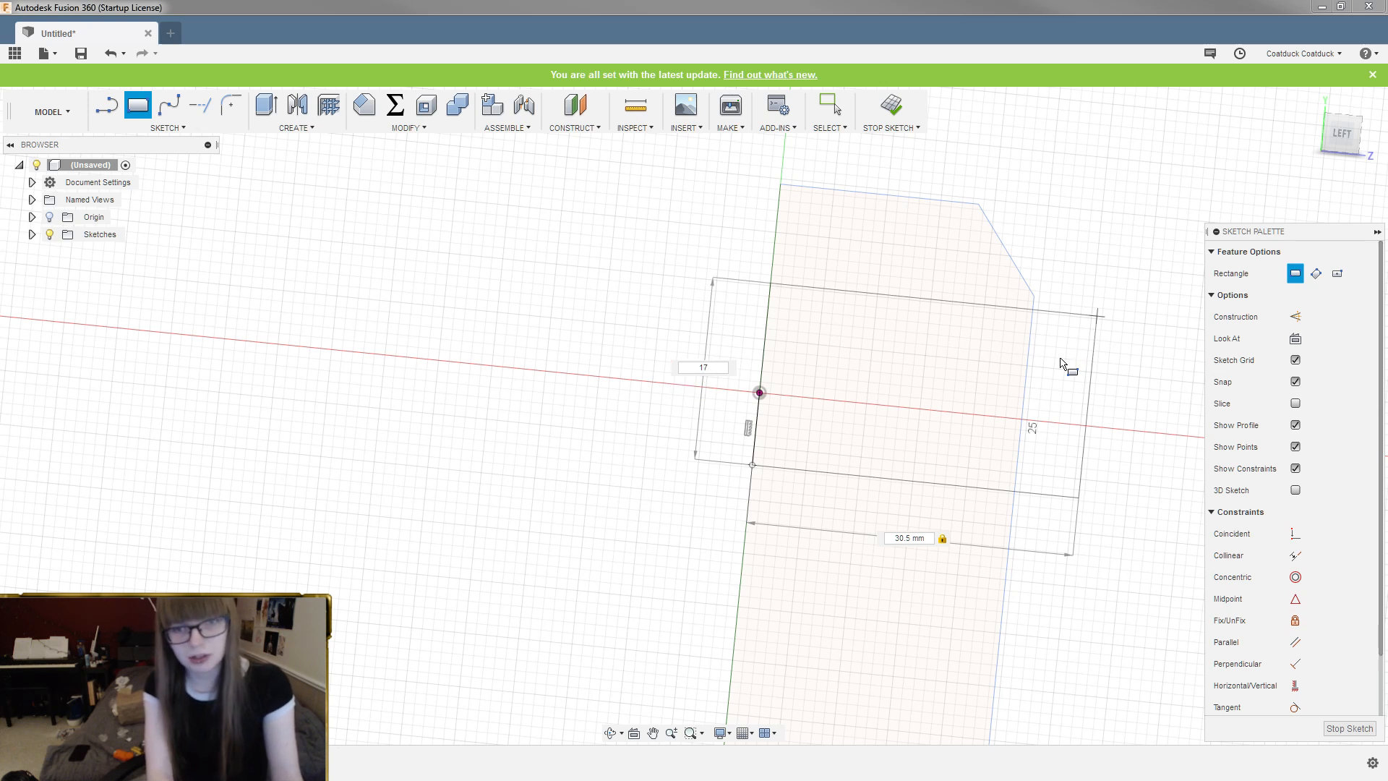
{"action": "key", "text": "Return"}
{"action": "key", "text": "Escape"}
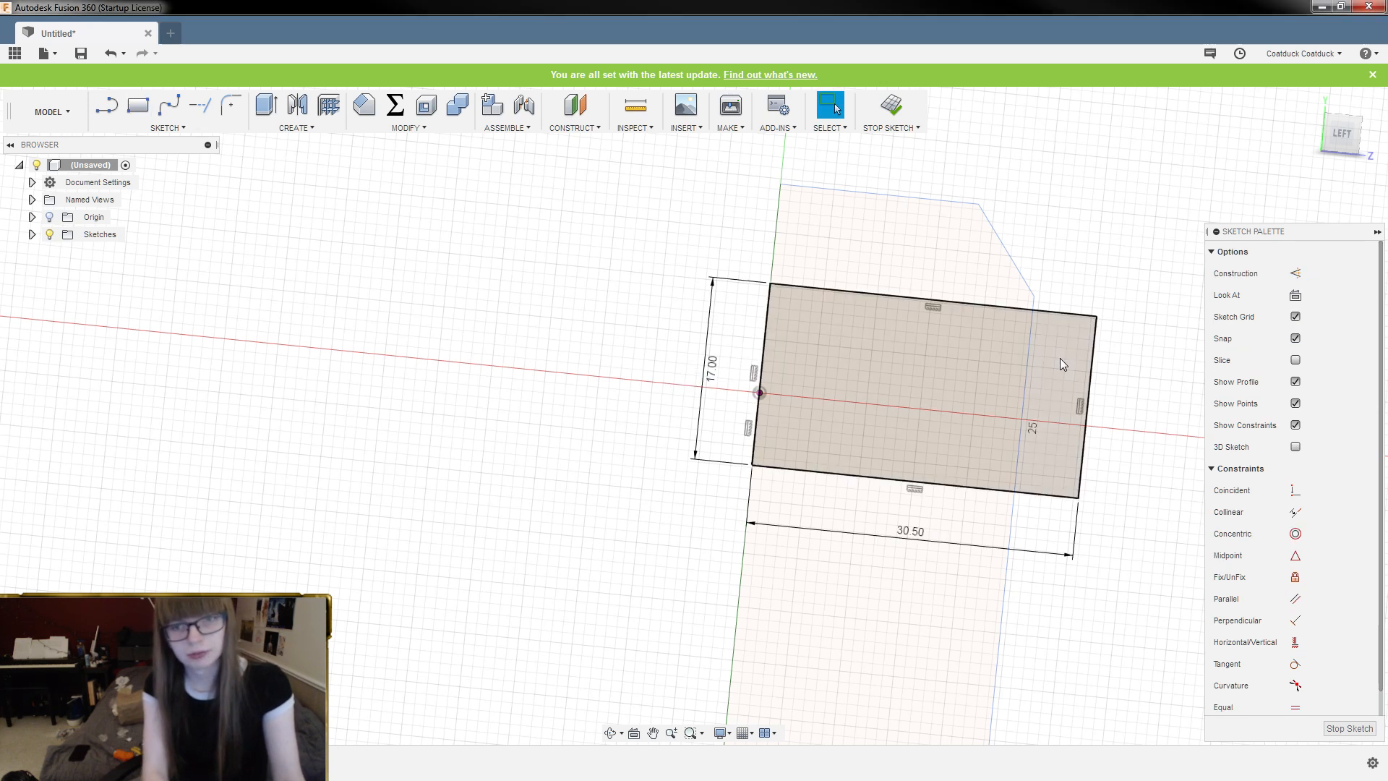
Finish the rectangle sketch and view both sketches together from the back
{"action": "mouse_move", "coordinate": [1092, 310]}
{"action": "middle_mouse_down", "text": "shift"}
{"action": "mouse_move", "coordinate": [1066, 335]}
{"action": "mouse_move", "coordinate": [1013, 232]}
{"action": "mouse_move", "coordinate": [1060, 321]}
{"action": "middle_mouse_up", "text": "shift"}
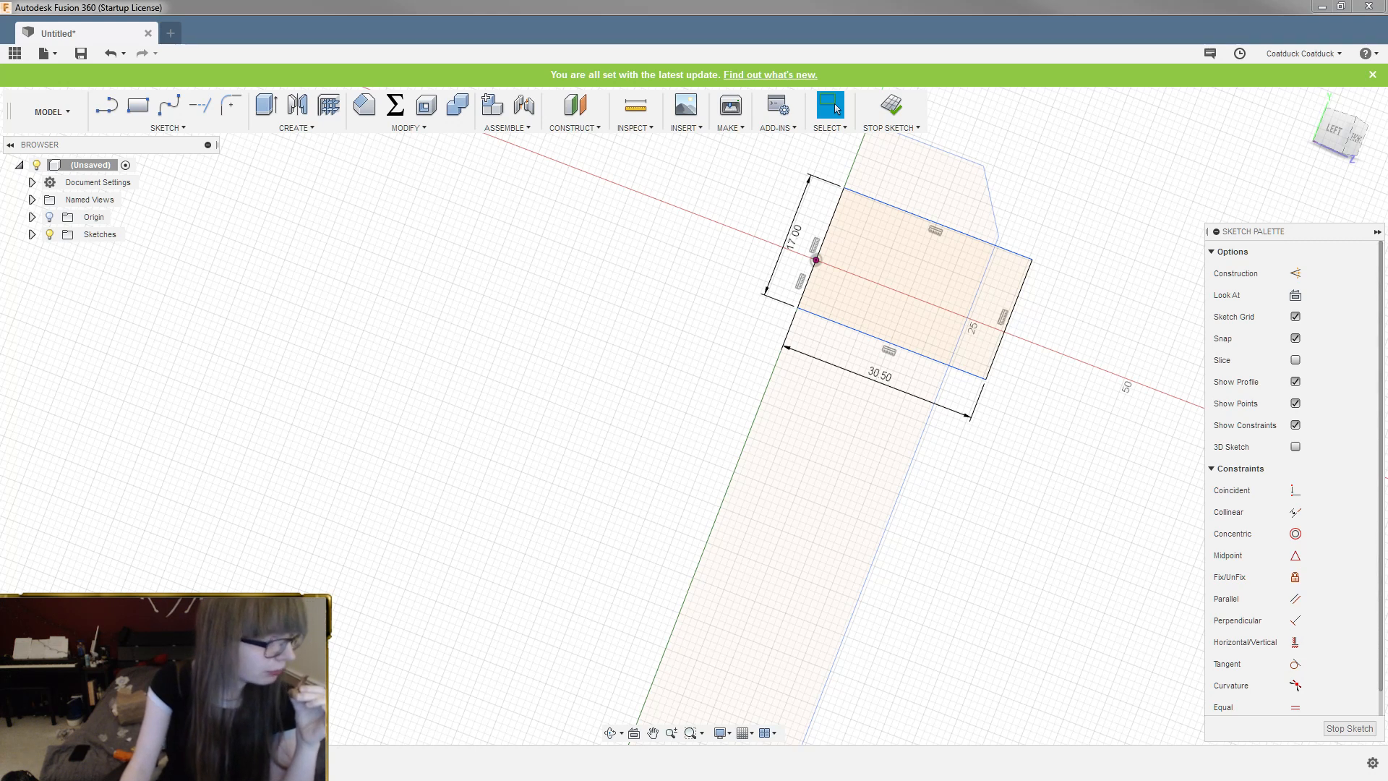
{"action": "mouse_move", "coordinate": [557, 400]}
{"action": "middle_mouse_down", "text": "shift"}
{"action": "mouse_move", "coordinate": [576, 369]}
{"action": "mouse_move", "coordinate": [600, 405]}
{"action": "middle_mouse_up", "text": "shift"}
{"action": "mouse_move", "coordinate": [848, 428]}
{"action": "middle_mouse_down", "text": "shift"}
{"action": "mouse_move", "coordinate": [948, 232]}
{"action": "mouse_move", "coordinate": [958, 322]}
{"action": "mouse_move", "coordinate": [982, 305]}
{"action": "middle_mouse_up", "text": "shift"}
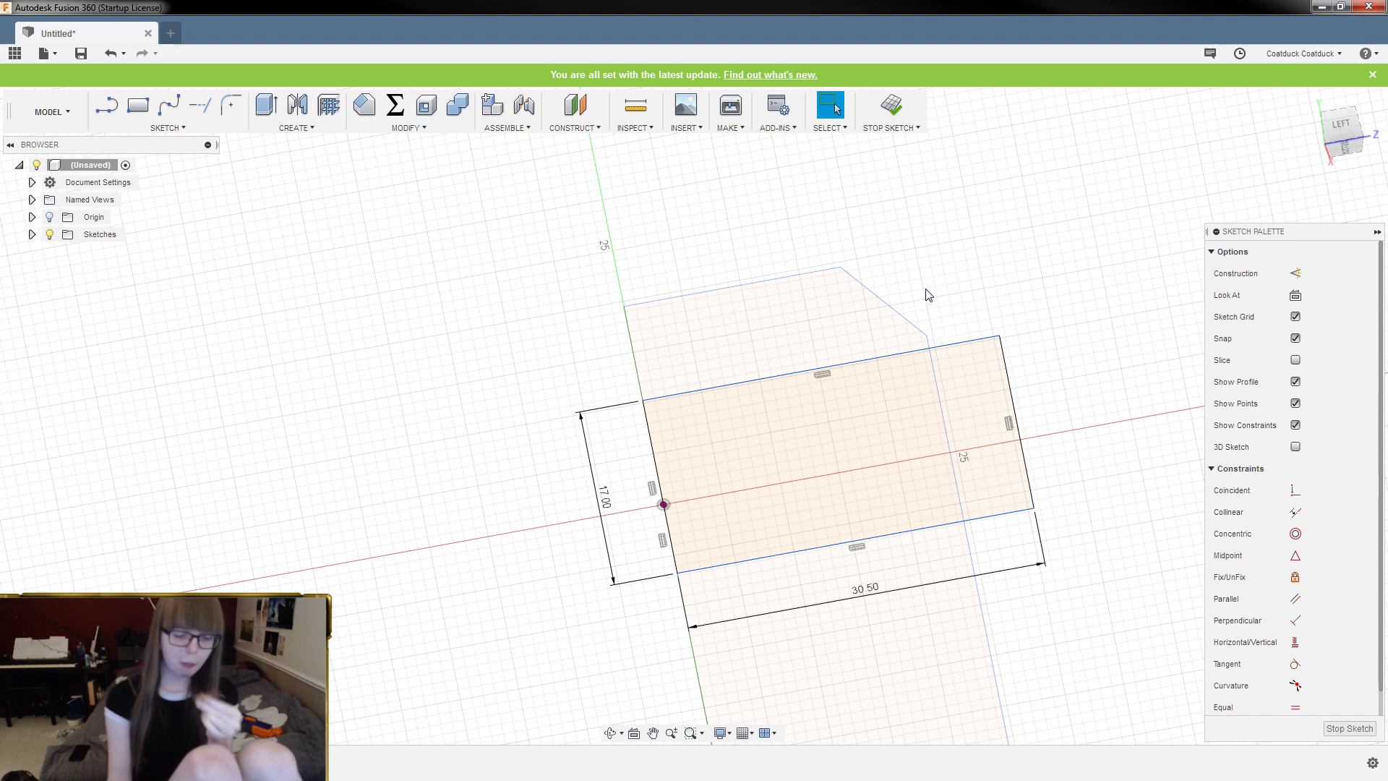
{"action": "middle_click_drag", "start_coordinate": [949, 264], "coordinate": [951, 264], "text": "shift"}
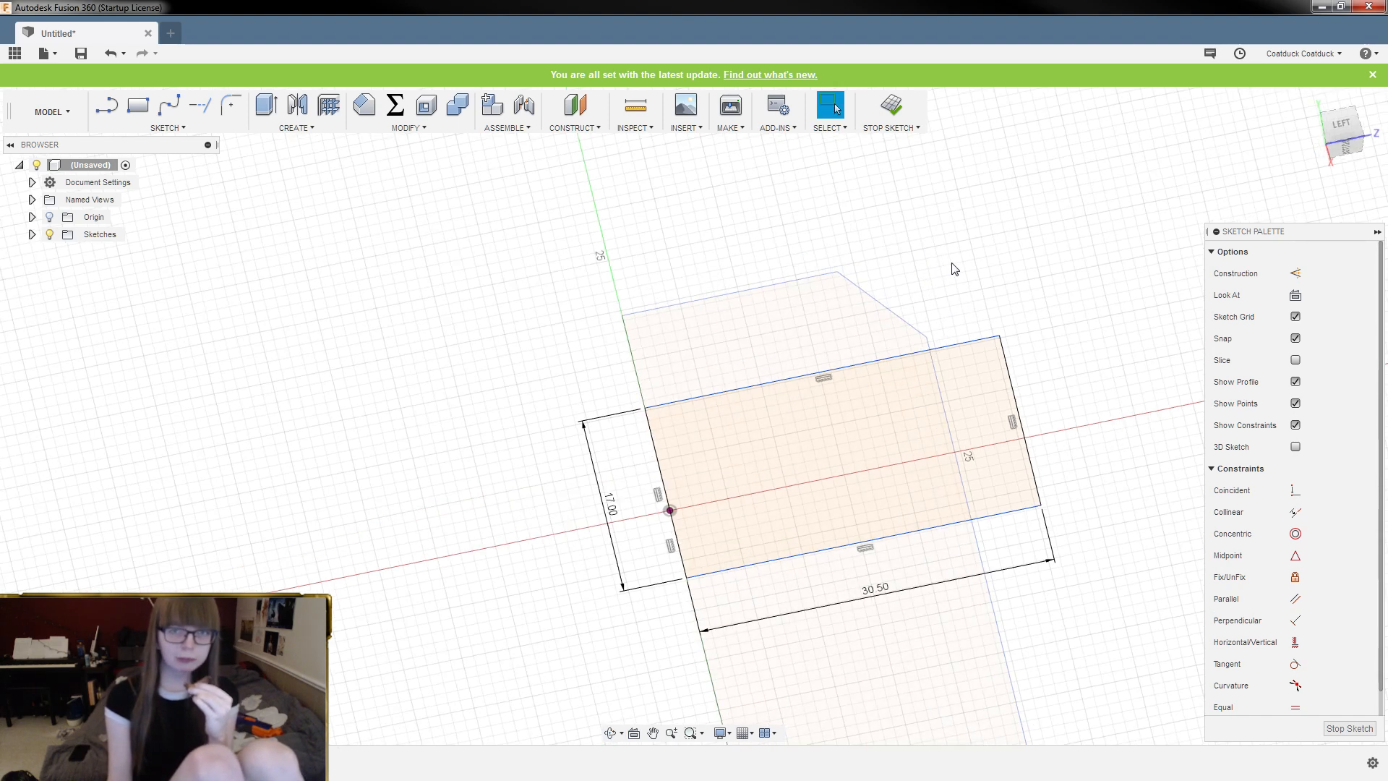
{"action": "left_click", "coordinate": [891, 99]}
{"action": "mouse_move", "coordinate": [890, 99]}
{"action": "middle_mouse_down", "text": "shift"}
{"action": "mouse_move", "coordinate": [923, 164]}
{"action": "mouse_move", "coordinate": [979, 124]}
{"action": "mouse_move", "coordinate": [909, 169]}
{"action": "mouse_move", "coordinate": [961, 214]}
{"action": "mouse_move", "coordinate": [1035, 260]}
{"action": "mouse_move", "coordinate": [1048, 235]}
{"action": "middle_mouse_up", "text": "shift"}
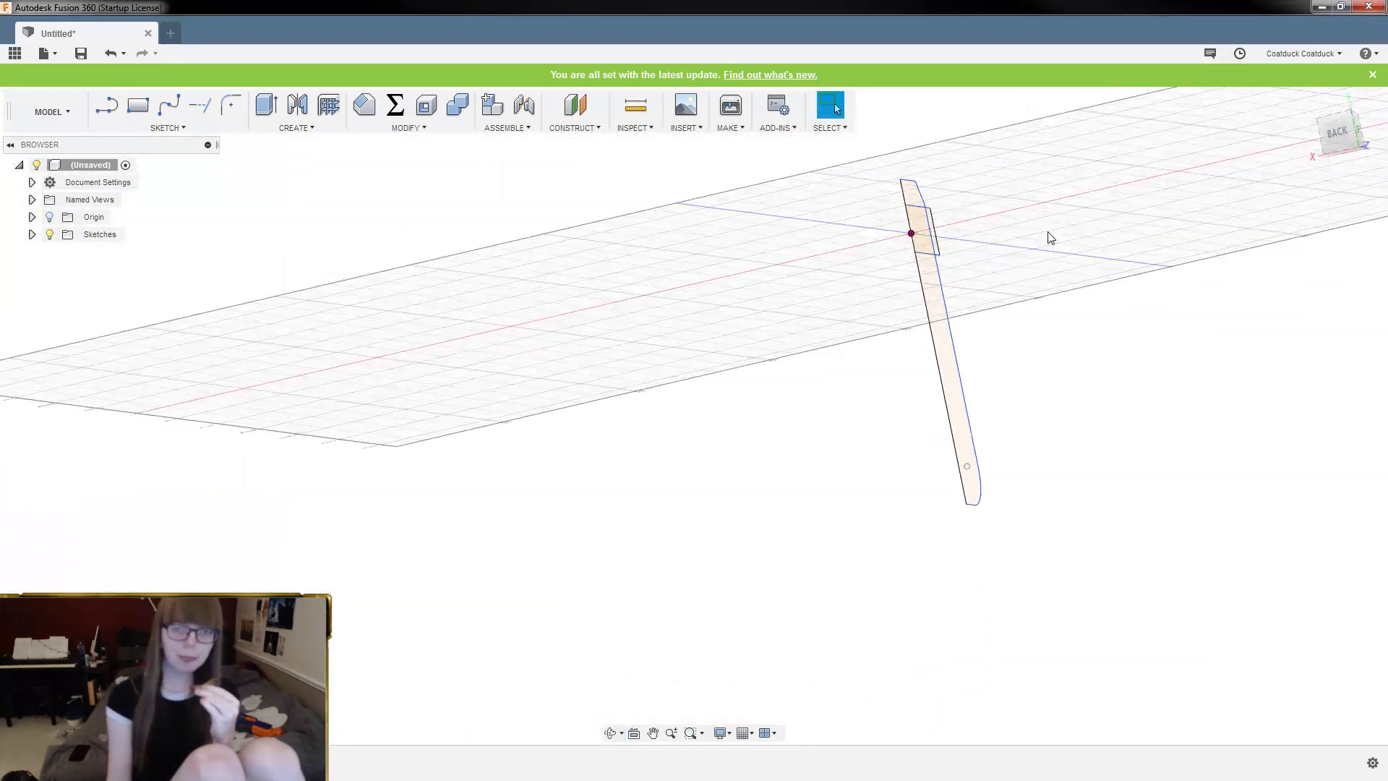
Attach the Club Autorayvens handle image as a canvas on the XY plane at 50 opacity
{"action": "left_click", "coordinate": [686, 119]}
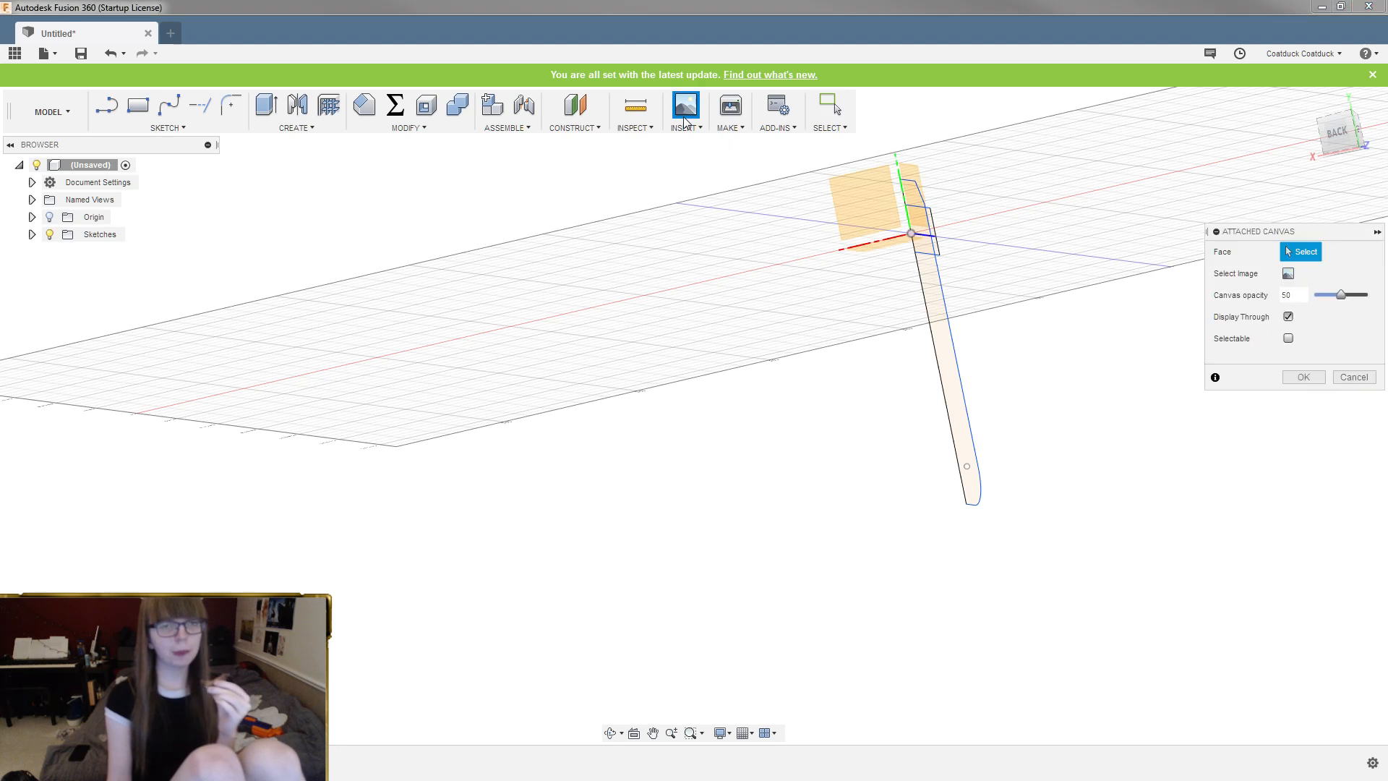
{"action": "mouse_move", "coordinate": [1001, 226]}
{"action": "middle_mouse_down", "text": "shift"}
{"action": "mouse_move", "coordinate": [1029, 208]}
{"action": "mouse_move", "coordinate": [1001, 245]}
{"action": "middle_mouse_up", "text": "shift"}
{"action": "left_click", "coordinate": [890, 213]}
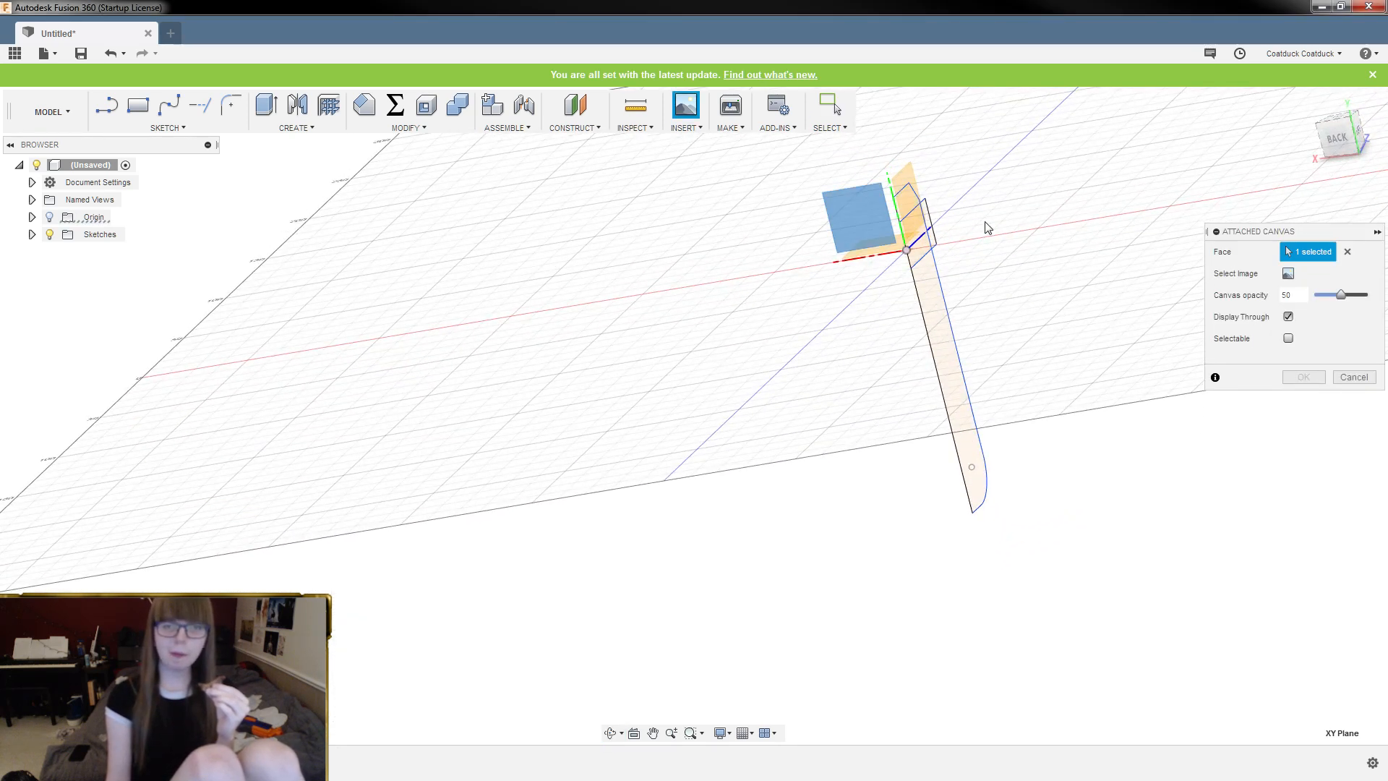
{"action": "scroll", "coordinate": [986, 227], "scroll_direction": "up", "scroll_amount": 3}
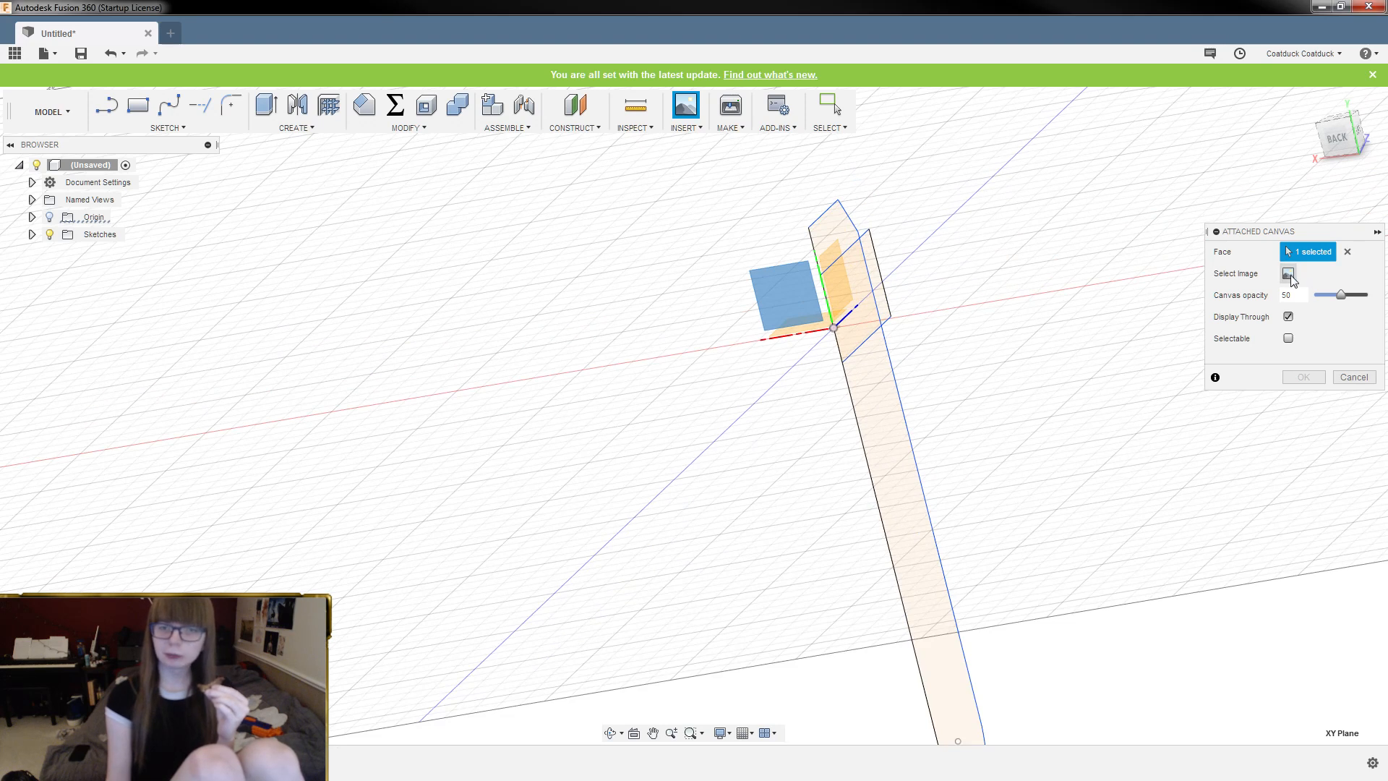
{"action": "left_click", "coordinate": [1289, 275]}
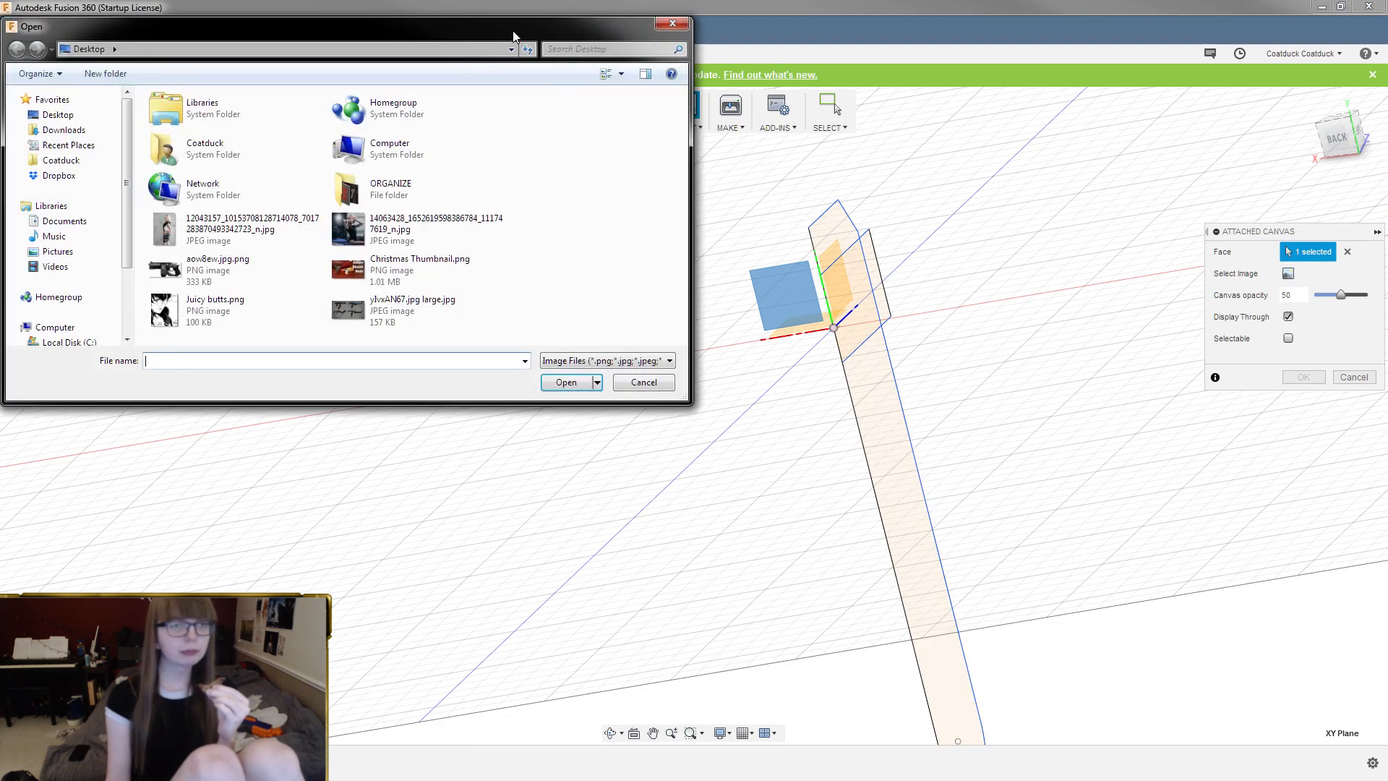
{"action": "key", "text": "Escape"}
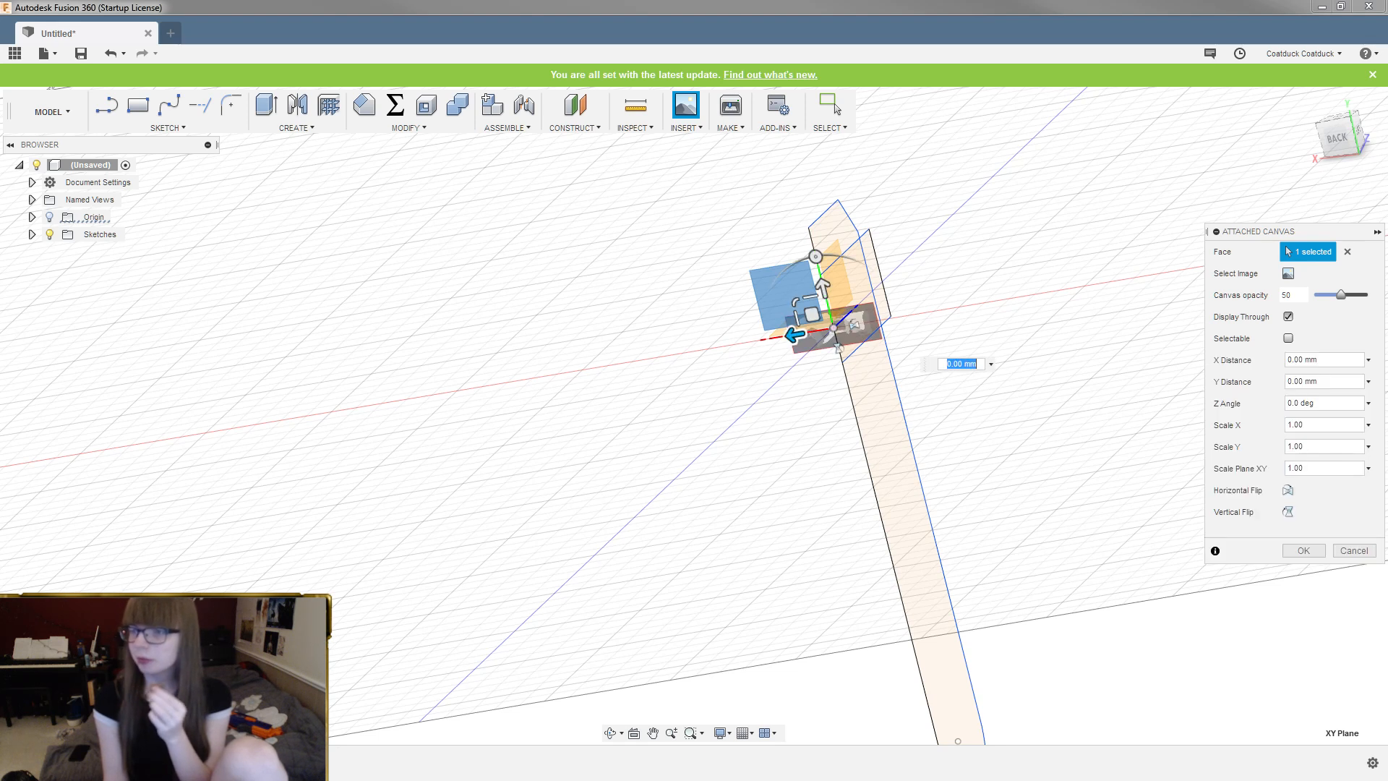
Enlarge the attached canvas uniformly about the origin to a plane scale of about 18.3
{"action": "scroll", "coordinate": [877, 268], "scroll_direction": "down", "scroll_amount": 1}
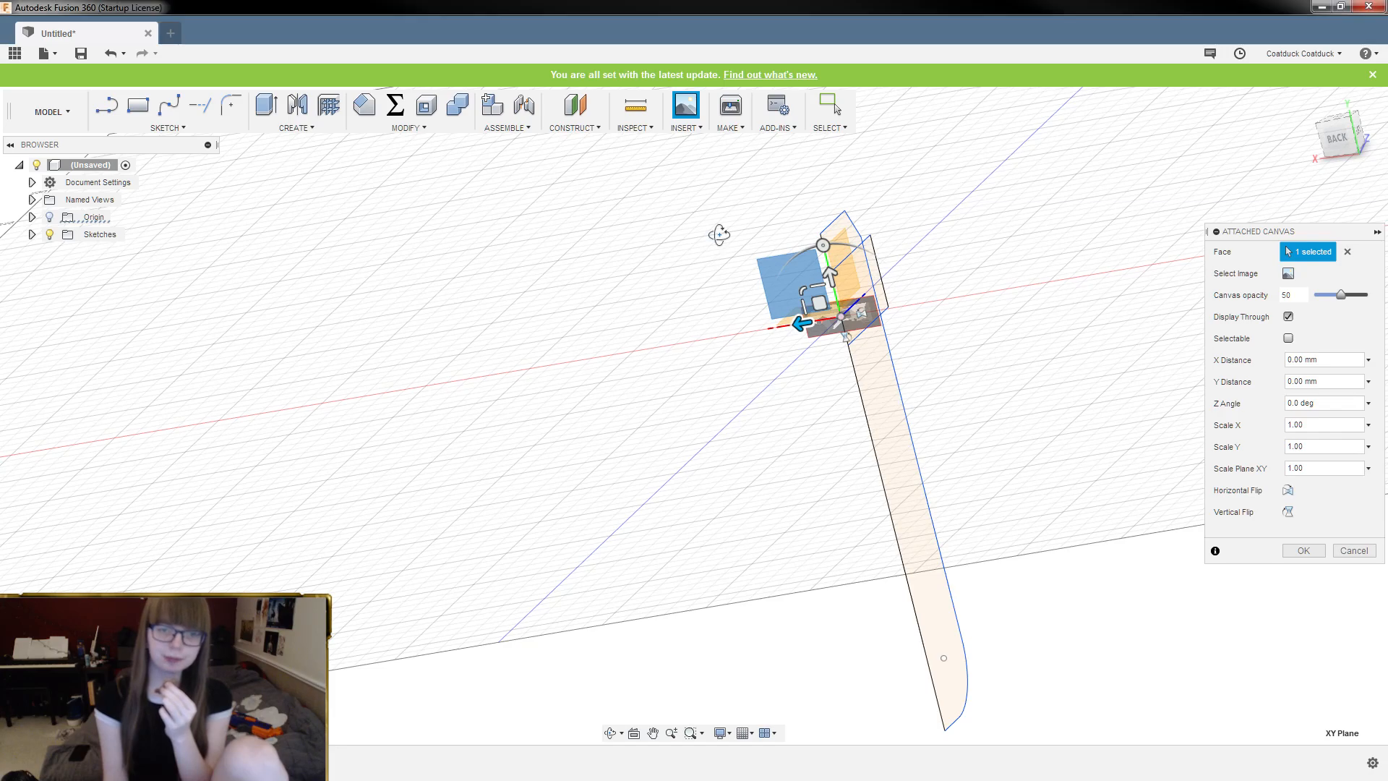
{"action": "mouse_move", "coordinate": [718, 232]}
{"action": "middle_mouse_down", "text": "shift"}
{"action": "mouse_move", "coordinate": [719, 204]}
{"action": "mouse_move", "coordinate": [740, 241]}
{"action": "middle_mouse_up", "text": "shift"}
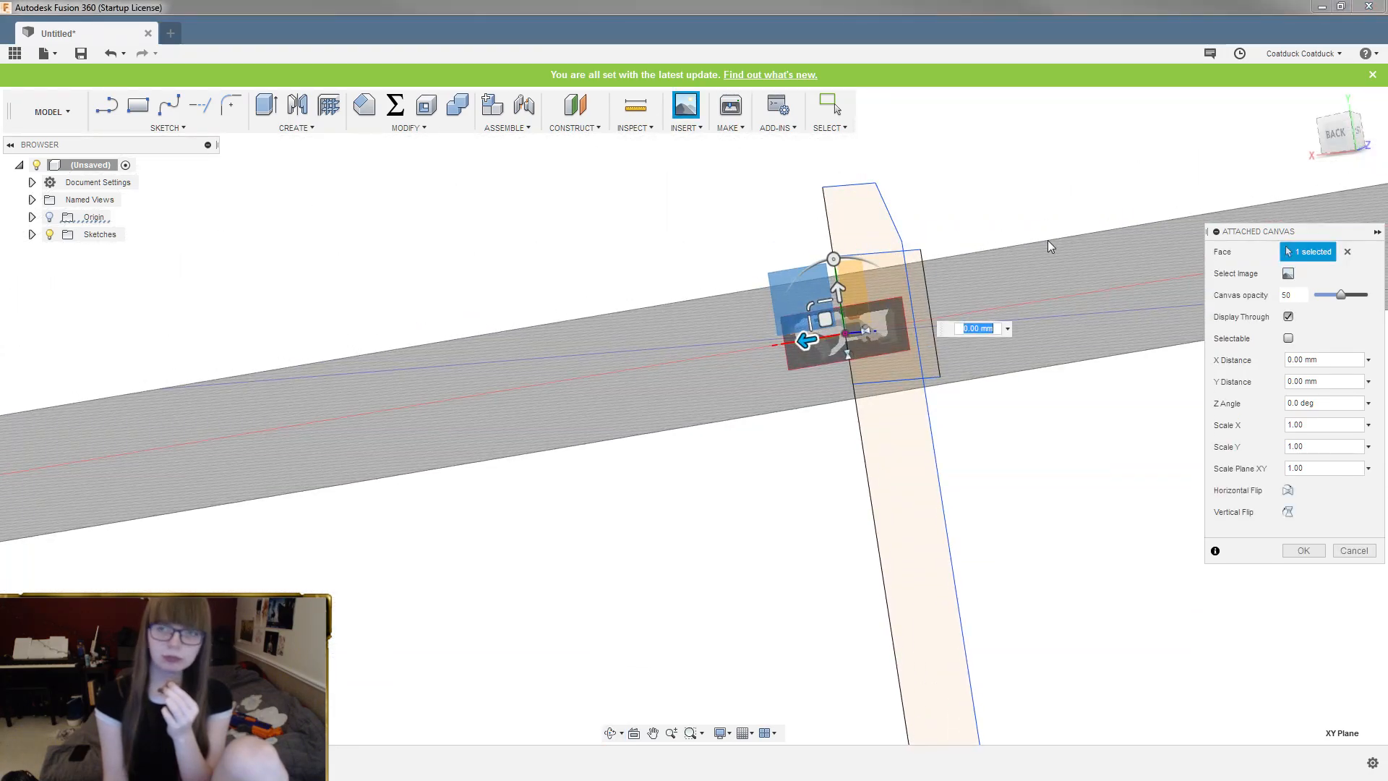
{"action": "middle_click_drag", "start_coordinate": [1054, 241], "coordinate": [883, 201], "text": "shift"}
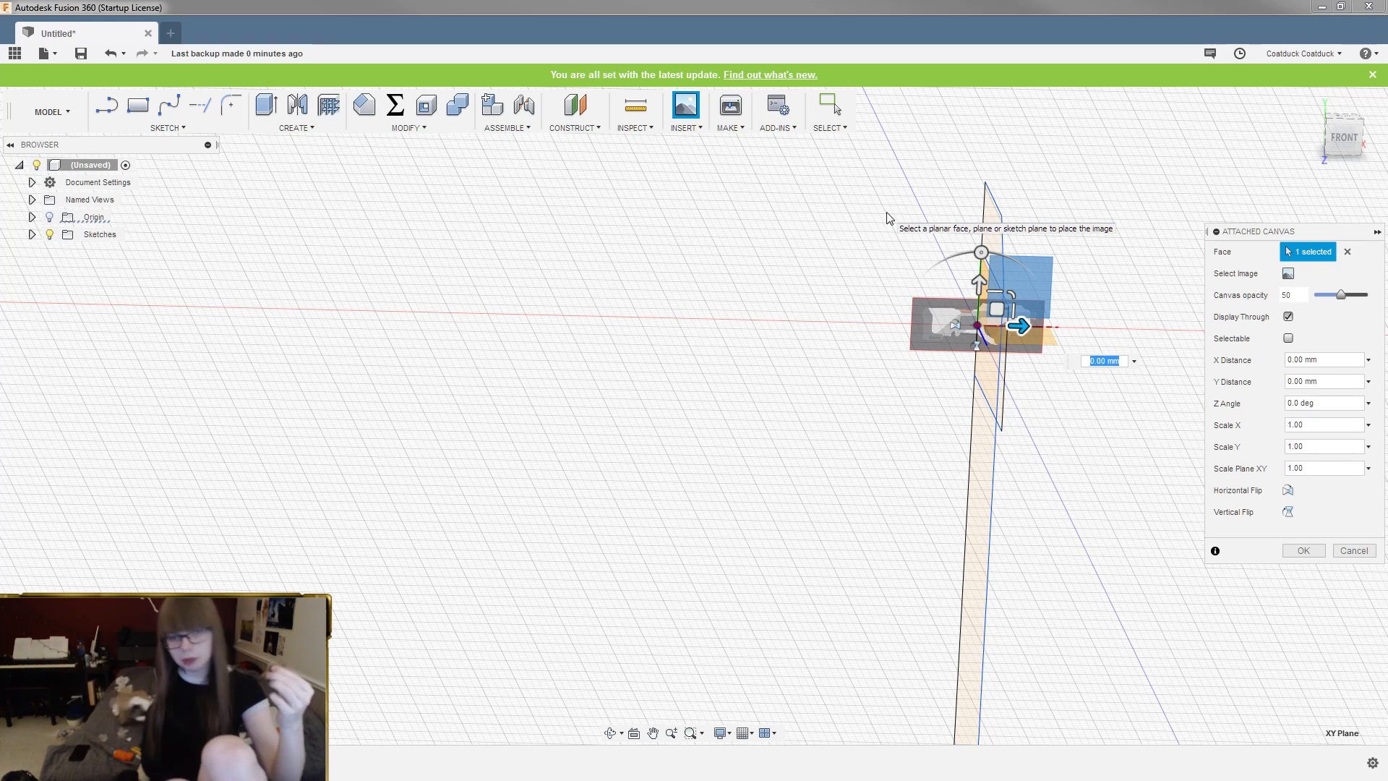
{"action": "left_click", "coordinate": [955, 325]}
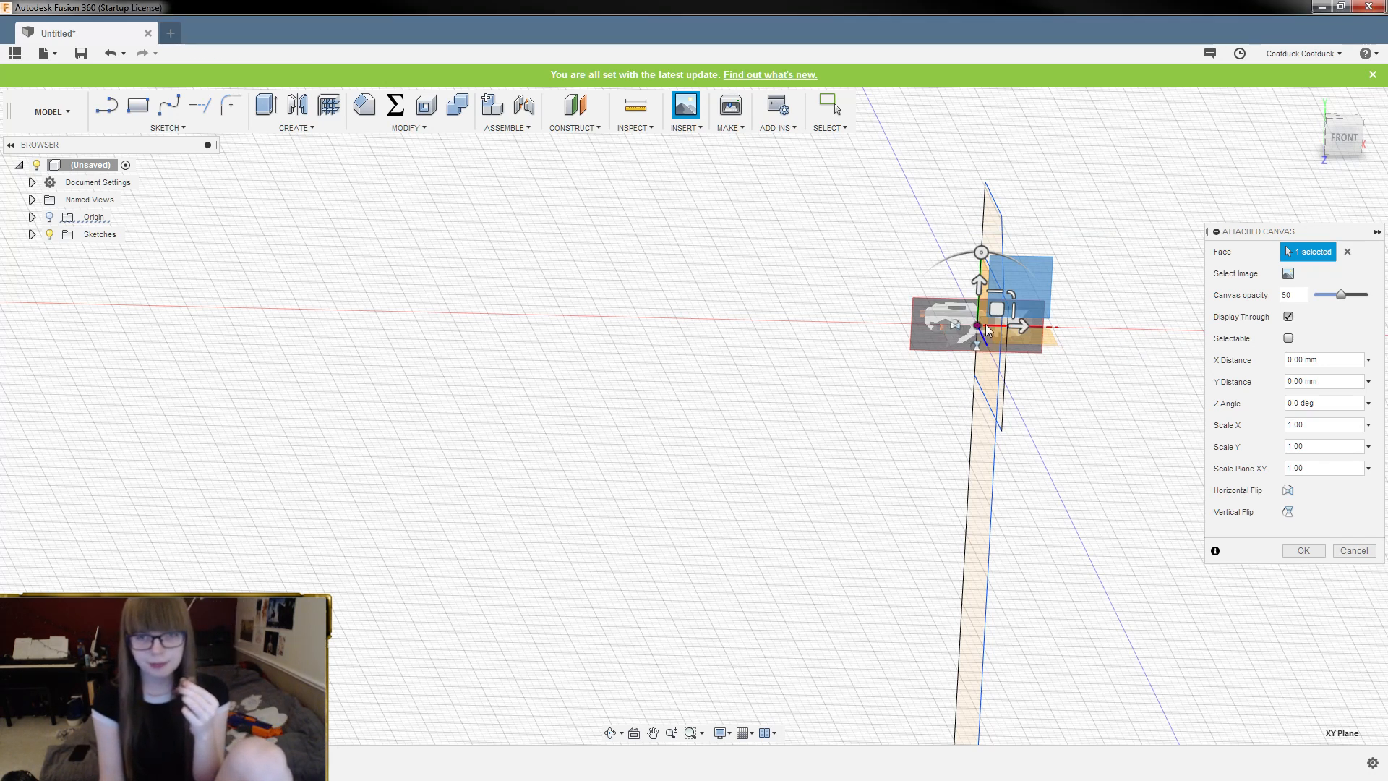
{"action": "left_click_drag", "start_coordinate": [1013, 295], "coordinate": [1273, 121]}
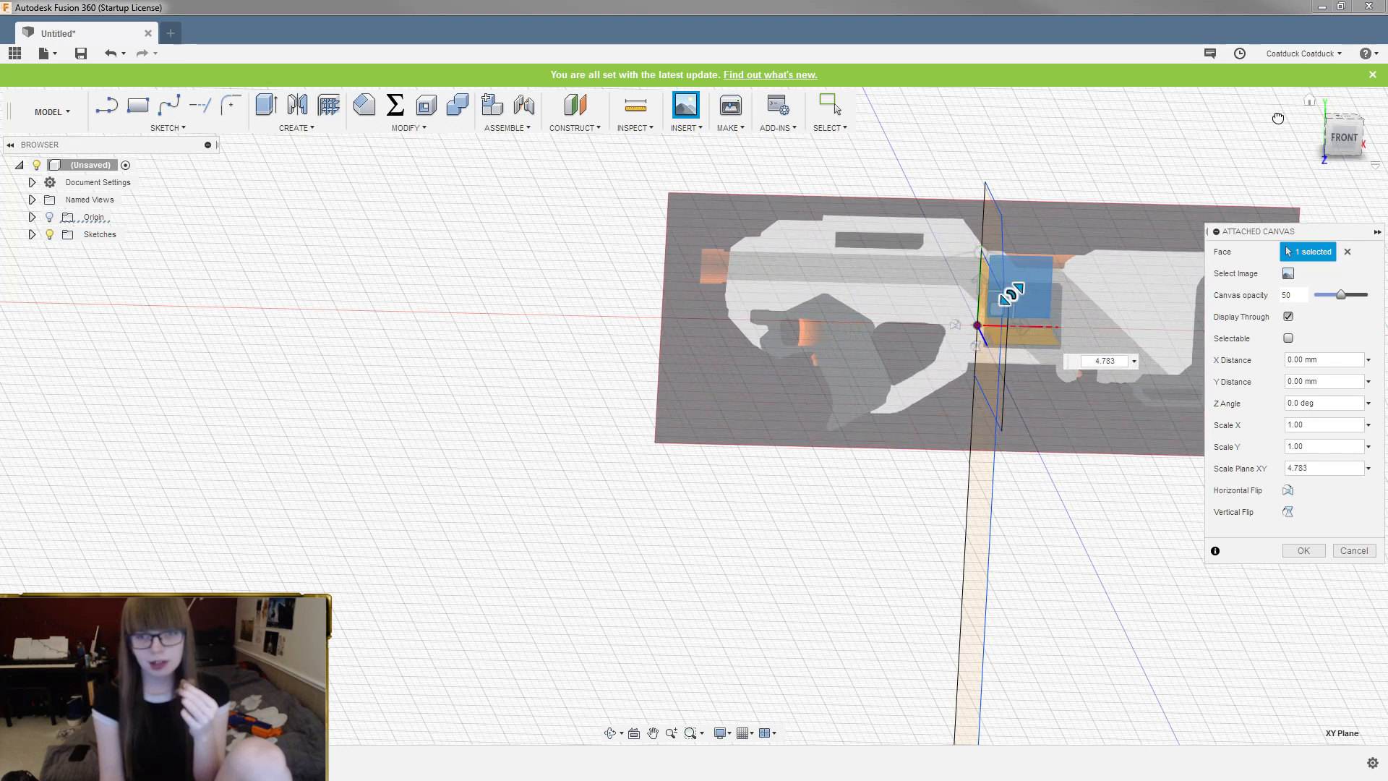
{"action": "scroll", "coordinate": [647, 471], "scroll_direction": "down", "scroll_amount": 5}
{"action": "left_click_drag", "start_coordinate": [832, 368], "coordinate": [1034, 278]}
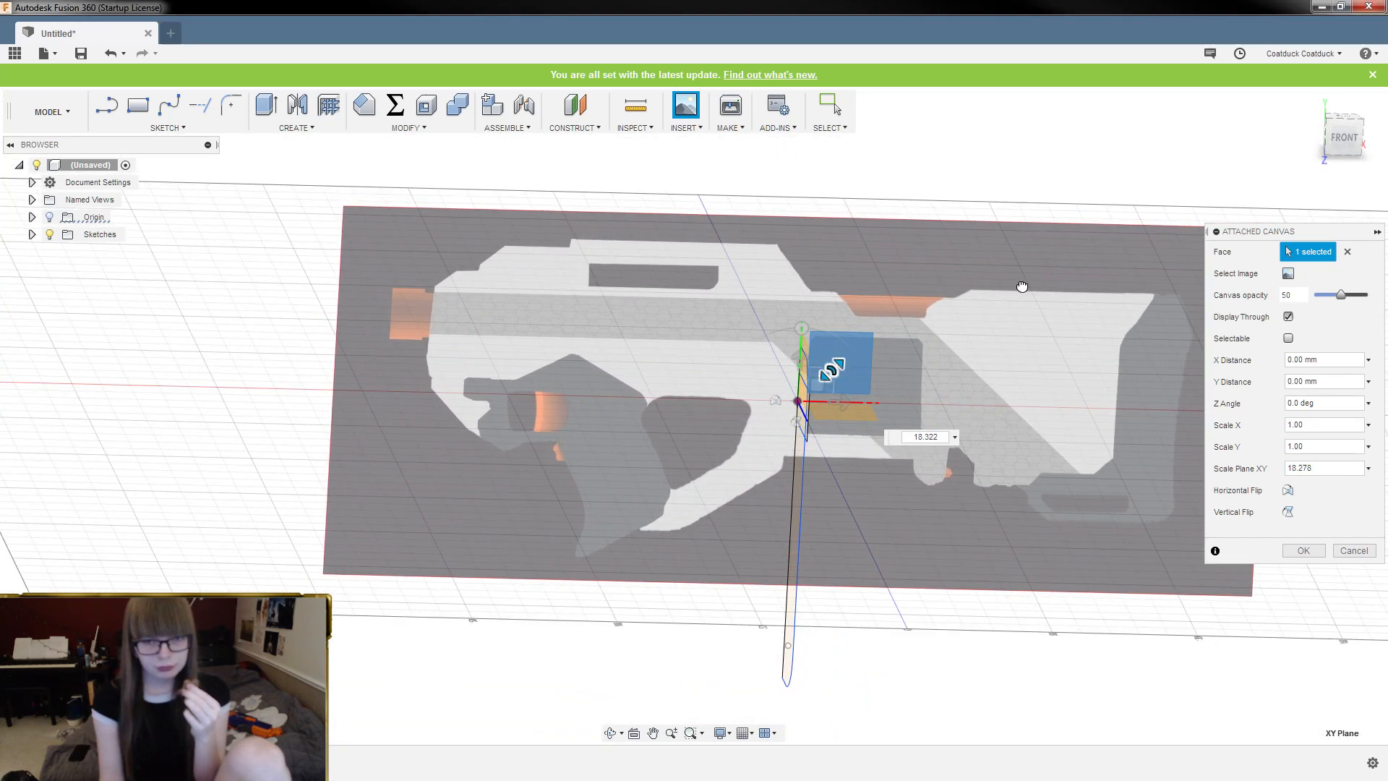
Shift the canvas towards negative X and Y and scale it by 1.874, comparing it with the sketched profile
{"action": "left_click_drag", "start_coordinate": [831, 402], "coordinate": [640, 471]}
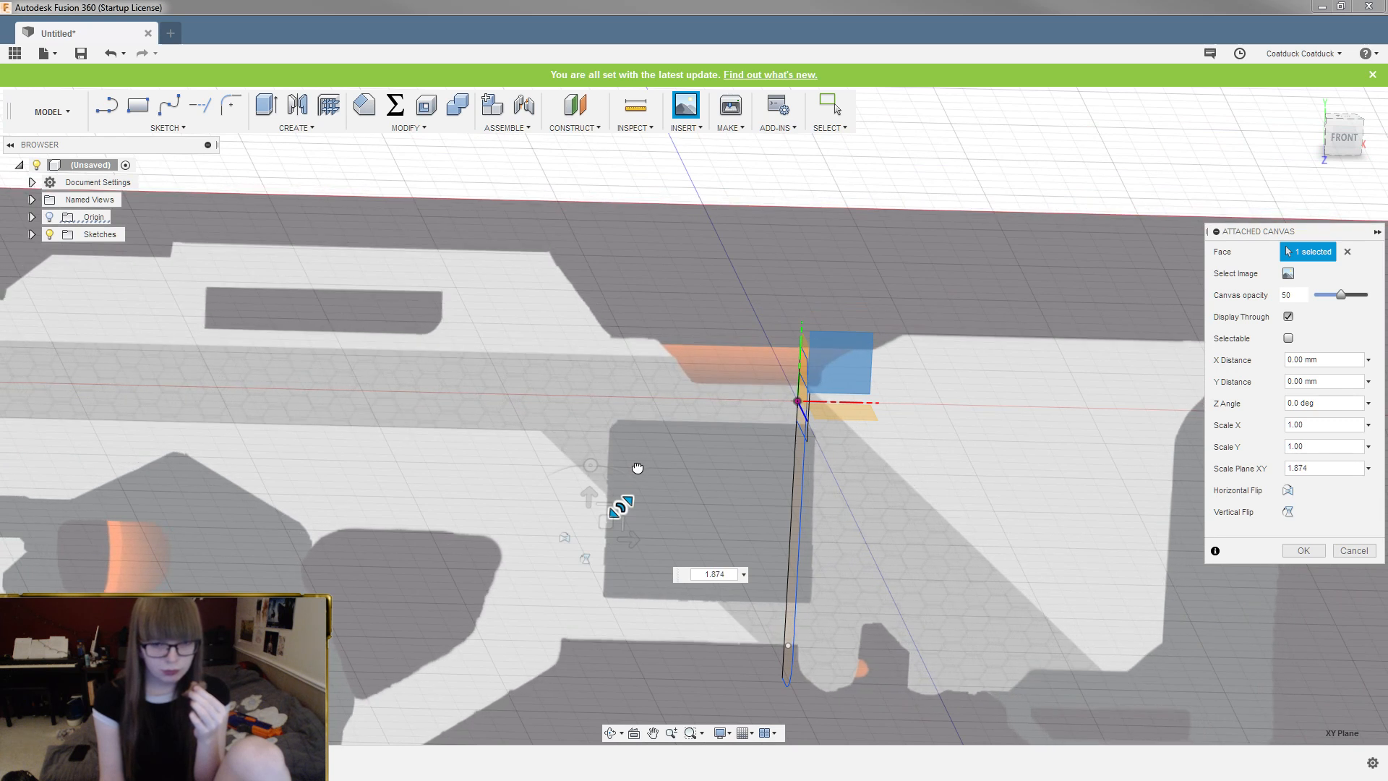
{"action": "left_click", "coordinate": [1353, 145]}
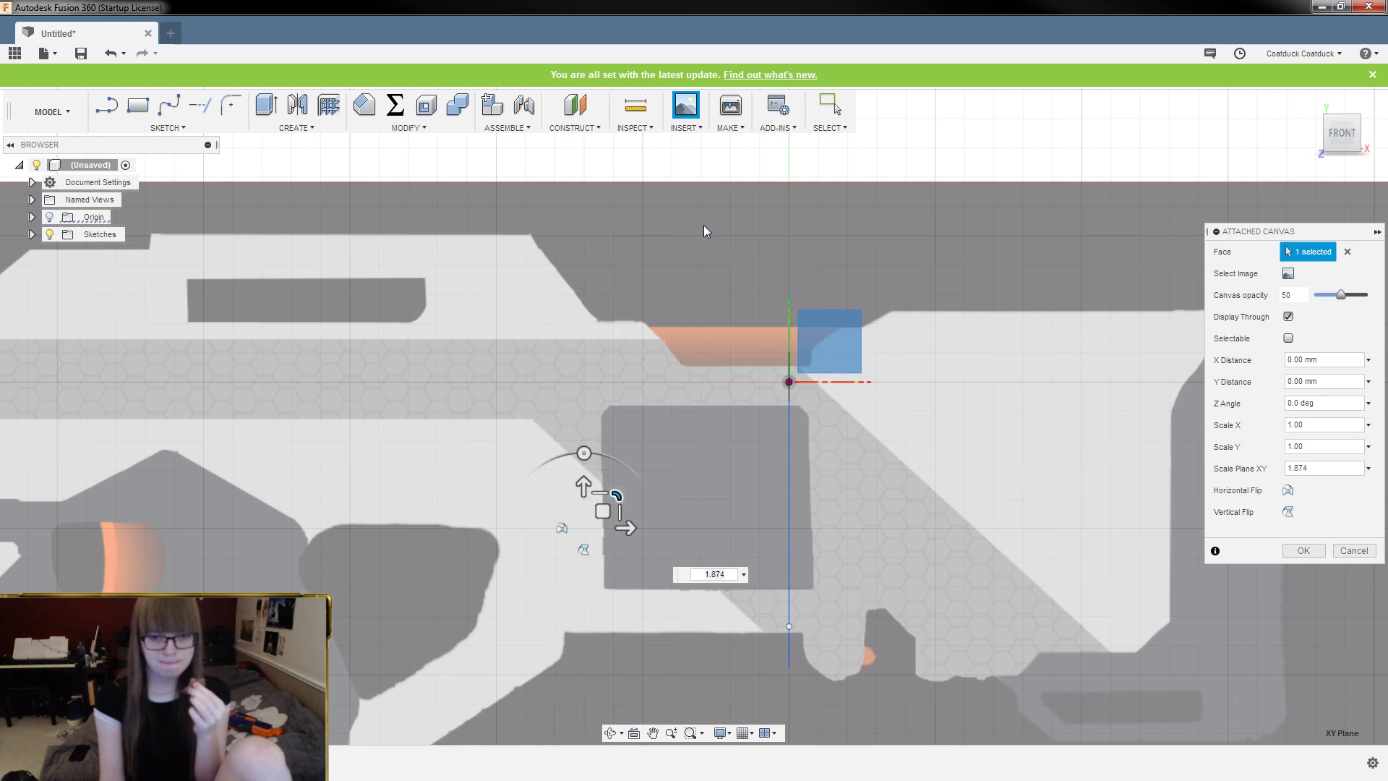
{"action": "scroll", "coordinate": [714, 232], "scroll_direction": "down", "scroll_amount": 1}
{"action": "scroll", "coordinate": [794, 599], "scroll_direction": "up", "scroll_amount": 2}
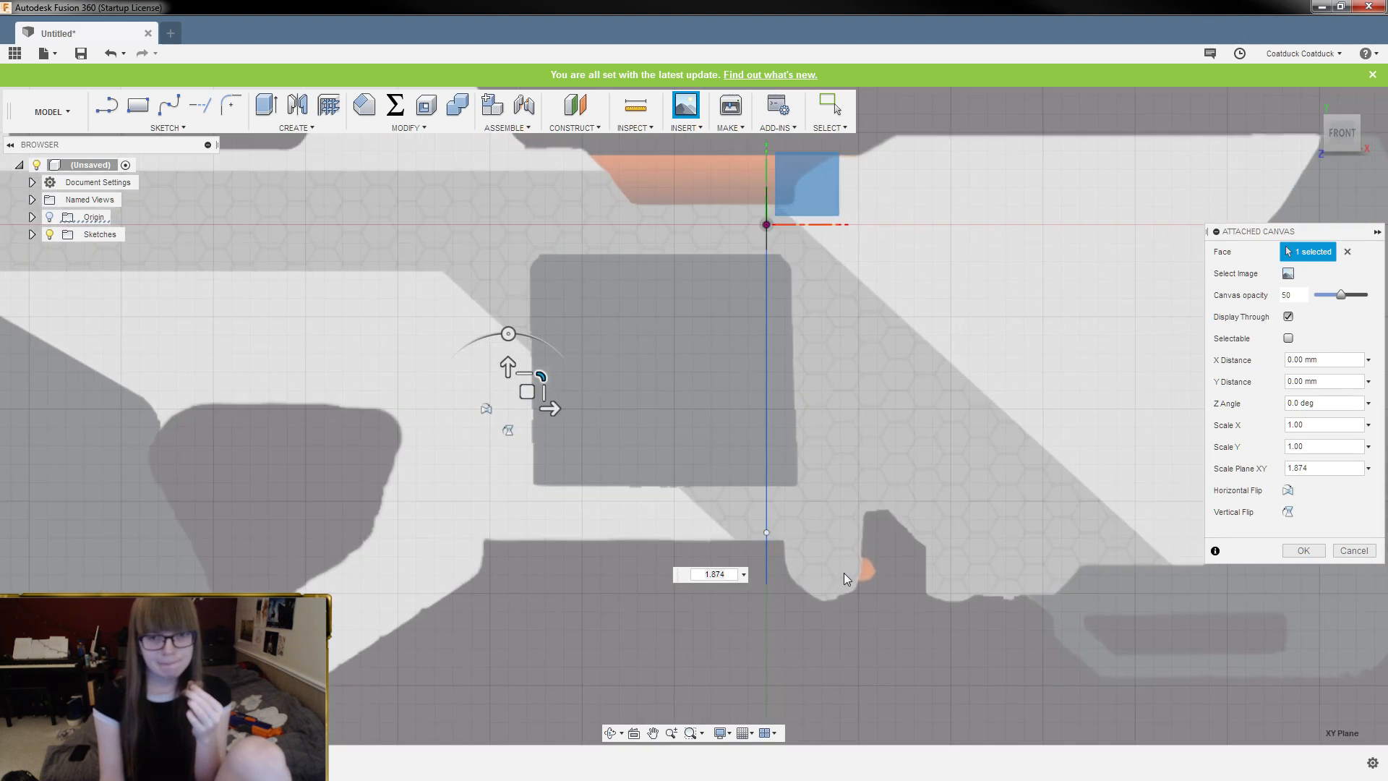
{"action": "scroll", "coordinate": [852, 587], "scroll_direction": "down", "scroll_amount": 2}
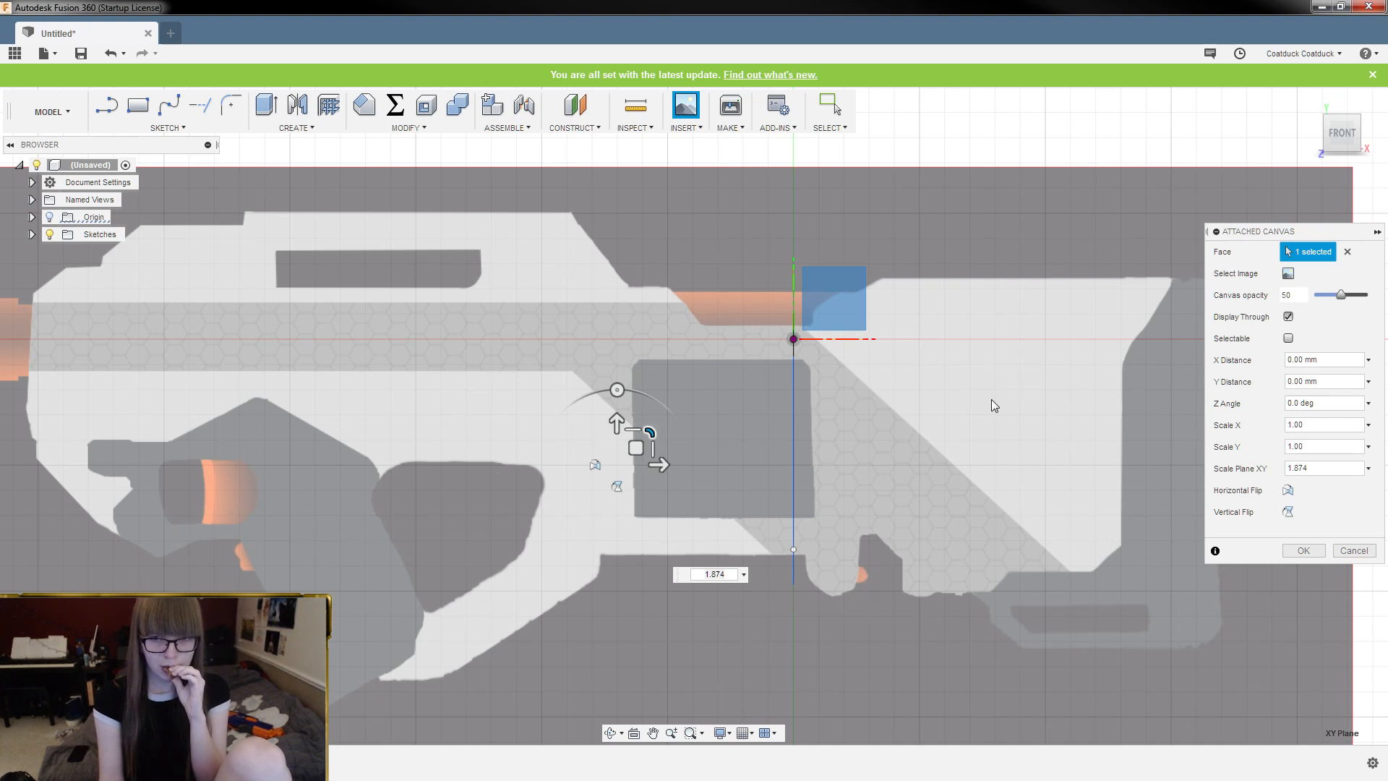
{"action": "middle_click_drag", "start_coordinate": [991, 399], "coordinate": [957, 406], "text": "shift"}
{"action": "scroll", "coordinate": [813, 260], "scroll_direction": "up", "scroll_amount": 2}
{"action": "scroll", "coordinate": [795, 221], "scroll_direction": "down", "scroll_amount": 3}
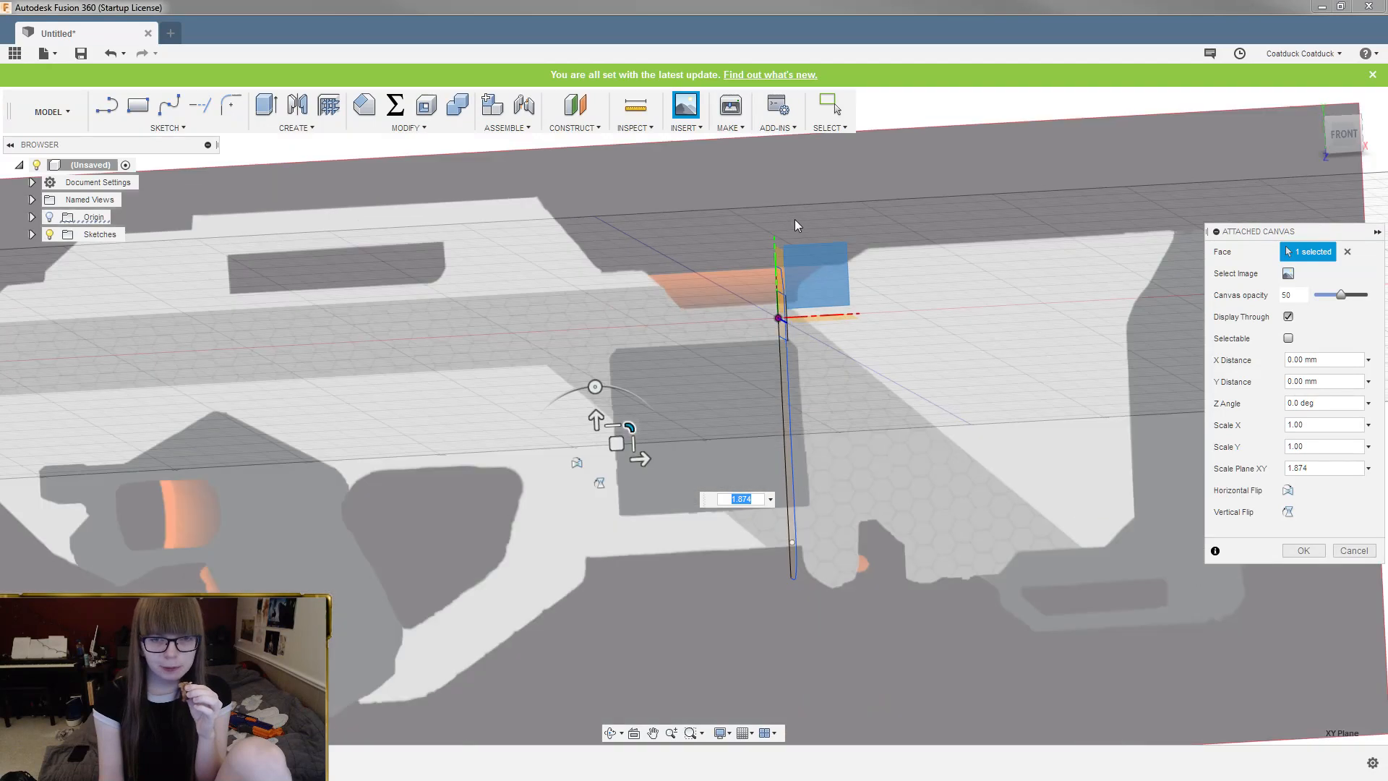
{"action": "middle_click_drag", "start_coordinate": [992, 368], "coordinate": [830, 333], "text": "shift"}
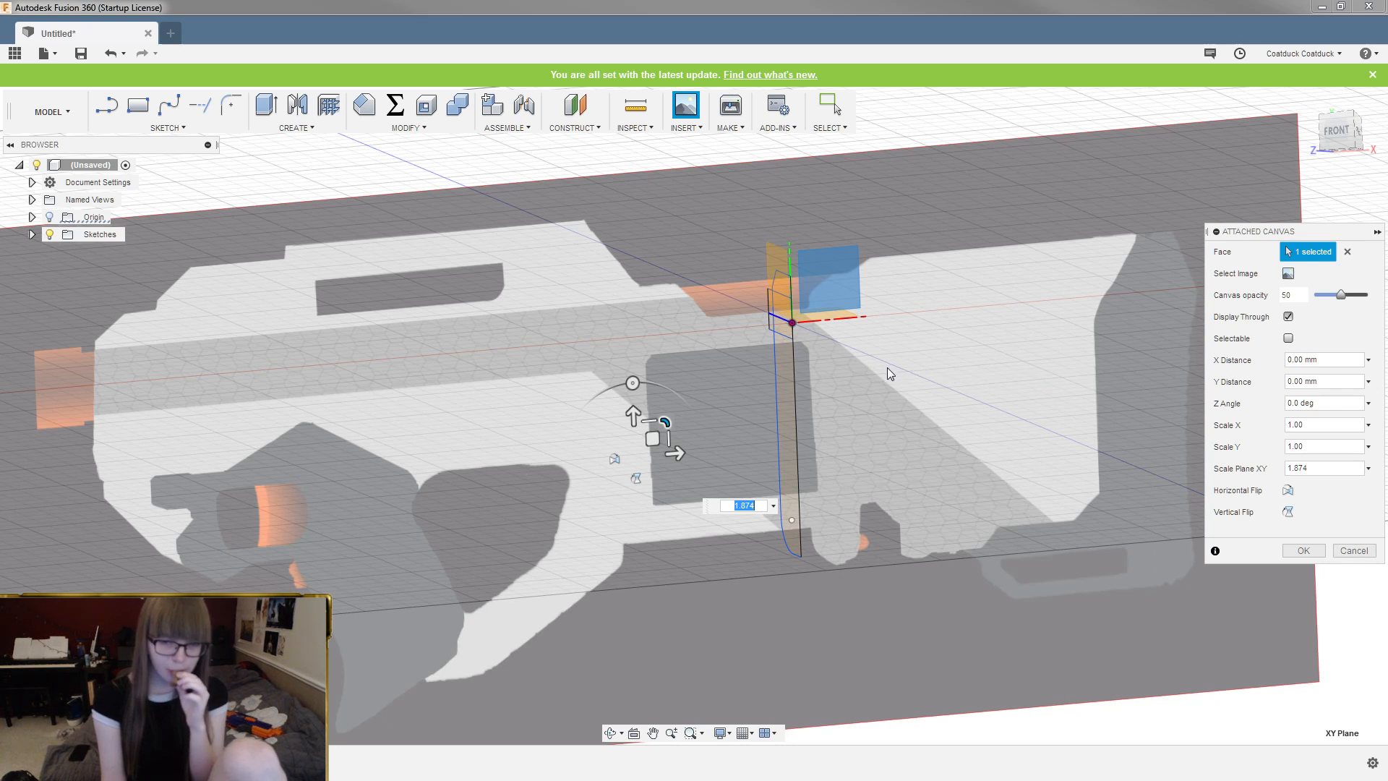
Scale the canvas by 0.956 and move it 40 mm along X towards the sketched profile
{"action": "left_click_drag", "start_coordinate": [673, 454], "coordinate": [527, 432]}
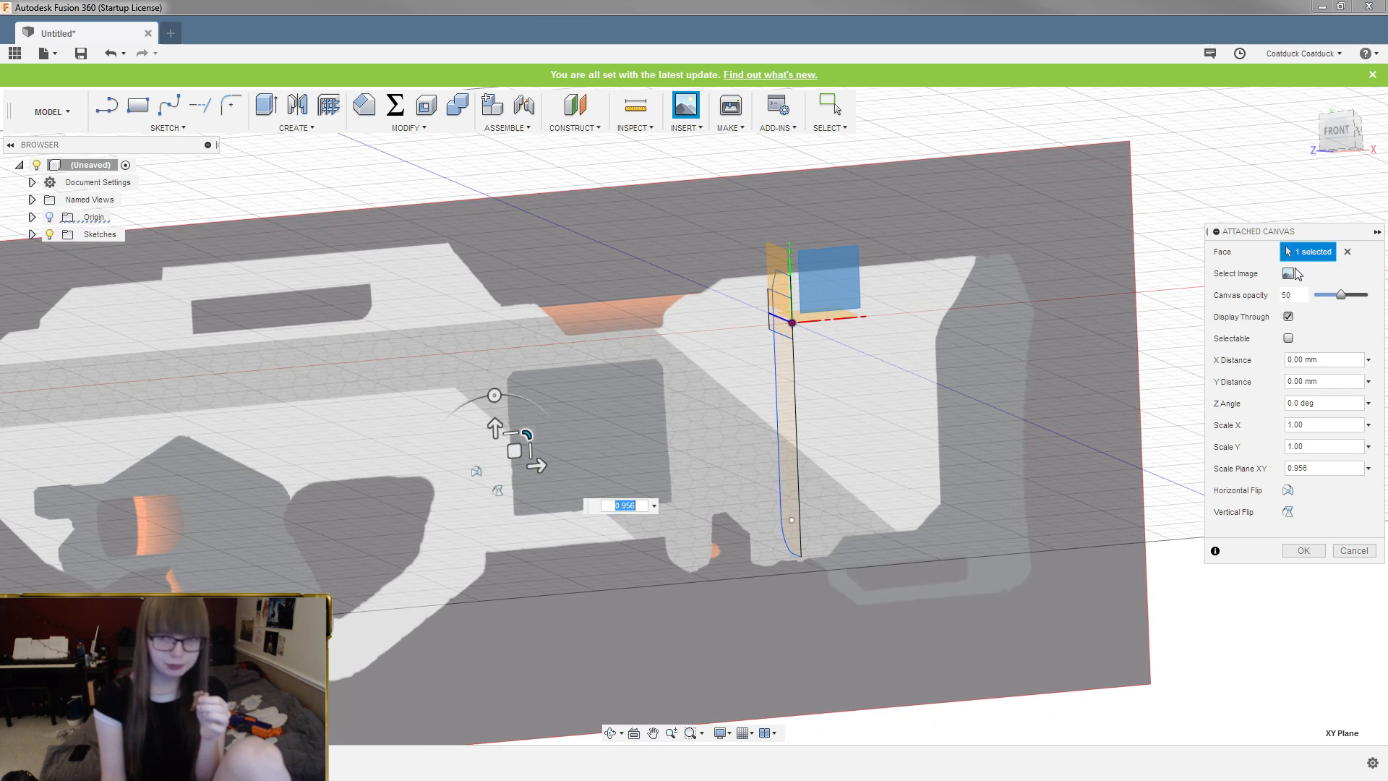
{"action": "left_click", "coordinate": [1338, 133]}
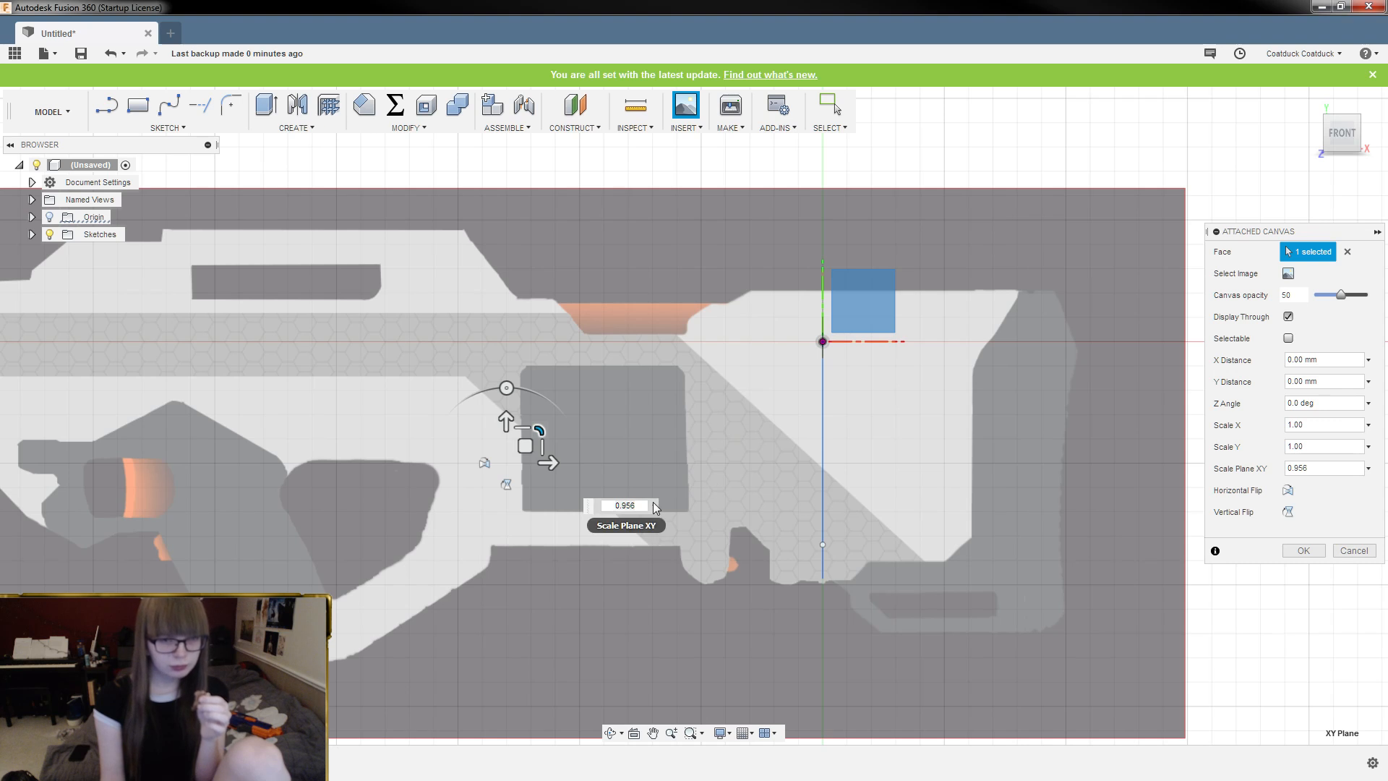
{"action": "scroll", "coordinate": [732, 337], "scroll_direction": "up", "scroll_amount": 2}
{"action": "left_click_drag", "start_coordinate": [515, 482], "coordinate": [645, 475]}
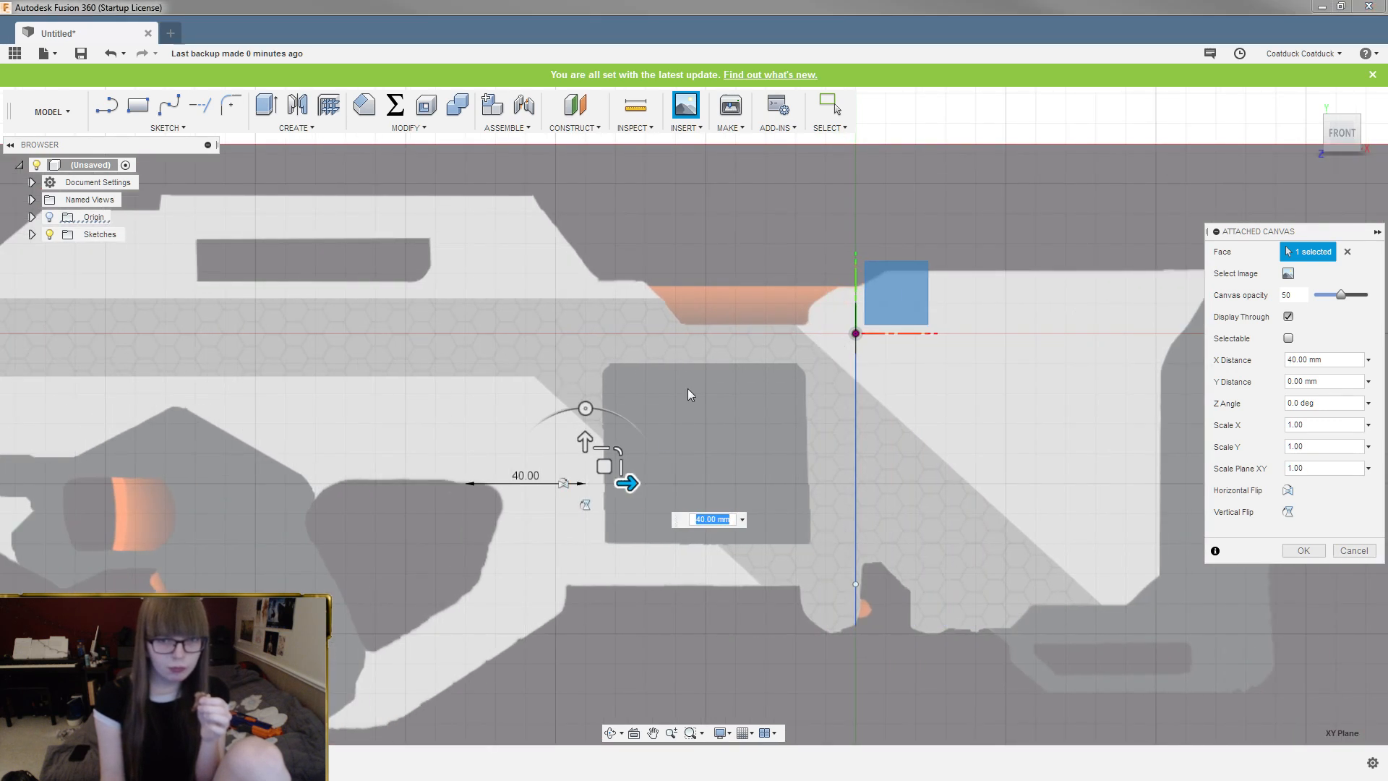
Raise the canvas to a Y distance of 4 mm and accept its placement
{"action": "middle_click_drag", "start_coordinate": [687, 340], "coordinate": [770, 309], "text": "shift"}
{"action": "mouse_move", "coordinate": [559, 441]}
{"action": "left_mouse_down"}
{"action": "mouse_move", "coordinate": [561, 403]}
{"action": "mouse_move", "coordinate": [558, 443]}
{"action": "left_mouse_up"}
{"action": "scroll", "coordinate": [561, 405], "scroll_direction": "up", "scroll_amount": 3}
{"action": "scroll", "coordinate": [871, 358], "scroll_direction": "down", "scroll_amount": 3}
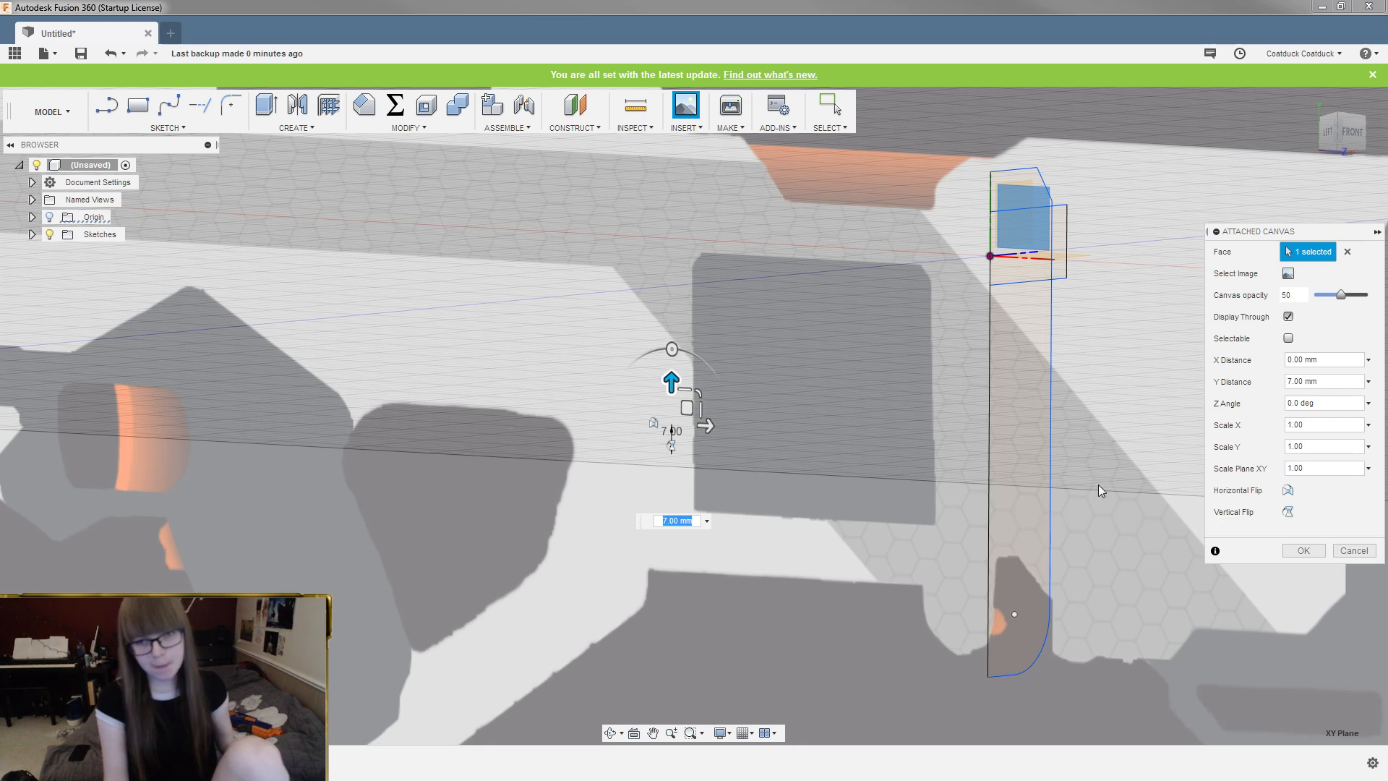
{"action": "middle_click_drag", "start_coordinate": [1100, 487], "coordinate": [1076, 487], "text": "shift"}
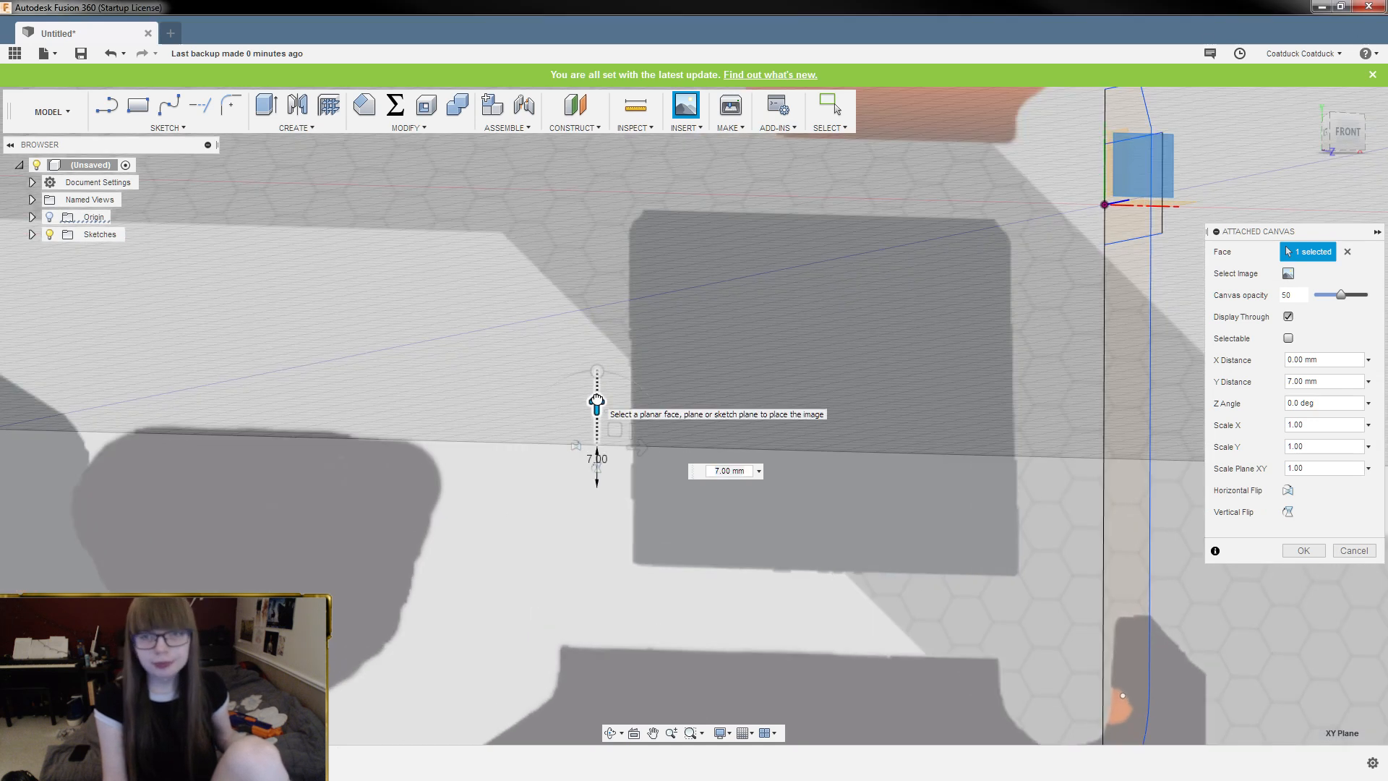
{"action": "left_click_drag", "start_coordinate": [597, 396], "coordinate": [597, 419]}
{"action": "middle_click_drag", "start_coordinate": [675, 387], "coordinate": [960, 316], "text": "shift"}
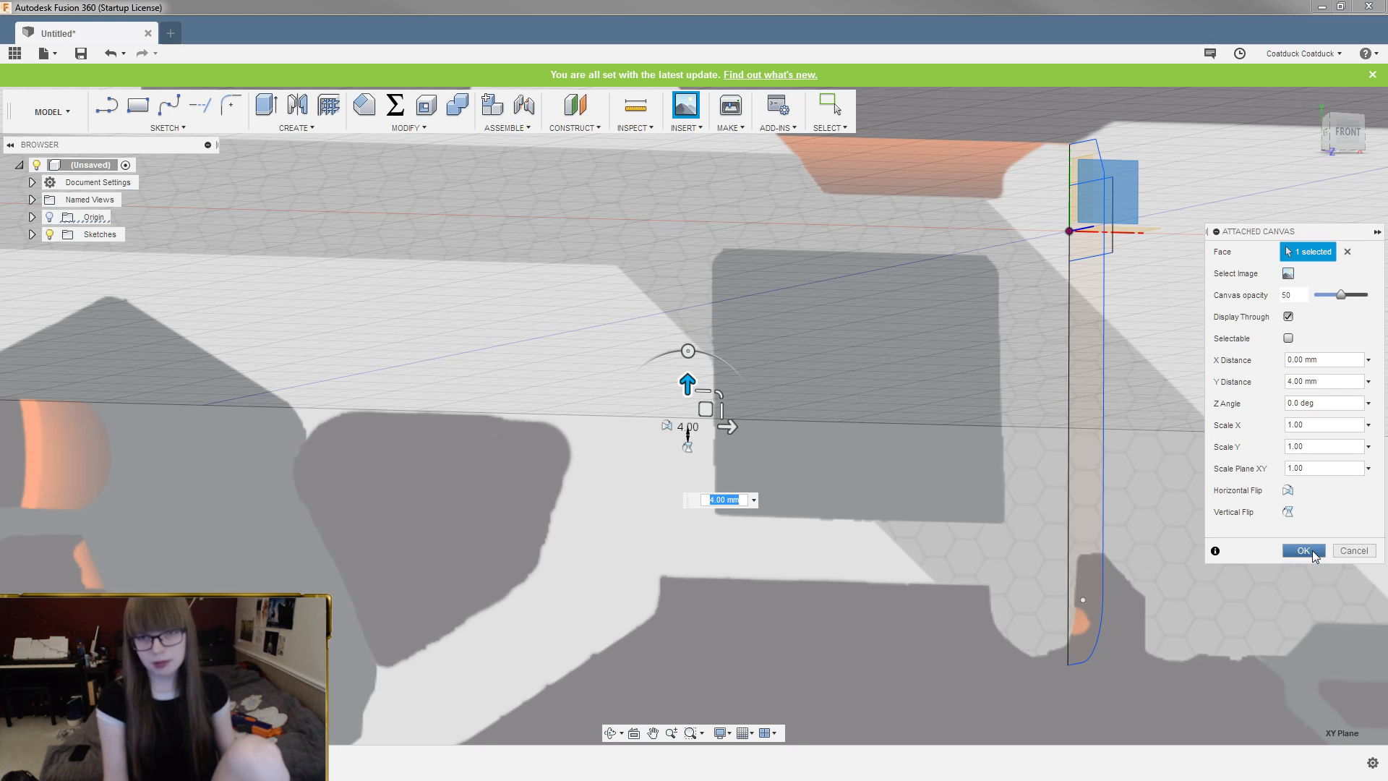
{"action": "left_click", "coordinate": [1304, 551]}
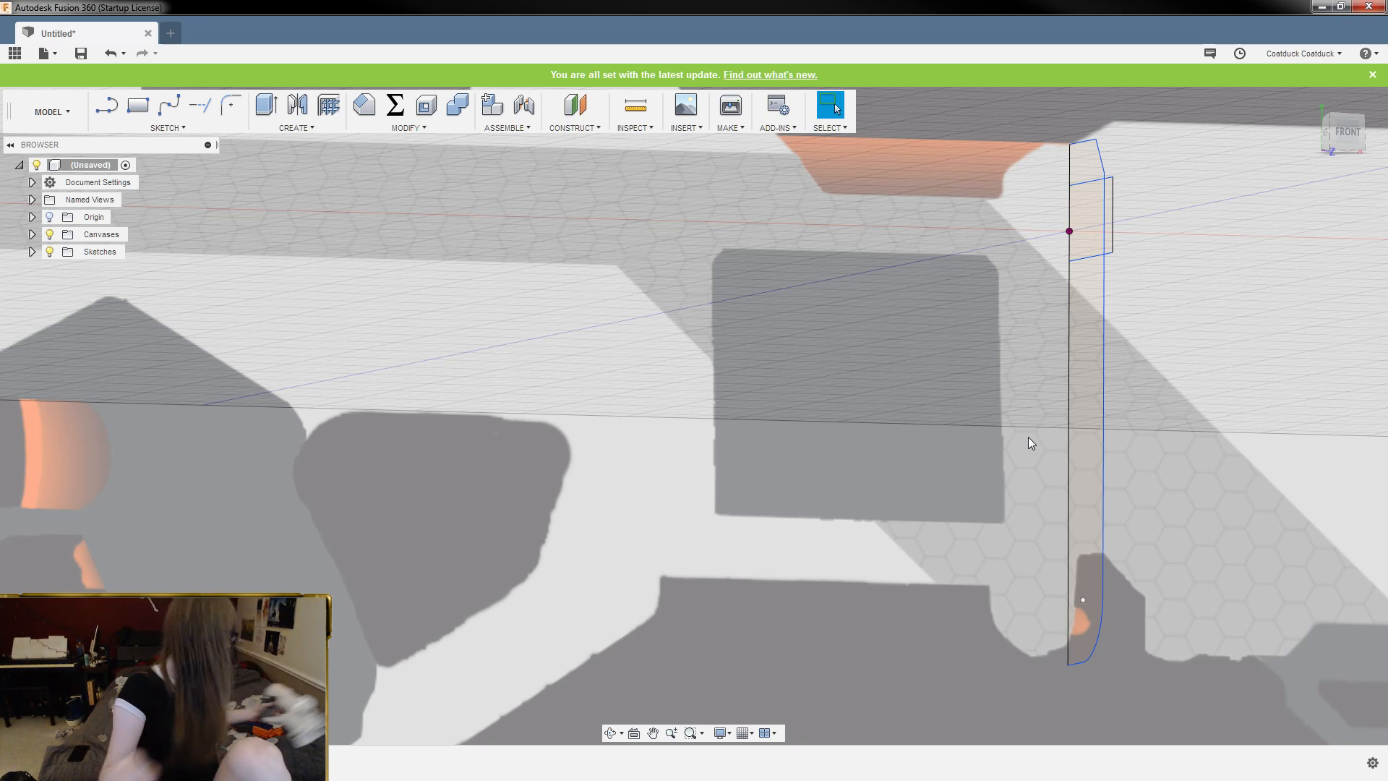
Measure the side profile's overall length between its top and bottom edges, and compare it with the canvas image
{"action": "left_click", "coordinate": [1071, 339]}
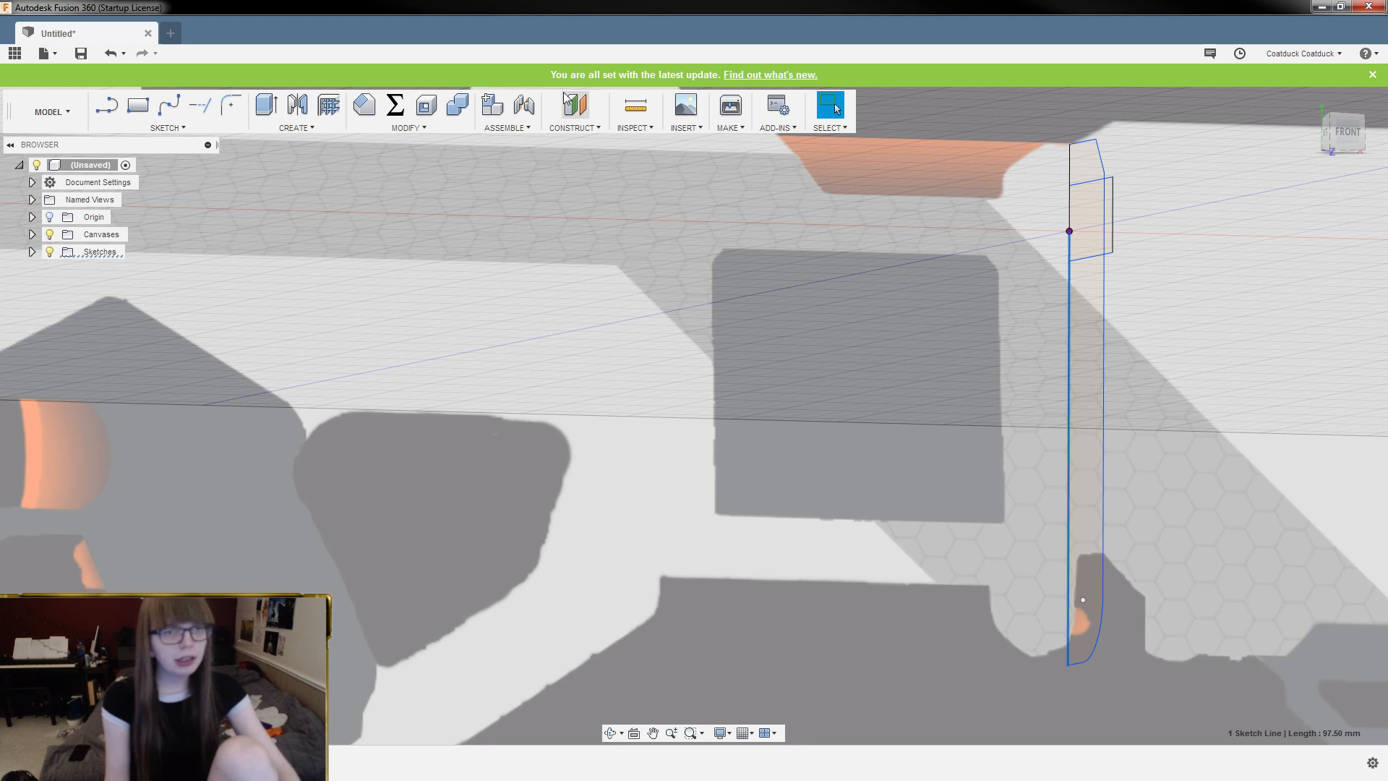
{"action": "left_click", "coordinate": [635, 107]}
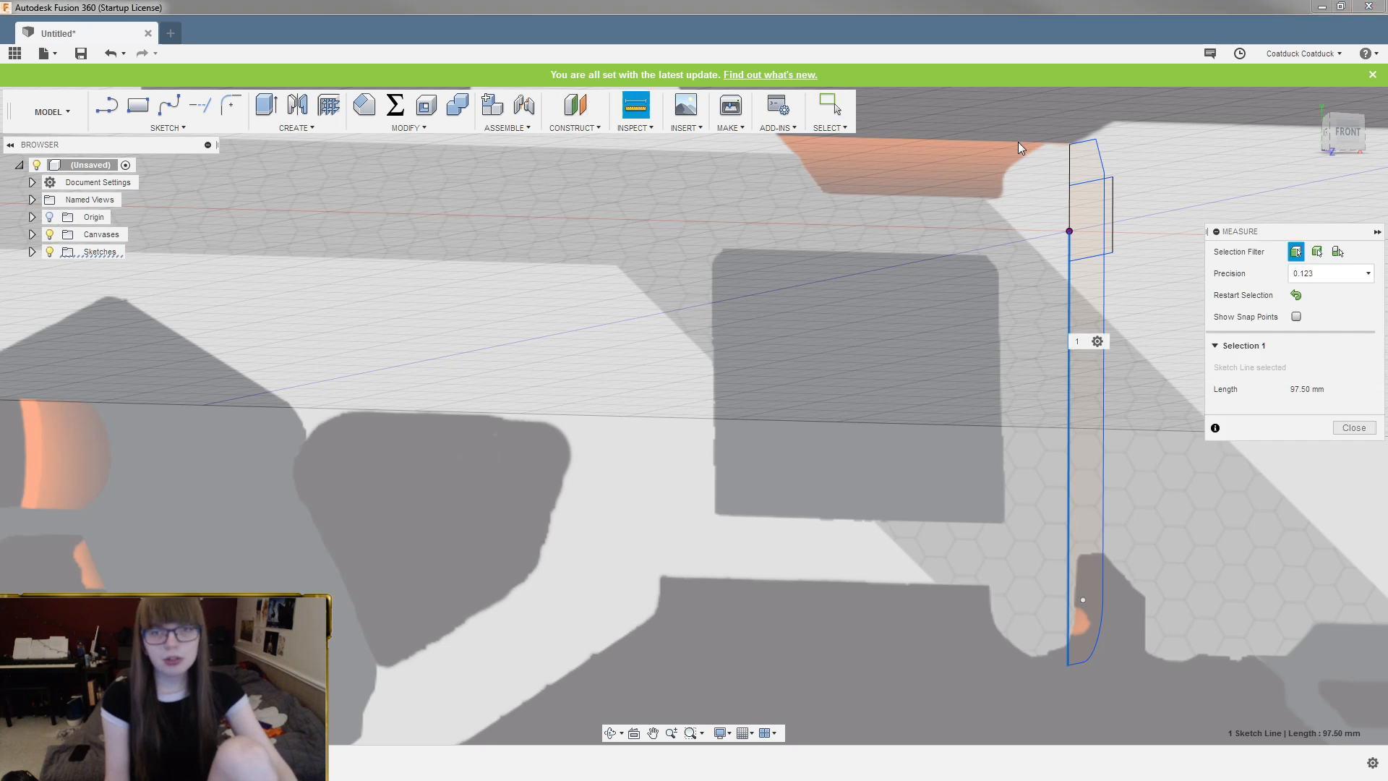
{"action": "left_click", "coordinate": [1085, 143]}
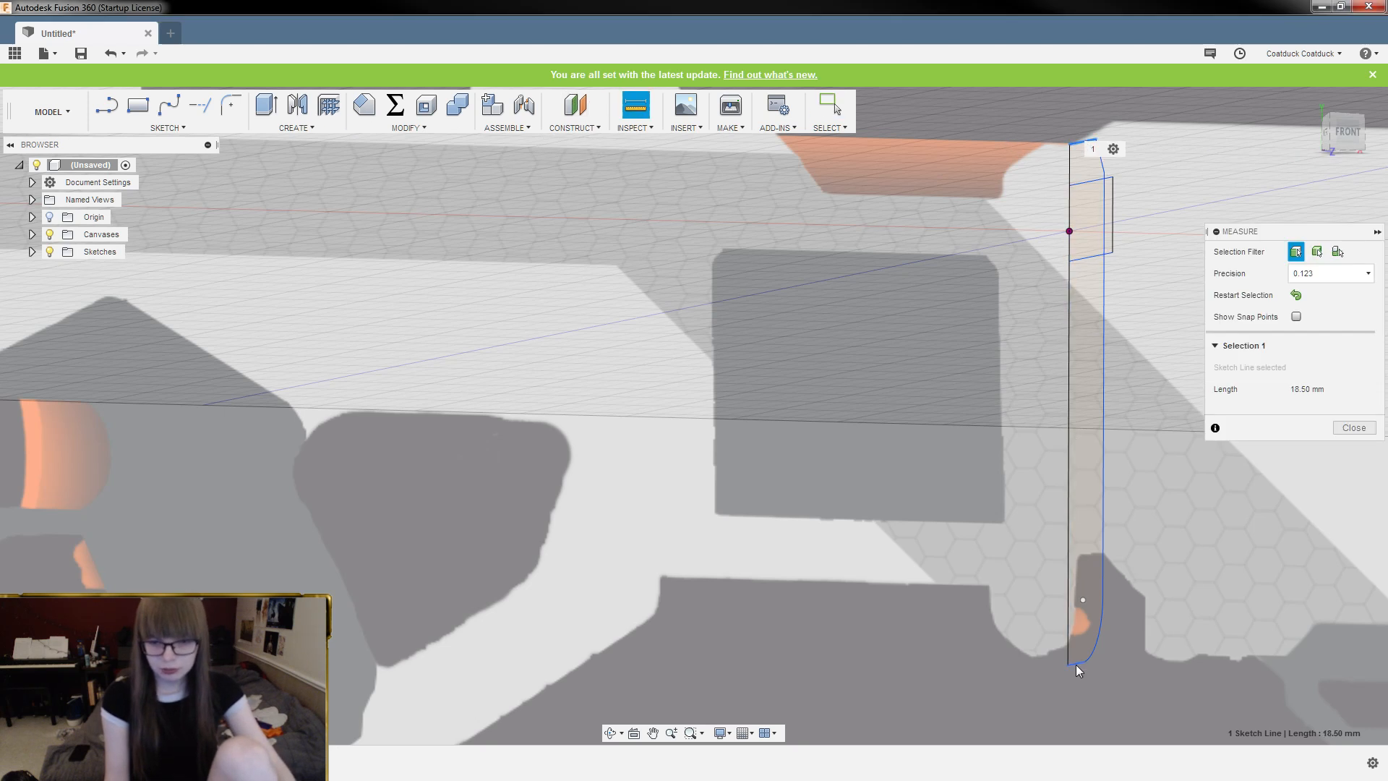
{"action": "scroll", "coordinate": [1075, 665], "scroll_direction": "up", "scroll_amount": 2}
{"action": "left_click", "coordinate": [1081, 663]}
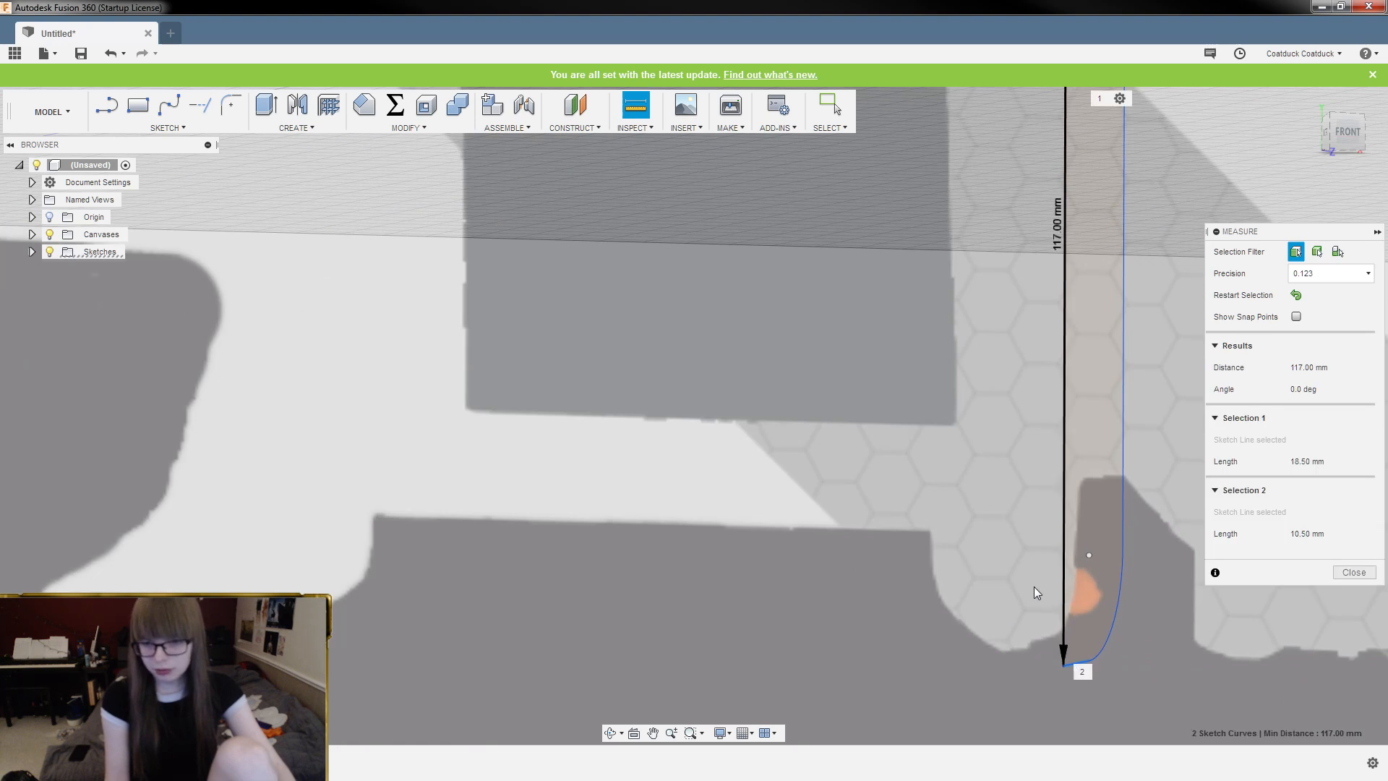
{"action": "scroll", "coordinate": [1034, 587], "scroll_direction": "down", "scroll_amount": 6}
{"action": "key", "text": "Escape"}
{"action": "scroll", "coordinate": [1106, 491], "scroll_direction": "up", "scroll_amount": 4}
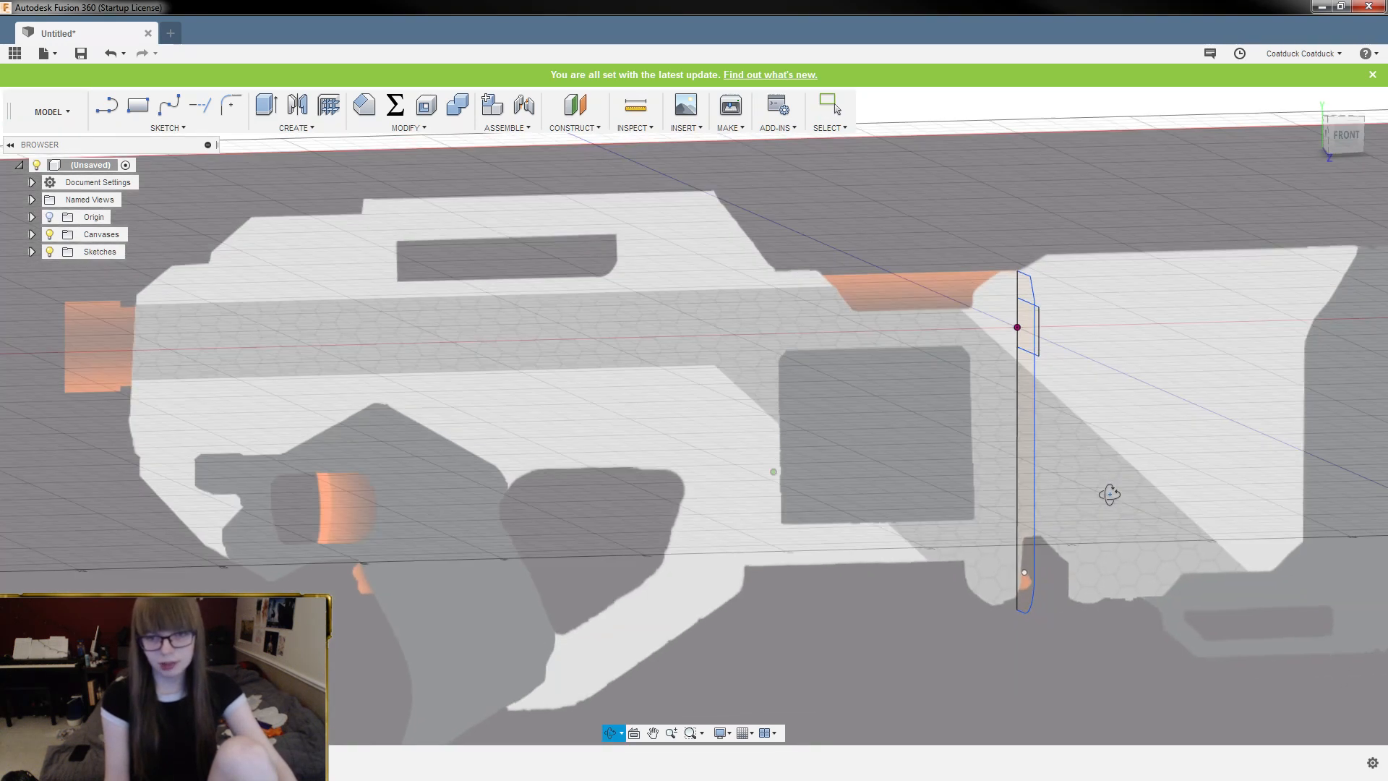
{"action": "scroll", "coordinate": [1057, 596], "scroll_direction": "up", "scroll_amount": 2}
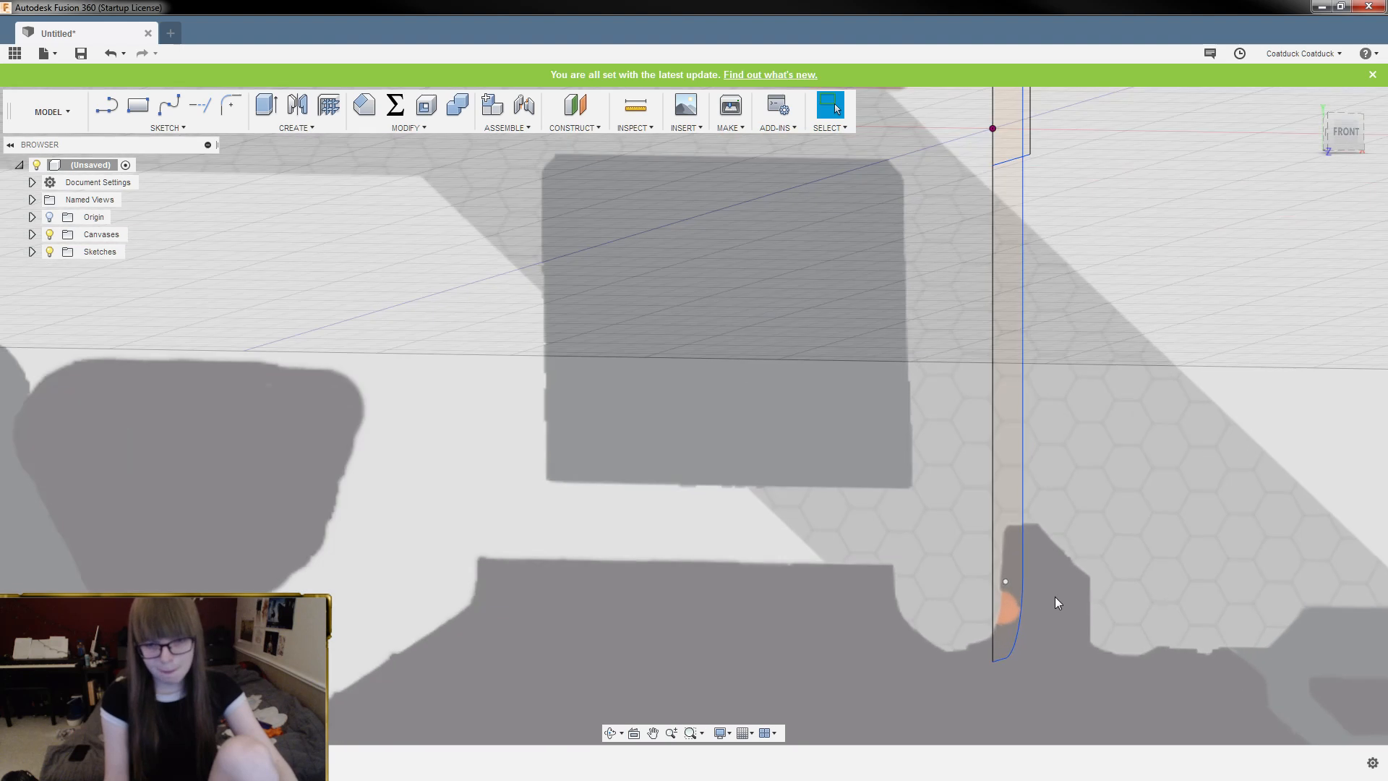
{"action": "scroll", "coordinate": [1052, 633], "scroll_direction": "down", "scroll_amount": 2}
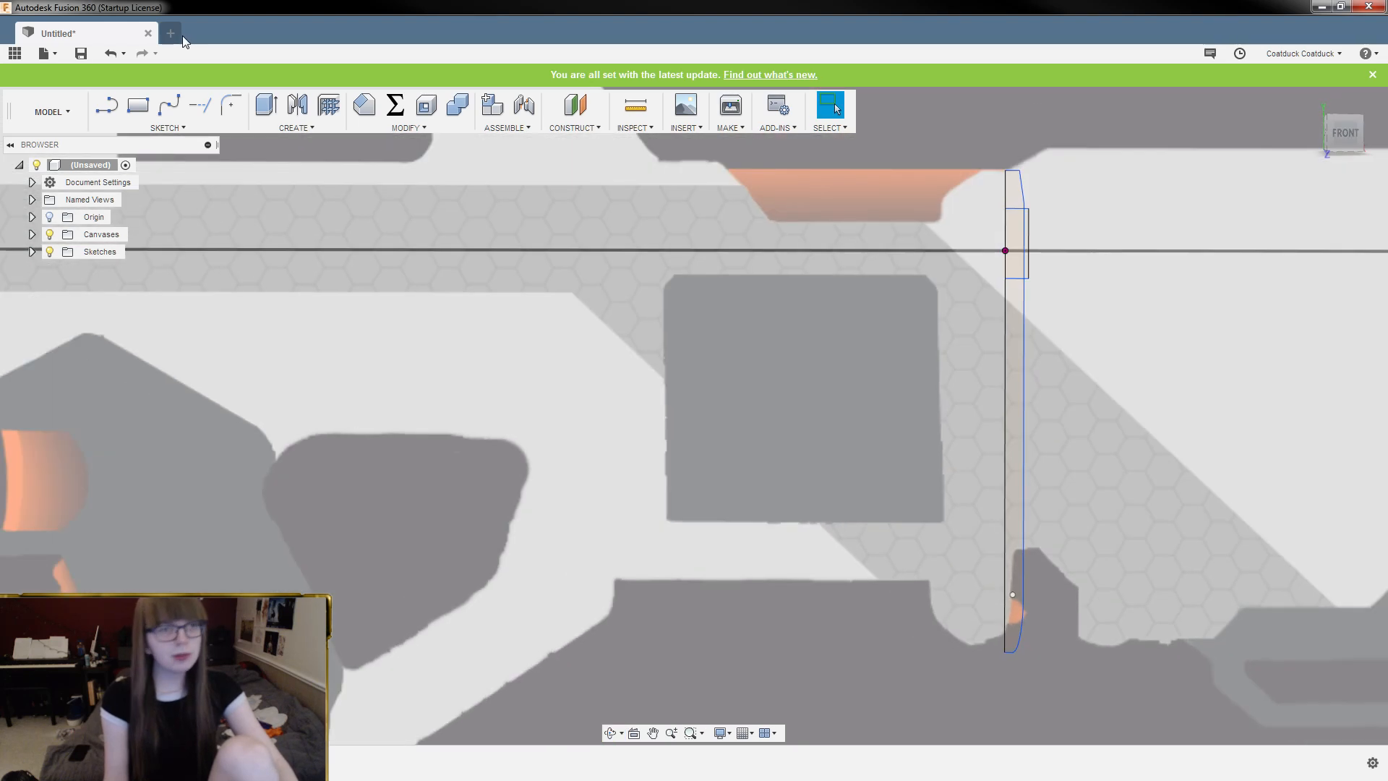
Calibrate the blaster canvas to 117 mm between the rounded lower tip beside the profile and the orange section's upper edge
{"action": "left_click", "coordinate": [32, 235]}
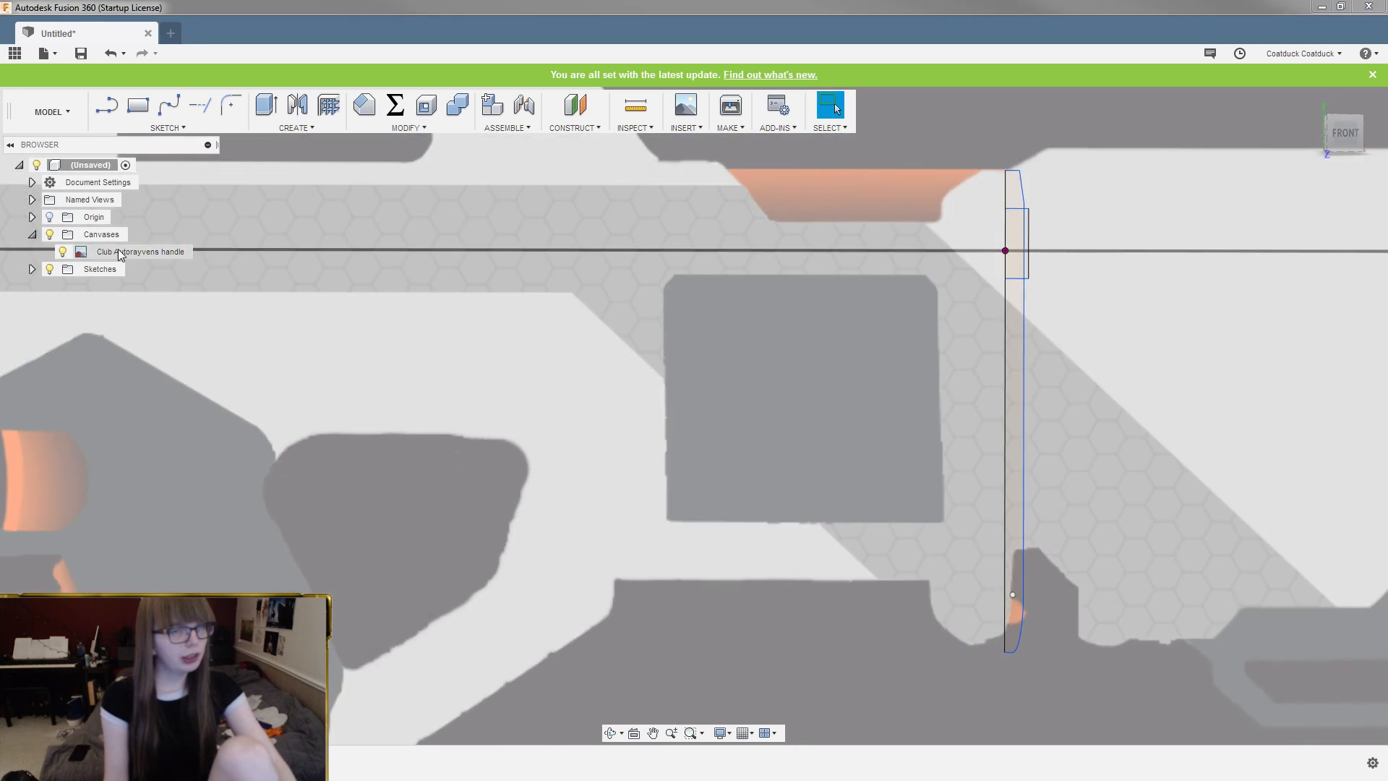
{"action": "right_click", "coordinate": [145, 252]}
{"action": "left_click", "coordinate": [181, 296]}
{"action": "scroll", "coordinate": [995, 273], "scroll_direction": "up", "scroll_amount": 1}
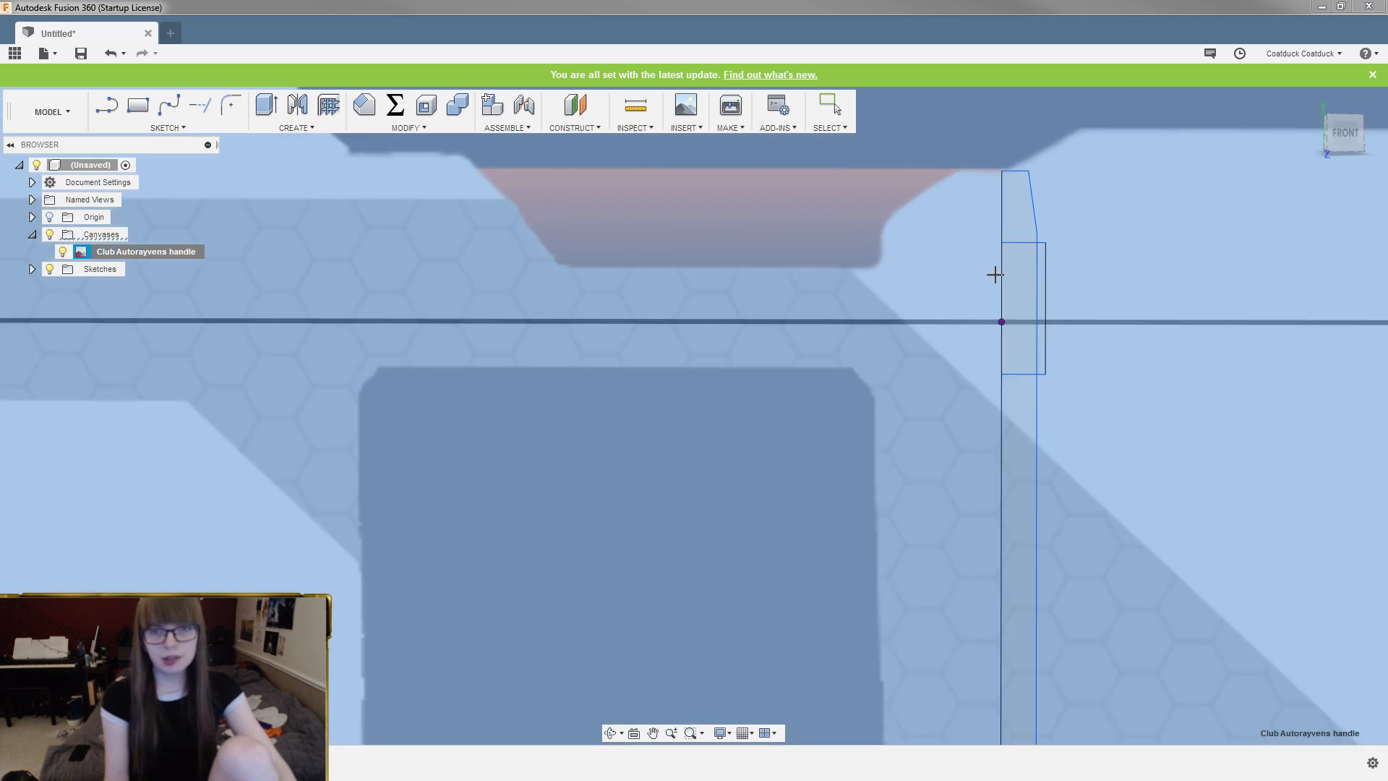
{"action": "scroll", "coordinate": [976, 474], "scroll_direction": "down", "scroll_amount": 4}
{"action": "scroll", "coordinate": [986, 431], "scroll_direction": "up", "scroll_amount": 5}
{"action": "scroll", "coordinate": [1004, 511], "scroll_direction": "up", "scroll_amount": 2}
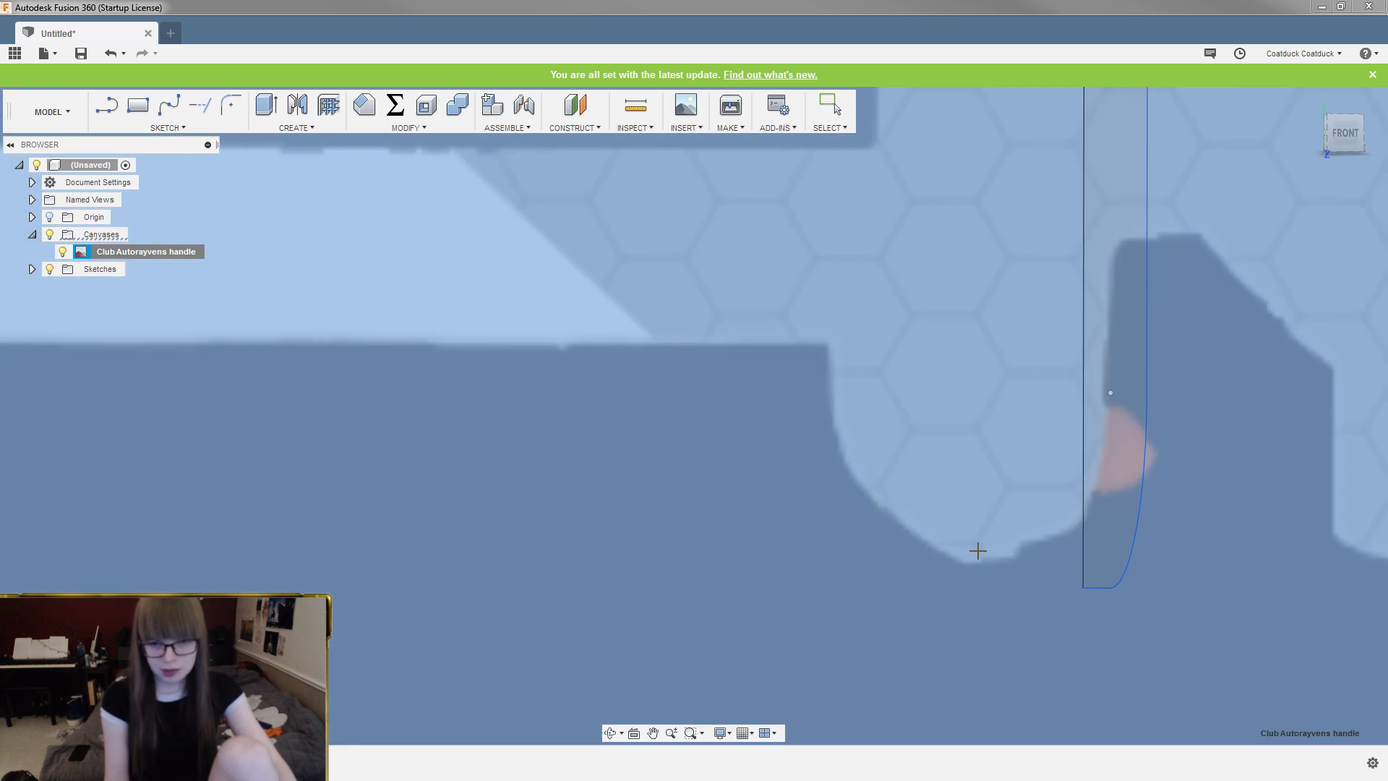
{"action": "left_click", "coordinate": [942, 544]}
{"action": "scroll", "coordinate": [945, 548], "scroll_direction": "down", "scroll_amount": 5}
{"action": "scroll", "coordinate": [947, 285], "scroll_direction": "up", "scroll_amount": 3}
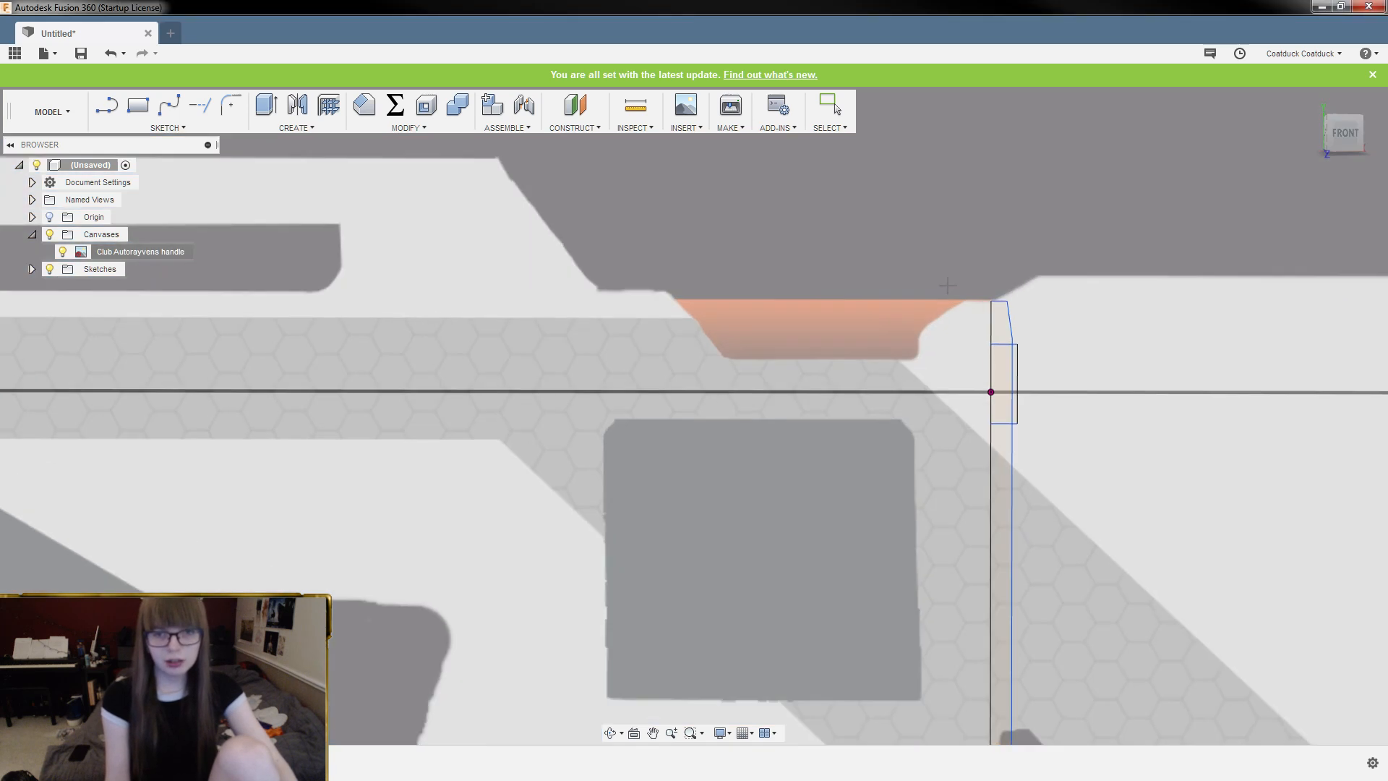
{"action": "scroll", "coordinate": [944, 295], "scroll_direction": "up", "scroll_amount": 3}
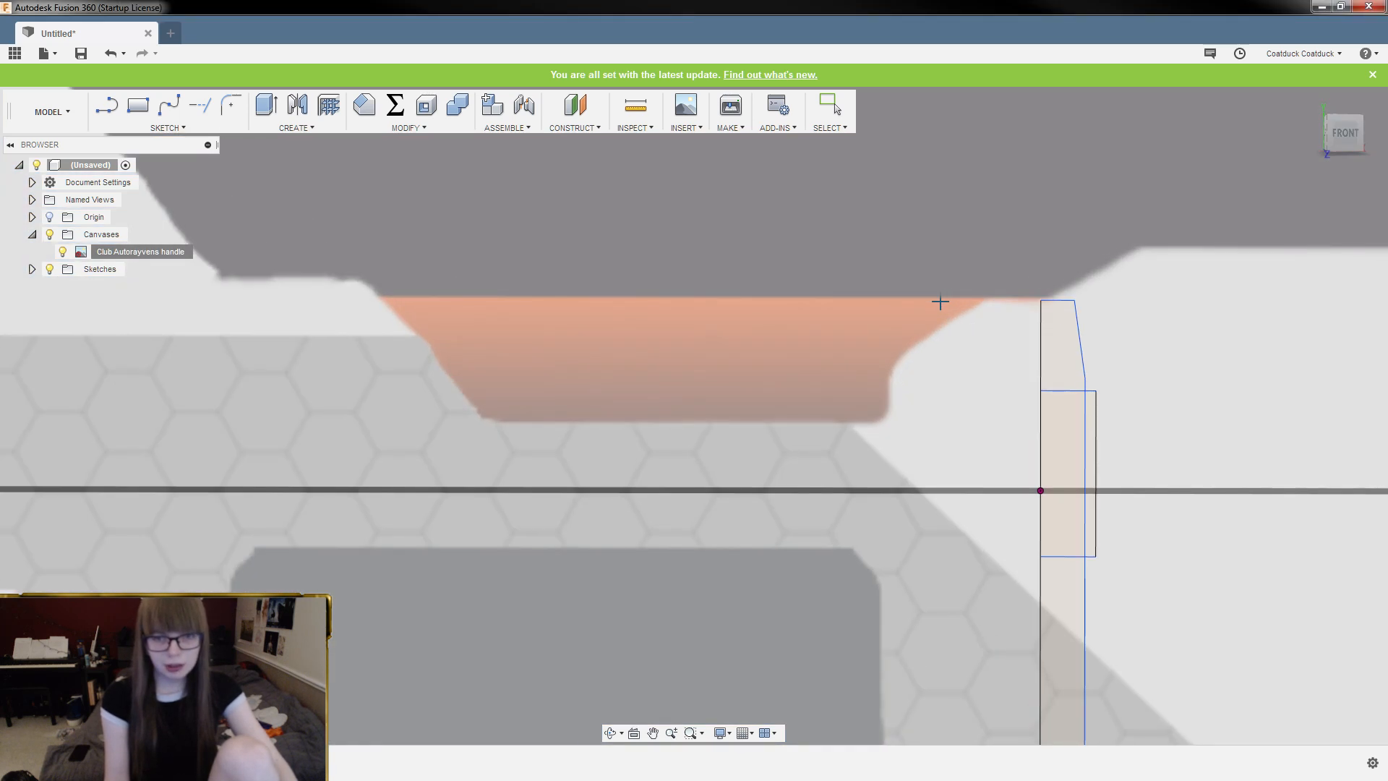
{"action": "left_click", "coordinate": [939, 302]}
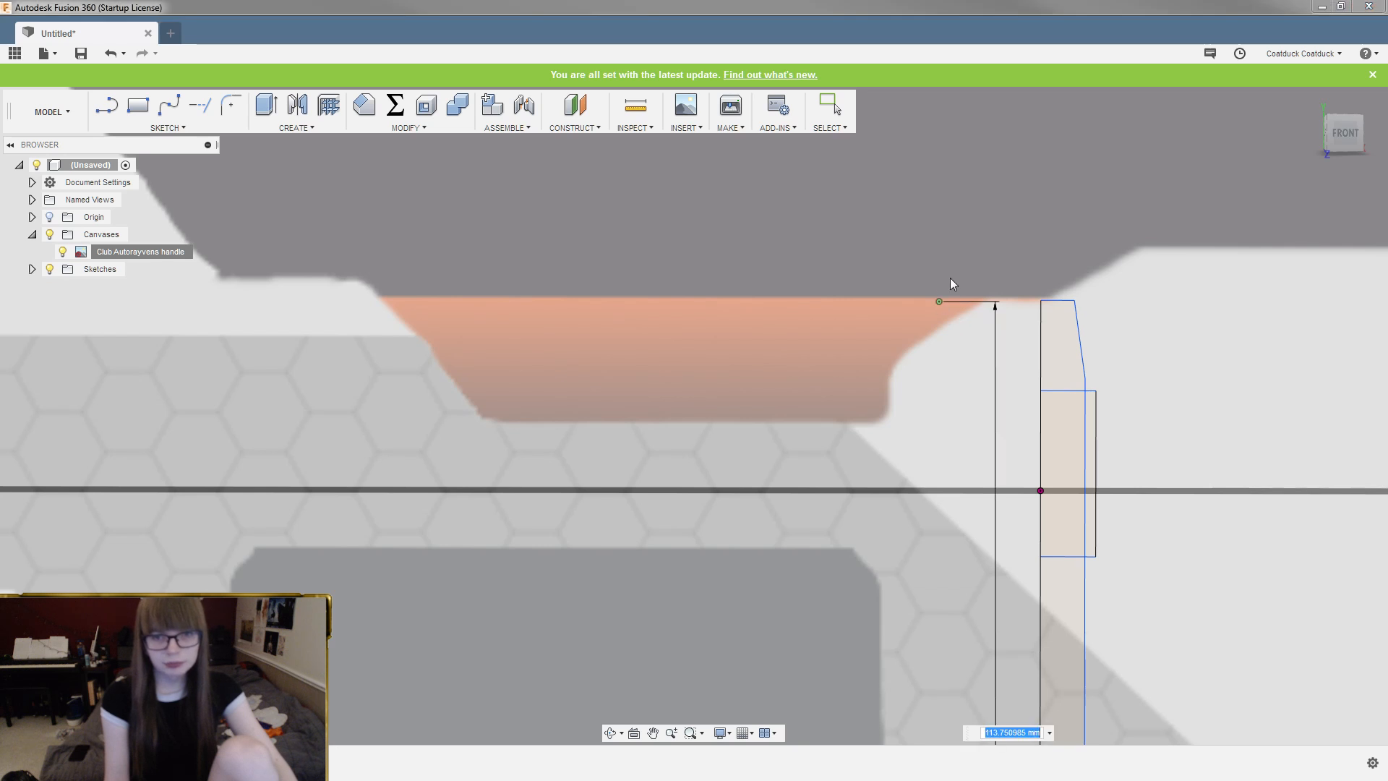
{"action": "scroll", "coordinate": [950, 282], "scroll_direction": "down", "scroll_amount": 3}
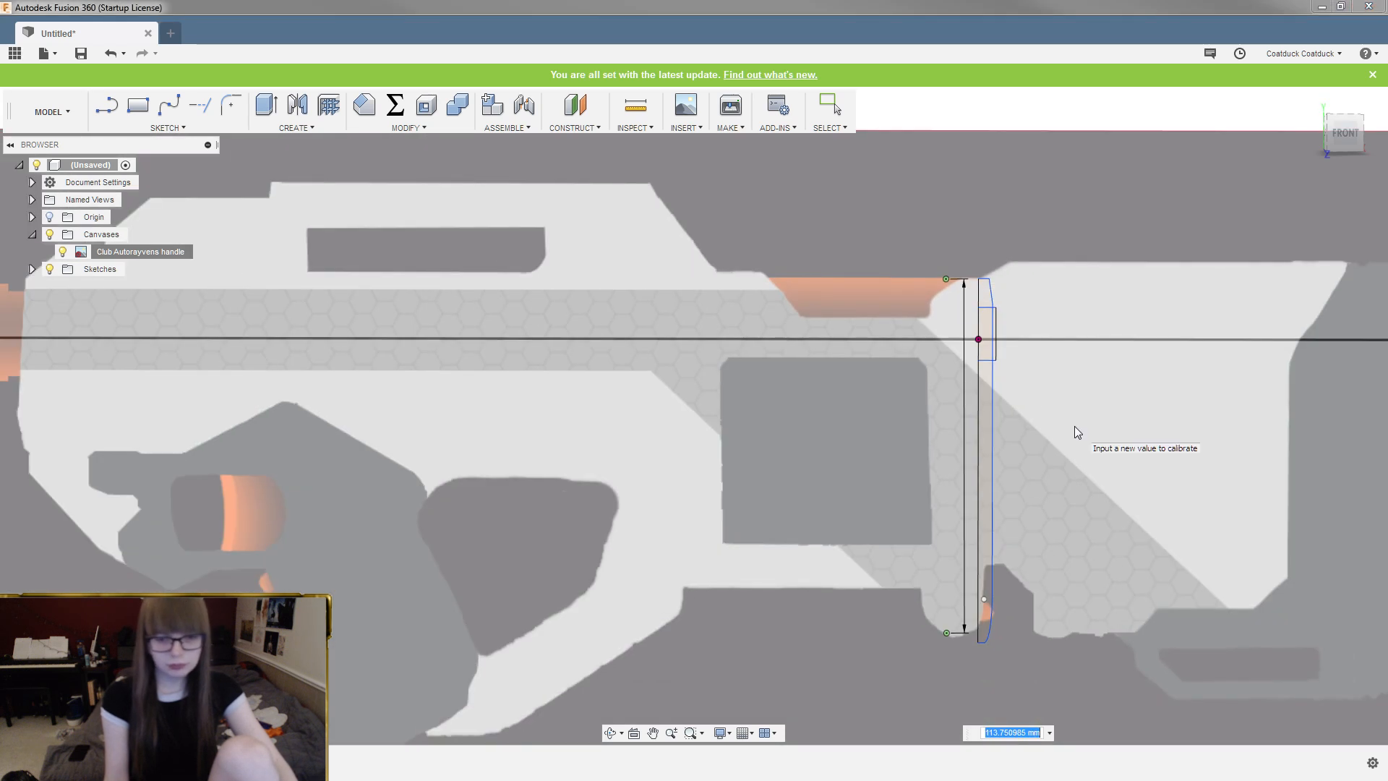
{"action": "type", "text": "117"}
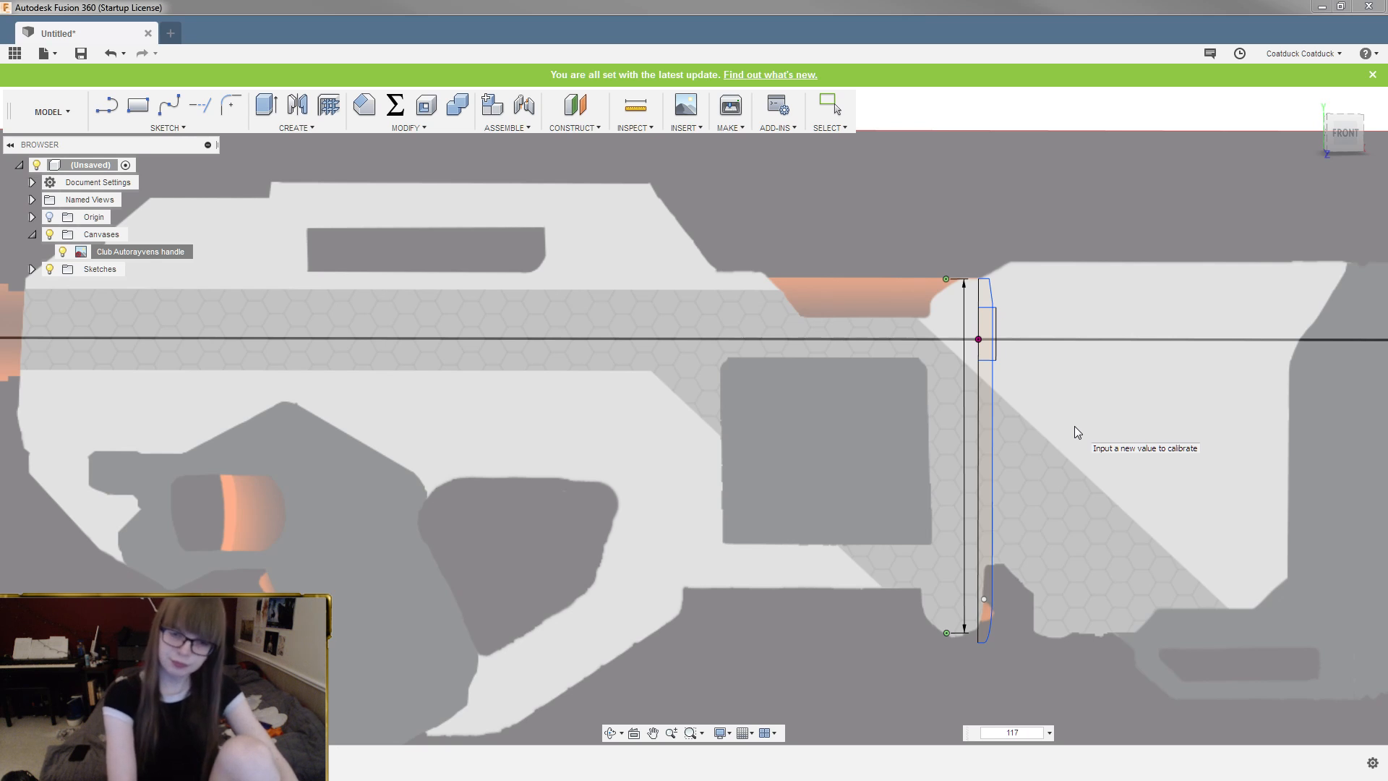
{"action": "key", "text": "Return"}
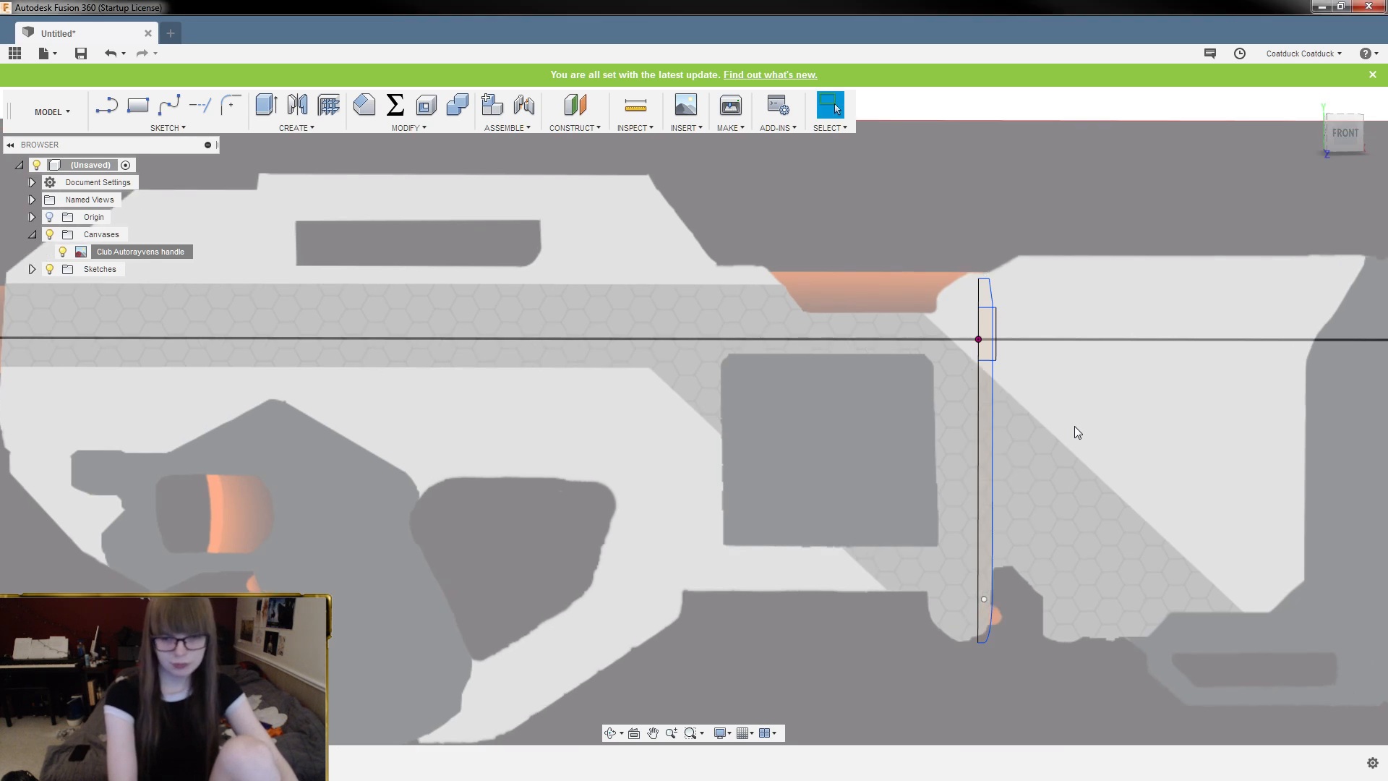
Edit the canvas and lower it to a Y distance of -5 mm, comparing it with the side profile
{"action": "right_click", "coordinate": [153, 252]}
{"action": "left_click", "coordinate": [183, 280]}
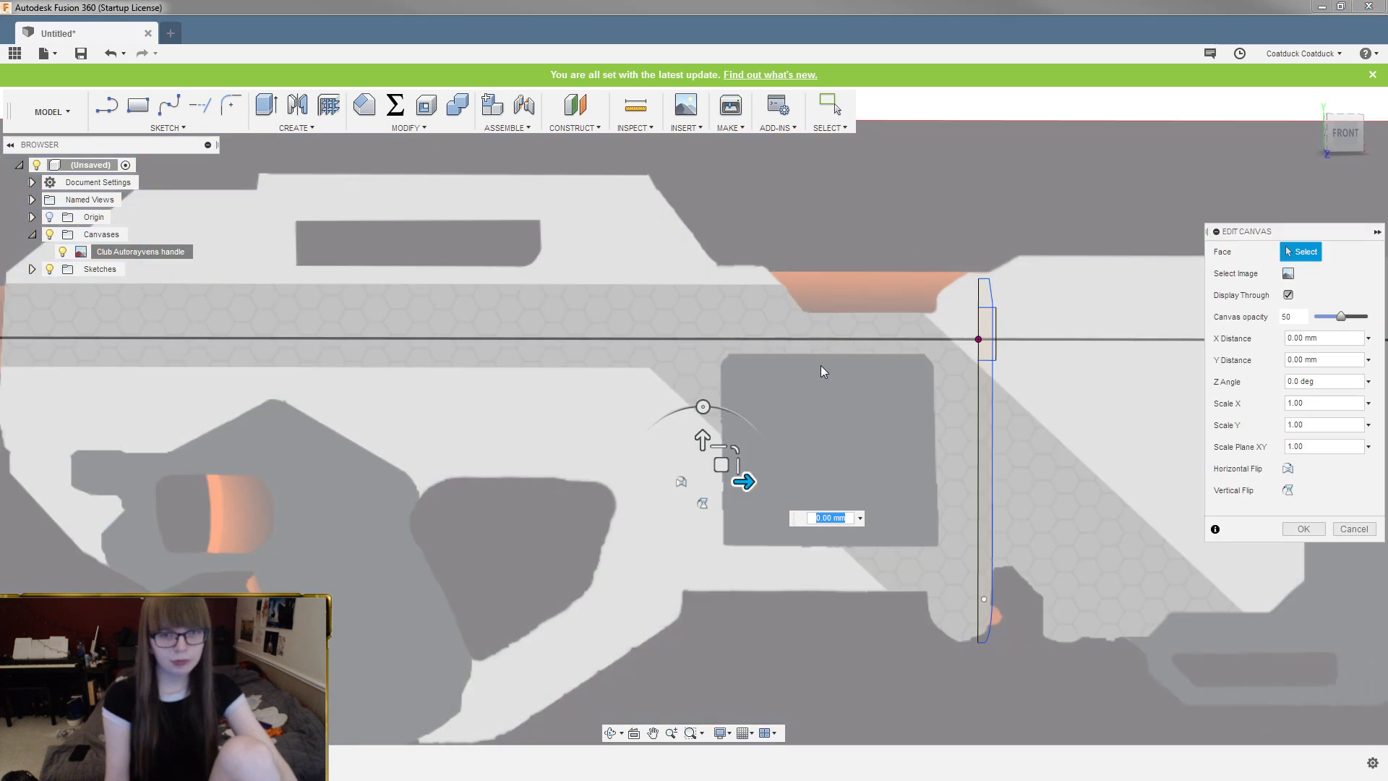
{"action": "scroll", "coordinate": [987, 202], "scroll_direction": "down", "scroll_amount": 2}
{"action": "scroll", "coordinate": [963, 470], "scroll_direction": "up", "scroll_amount": 4}
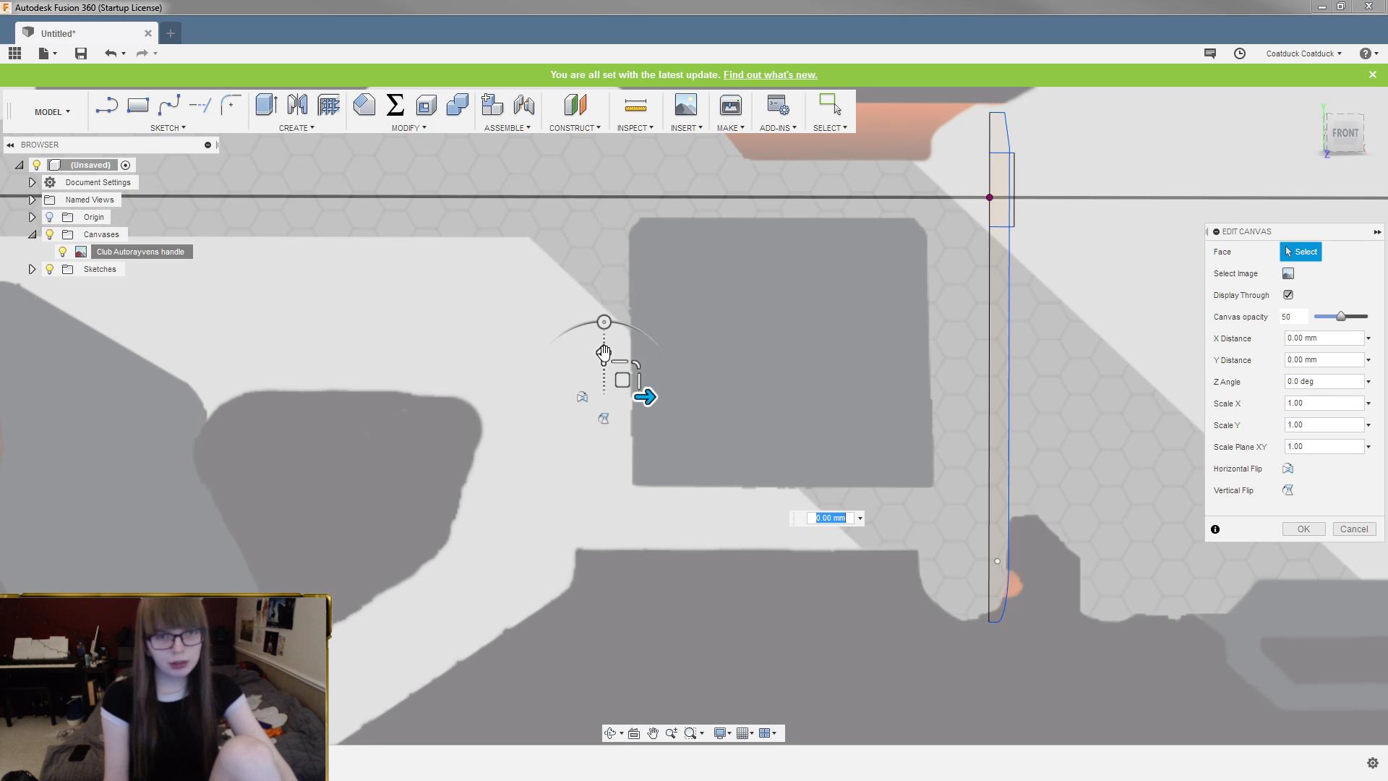
{"action": "left_click_drag", "start_coordinate": [603, 352], "coordinate": [608, 380]}
{"action": "scroll", "coordinate": [774, 428], "scroll_direction": "down", "scroll_amount": 1}
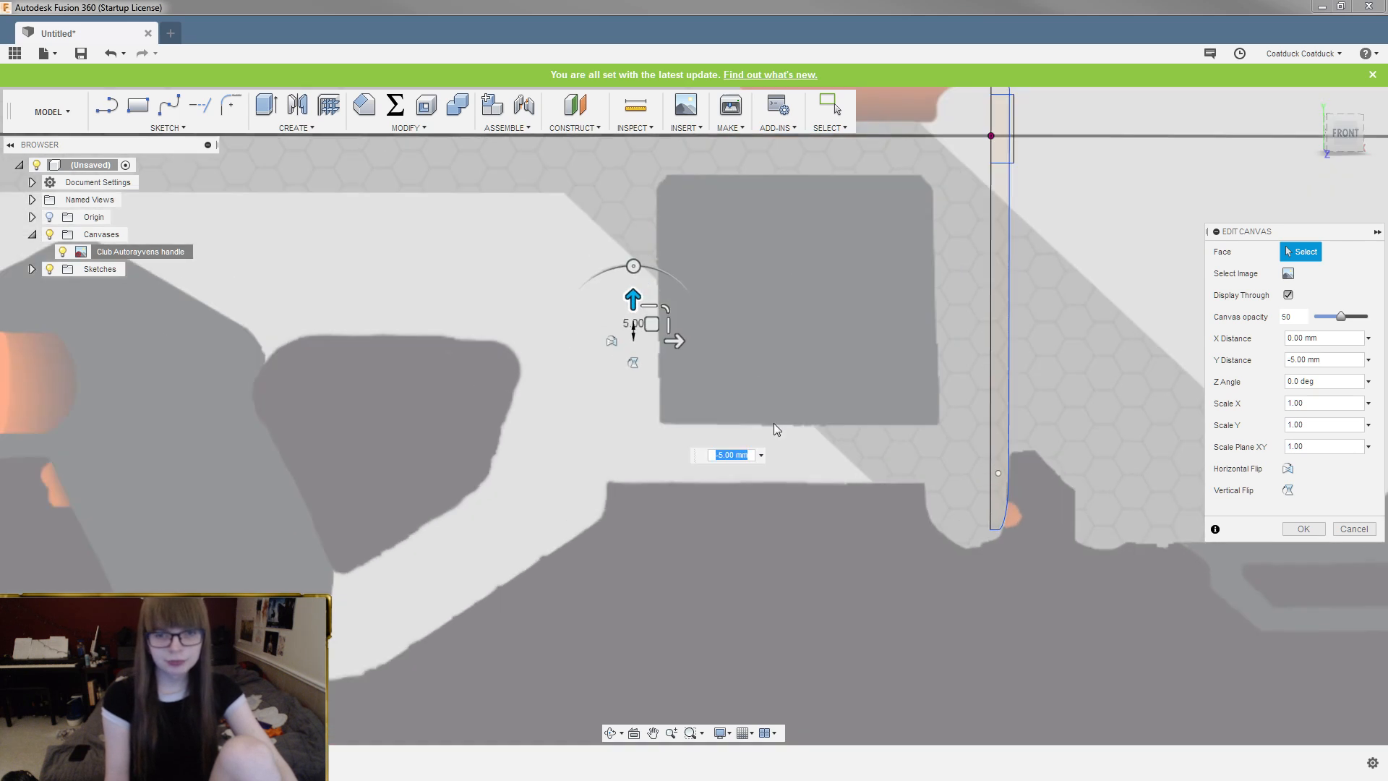
{"action": "scroll", "coordinate": [774, 428], "scroll_direction": "up", "scroll_amount": 2}
{"action": "scroll", "coordinate": [995, 337], "scroll_direction": "down", "scroll_amount": 3}
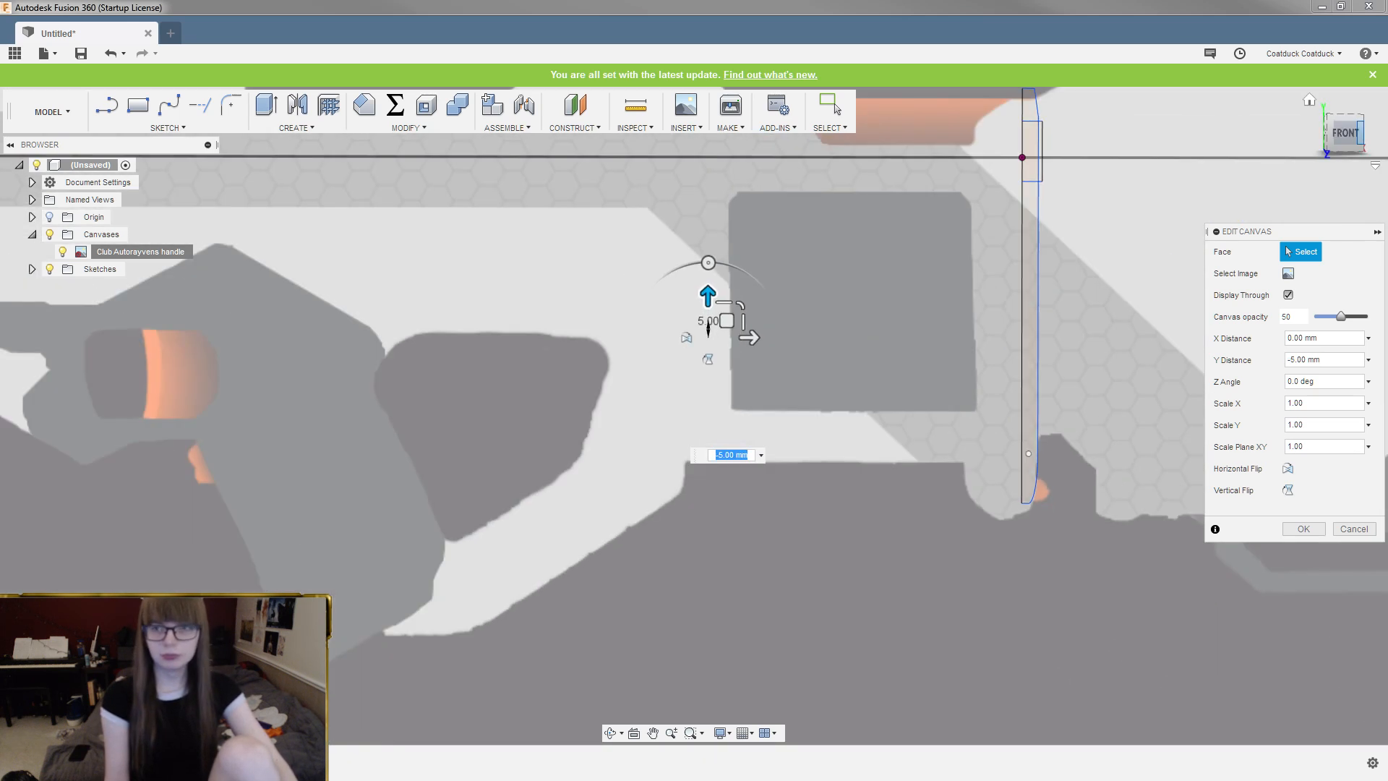
Align the view to the front, set the canvas's Y distance to -2 mm and accept the placement
{"action": "left_click", "coordinate": [1338, 137]}
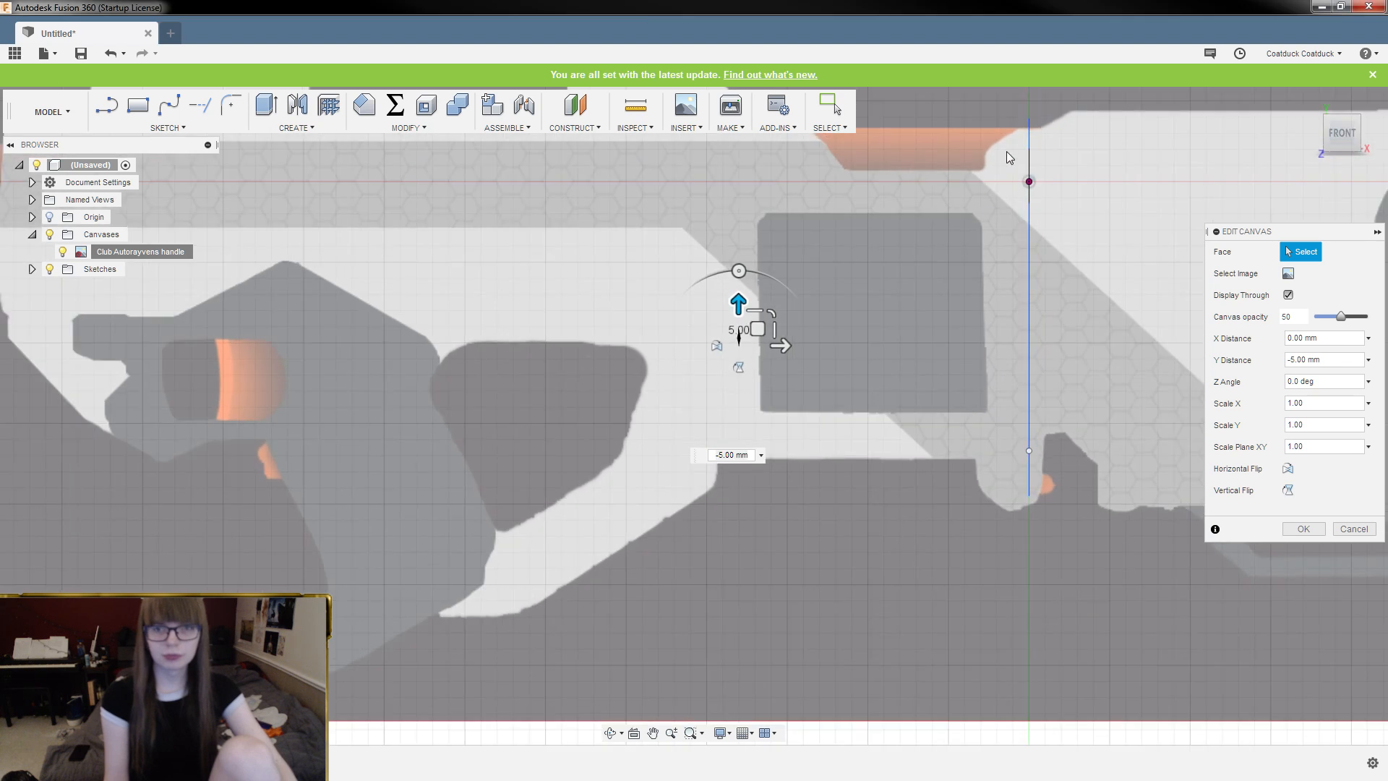
{"action": "scroll", "coordinate": [1007, 151], "scroll_direction": "up", "scroll_amount": 2}
{"action": "scroll", "coordinate": [766, 353], "scroll_direction": "up", "scroll_amount": 2}
{"action": "scroll", "coordinate": [878, 441], "scroll_direction": "down", "scroll_amount": 2}
{"action": "scroll", "coordinate": [972, 276], "scroll_direction": "up", "scroll_amount": 1}
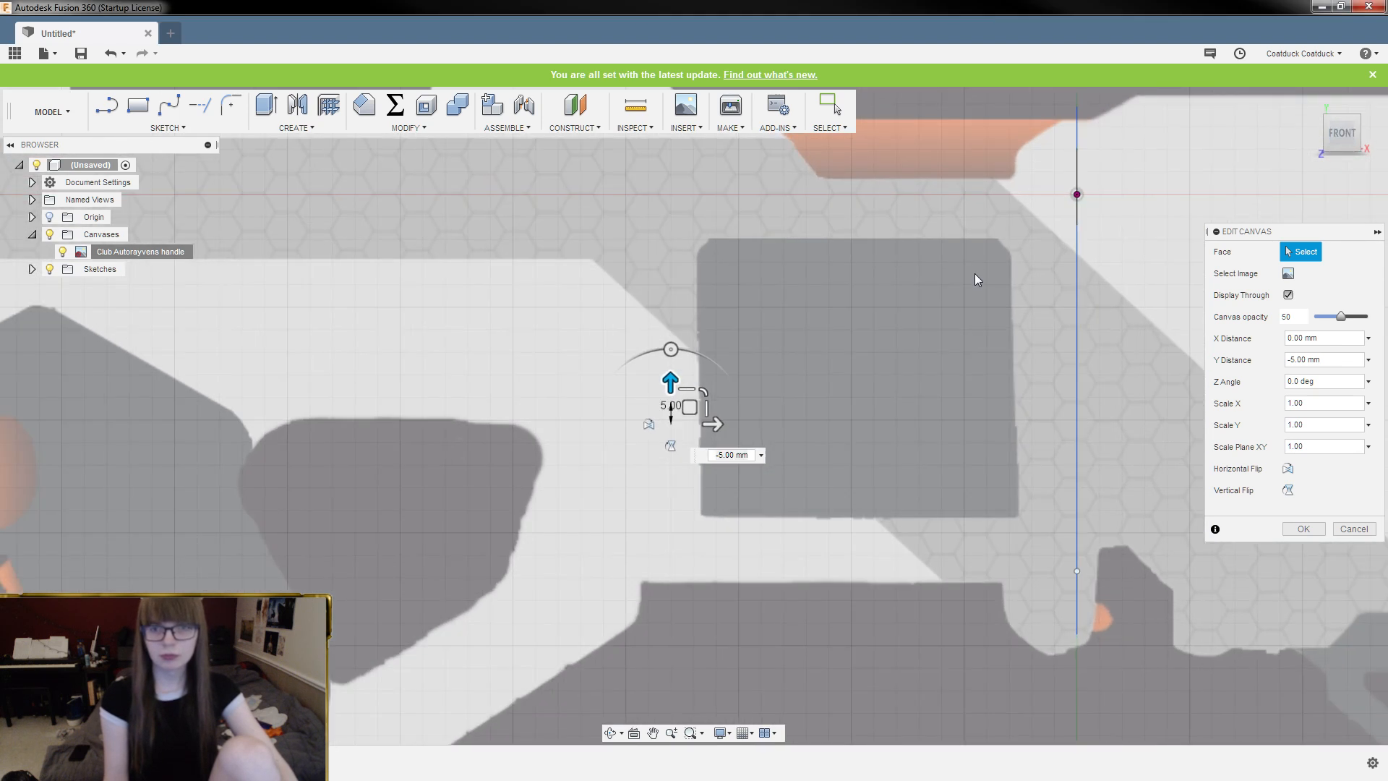
{"action": "left_click", "coordinate": [723, 455]}
{"action": "key", "text": "BackSpace"}
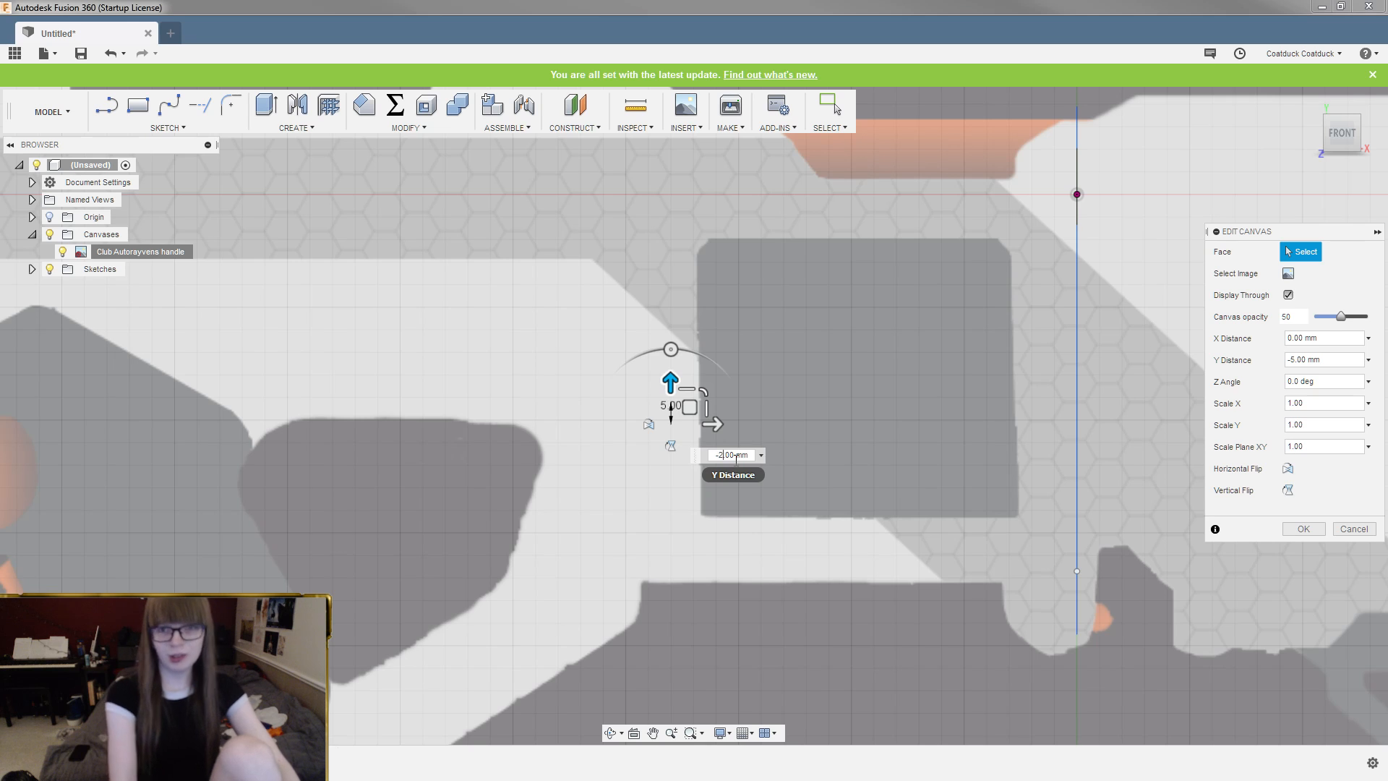
{"action": "type", "text": "2"}
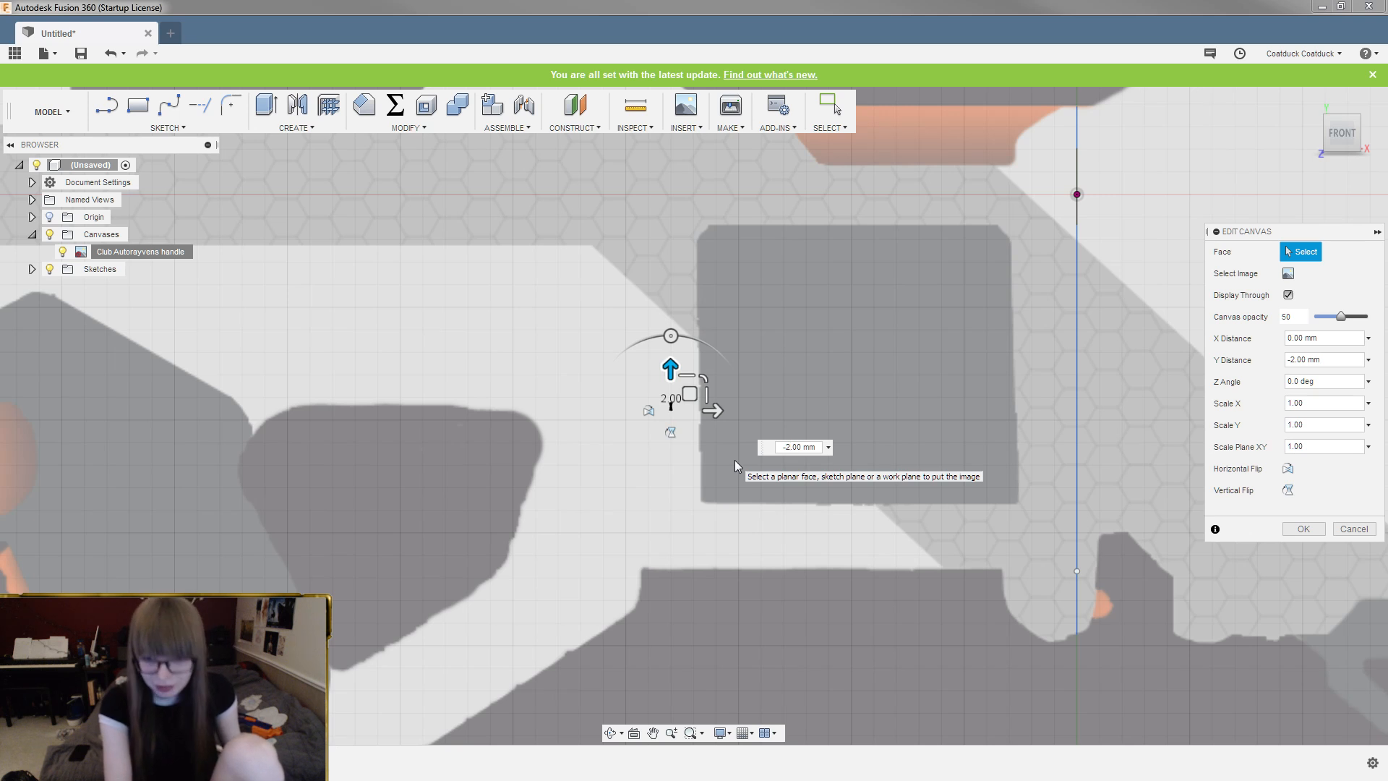
{"action": "key", "text": "Return"}
Examine how the canvas image lines up with the upper and lower ends of the sketched side profile
{"action": "scroll", "coordinate": [940, 329], "scroll_direction": "down", "scroll_amount": 3}
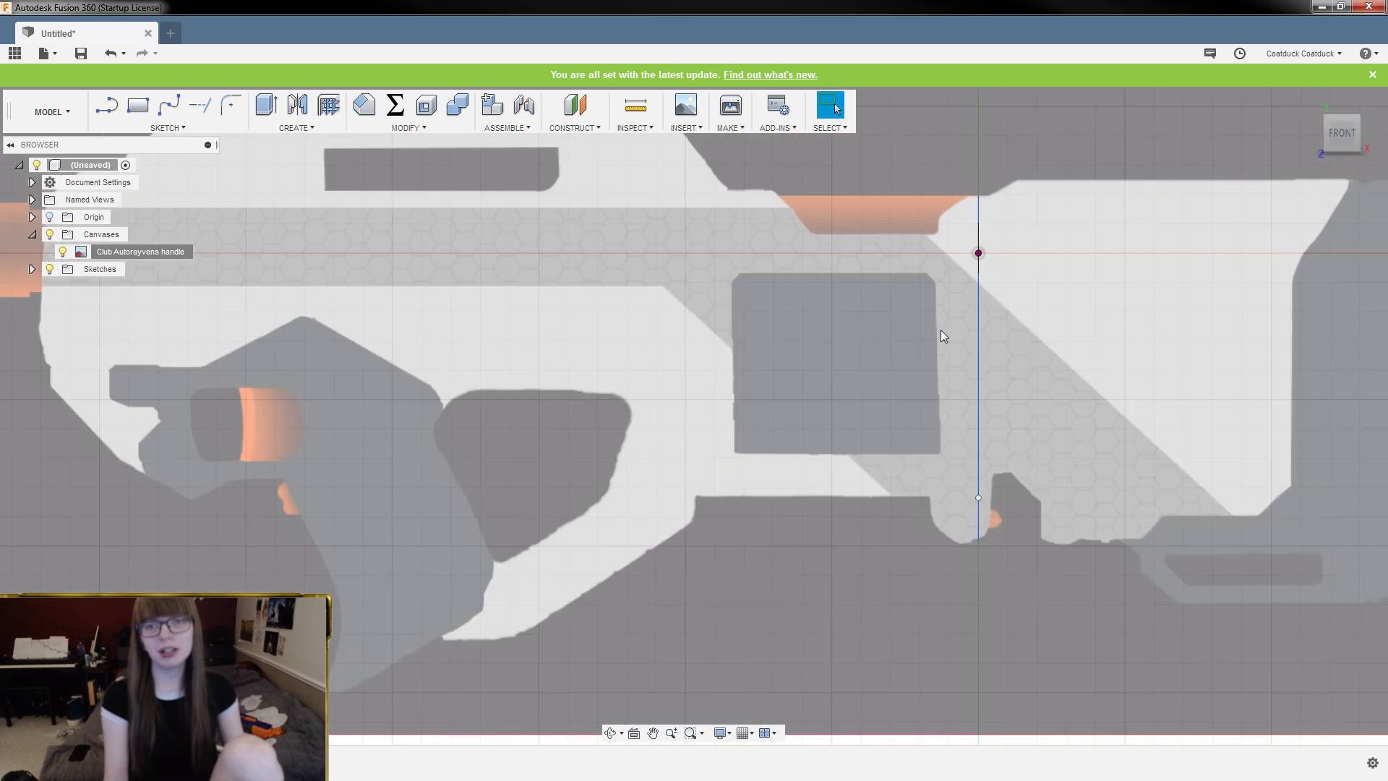
{"action": "scroll", "coordinate": [995, 228], "scroll_direction": "up", "scroll_amount": 5}
{"action": "scroll", "coordinate": [859, 304], "scroll_direction": "up", "scroll_amount": 5}
{"action": "mouse_move", "coordinate": [889, 262]}
{"action": "middle_mouse_down", "text": "shift"}
{"action": "mouse_move", "coordinate": [918, 257]}
{"action": "mouse_move", "coordinate": [896, 223]}
{"action": "middle_mouse_up", "text": "shift"}
{"action": "scroll", "coordinate": [889, 217], "scroll_direction": "down", "scroll_amount": 5}
{"action": "scroll", "coordinate": [923, 150], "scroll_direction": "down", "scroll_amount": 2}
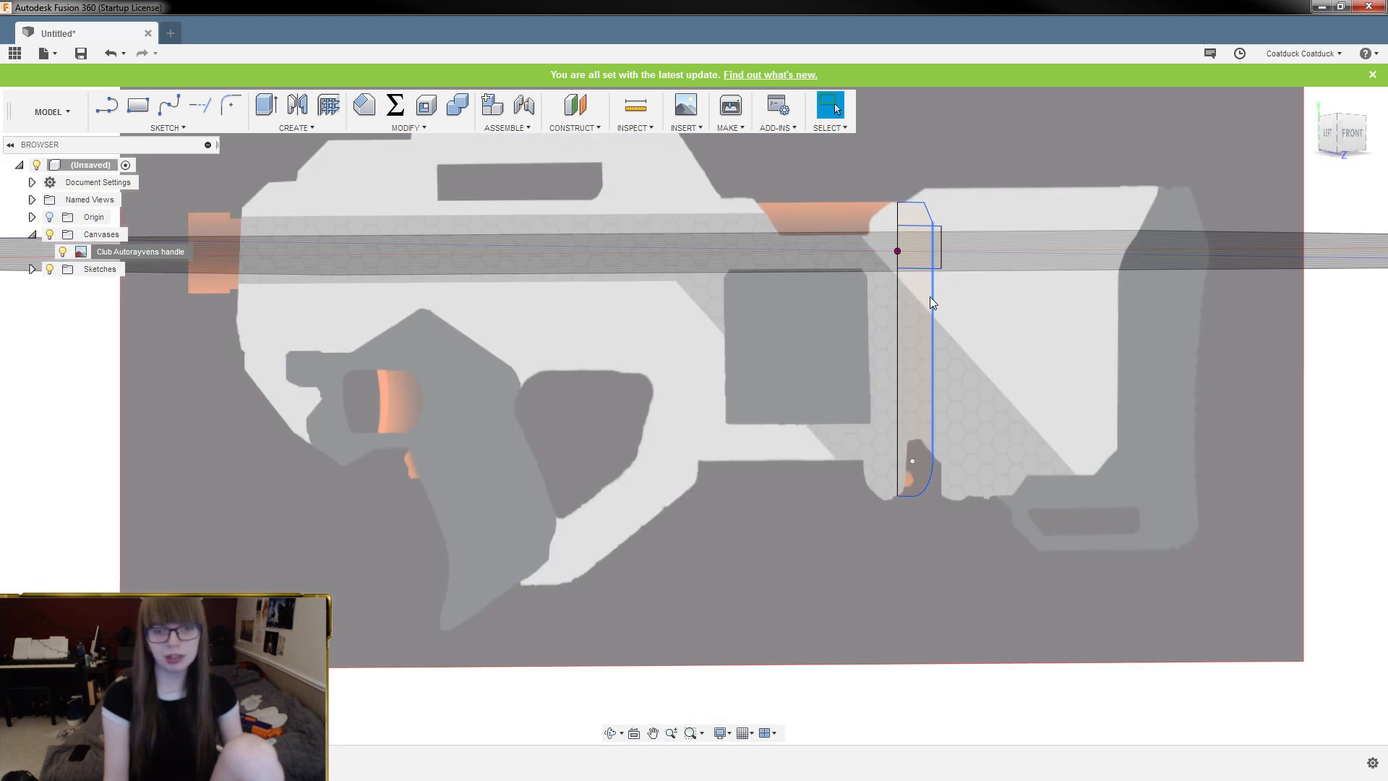
{"action": "scroll", "coordinate": [935, 463], "scroll_direction": "up", "scroll_amount": 5}
{"action": "middle_click_drag", "start_coordinate": [940, 568], "coordinate": [869, 548], "text": "shift"}
{"action": "scroll", "coordinate": [853, 571], "scroll_direction": "up", "scroll_amount": 4}
{"action": "scroll", "coordinate": [818, 560], "scroll_direction": "down", "scroll_amount": 2}
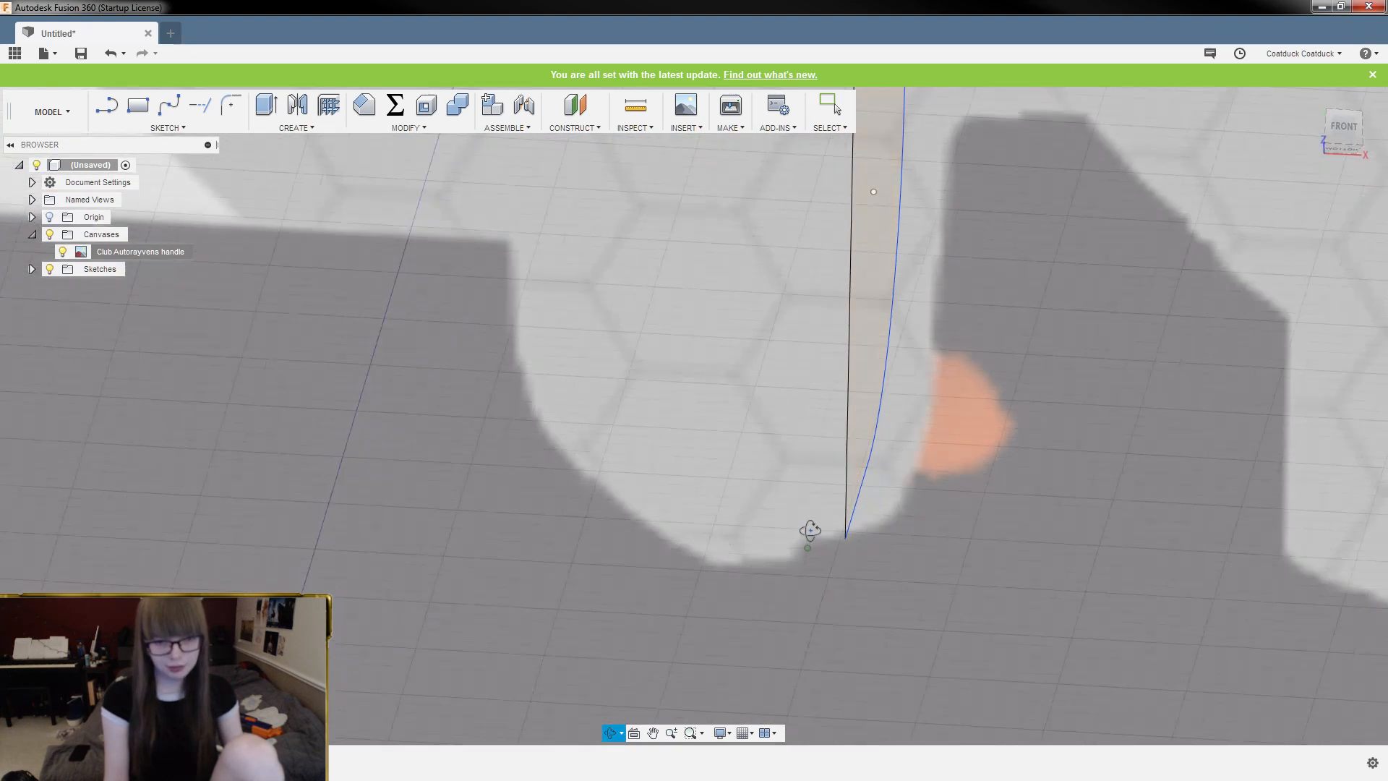
{"action": "scroll", "coordinate": [807, 566], "scroll_direction": "down", "scroll_amount": 4}
{"action": "scroll", "coordinate": [870, 570], "scroll_direction": "down", "scroll_amount": 2}
{"action": "middle_click_drag", "start_coordinate": [881, 554], "coordinate": [861, 541], "text": "shift"}
{"action": "scroll", "coordinate": [897, 503], "scroll_direction": "down", "scroll_amount": 4}
{"action": "mouse_move", "coordinate": [905, 495]}
{"action": "middle_mouse_down", "text": "shift"}
{"action": "mouse_move", "coordinate": [955, 474]}
{"action": "mouse_move", "coordinate": [901, 480]}
{"action": "mouse_move", "coordinate": [923, 479]}
{"action": "mouse_move", "coordinate": [903, 493]}
{"action": "middle_mouse_up", "text": "shift"}
{"action": "key", "text": "Escape"}
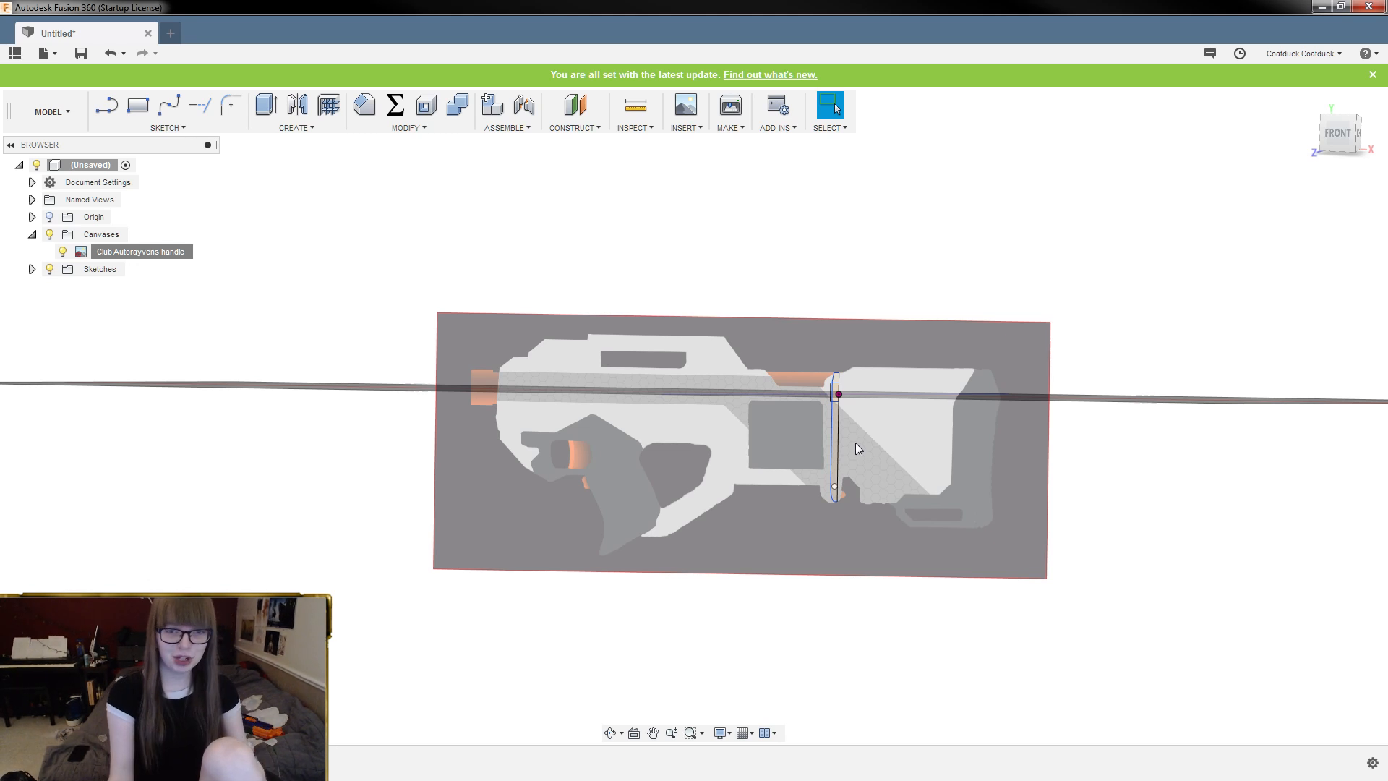
Extrude the small rectangular profile at the origin 82 mm to one side as a new body
{"action": "scroll", "coordinate": [853, 398], "scroll_direction": "up", "scroll_amount": 5}
{"action": "mouse_move", "coordinate": [854, 398]}
{"action": "middle_mouse_down", "text": "shift"}
{"action": "mouse_move", "coordinate": [870, 398]}
{"action": "mouse_move", "coordinate": [851, 378]}
{"action": "middle_mouse_up", "text": "shift"}
{"action": "scroll", "coordinate": [811, 386], "scroll_direction": "up", "scroll_amount": 5}
{"action": "left_click", "coordinate": [739, 388]}
{"action": "middle_click_drag", "start_coordinate": [739, 393], "coordinate": [979, 406], "text": "shift"}
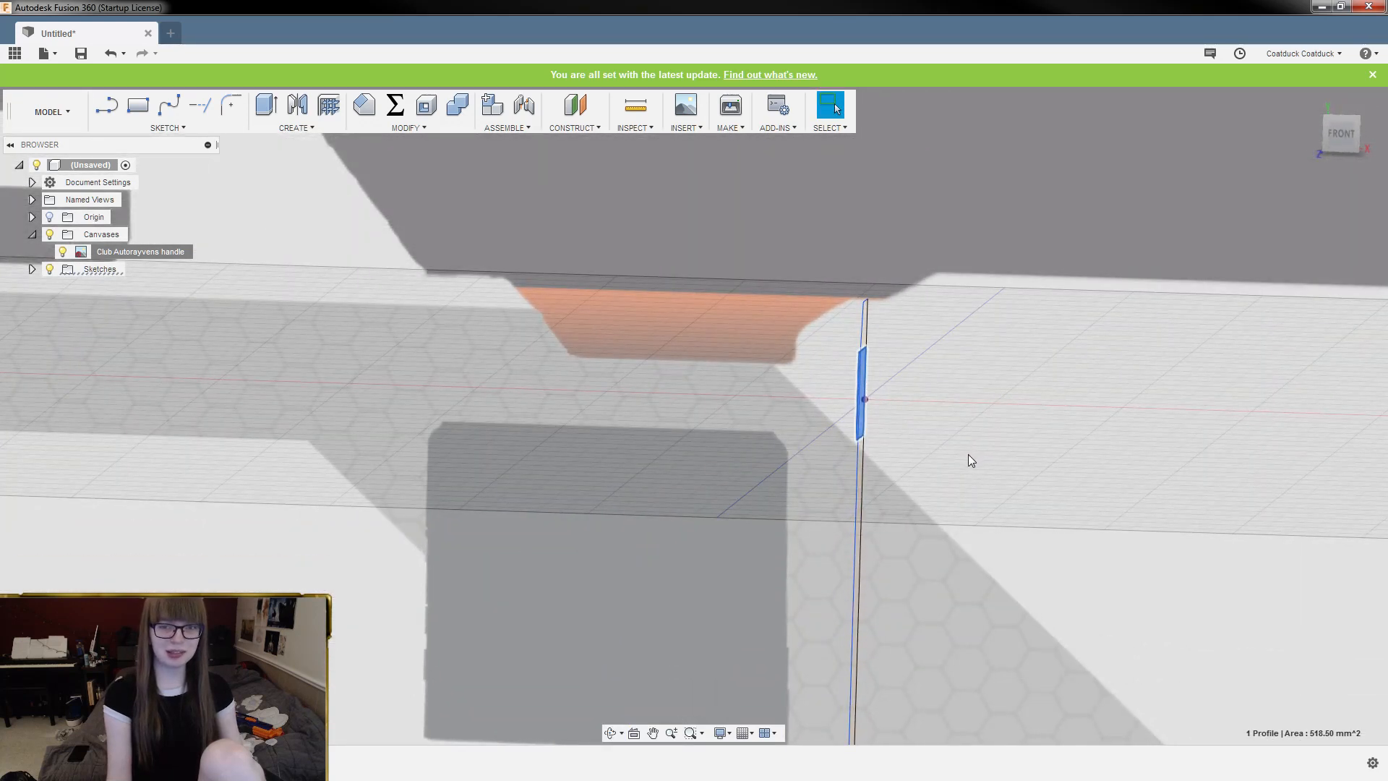
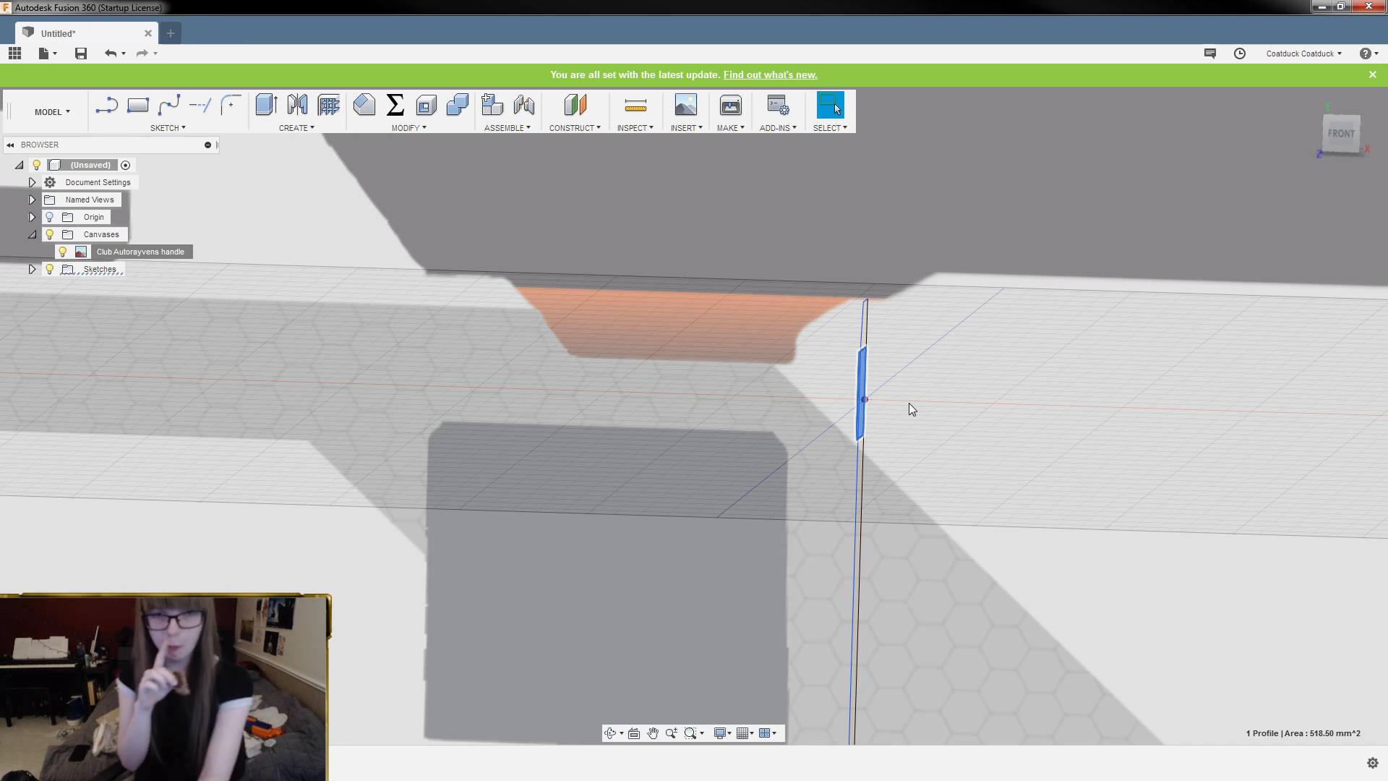
{"action": "mouse_move", "coordinate": [909, 402]}
{"action": "middle_mouse_down", "text": "shift"}
{"action": "mouse_move", "coordinate": [890, 403]}
{"action": "mouse_move", "coordinate": [908, 406]}
{"action": "middle_mouse_up", "text": "shift"}
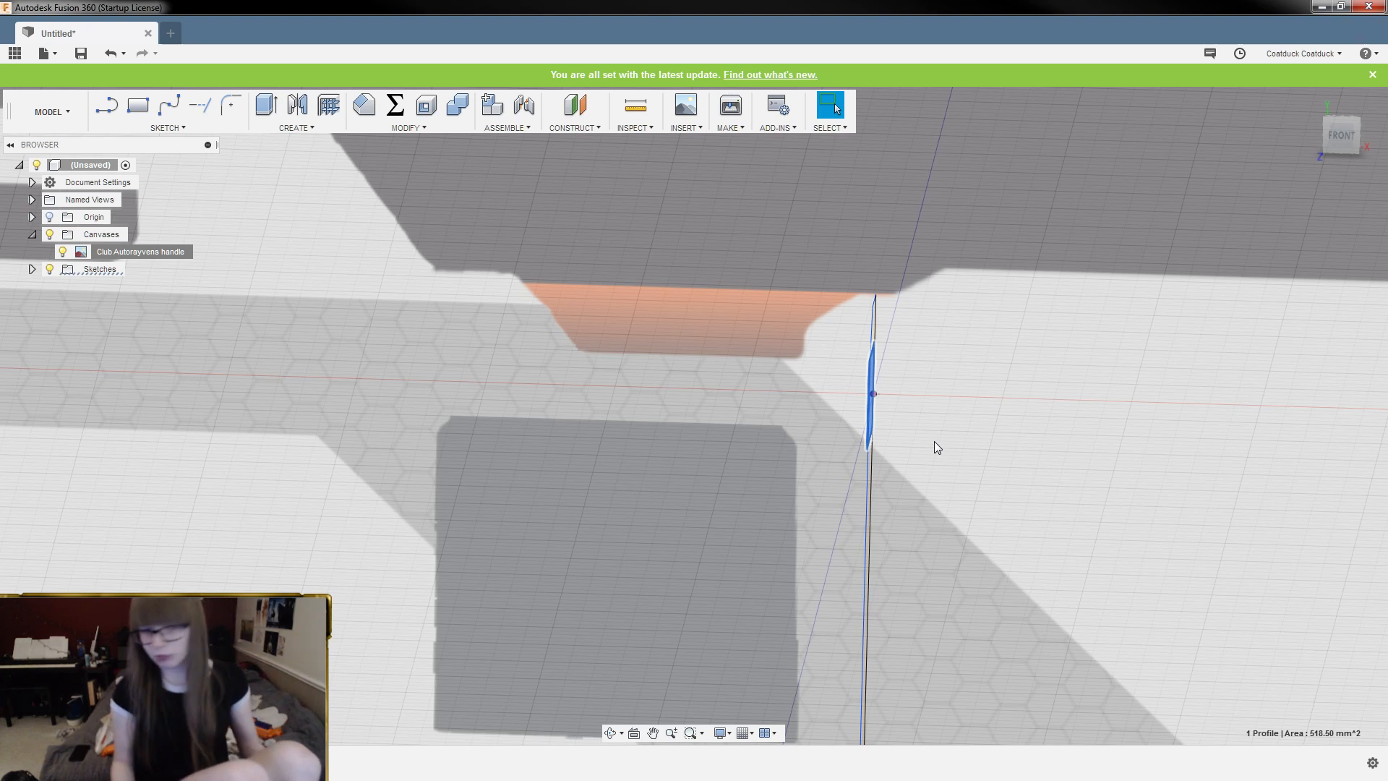
{"action": "middle_click_drag", "start_coordinate": [935, 442], "coordinate": [981, 444], "text": "shift"}
{"action": "key", "text": "e"}
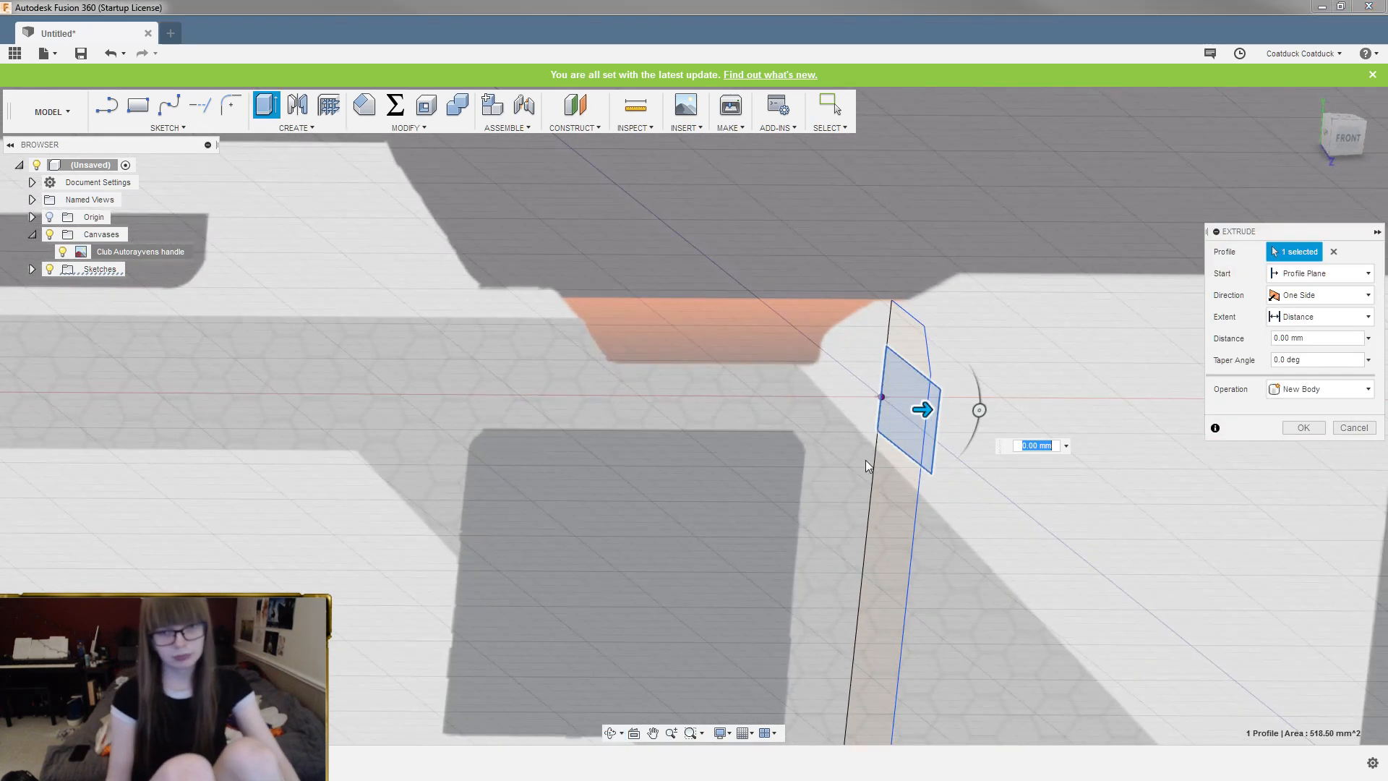
{"action": "scroll", "coordinate": [868, 448], "scroll_direction": "down", "scroll_amount": 4}
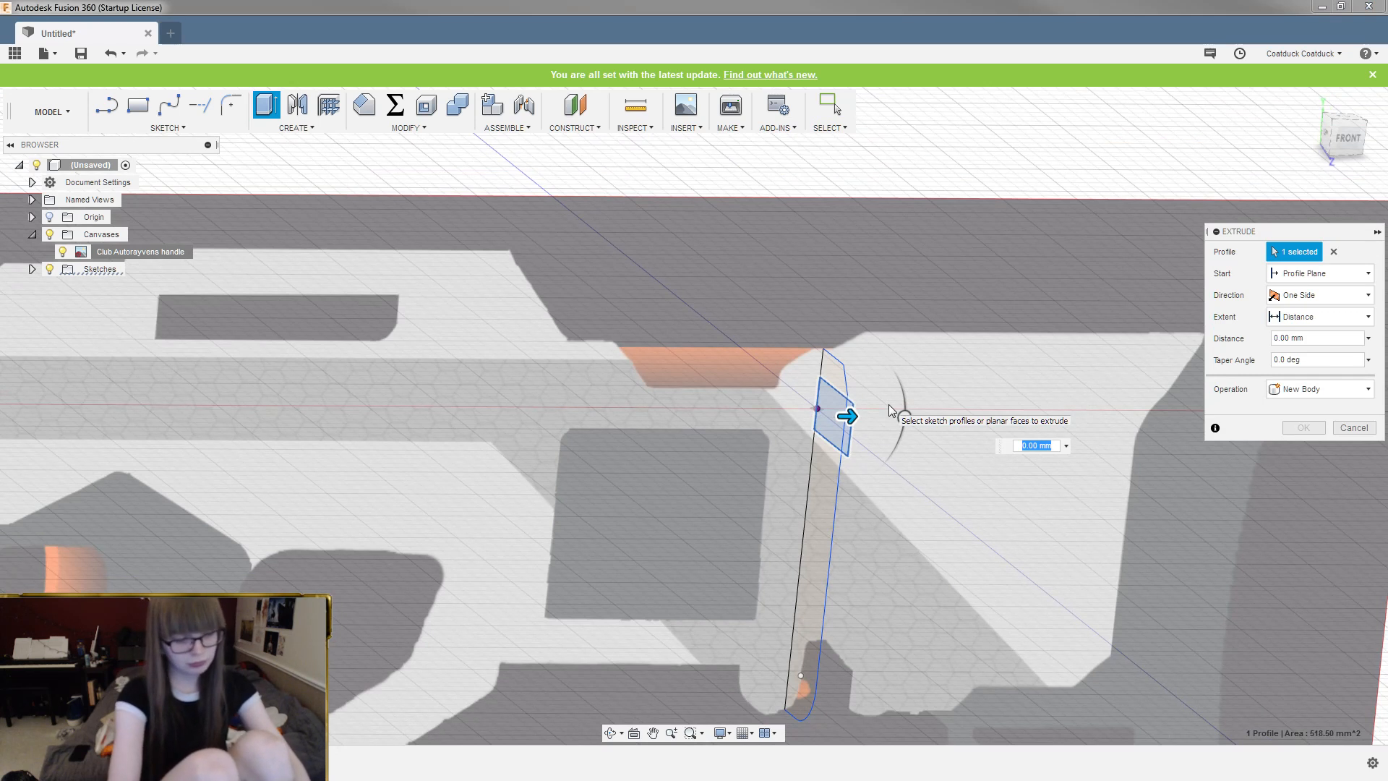
{"action": "type", "text": "82"}
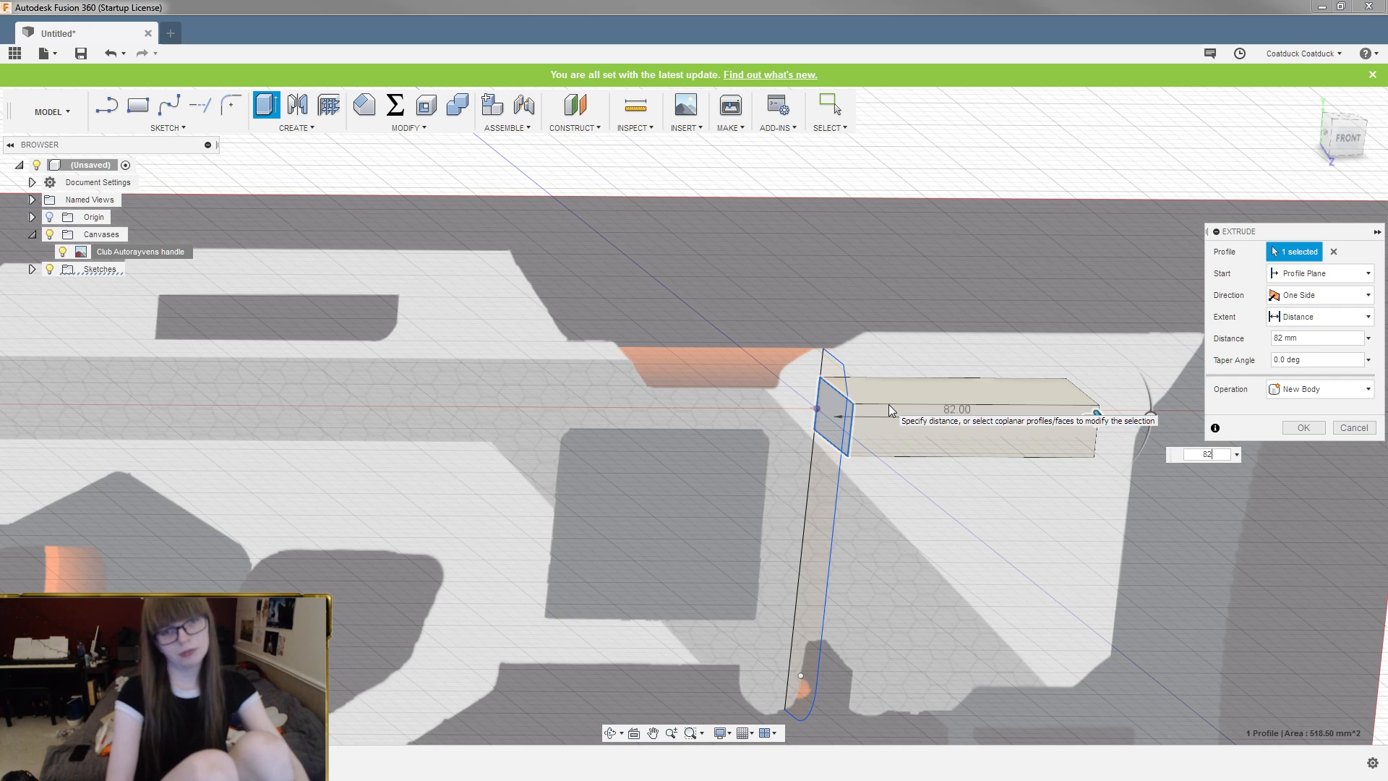
{"action": "key", "text": "Return"}
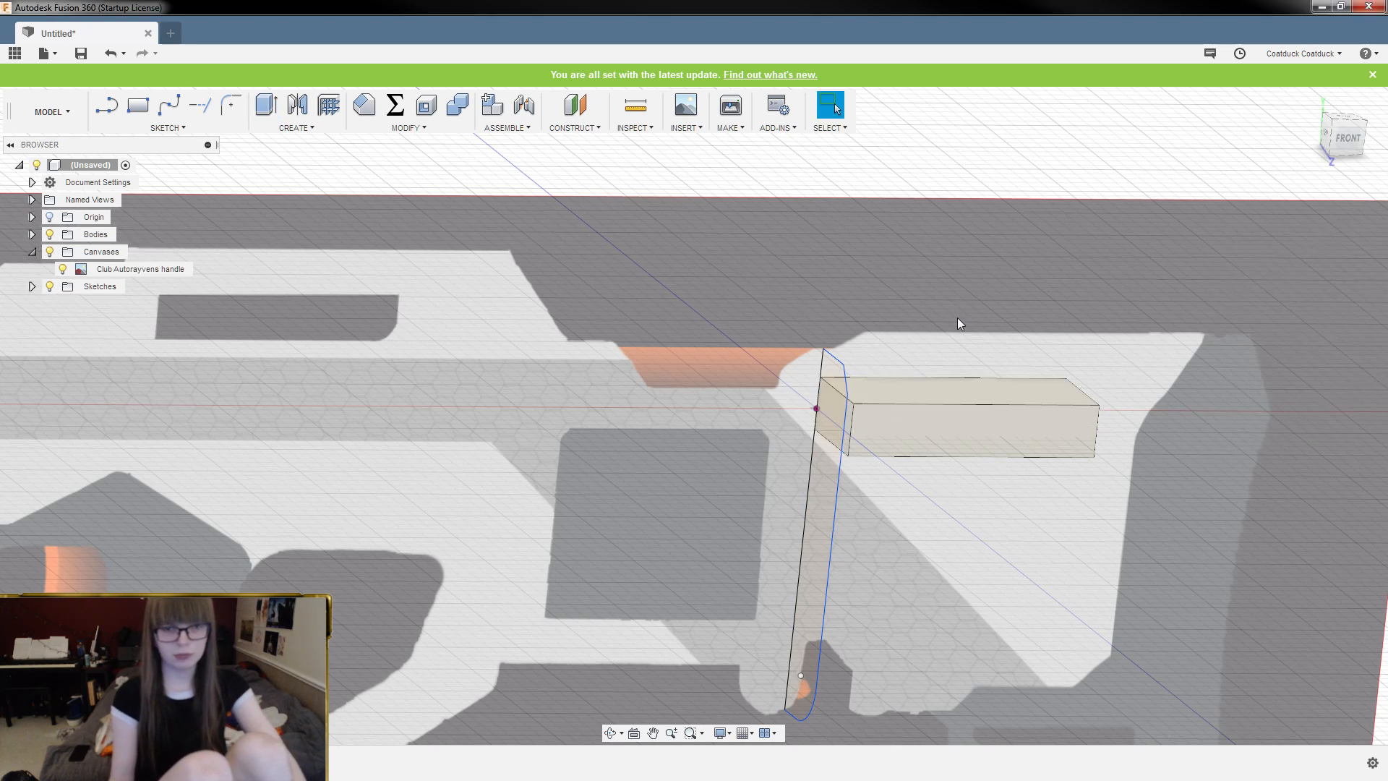
Inspect the extruded block's size and position against the blaster canvas from several angles
{"action": "middle_click_drag", "start_coordinate": [958, 318], "coordinate": [933, 352], "text": "shift"}
{"action": "scroll", "coordinate": [986, 358], "scroll_direction": "up", "scroll_amount": 3}
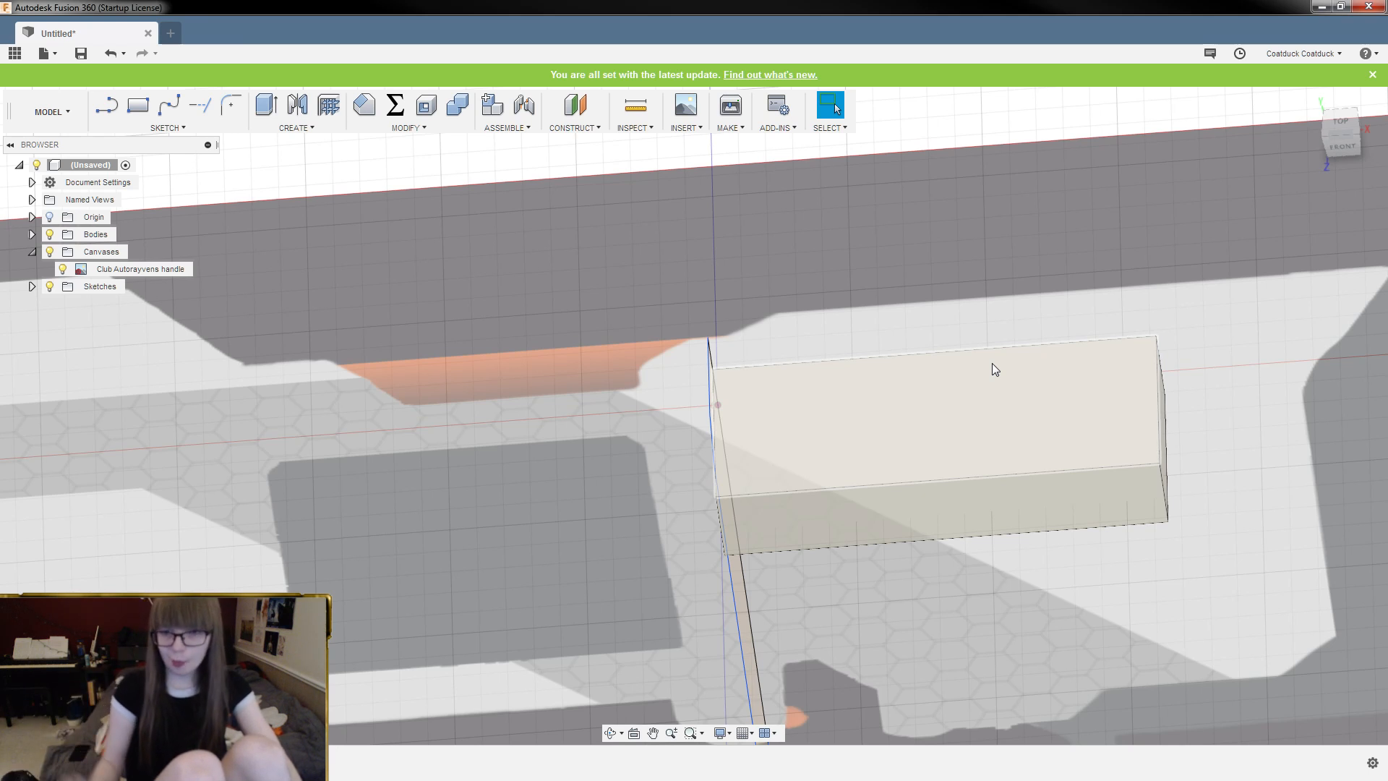
{"action": "middle_click_drag", "start_coordinate": [1013, 465], "coordinate": [976, 355], "text": "shift"}
{"action": "left_click_drag", "start_coordinate": [976, 355], "coordinate": [913, 379], "text": "shift"}
{"action": "scroll", "coordinate": [913, 379], "scroll_direction": "down", "scroll_amount": 3}
{"action": "middle_click_drag", "start_coordinate": [914, 379], "coordinate": [981, 408], "text": "shift"}
{"action": "scroll", "coordinate": [853, 440], "scroll_direction": "up", "scroll_amount": 3}
{"action": "middle_click_drag", "start_coordinate": [853, 443], "coordinate": [864, 360], "text": "shift"}
{"action": "scroll", "coordinate": [844, 369], "scroll_direction": "down", "scroll_amount": 3}
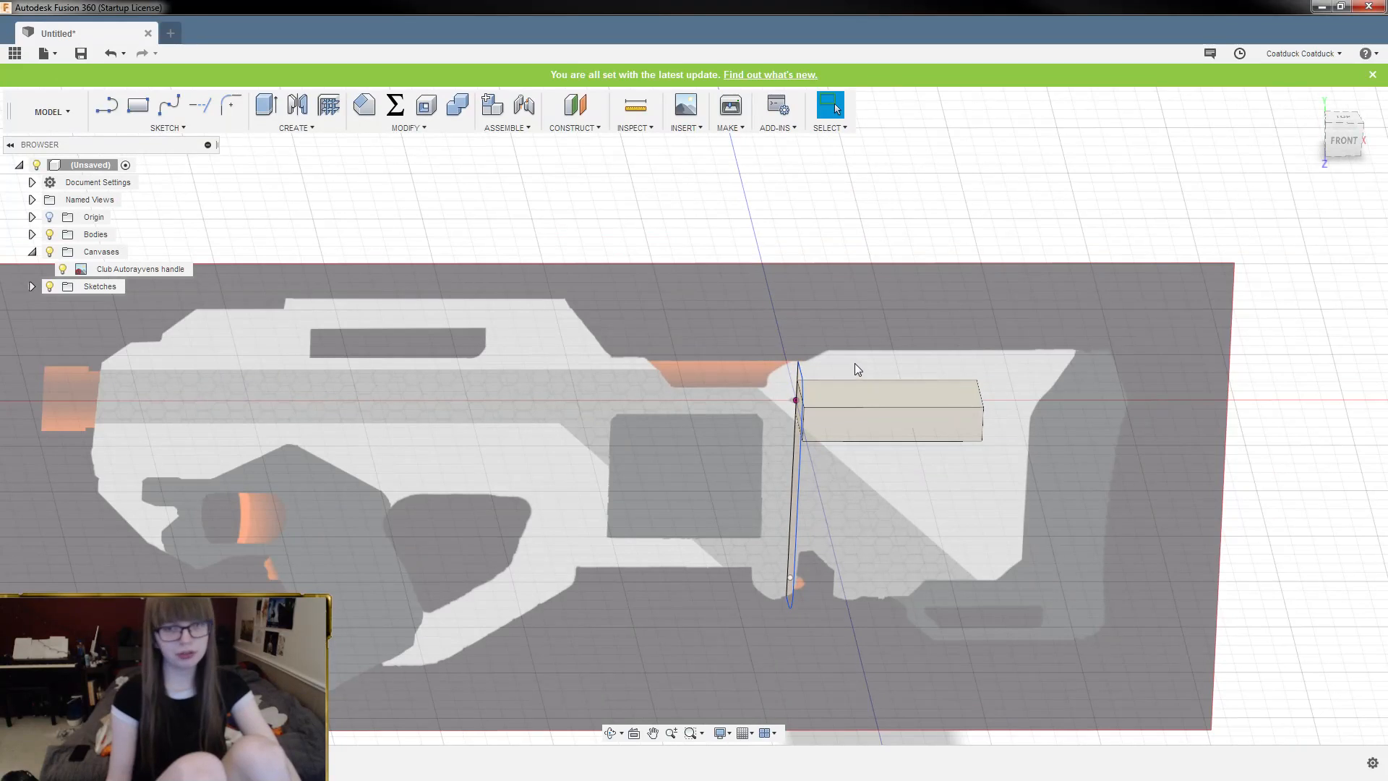
Hide the layout grid and check the extruded block against the canvas from the front
{"action": "left_click", "coordinate": [750, 735]}
{"action": "left_click", "coordinate": [748, 640]}
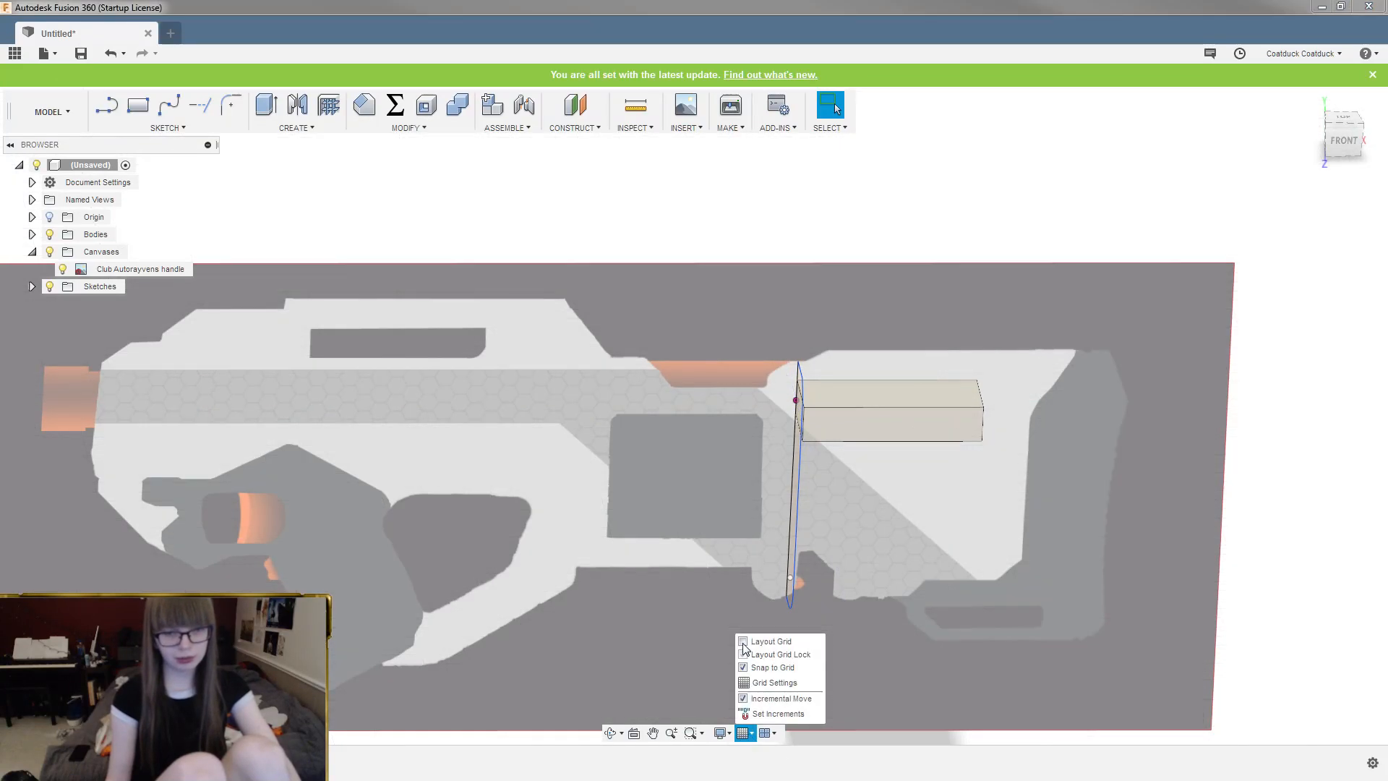
{"action": "mouse_move", "coordinate": [1051, 576]}
{"action": "middle_mouse_down", "text": "shift"}
{"action": "mouse_move", "coordinate": [1066, 506]}
{"action": "mouse_move", "coordinate": [1109, 509]}
{"action": "mouse_move", "coordinate": [961, 420]}
{"action": "middle_mouse_up", "text": "shift"}
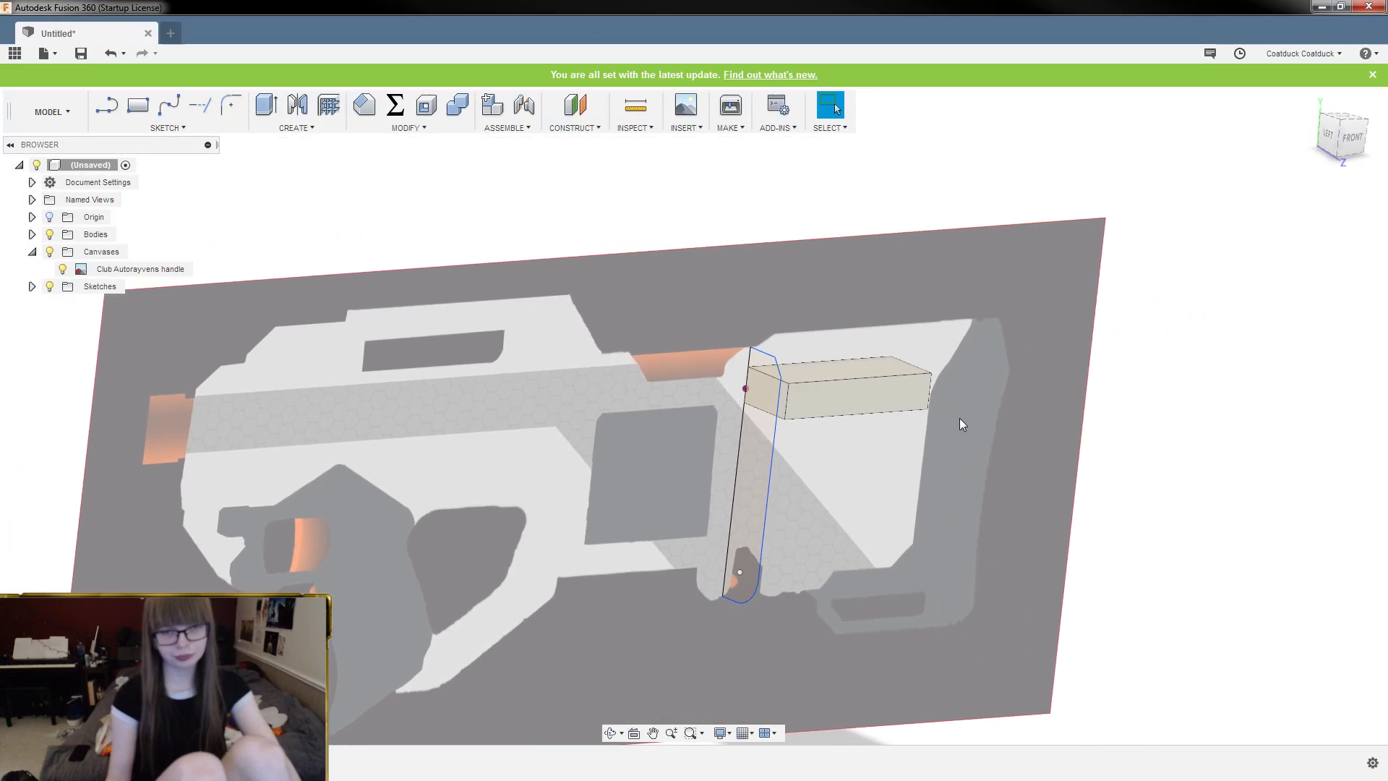
{"action": "scroll", "coordinate": [883, 384], "scroll_direction": "up", "scroll_amount": 5}
{"action": "middle_click_drag", "start_coordinate": [781, 332], "coordinate": [754, 305], "text": "shift"}
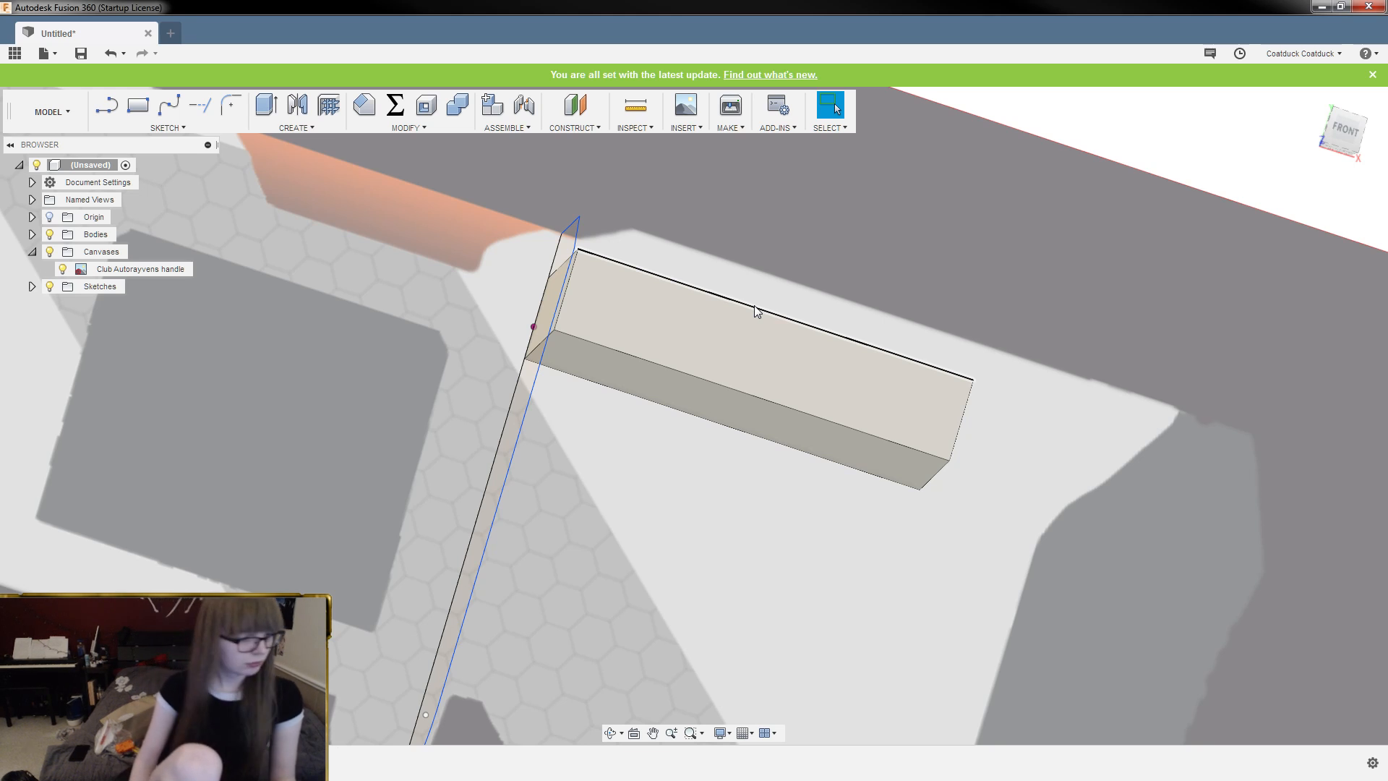
{"action": "middle_click_drag", "start_coordinate": [871, 292], "coordinate": [847, 301], "text": "shift"}
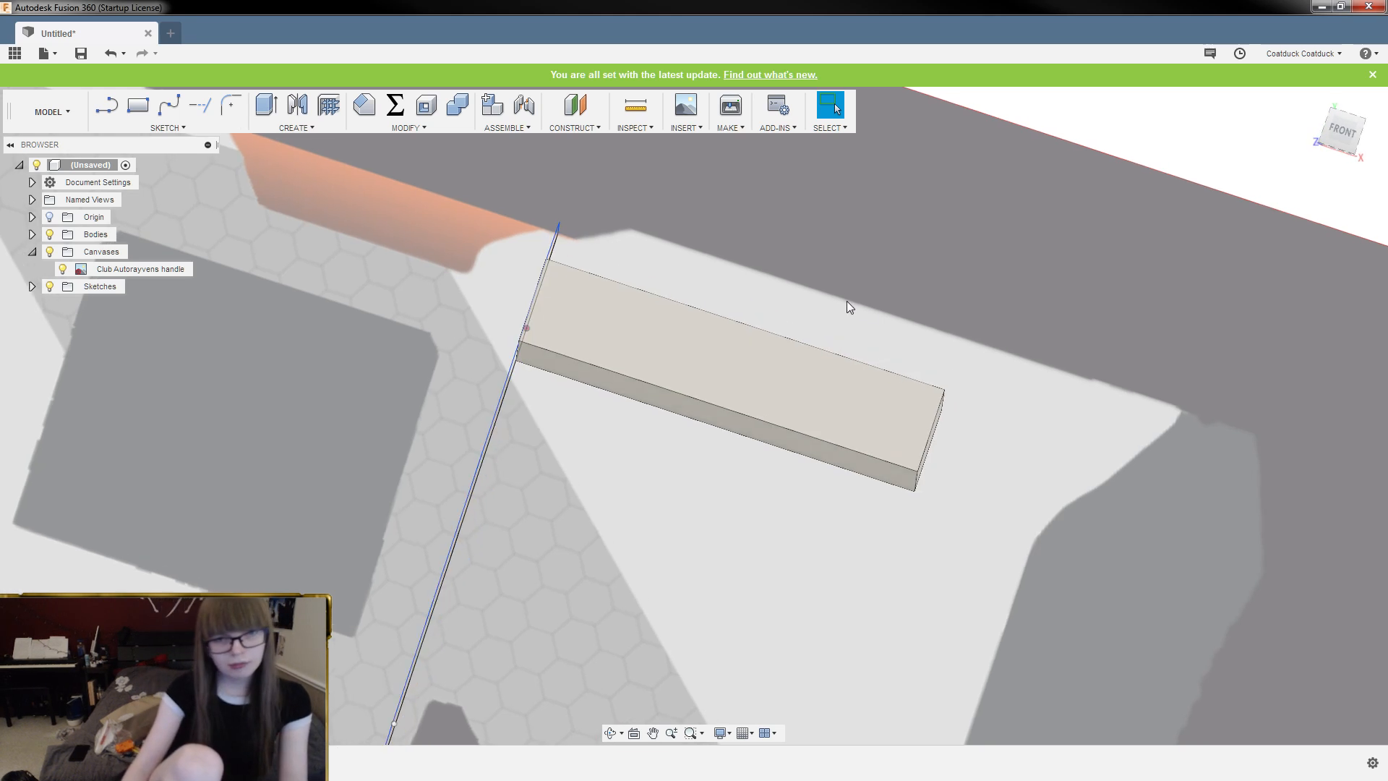
{"action": "left_click", "coordinate": [1338, 124]}
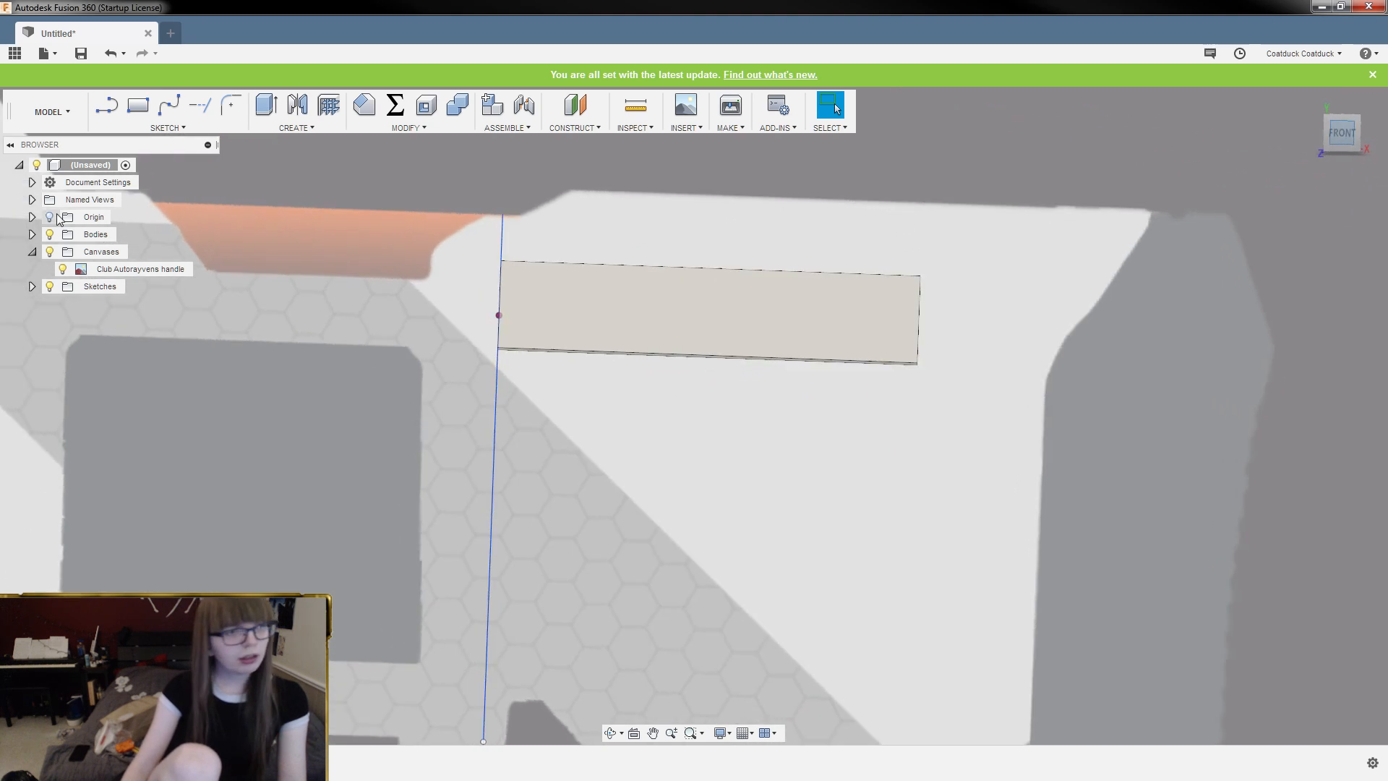
Hide the canvases and sketch a line on the block's front face from its outer upper corner down to the end edge's midpoint
{"action": "scroll", "coordinate": [753, 220], "scroll_direction": "up", "scroll_amount": 3}
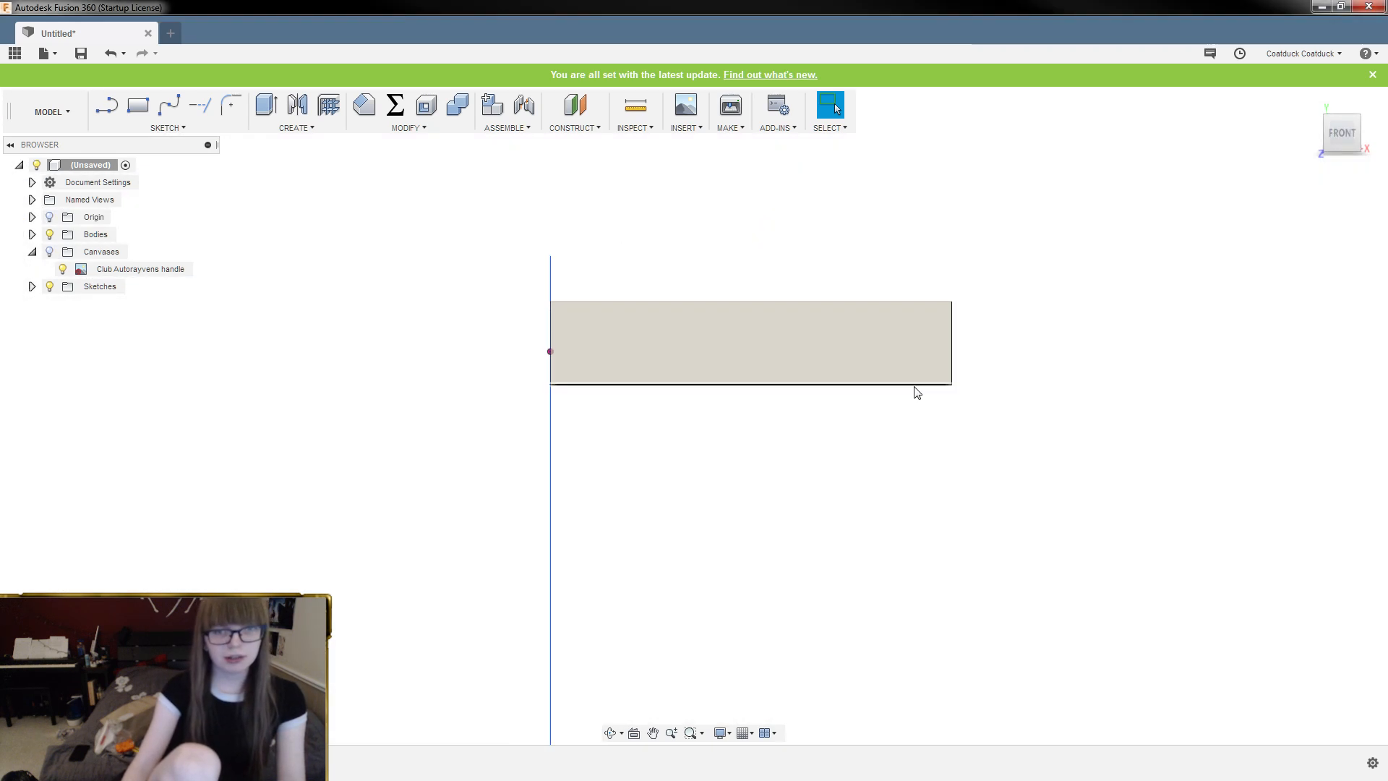
{"action": "left_click", "coordinate": [885, 363]}
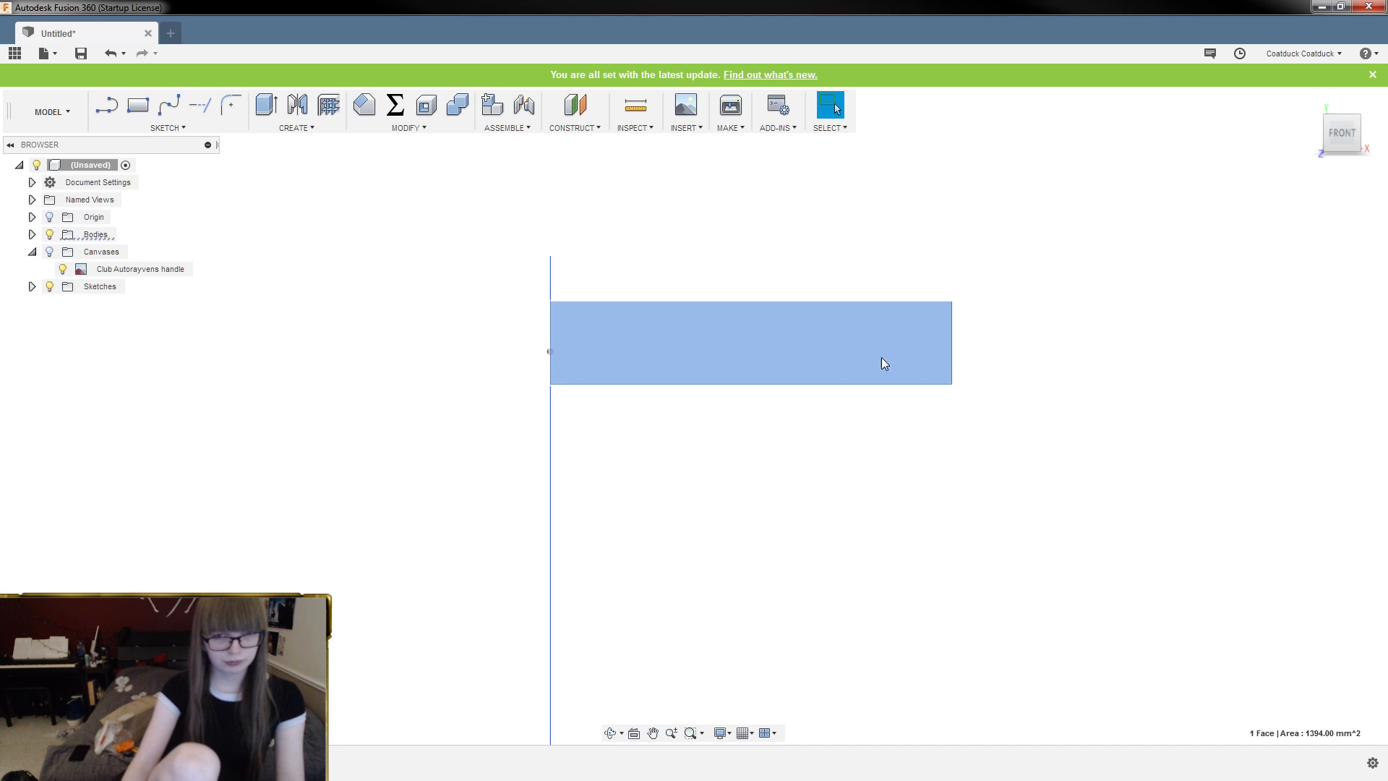
{"action": "key", "text": "l"}
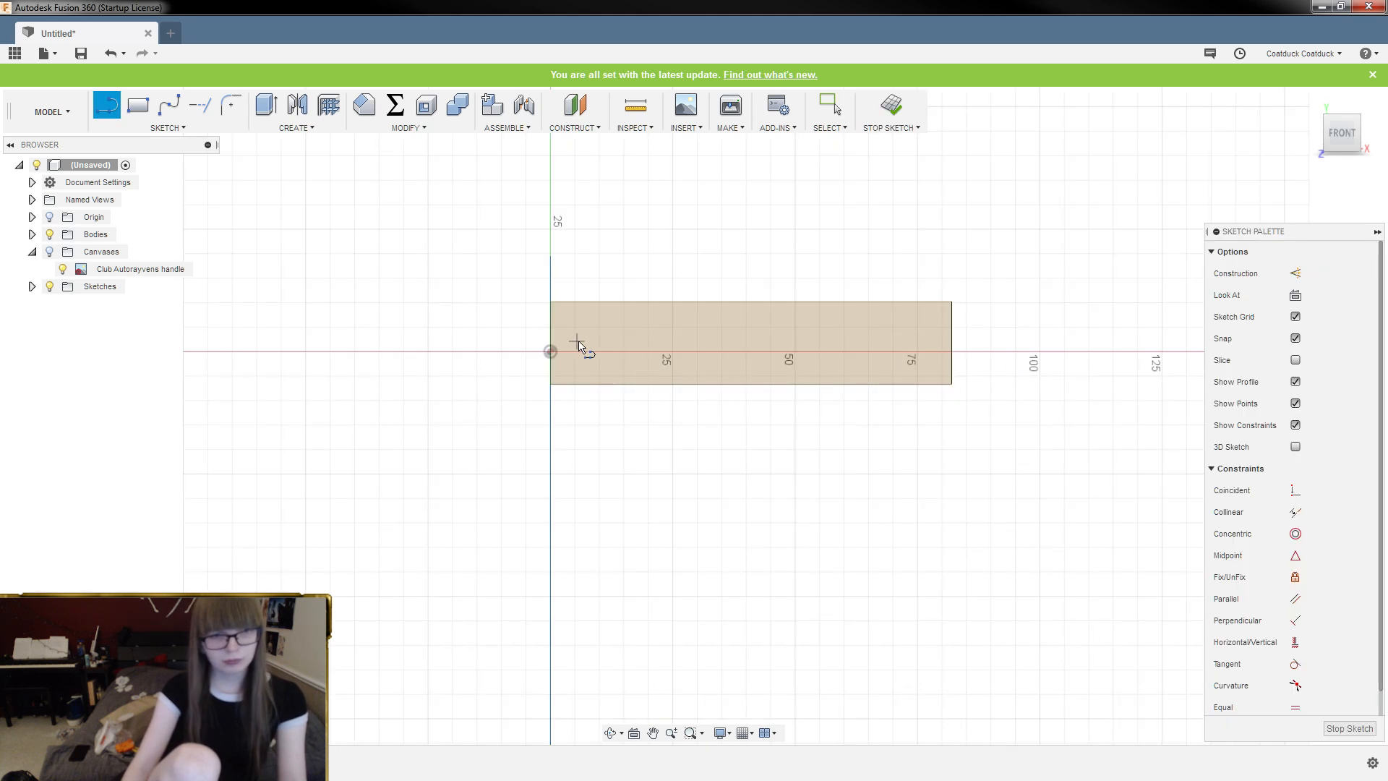
{"action": "left_click", "coordinate": [550, 351]}
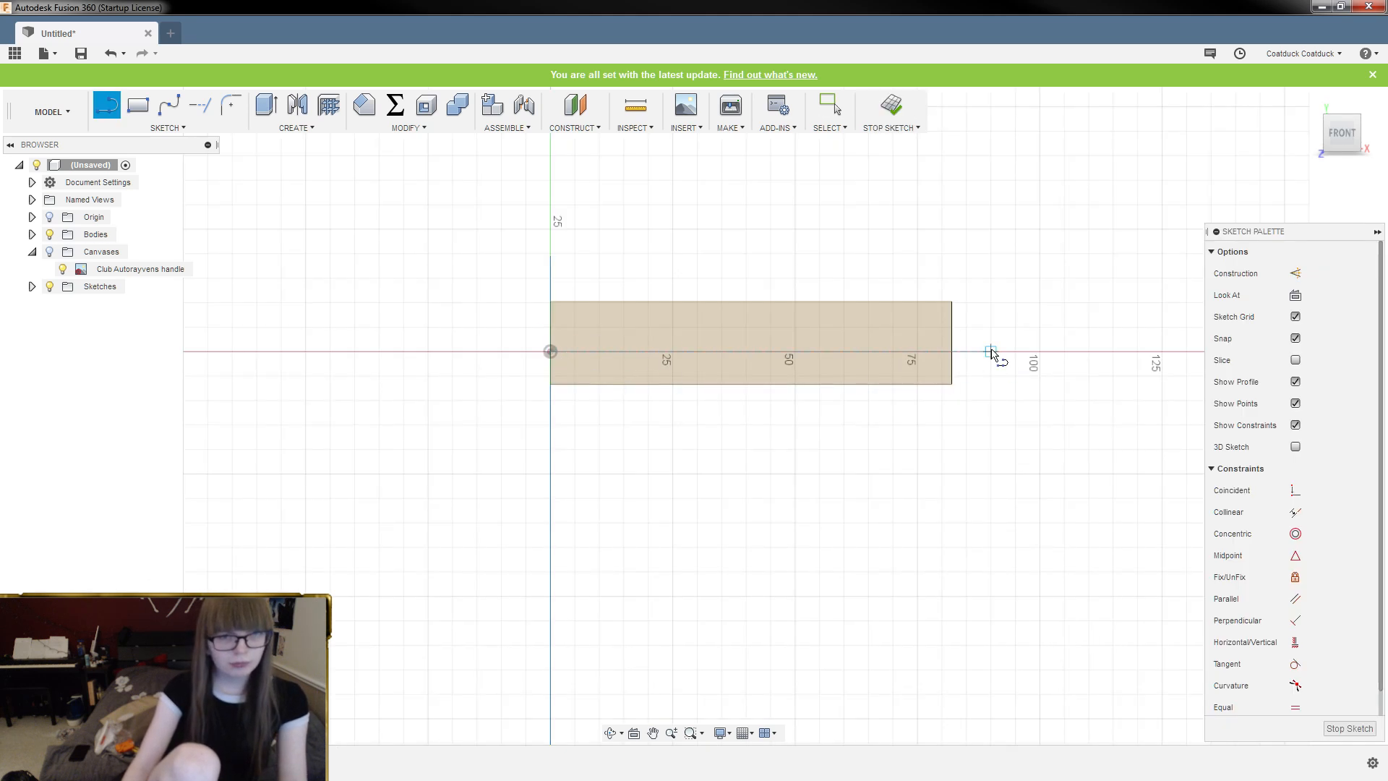
{"action": "left_click", "coordinate": [951, 304]}
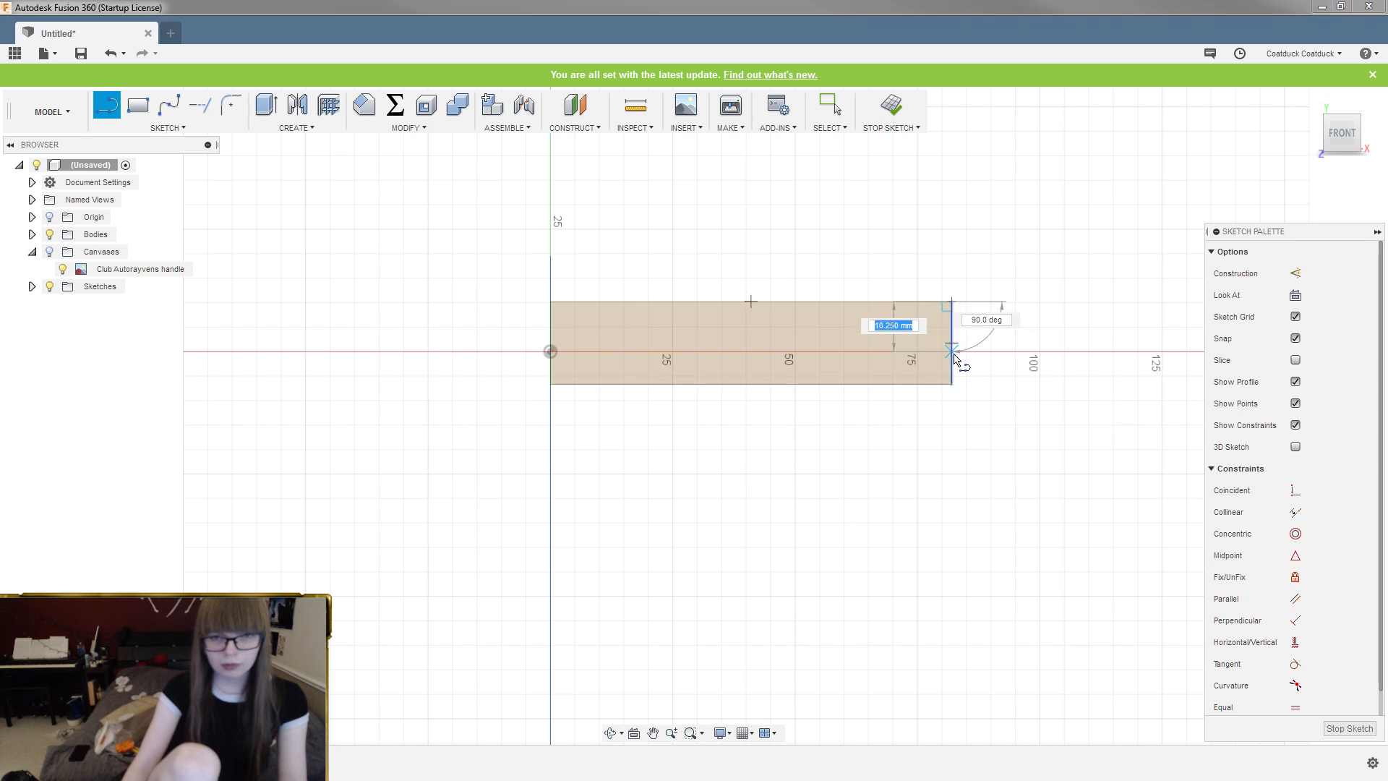
{"action": "scroll", "coordinate": [955, 348], "scroll_direction": "up", "scroll_amount": 5}
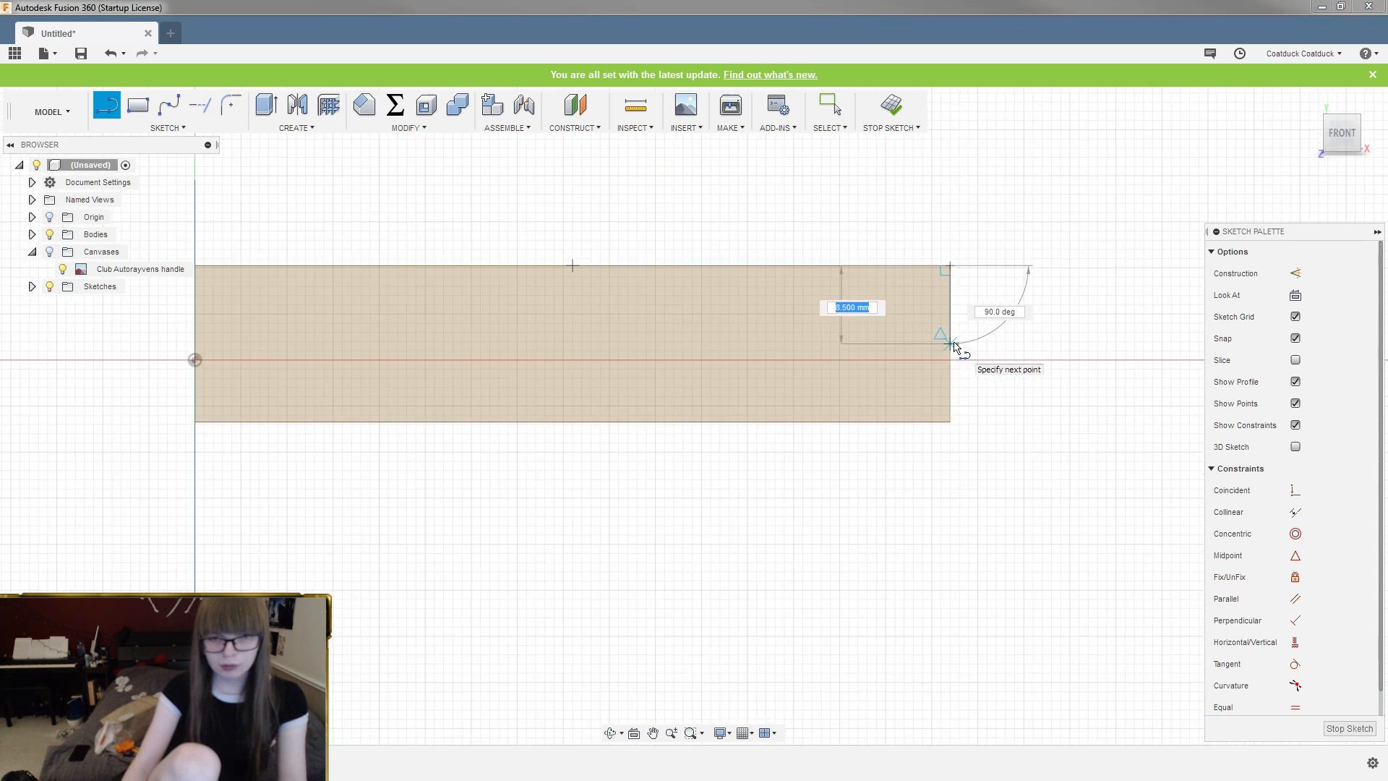
{"action": "scroll", "coordinate": [889, 335], "scroll_direction": "down", "scroll_amount": 2}
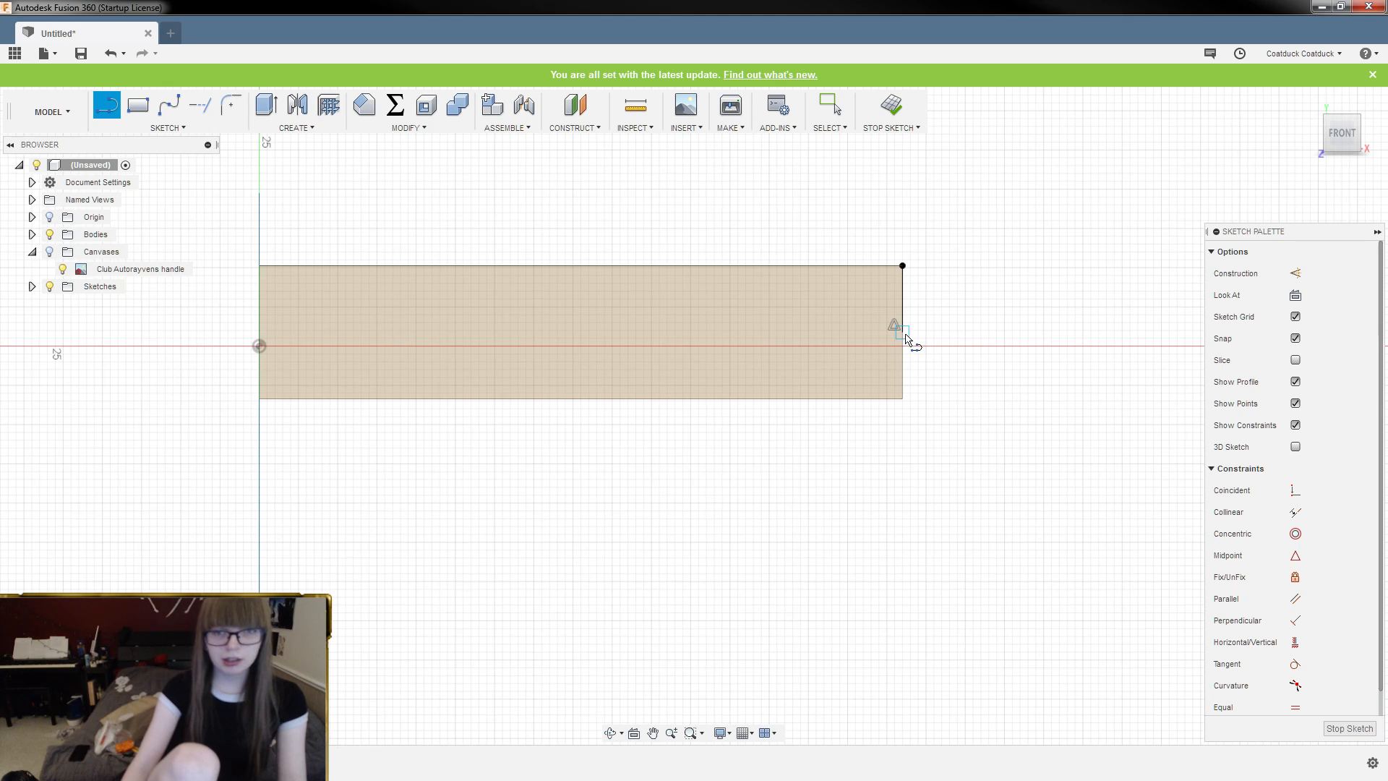
{"action": "scroll", "coordinate": [908, 337], "scroll_direction": "down", "scroll_amount": 2}
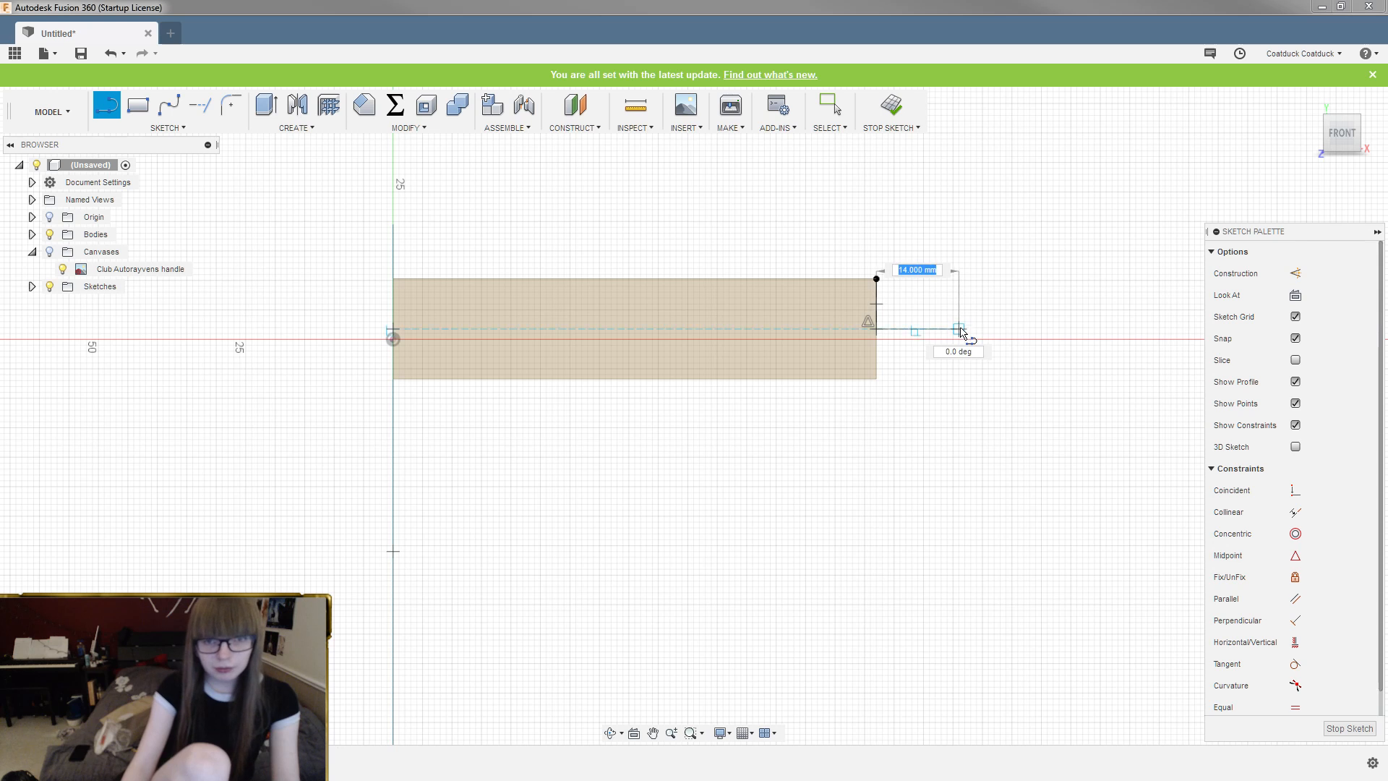
Continue the profile 14 mm outward, 21 mm down and 26.5 mm back, closing it straight up to the block's lower edge
{"action": "left_click_drag", "start_coordinate": [959, 329], "coordinate": [1013, 312]}
{"action": "scroll", "coordinate": [989, 343], "scroll_direction": "down", "scroll_amount": 1}
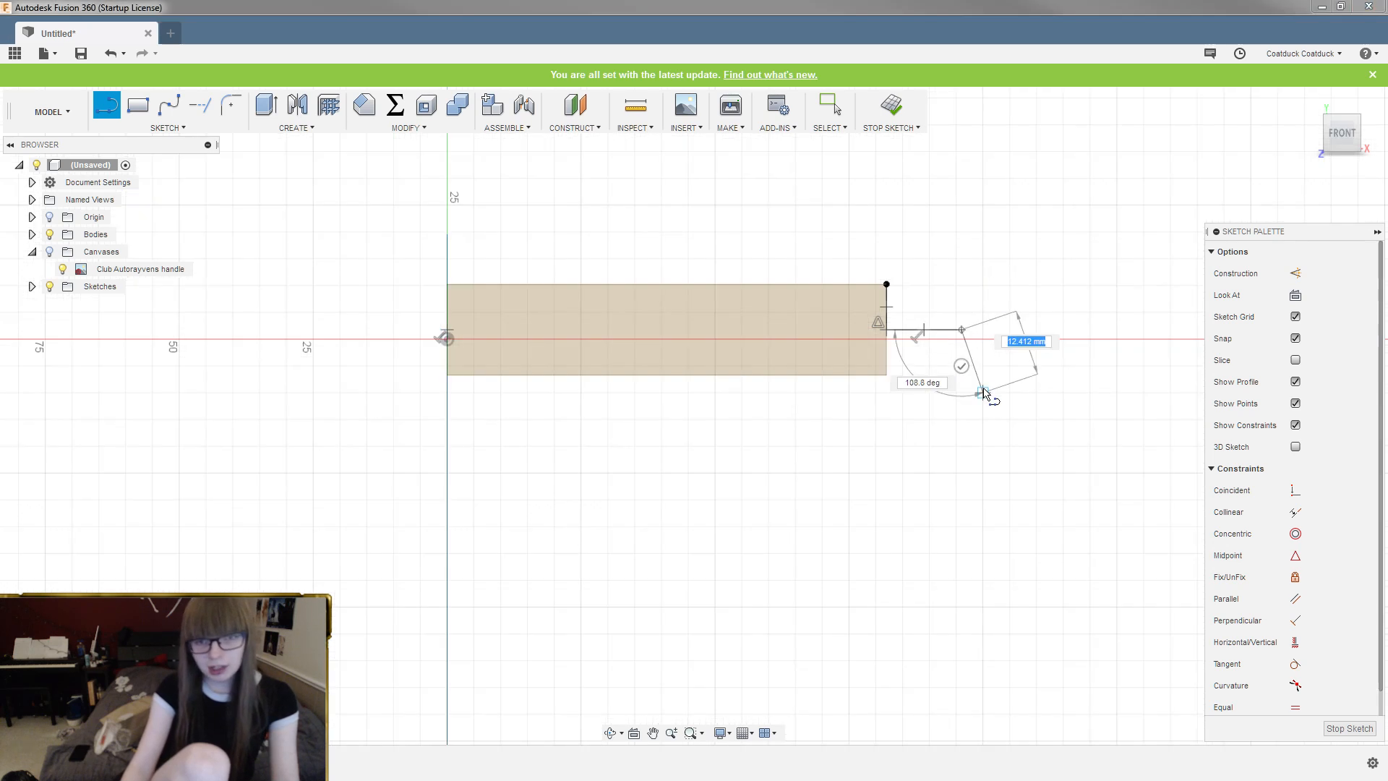
{"action": "scroll", "coordinate": [959, 389], "scroll_direction": "up", "scroll_amount": 4}
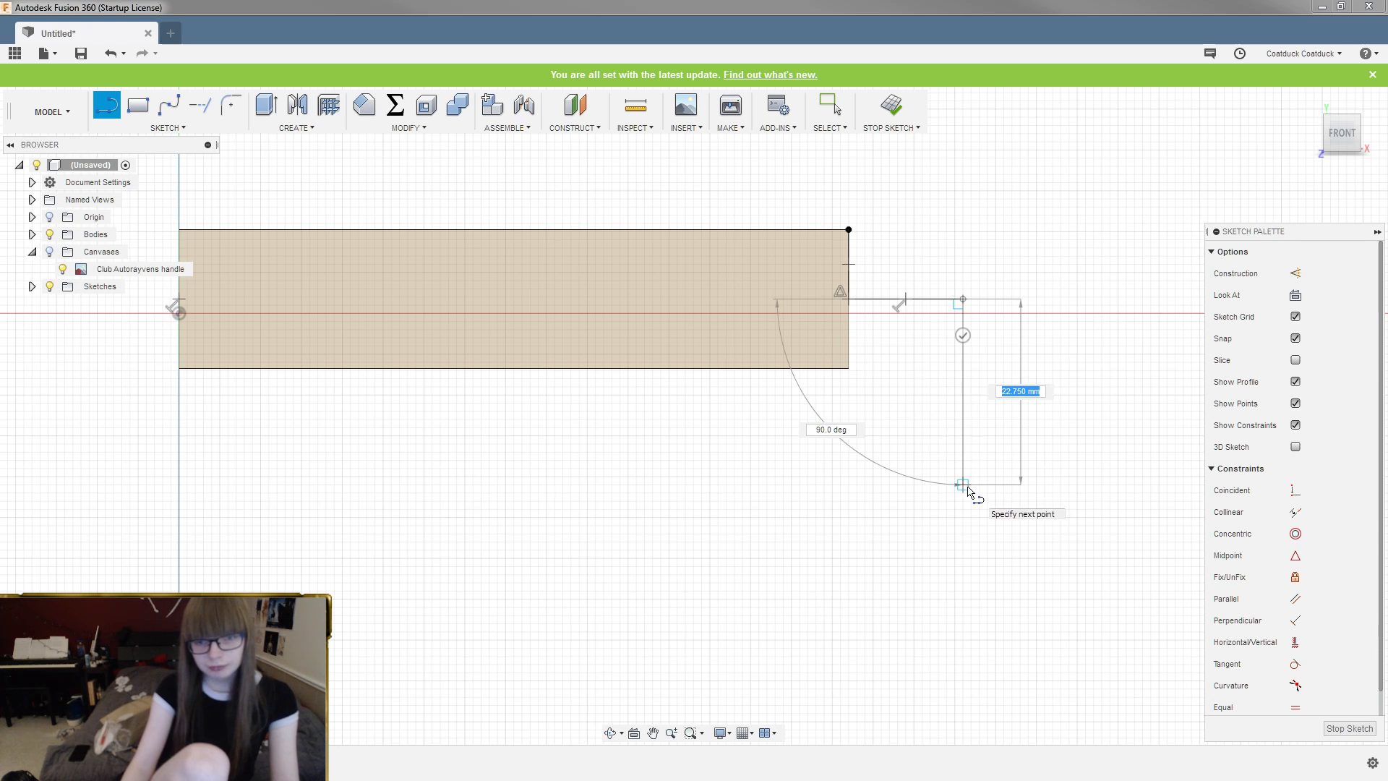
{"action": "type", "text": "21"}
{"action": "key", "text": "Return"}
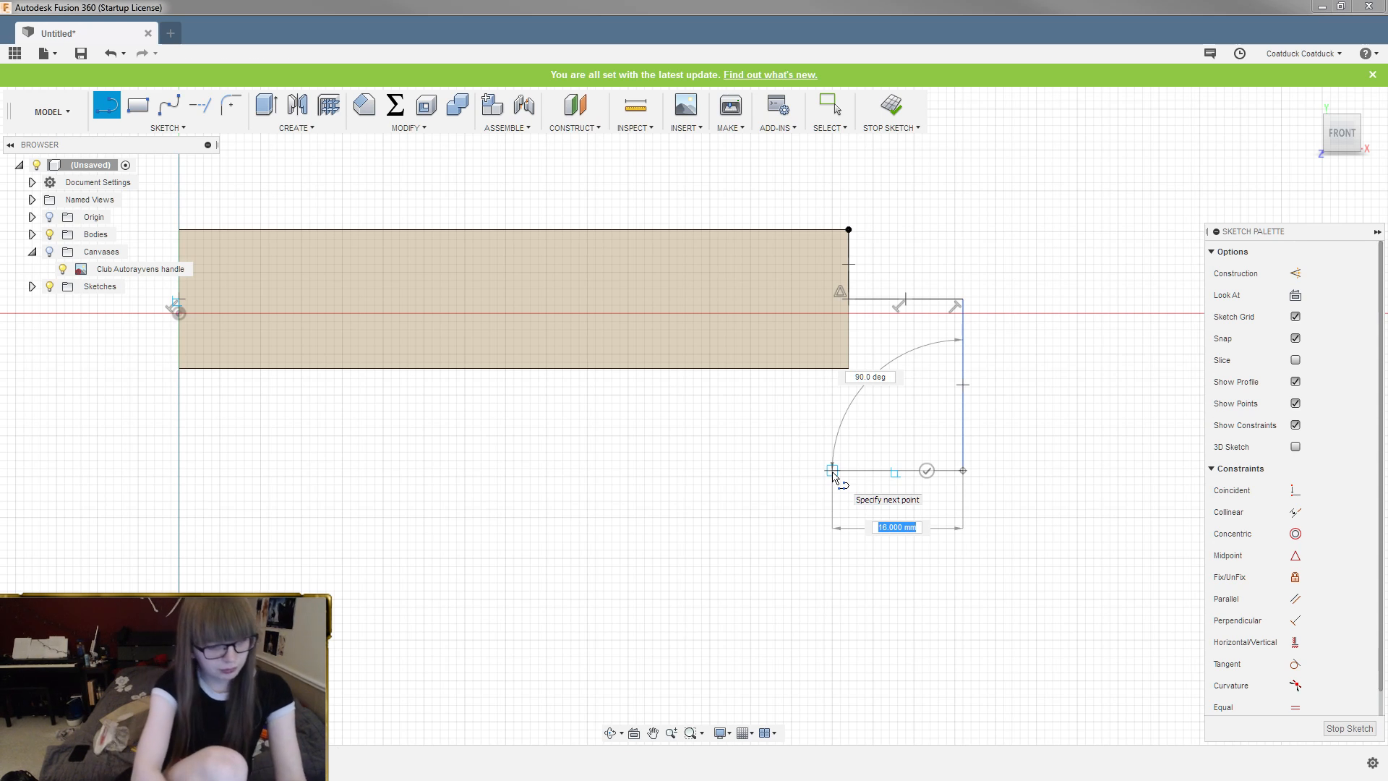
{"action": "type", "text": "26.5"}
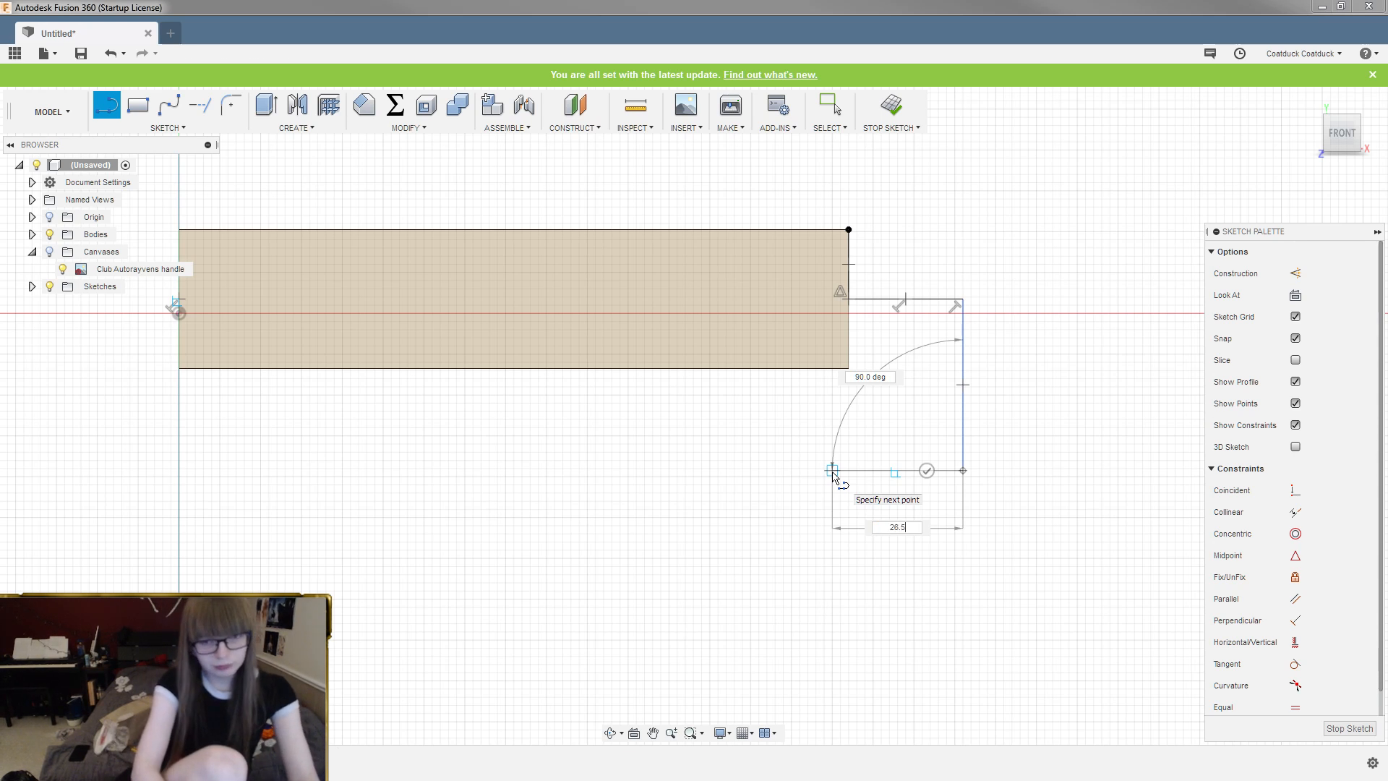
{"action": "key", "text": "Return"}
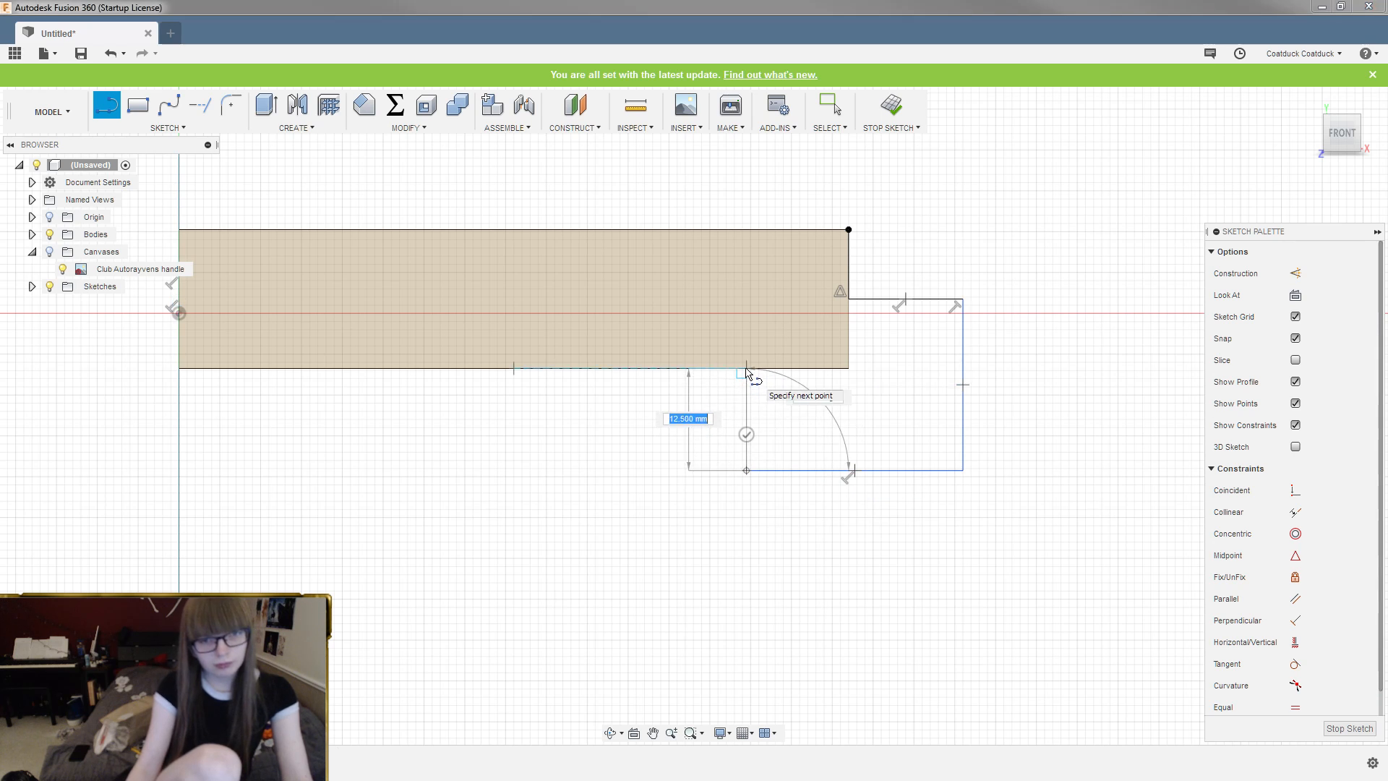
{"action": "left_click", "coordinate": [746, 369]}
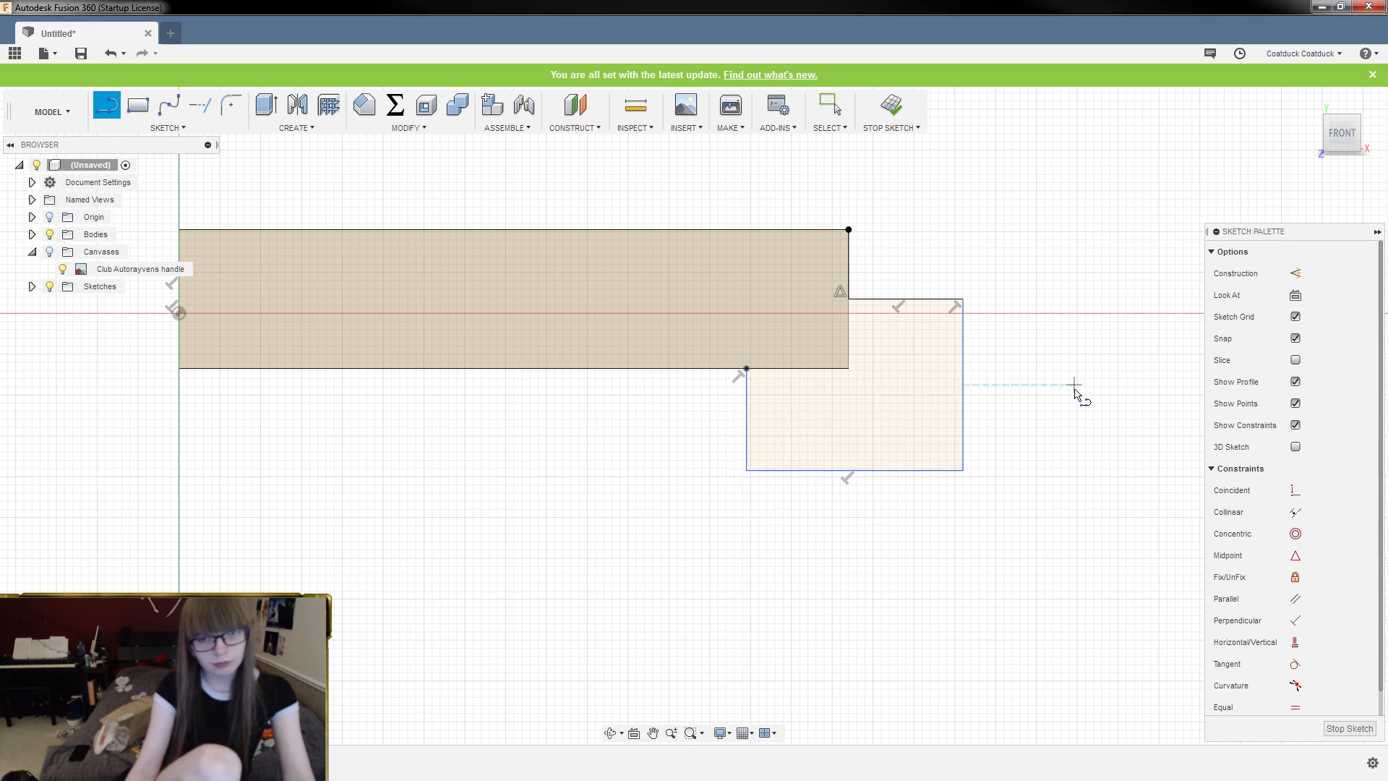
Draw a horizontal line inward from the midpoint of the profile's outer vertical edge to the middle of the profile's width
{"action": "scroll", "coordinate": [963, 383], "scroll_direction": "up", "scroll_amount": 3}
{"action": "key", "text": "Escape"}
{"action": "left_click", "coordinate": [964, 394]}
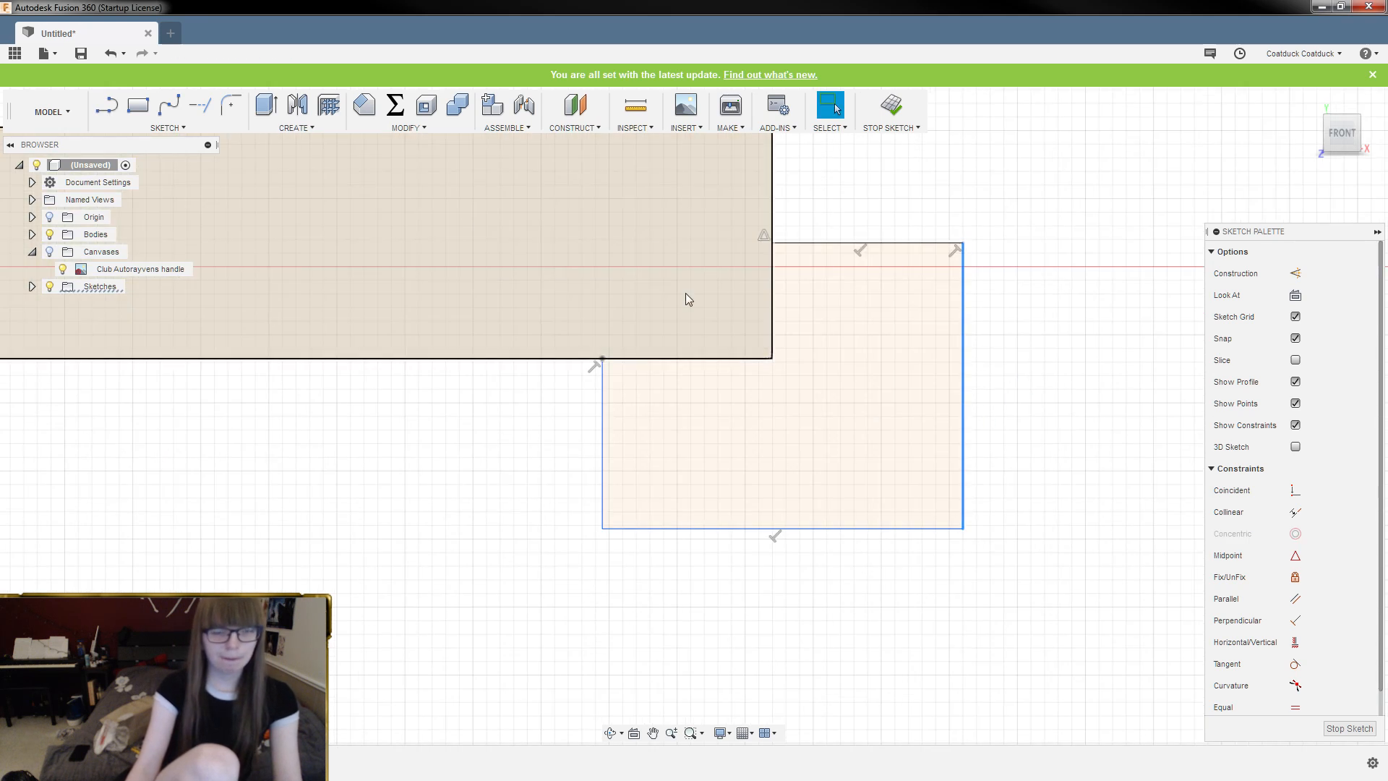
{"action": "left_click", "coordinate": [106, 107]}
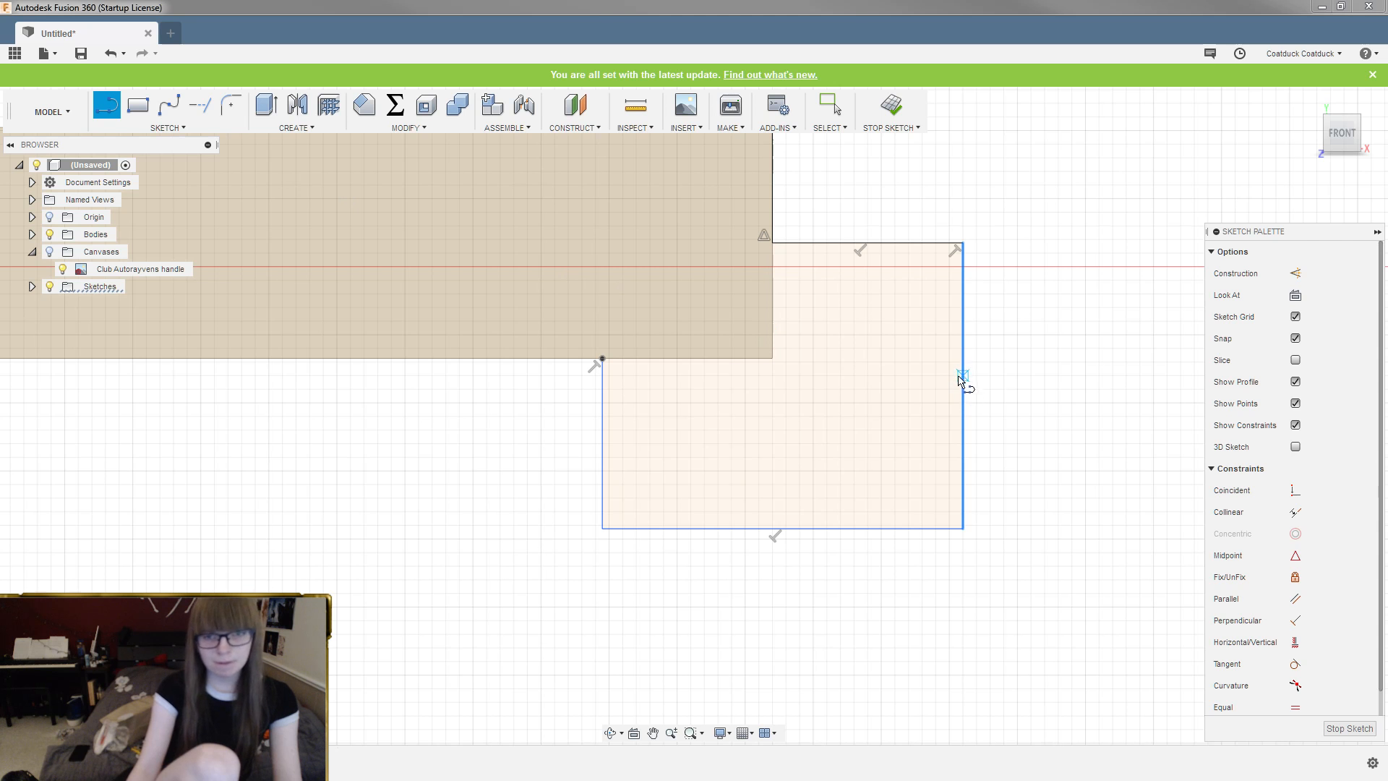
{"action": "left_click", "coordinate": [963, 390]}
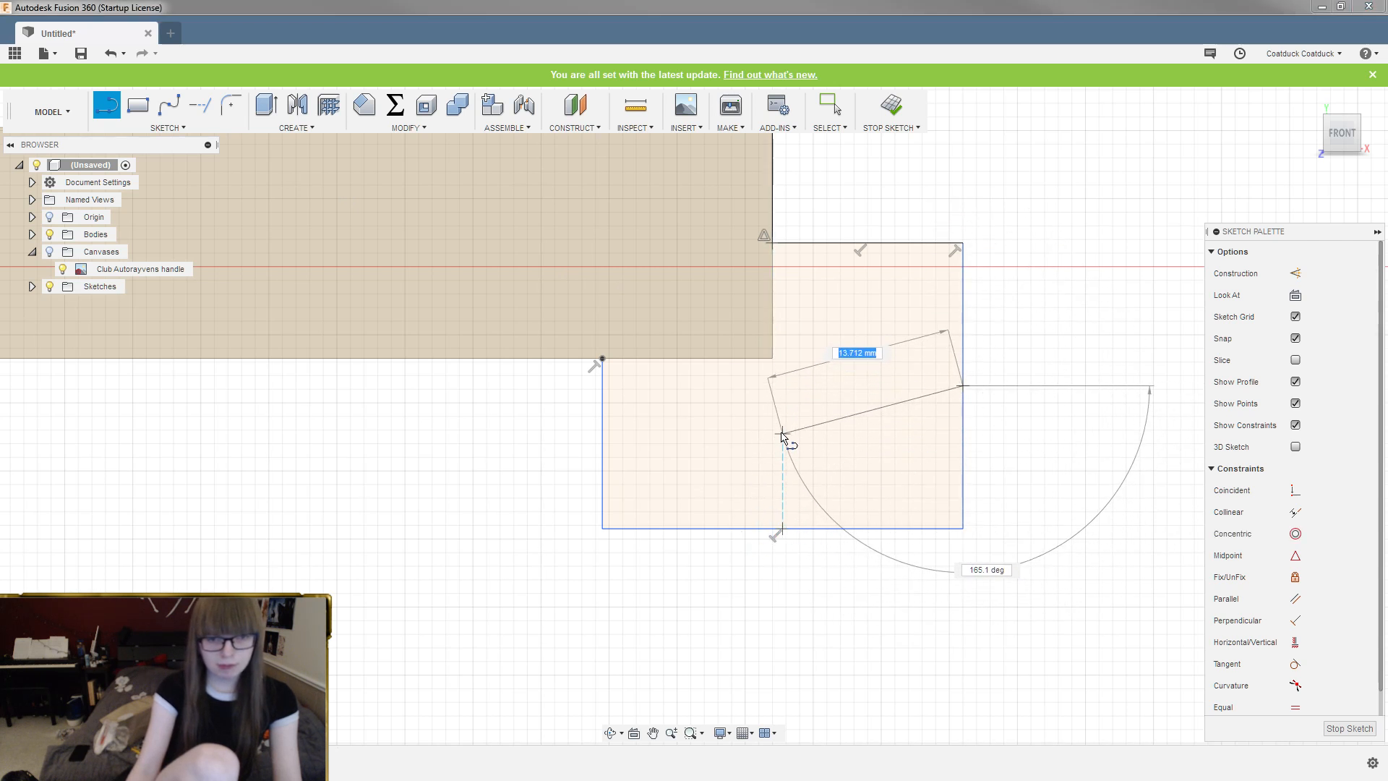
{"action": "left_click", "coordinate": [783, 388]}
{"action": "key", "text": "Escape"}
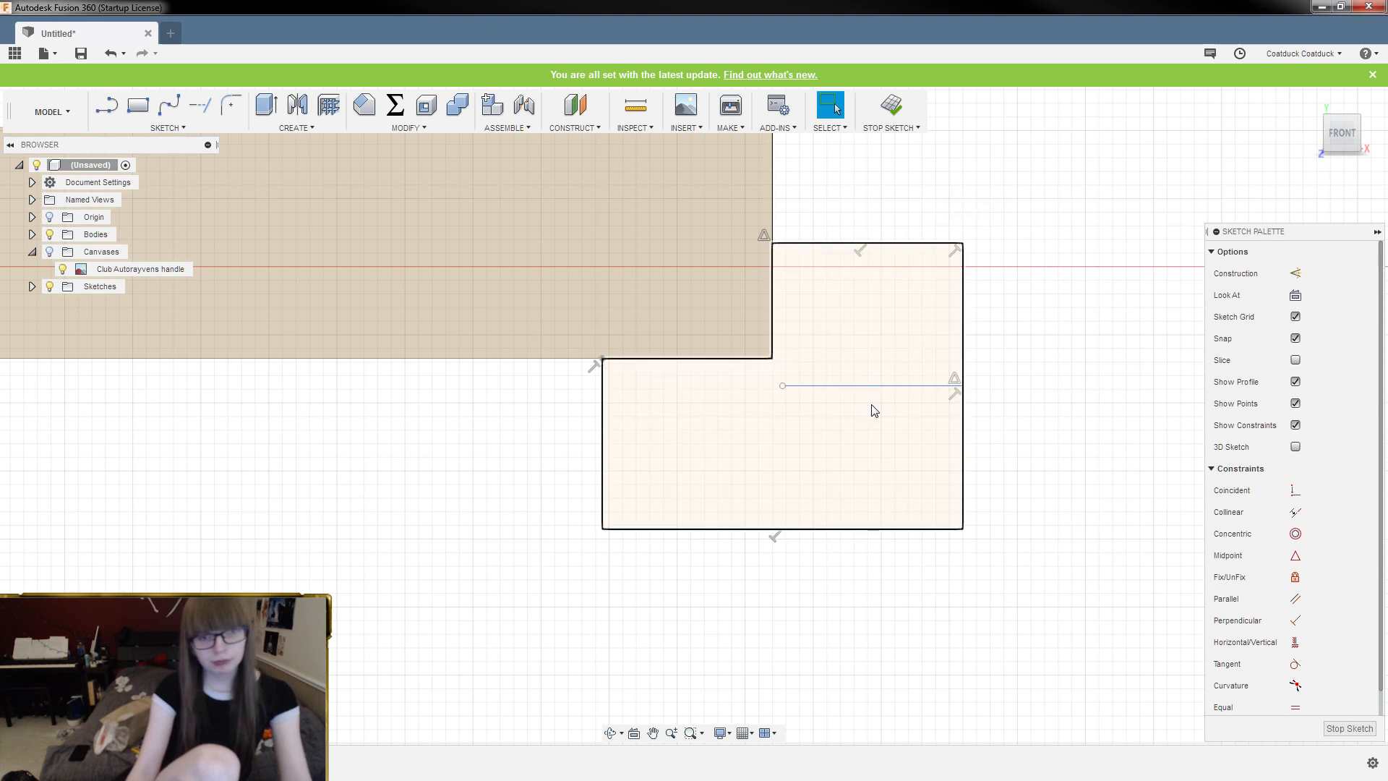
Sketch a circle centred on the horizontal line's inner end and reaching the profile's vertical side edges
{"action": "key", "text": "c"}
{"action": "left_click", "coordinate": [783, 386]}
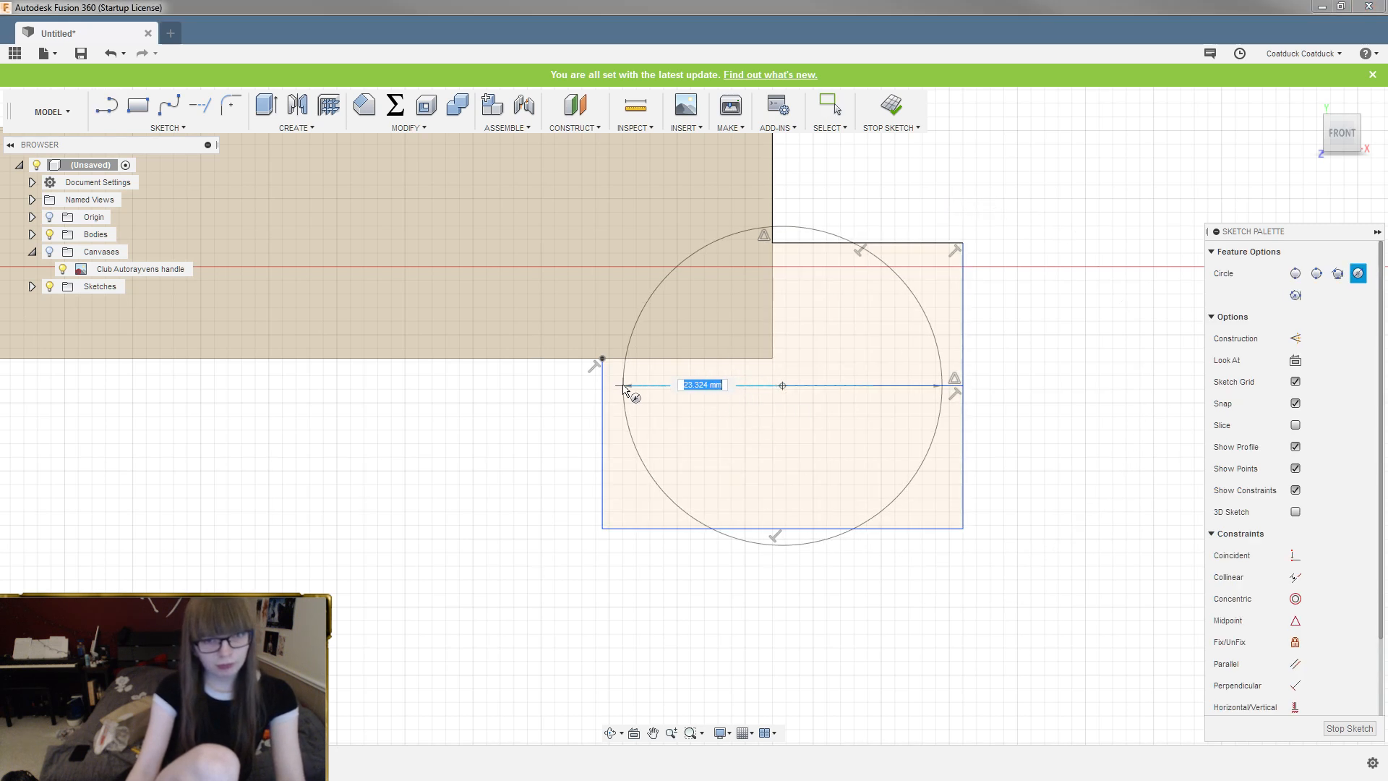
{"action": "left_click", "coordinate": [604, 391]}
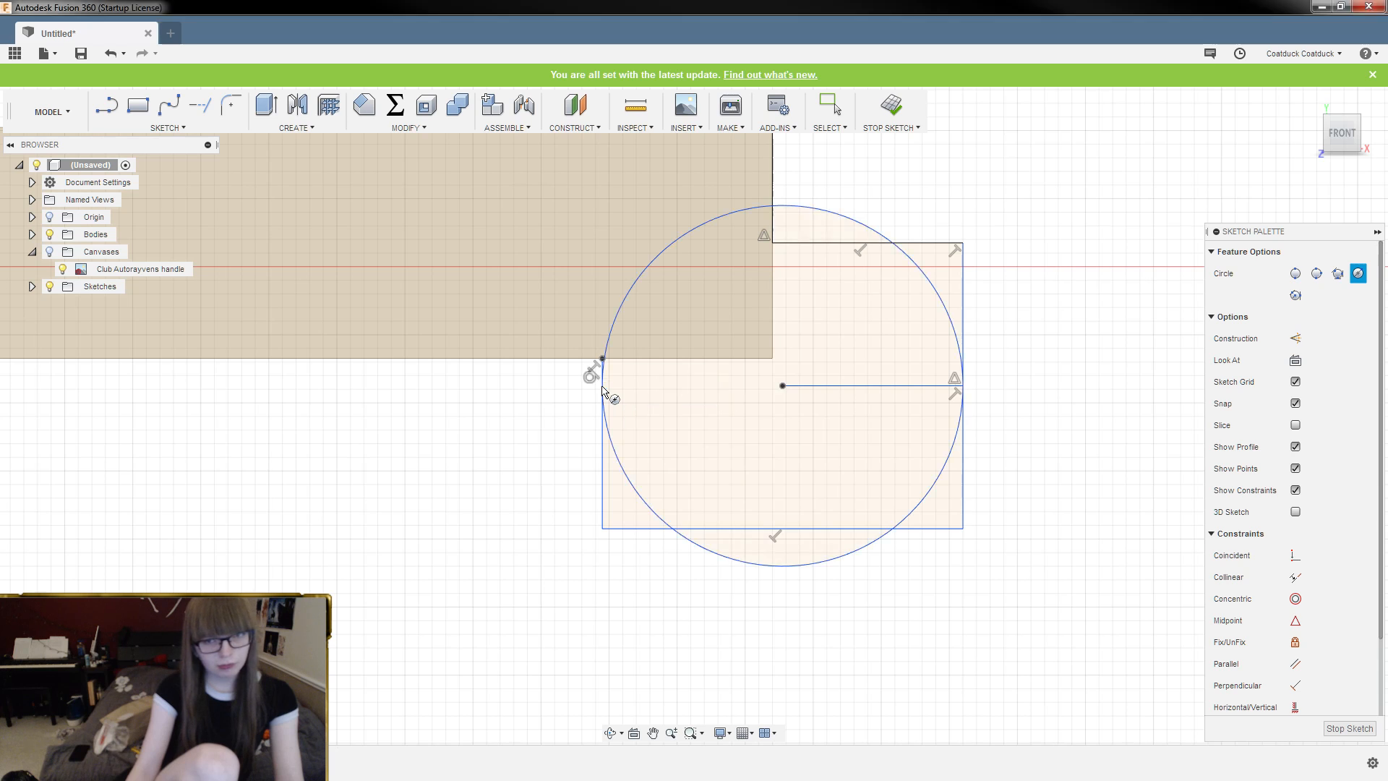
{"action": "key", "text": "Escape"}
Trim the circle below the profile's bottom edge, both ends of that edge and the outer end of the upper edge
{"action": "key", "text": "t"}
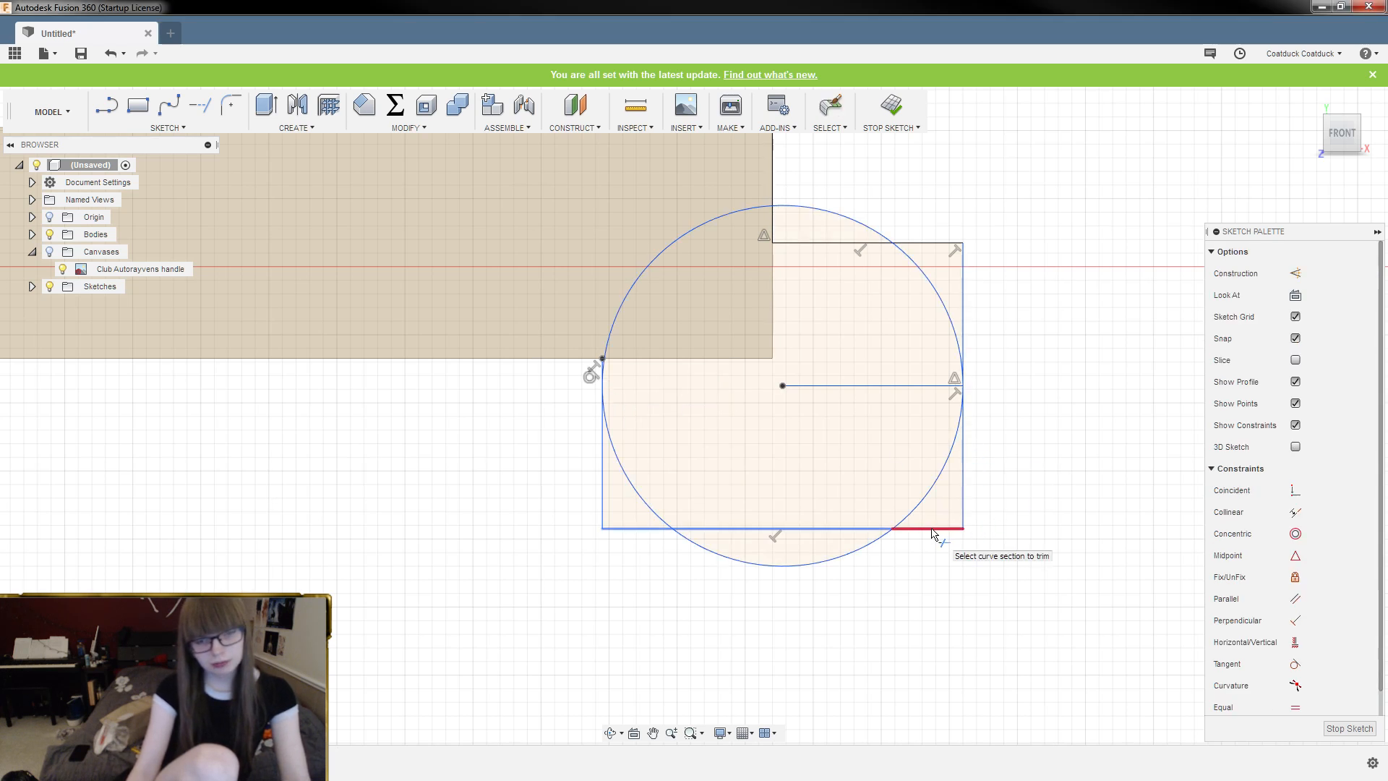
{"action": "left_click", "coordinate": [875, 547]}
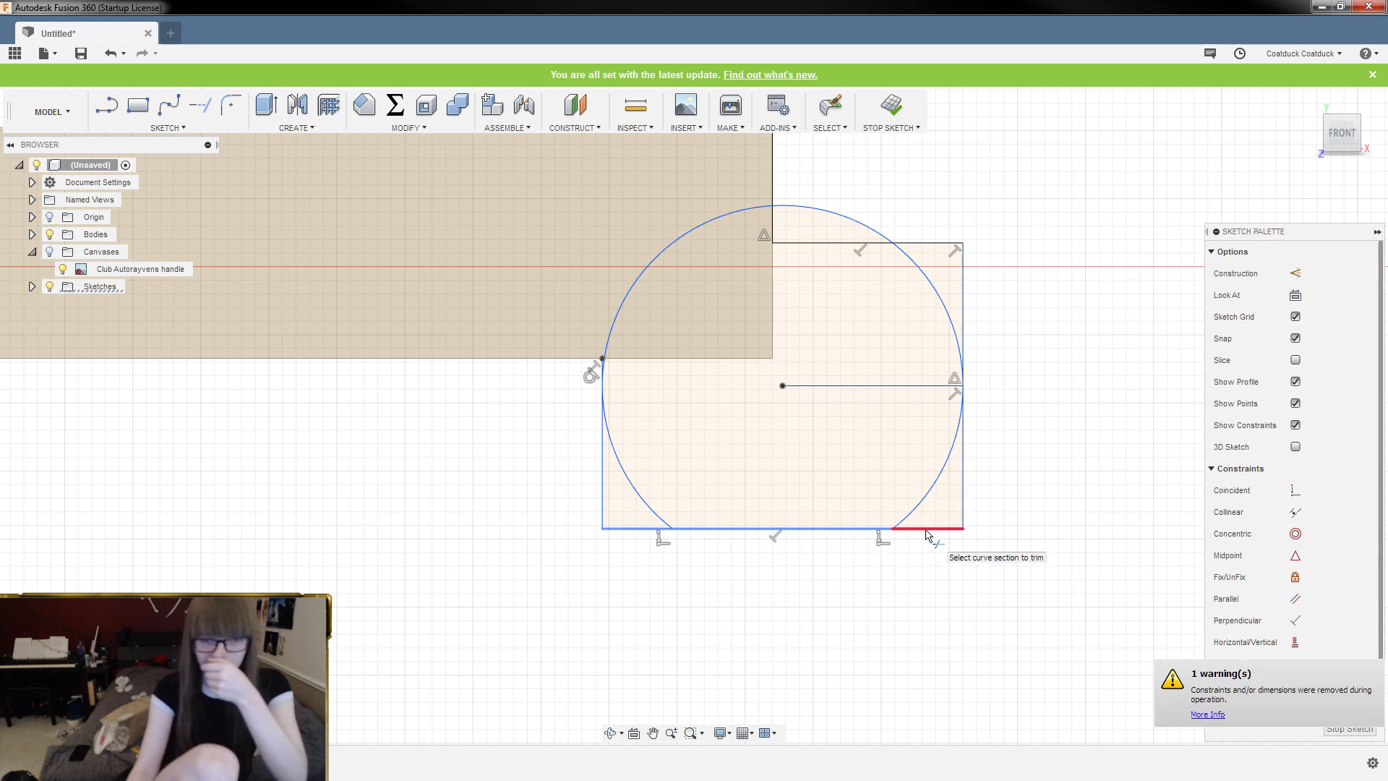
{"action": "left_click", "coordinate": [929, 533]}
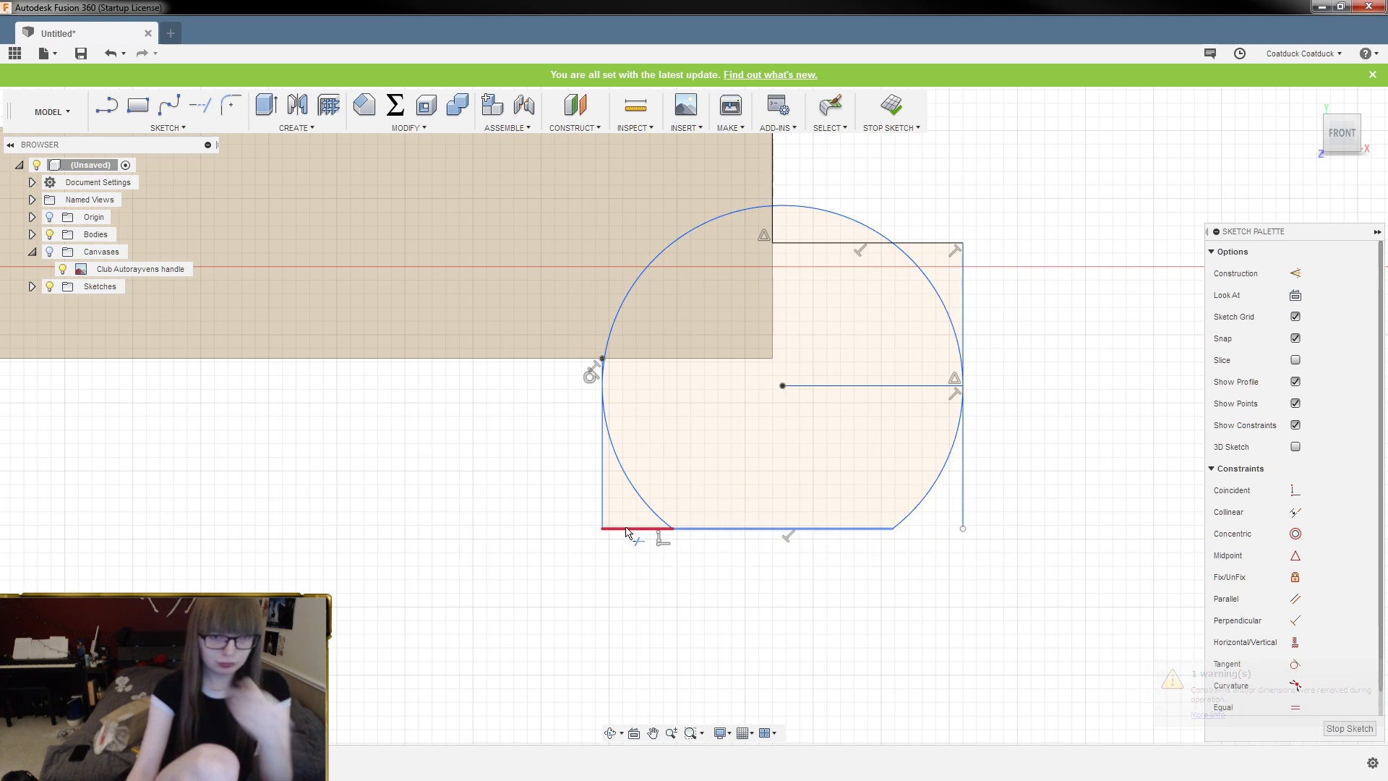
{"action": "left_click", "coordinate": [622, 528]}
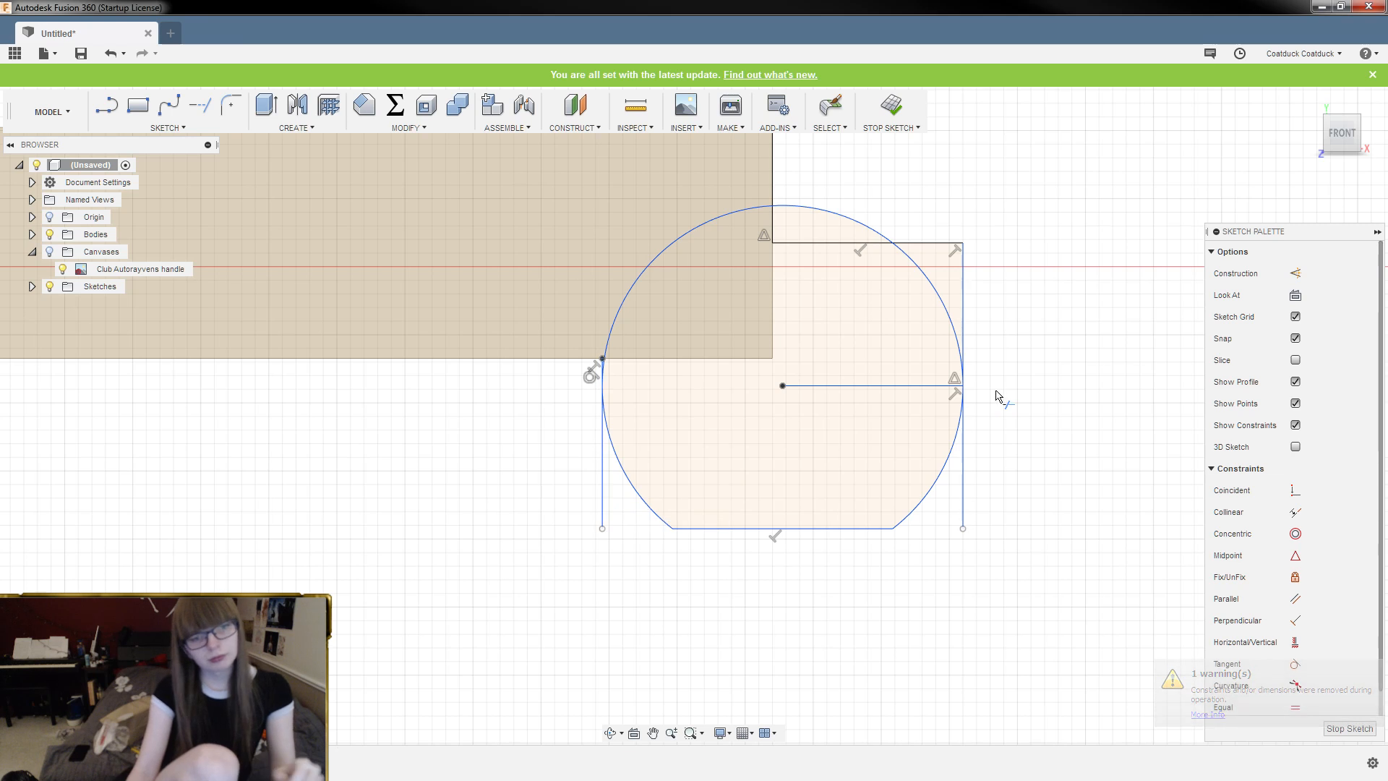
{"action": "left_click", "coordinate": [935, 248]}
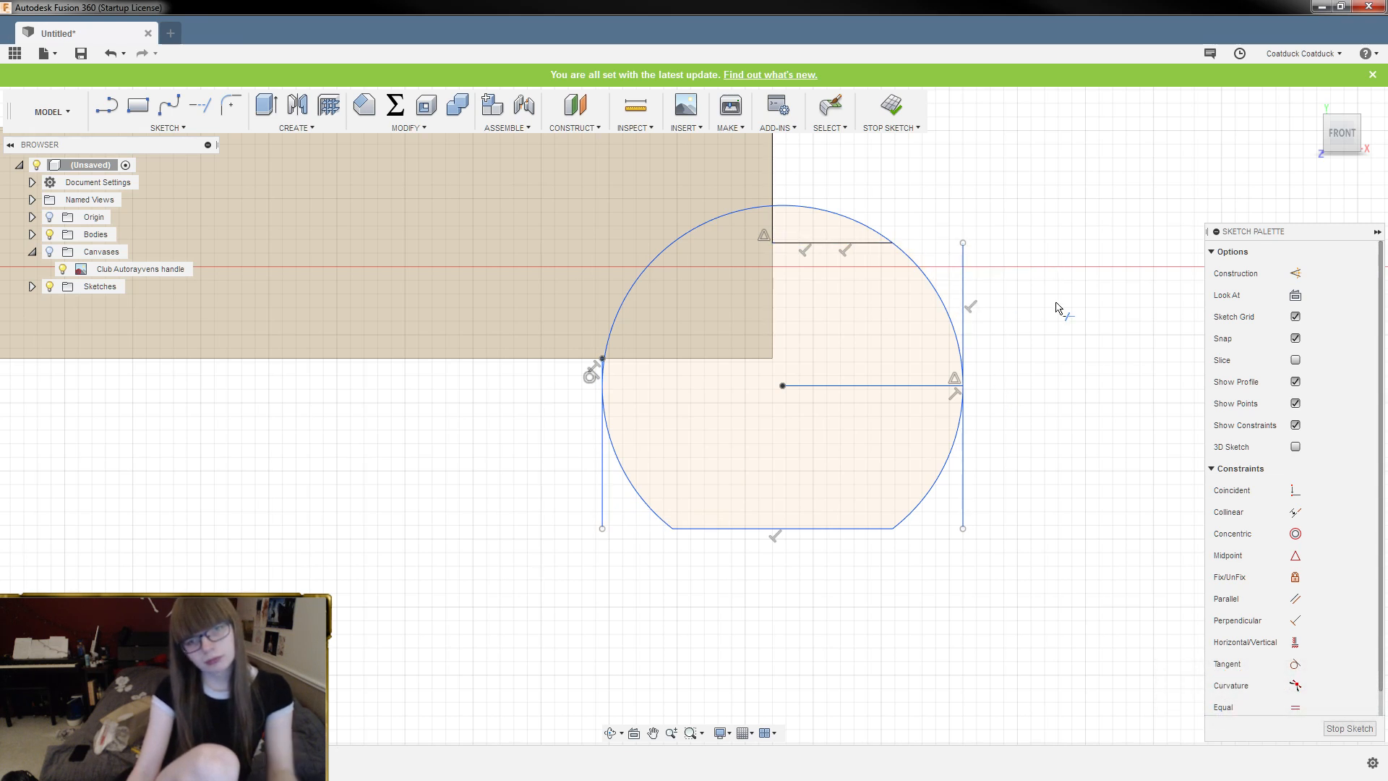
{"action": "key", "text": "Escape"}
Delete the profile's outer vertical line and the horizontal helper line at the circle's centre
{"action": "left_click", "coordinate": [969, 293]}
{"action": "key", "text": "Delete"}
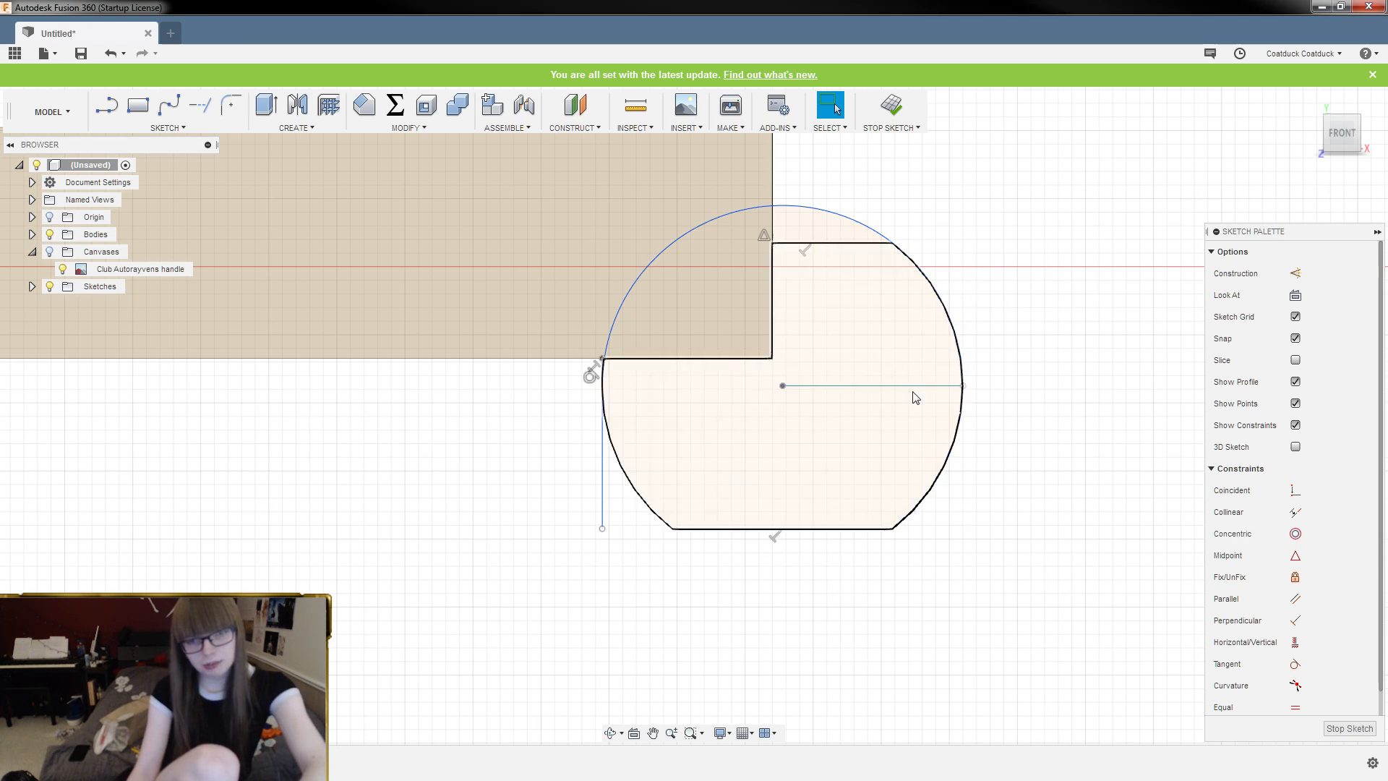
{"action": "left_click", "coordinate": [899, 386]}
{"action": "key", "text": "Delete"}
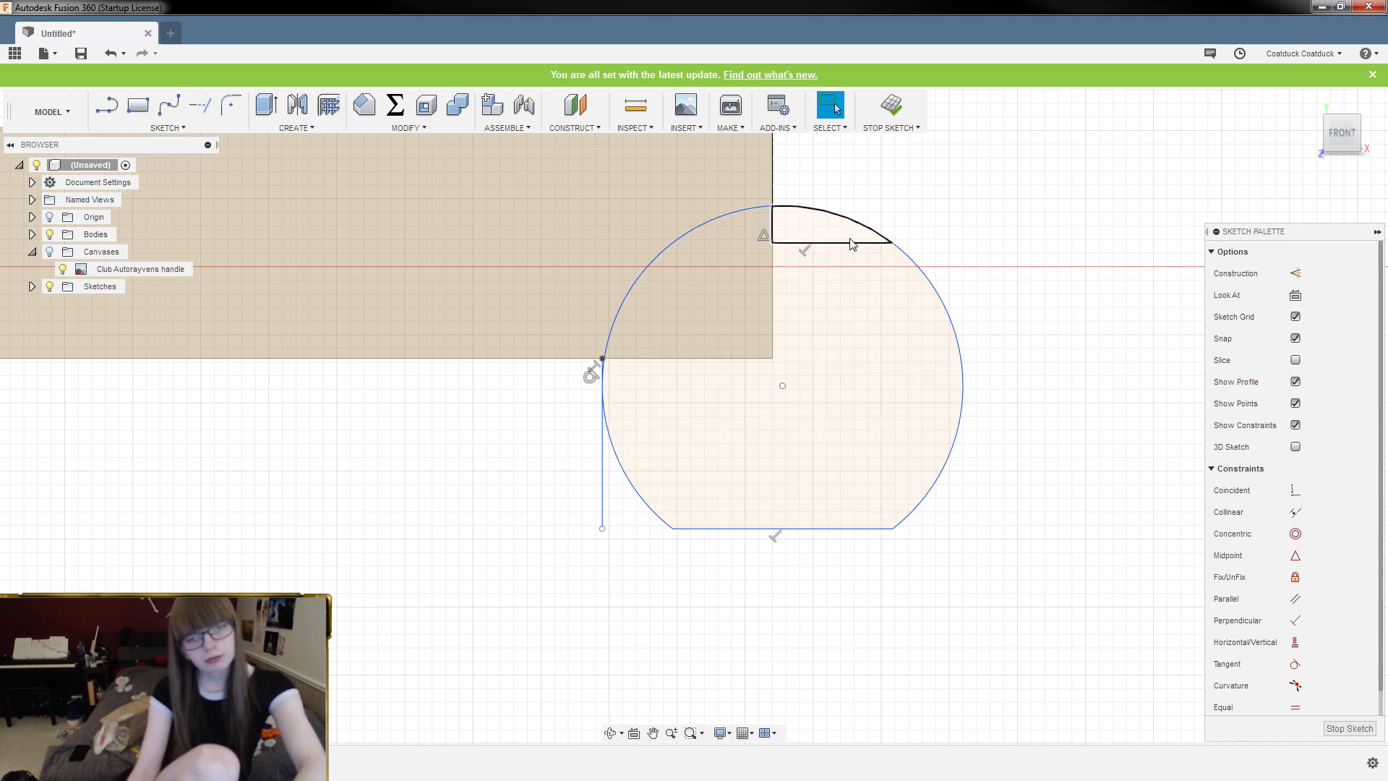
Trim the arc above the profile's upper edge and inside the block, and delete the leftover vertical line at the inner side
{"action": "key", "text": "t"}
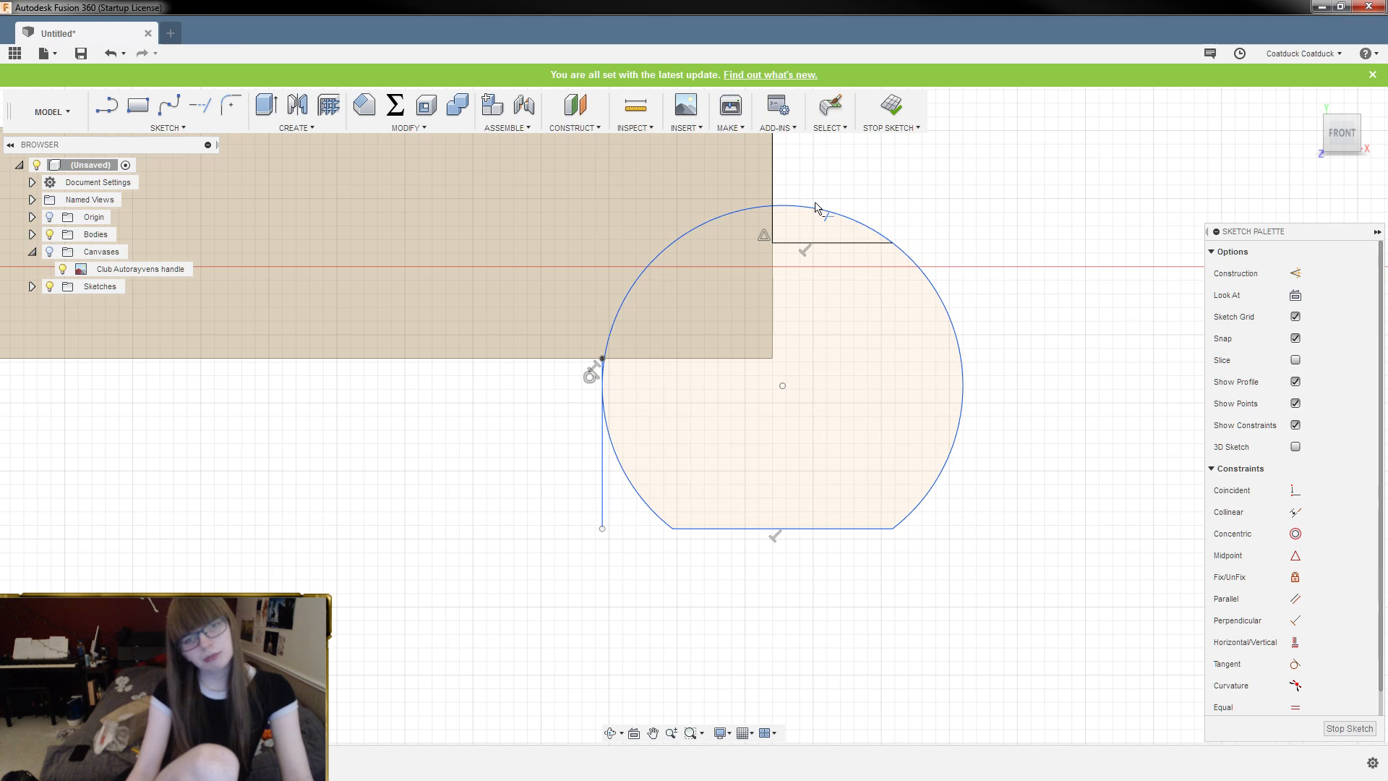
{"action": "left_click", "coordinate": [822, 211]}
{"action": "key", "text": "Escape"}
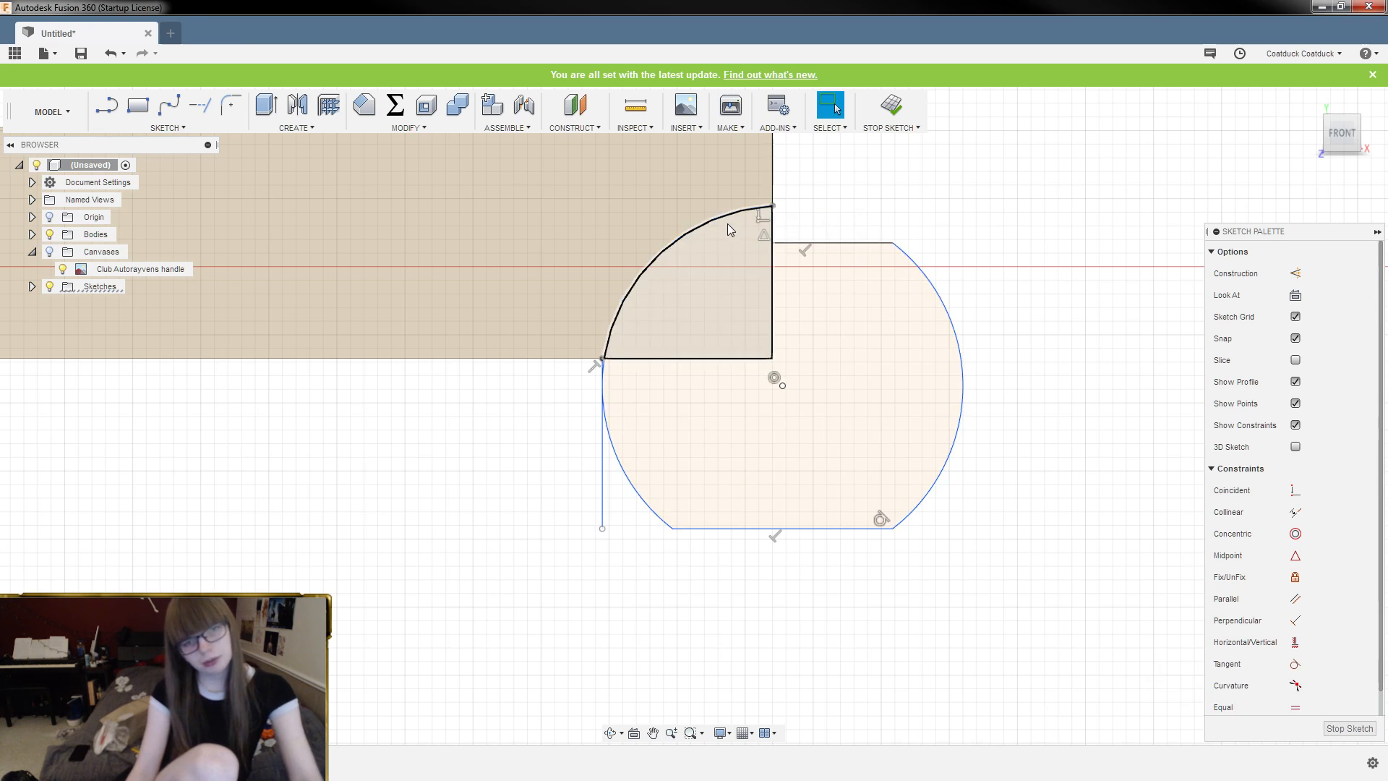
{"action": "left_click", "coordinate": [723, 215]}
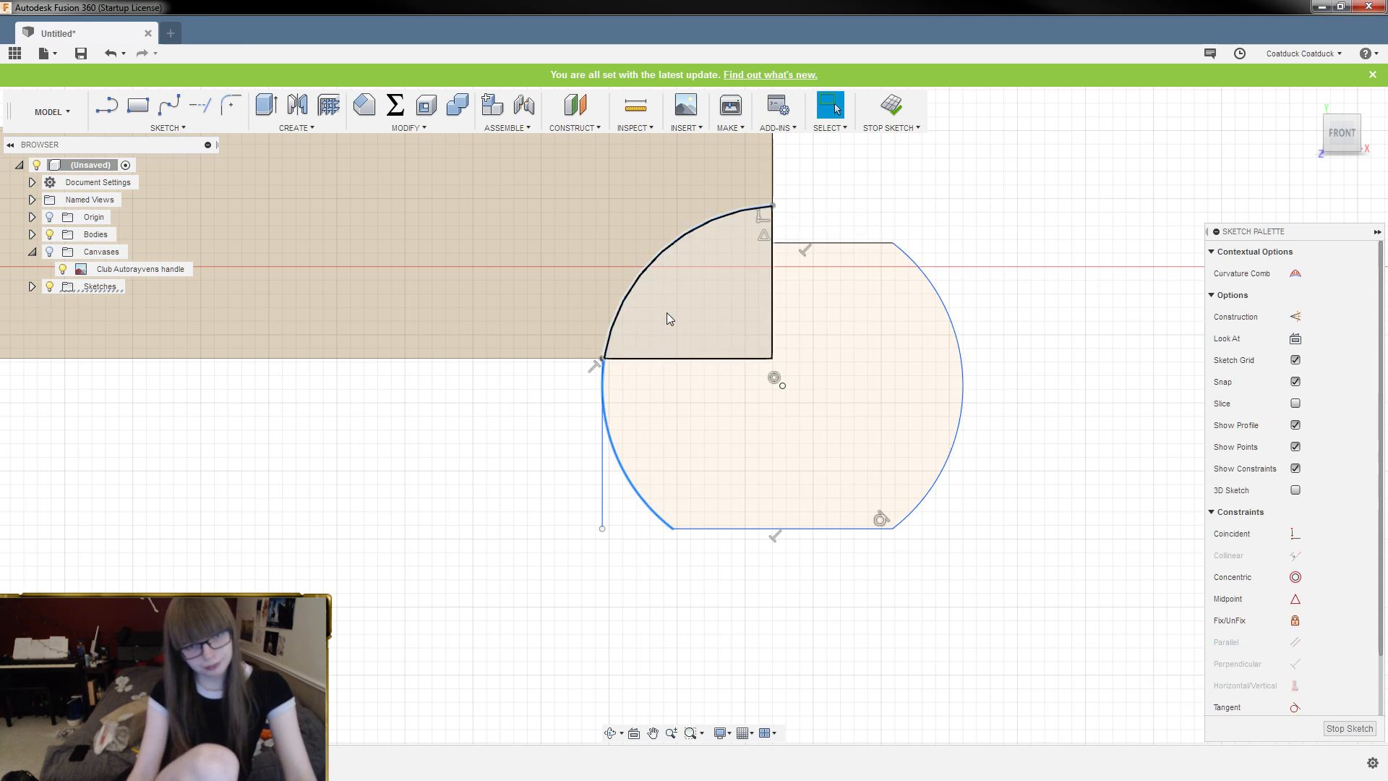
{"action": "key", "text": "t"}
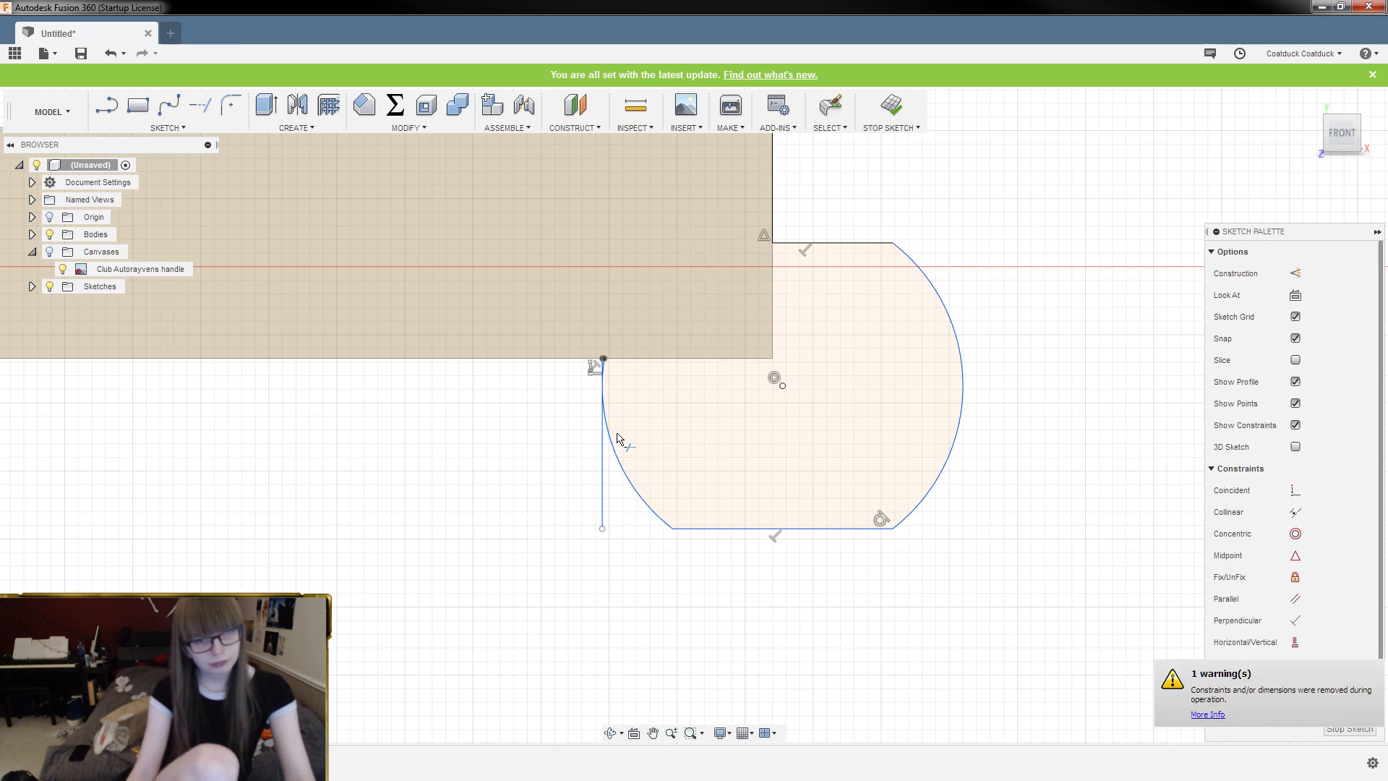
{"action": "key", "text": "Escape"}
{"action": "left_click", "coordinate": [603, 455]}
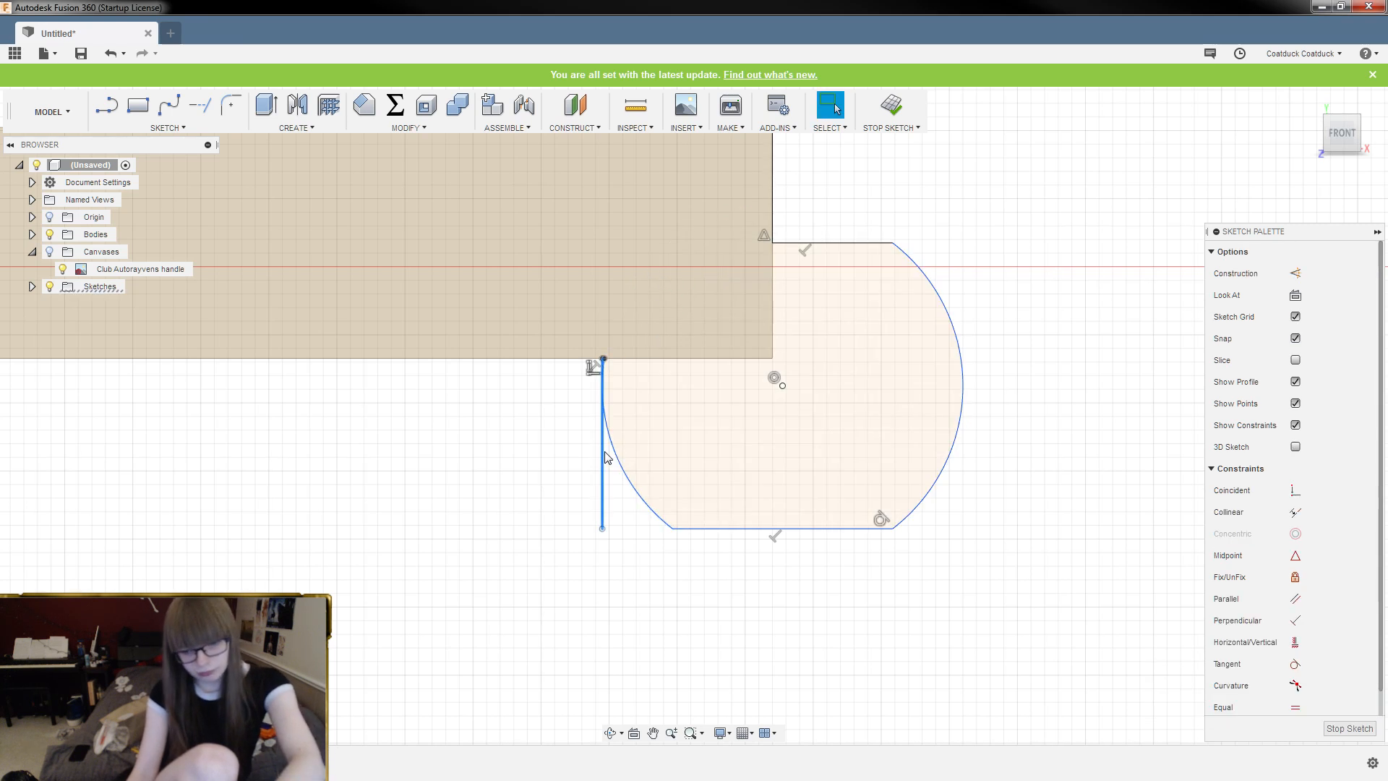
{"action": "key", "text": "Delete"}
Extrude the rounded profile to the block's opposite side face, joining it to the block
{"action": "scroll", "coordinate": [959, 416], "scroll_direction": "down", "scroll_amount": 2}
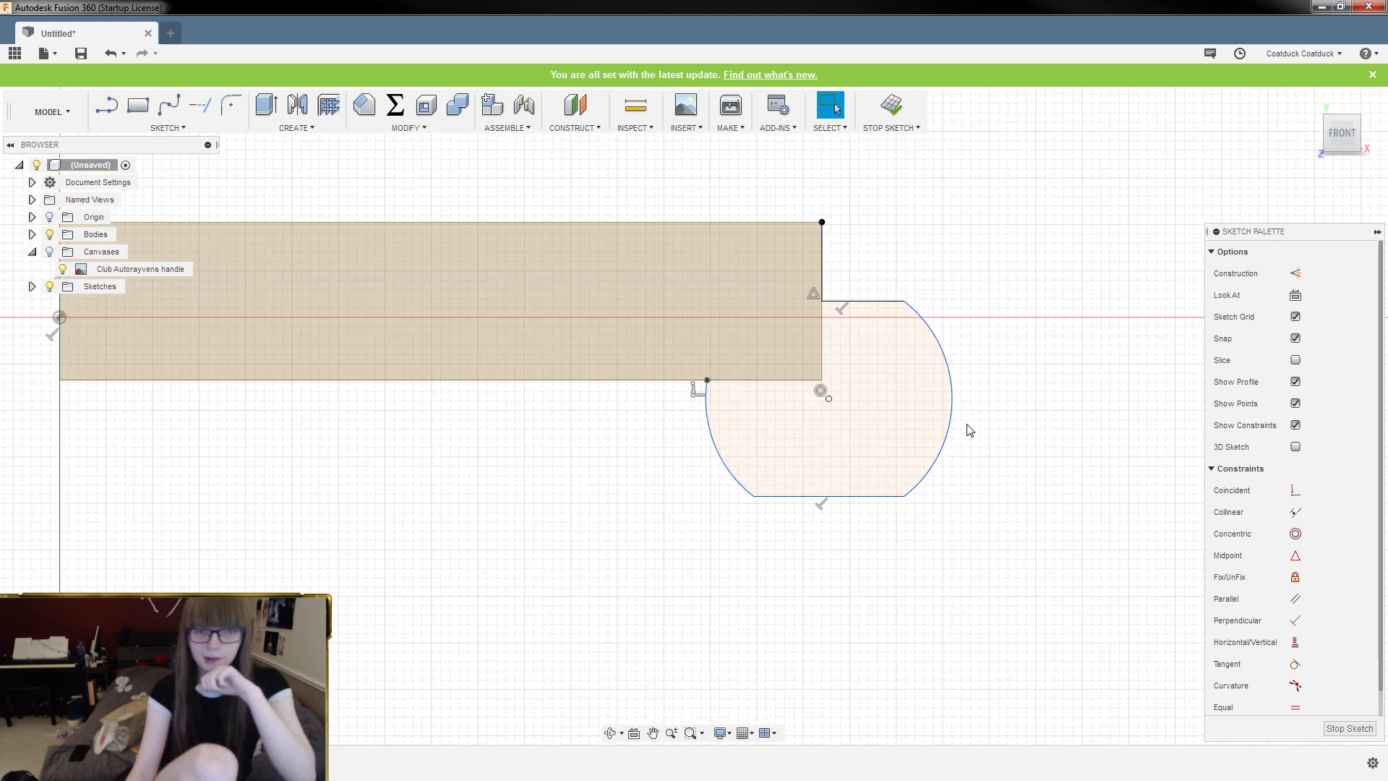
{"action": "mouse_move", "coordinate": [960, 431]}
{"action": "middle_mouse_down", "text": "shift"}
{"action": "mouse_move", "coordinate": [988, 414]}
{"action": "mouse_move", "coordinate": [923, 434]}
{"action": "mouse_move", "coordinate": [998, 269]}
{"action": "middle_mouse_up", "text": "shift"}
{"action": "key", "text": "e"}
{"action": "scroll", "coordinate": [932, 410], "scroll_direction": "up", "scroll_amount": 3}
{"action": "left_click", "coordinate": [997, 270]}
{"action": "key", "text": "Return"}
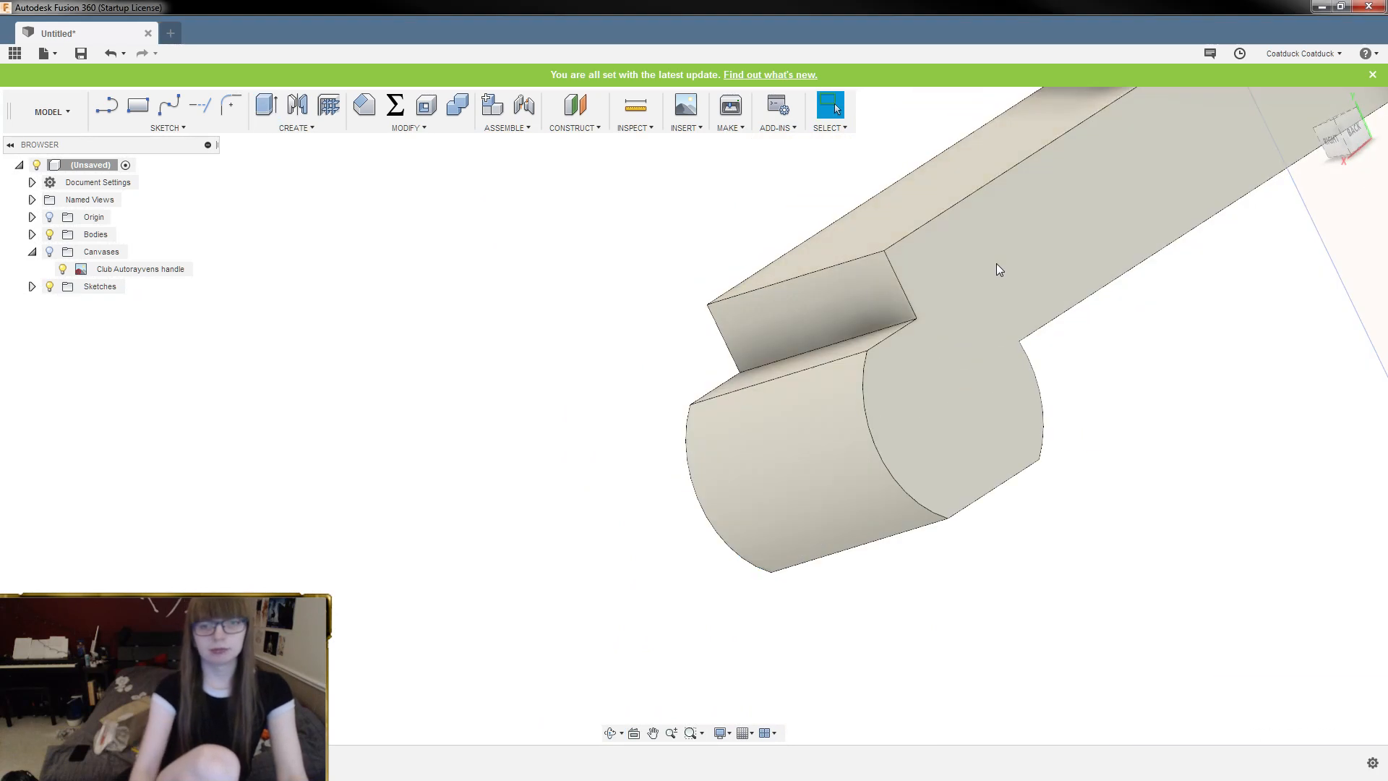
{"action": "scroll", "coordinate": [940, 300], "scroll_direction": "down", "scroll_amount": 4}
{"action": "middle_click_drag", "start_coordinate": [689, 328], "coordinate": [787, 293], "text": "shift"}
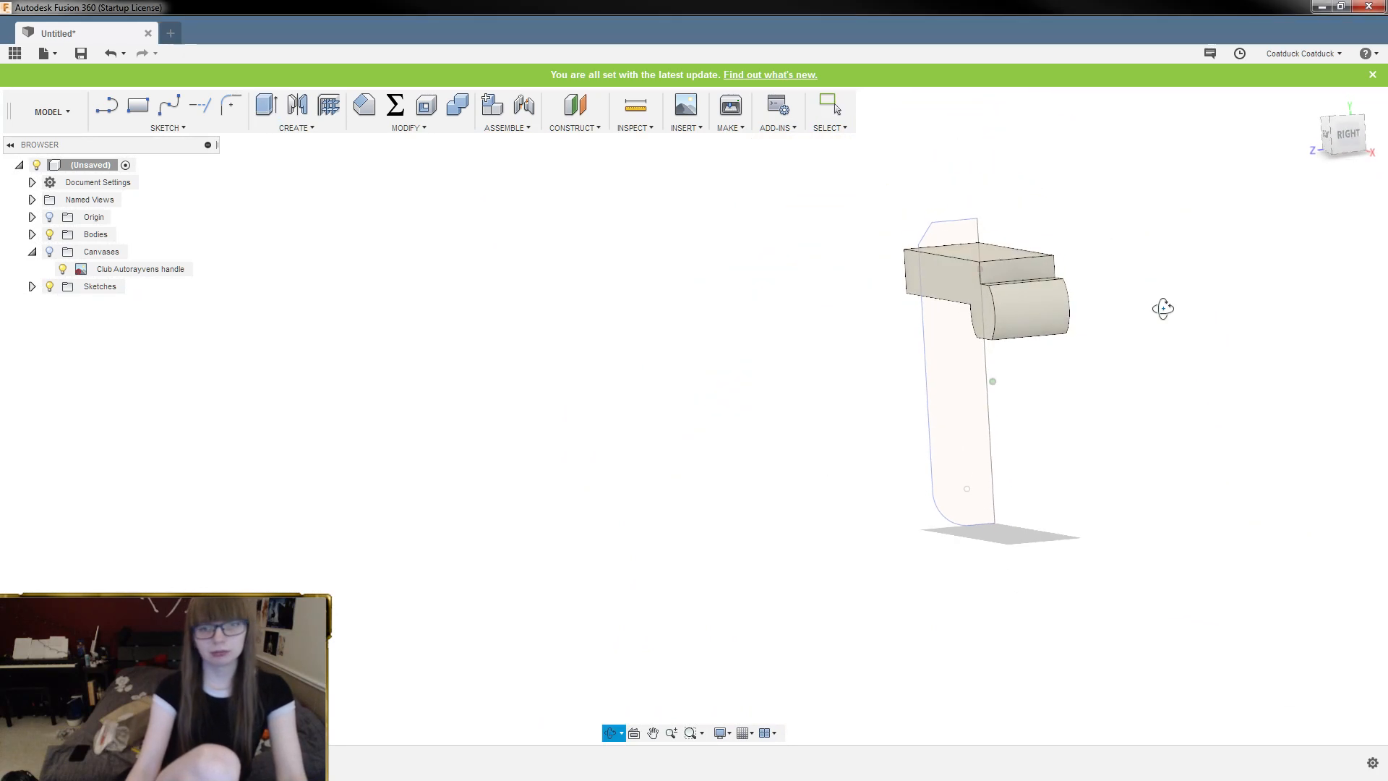
Mirror the whole block body, rounded end included, across its flat side face
{"action": "scroll", "coordinate": [1157, 319], "scroll_direction": "up", "scroll_amount": 4}
{"action": "middle_click_drag", "start_coordinate": [1111, 326], "coordinate": [1208, 223], "text": "shift"}
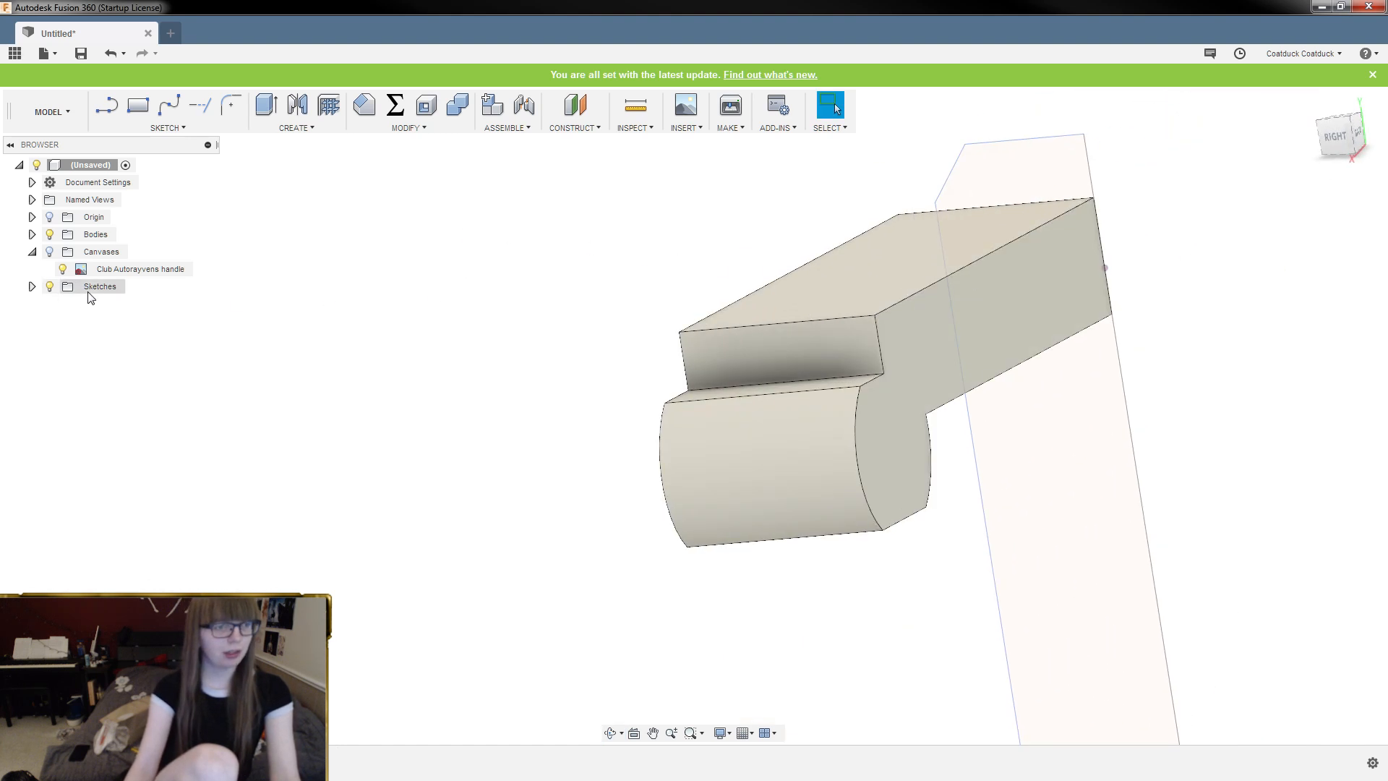
{"action": "left_click", "coordinate": [297, 105]}
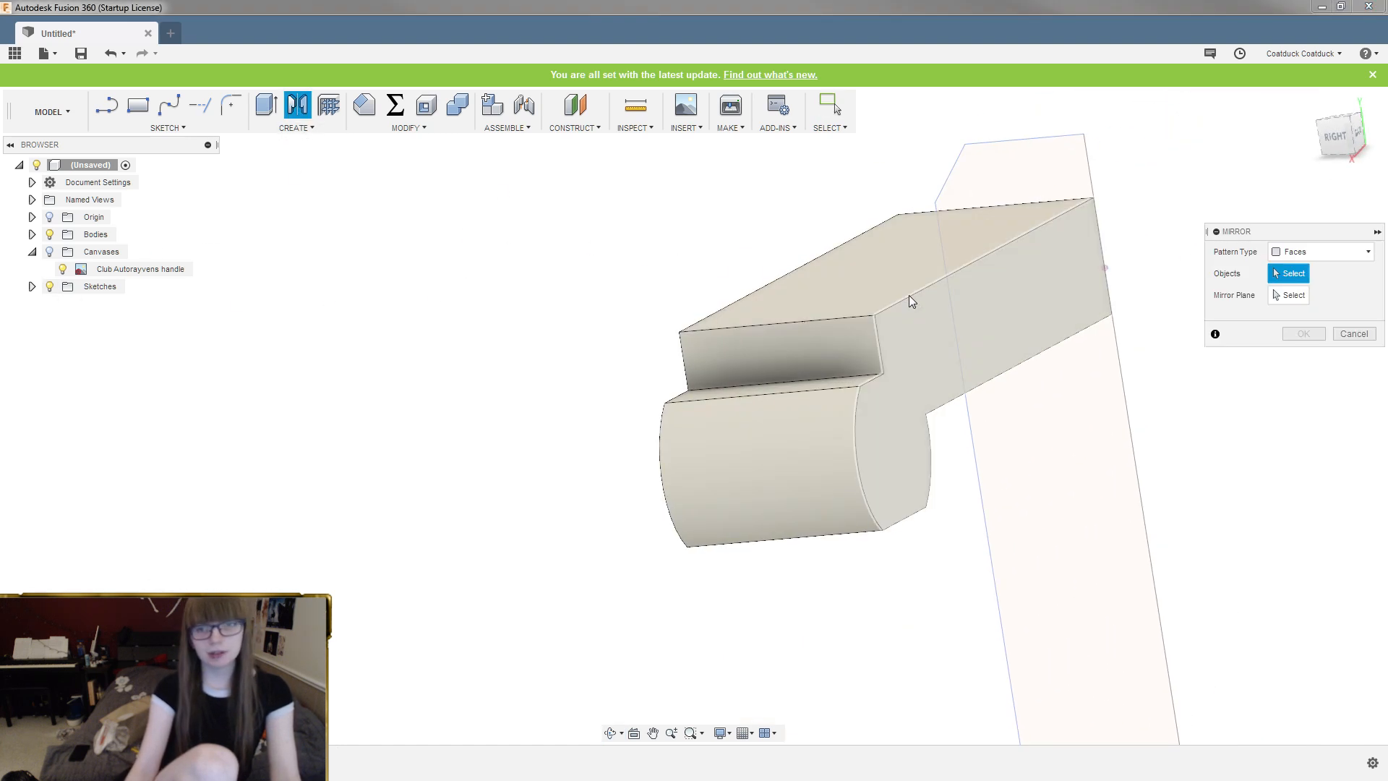
{"action": "left_click", "coordinate": [1323, 252]}
{"action": "left_click", "coordinate": [1294, 288]}
{"action": "left_click", "coordinate": [1004, 280]}
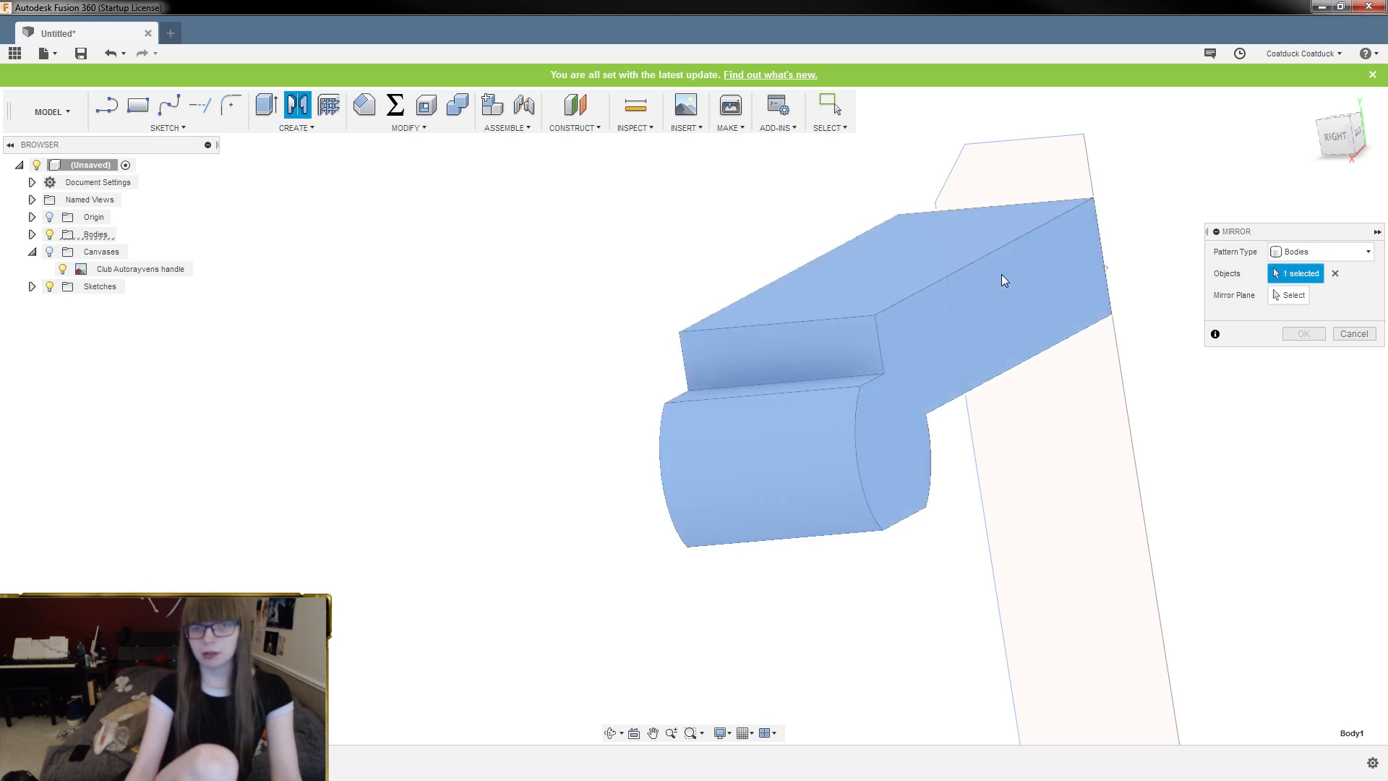
{"action": "left_click", "coordinate": [1276, 294]}
{"action": "left_click", "coordinate": [1039, 285]}
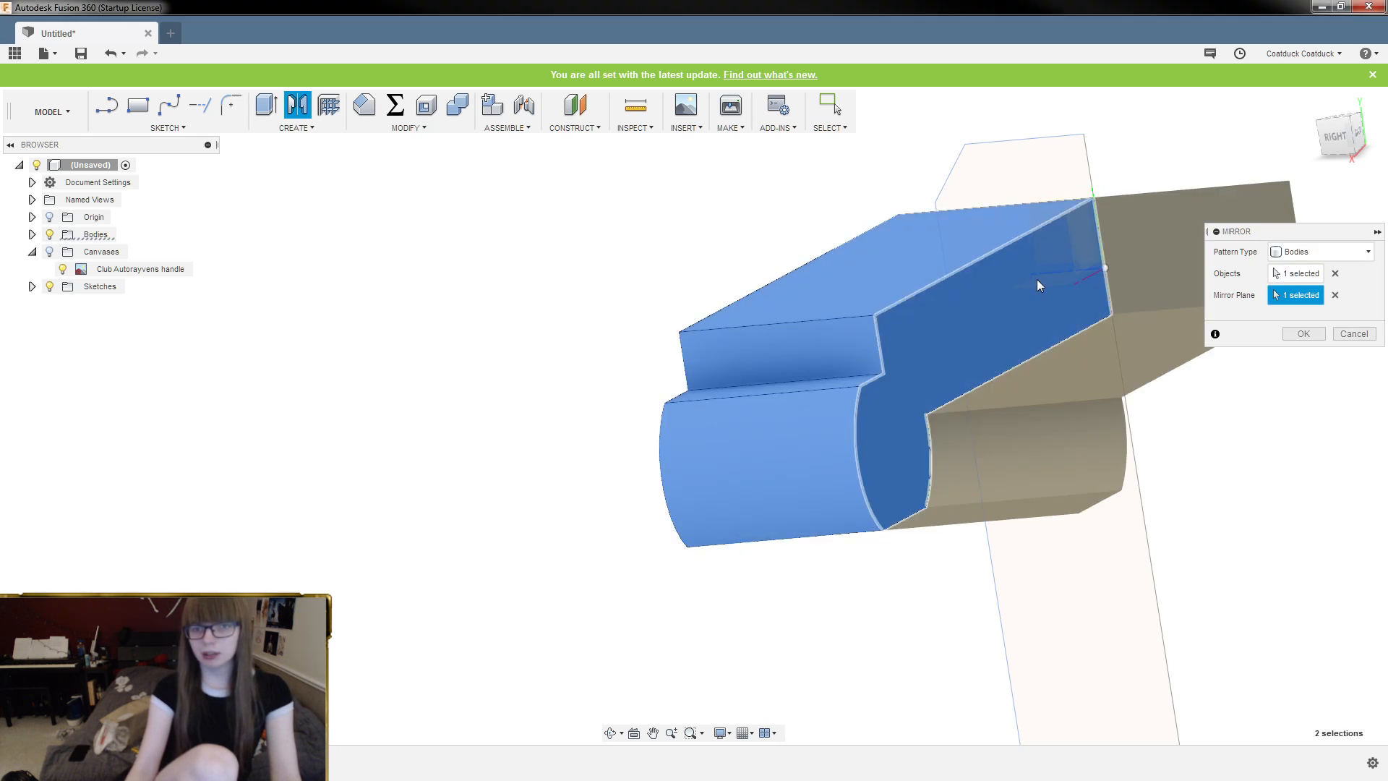
{"action": "key", "text": "Return"}
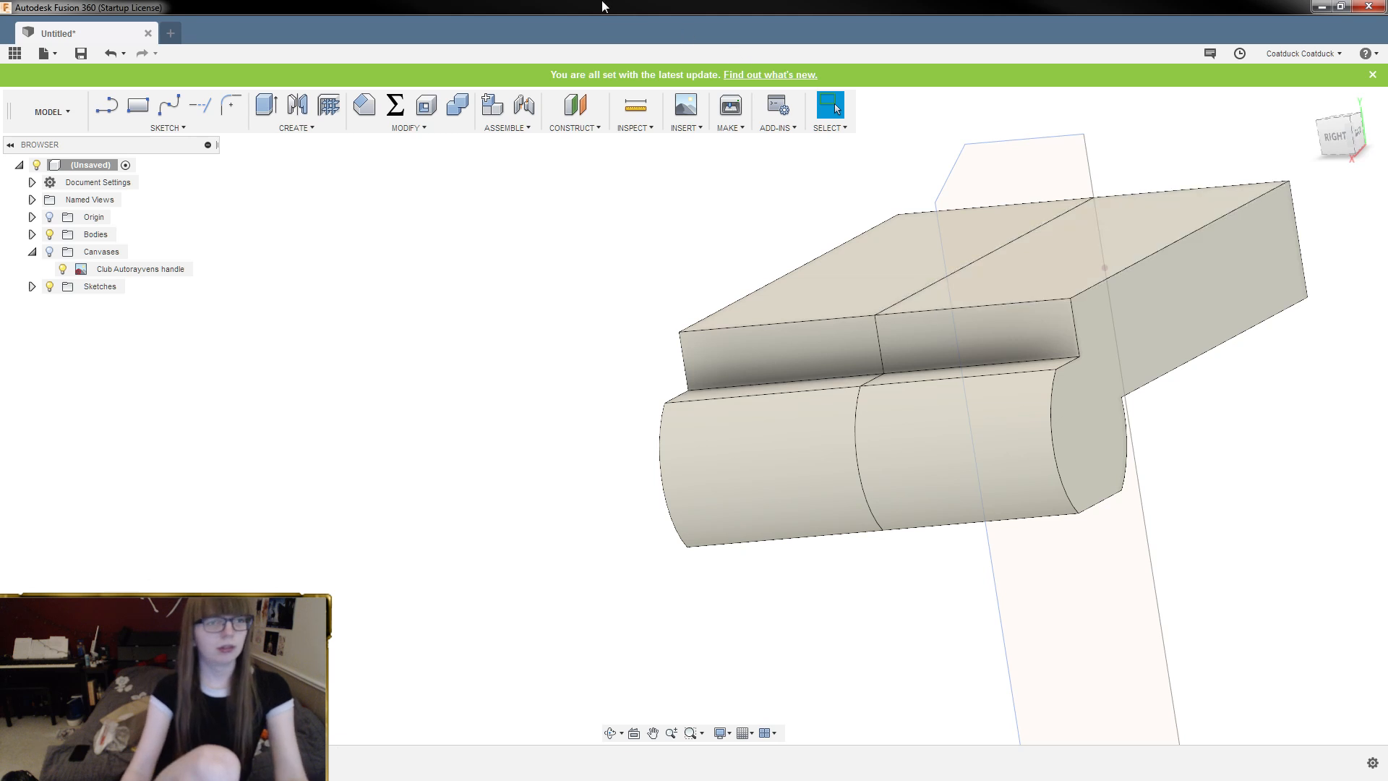
Combine the original block and its mirrored half into one body with a Join operation
{"action": "left_click", "coordinate": [457, 105]}
{"action": "left_click", "coordinate": [831, 232]}
{"action": "left_click", "coordinate": [1017, 288]}
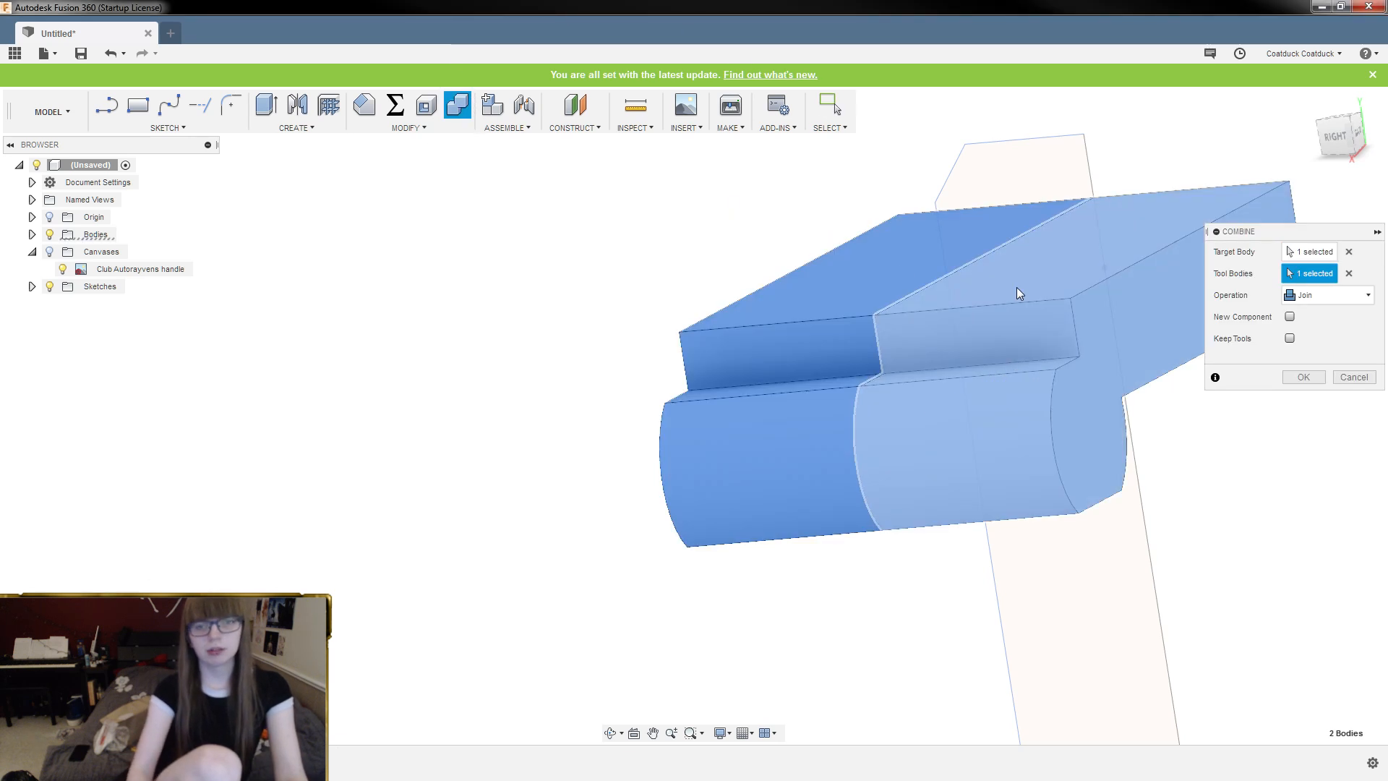
{"action": "key", "text": "Return"}
{"action": "scroll", "coordinate": [660, 391], "scroll_direction": "down", "scroll_amount": 3}
{"action": "middle_click_drag", "start_coordinate": [661, 390], "coordinate": [847, 333], "text": "shift"}
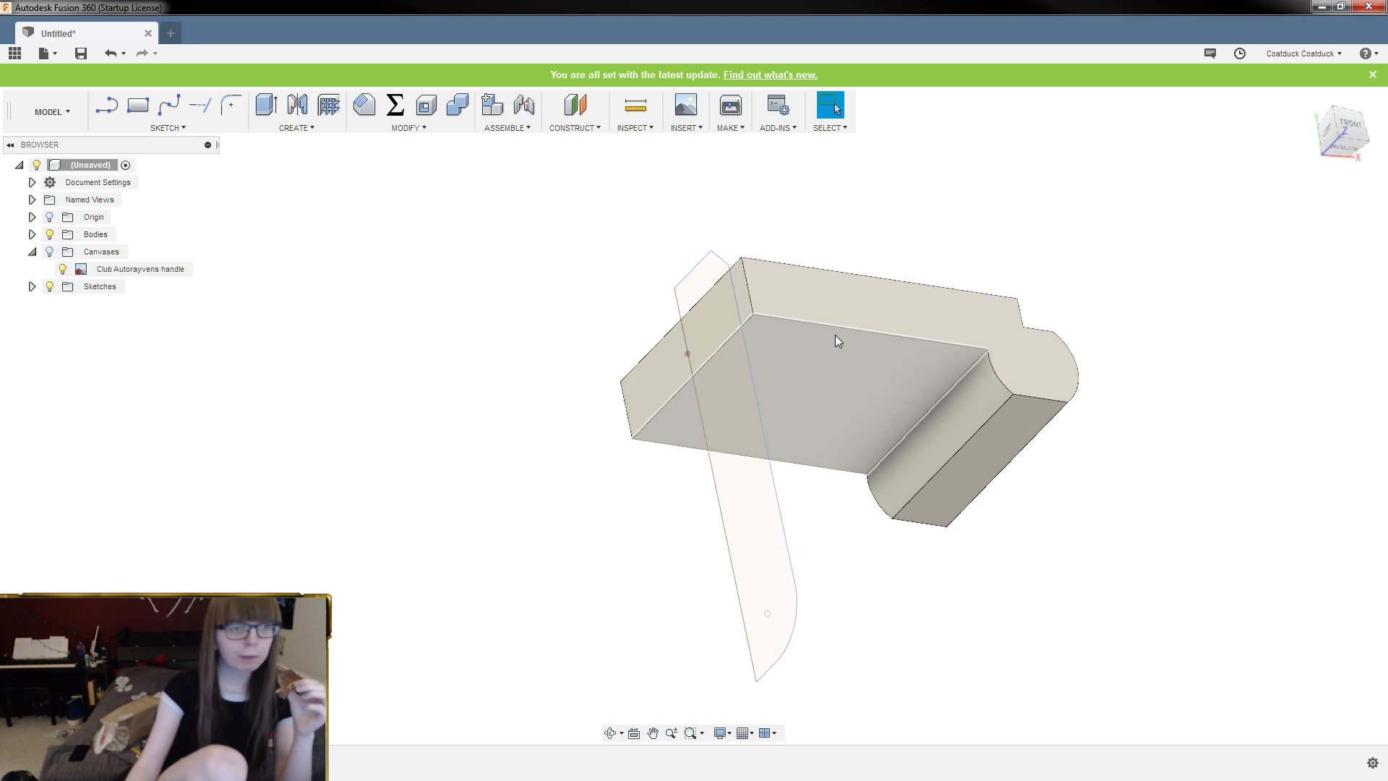
Show the reference canvas behind the joined block
{"action": "left_click", "coordinate": [54, 254]}
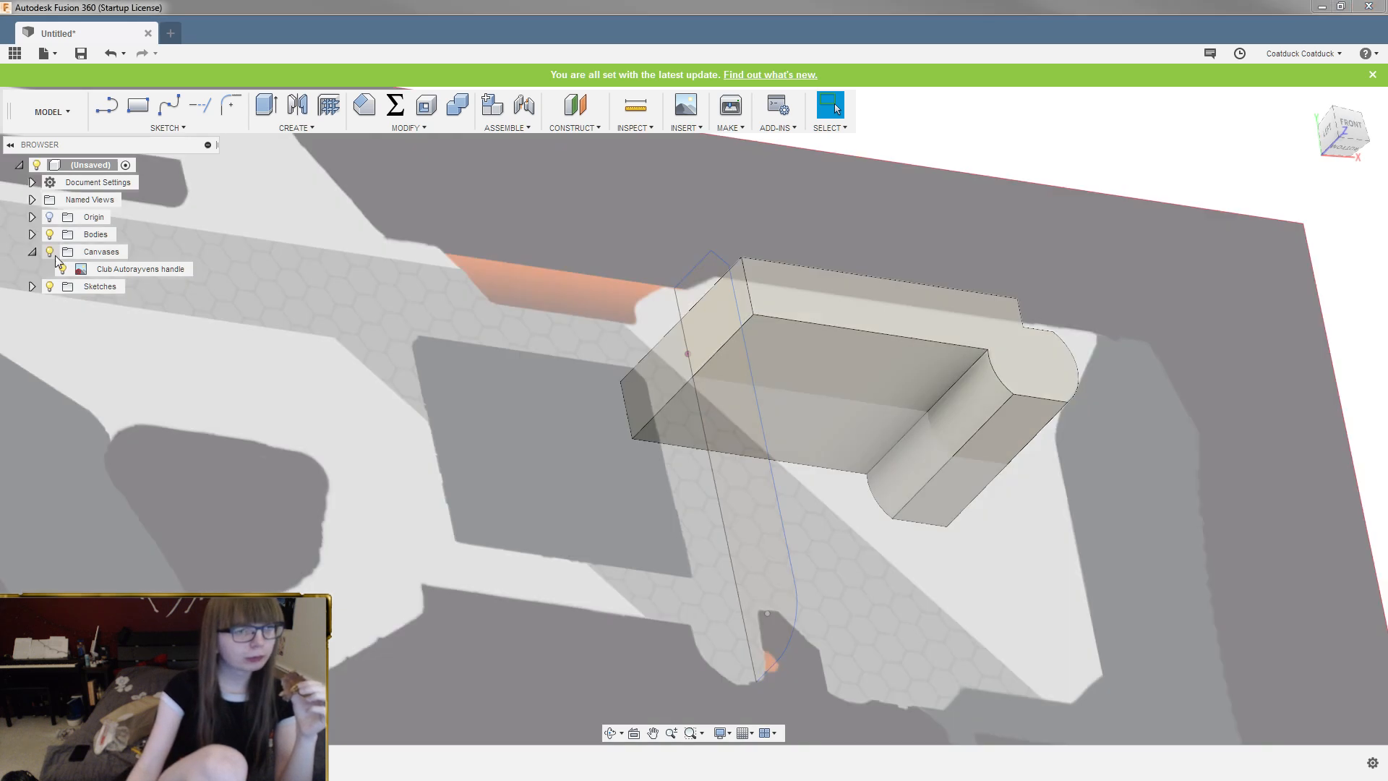
{"action": "middle_click_drag", "start_coordinate": [409, 249], "coordinate": [552, 310], "text": "shift"}
{"action": "scroll", "coordinate": [663, 250], "scroll_direction": "down", "scroll_amount": 3}
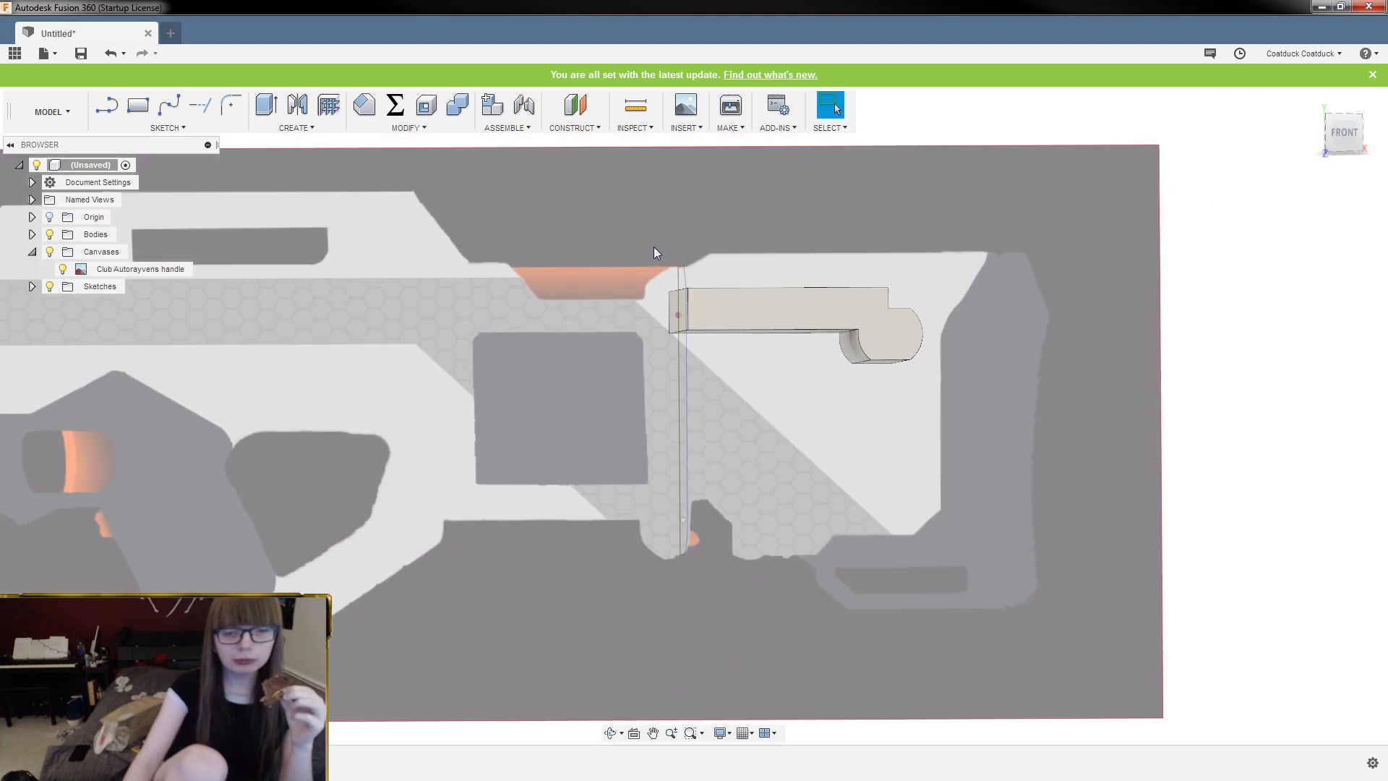
Examine the block's position and proportions against the blaster on the reference canvas from several angles
{"action": "mouse_move", "coordinate": [654, 246]}
{"action": "middle_mouse_down", "text": "shift"}
{"action": "mouse_move", "coordinate": [629, 248]}
{"action": "mouse_move", "coordinate": [652, 251]}
{"action": "middle_mouse_up", "text": "shift"}
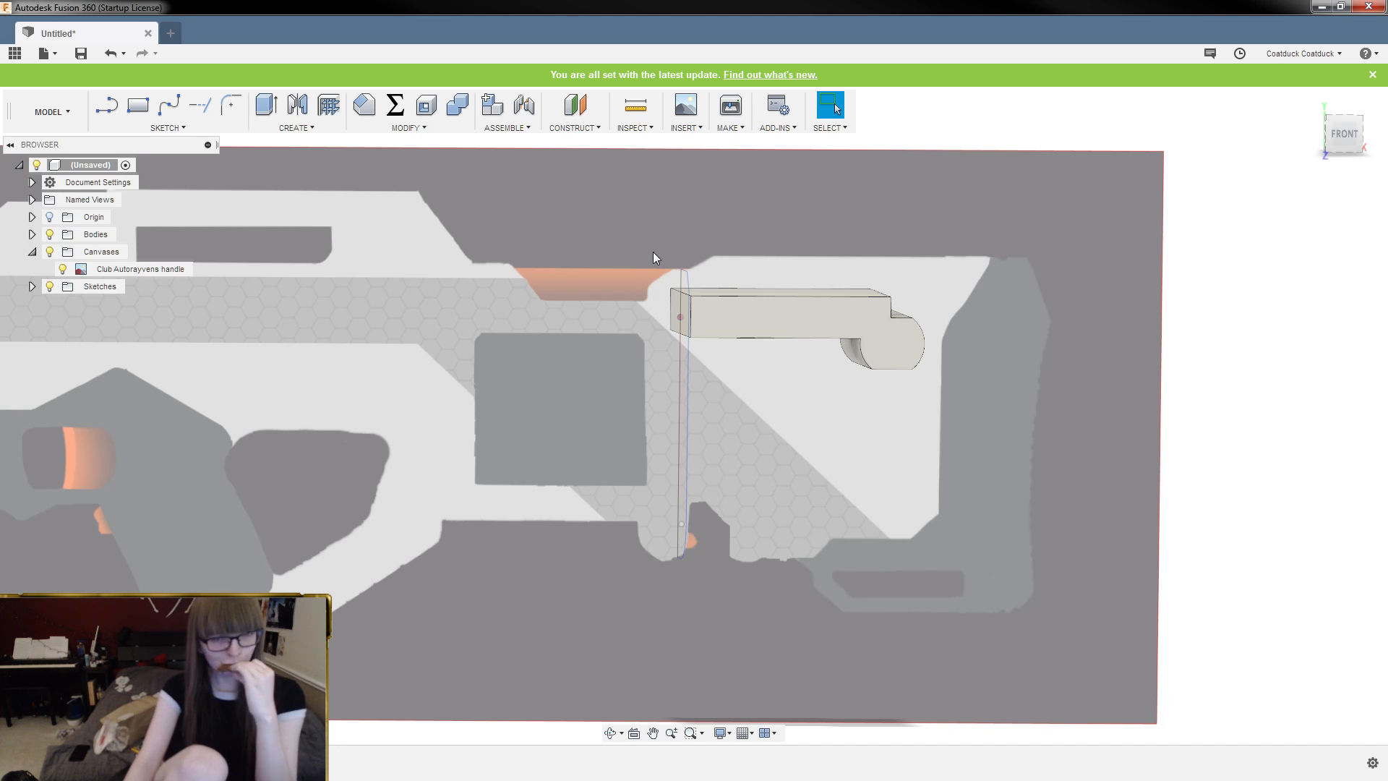
{"action": "middle_click_drag", "start_coordinate": [656, 258], "coordinate": [674, 217], "text": "shift"}
{"action": "scroll", "coordinate": [711, 238], "scroll_direction": "down", "scroll_amount": 3}
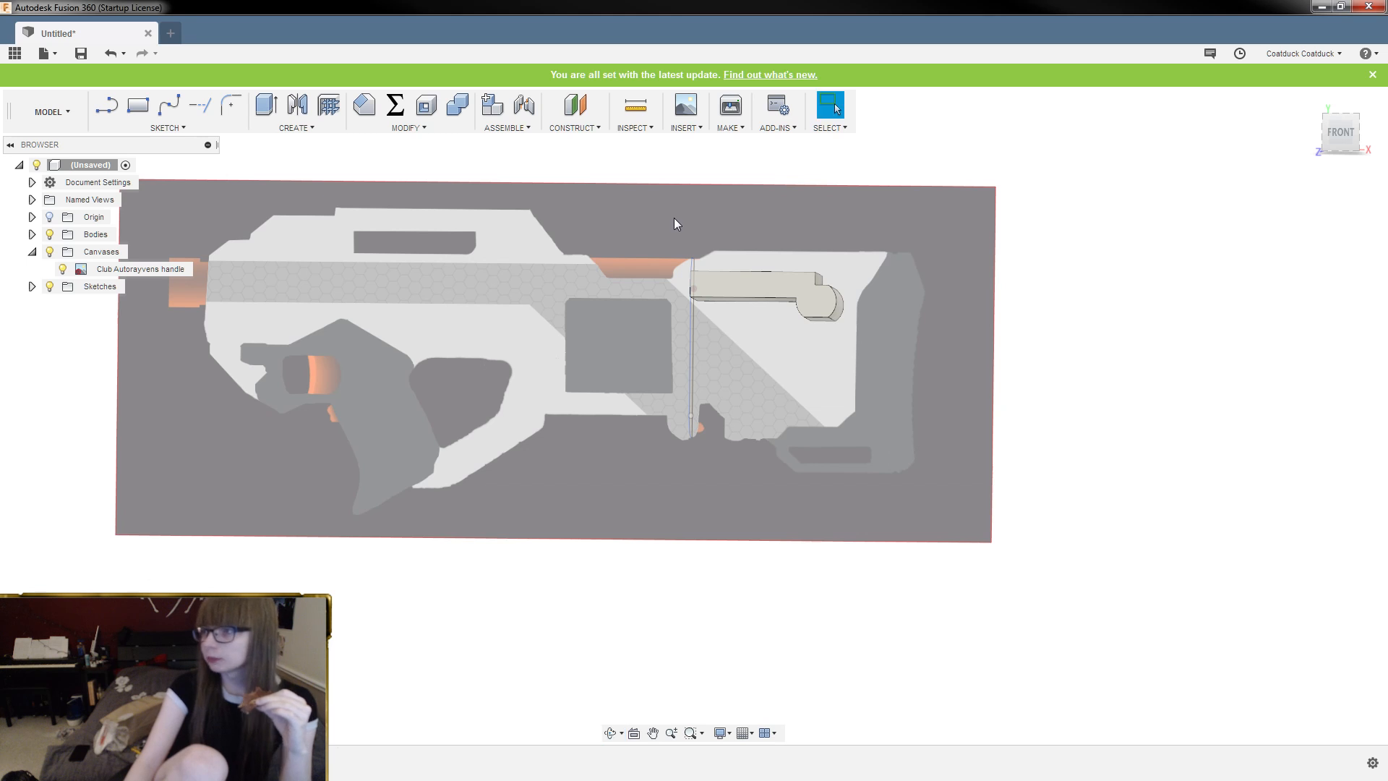
{"action": "middle_click_drag", "start_coordinate": [674, 225], "coordinate": [700, 274], "text": "shift"}
{"action": "scroll", "coordinate": [702, 271], "scroll_direction": "up", "scroll_amount": 5}
{"action": "middle_click_drag", "start_coordinate": [644, 232], "coordinate": [650, 228], "text": "shift"}
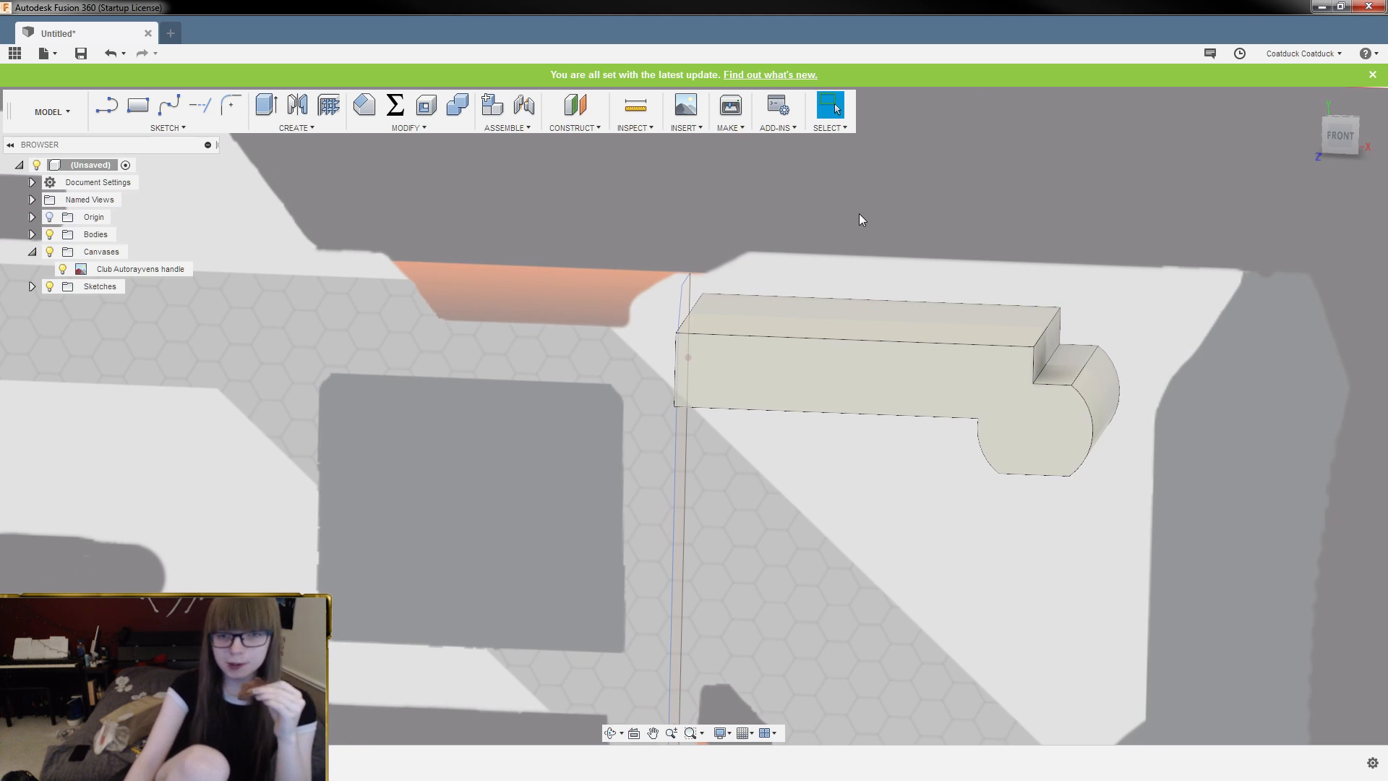
{"action": "scroll", "coordinate": [856, 214], "scroll_direction": "down", "scroll_amount": 4}
{"action": "mouse_move", "coordinate": [886, 217]}
{"action": "middle_mouse_down", "text": "shift"}
{"action": "mouse_move", "coordinate": [873, 233]}
{"action": "mouse_move", "coordinate": [877, 208]}
{"action": "mouse_move", "coordinate": [876, 220]}
{"action": "middle_mouse_up", "text": "shift"}
{"action": "scroll", "coordinate": [911, 231], "scroll_direction": "down", "scroll_amount": 4}
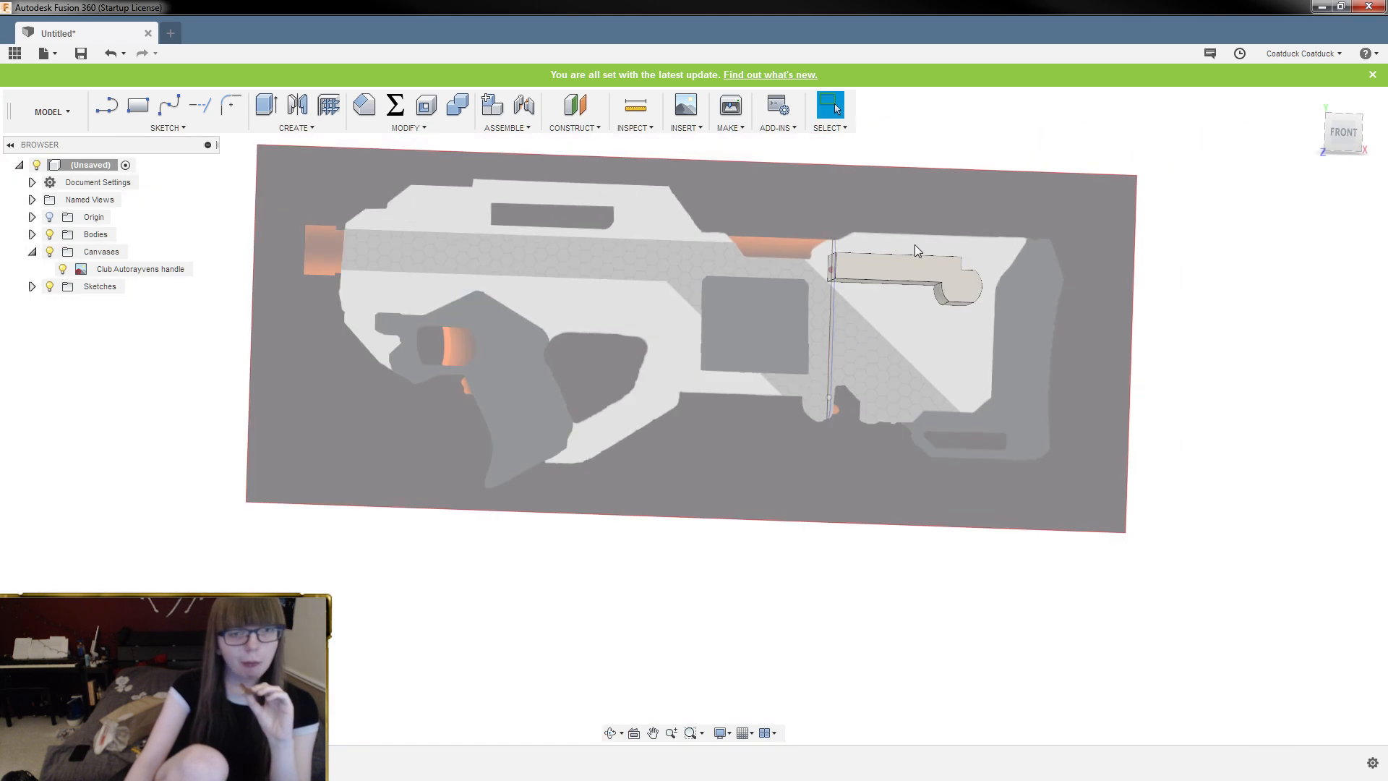
{"action": "scroll", "coordinate": [544, 369], "scroll_direction": "up", "scroll_amount": 1}
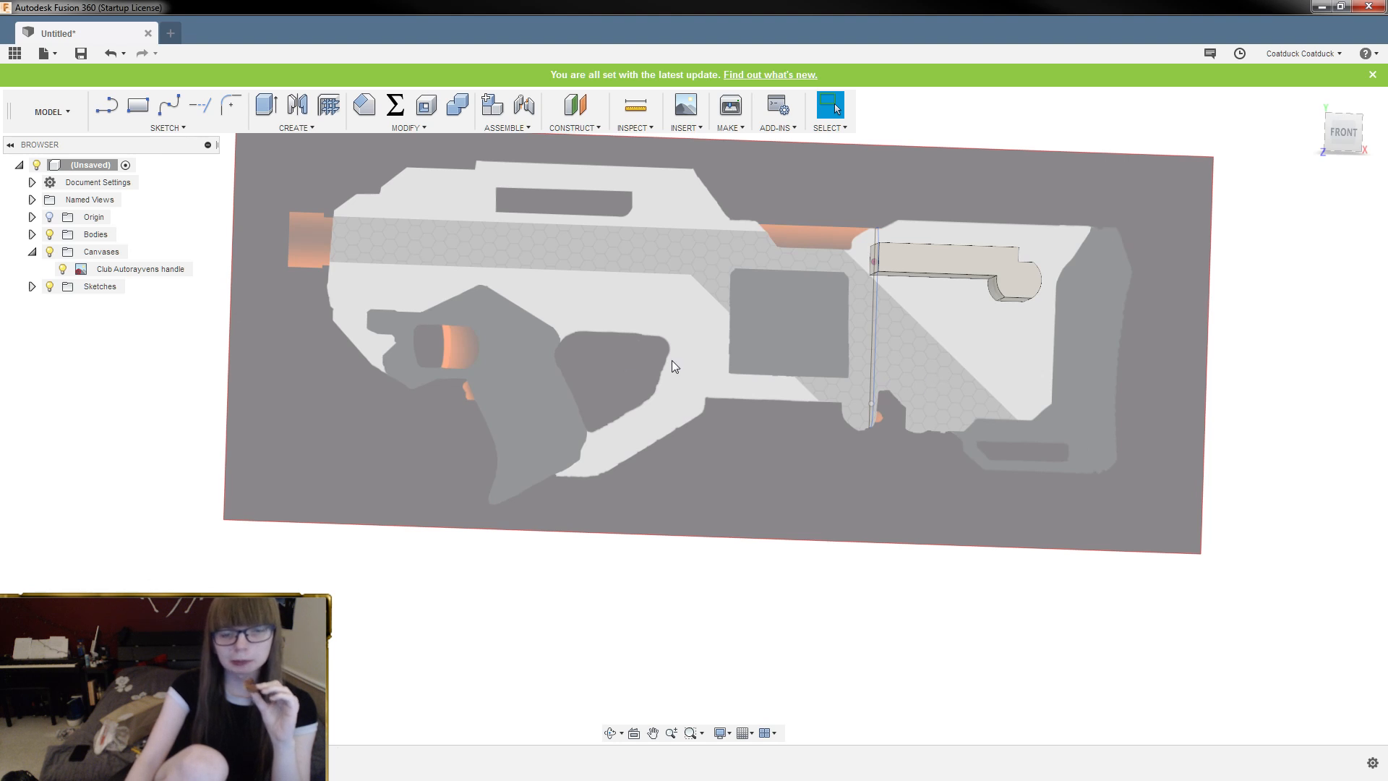
{"action": "scroll", "coordinate": [919, 325], "scroll_direction": "up", "scroll_amount": 3}
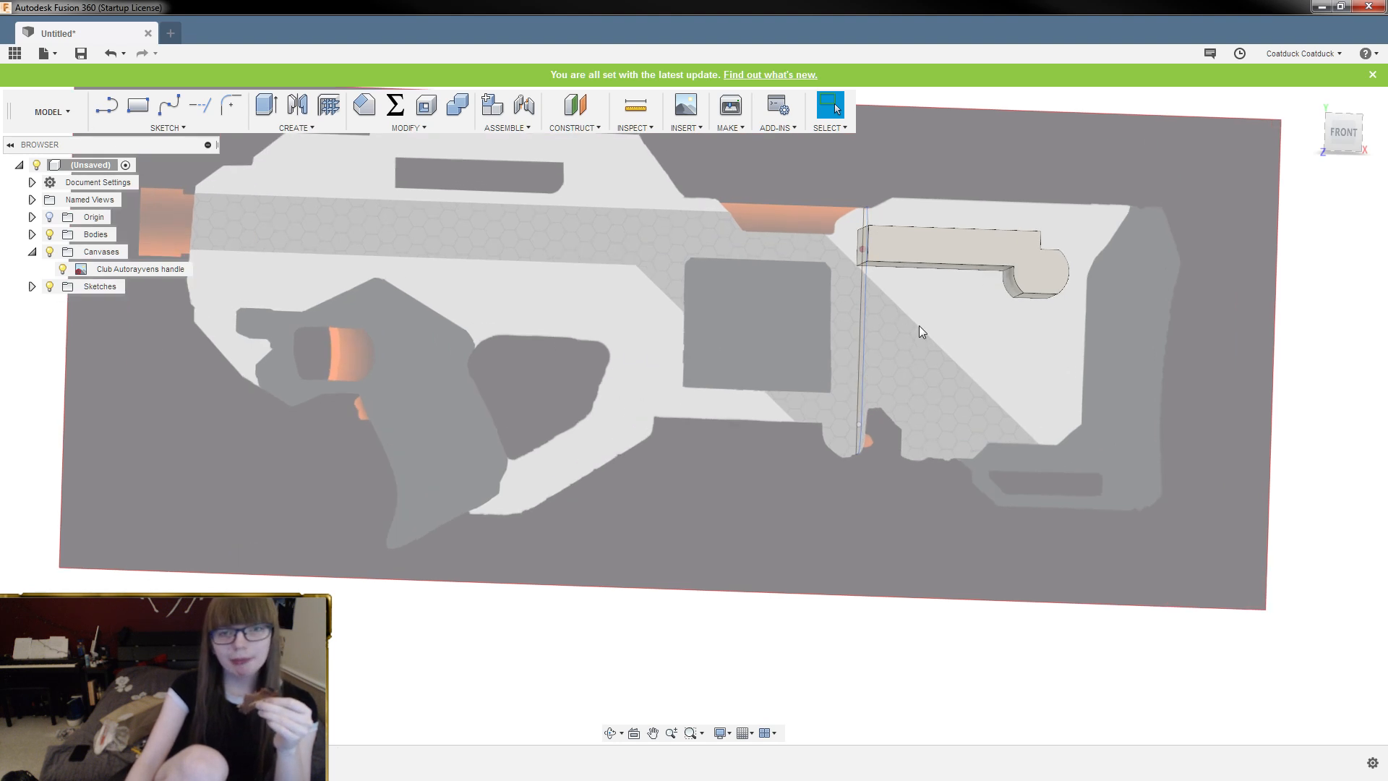
{"action": "middle_click_drag", "start_coordinate": [1149, 247], "coordinate": [1120, 250], "text": "shift"}
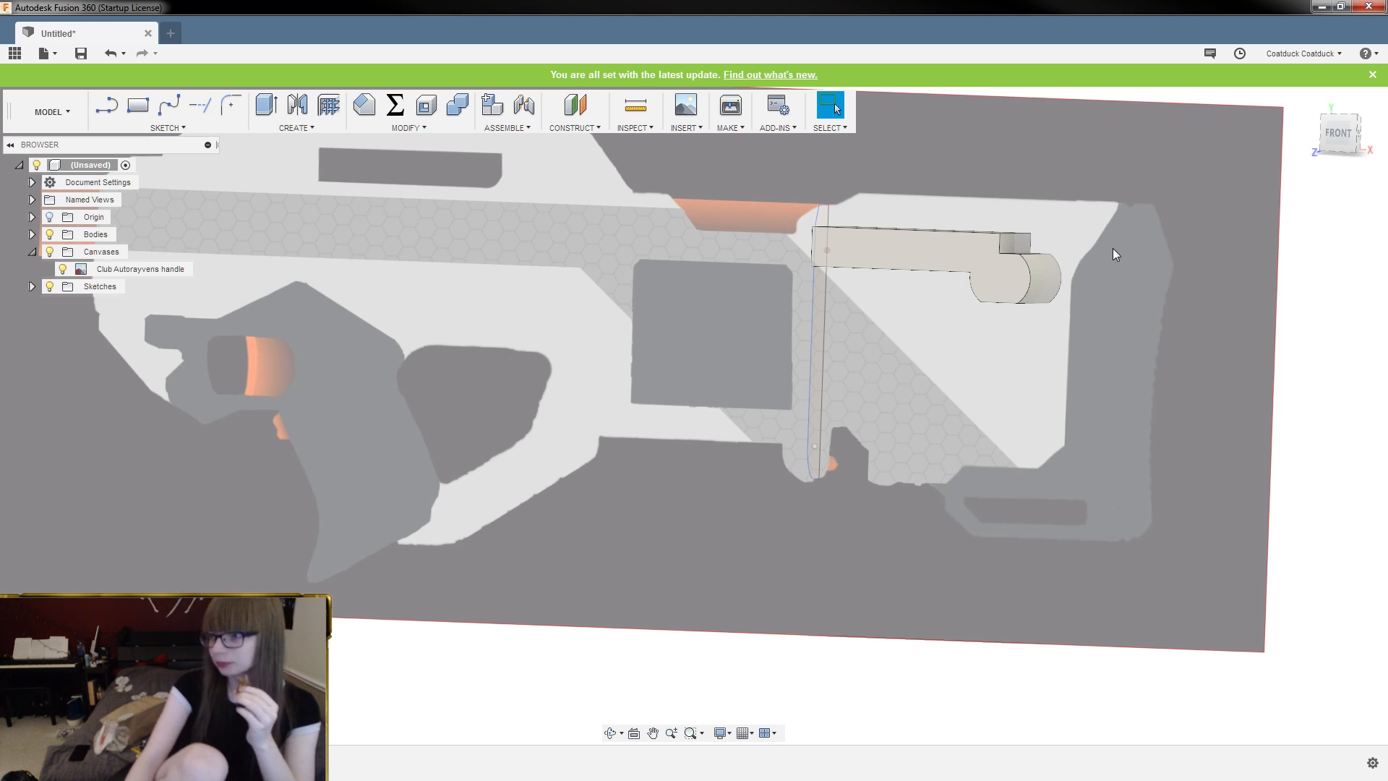
{"action": "scroll", "coordinate": [1112, 248], "scroll_direction": "down", "scroll_amount": 5}
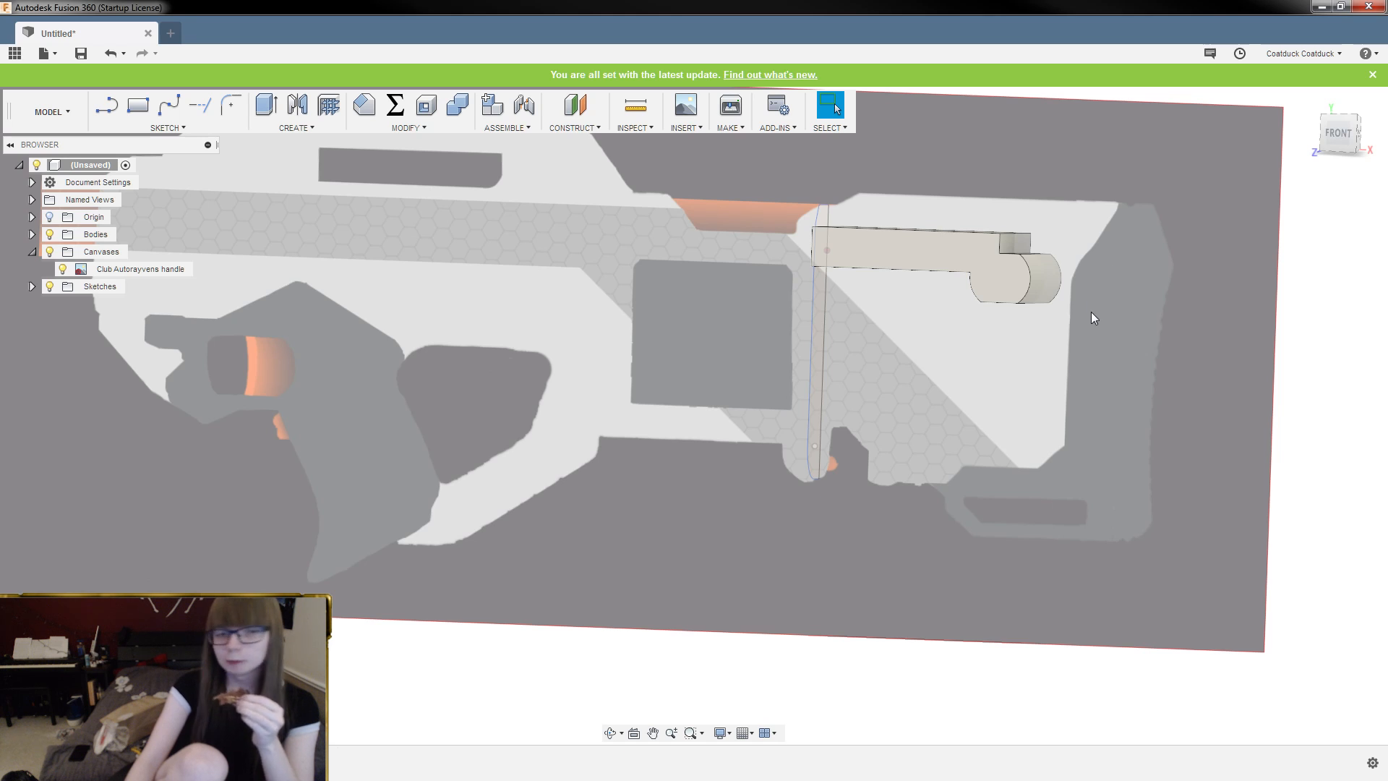
{"action": "middle_click_drag", "start_coordinate": [1110, 335], "coordinate": [1045, 400], "text": "shift"}
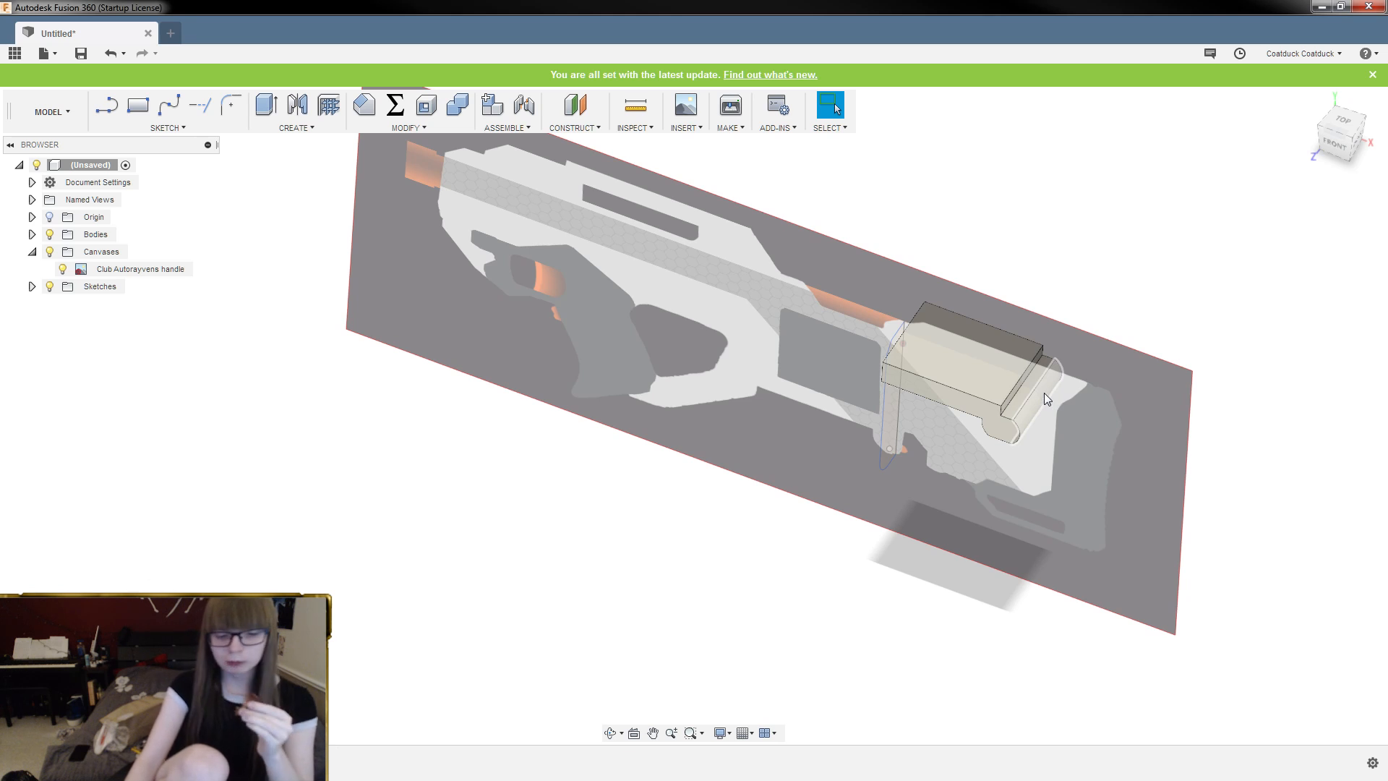
{"action": "middle_click_drag", "start_coordinate": [1025, 376], "coordinate": [1054, 301], "text": "shift"}
{"action": "key", "text": "Escape"}
{"action": "scroll", "coordinate": [931, 224], "scroll_direction": "up", "scroll_amount": 5}
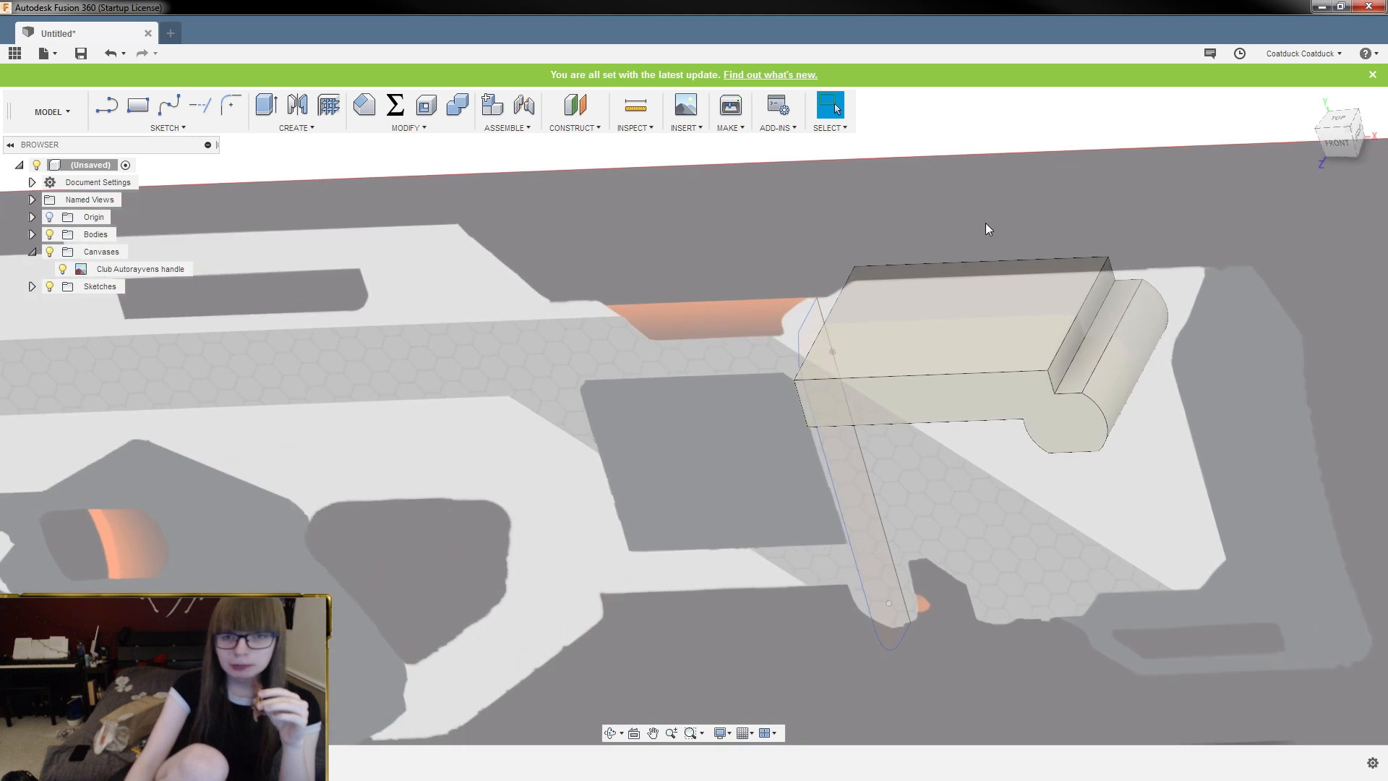
{"action": "middle_click_drag", "start_coordinate": [987, 223], "coordinate": [1063, 178], "text": "shift"}
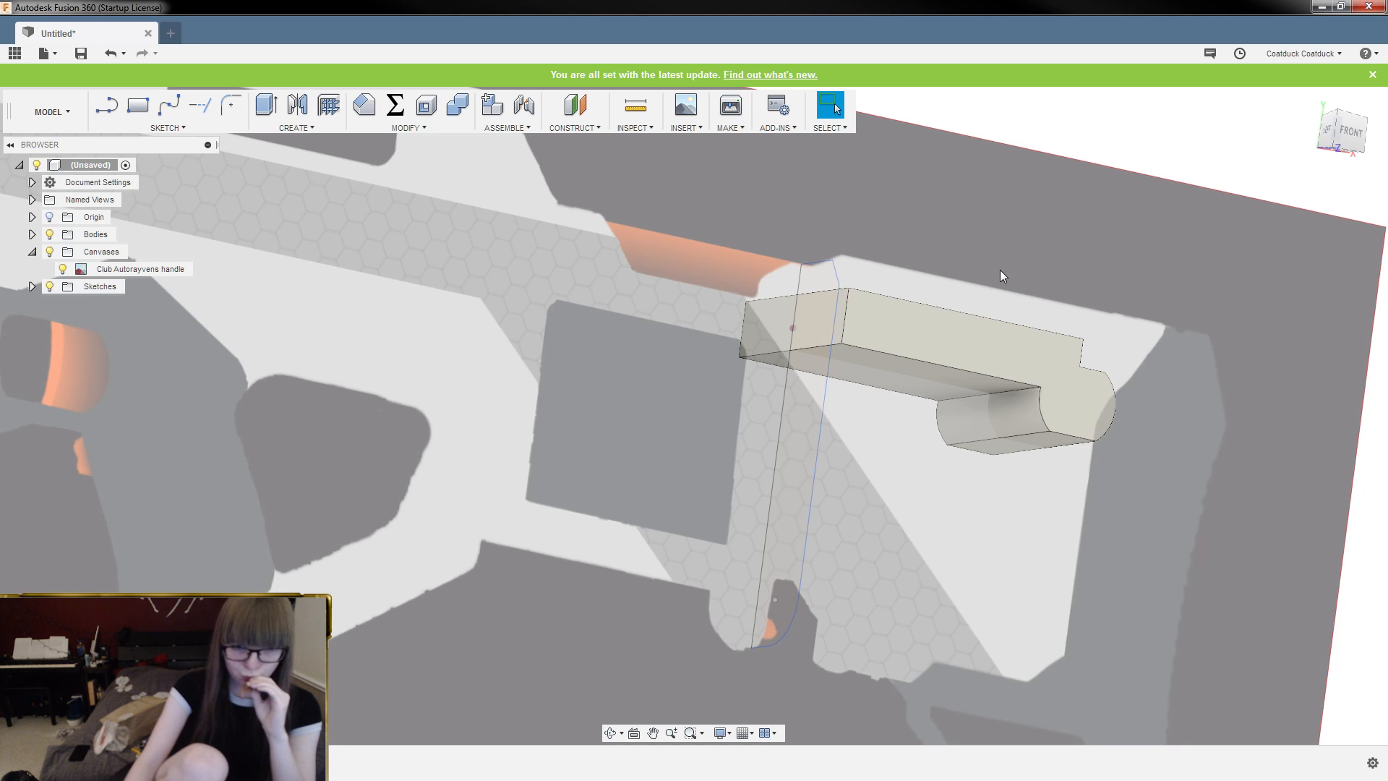
Extrude the tall round-cornered sketch profile 35 mm toward the block's rounded end, using New Body as the operation
{"action": "left_click", "coordinate": [795, 396]}
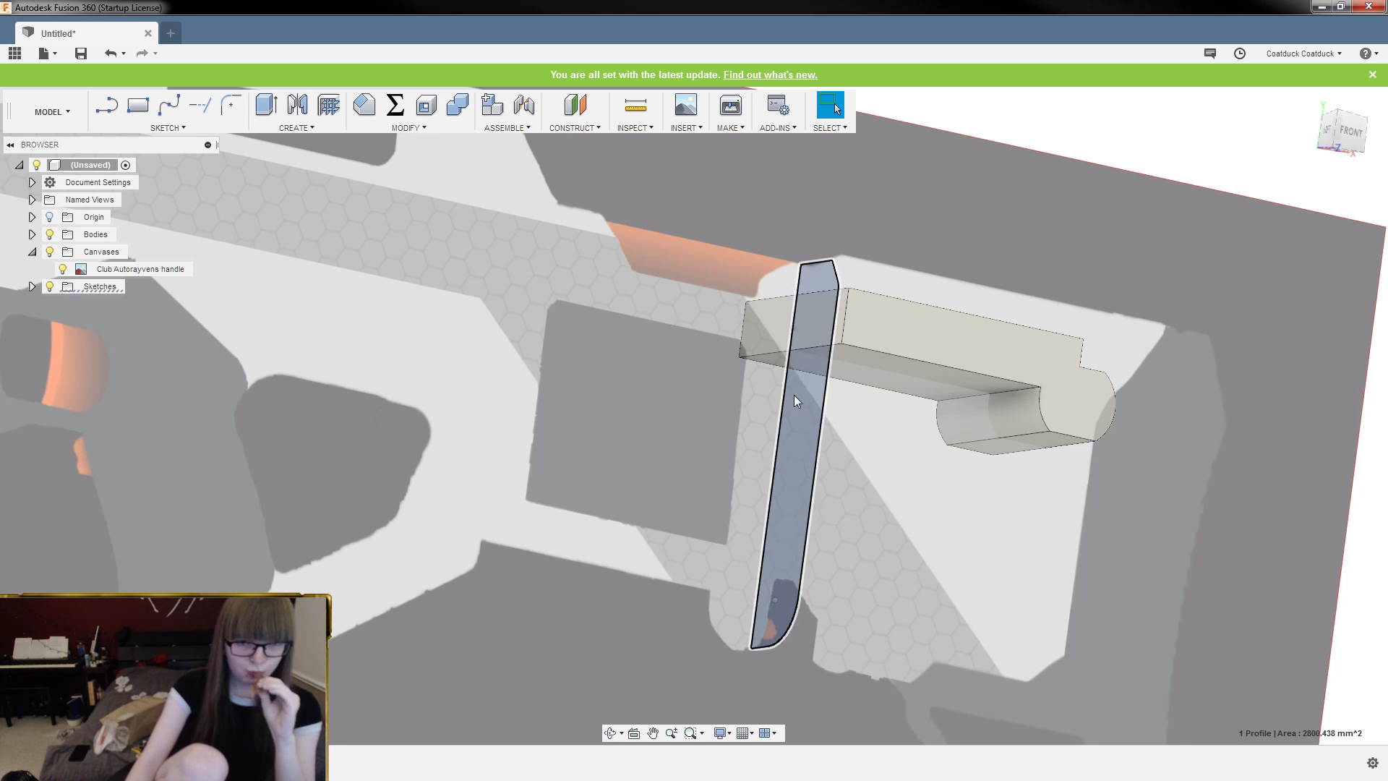
{"action": "key", "text": "e"}
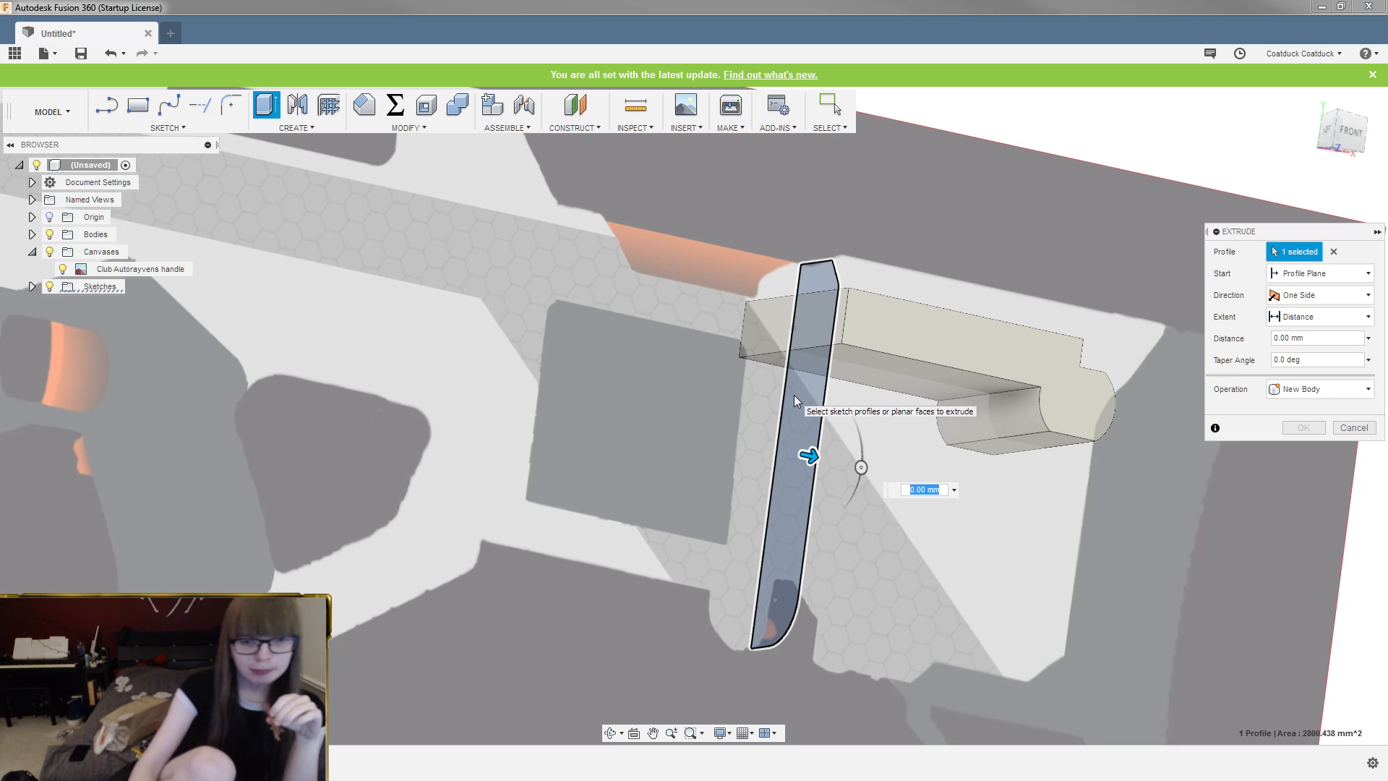
{"action": "scroll", "coordinate": [795, 394], "scroll_direction": "down", "scroll_amount": 2}
{"action": "middle_click_drag", "start_coordinate": [974, 445], "coordinate": [868, 425], "text": "shift"}
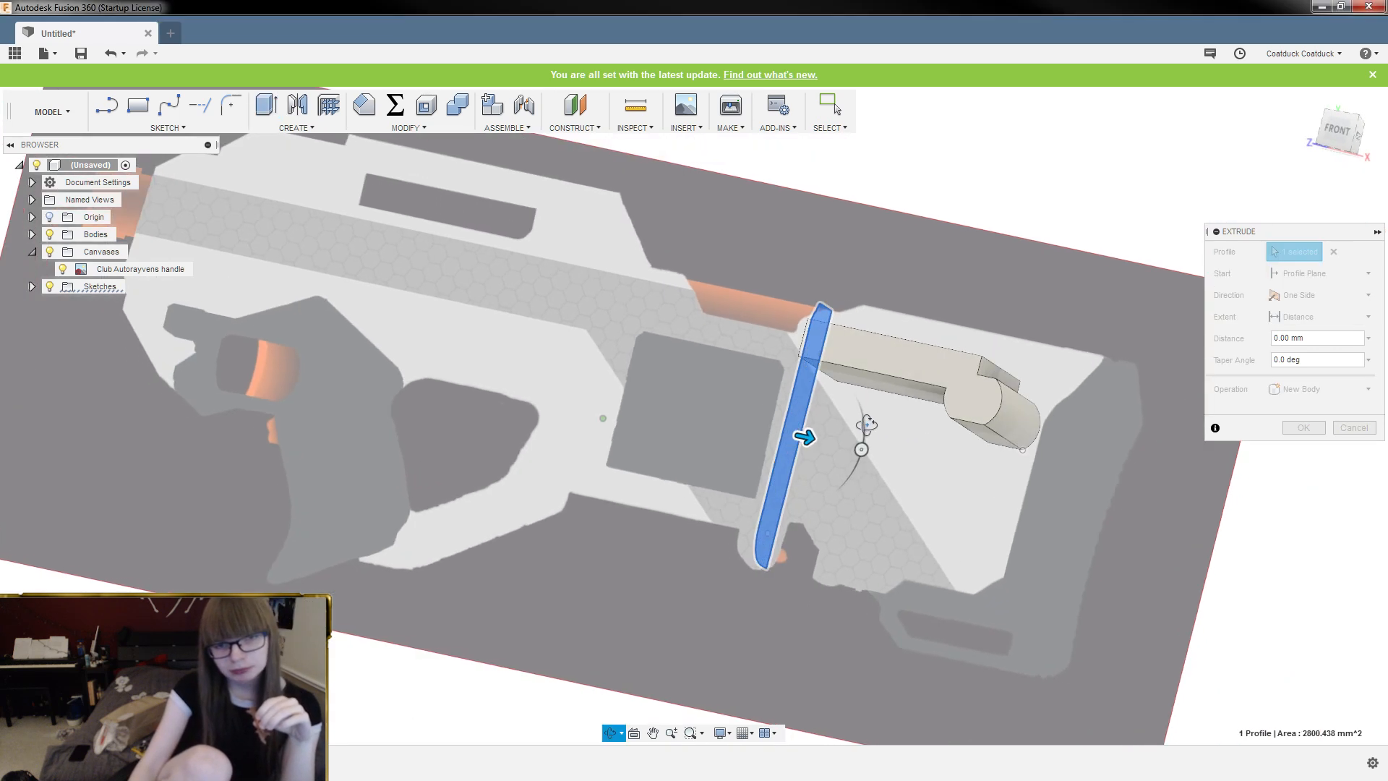
{"action": "scroll", "coordinate": [816, 437], "scroll_direction": "up", "scroll_amount": 2}
{"action": "left_click_drag", "start_coordinate": [796, 434], "coordinate": [924, 460]}
{"action": "middle_click_drag", "start_coordinate": [946, 499], "coordinate": [990, 539], "text": "shift"}
{"action": "left_click", "coordinate": [1320, 389]}
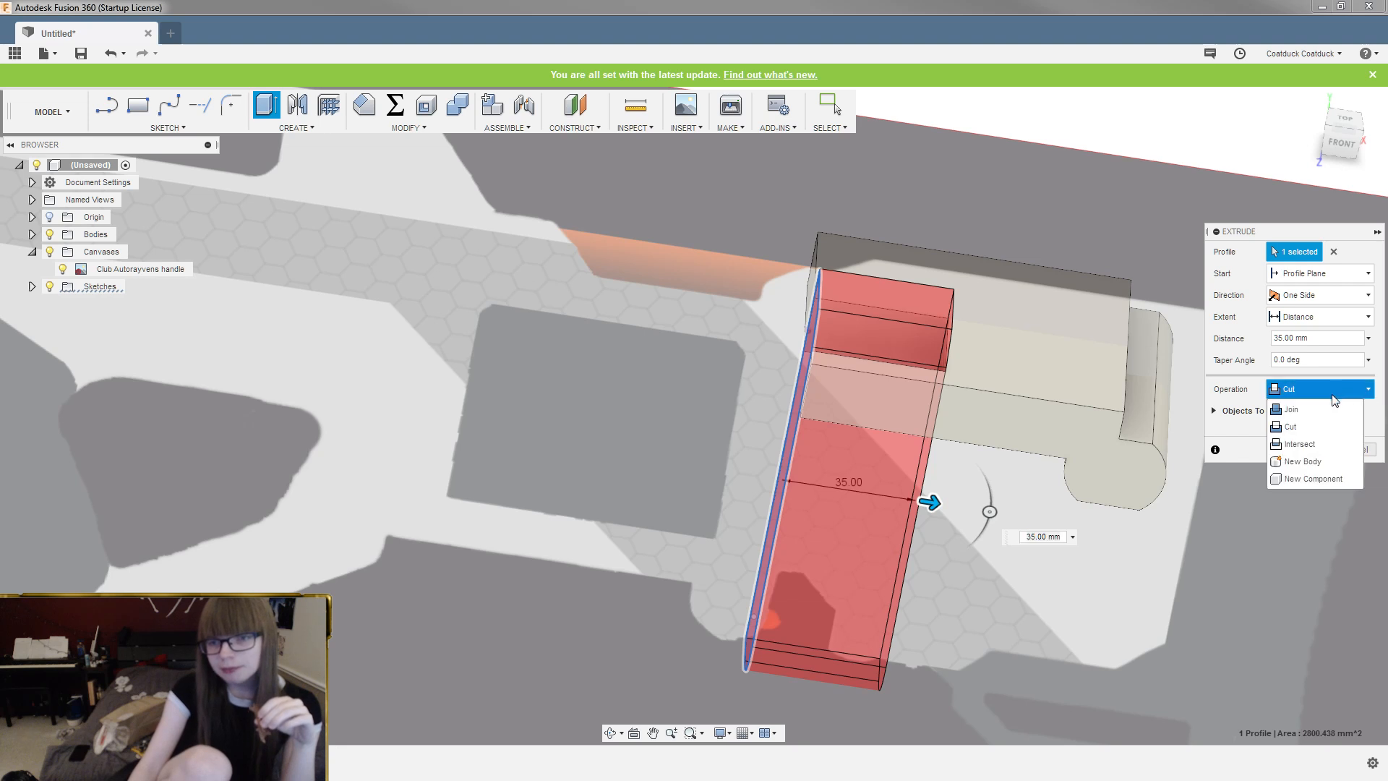
{"action": "left_click", "coordinate": [1305, 462]}
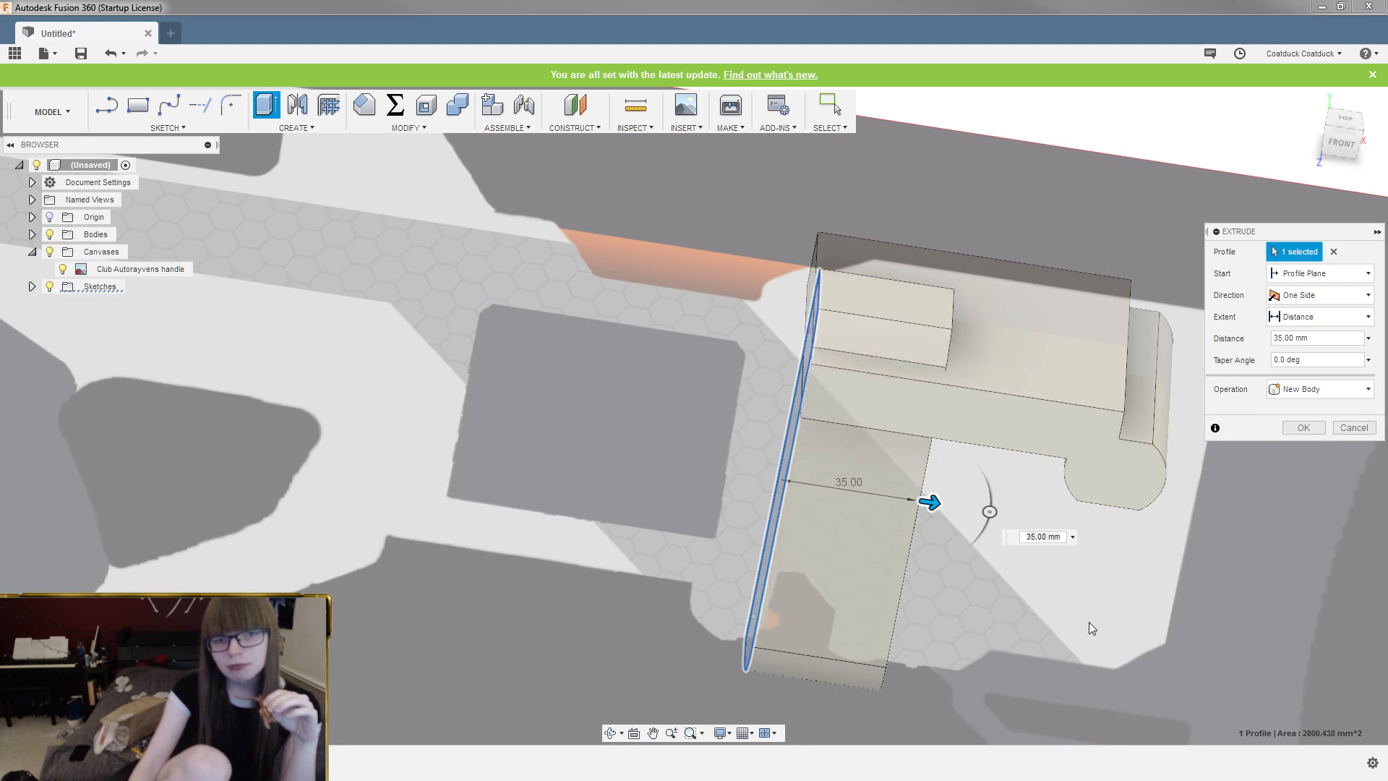
{"action": "middle_click_drag", "start_coordinate": [1091, 628], "coordinate": [1122, 551], "text": "shift"}
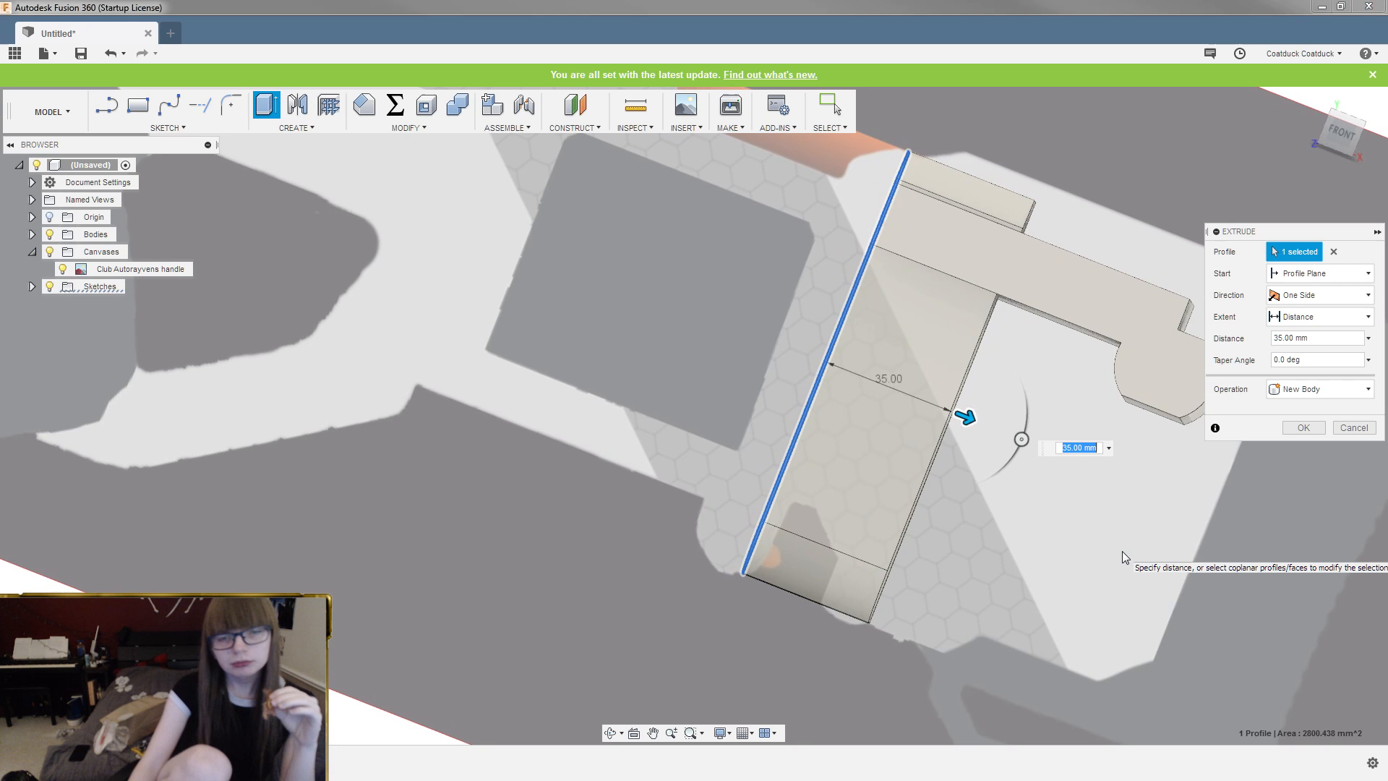
Change the extrusion to two sides, with 5 mm on the second side, and finish it as a new body
{"action": "left_click", "coordinate": [1302, 294]}
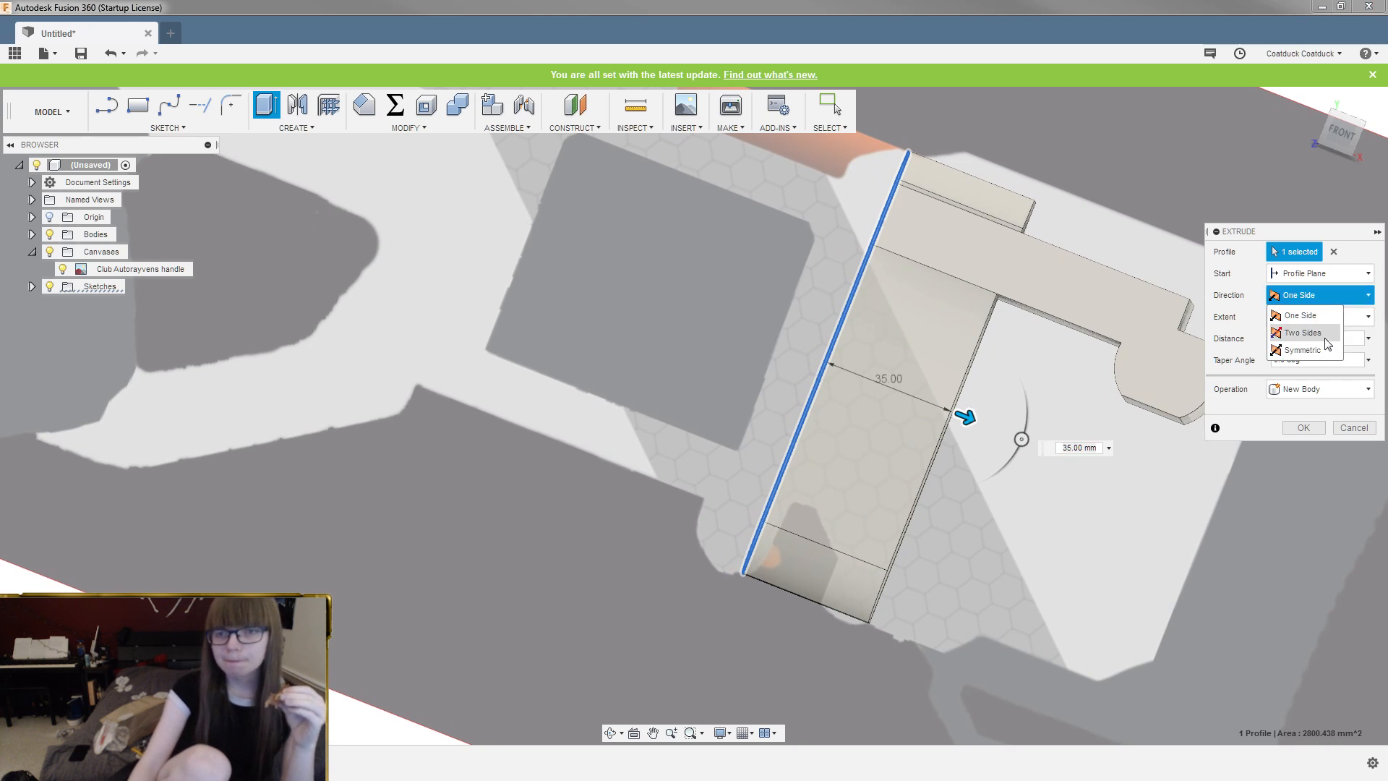
{"action": "left_click", "coordinate": [1304, 332]}
{"action": "left_click_drag", "start_coordinate": [810, 356], "coordinate": [777, 339]}
{"action": "mouse_move", "coordinate": [1037, 382]}
{"action": "middle_mouse_down", "text": "shift"}
{"action": "mouse_move", "coordinate": [1061, 390]}
{"action": "mouse_move", "coordinate": [1046, 385]}
{"action": "middle_mouse_up", "text": "shift"}
{"action": "left_click_drag", "start_coordinate": [765, 373], "coordinate": [793, 381]}
{"action": "scroll", "coordinate": [888, 155], "scroll_direction": "up", "scroll_amount": 1}
{"action": "scroll", "coordinate": [1037, 126], "scroll_direction": "up", "scroll_amount": 2}
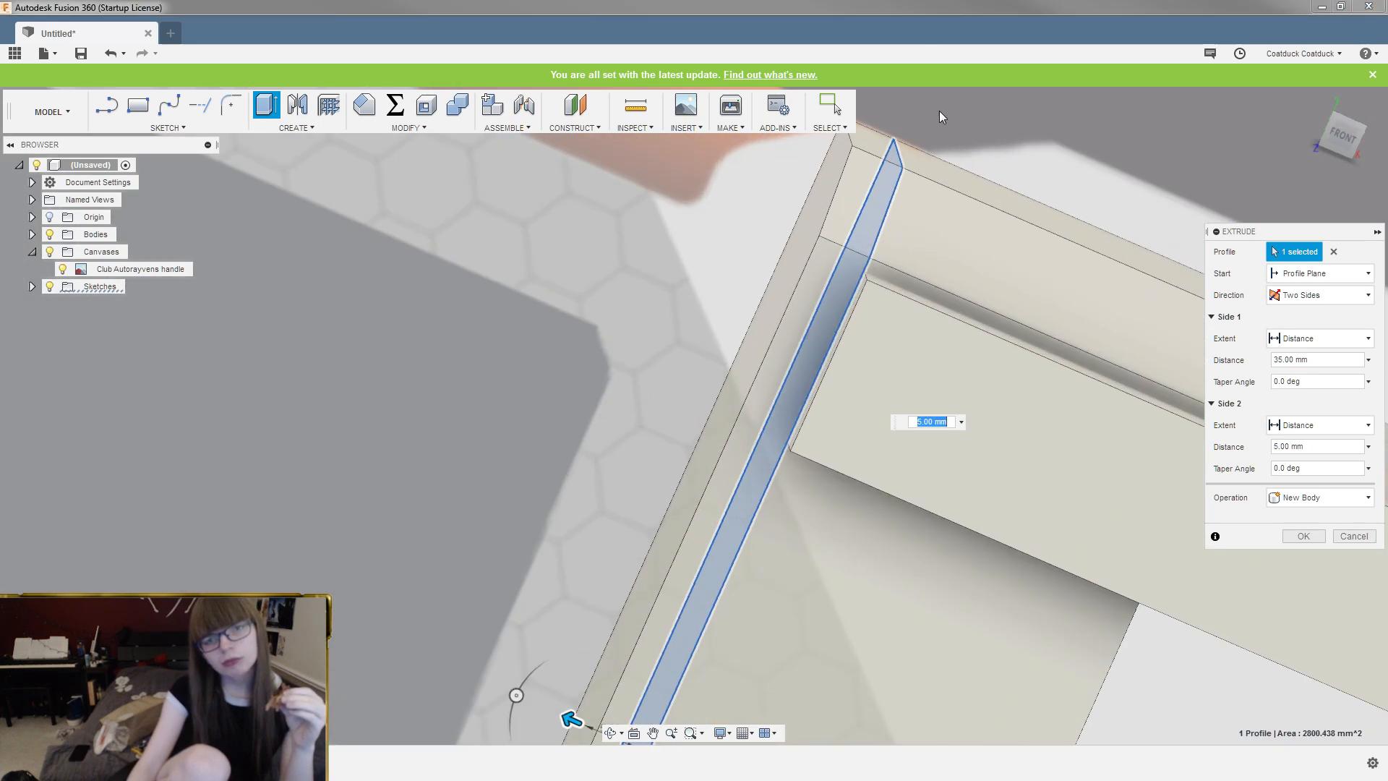
{"action": "middle_click_drag", "start_coordinate": [946, 99], "coordinate": [987, 154], "text": "shift"}
{"action": "scroll", "coordinate": [1104, 218], "scroll_direction": "down", "scroll_amount": 2}
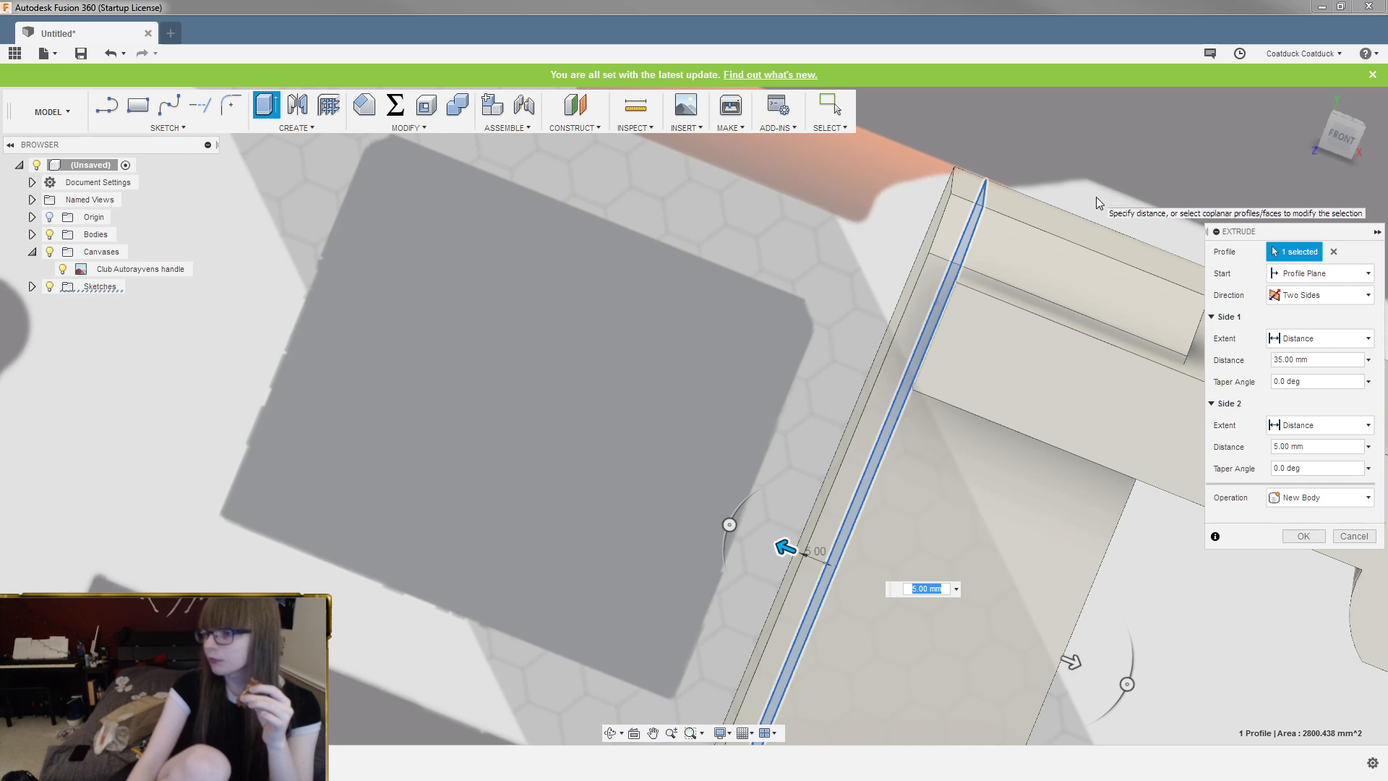
{"action": "middle_click_drag", "start_coordinate": [1096, 197], "coordinate": [1073, 129], "text": "shift"}
{"action": "key", "text": "Return"}
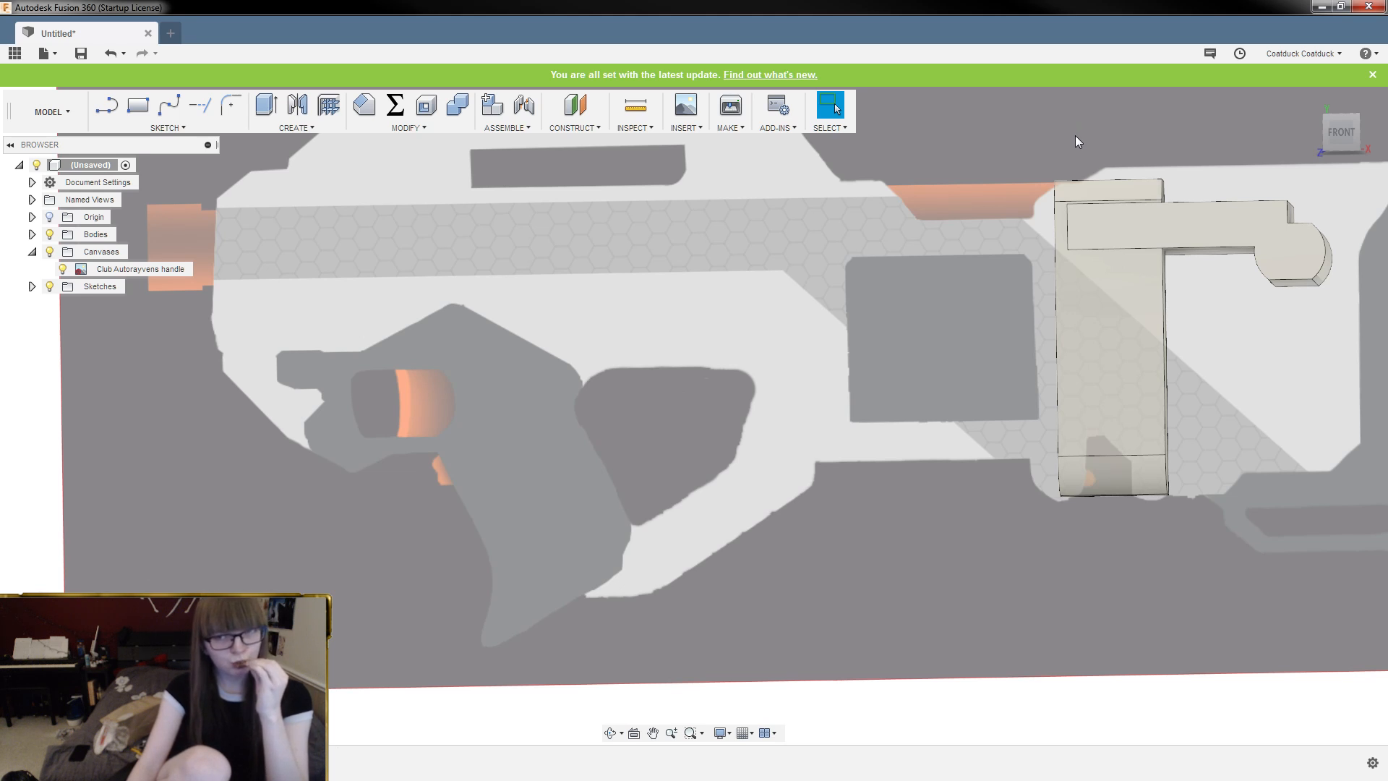
Compare the new body with the canvas and the Downpour gunmetal.png reference picture, closing the picture to return to Fusion 360
{"action": "middle_click_drag", "start_coordinate": [1074, 136], "coordinate": [1105, 193], "text": "shift"}
{"action": "scroll", "coordinate": [1103, 194], "scroll_direction": "down", "scroll_amount": 3}
{"action": "scroll", "coordinate": [1103, 195], "scroll_direction": "up", "scroll_amount": 5}
{"action": "middle_click_drag", "start_coordinate": [1218, 288], "coordinate": [1245, 269], "text": "shift"}
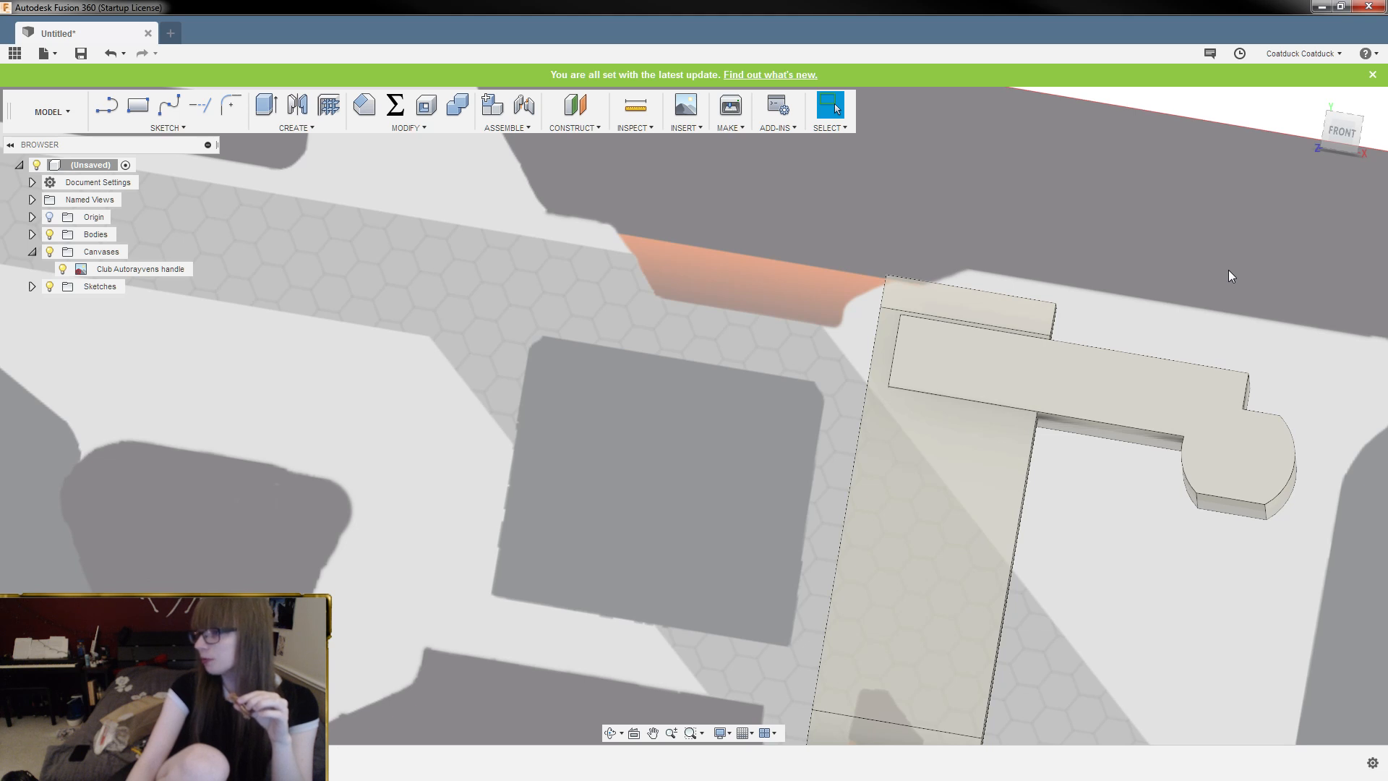
{"action": "scroll", "coordinate": [1229, 276], "scroll_direction": "down", "scroll_amount": 5}
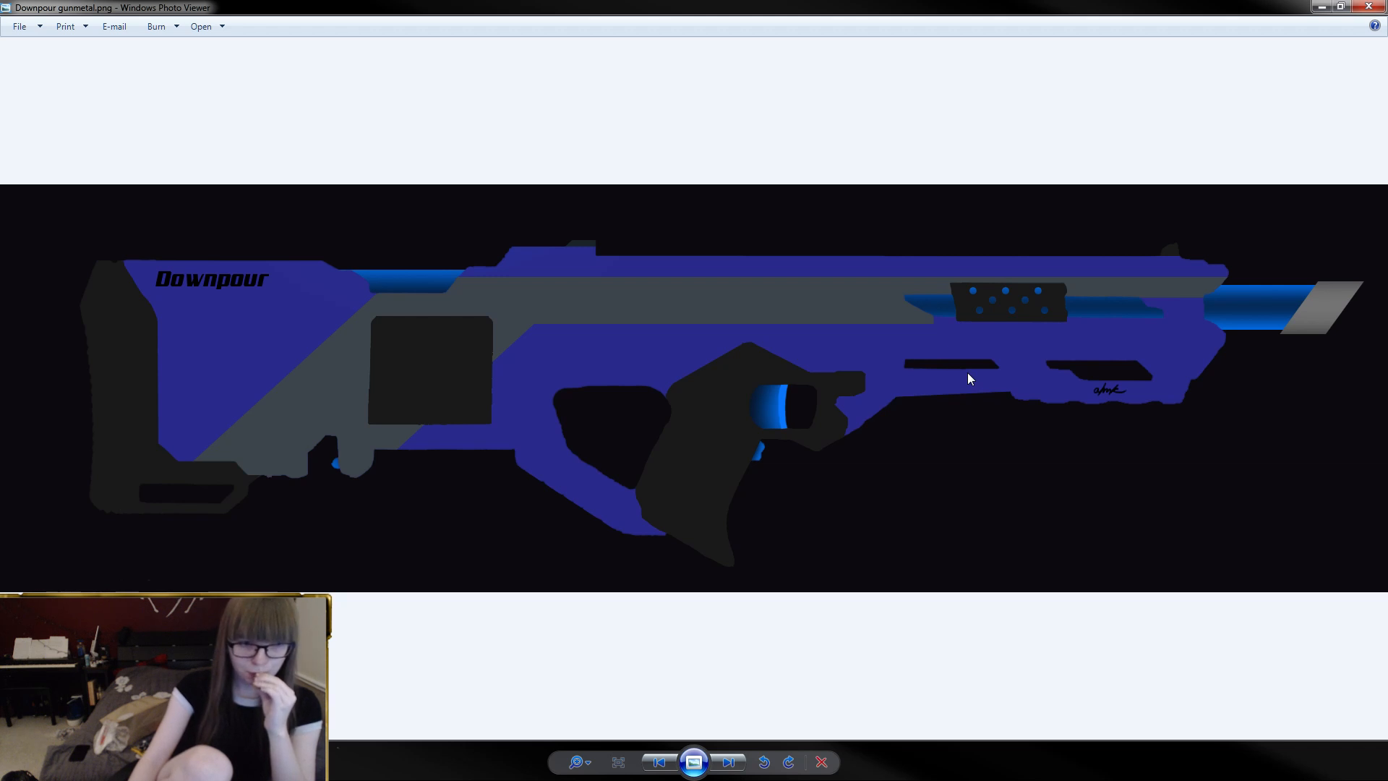
{"action": "left_click", "coordinate": [1368, 7]}
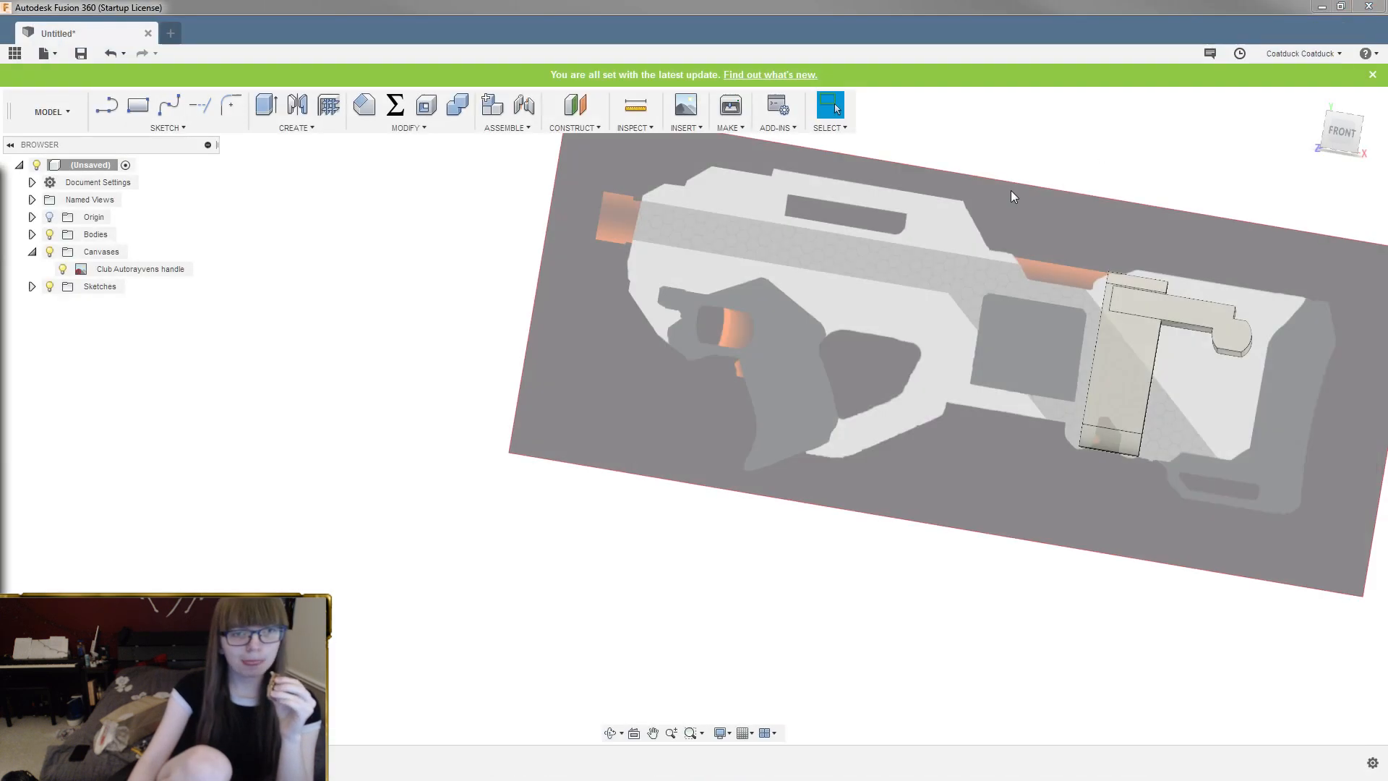
Start a sketch on the block's large flat face with the Circle tool
{"action": "scroll", "coordinate": [977, 452], "scroll_direction": "down", "scroll_amount": 1}
{"action": "scroll", "coordinate": [1160, 389], "scroll_direction": "up", "scroll_amount": 3}
{"action": "middle_click_drag", "start_coordinate": [1214, 371], "coordinate": [1162, 396], "text": "shift"}
{"action": "scroll", "coordinate": [1207, 271], "scroll_direction": "up", "scroll_amount": 3}
{"action": "middle_click_drag", "start_coordinate": [1213, 267], "coordinate": [1183, 287], "text": "shift"}
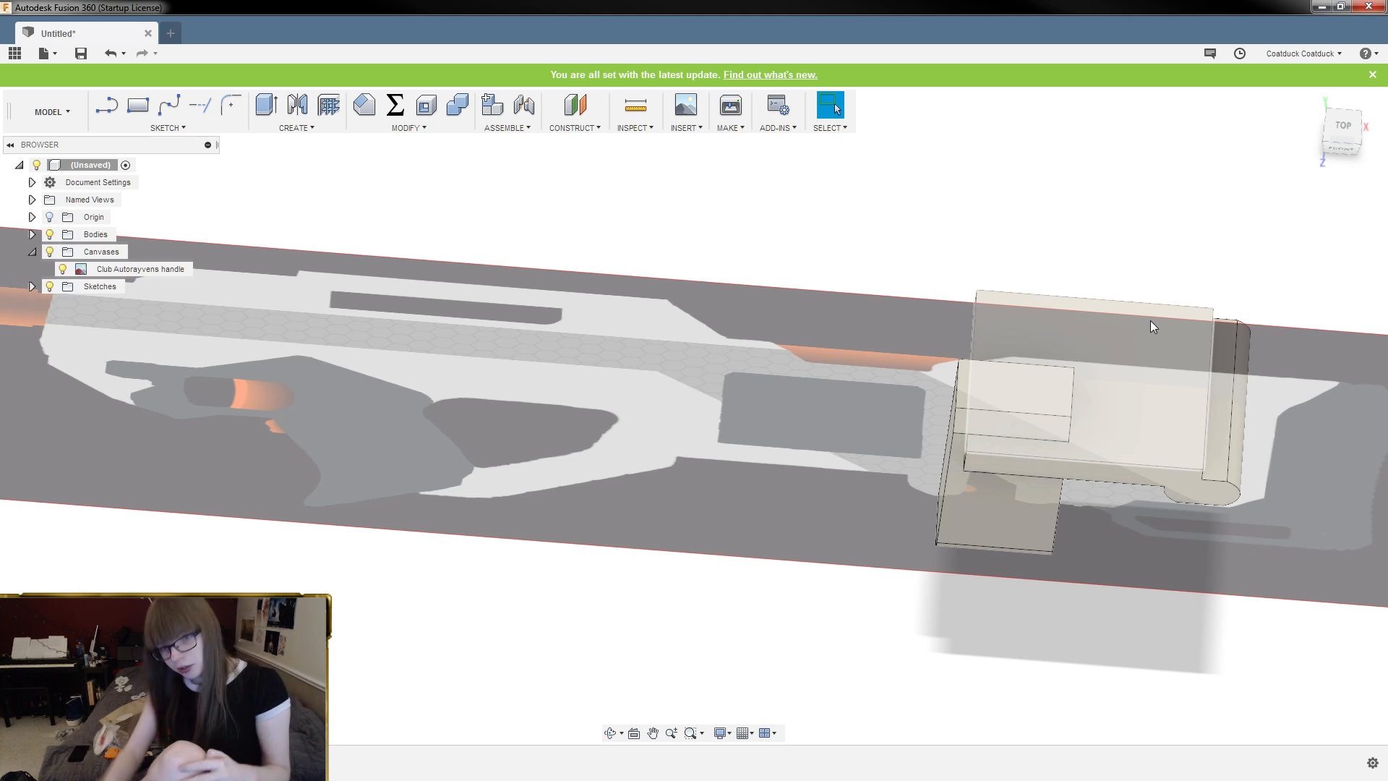
{"action": "key", "text": "c"}
{"action": "left_click", "coordinate": [1131, 343]}
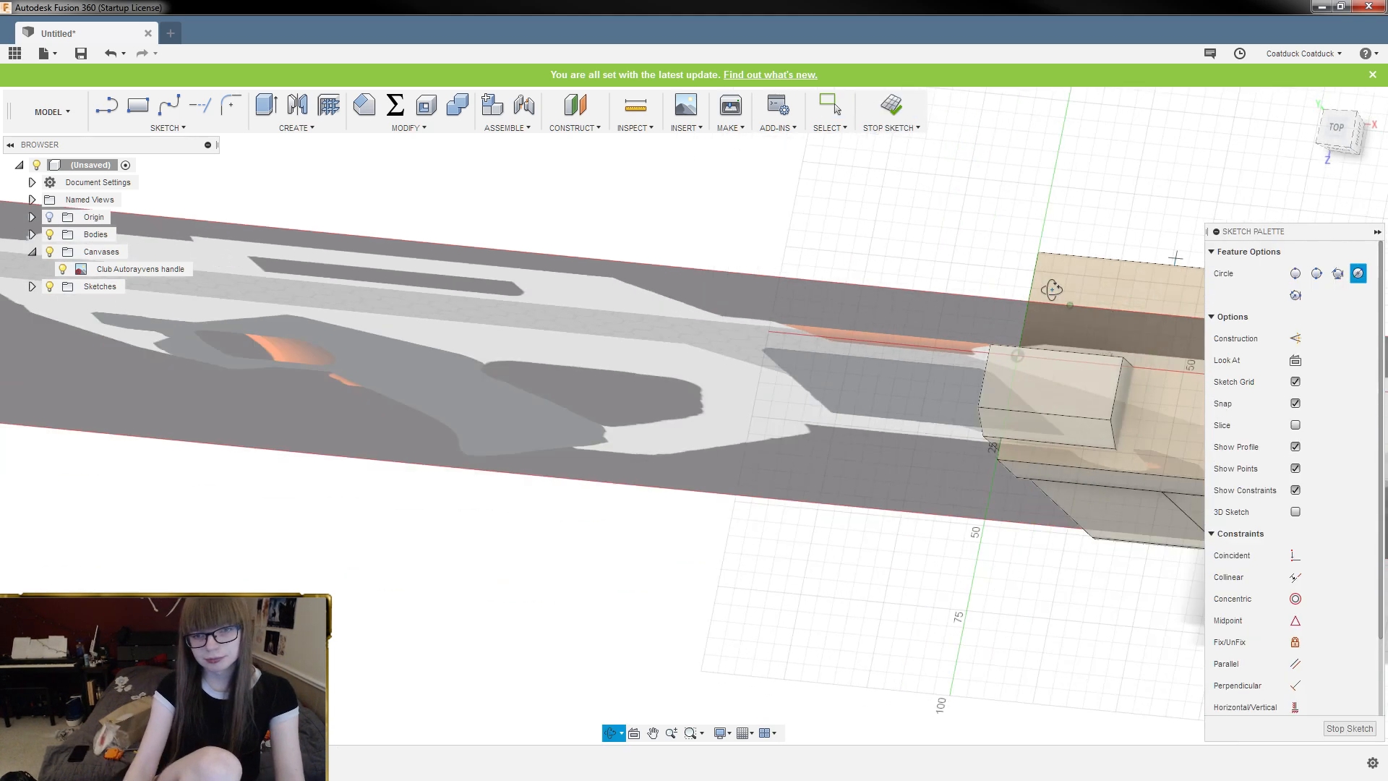
{"action": "middle_click_drag", "start_coordinate": [1052, 290], "coordinate": [1013, 278], "text": "shift"}
{"action": "scroll", "coordinate": [1137, 253], "scroll_direction": "down", "scroll_amount": 4}
{"action": "middle_click_drag", "start_coordinate": [1137, 253], "coordinate": [1212, 237], "text": "shift"}
{"action": "scroll", "coordinate": [972, 312], "scroll_direction": "up", "scroll_amount": 4}
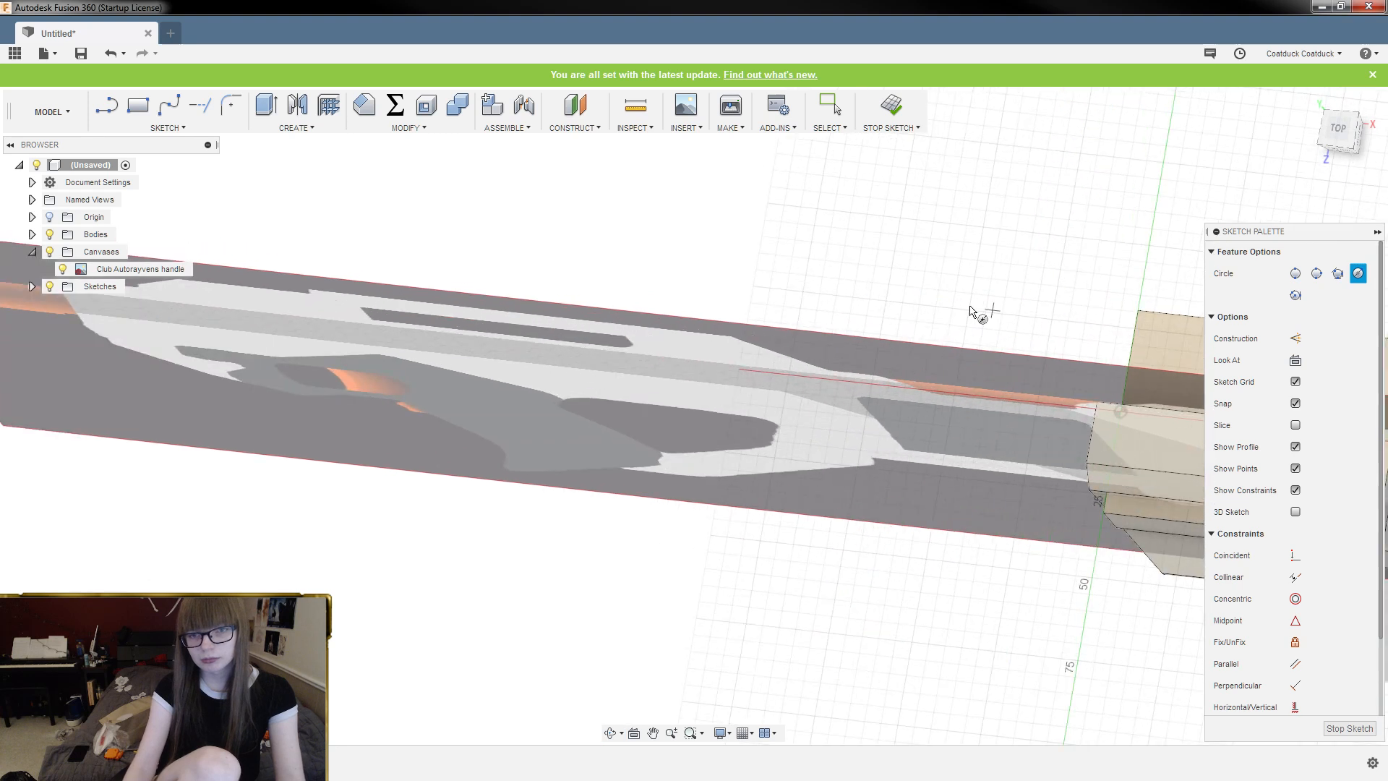
{"action": "scroll", "coordinate": [795, 274], "scroll_direction": "down", "scroll_amount": 5}
{"action": "scroll", "coordinate": [909, 205], "scroll_direction": "up", "scroll_amount": 8}
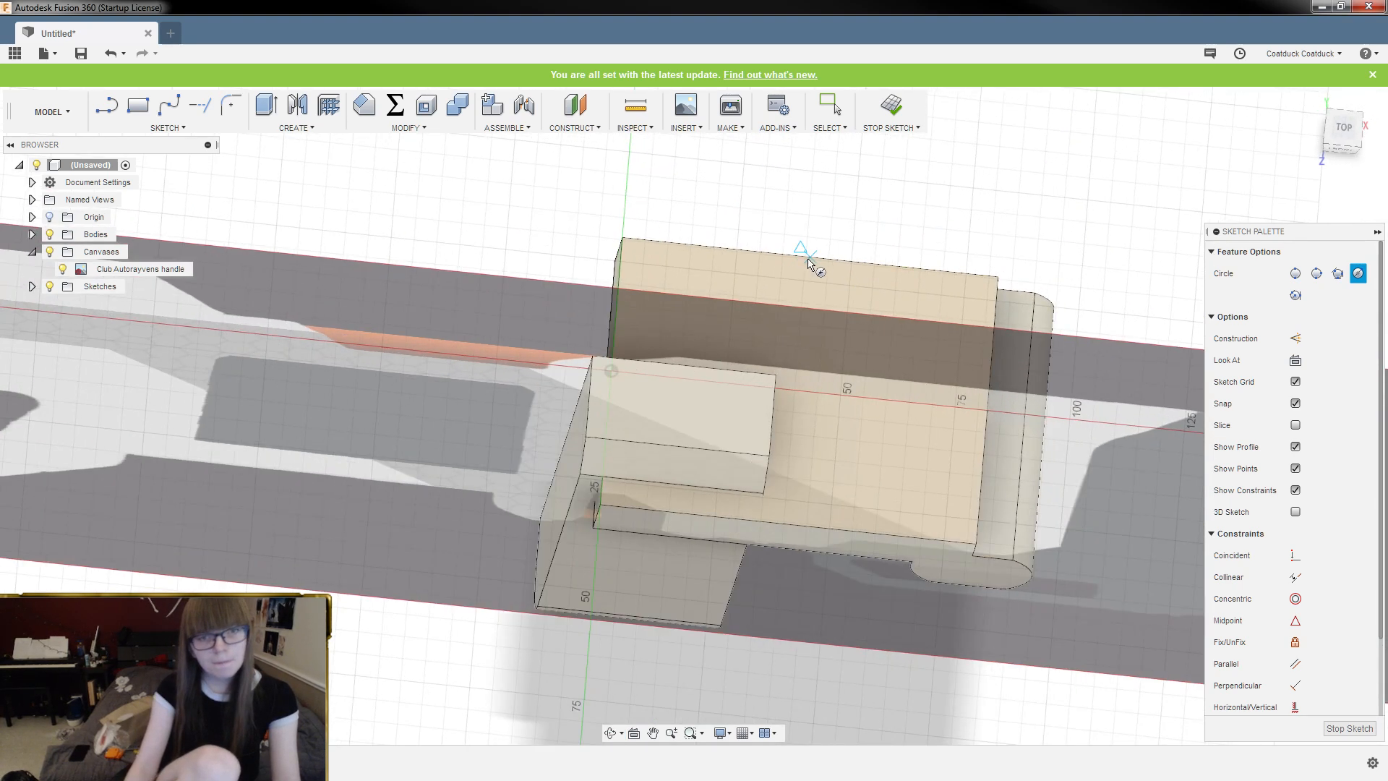
{"action": "left_click", "coordinate": [801, 391]}
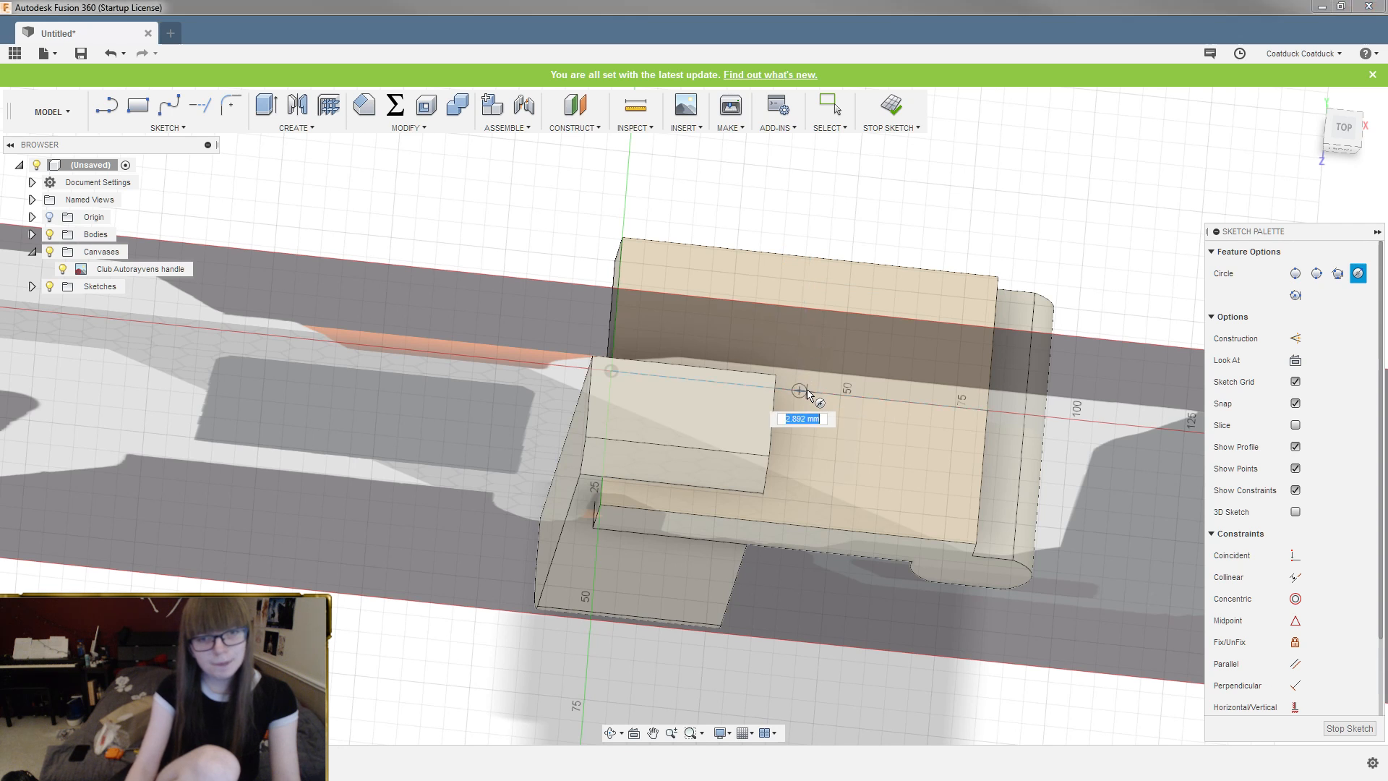
{"action": "left_click", "coordinate": [988, 411]}
{"action": "left_click", "coordinate": [987, 409]}
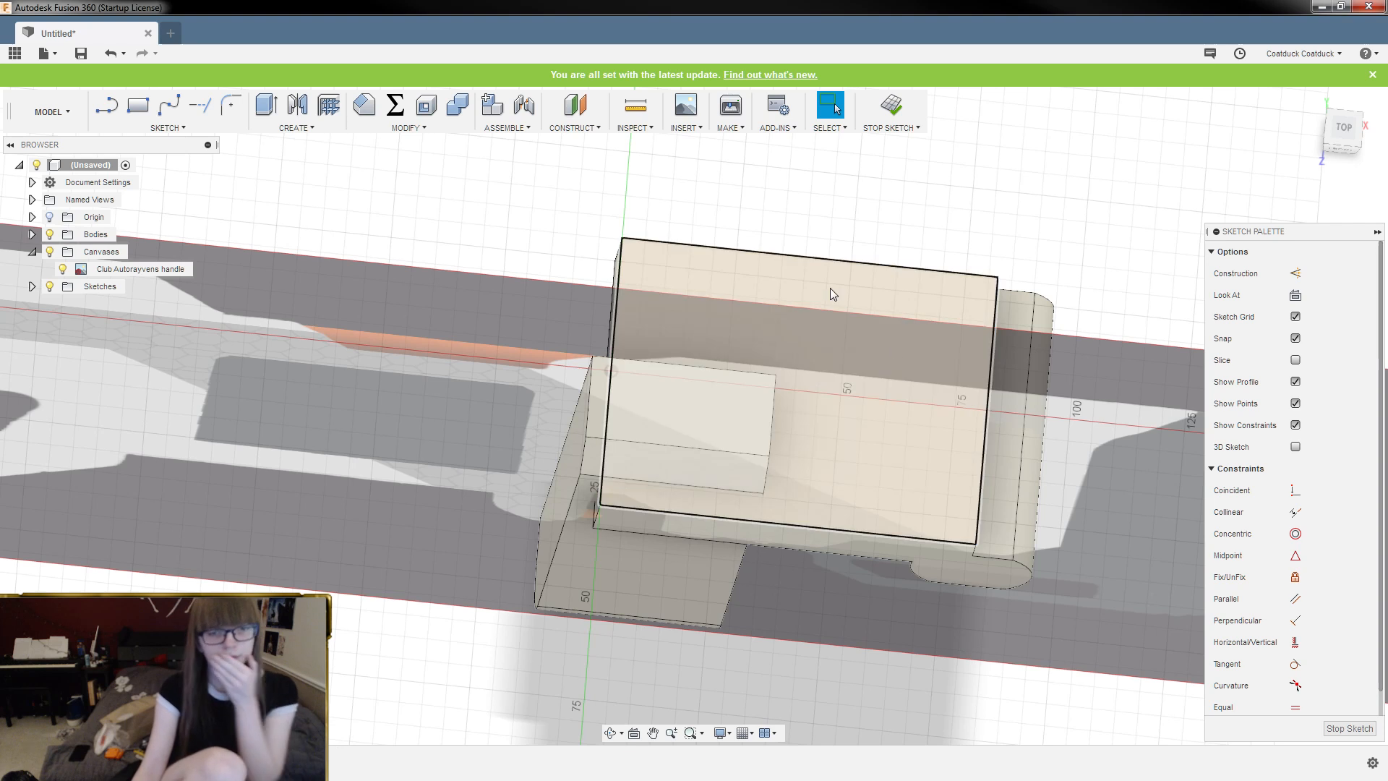
Hide Body3 and the reference canvas so that only Body1 remains in view
{"action": "scroll", "coordinate": [830, 288], "scroll_direction": "up", "scroll_amount": 1}
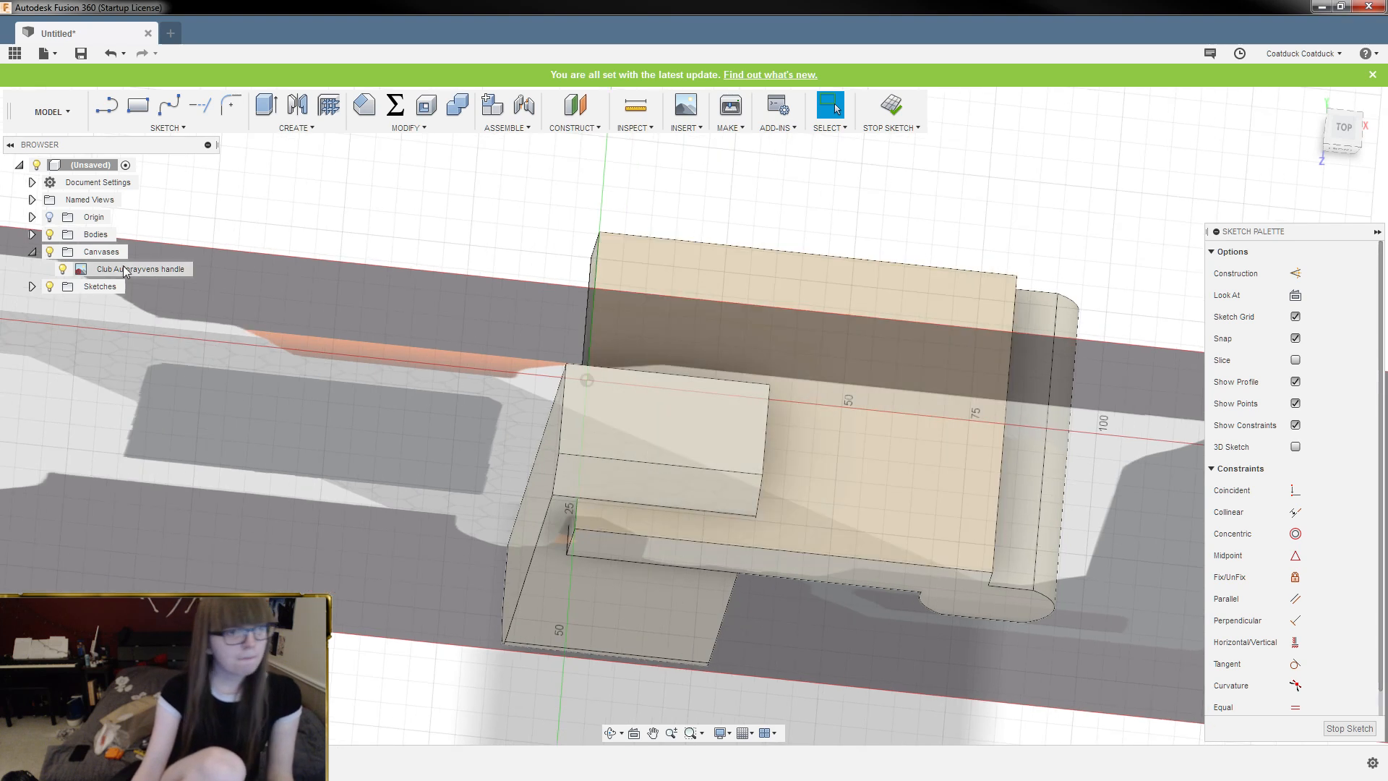
{"action": "left_click", "coordinate": [32, 234]}
{"action": "left_click", "coordinate": [63, 270]}
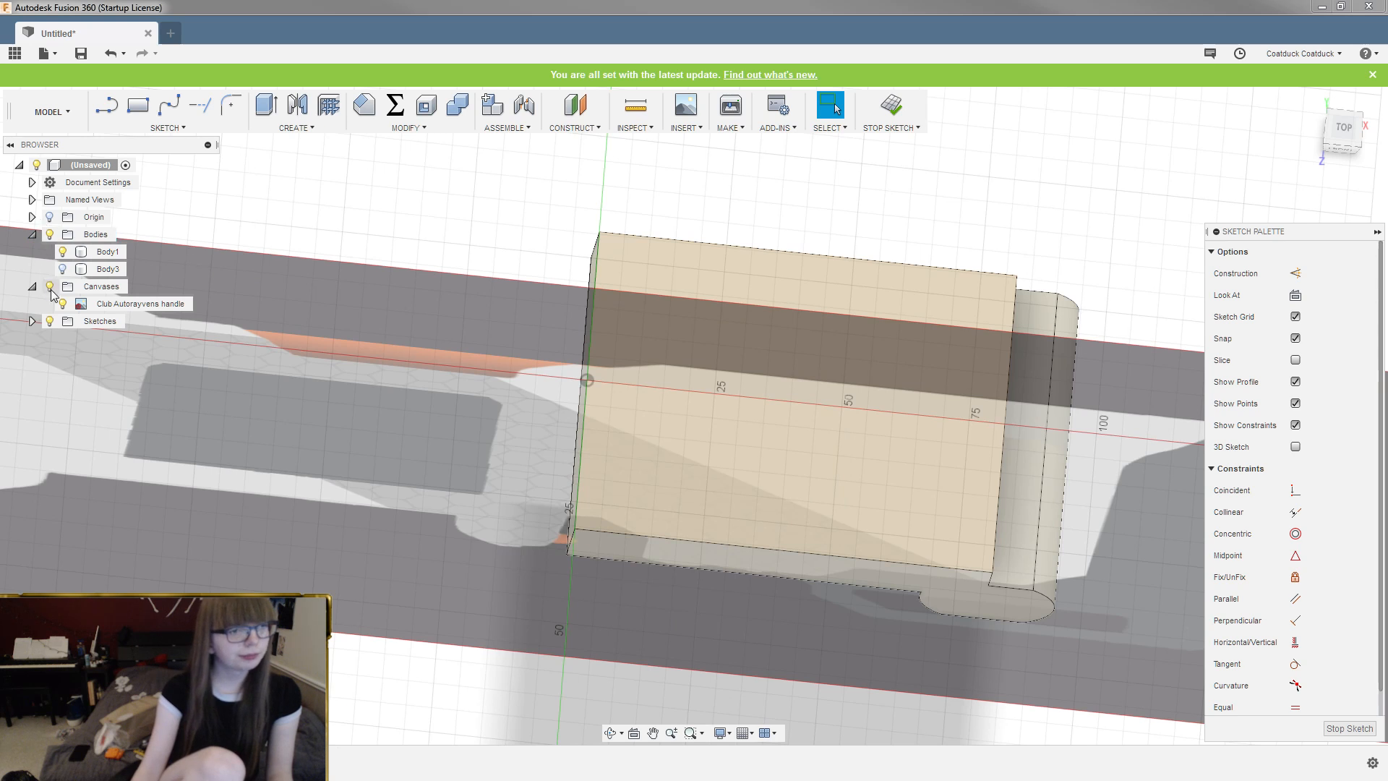
{"action": "left_click", "coordinate": [49, 322]}
{"action": "left_click", "coordinate": [49, 322]}
{"action": "left_click", "coordinate": [49, 287]}
{"action": "mouse_move", "coordinate": [338, 257]}
{"action": "middle_mouse_down", "text": "shift"}
{"action": "mouse_move", "coordinate": [328, 277]}
{"action": "mouse_move", "coordinate": [656, 428]}
{"action": "middle_mouse_up", "text": "shift"}
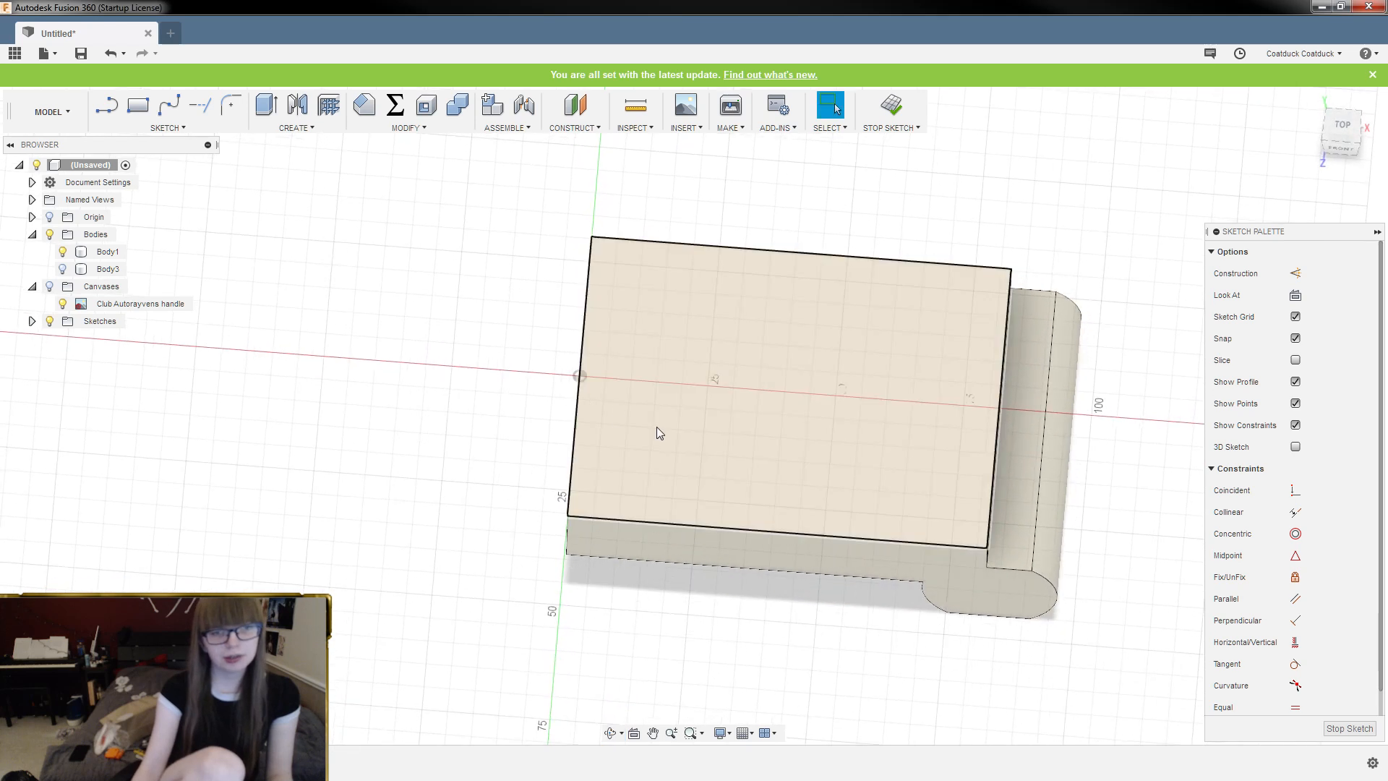
{"action": "scroll", "coordinate": [920, 535], "scroll_direction": "up", "scroll_amount": 3}
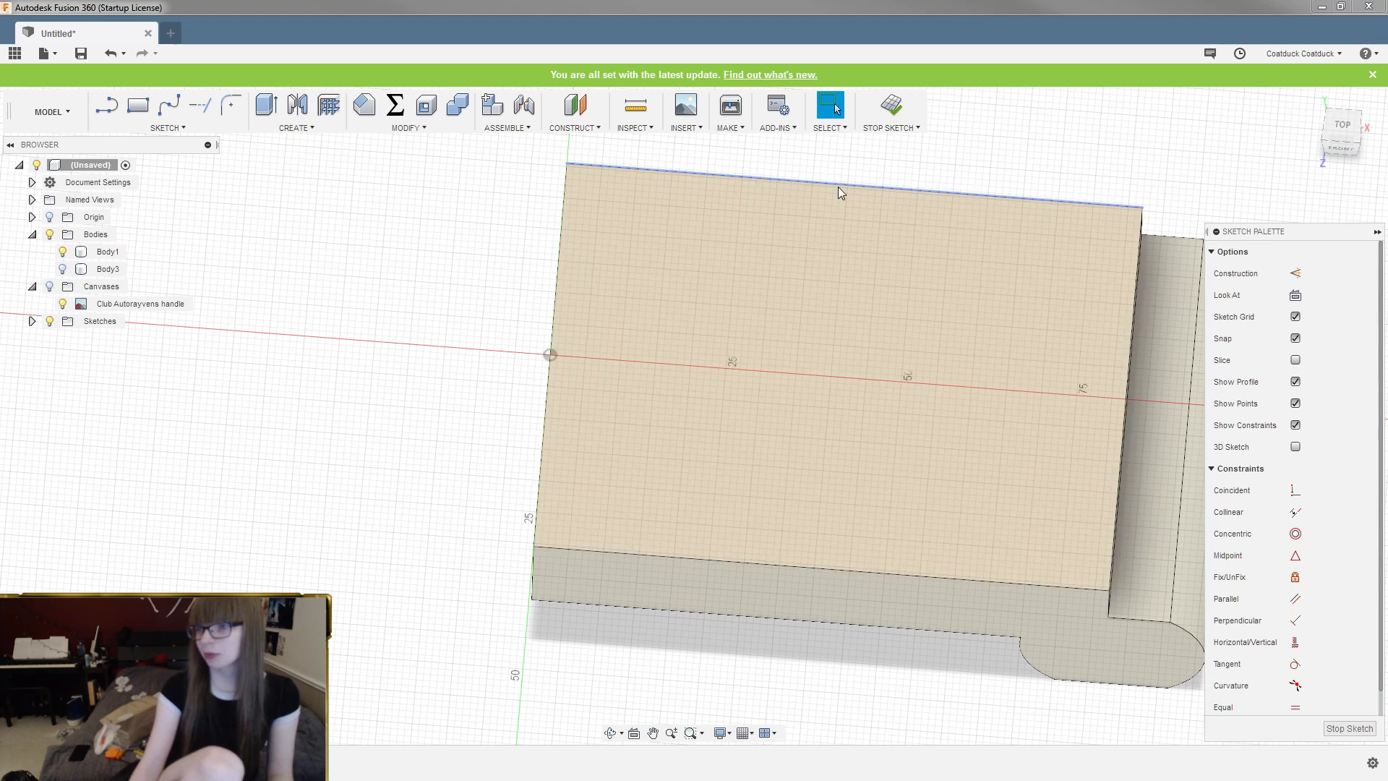
Draw a 39.25 mm line from the sketch origin along the red axis across the block's large face
{"action": "left_click", "coordinate": [1075, 8]}
{"action": "middle_click_drag", "start_coordinate": [782, 205], "coordinate": [776, 215], "text": "shift"}
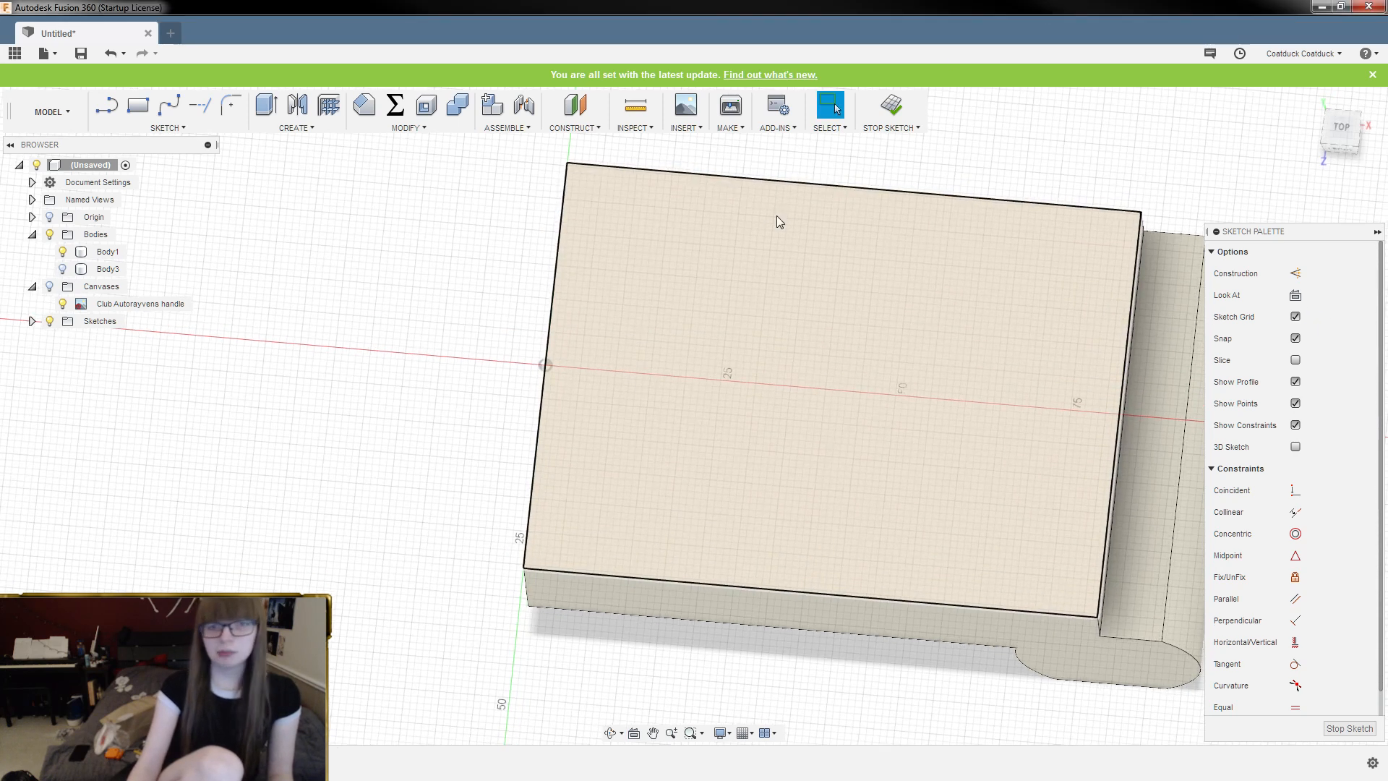
{"action": "left_click", "coordinate": [120, 106]}
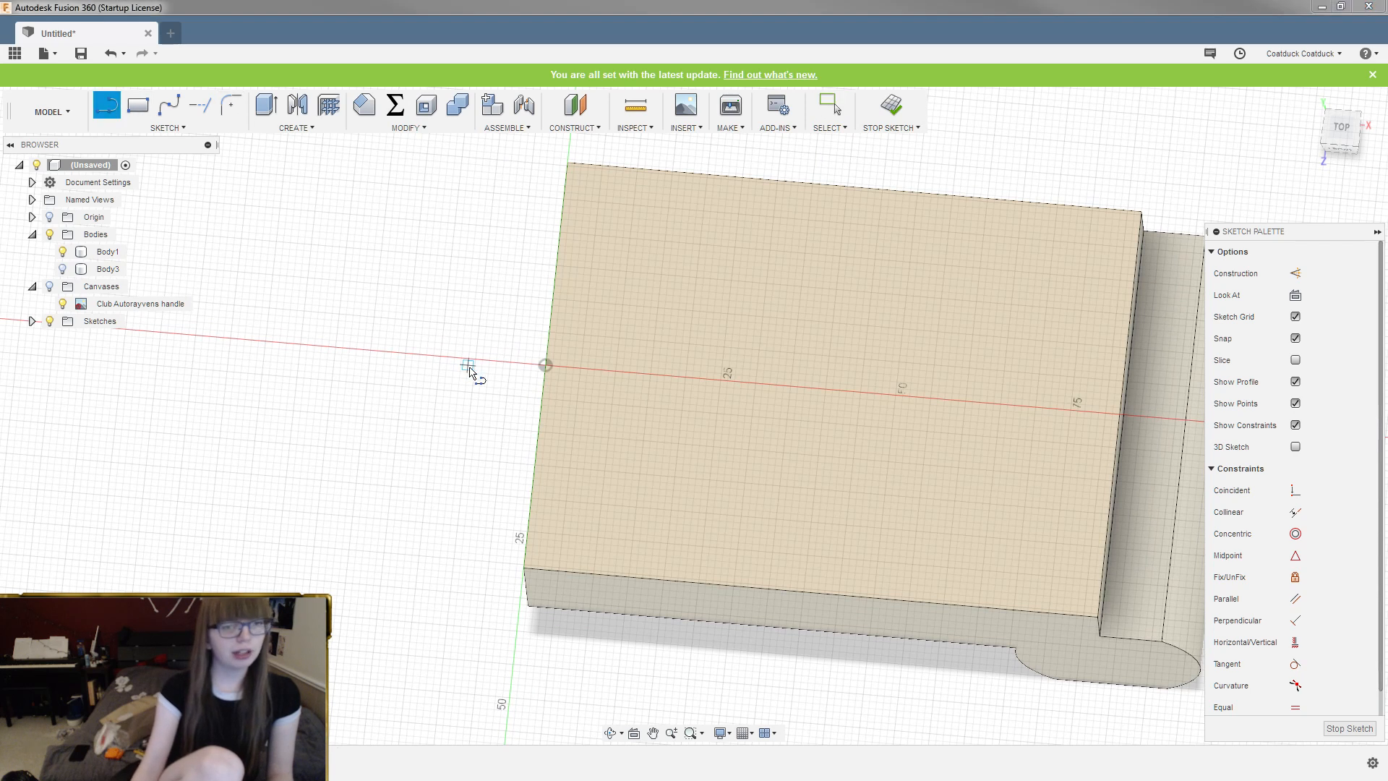
{"action": "left_click", "coordinate": [545, 365]}
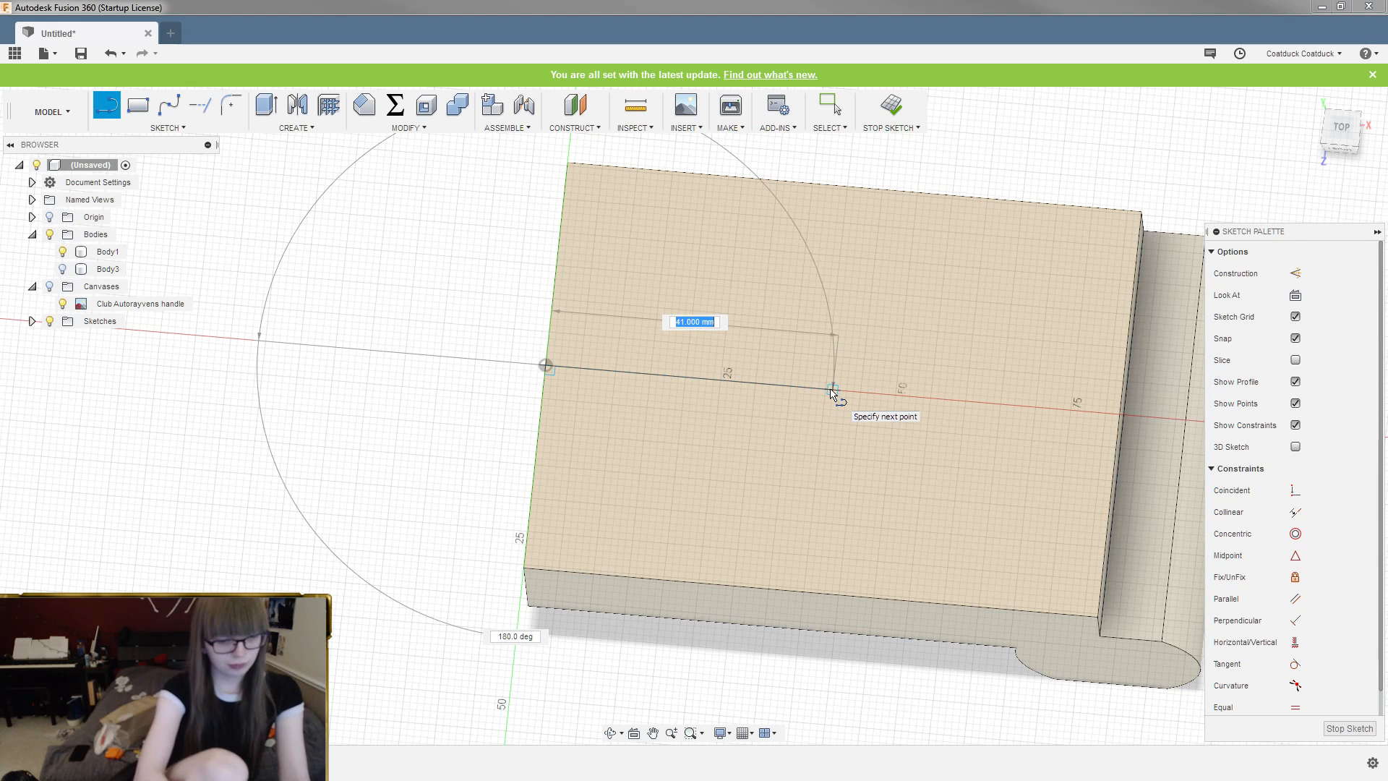
{"action": "type", "text": "39"}
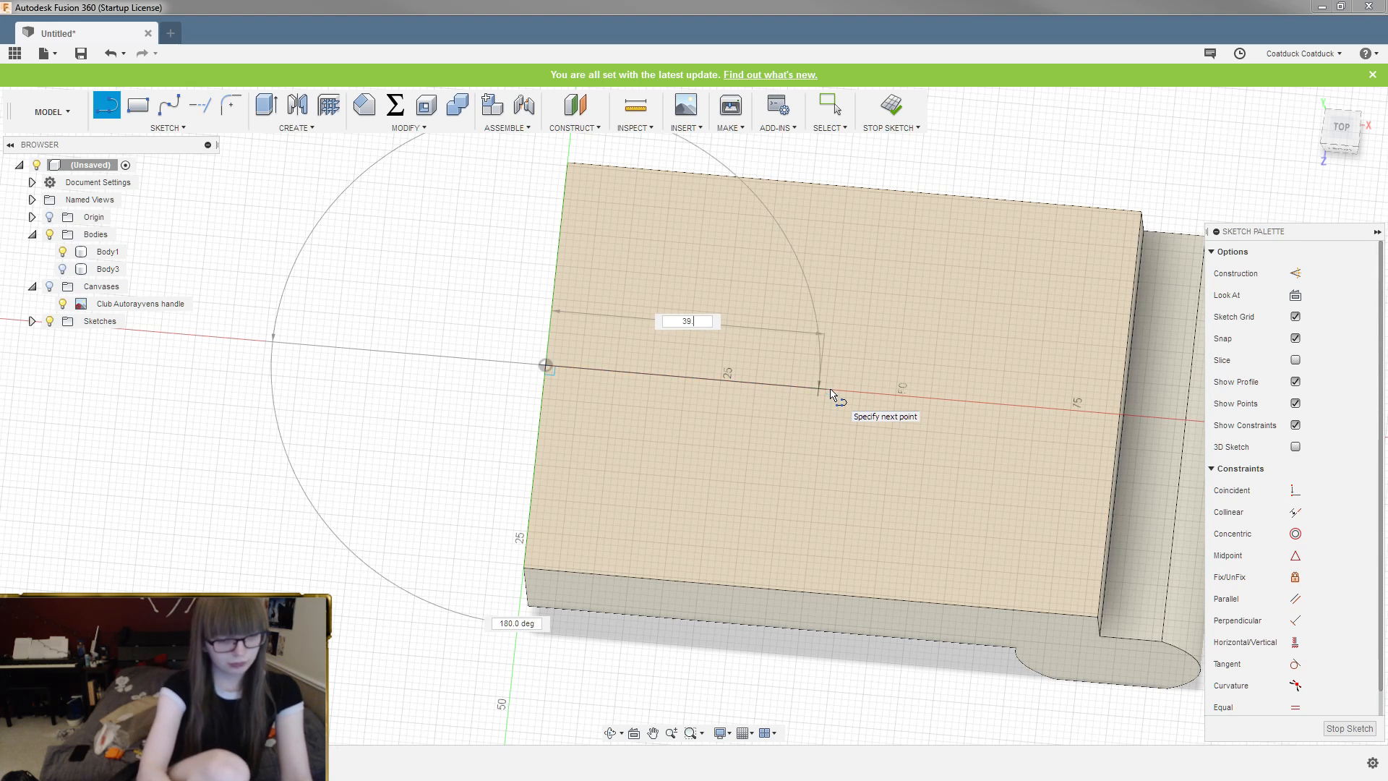
{"action": "type", "text": ".25"}
{"action": "key", "text": "Return"}
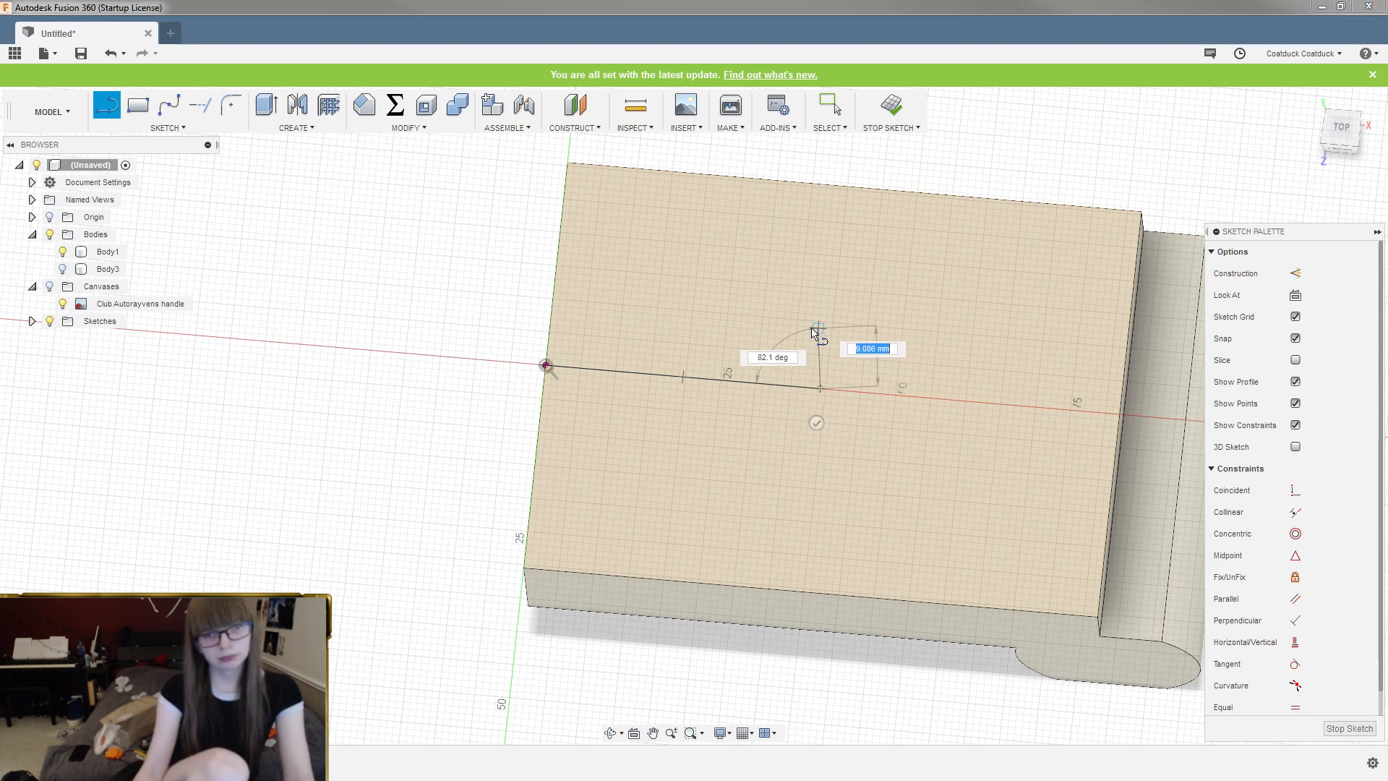
Sketch a circle centred on the line's free end and passing through the sketch origin
{"action": "key", "text": "Escape"}
{"action": "key", "text": "c"}
{"action": "left_click", "coordinate": [820, 388]}
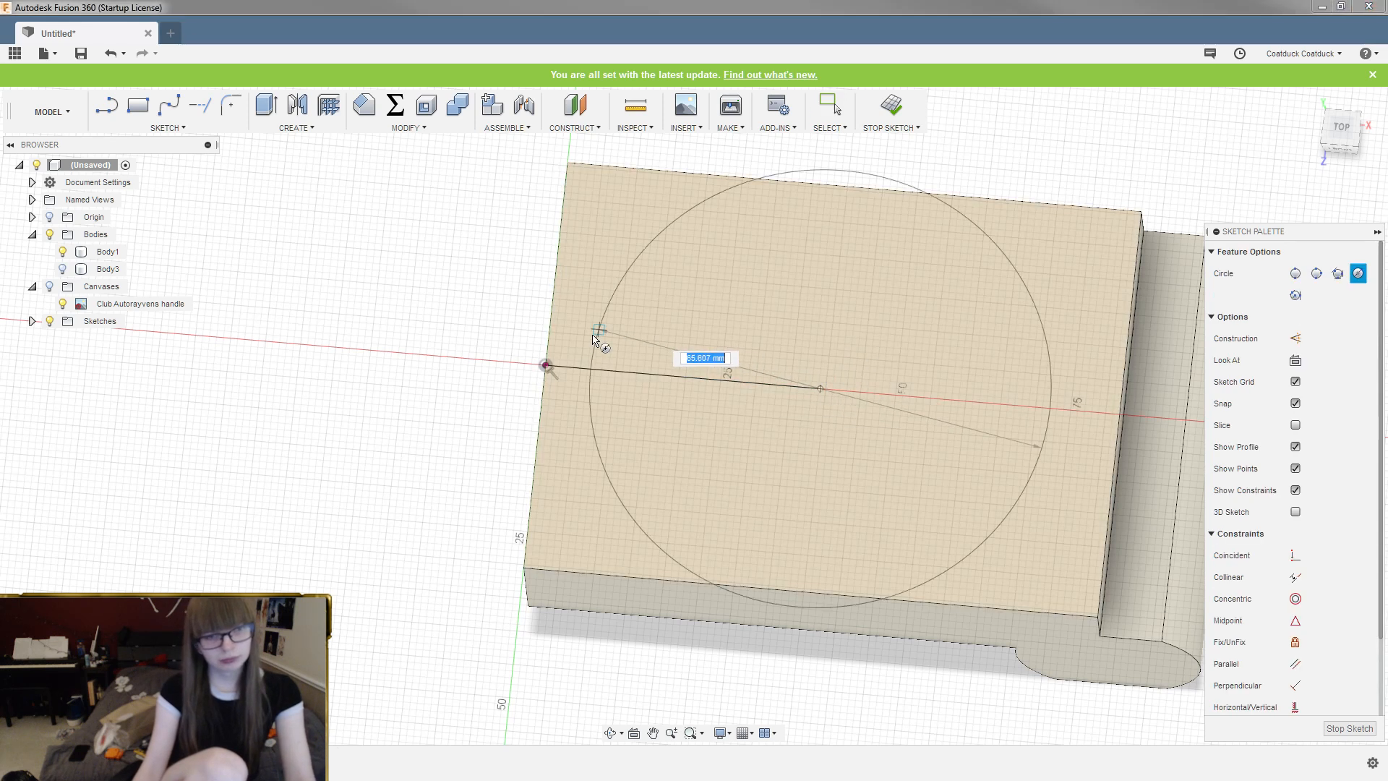
{"action": "left_click", "coordinate": [548, 367]}
{"action": "key", "text": "Escape"}
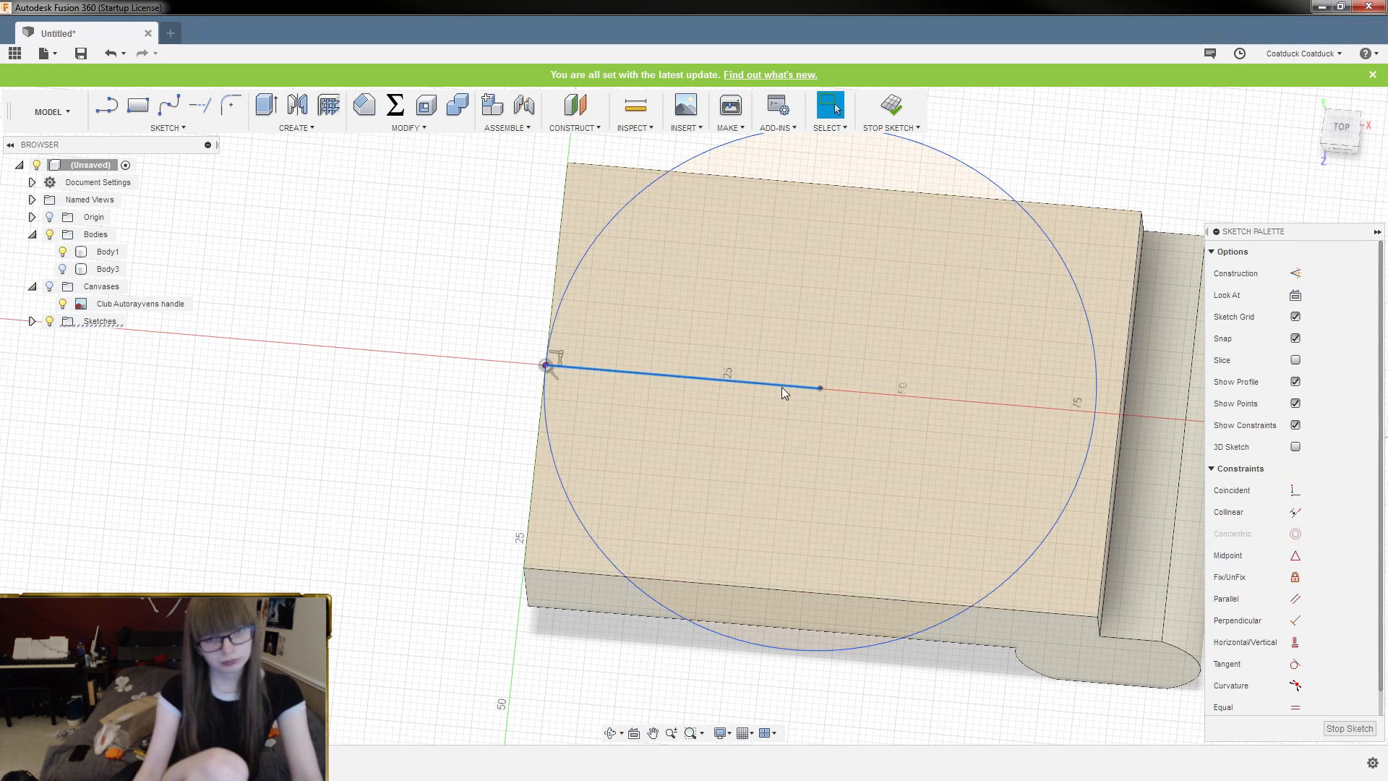
Delete the guide line and trim the two circle segments that extend beyond the block's long edges
{"action": "left_click", "coordinate": [783, 388]}
{"action": "key", "text": "Delete"}
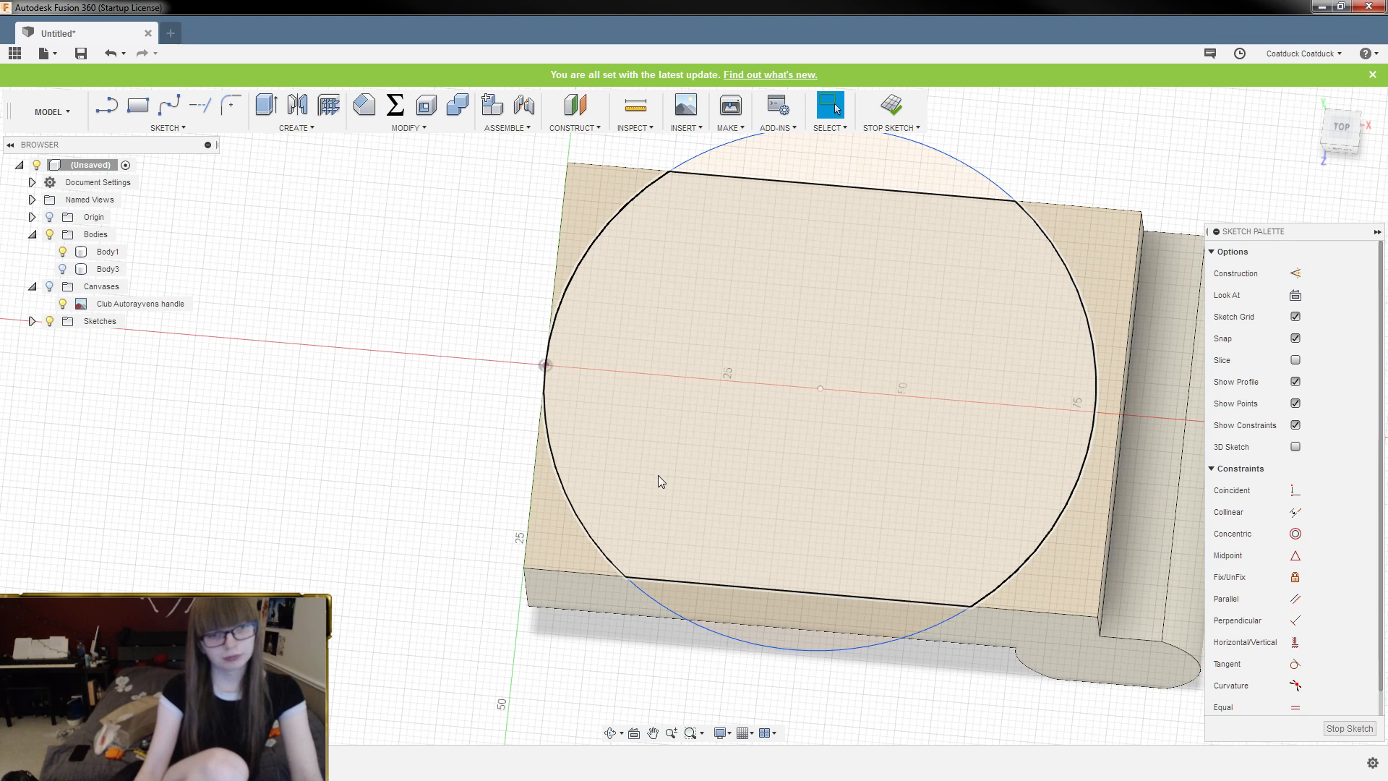
{"action": "left_click", "coordinate": [712, 640]}
{"action": "left_click", "coordinate": [755, 144]}
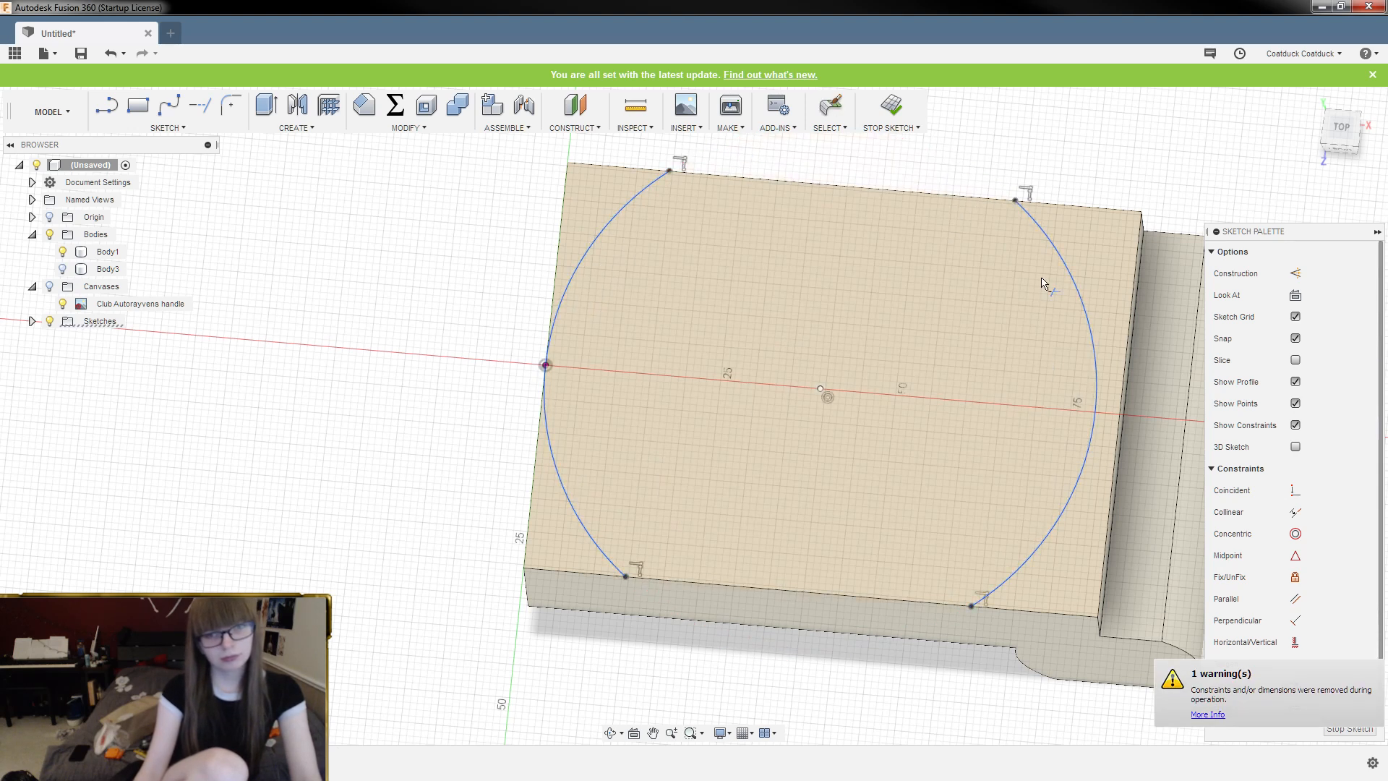
{"action": "key", "text": "Escape"}
Try deleting the arc nearest the rounded step and cutting both corners at the opposite end, then undo both changes
{"action": "left_click", "coordinate": [1081, 302]}
{"action": "key", "text": "Delete"}
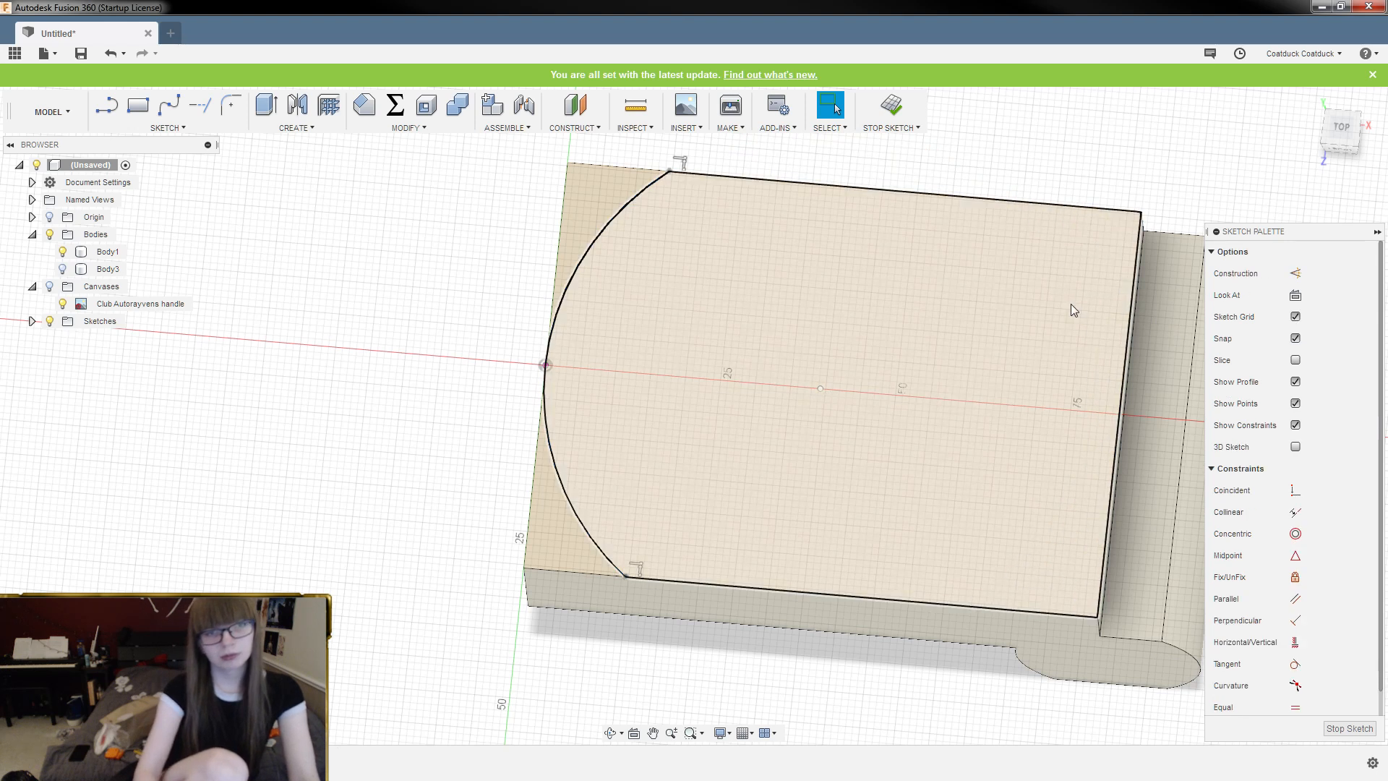
{"action": "scroll", "coordinate": [976, 171], "scroll_direction": "down", "scroll_amount": 1}
{"action": "left_click", "coordinate": [682, 183]}
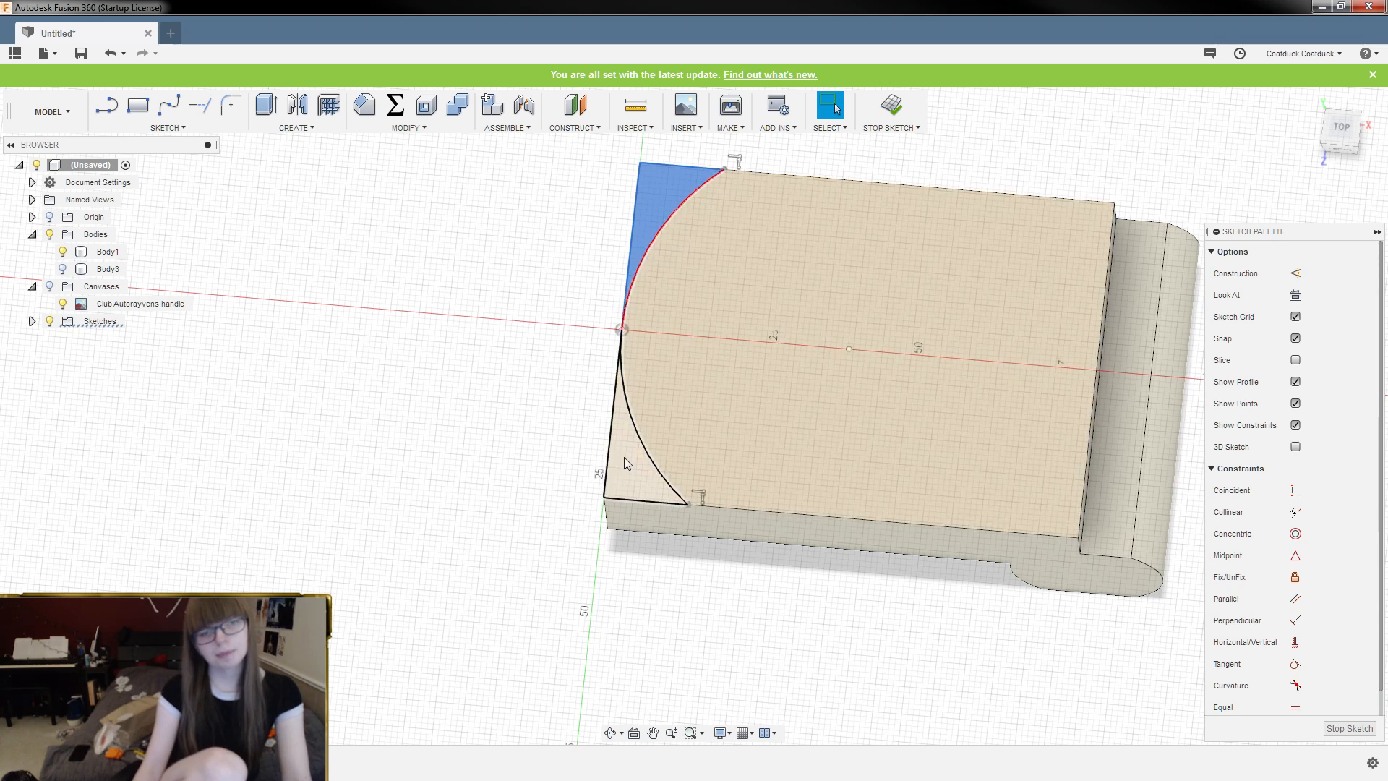
{"action": "left_click", "coordinate": [626, 467]}
{"action": "key", "text": "e"}
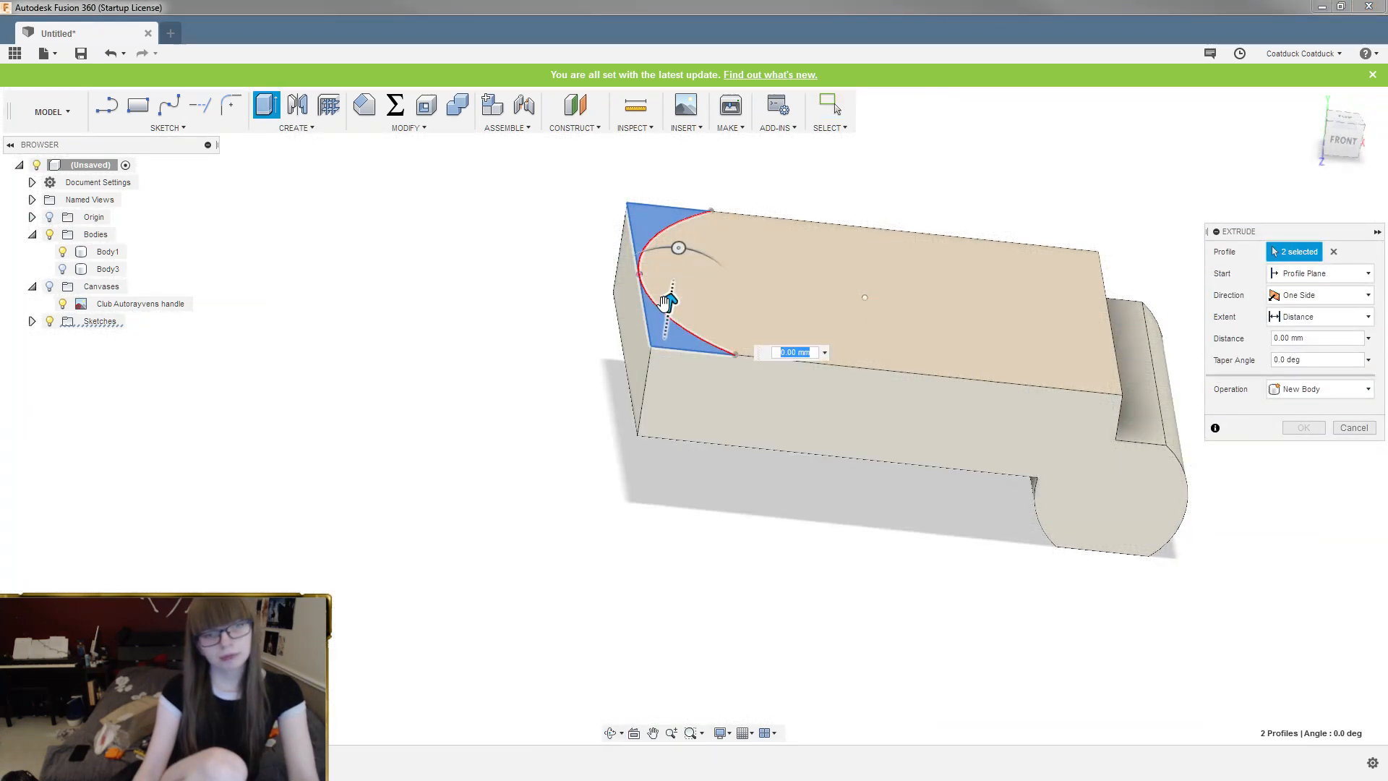
{"action": "key", "text": "Return"}
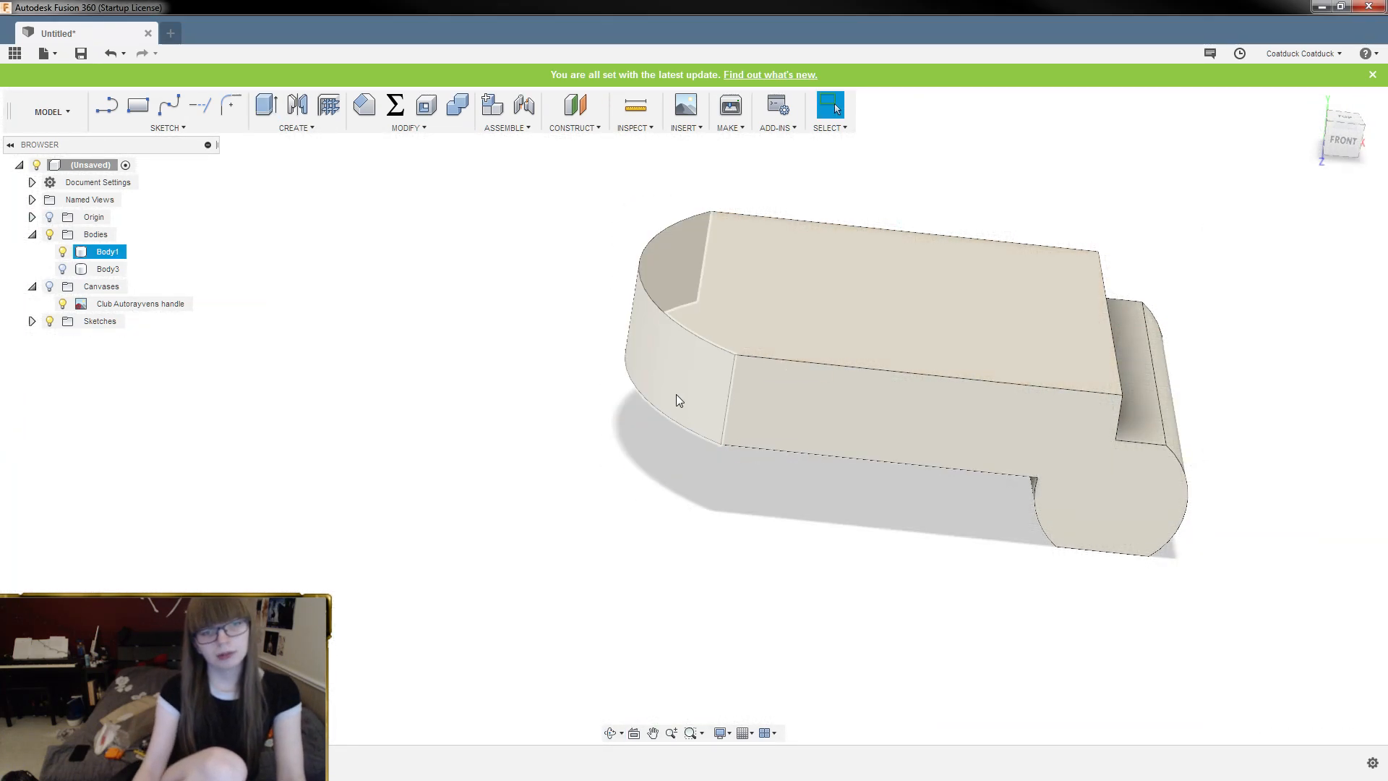
{"action": "mouse_move", "coordinate": [677, 397]}
{"action": "middle_mouse_down", "text": "shift"}
{"action": "mouse_move", "coordinate": [610, 417]}
{"action": "mouse_move", "coordinate": [604, 499]}
{"action": "middle_mouse_up", "text": "shift"}
{"action": "key", "text": "ctrl+z"}
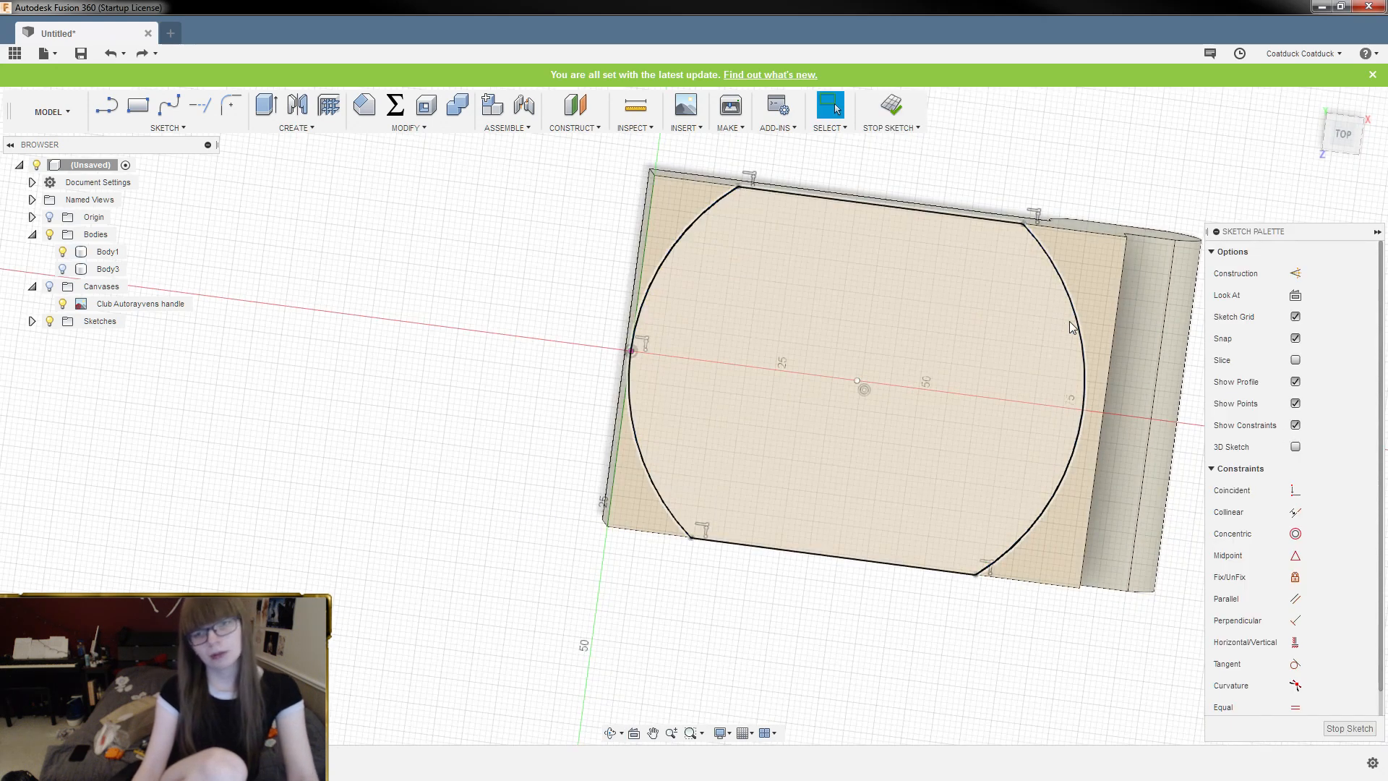
{"action": "mouse_move", "coordinate": [697, 493]}
{"action": "middle_mouse_down", "text": "shift"}
{"action": "mouse_move", "coordinate": [1037, 272]}
{"action": "mouse_move", "coordinate": [1118, 354]}
{"action": "middle_mouse_up", "text": "shift"}
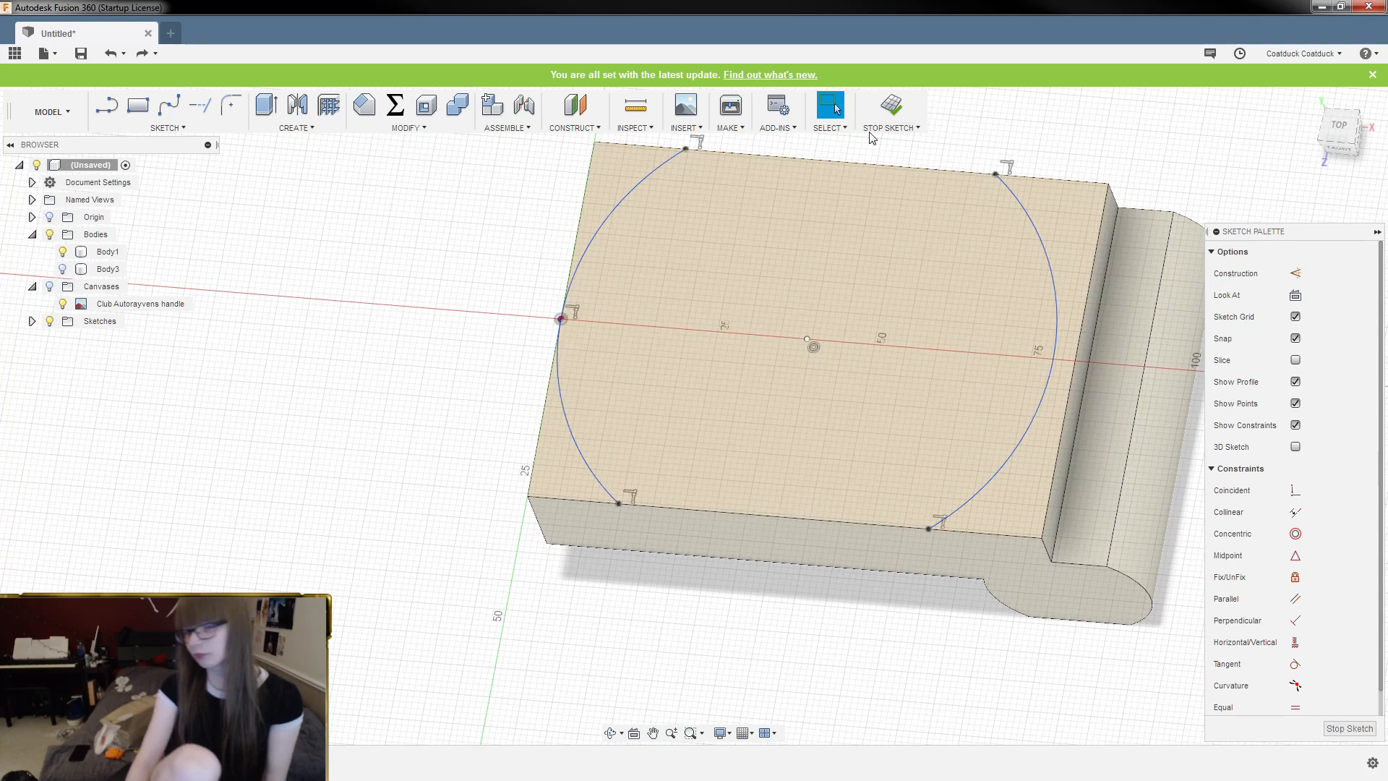
{"action": "middle_click_drag", "start_coordinate": [1001, 354], "coordinate": [1054, 427], "text": "shift"}
{"action": "left_click", "coordinate": [1053, 428]}
{"action": "left_click", "coordinate": [601, 391], "text": "shift"}
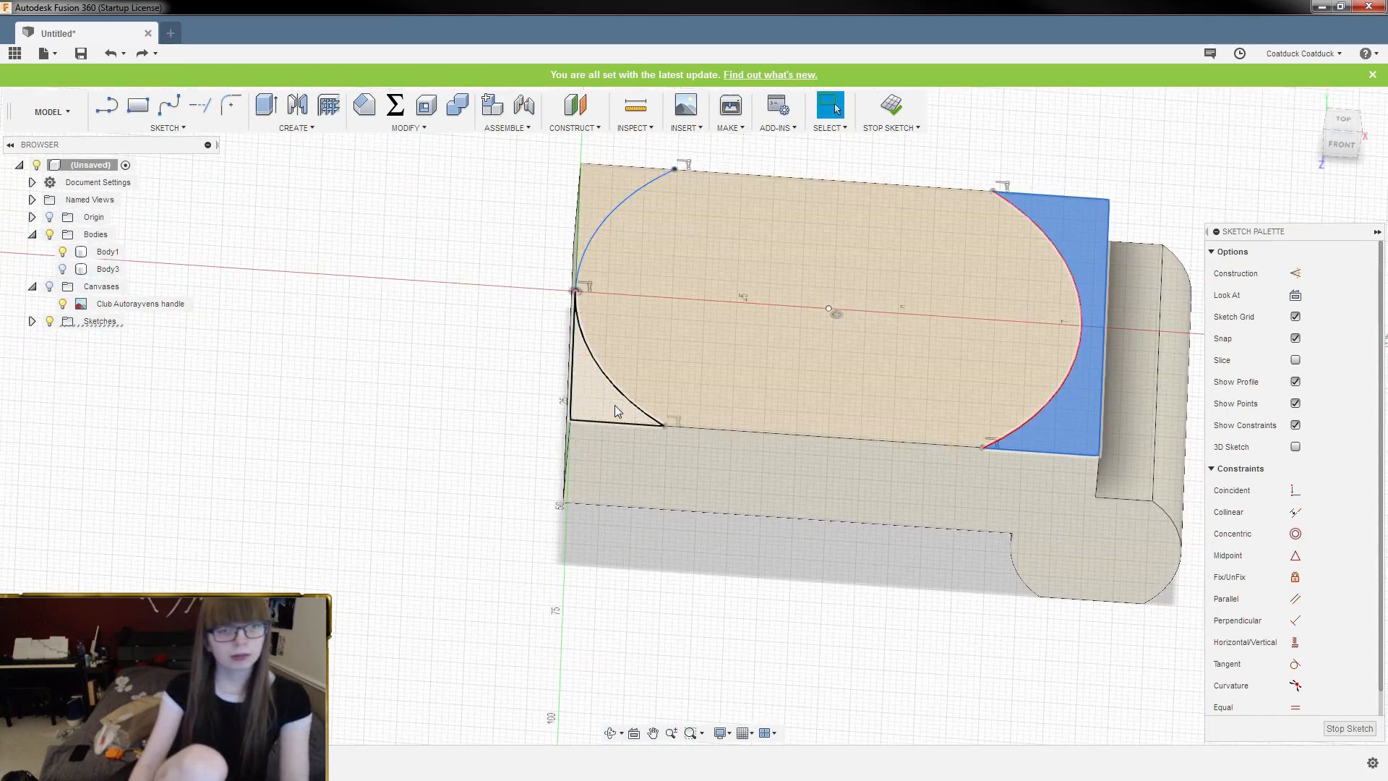
{"action": "left_click", "coordinate": [600, 217], "text": "shift"}
{"action": "key", "text": "e"}
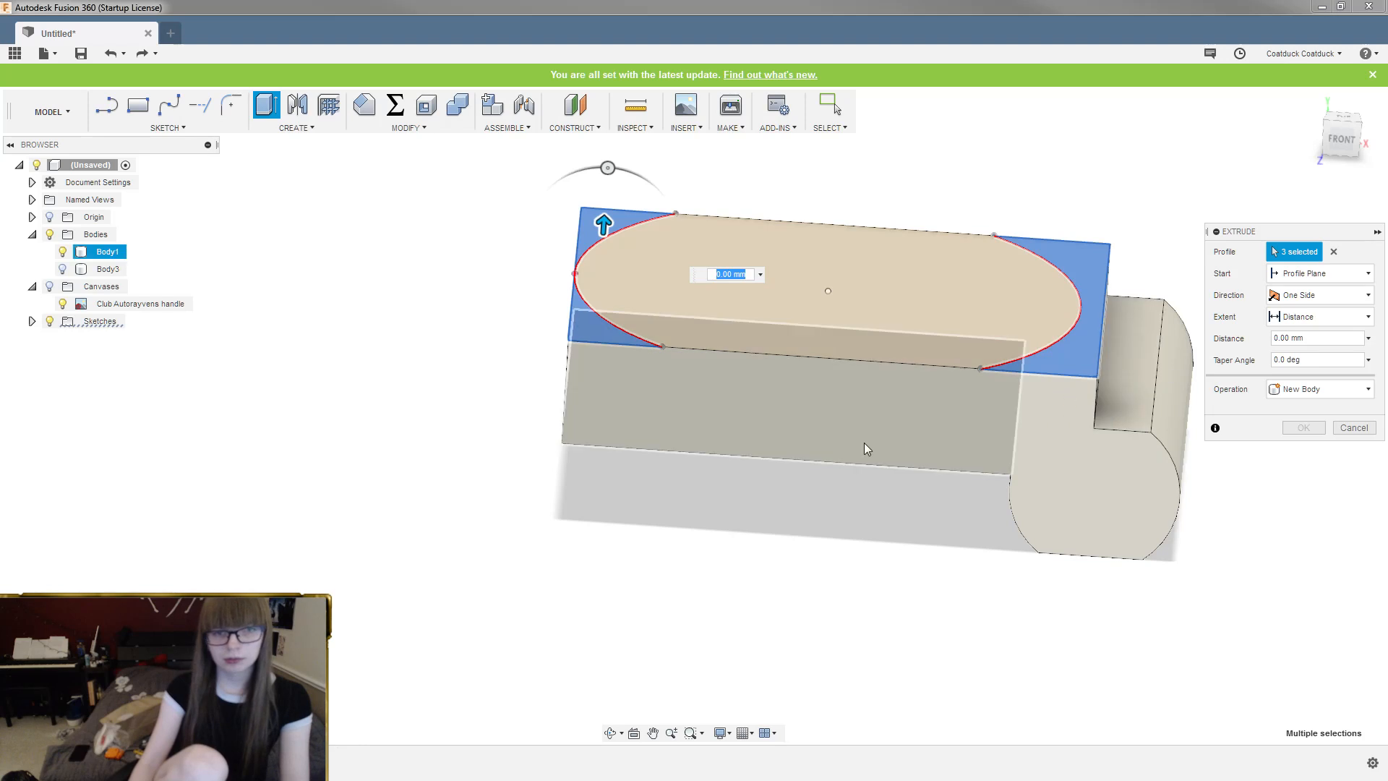
{"action": "key", "text": "Escape"}
Cut the two corner profiles outside the arc at the block's flat end with an Extrude of -27 mm
{"action": "left_click", "coordinate": [599, 223]}
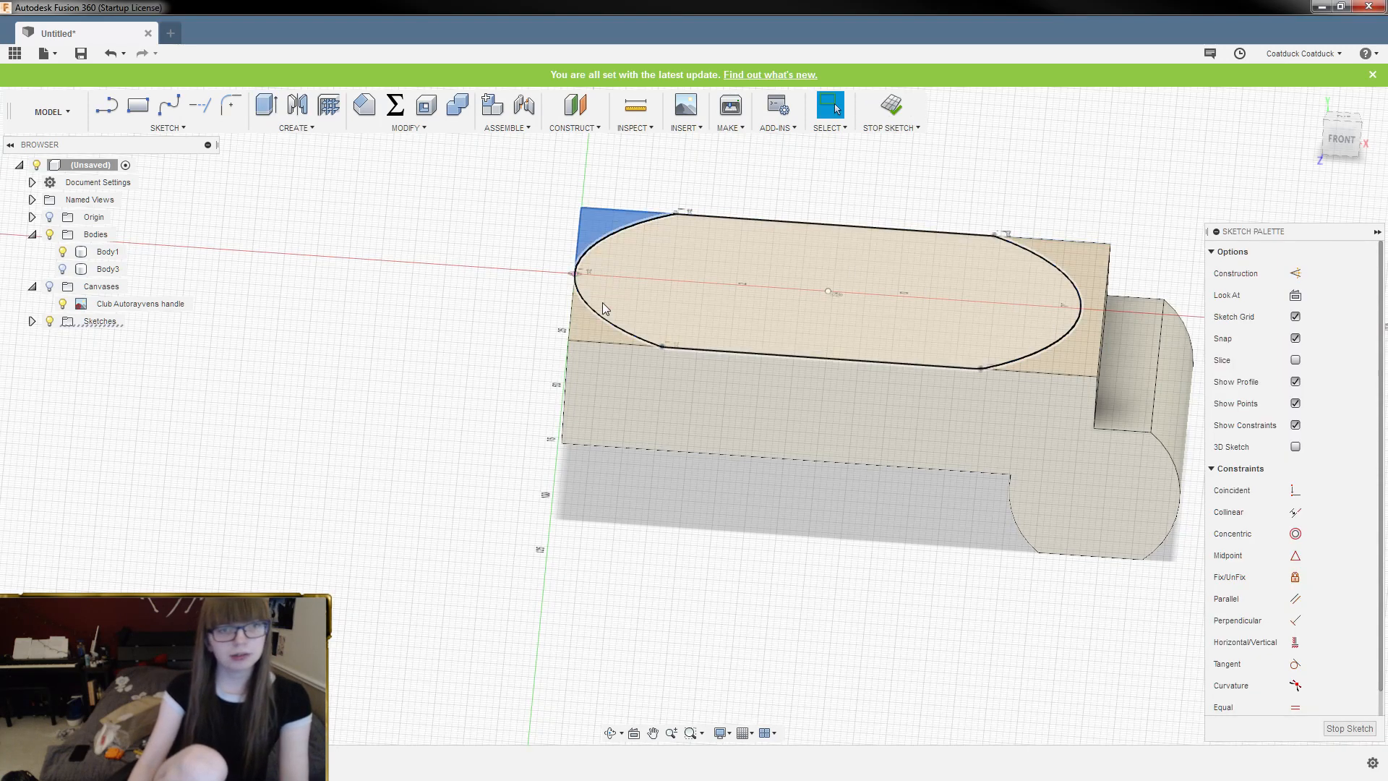
{"action": "left_click", "coordinate": [595, 330], "text": "shift"}
{"action": "key", "text": "e"}
{"action": "left_click_drag", "start_coordinate": [597, 296], "coordinate": [579, 490]}
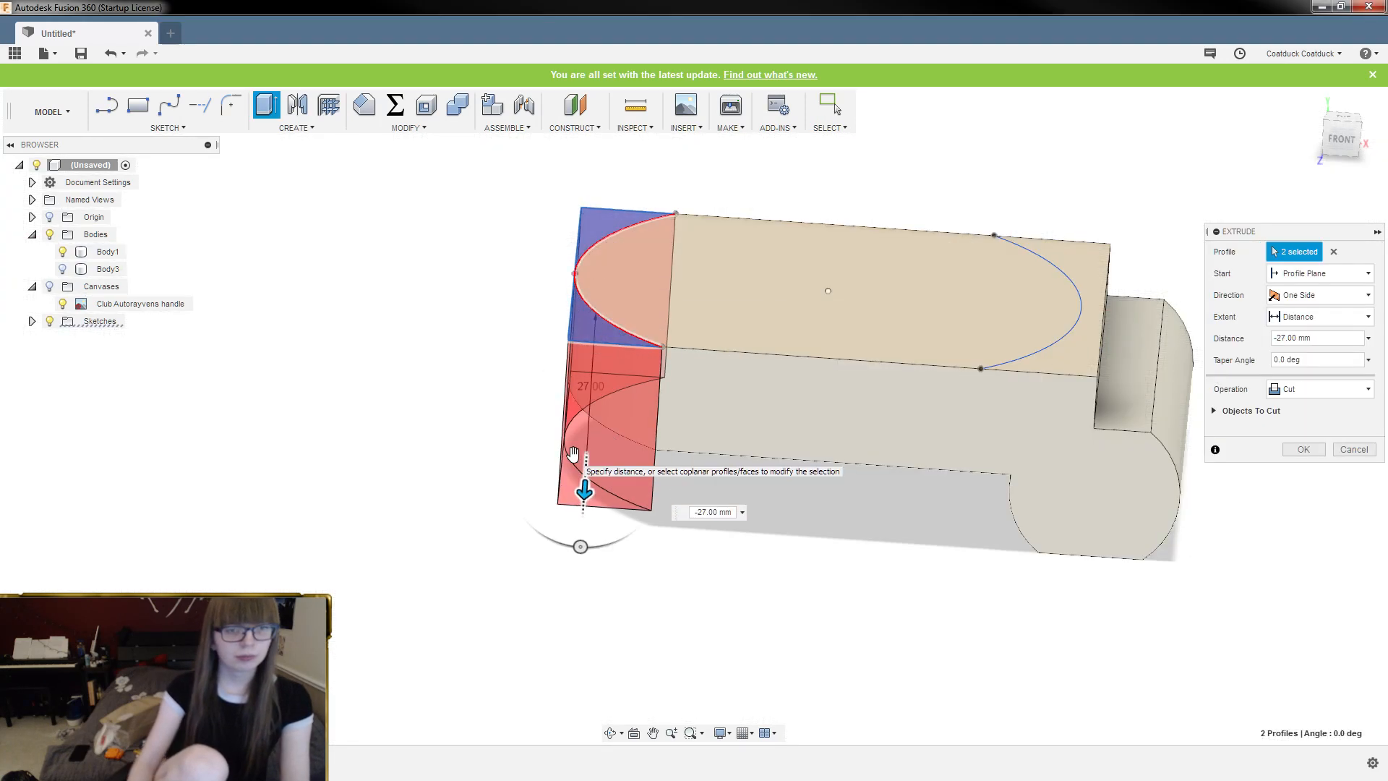
{"action": "key", "text": "Return"}
{"action": "middle_click_drag", "start_coordinate": [569, 459], "coordinate": [562, 588], "text": "shift"}
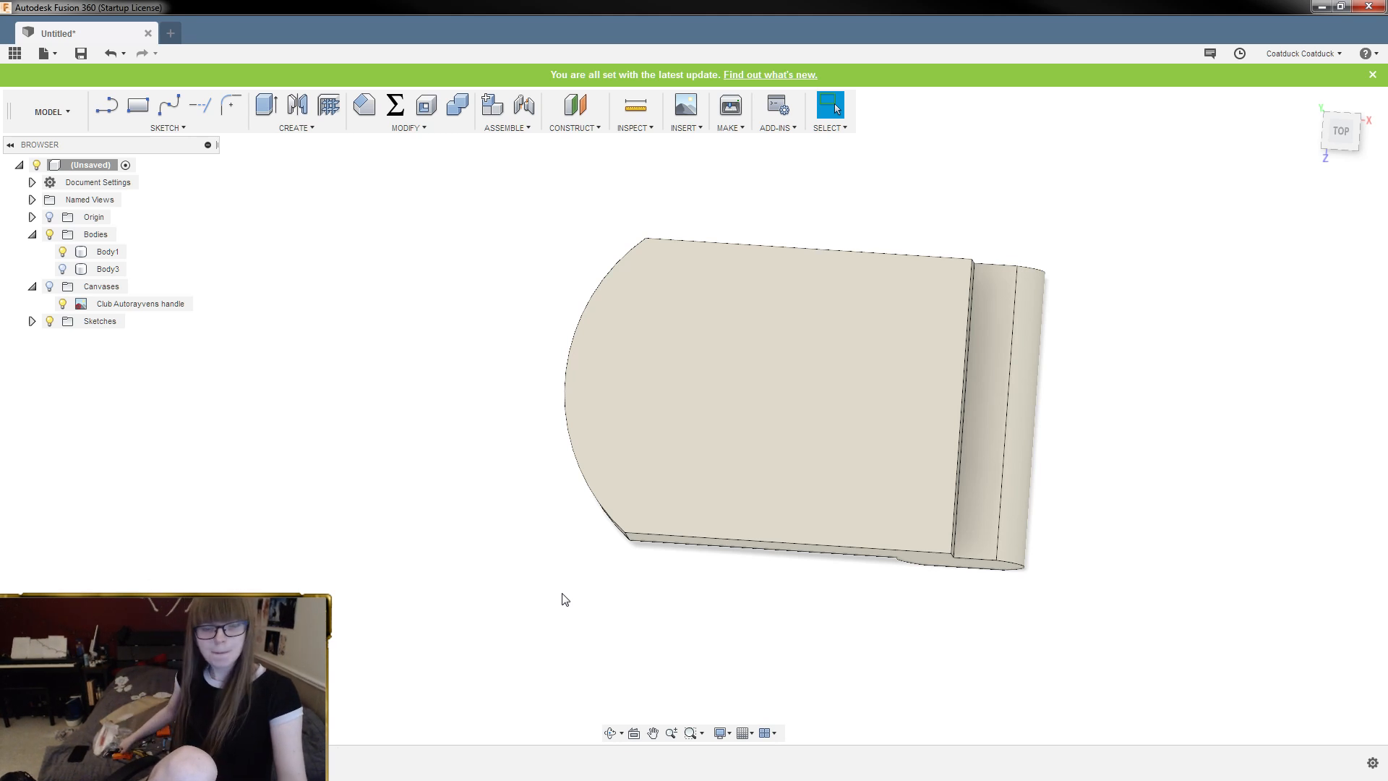
Expand the sketch list and make Sketch4 and Sketch5 visible on the block
{"action": "middle_click_drag", "start_coordinate": [774, 458], "coordinate": [1003, 516], "text": "shift"}
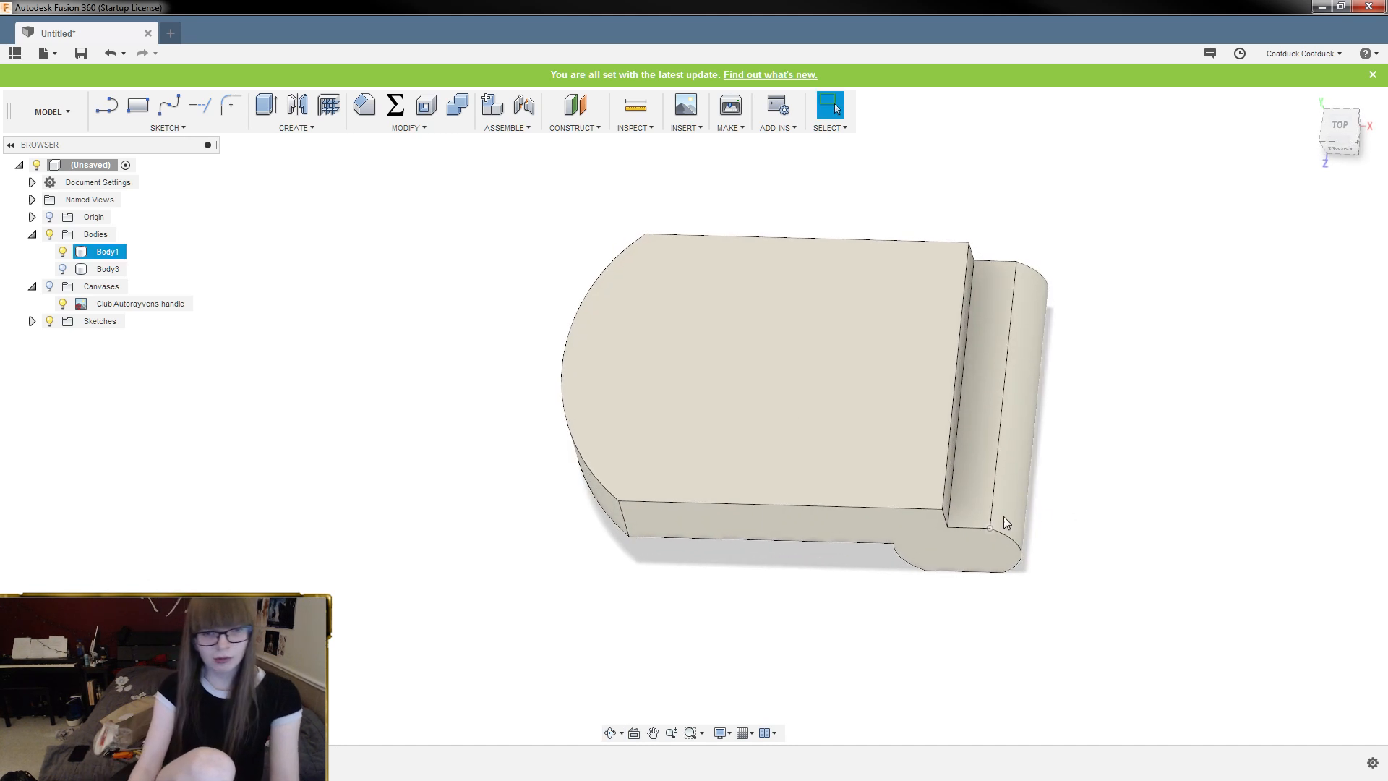
{"action": "left_click", "coordinate": [31, 321]}
{"action": "left_click", "coordinate": [62, 408]}
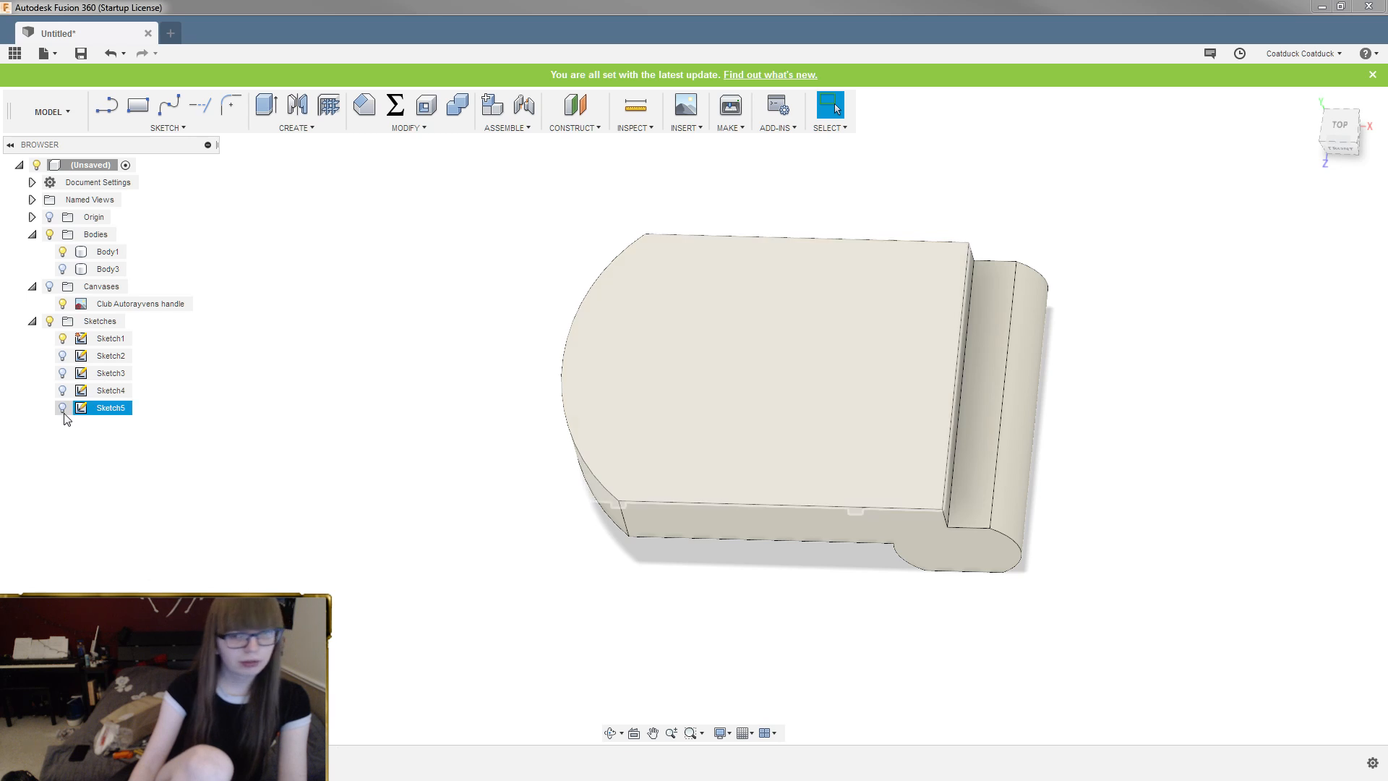
{"action": "left_click", "coordinate": [63, 408]}
{"action": "left_click", "coordinate": [64, 390]}
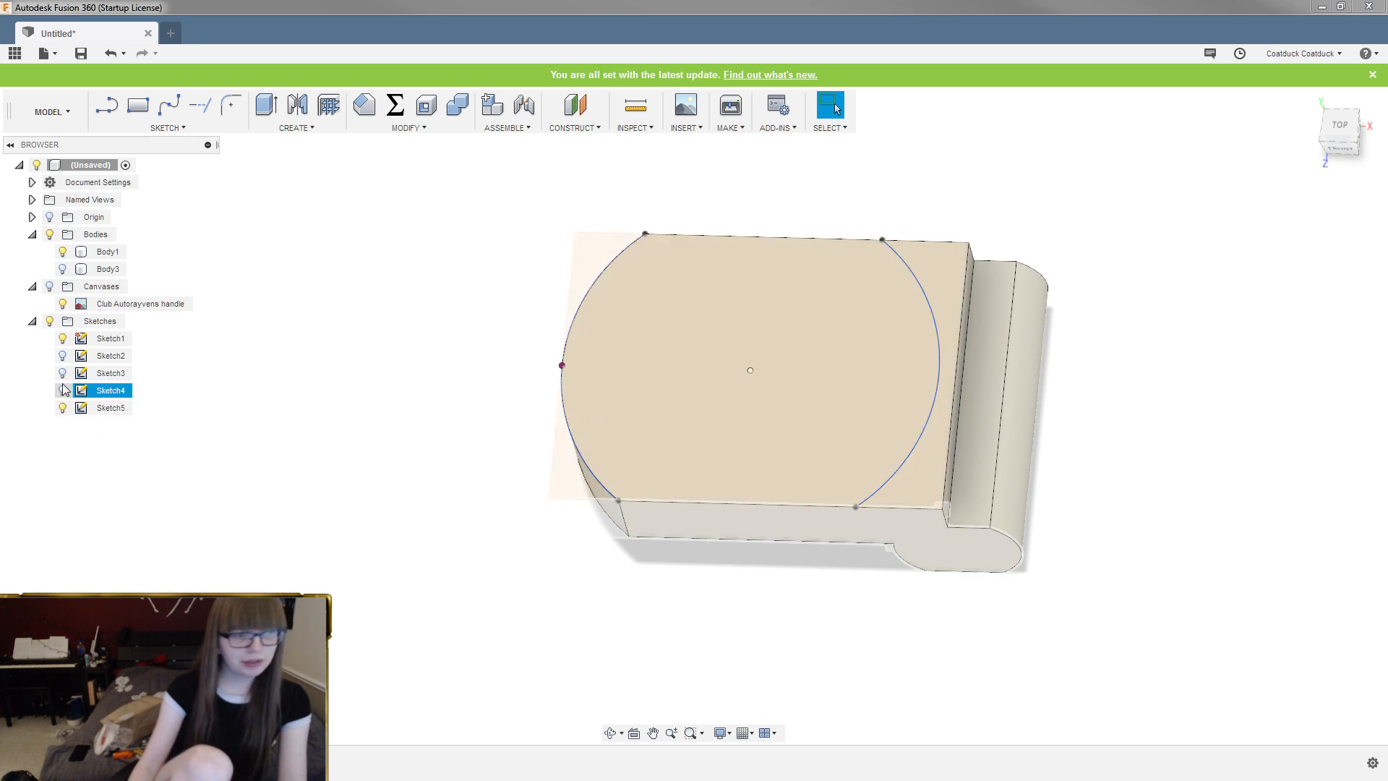
{"action": "left_click", "coordinate": [62, 390]}
Open the existing sketch on the block's long side face for editing
{"action": "middle_click_drag", "start_coordinate": [434, 566], "coordinate": [797, 470], "text": "shift"}
{"action": "scroll", "coordinate": [631, 459], "scroll_direction": "up", "scroll_amount": 3}
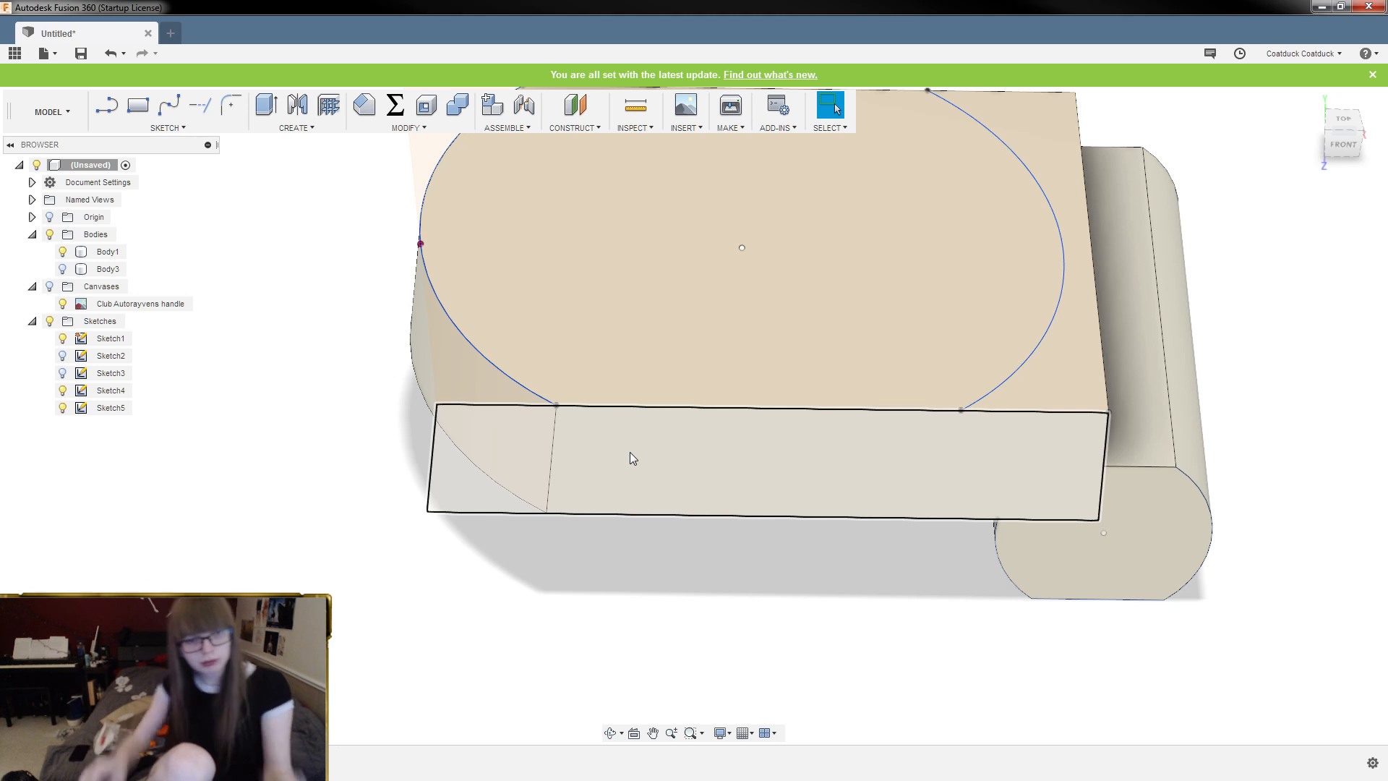
{"action": "double_click", "coordinate": [470, 467]}
{"action": "key", "text": "l"}
{"action": "scroll", "coordinate": [423, 462], "scroll_direction": "up", "scroll_amount": 3}
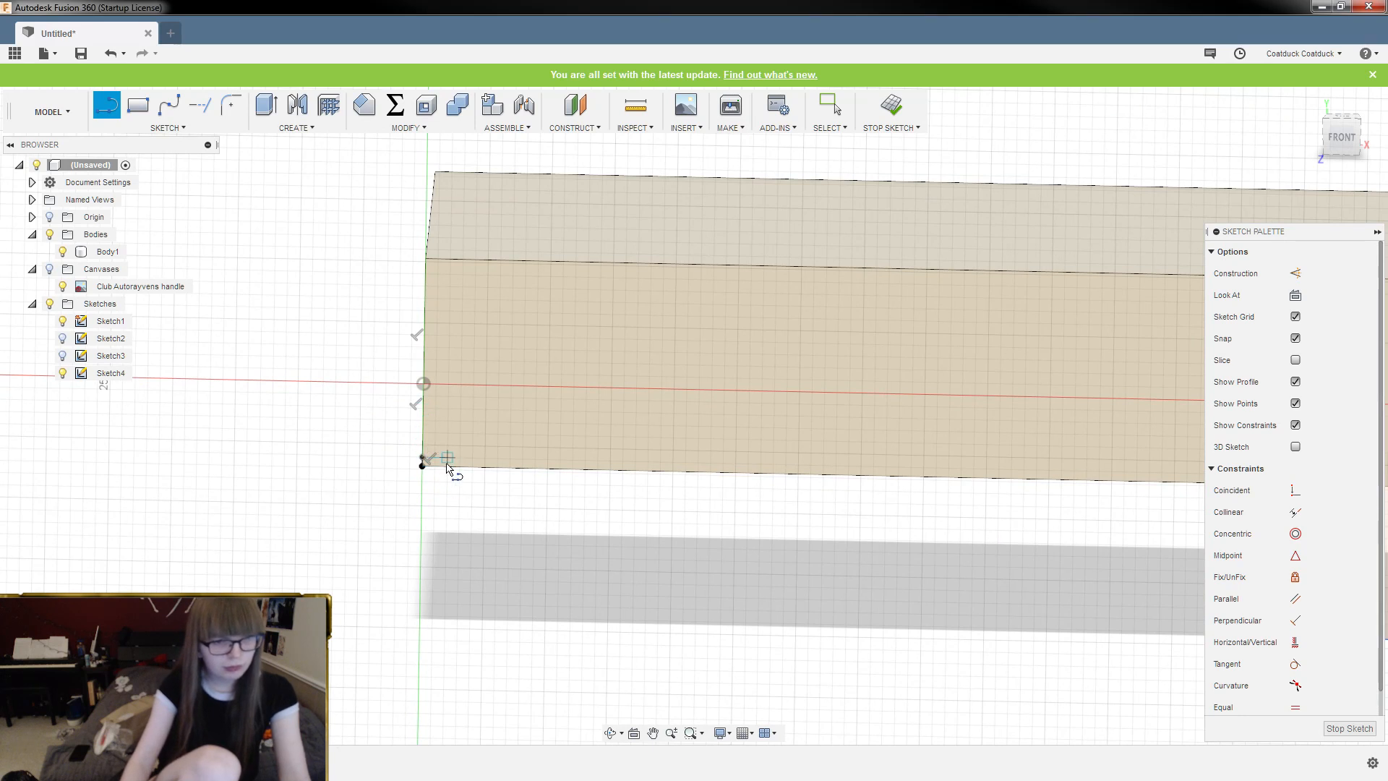
{"action": "scroll", "coordinate": [445, 470], "scroll_direction": "up", "scroll_amount": 2}
{"action": "key", "text": "Escape"}
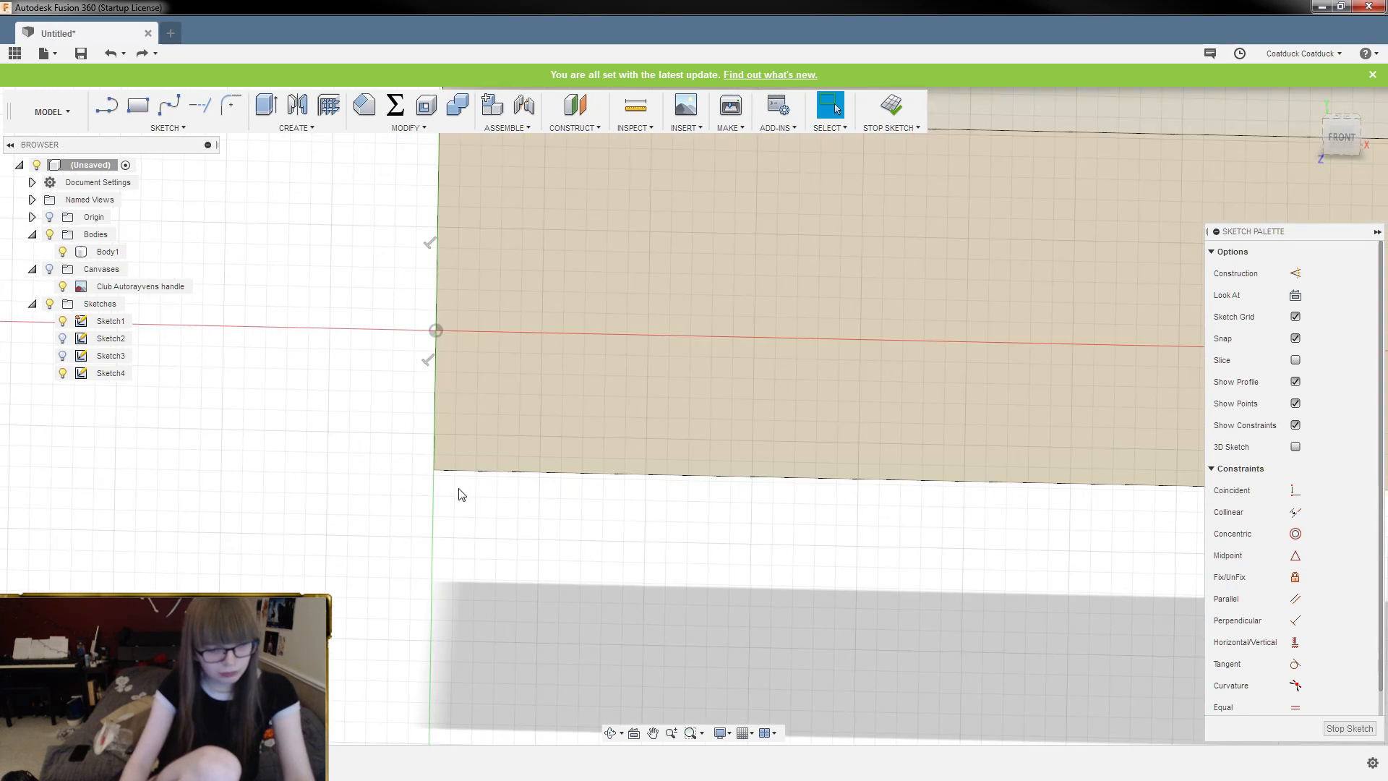
Draw a 6.5 mm line up the side face's edge from its outer lower corner and a 19 mm horizontal line from its end
{"action": "key", "text": "l"}
{"action": "left_click", "coordinate": [434, 470]}
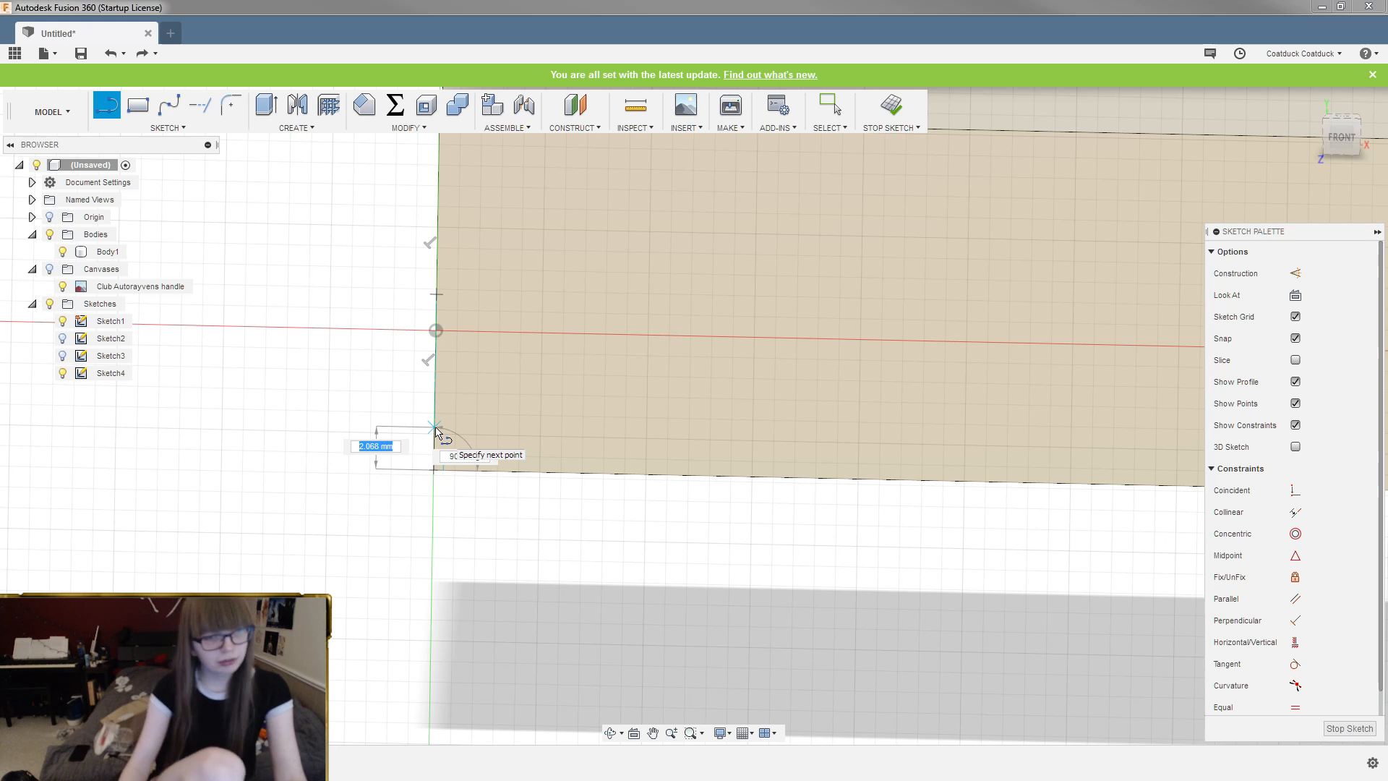
{"action": "type", "text": "6.5"}
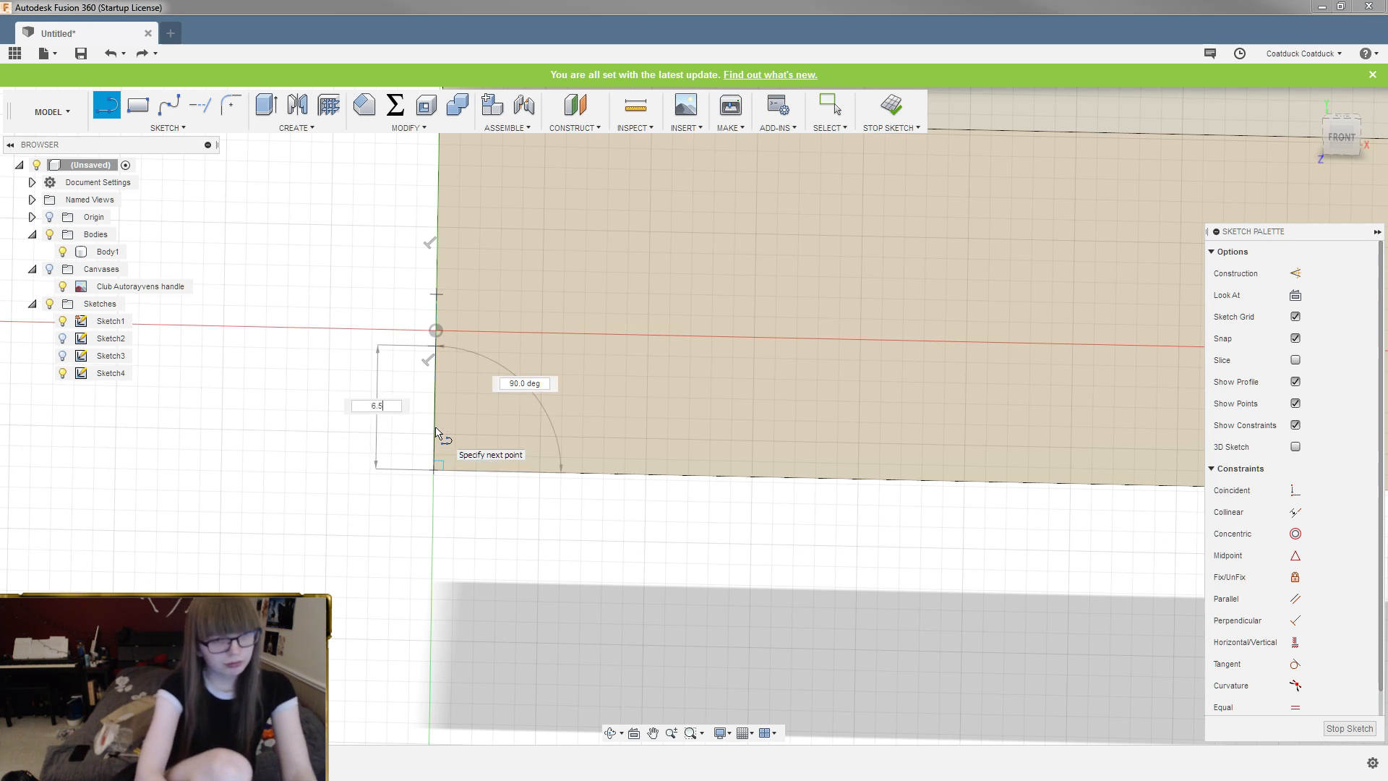
{"action": "key", "text": "Return"}
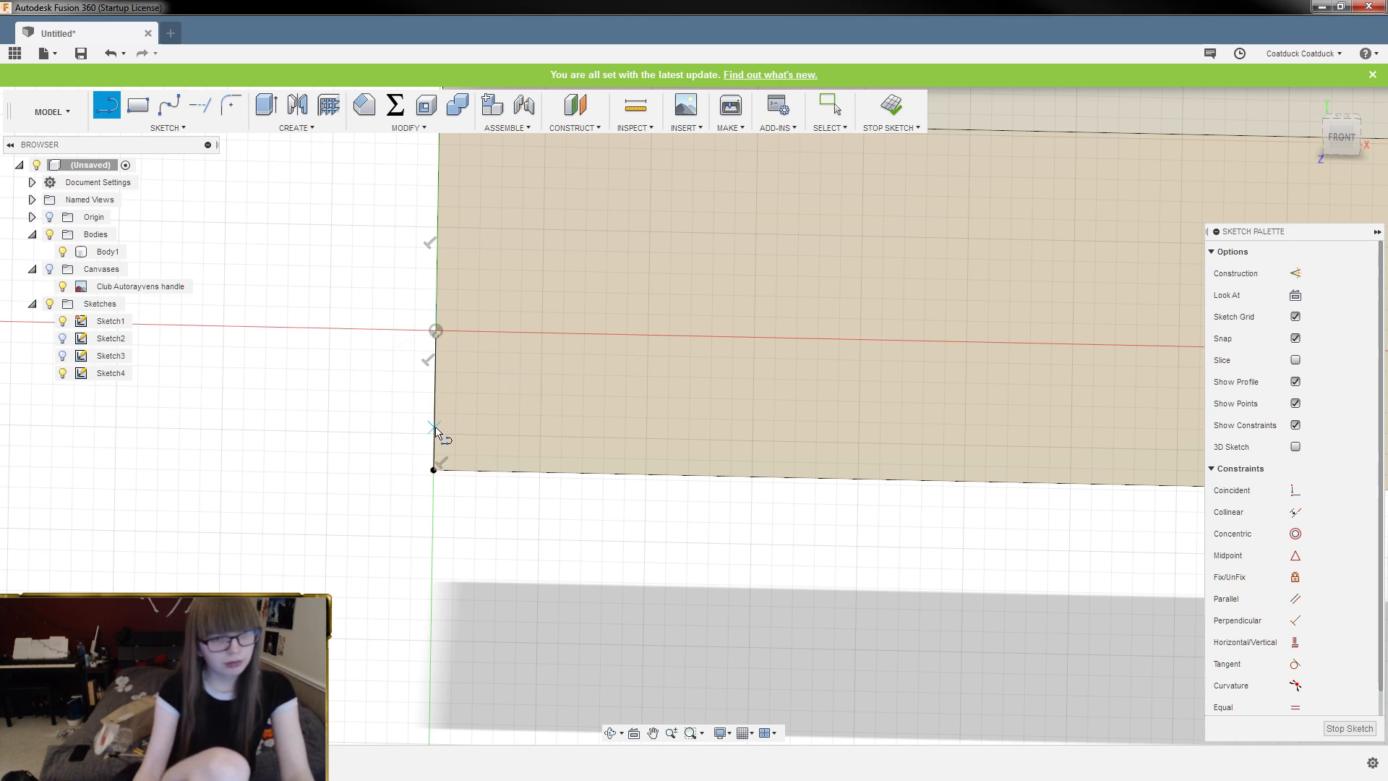
{"action": "left_click", "coordinate": [436, 331]}
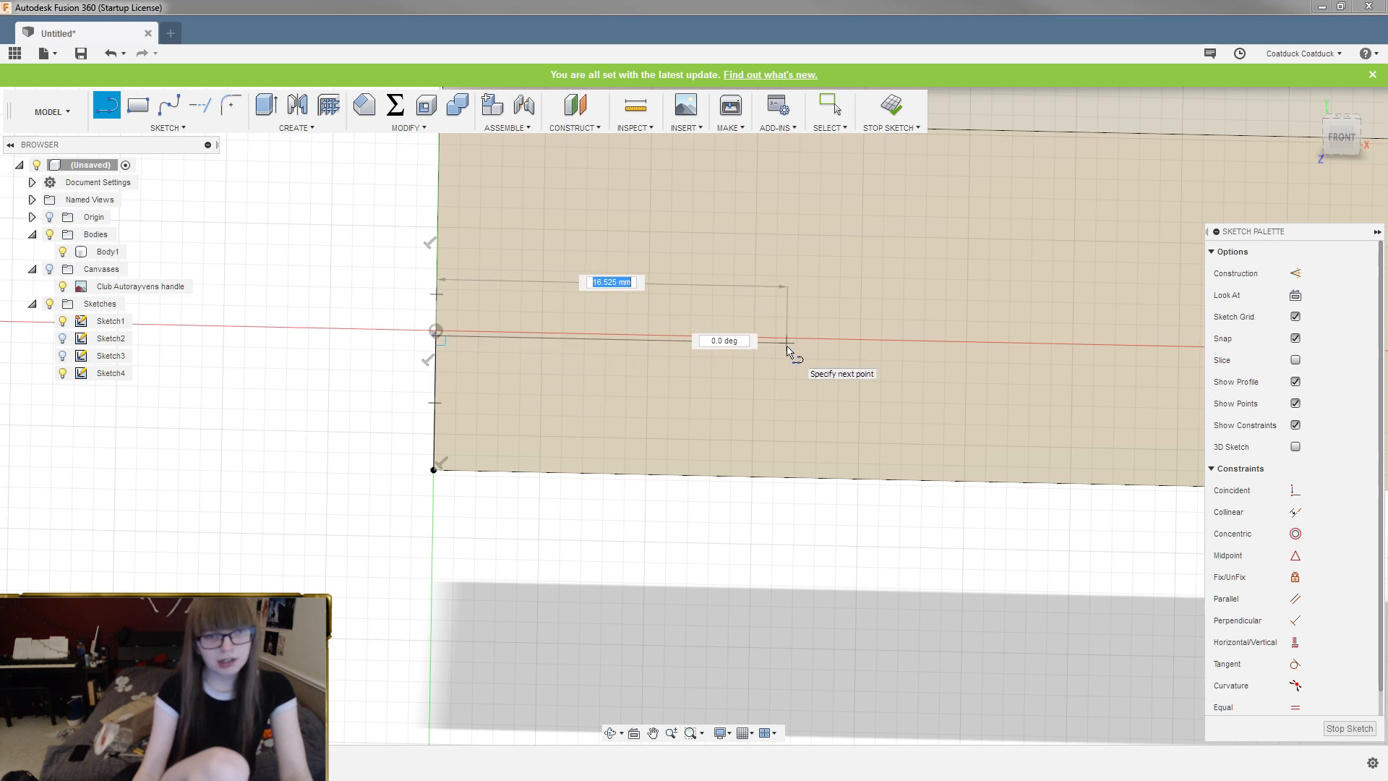
{"action": "type", "text": "19"}
{"action": "key", "text": "Return"}
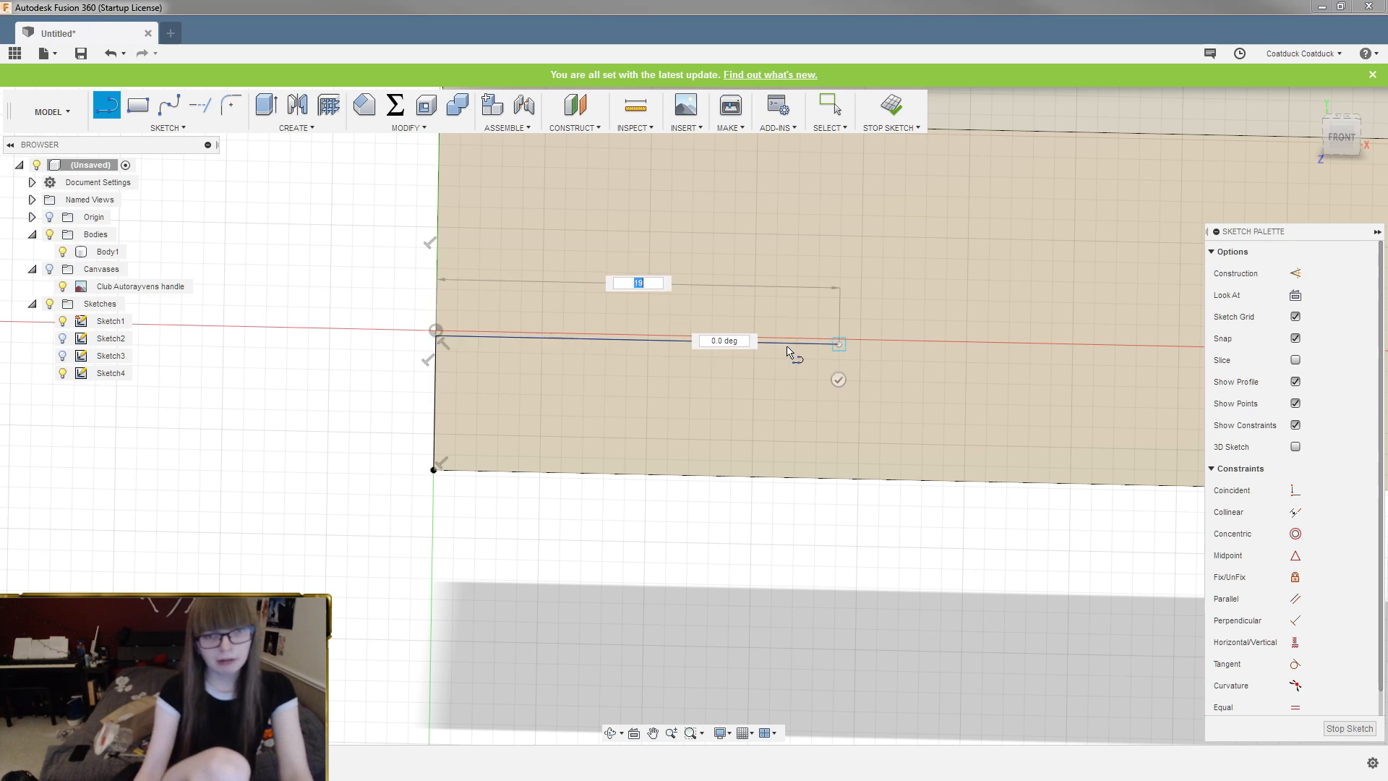
Draw a 26 mm horizontal line continuing from the end of the 19 mm line
{"action": "scroll", "coordinate": [716, 289], "scroll_direction": "down", "scroll_amount": 1}
{"action": "scroll", "coordinate": [716, 289], "scroll_direction": "down", "scroll_amount": 1}
{"action": "scroll", "coordinate": [907, 322], "scroll_direction": "up", "scroll_amount": 3}
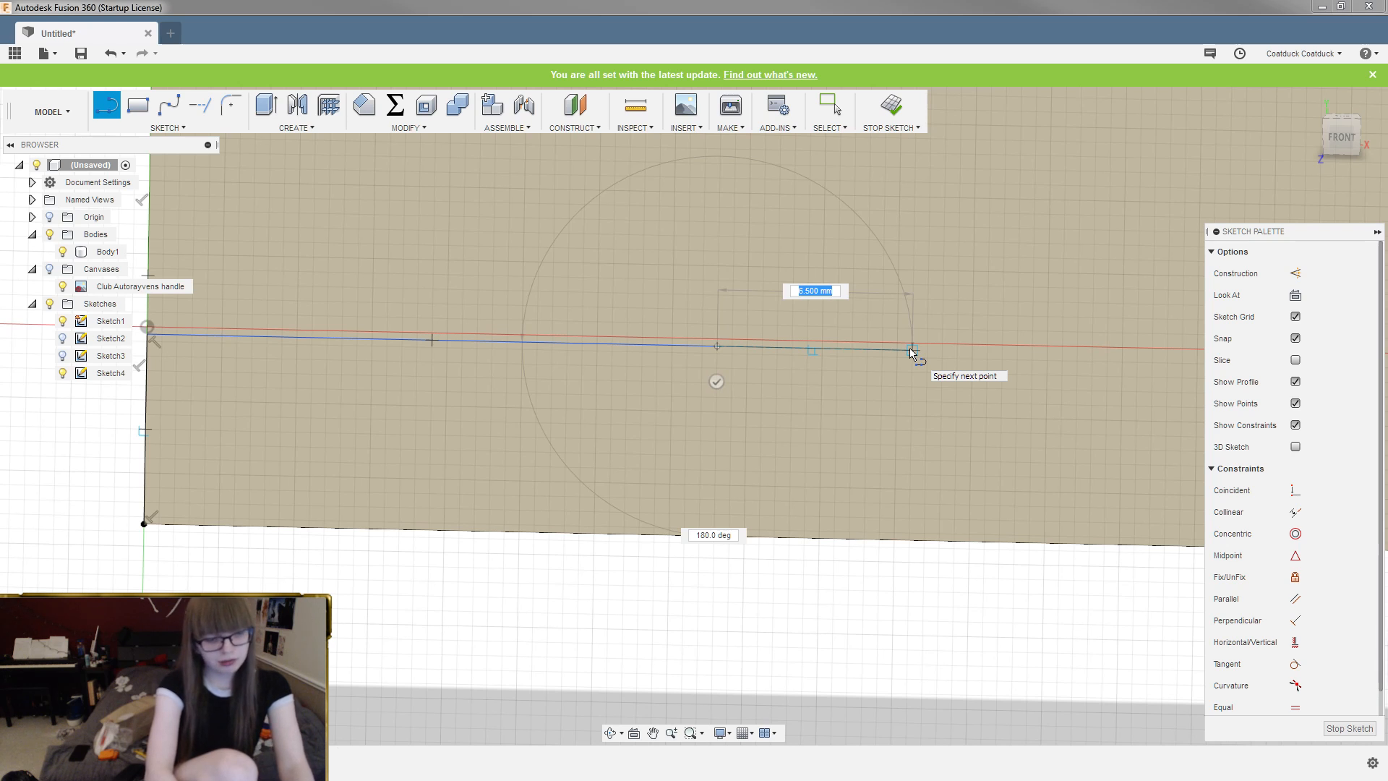
{"action": "type", "text": "26"}
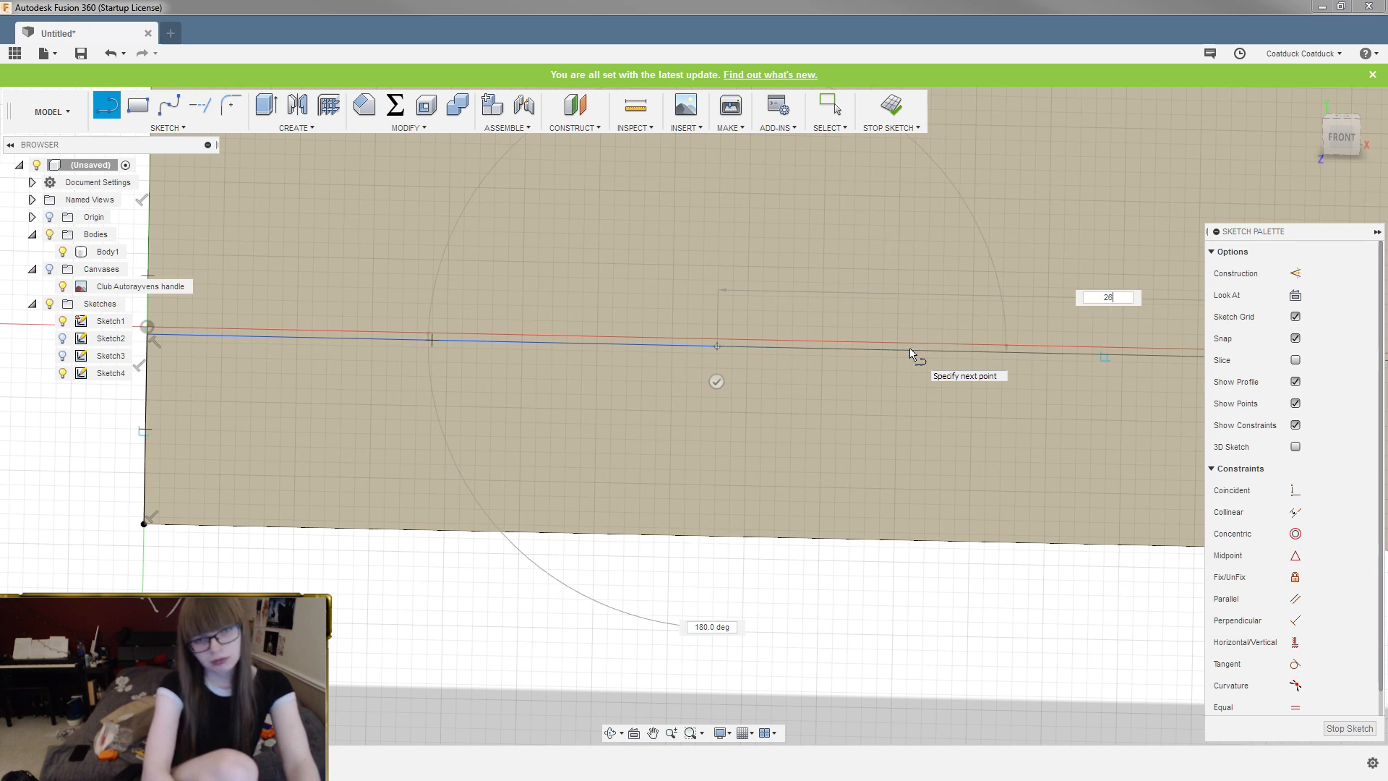
{"action": "key", "text": "Return"}
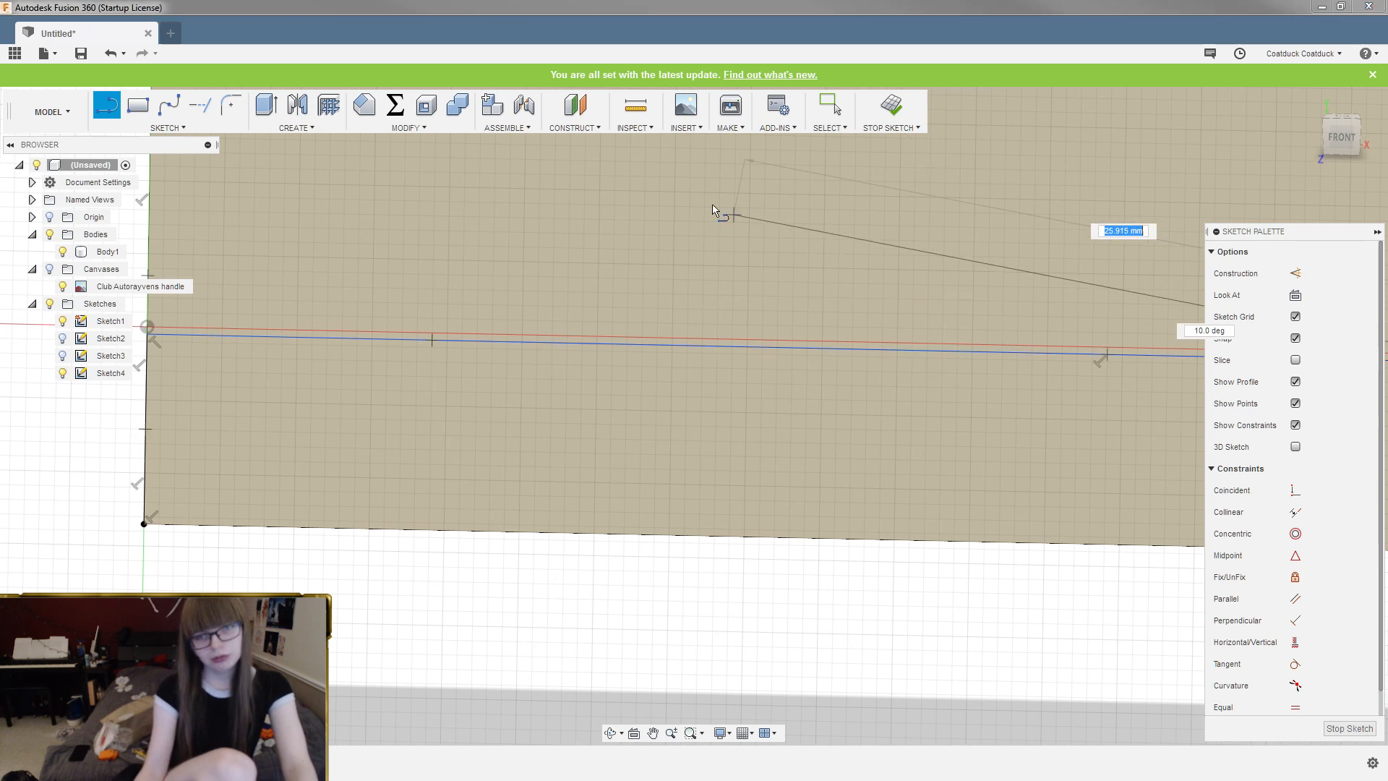
{"action": "scroll", "coordinate": [716, 208], "scroll_direction": "down", "scroll_amount": 5}
{"action": "scroll", "coordinate": [953, 203], "scroll_direction": "up", "scroll_amount": 3}
{"action": "scroll", "coordinate": [1016, 280], "scroll_direction": "up", "scroll_amount": 3}
{"action": "key", "text": "Escape"}
{"action": "scroll", "coordinate": [1027, 304], "scroll_direction": "down", "scroll_amount": 3}
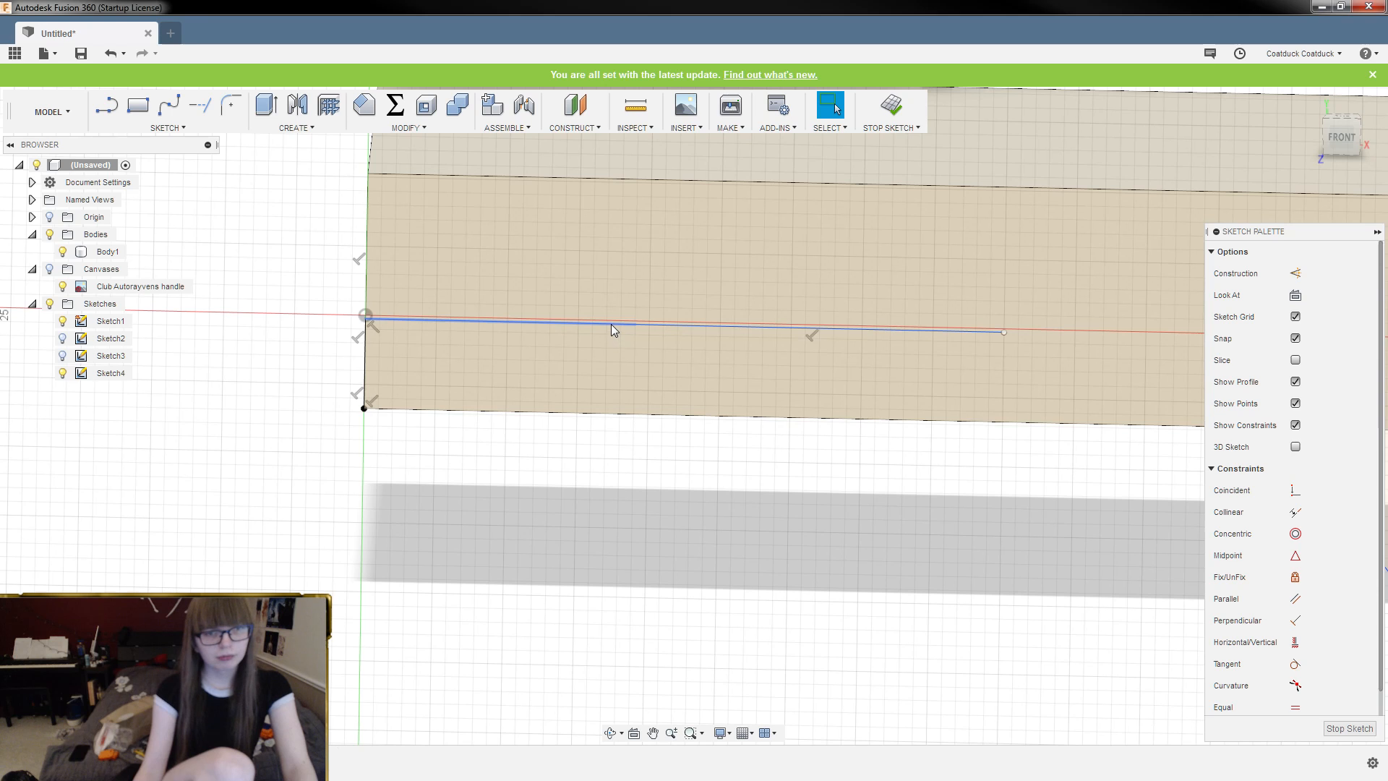
Draw 8 mm diameter circles centred on both ends of the 26 mm line
{"action": "key", "text": "c"}
{"action": "left_click", "coordinate": [634, 329]}
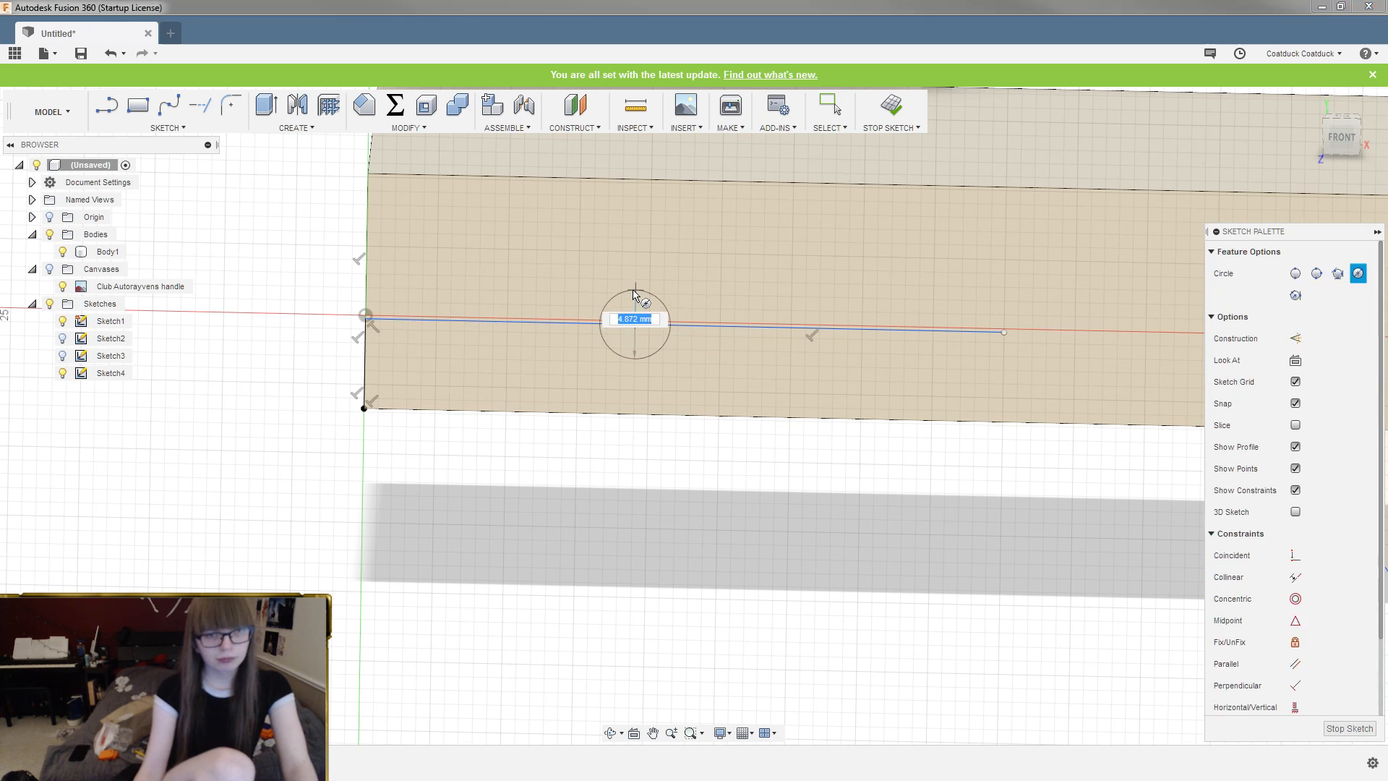
{"action": "type", "text": "8"}
{"action": "key", "text": "Return"}
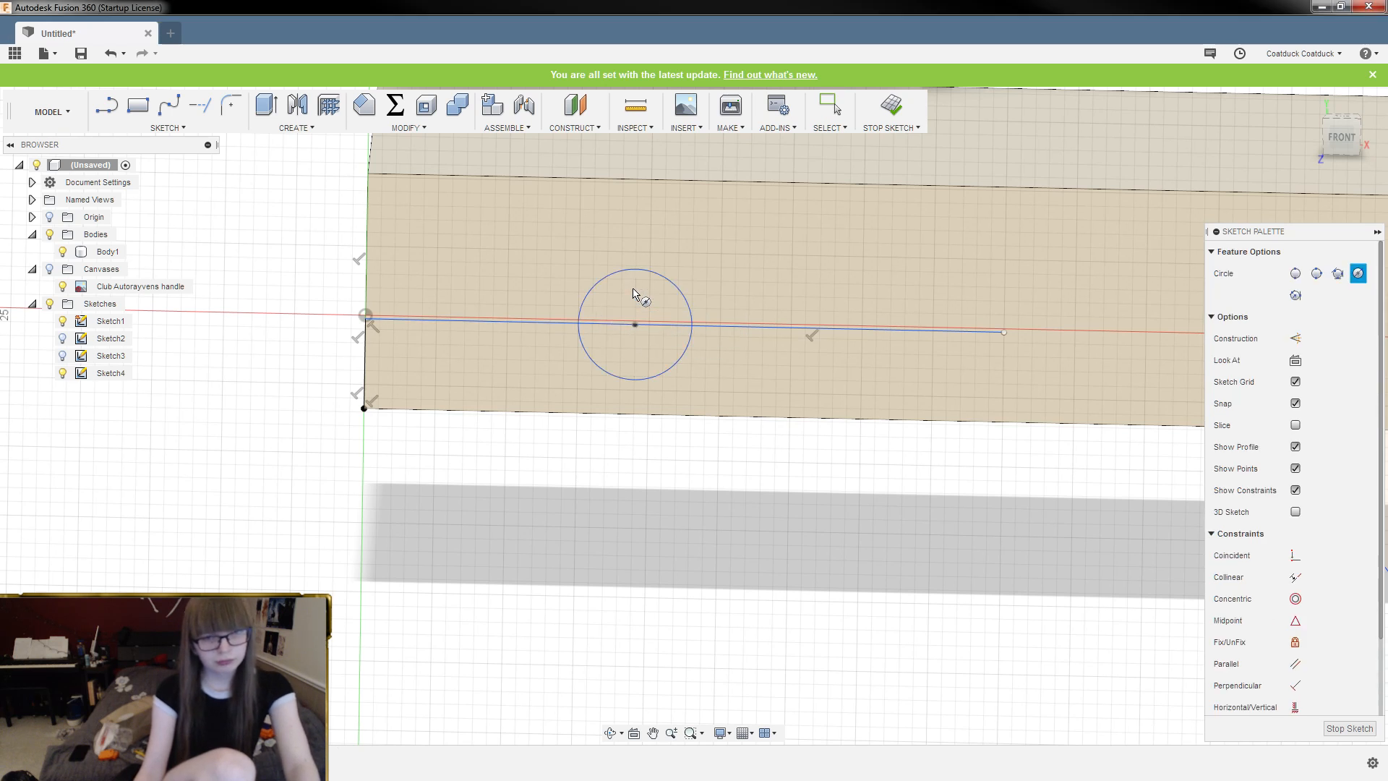
{"action": "left_click", "coordinate": [1003, 332]}
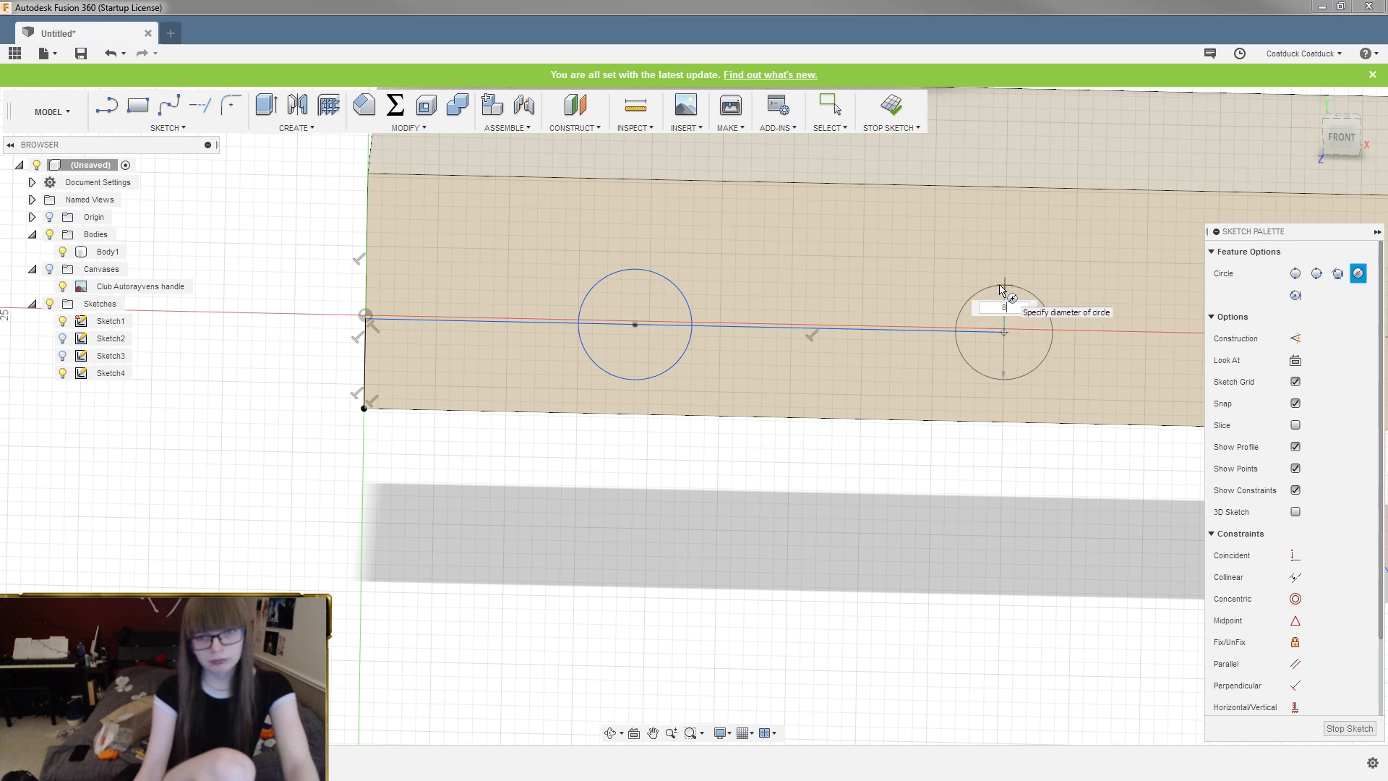
{"action": "type", "text": "8"}
{"action": "key", "text": "Return"}
{"action": "scroll", "coordinate": [716, 252], "scroll_direction": "down", "scroll_amount": 3}
{"action": "scroll", "coordinate": [717, 250], "scroll_direction": "down", "scroll_amount": 2}
{"action": "middle_click_drag", "start_coordinate": [920, 403], "coordinate": [938, 425], "text": "shift"}
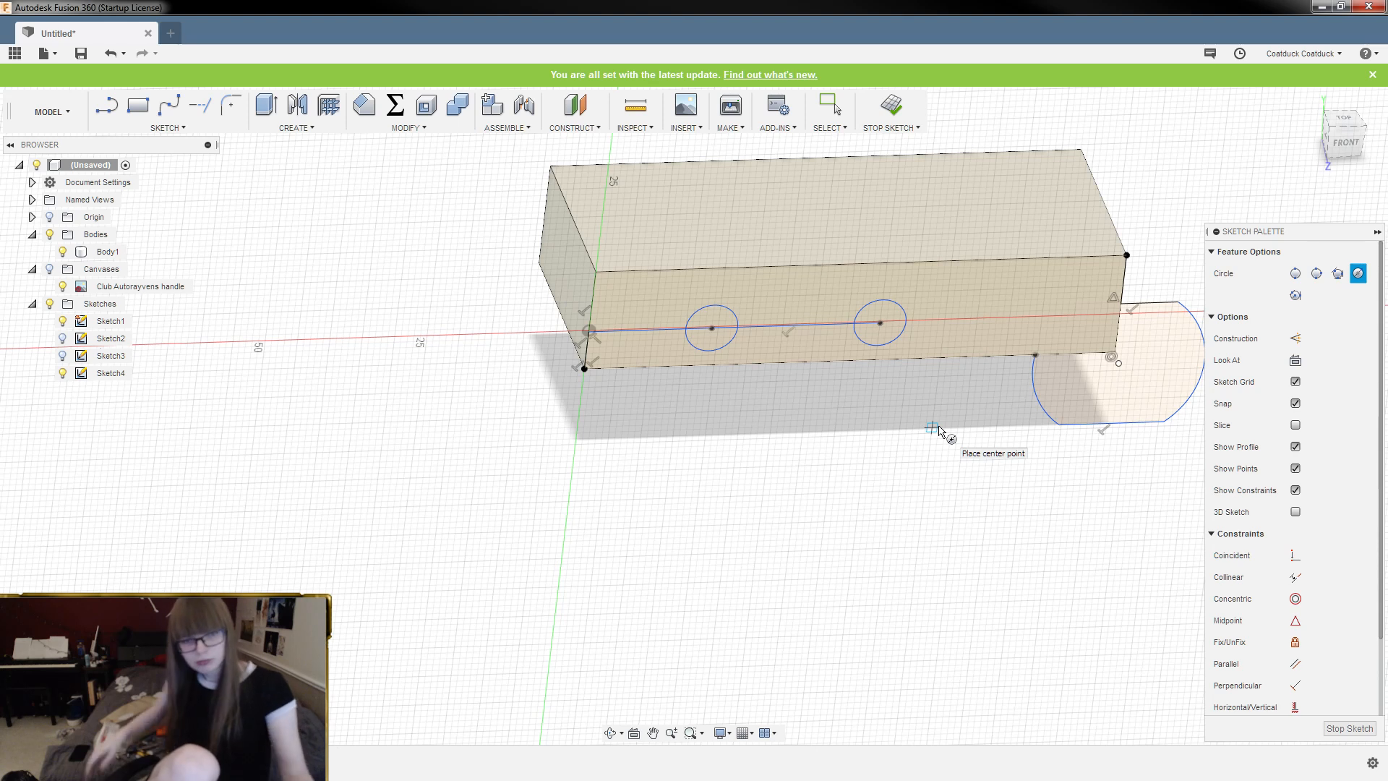
{"action": "key", "text": "Escape"}
Check the length of the line between the circles and undo both circles and that line
{"action": "scroll", "coordinate": [832, 340], "scroll_direction": "up", "scroll_amount": 4}
{"action": "left_click", "coordinate": [796, 306]}
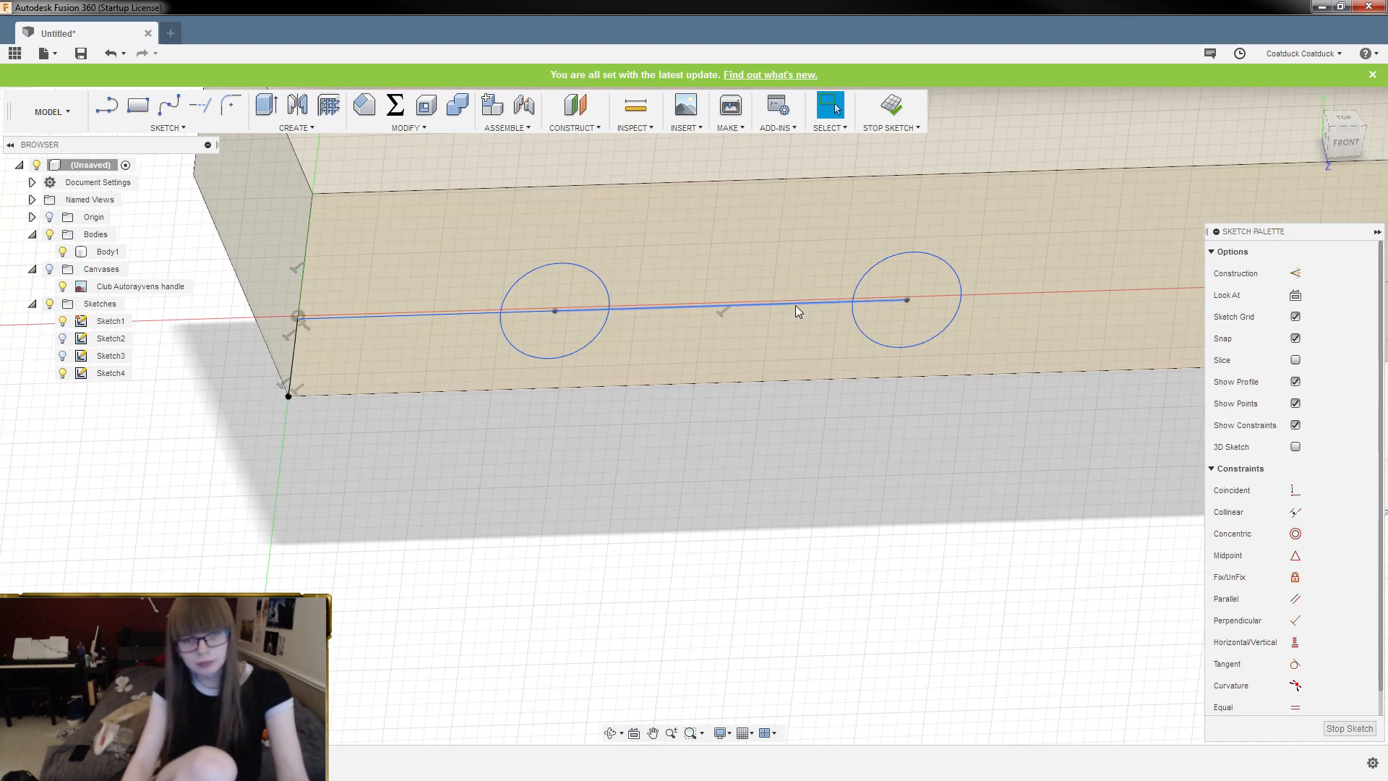
{"action": "left_click", "coordinate": [1377, 232]}
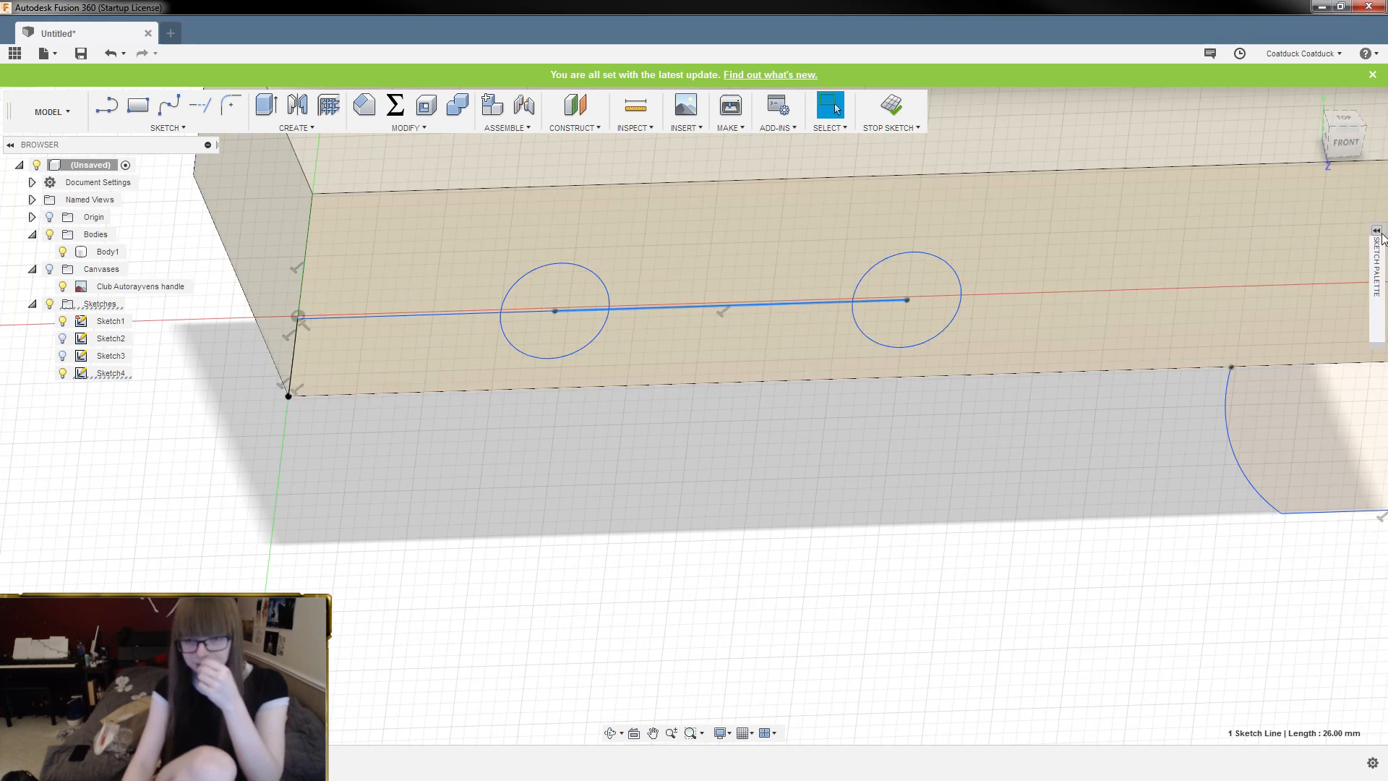
{"action": "key", "text": "ctrl+z"}
{"action": "key", "text": "ctrl+z"}
{"action": "key", "text": "ctrl+z"}
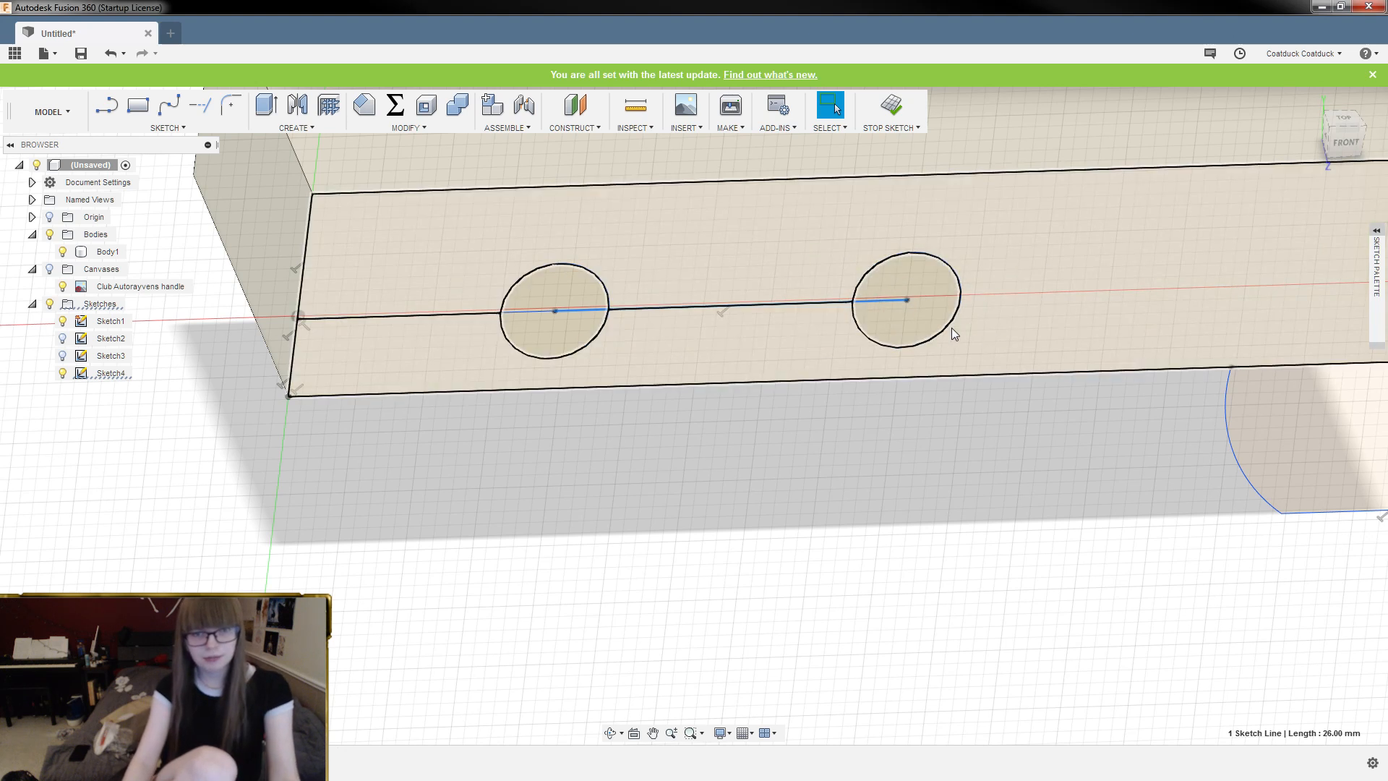
{"action": "key", "text": "ctrl+z"}
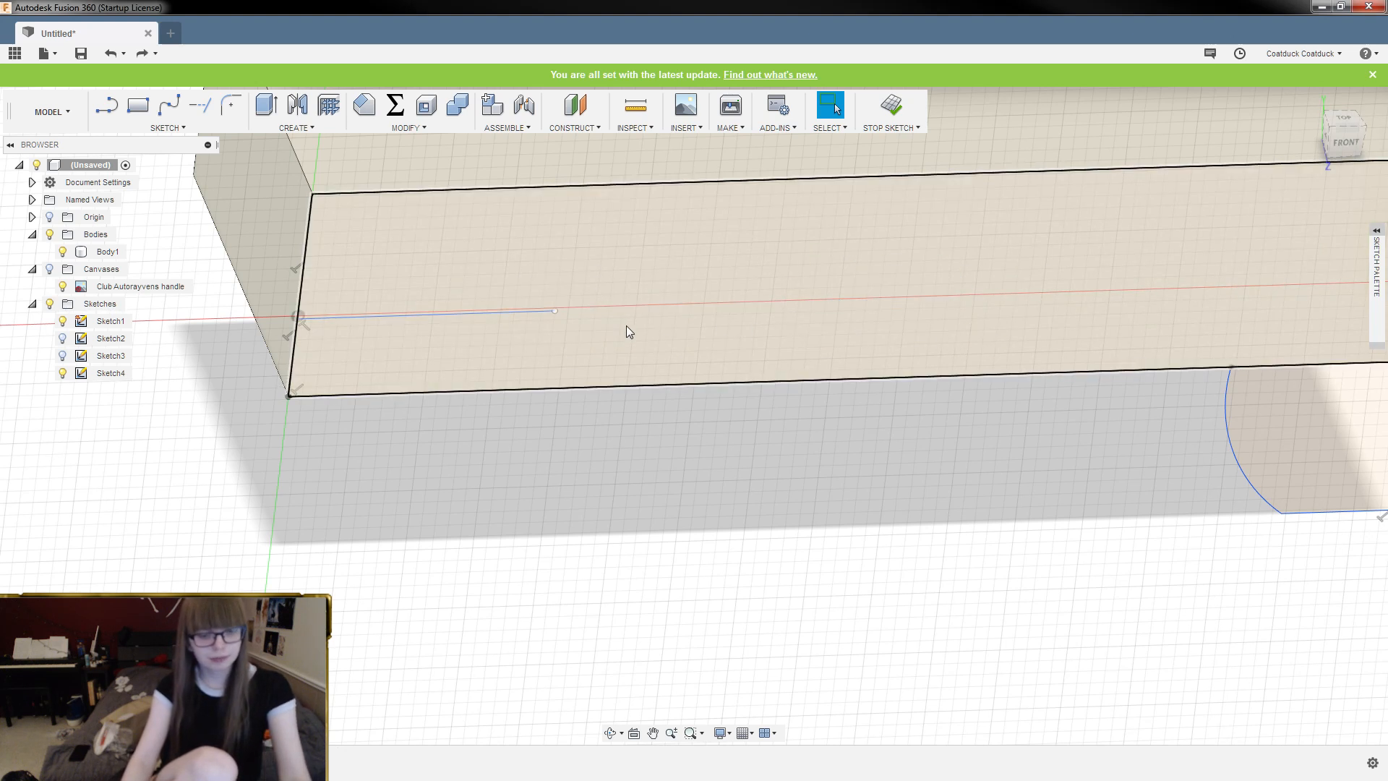
Draw a 36 mm horizontal line continuing from the end of the 19 mm line and check its length
{"action": "key", "text": "l"}
{"action": "left_click", "coordinate": [554, 311]}
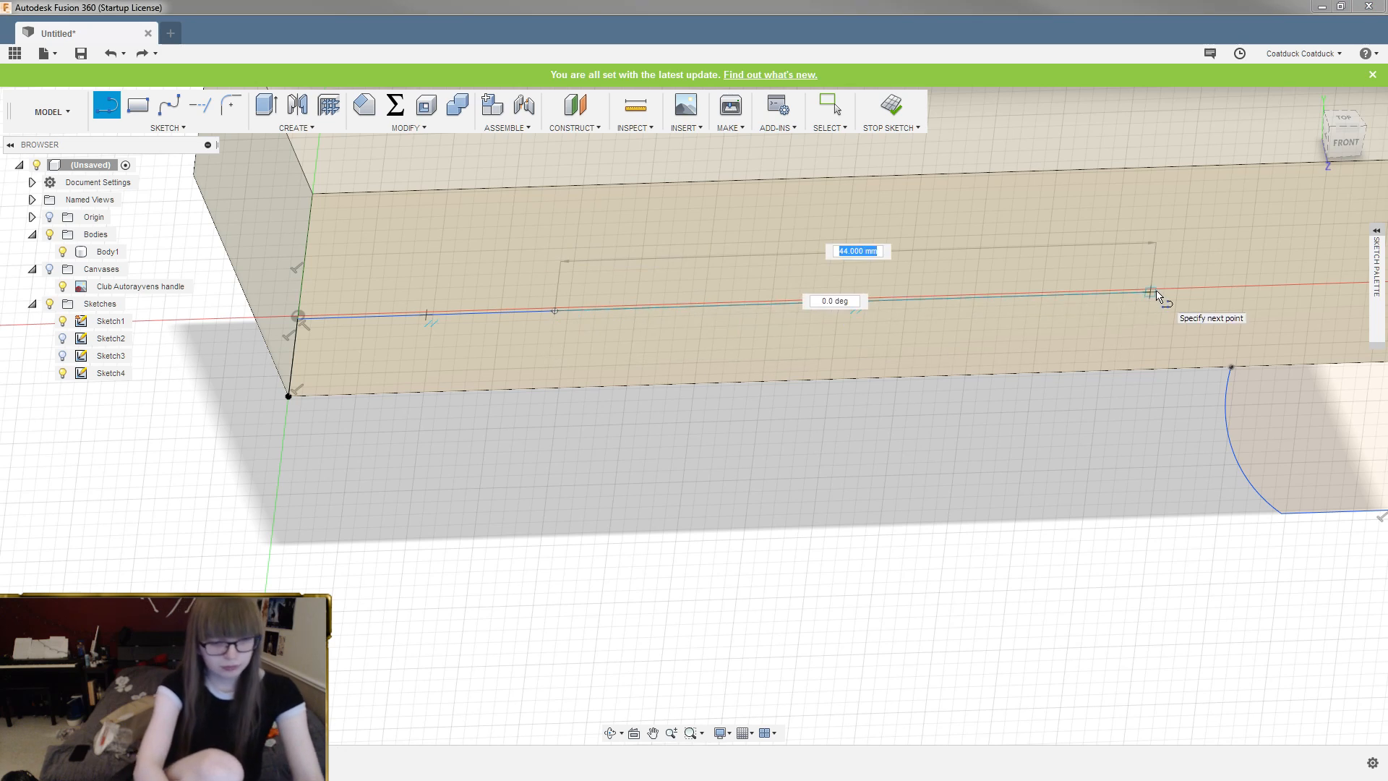
{"action": "type", "text": "36"}
{"action": "key", "text": "Return"}
{"action": "scroll", "coordinate": [807, 425], "scroll_direction": "down", "scroll_amount": 3}
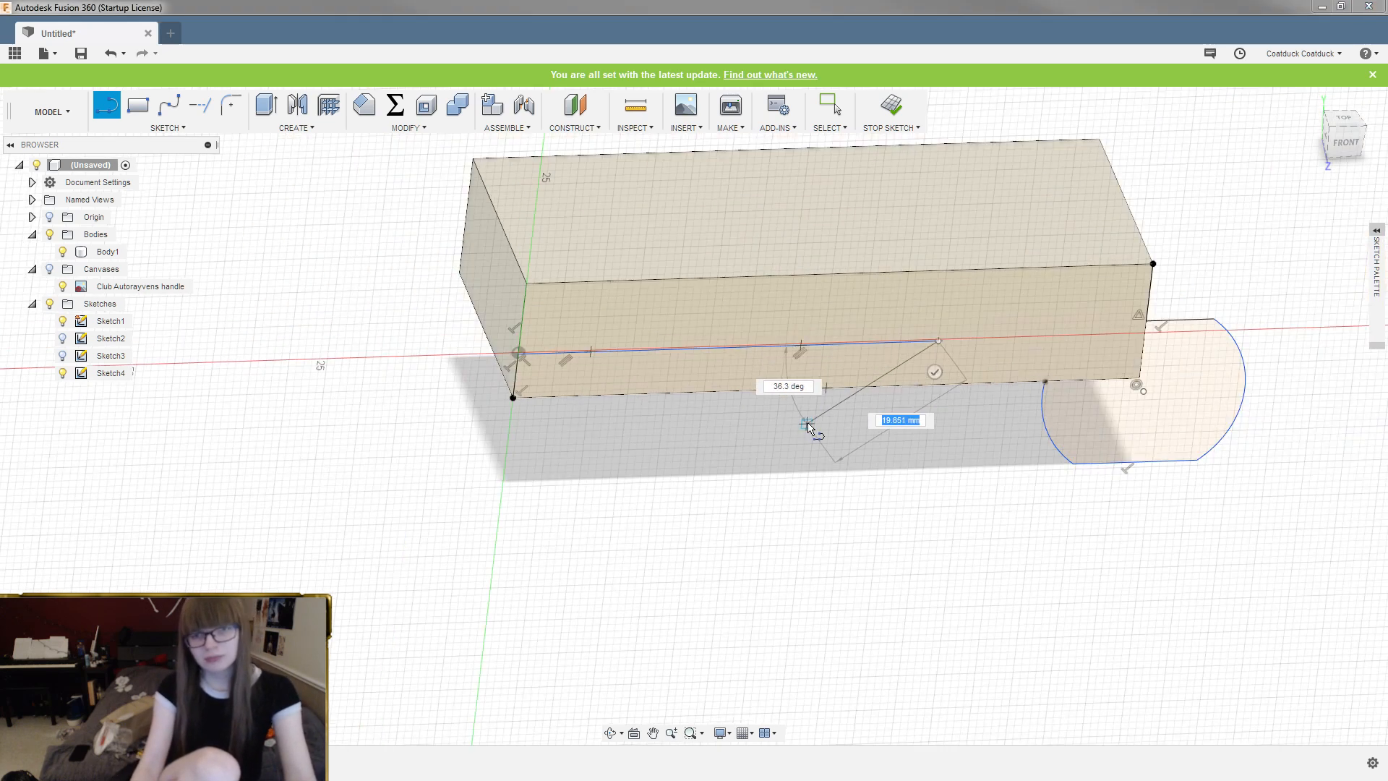
{"action": "key", "text": "Escape"}
{"action": "middle_click_drag", "start_coordinate": [956, 462], "coordinate": [941, 442], "text": "shift"}
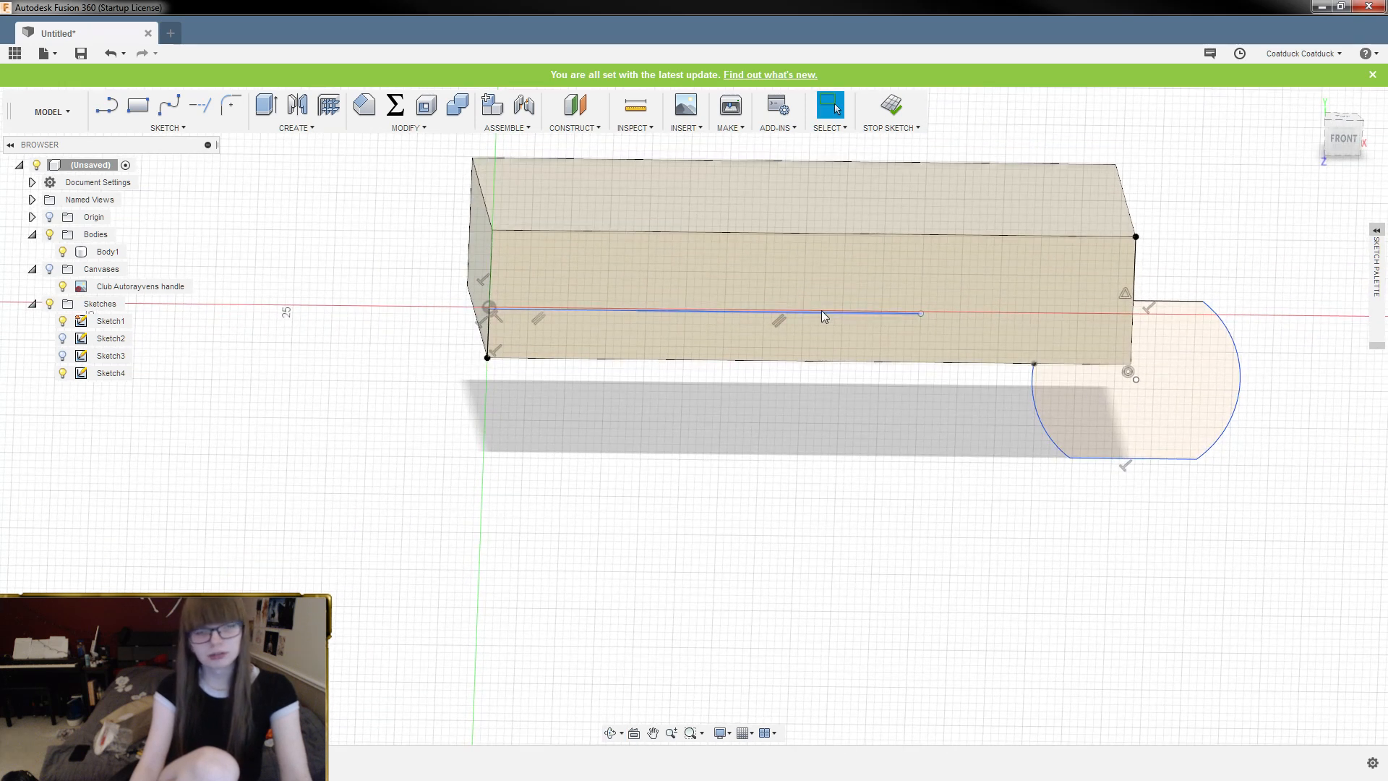
{"action": "left_click", "coordinate": [858, 314]}
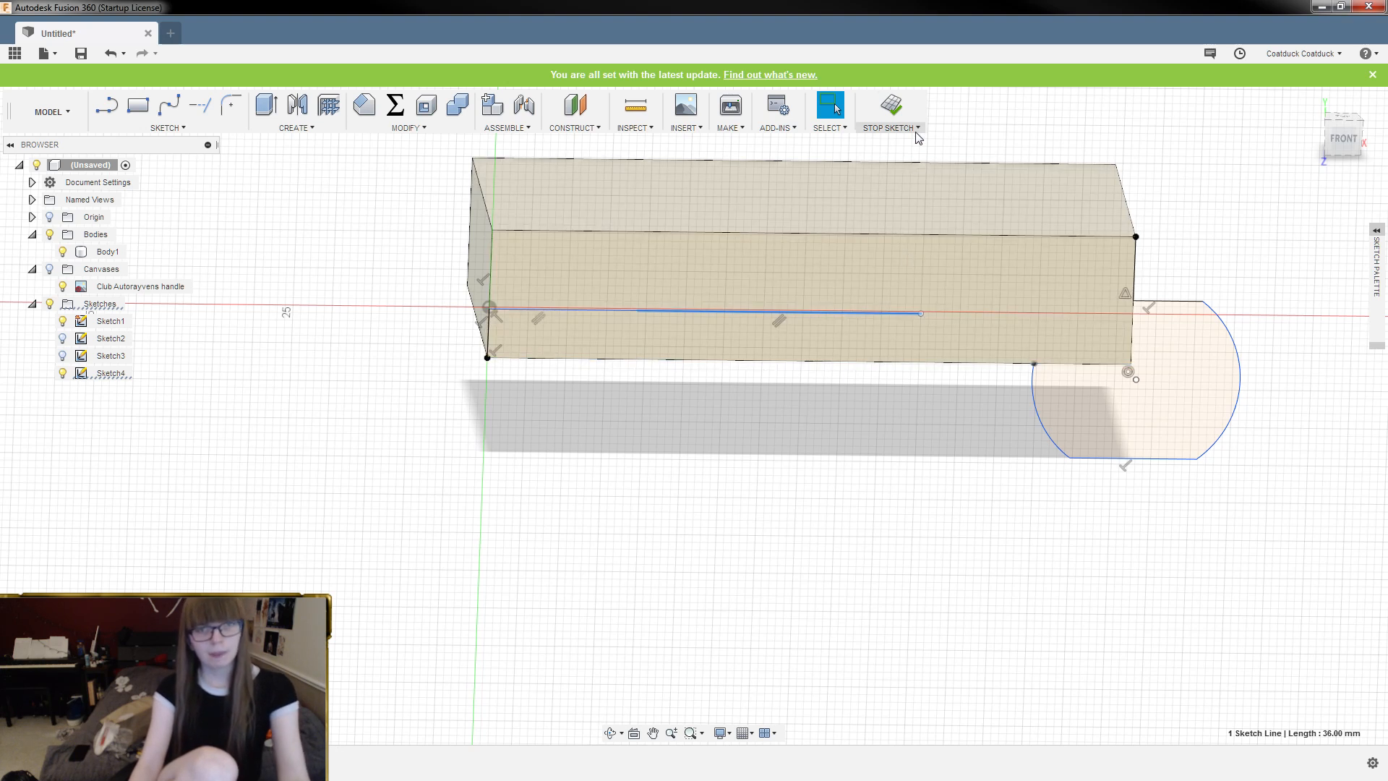
{"action": "left_click", "coordinate": [655, 389]}
Draw 8 mm diameter circles centred on both ends of the 36 mm line and finish the sketch
{"action": "scroll", "coordinate": [637, 307], "scroll_direction": "up", "scroll_amount": 3}
{"action": "key", "text": "c"}
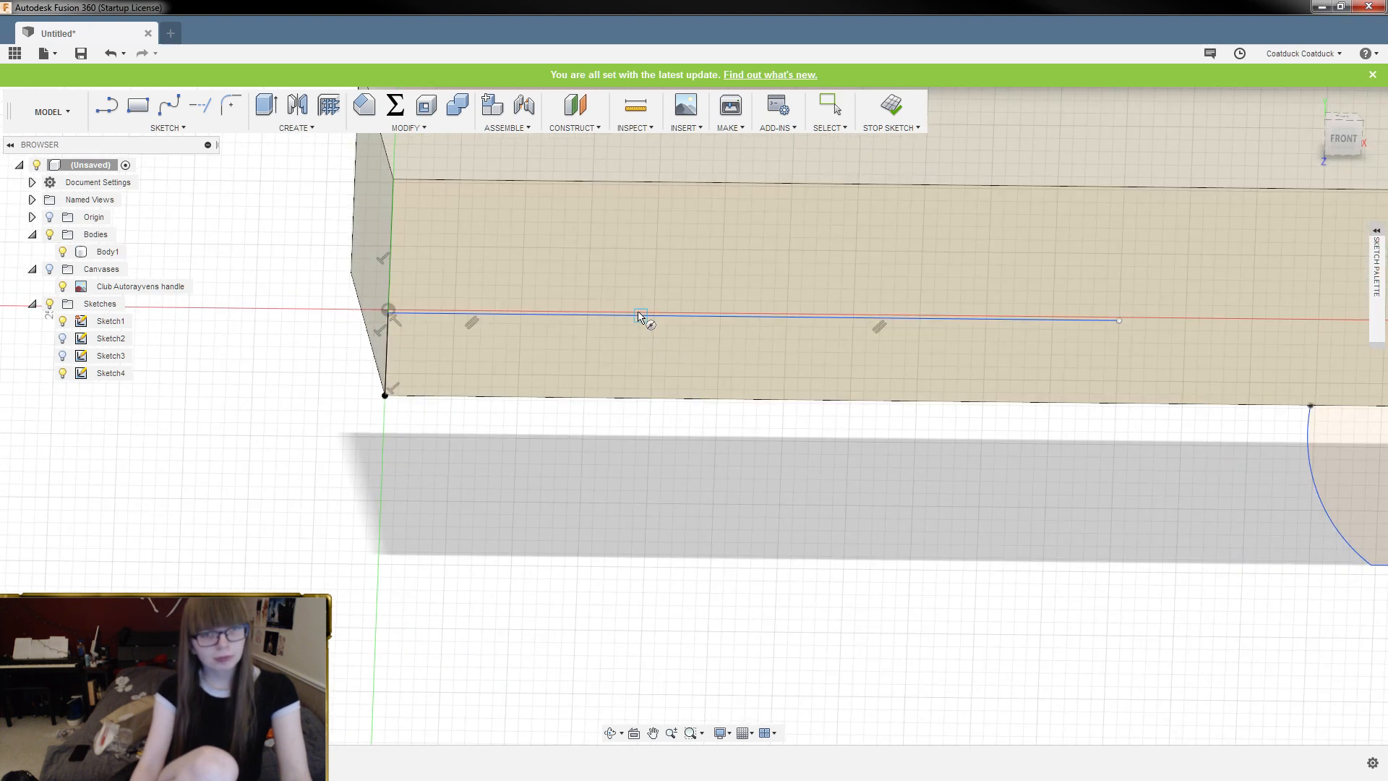
{"action": "left_click", "coordinate": [640, 316]}
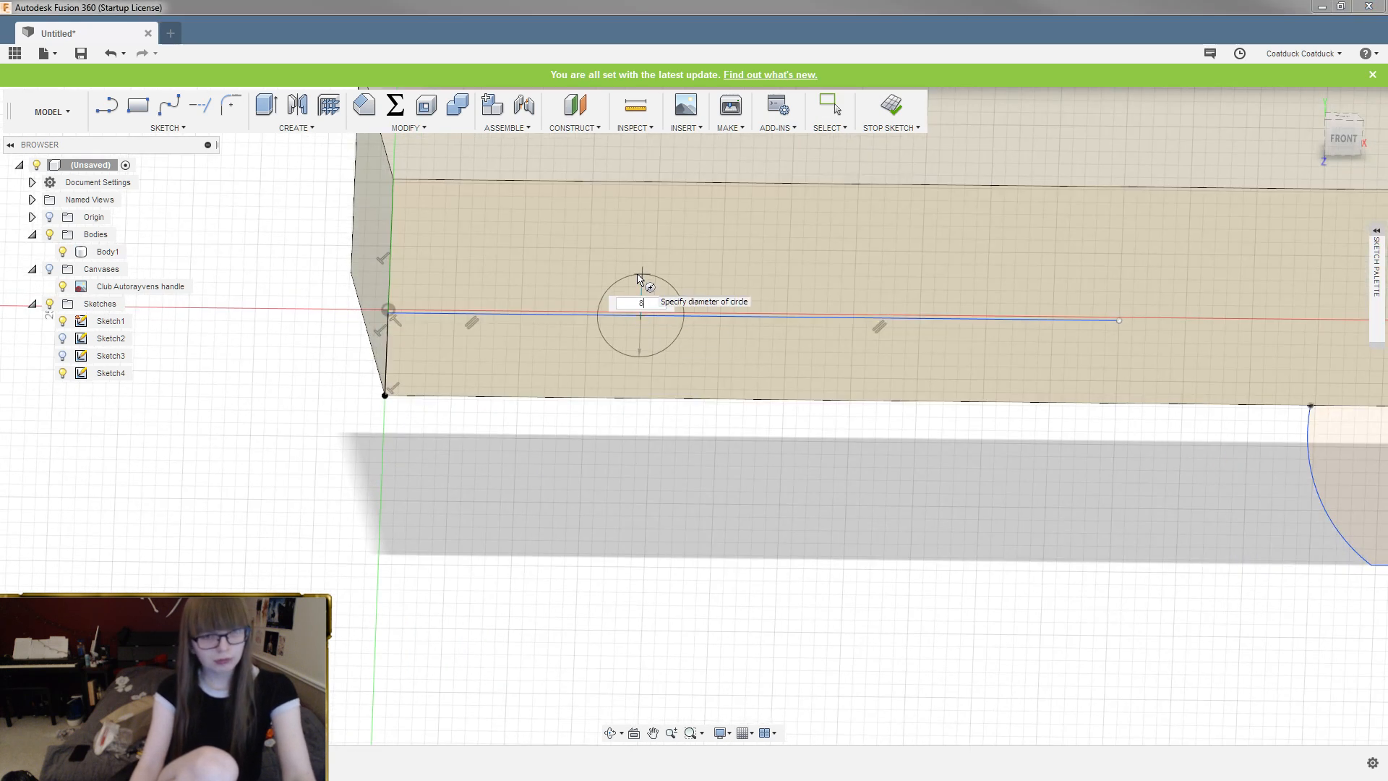
{"action": "left_click", "coordinate": [640, 264]}
{"action": "left_click", "coordinate": [1119, 321]}
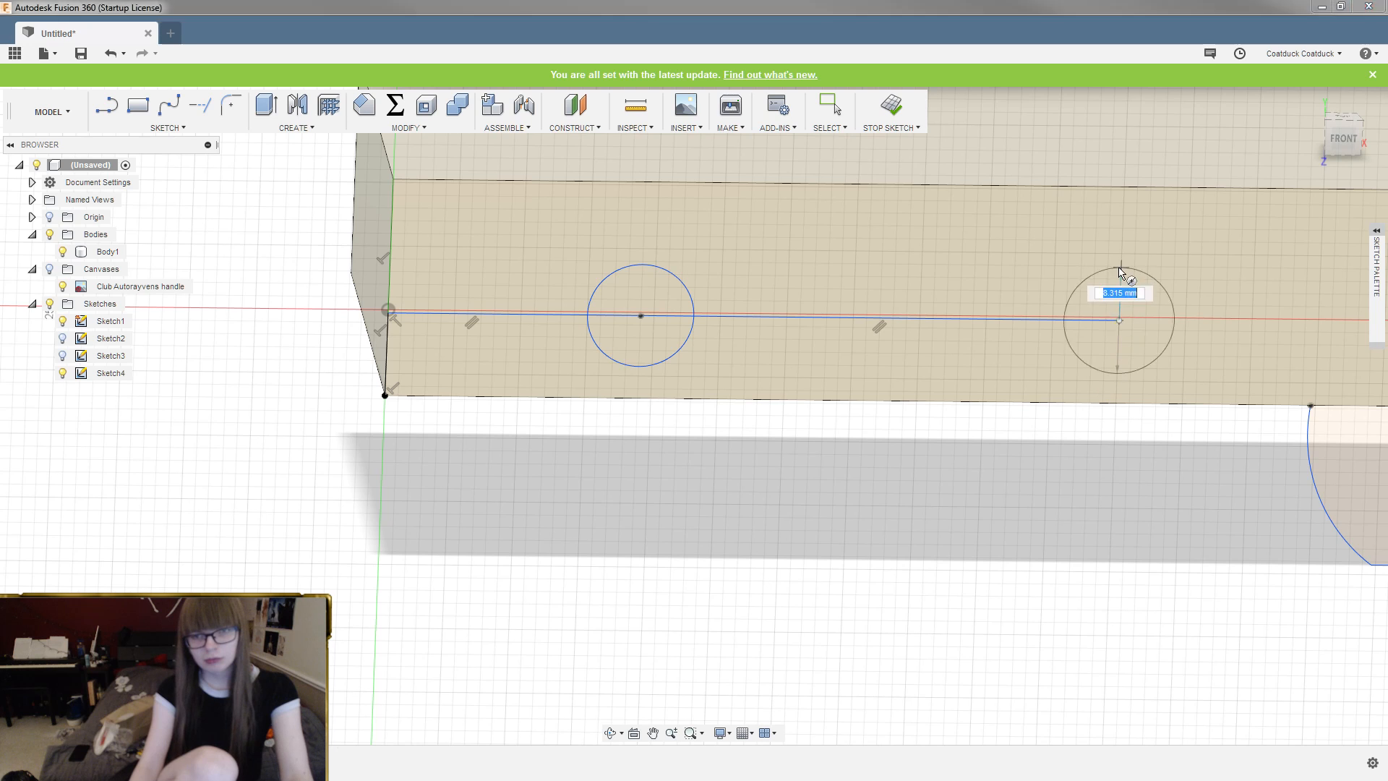
{"action": "left_click", "coordinate": [1119, 269]}
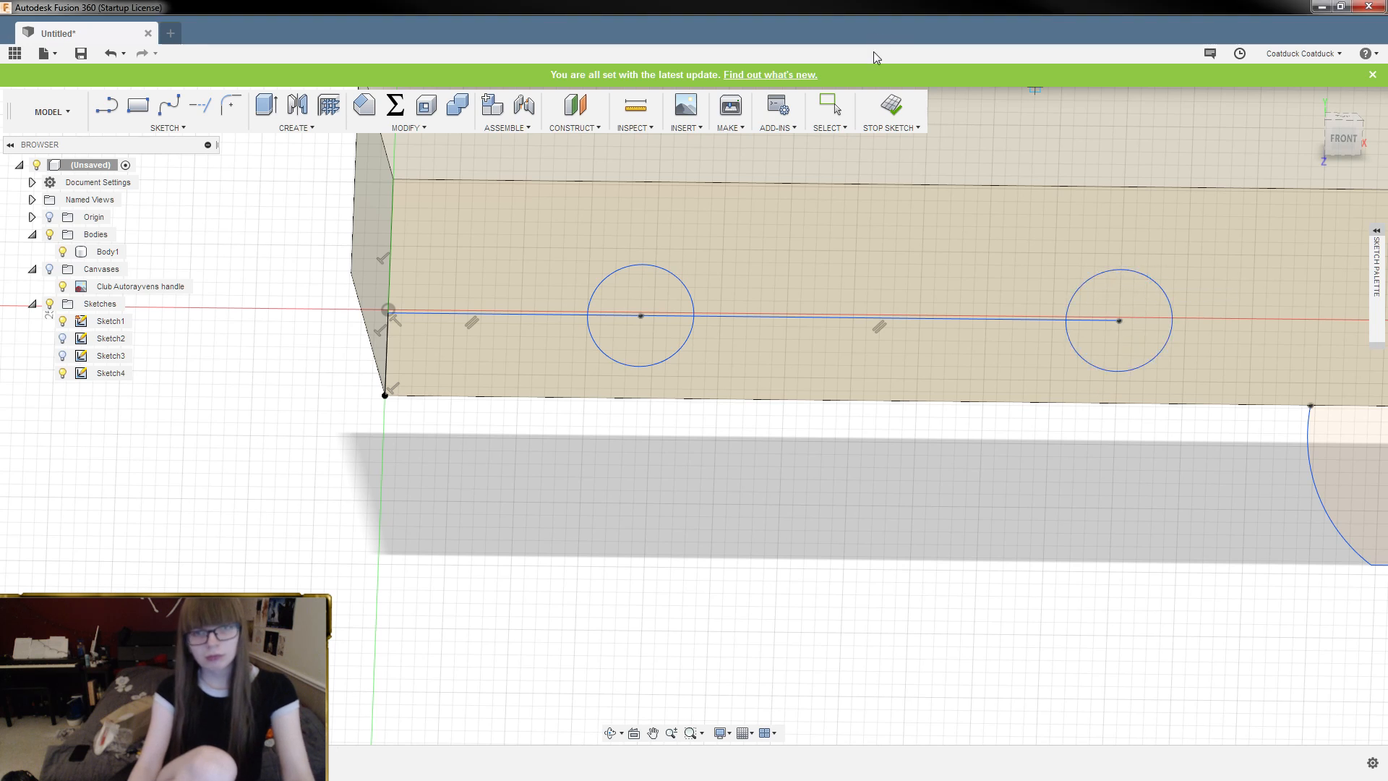
{"action": "left_click", "coordinate": [891, 106]}
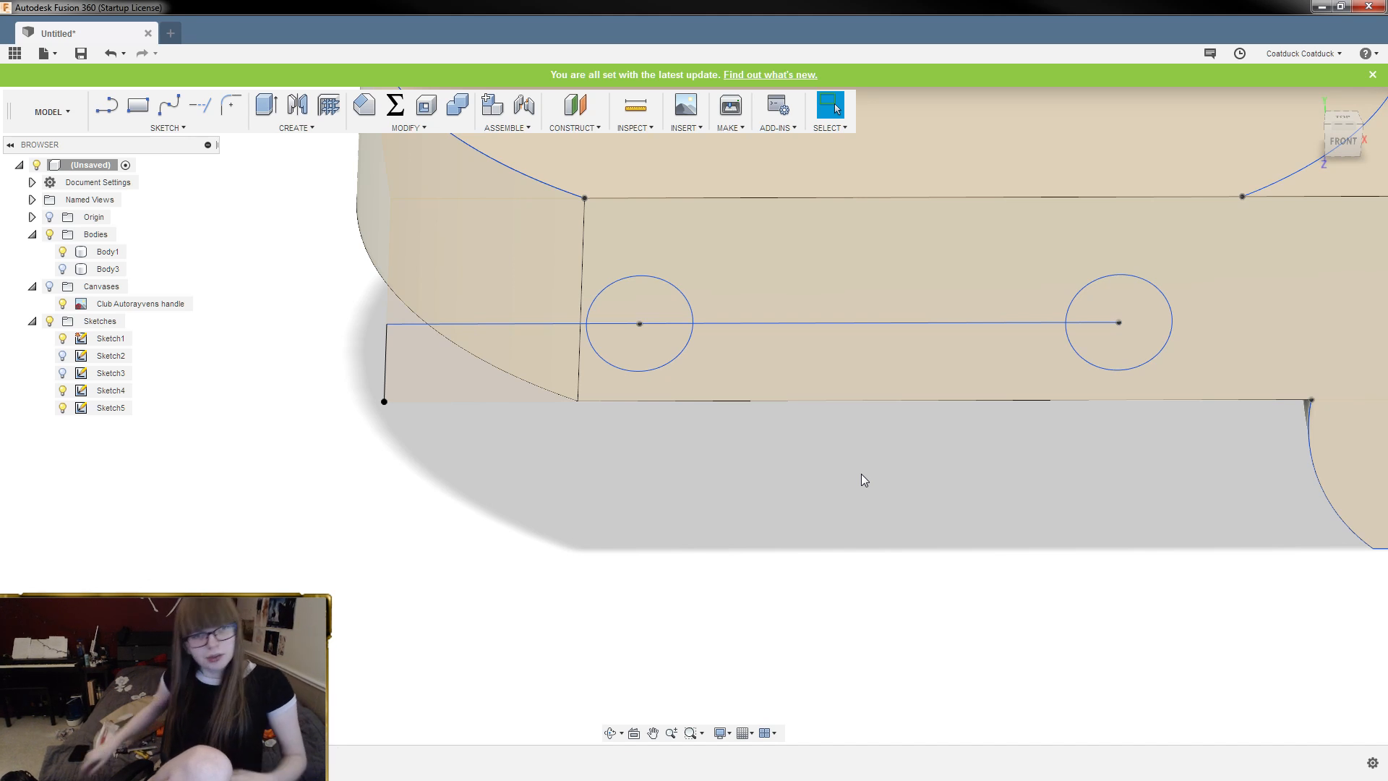
Cut the side-face profile surrounding the two circles with an Extrude of -3 mm
{"action": "left_click", "coordinate": [748, 248]}
{"action": "scroll", "coordinate": [618, 483], "scroll_direction": "down", "scroll_amount": 2}
{"action": "type", "text": "e"}
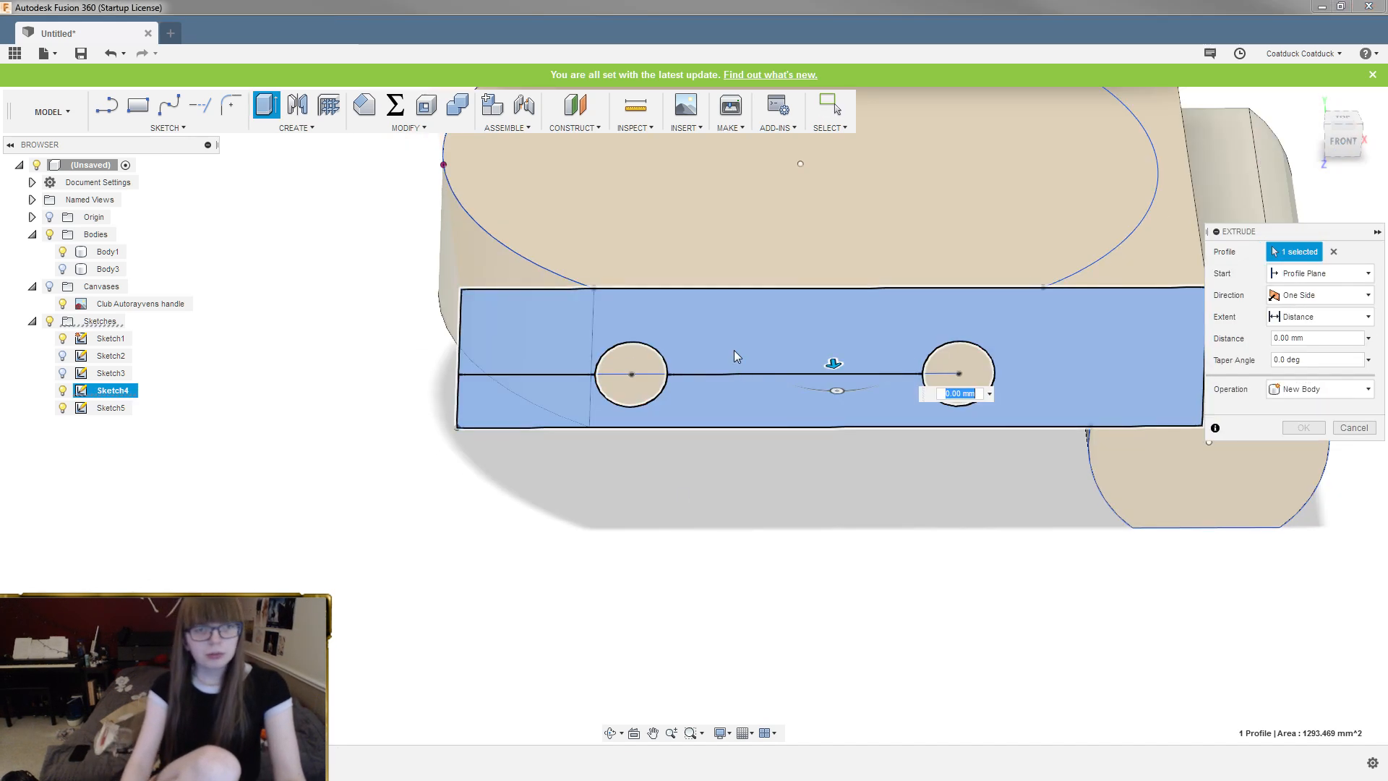
{"action": "type", "text": "-3"}
{"action": "key", "text": "Return"}
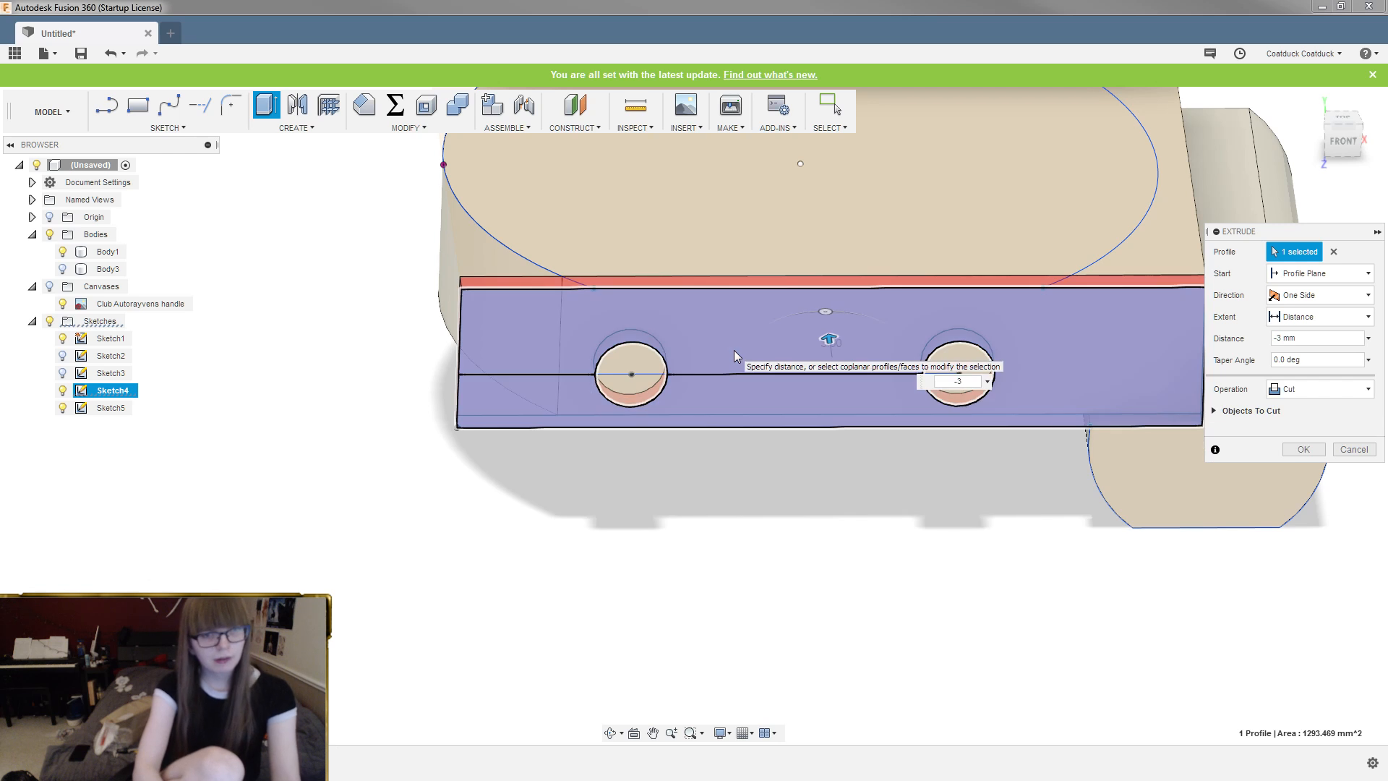
{"action": "middle_click_drag", "start_coordinate": [758, 450], "coordinate": [760, 475], "text": "shift"}
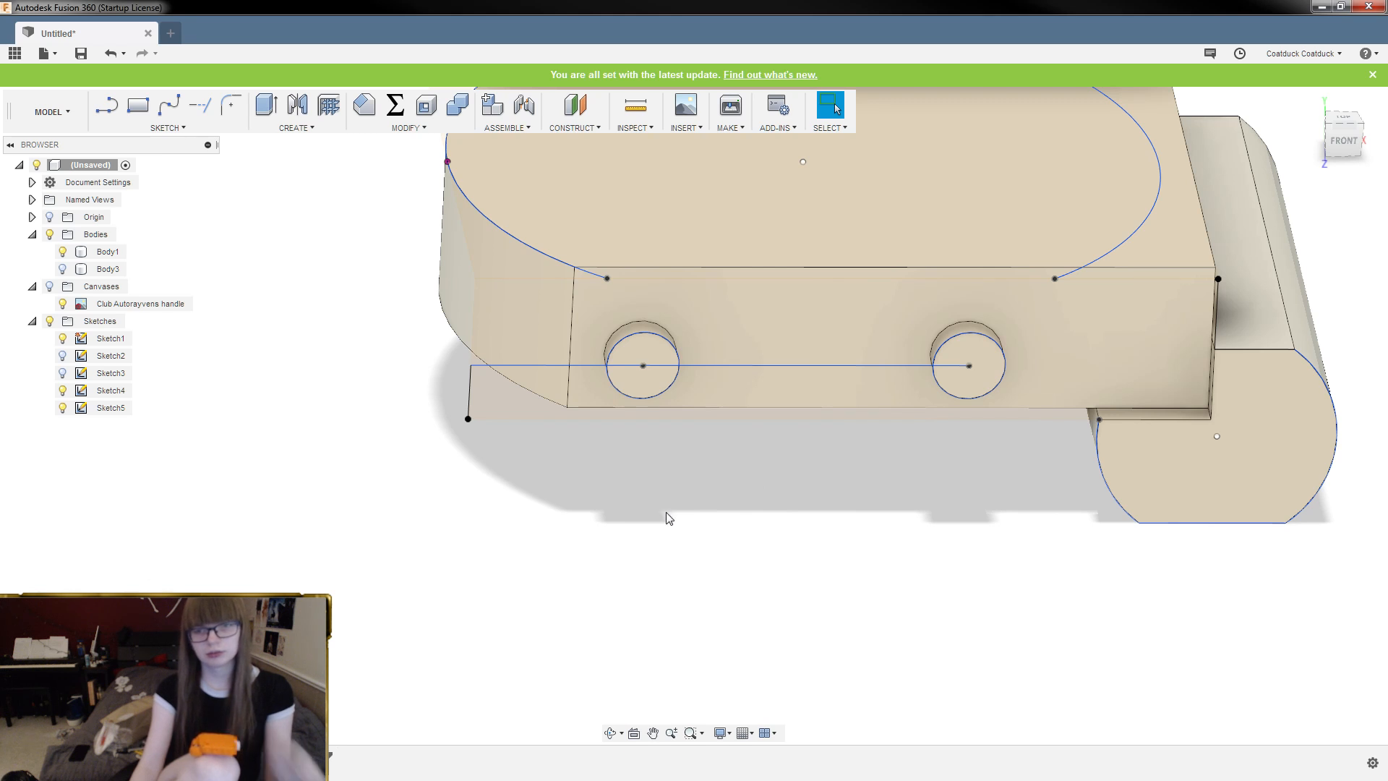
Undo the -3 mm cut around the two circles and inspect the block's side face
{"action": "key", "text": "ctrl+z"}
{"action": "middle_click_drag", "start_coordinate": [703, 583], "coordinate": [704, 583], "text": "shift"}
{"action": "scroll", "coordinate": [719, 595], "scroll_direction": "down", "scroll_amount": 5}
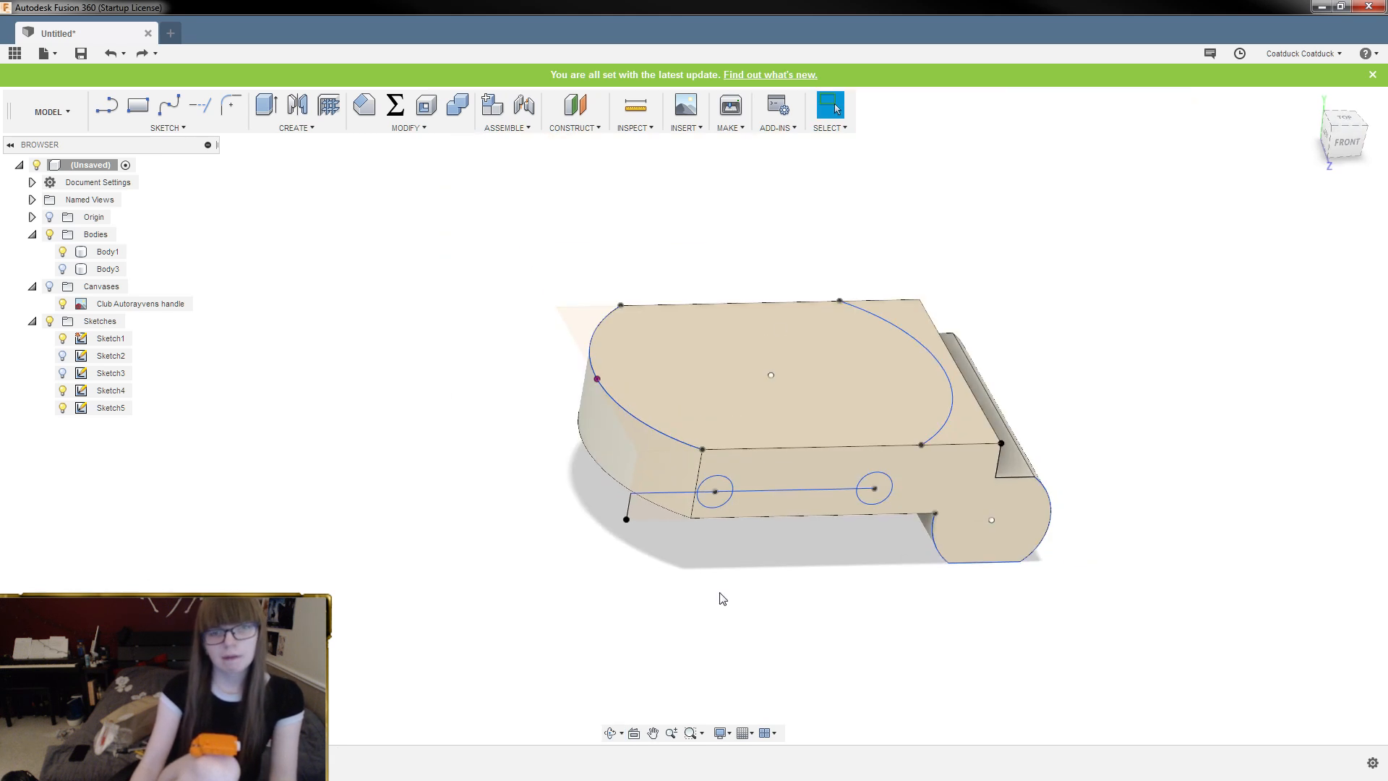
{"action": "scroll", "coordinate": [894, 518], "scroll_direction": "up", "scroll_amount": 3}
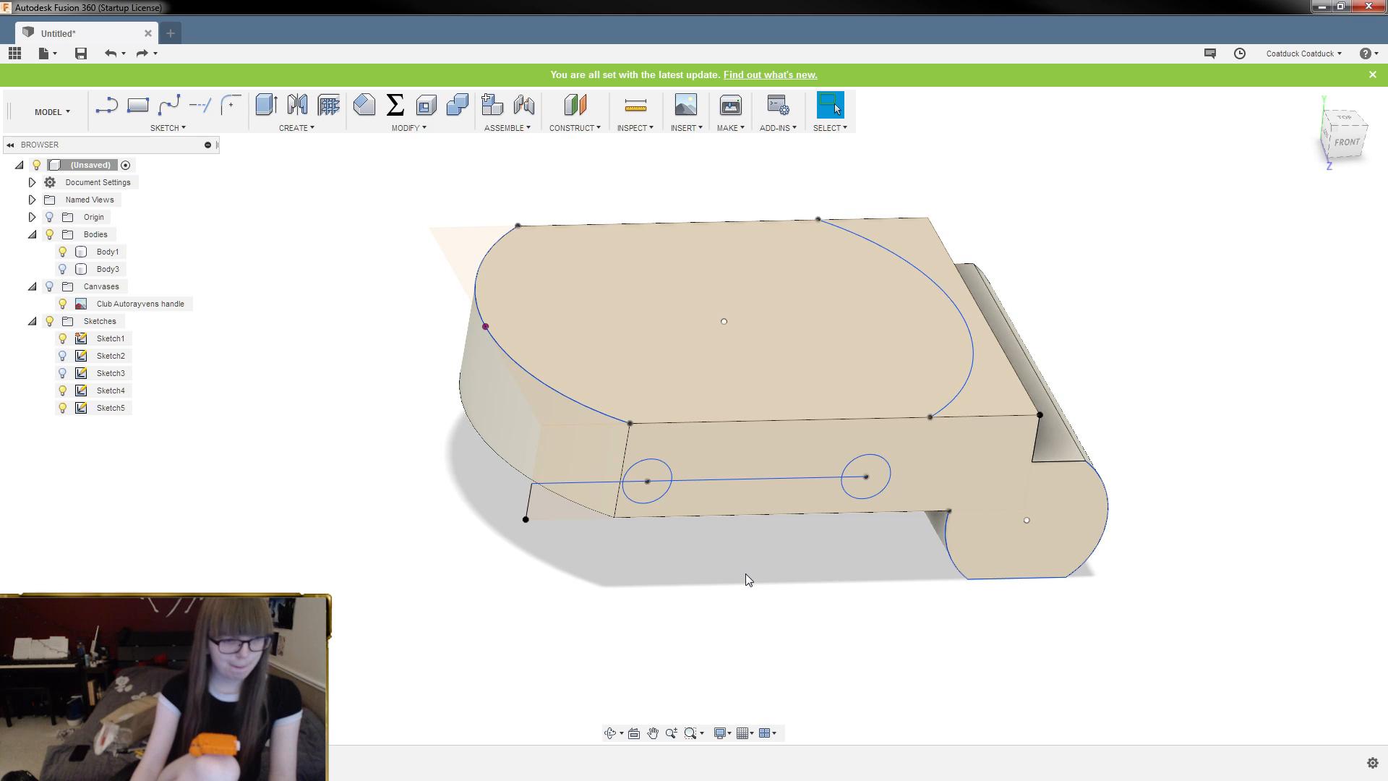
{"action": "middle_click_drag", "start_coordinate": [746, 578], "coordinate": [744, 556], "text": "shift"}
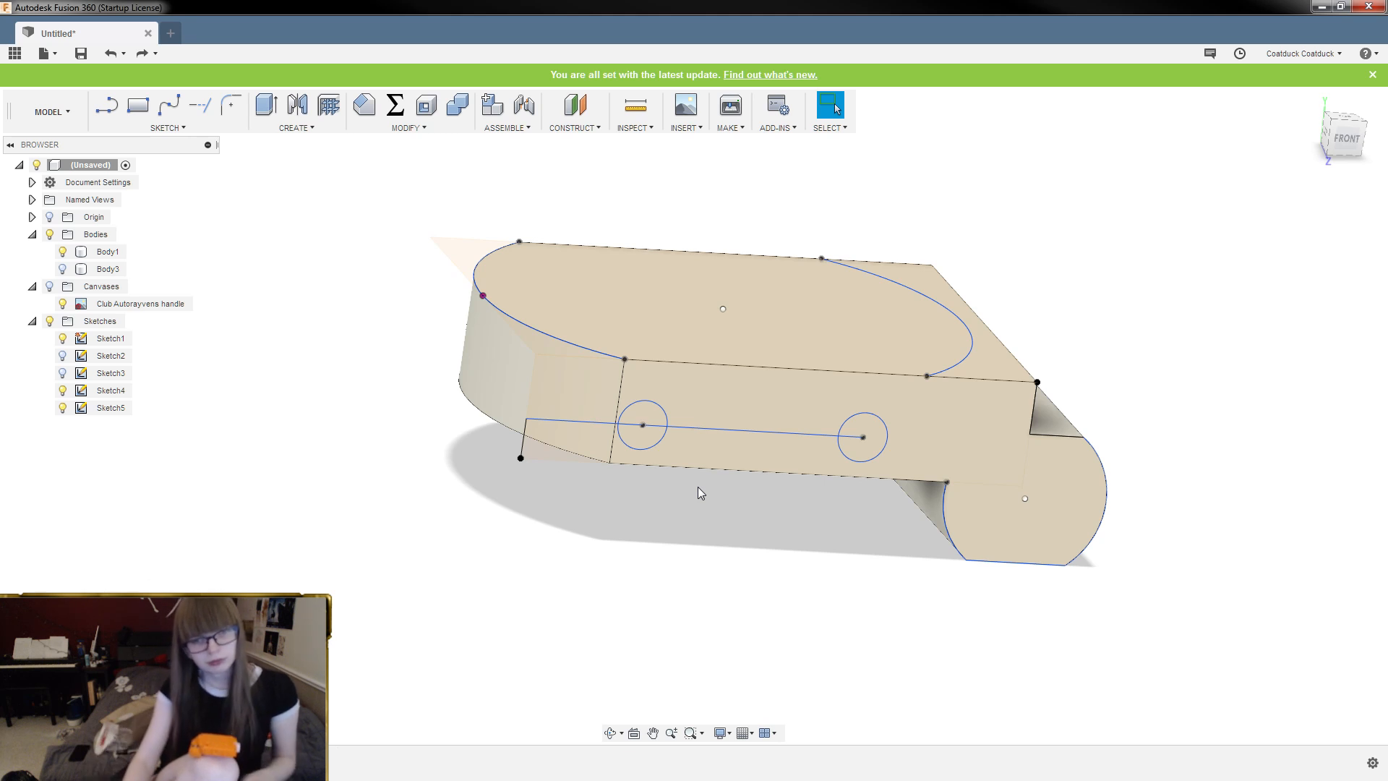
Undo back through the two circles and the 36 mm line on the side face, and delete the 19 mm line
{"action": "scroll", "coordinate": [622, 412], "scroll_direction": "up", "scroll_amount": 3}
{"action": "left_click", "coordinate": [580, 430]}
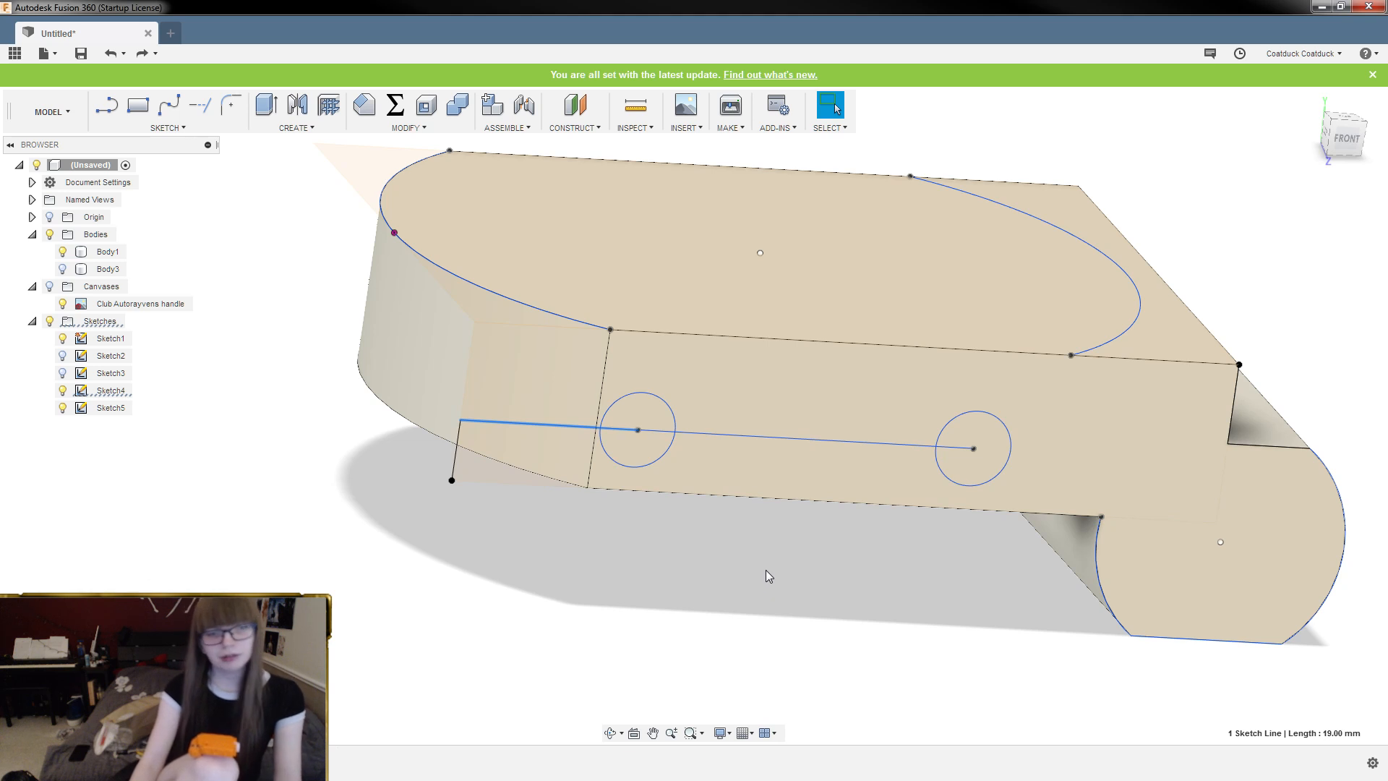
{"action": "key", "text": "ctrl+z"}
{"action": "key", "text": "ctrl+z"}
{"action": "key", "text": "ctrl+z"}
{"action": "key", "text": "ctrl+z"}
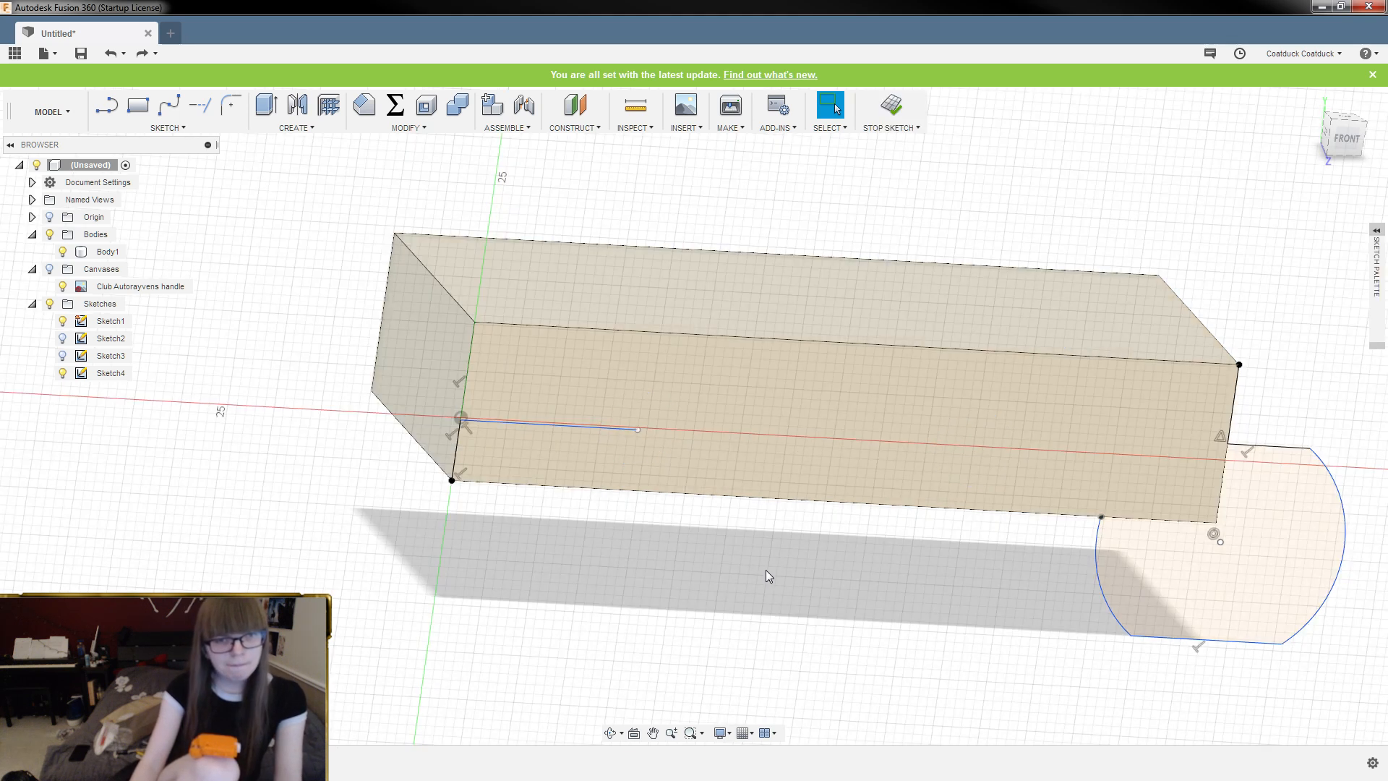
{"action": "left_click", "coordinate": [625, 427]}
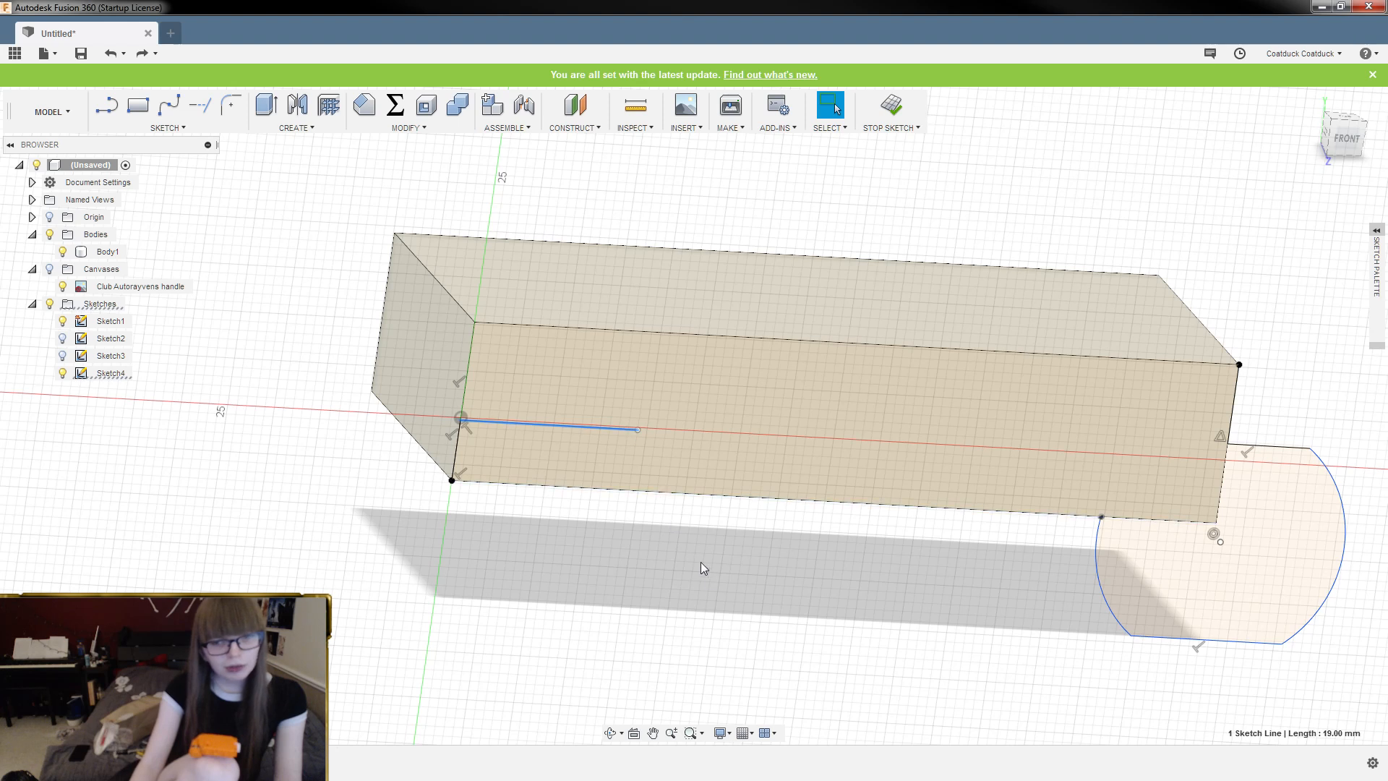
{"action": "key", "text": "Delete"}
Draw a horizontal line about 26 mm long from the top of the short vertical line, continued by a 36 mm line
{"action": "key", "text": "l"}
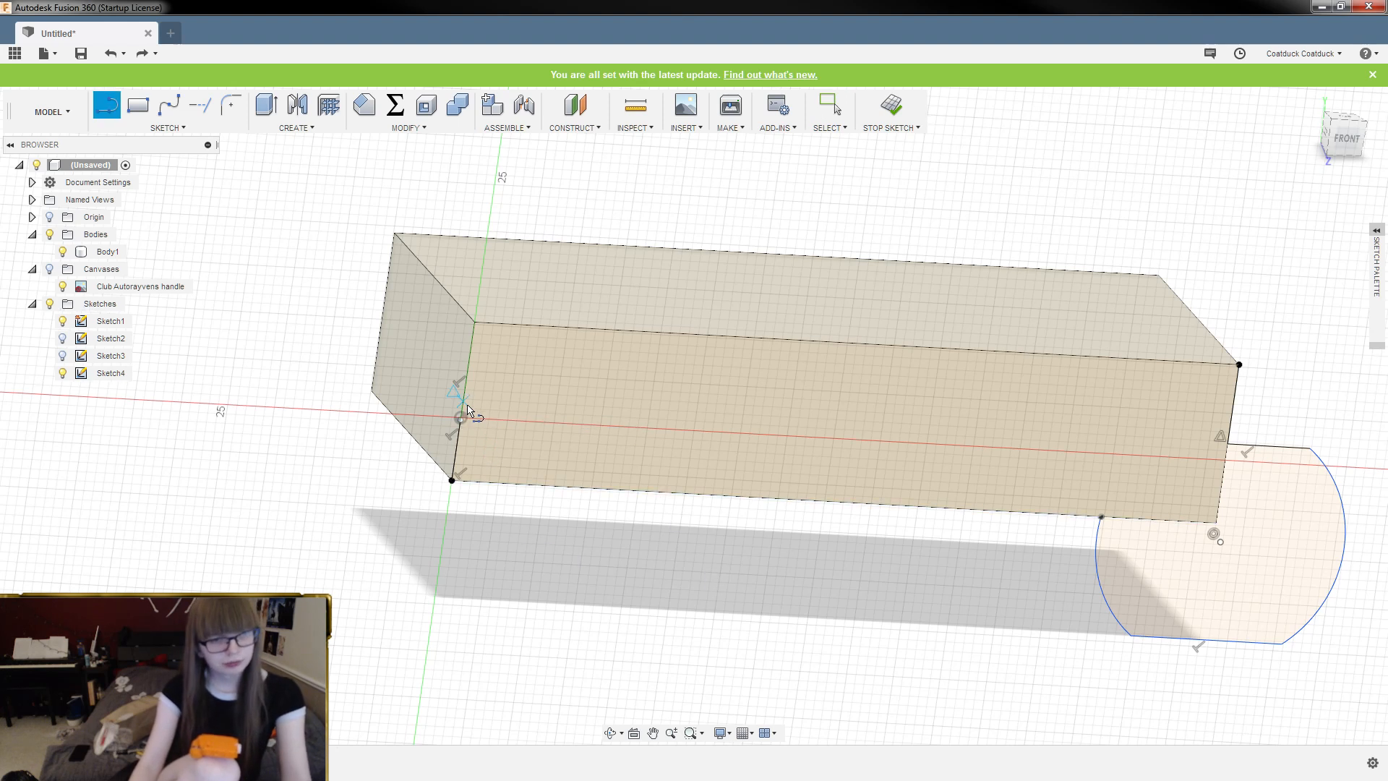
{"action": "left_click", "coordinate": [460, 418]}
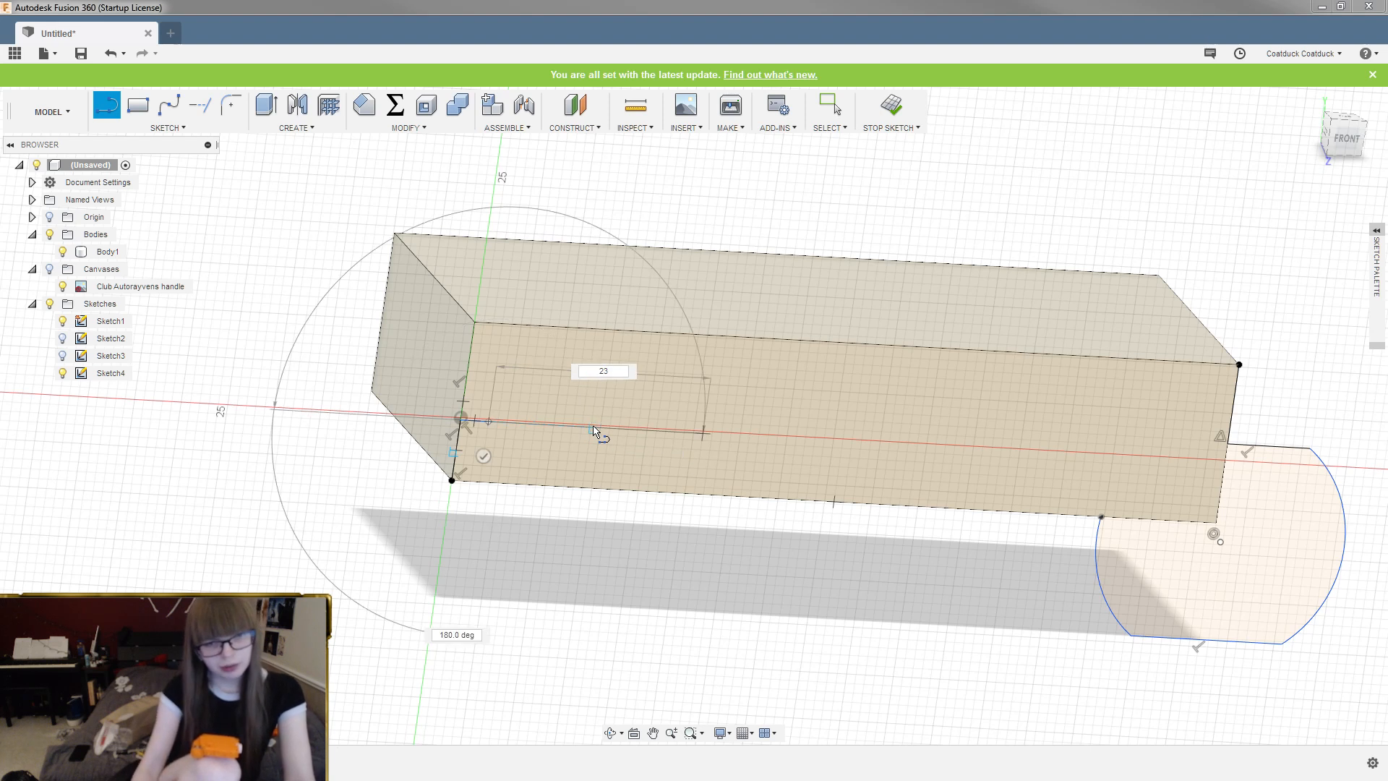
{"action": "left_click", "coordinate": [704, 434]}
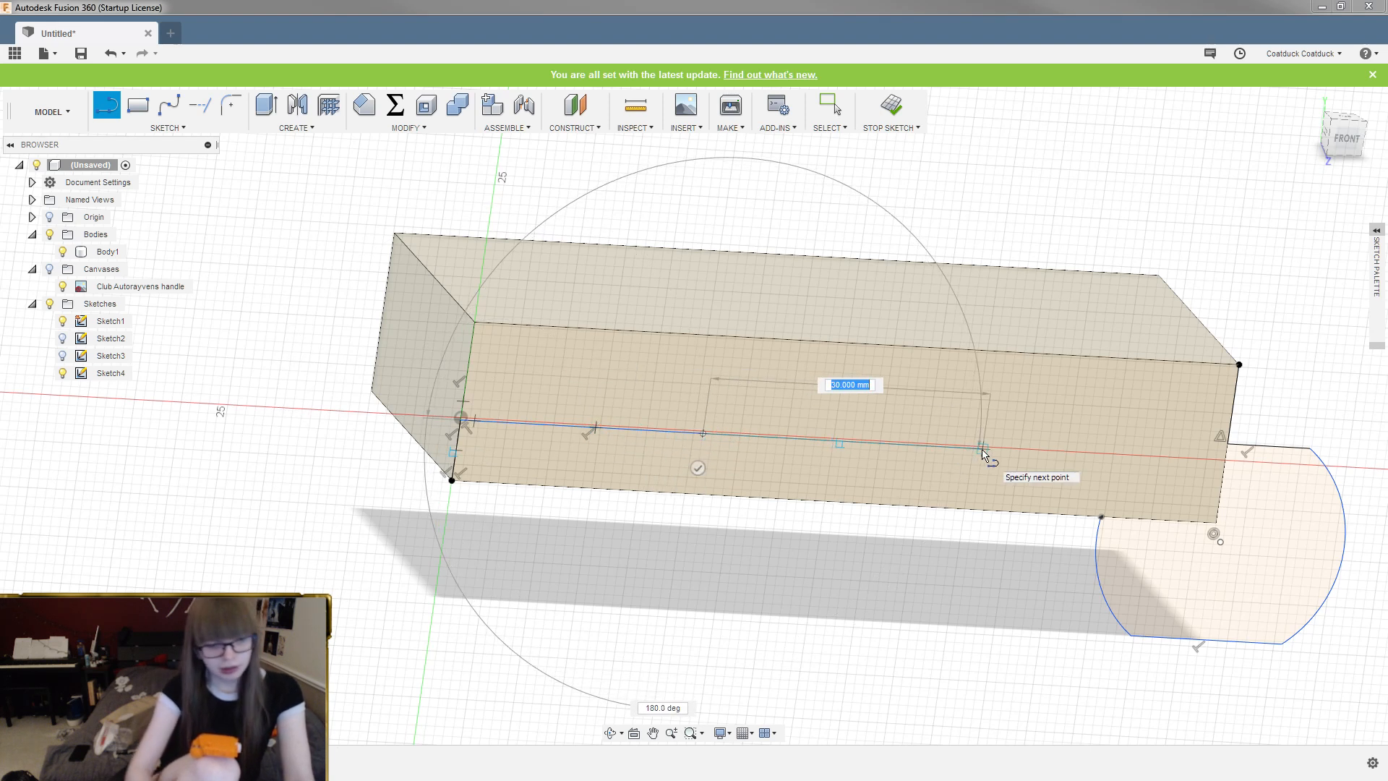
{"action": "type", "text": "35"}
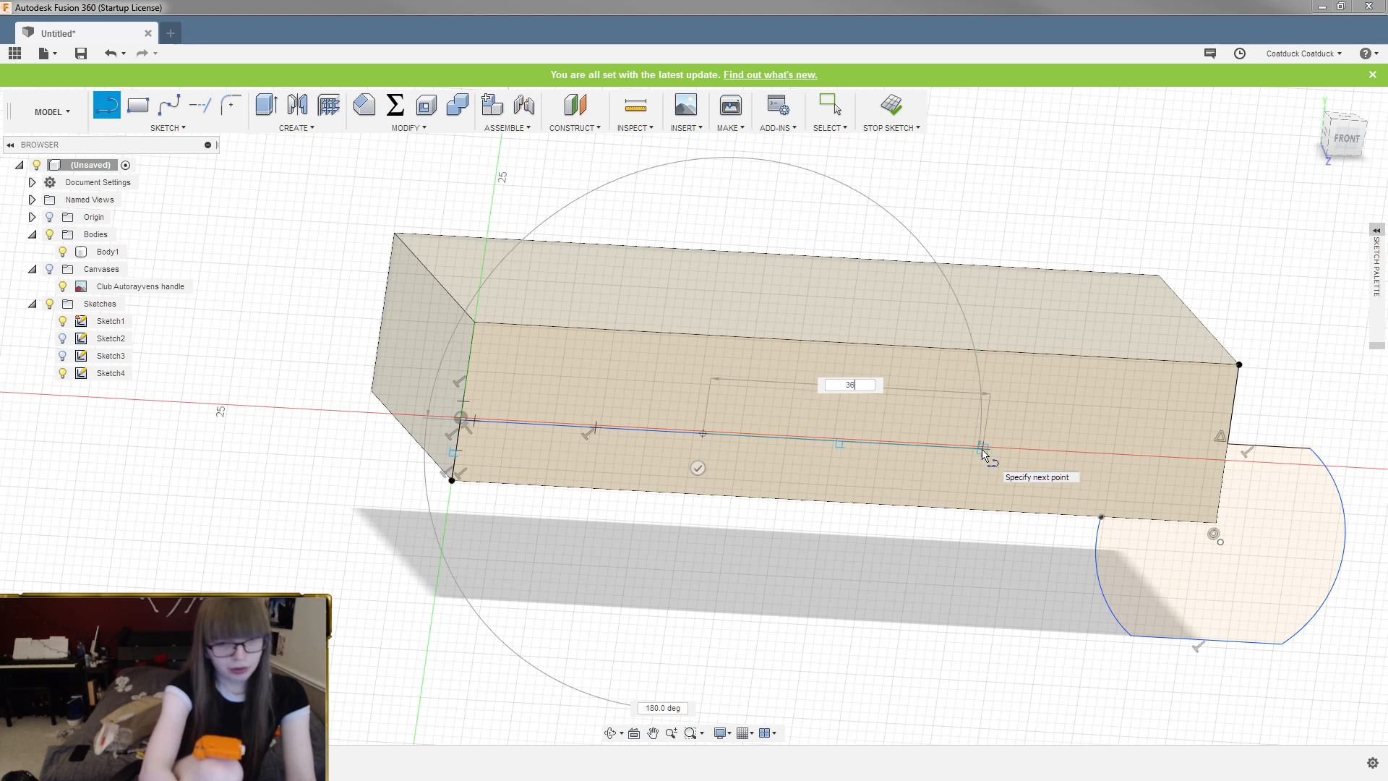
{"action": "key", "text": "Return"}
{"action": "key", "text": "Escape"}
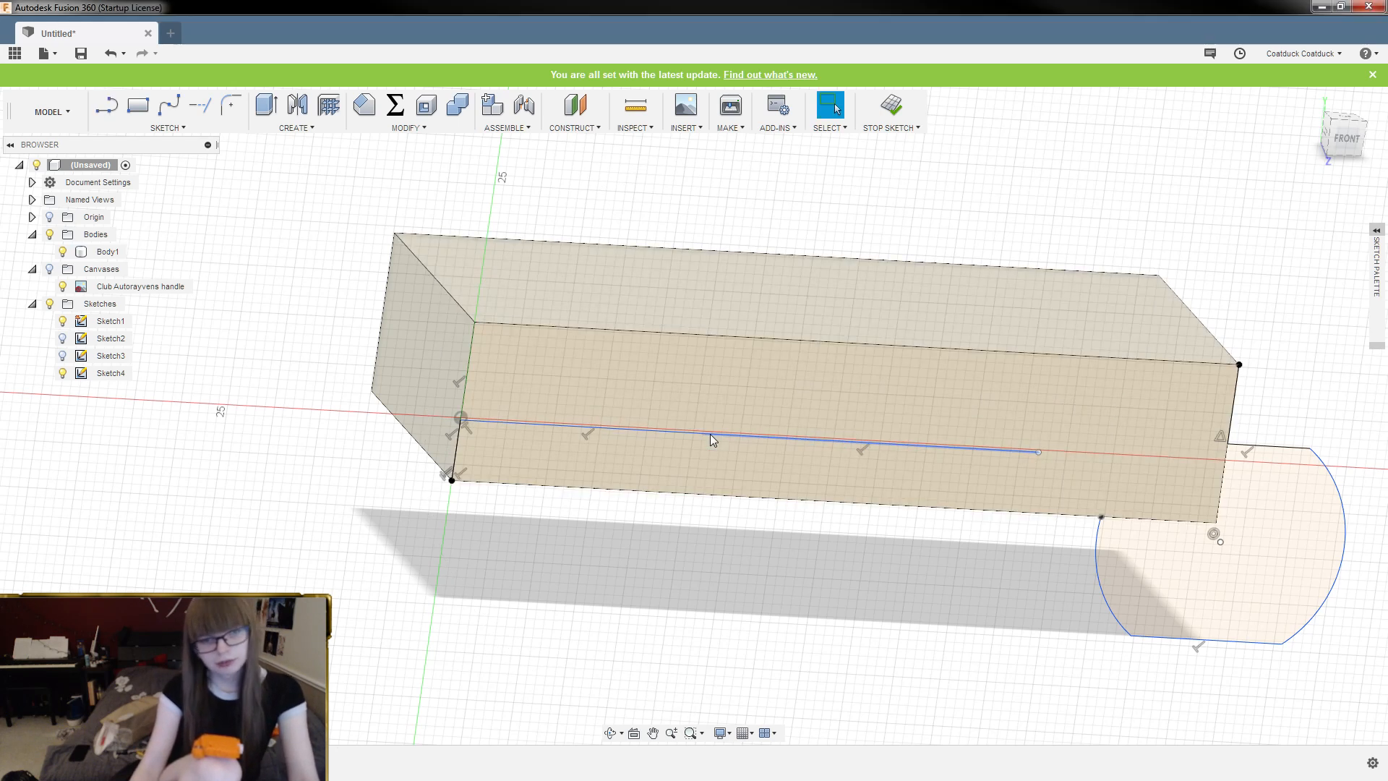
Draw 8 mm diameter circles centred on both ends of the 36 mm line and finish the sketch
{"action": "key", "text": "c"}
{"action": "left_click", "coordinate": [703, 434]}
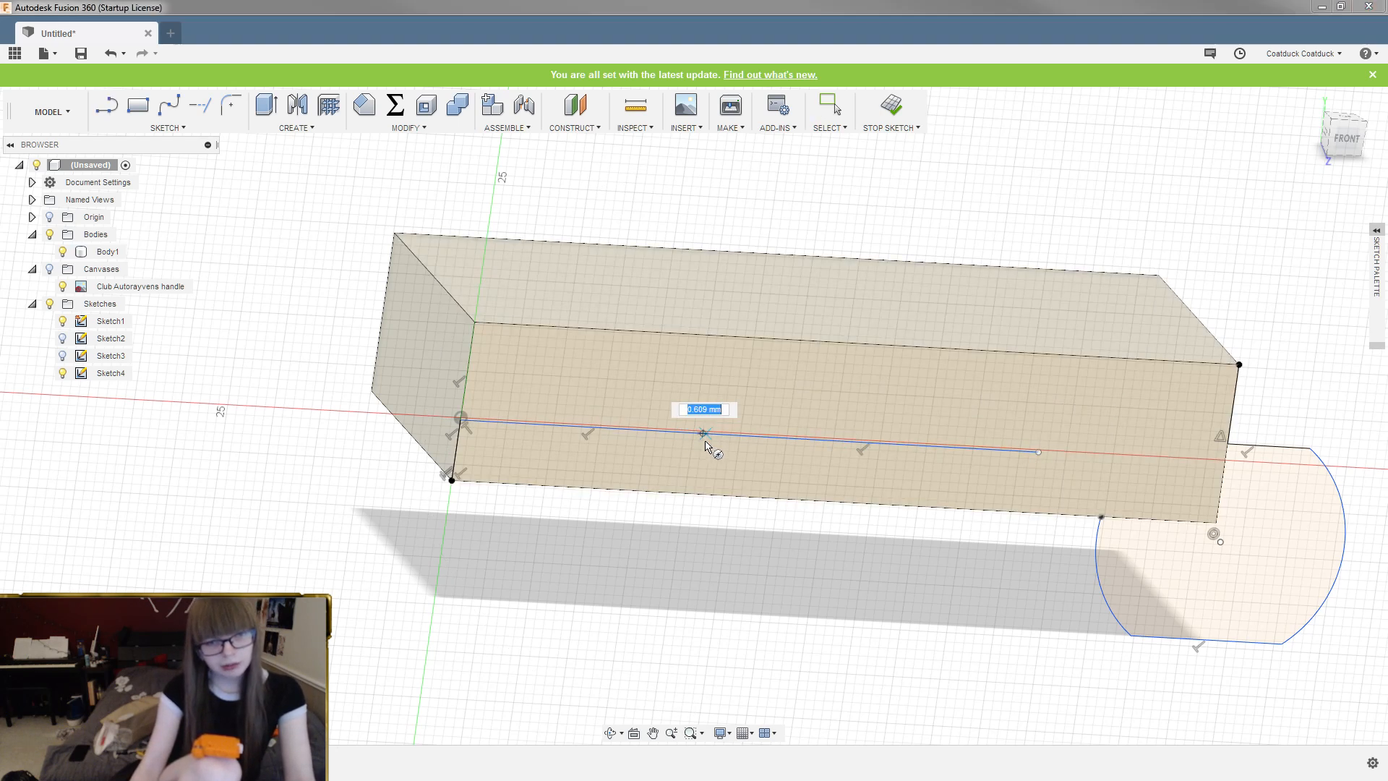
{"action": "left_click", "coordinate": [736, 451]}
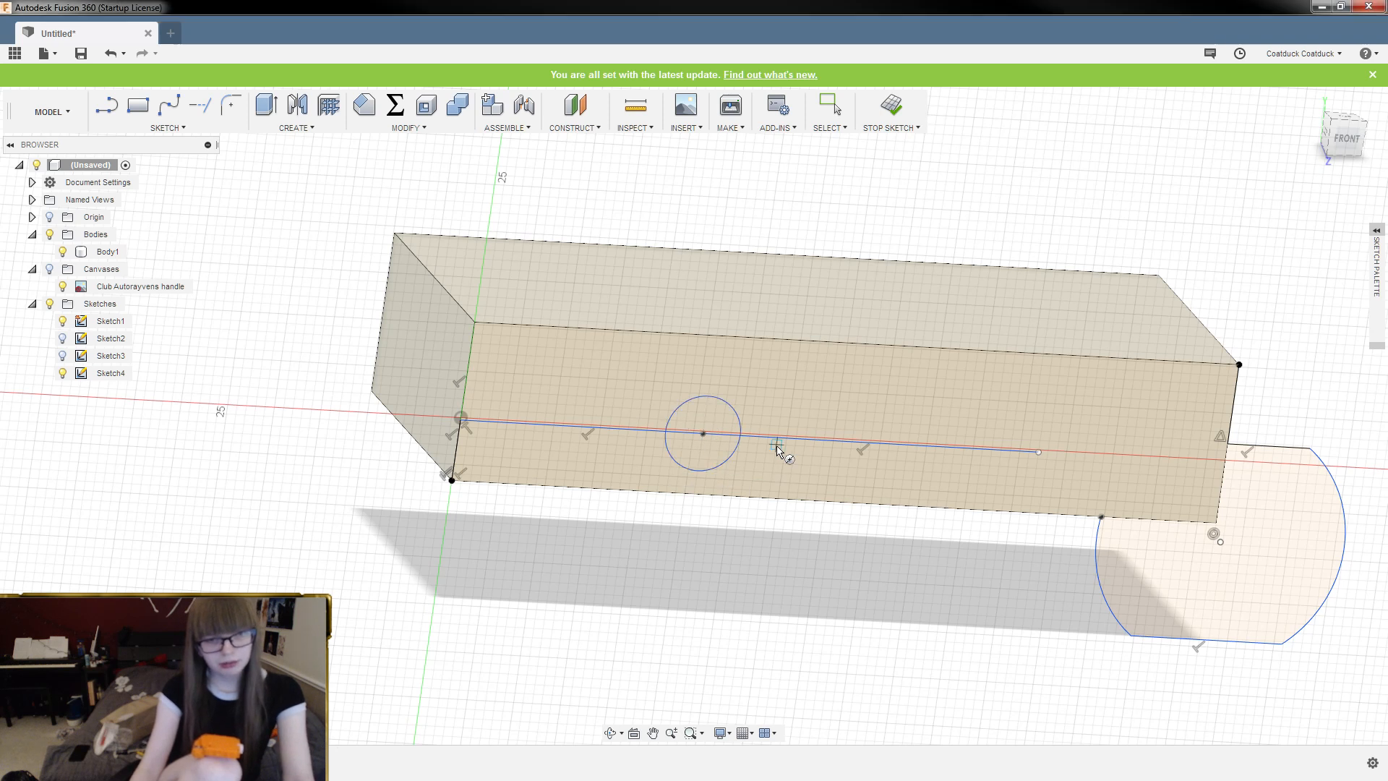
{"action": "left_click", "coordinate": [1039, 452]}
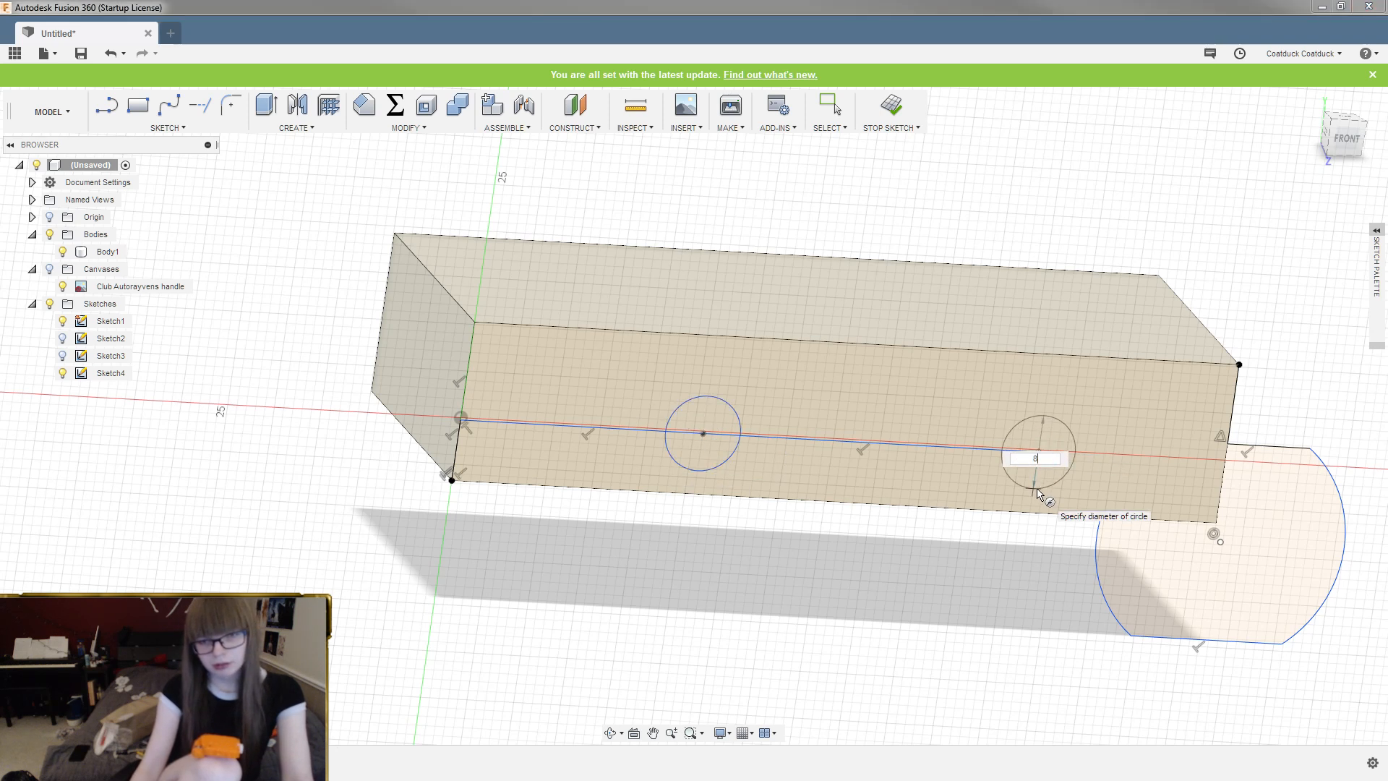
{"action": "left_click", "coordinate": [1039, 490]}
{"action": "scroll", "coordinate": [1040, 494], "scroll_direction": "down", "scroll_amount": 3}
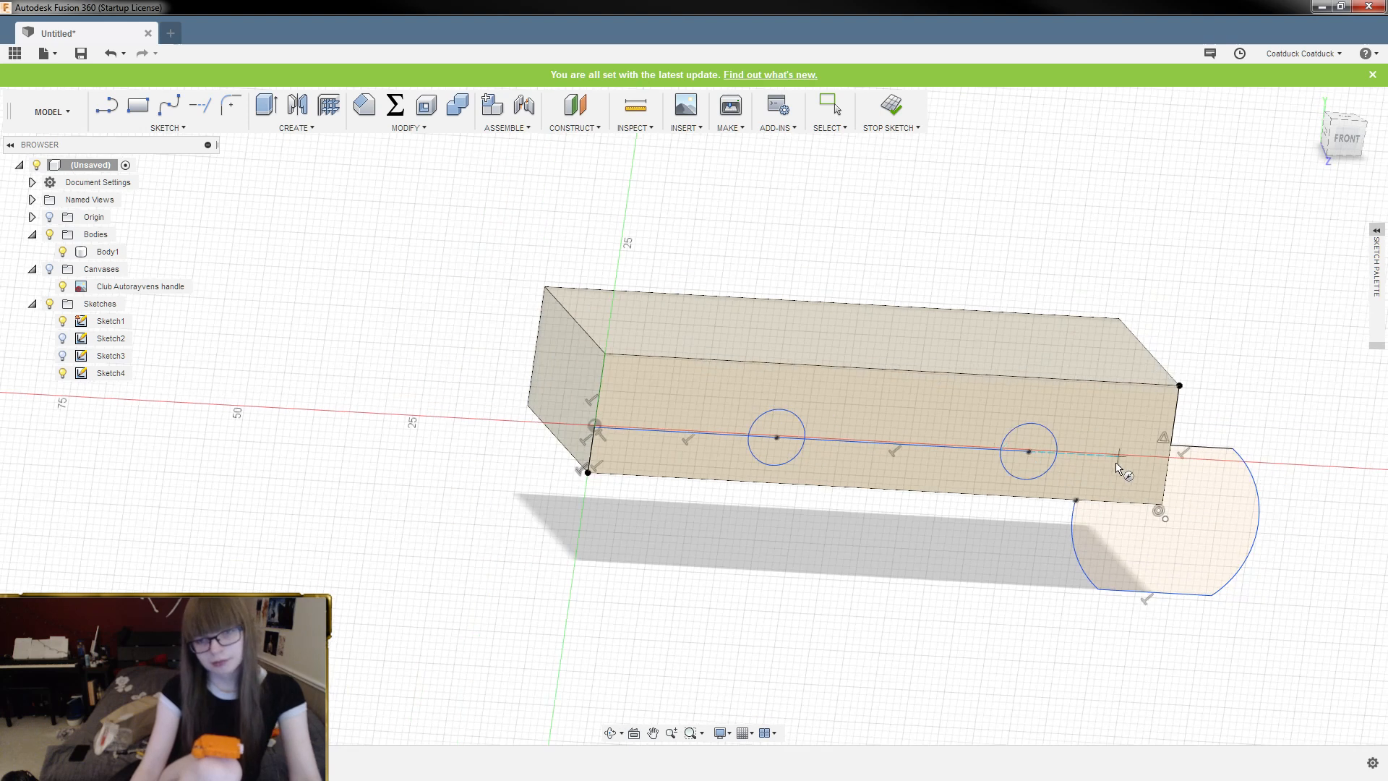
{"action": "key", "text": "Escape"}
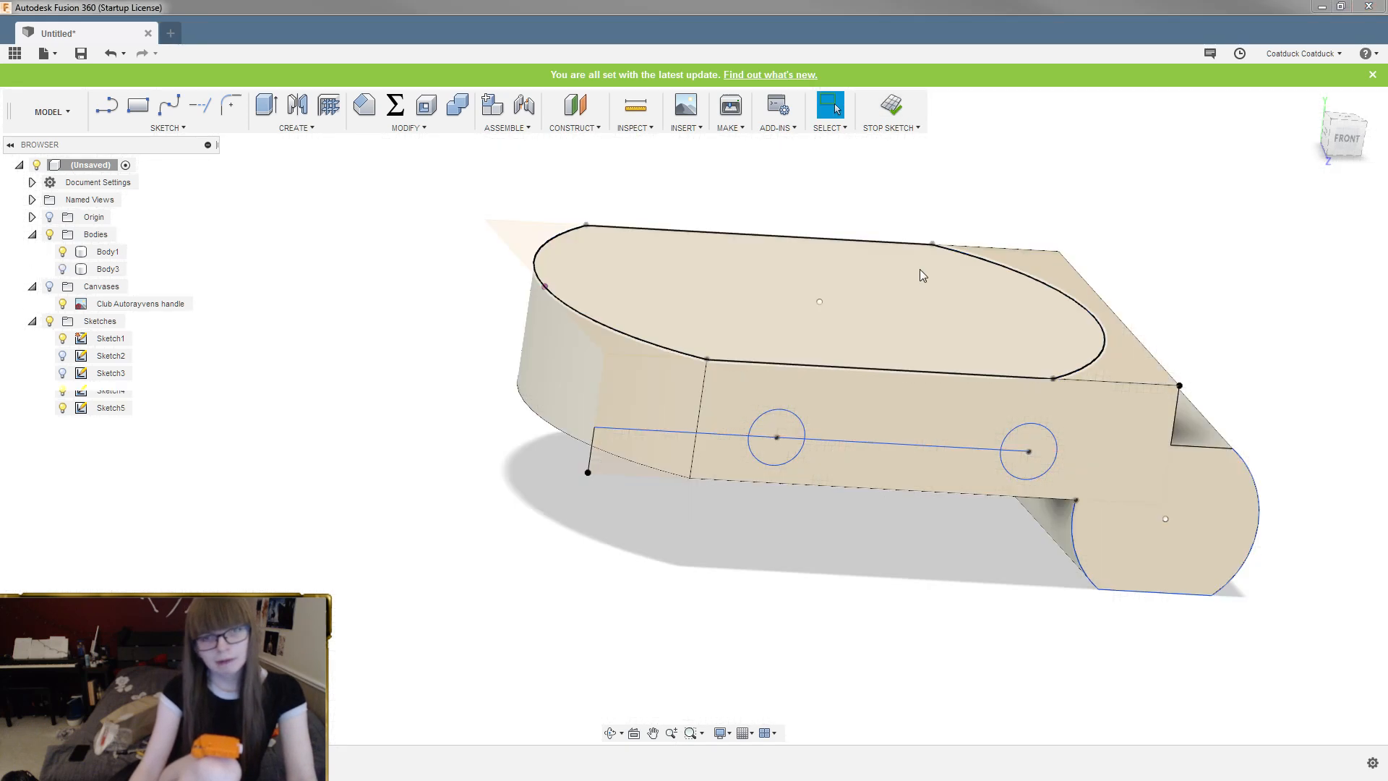
{"action": "left_click", "coordinate": [892, 106]}
Extrude the side-face profile surrounding the two circles together with the adjoining rounded end profile by -3 mm
{"action": "left_click", "coordinate": [895, 405]}
{"action": "middle_click_drag", "start_coordinate": [749, 213], "coordinate": [731, 244], "text": "shift"}
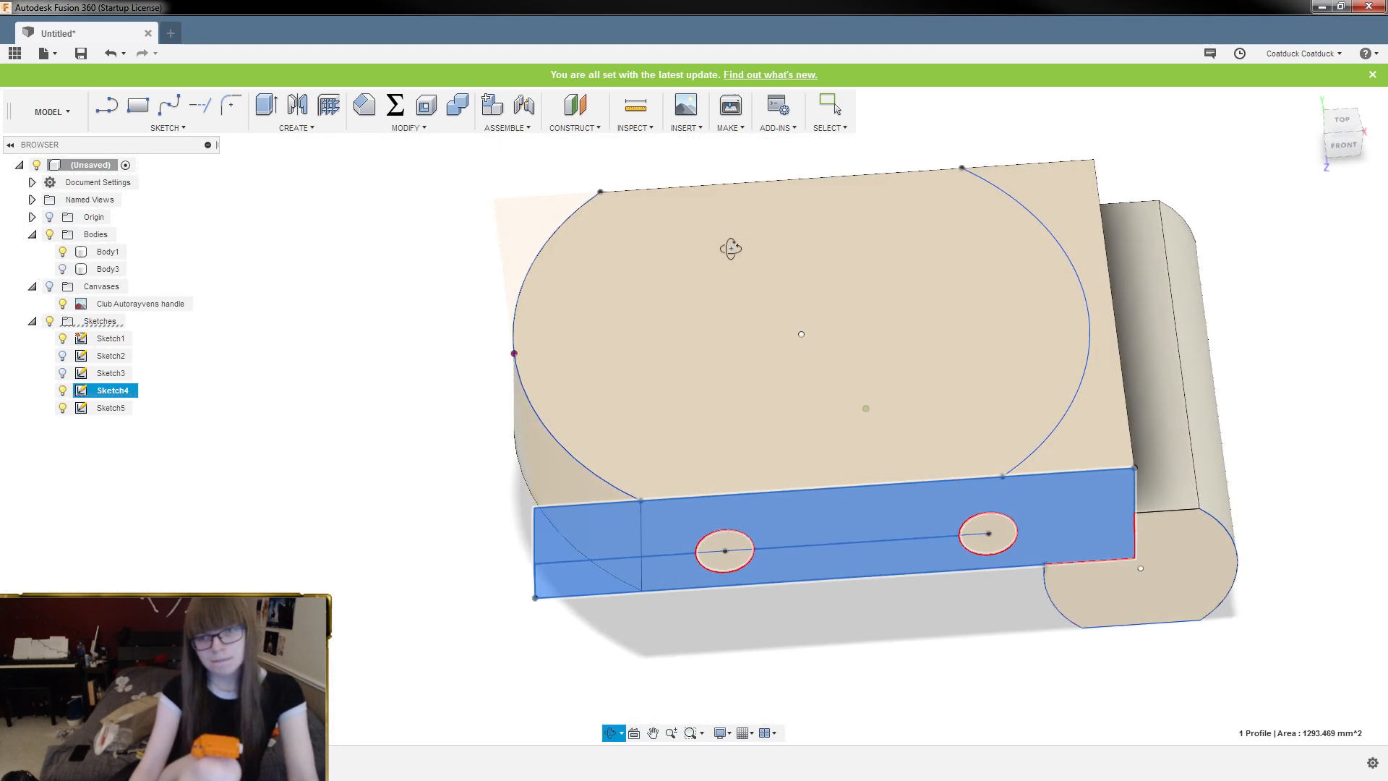
{"action": "left_click", "coordinate": [1144, 521], "text": "shift"}
{"action": "key", "text": "e"}
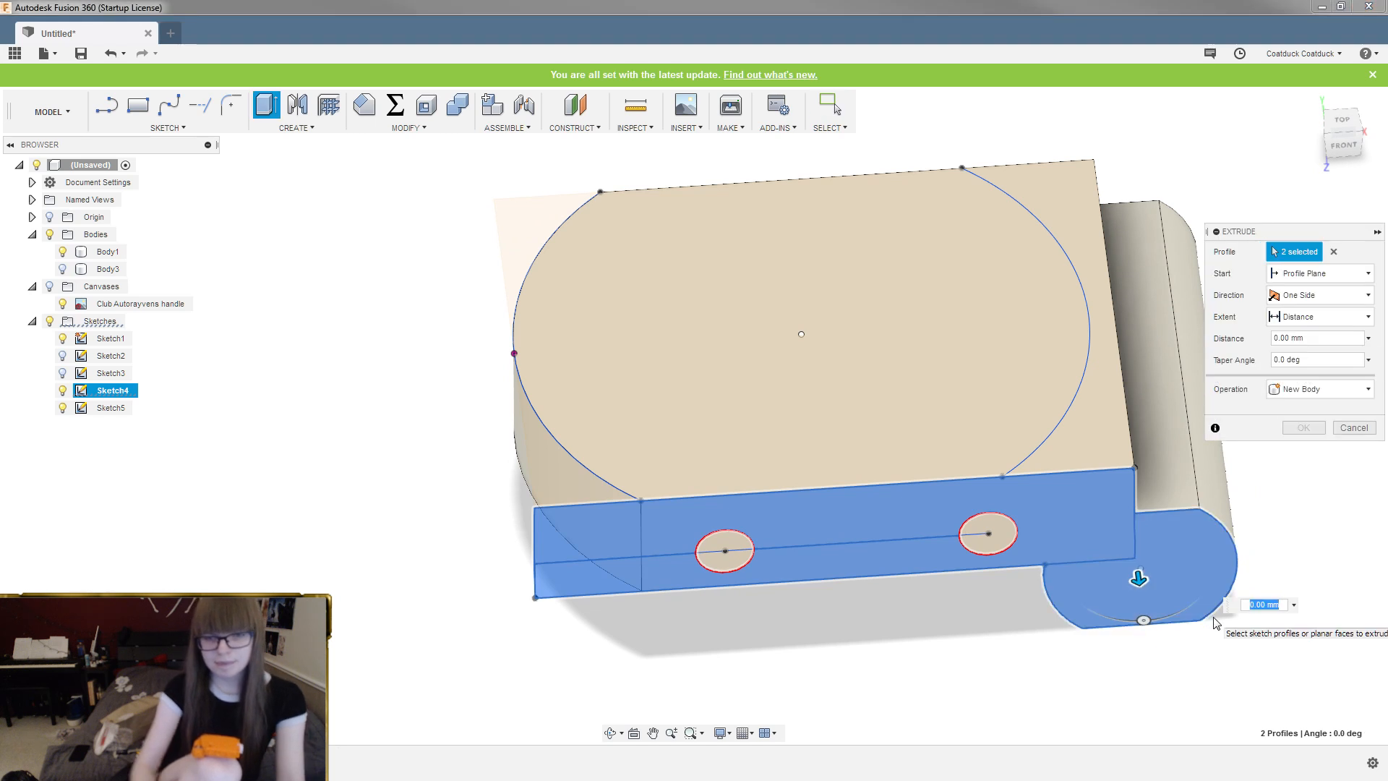
{"action": "type", "text": "-3"}
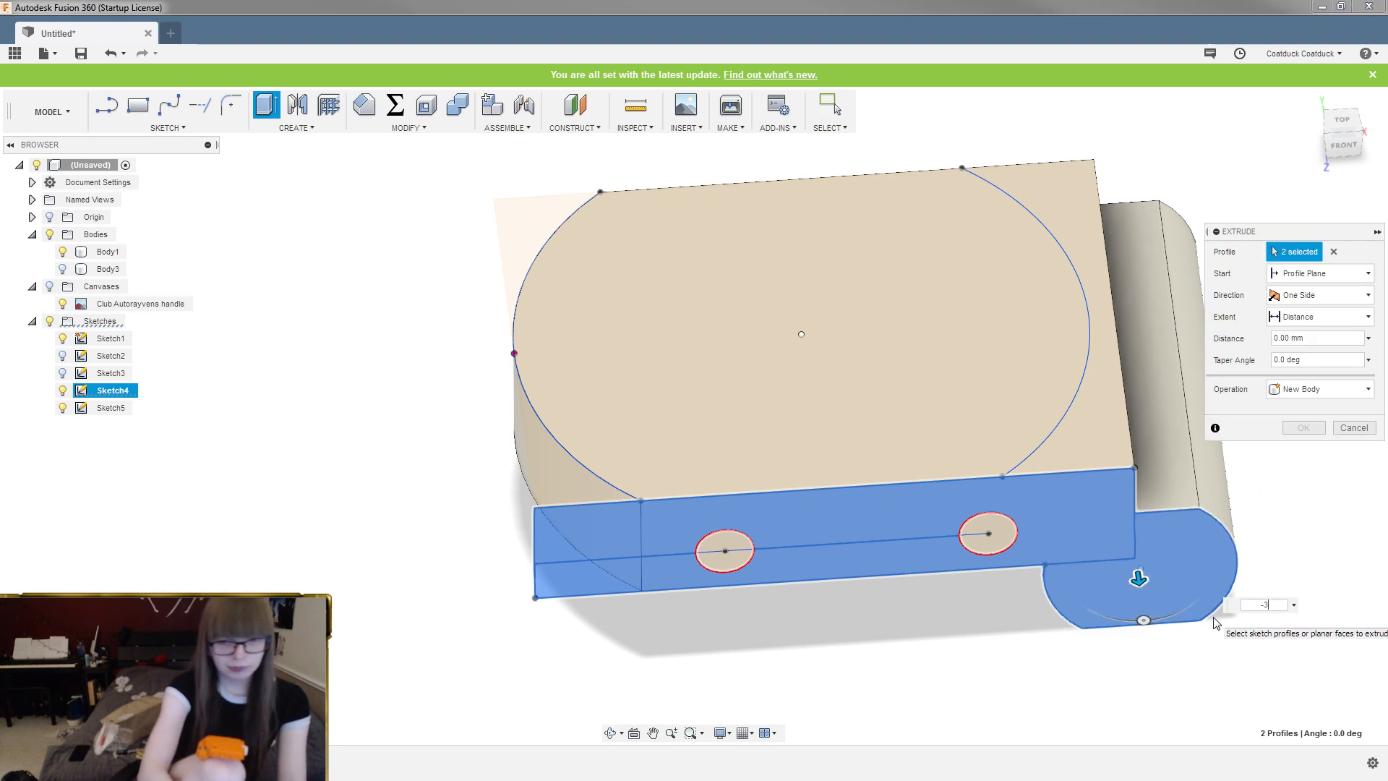
{"action": "key", "text": "Return"}
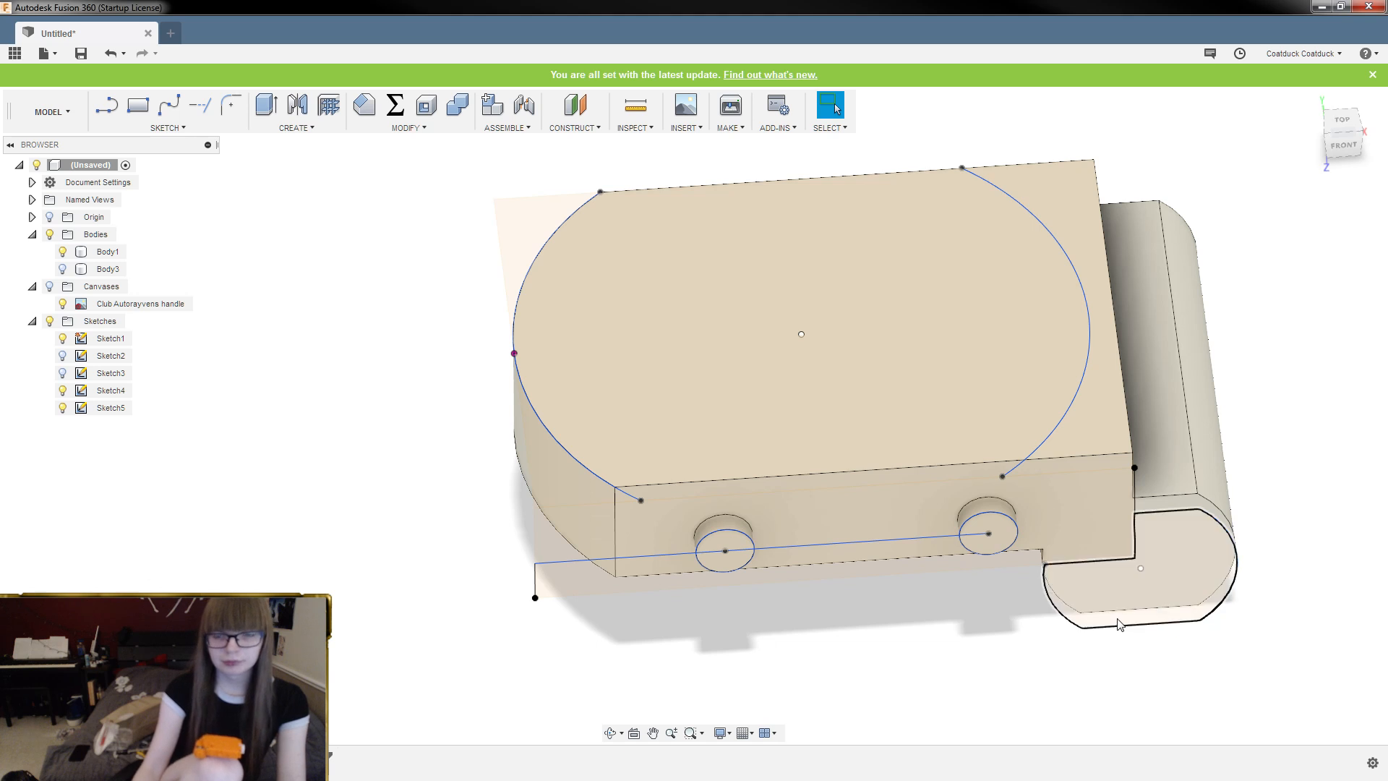
In the top-face outline sketch, draw a 7 mm line from the front-left corner along the left edge and a perpendicular 7 mm line inward
{"action": "middle_click_drag", "start_coordinate": [1302, 462], "coordinate": [1313, 437], "text": "shift"}
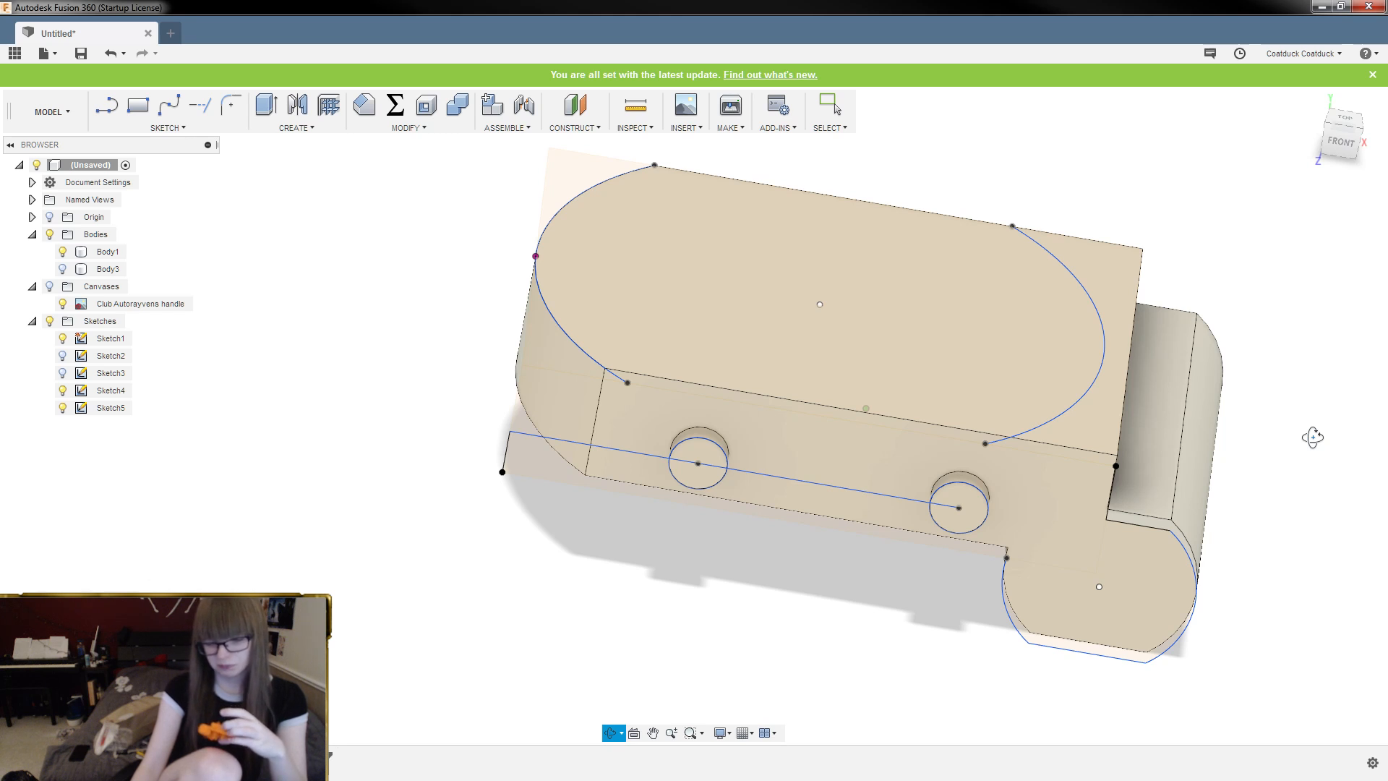
{"action": "key", "text": "Escape"}
{"action": "middle_click_drag", "start_coordinate": [1316, 445], "coordinate": [1311, 487], "text": "shift"}
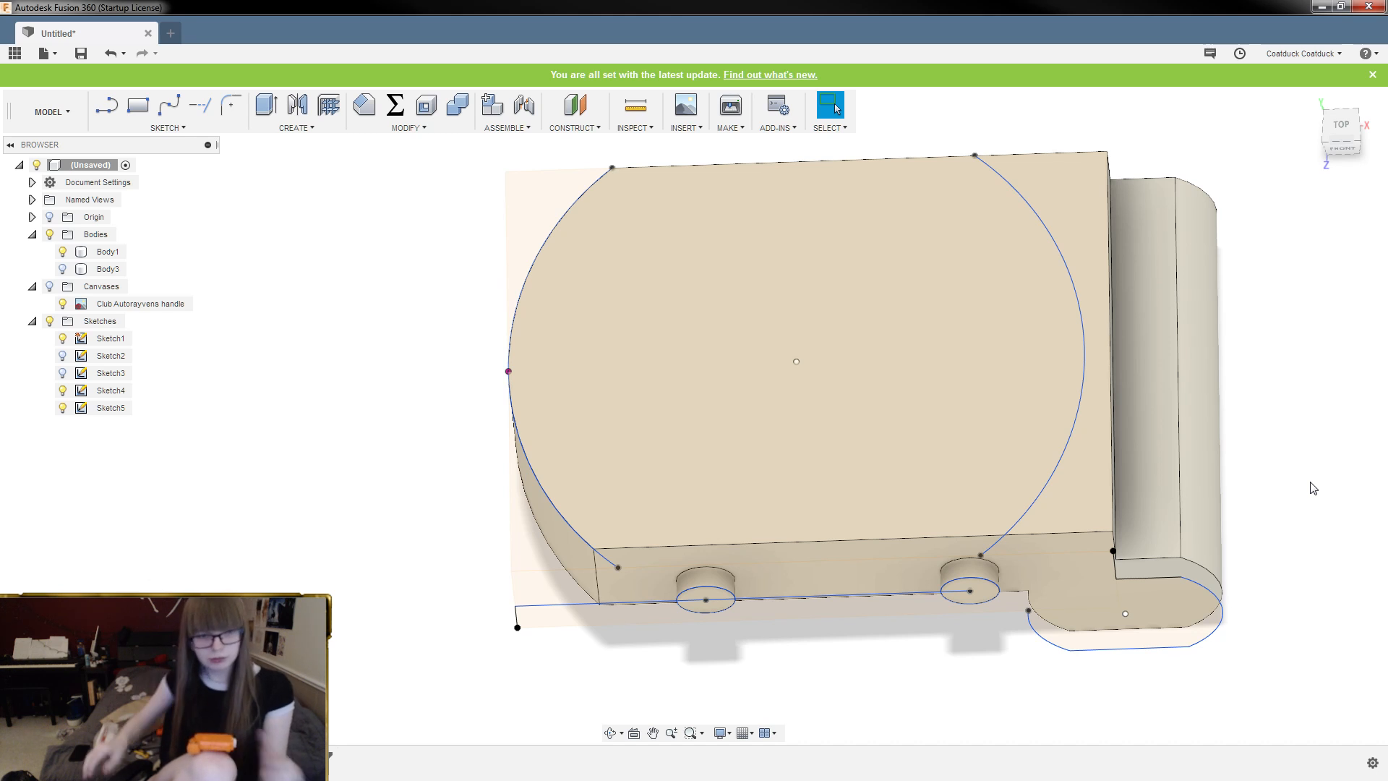
{"action": "double_click", "coordinate": [809, 365]}
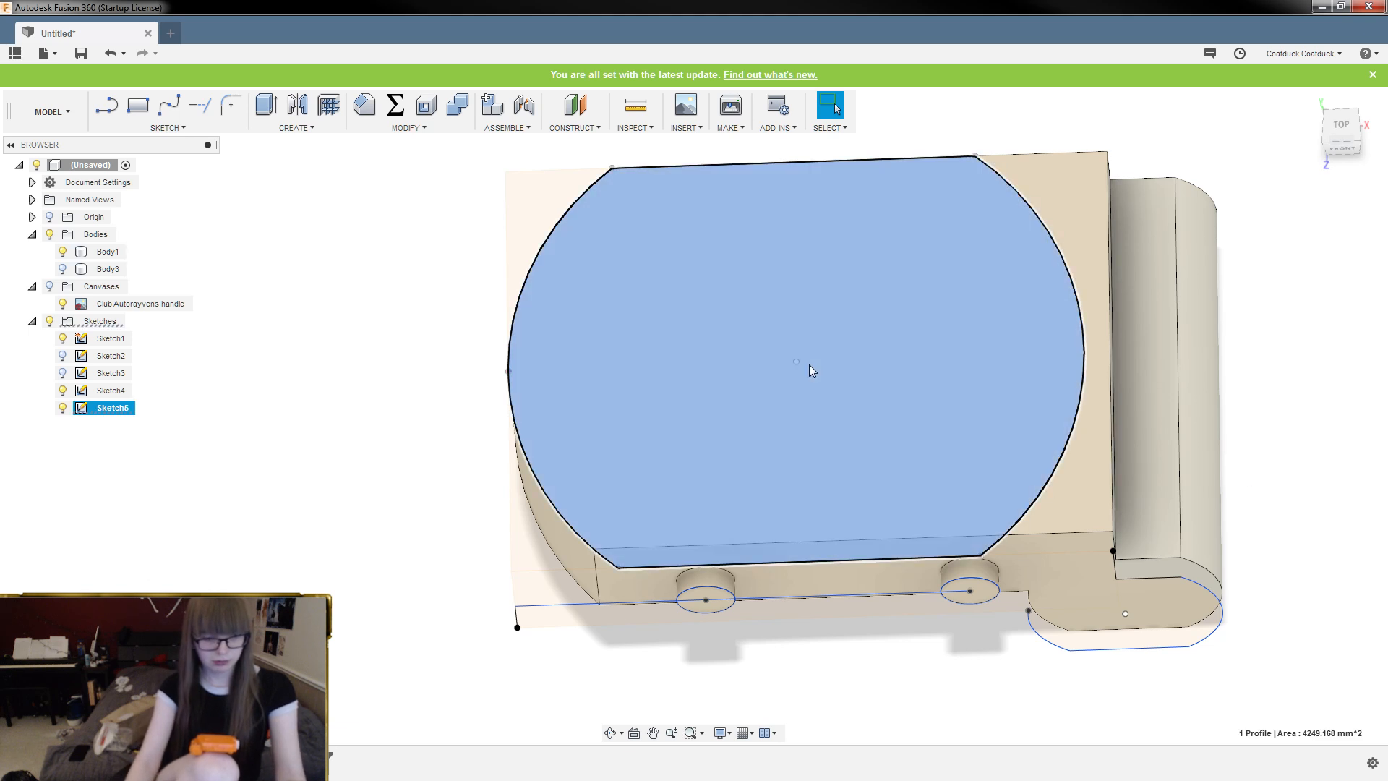
{"action": "key", "text": "l"}
{"action": "scroll", "coordinate": [529, 552], "scroll_direction": "up", "scroll_amount": 3}
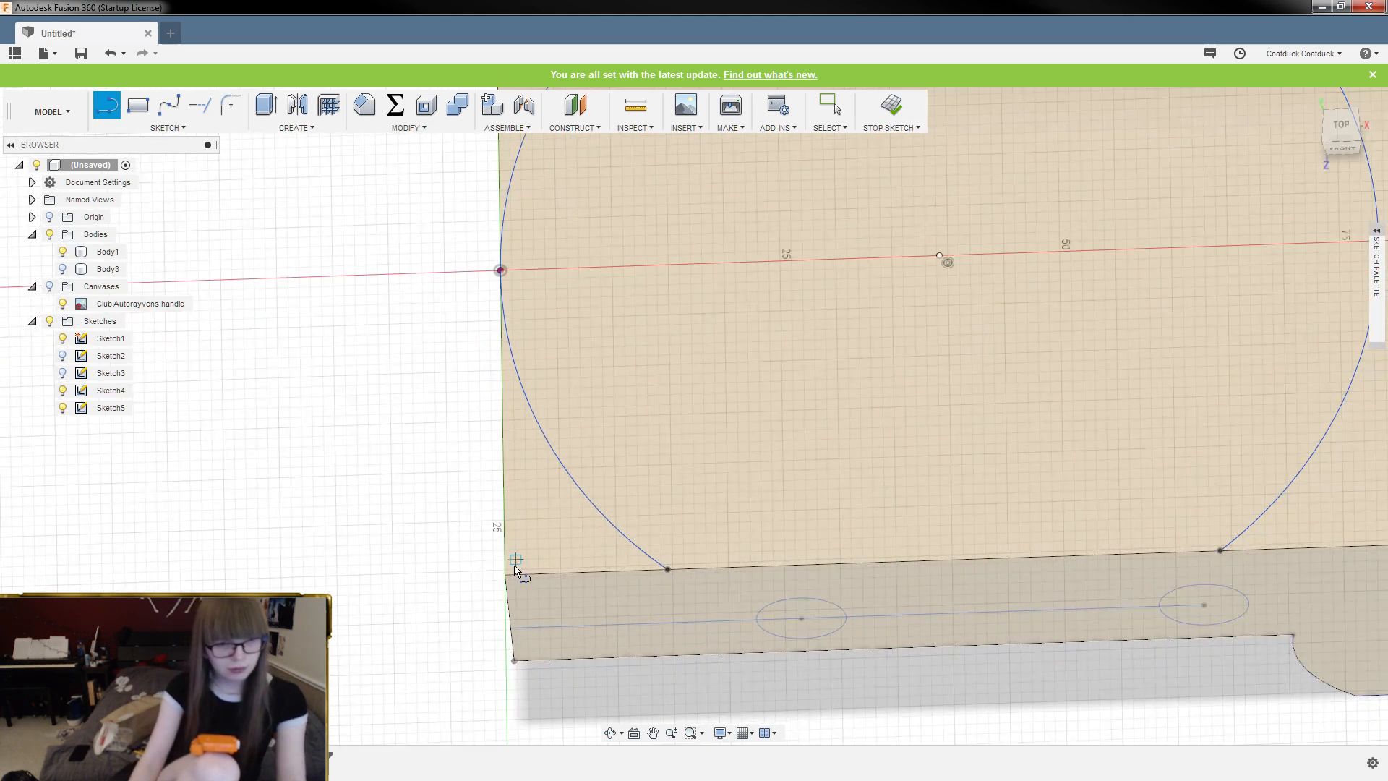
{"action": "middle_click_drag", "start_coordinate": [493, 469], "coordinate": [491, 509], "text": "shift"}
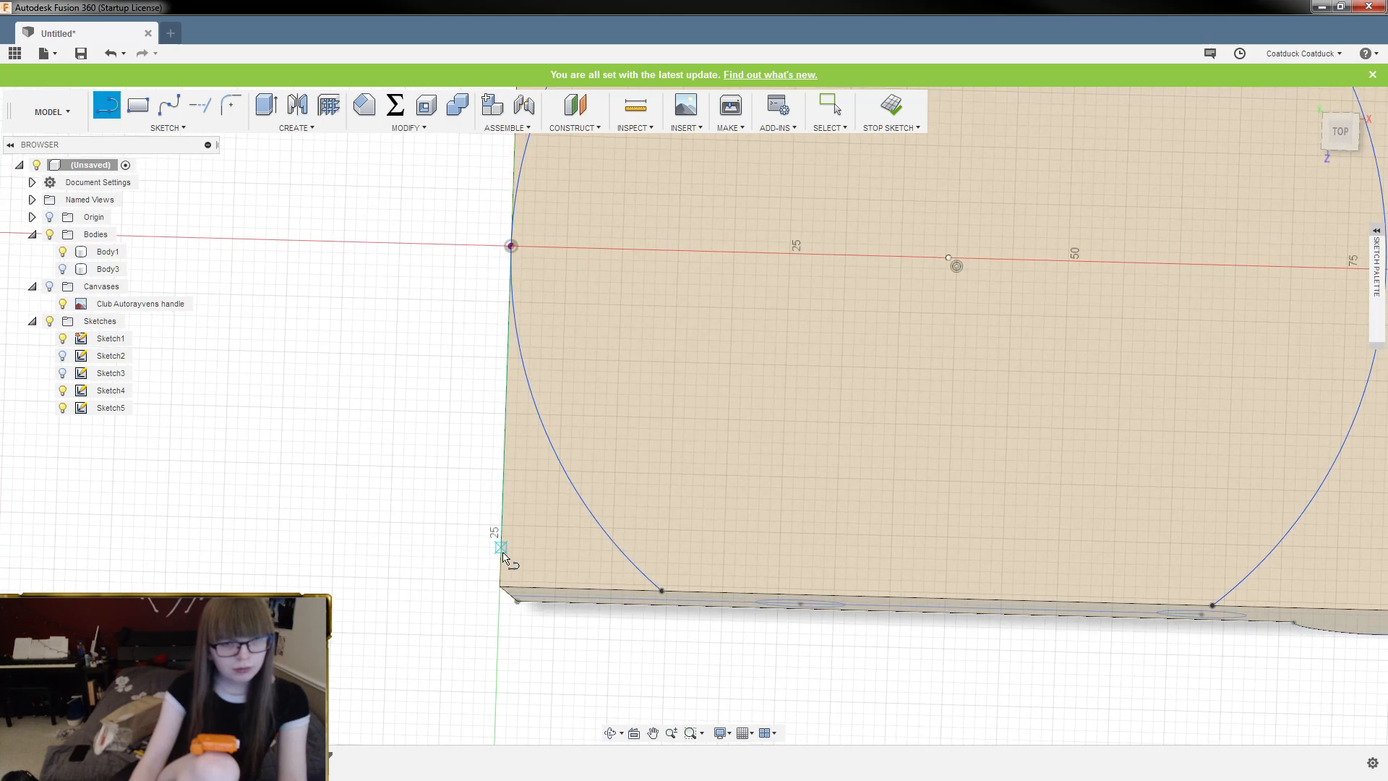
{"action": "left_click", "coordinate": [501, 584]}
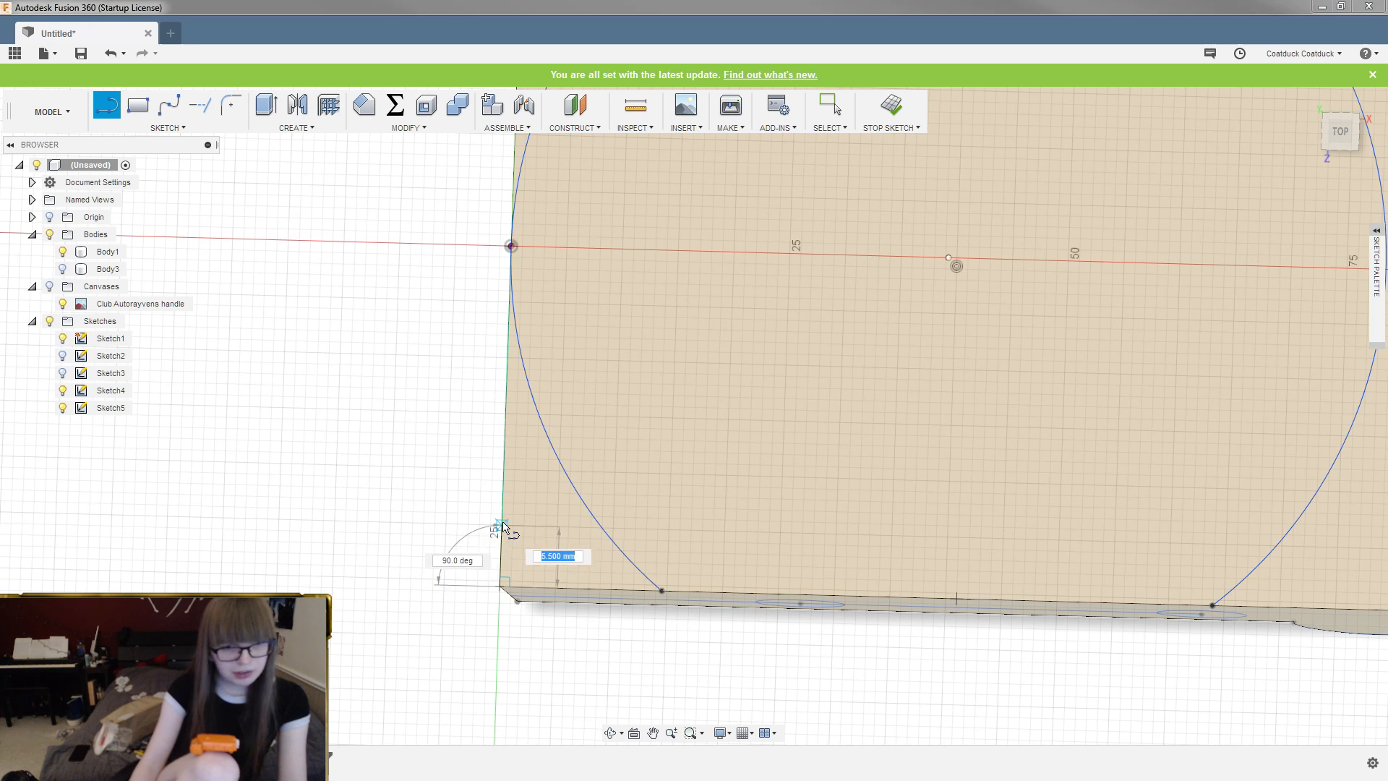
{"action": "scroll", "coordinate": [508, 495], "scroll_direction": "up", "scroll_amount": 5}
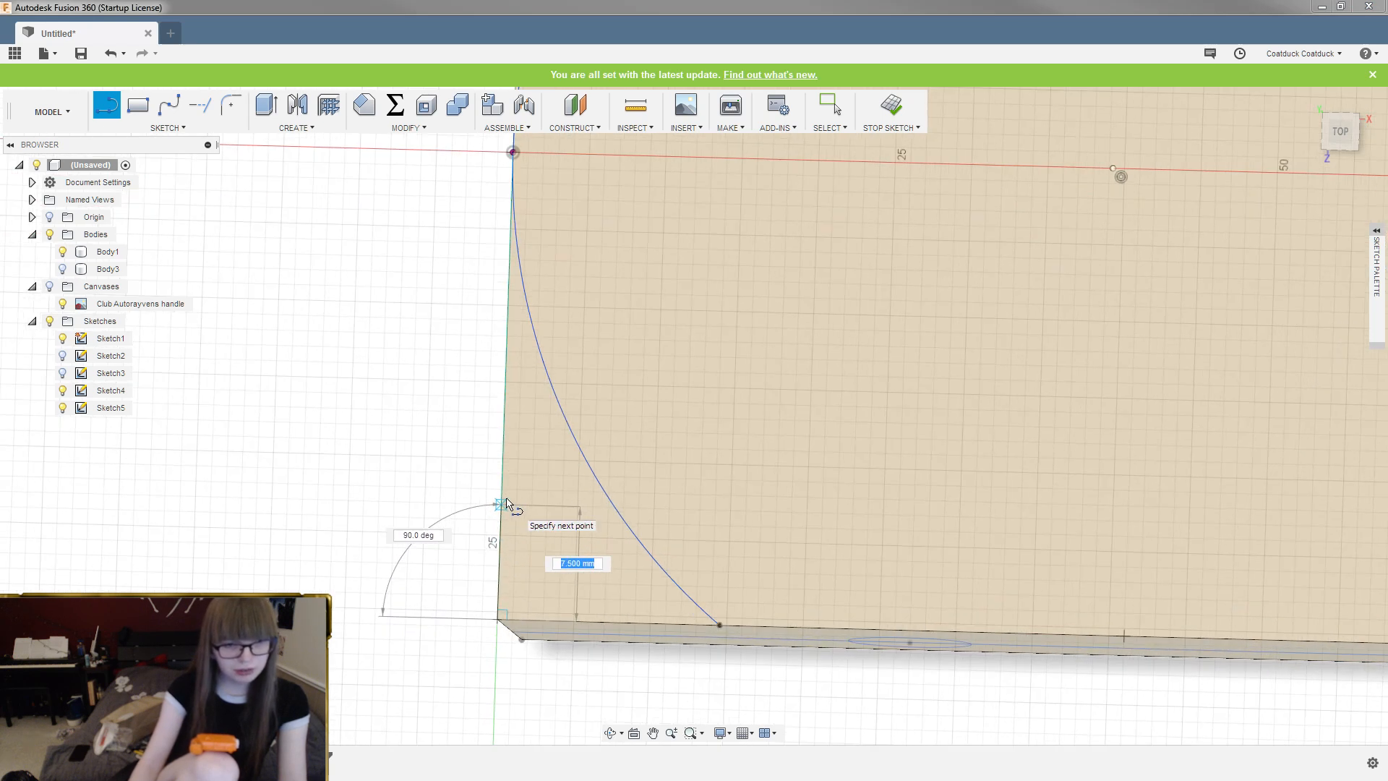
{"action": "scroll", "coordinate": [505, 504], "scroll_direction": "up", "scroll_amount": 1}
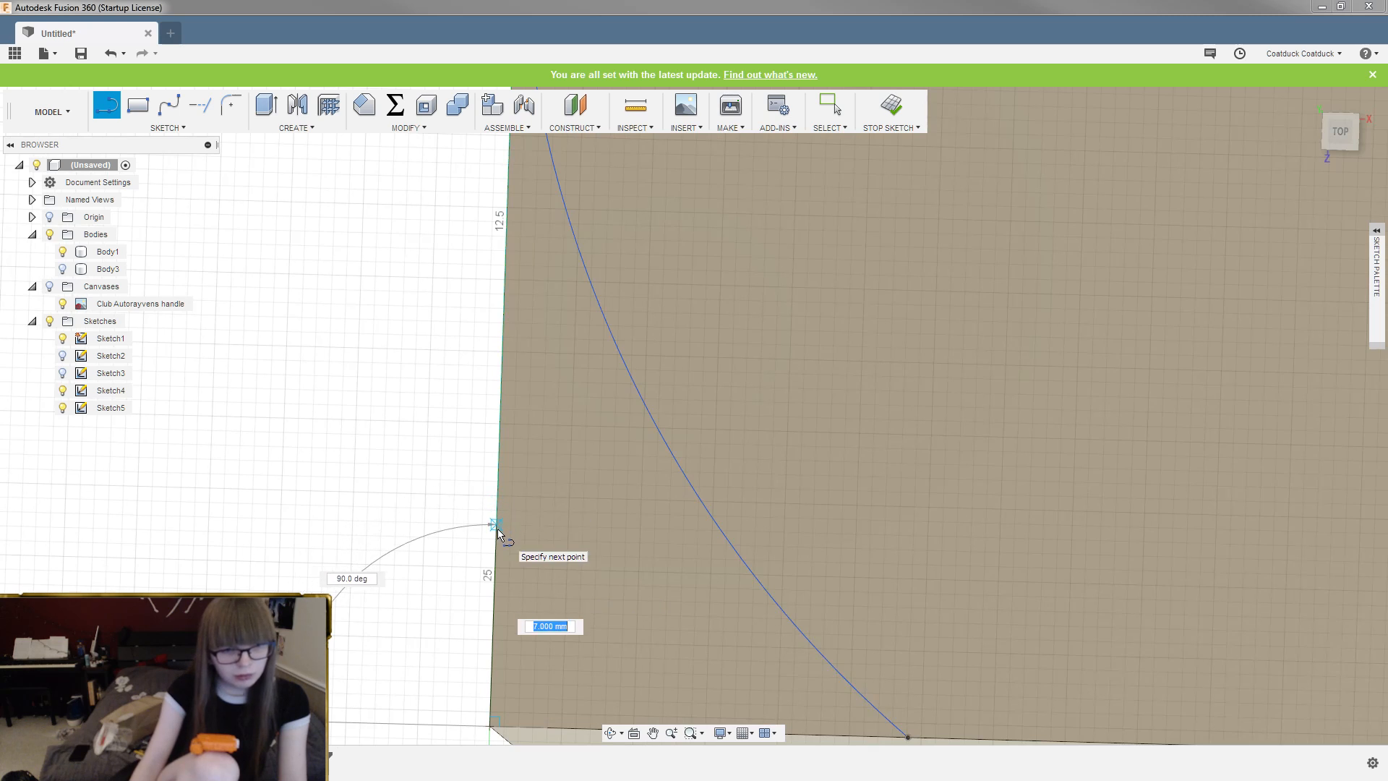
{"action": "left_click", "coordinate": [497, 526]}
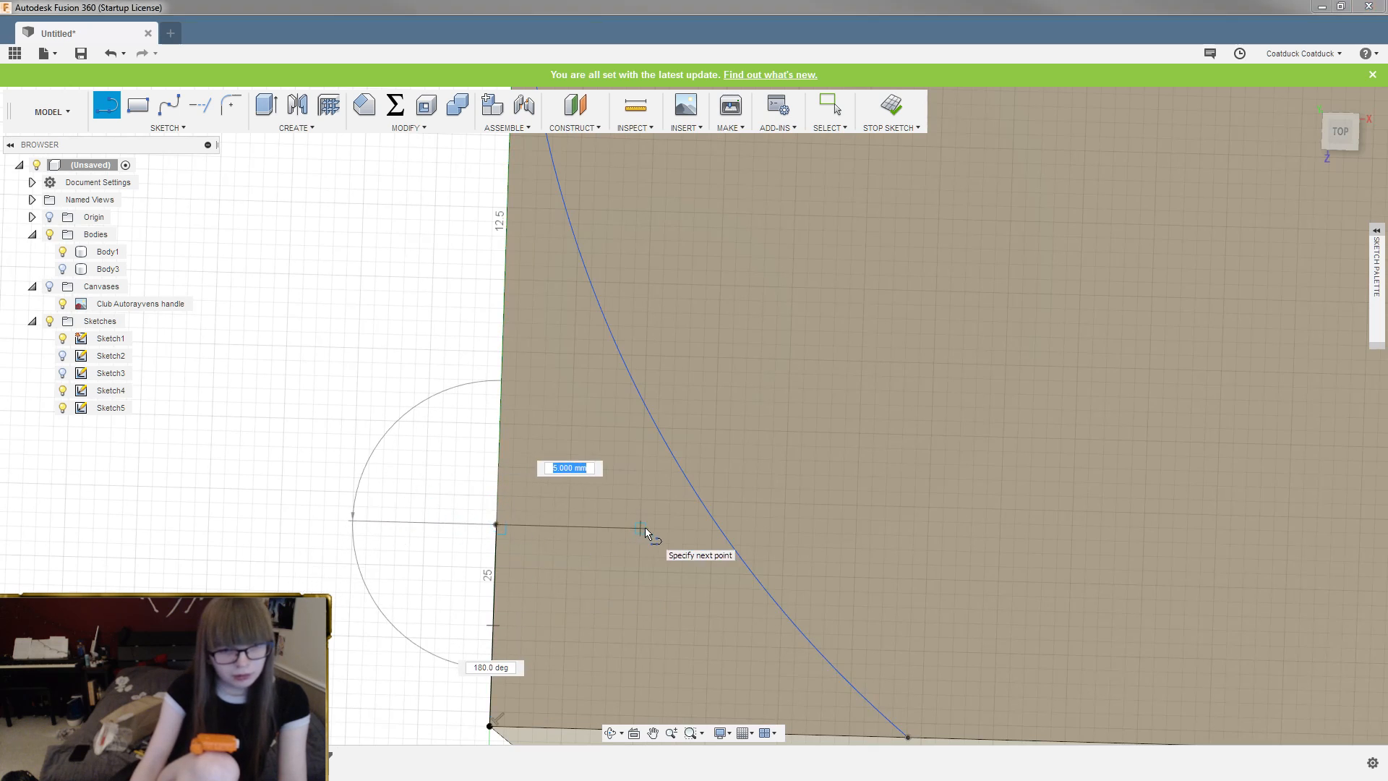
{"action": "left_click", "coordinate": [698, 528]}
{"action": "key", "text": "Escape"}
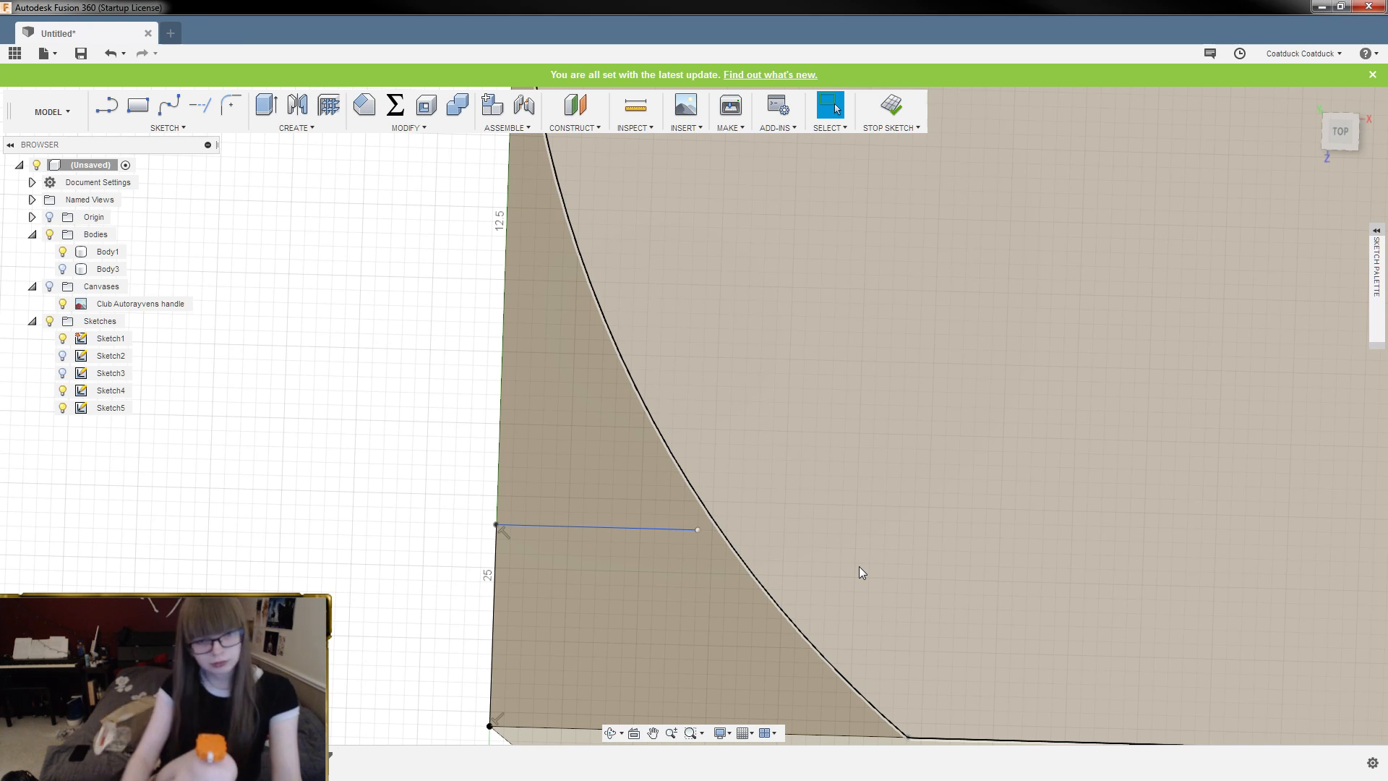
Draw a 7.5 mm diameter circle centred on the inner end of the perpendicular line
{"action": "key", "text": "c"}
{"action": "left_click", "coordinate": [700, 531]}
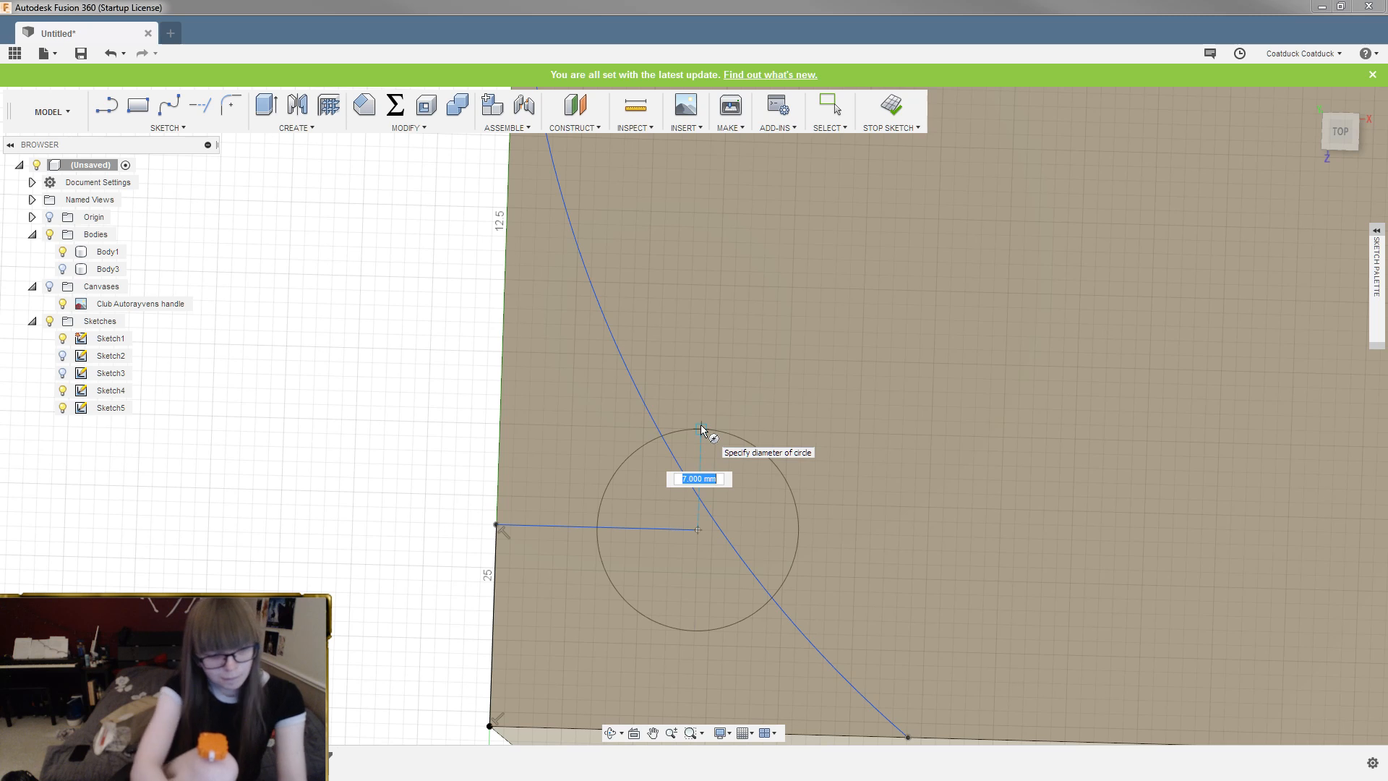
{"action": "type", "text": "7.5"}
{"action": "key", "text": "Tab"}
{"action": "key", "text": "Return"}
{"action": "key", "text": "Escape"}
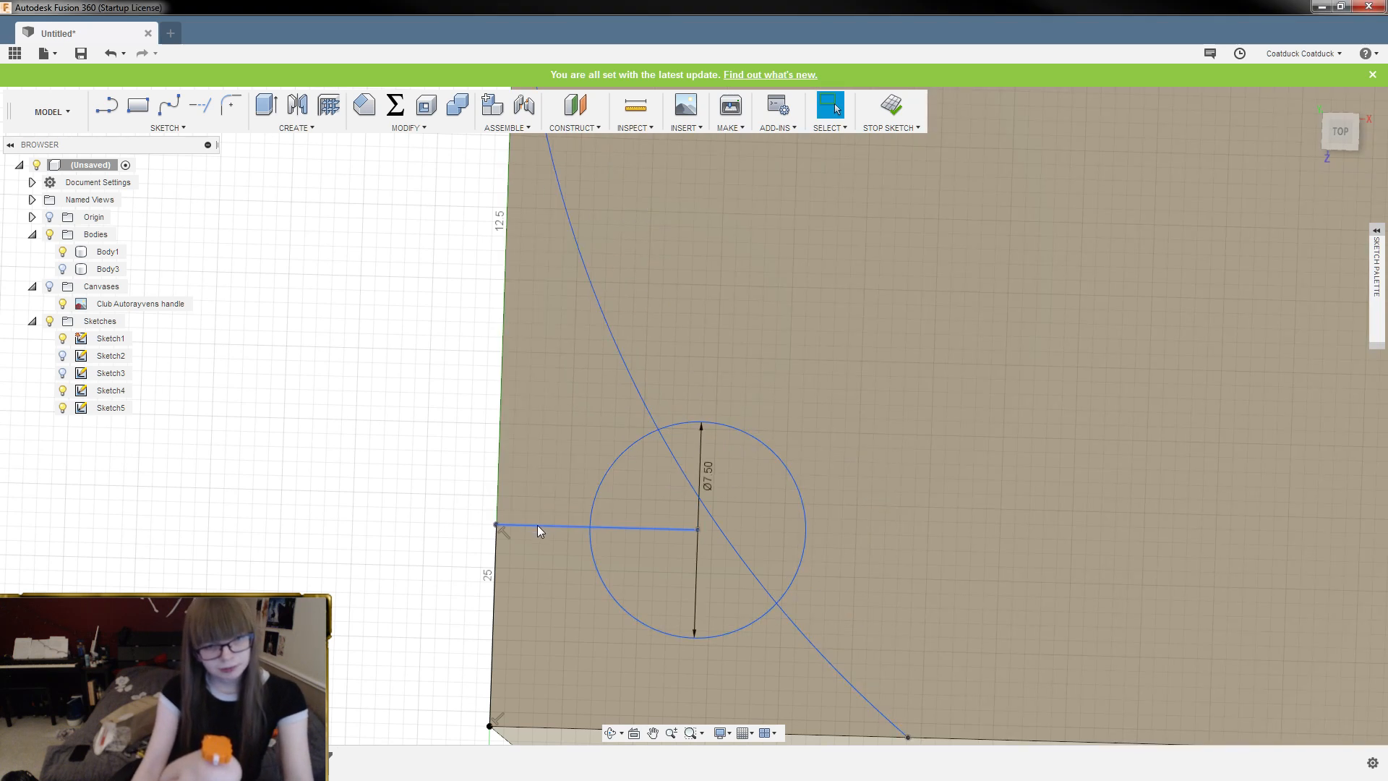
Delete the two 7 mm guide lines used to position the circle
{"action": "left_click", "coordinate": [538, 530]}
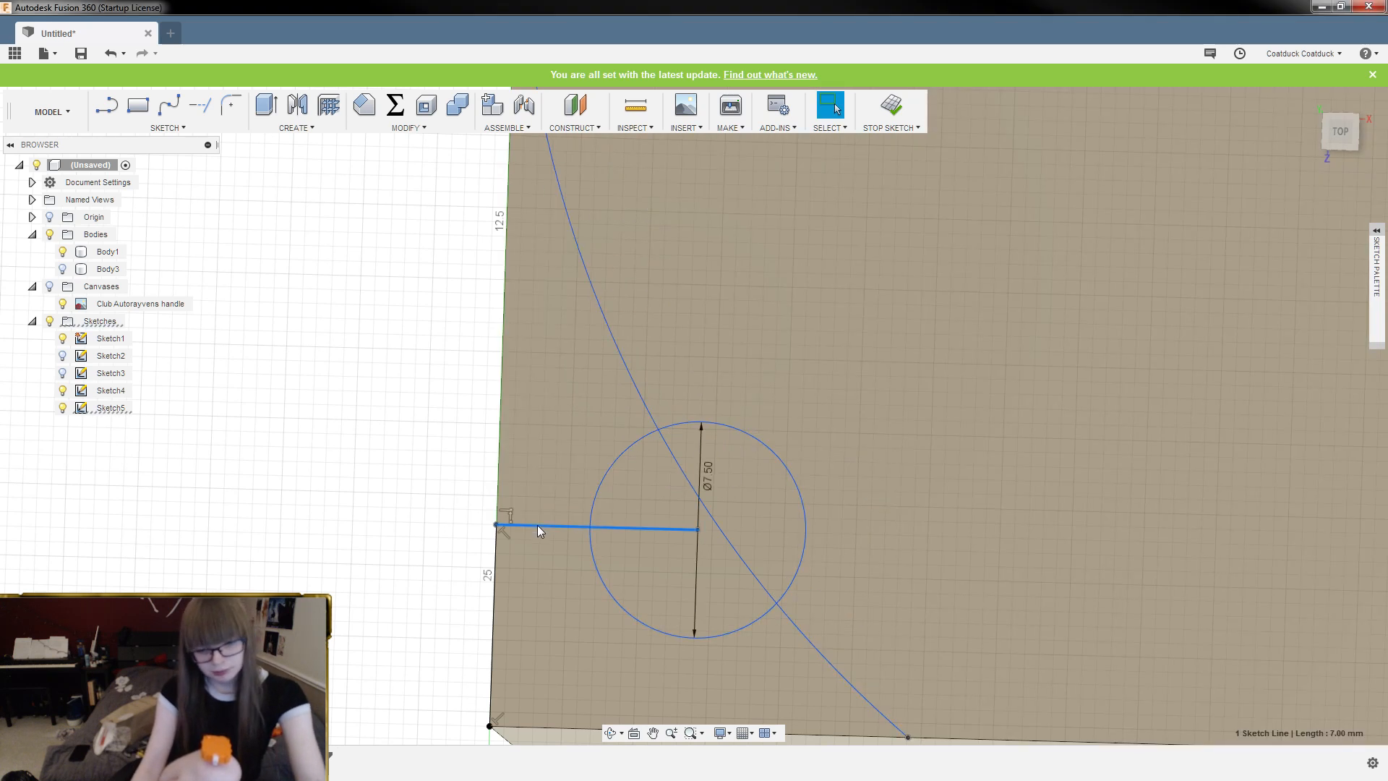
{"action": "key", "text": "Delete"}
{"action": "left_click", "coordinate": [493, 585]}
{"action": "key", "text": "Delete"}
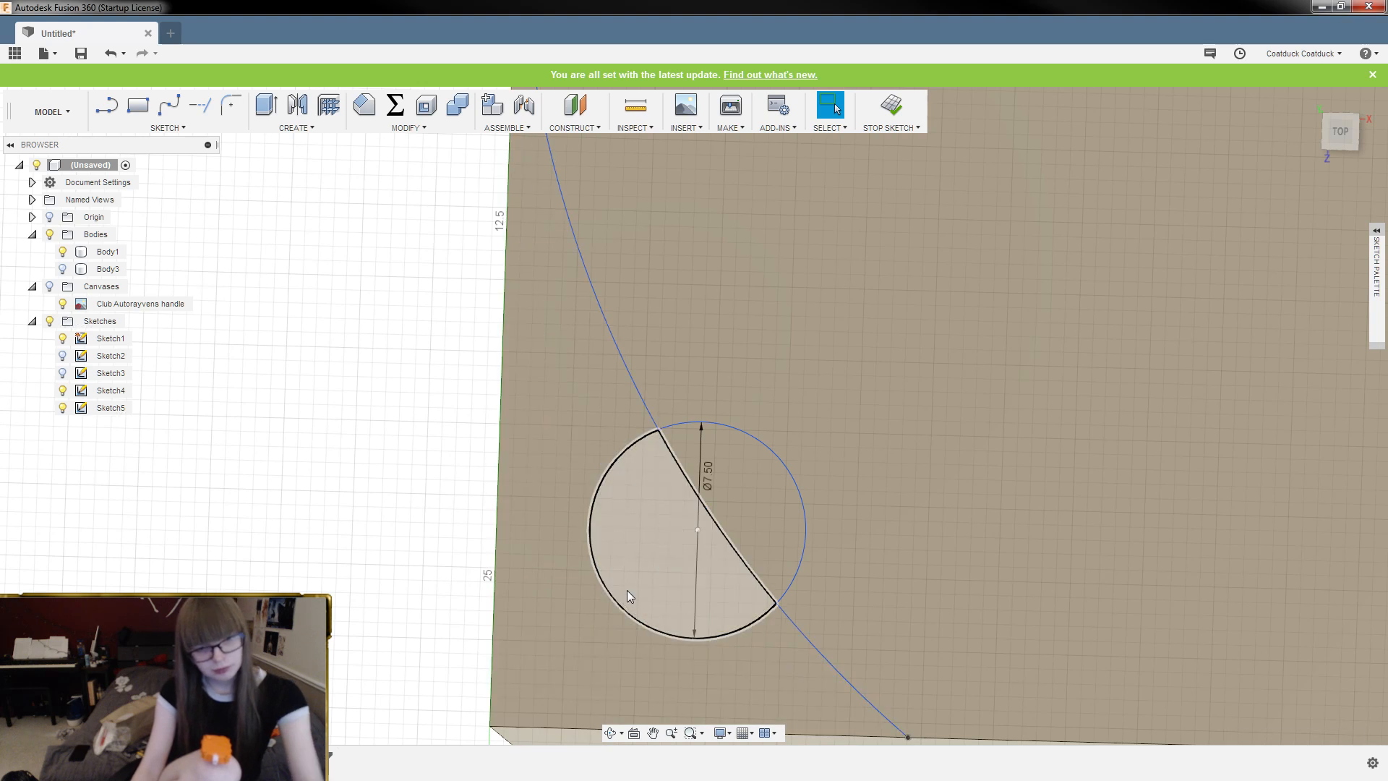
Trim the part of the outline arc that runs inside the 7.5 mm circle and finish the sketch
{"action": "scroll", "coordinate": [627, 590], "scroll_direction": "down", "scroll_amount": 3}
{"action": "key", "text": "t"}
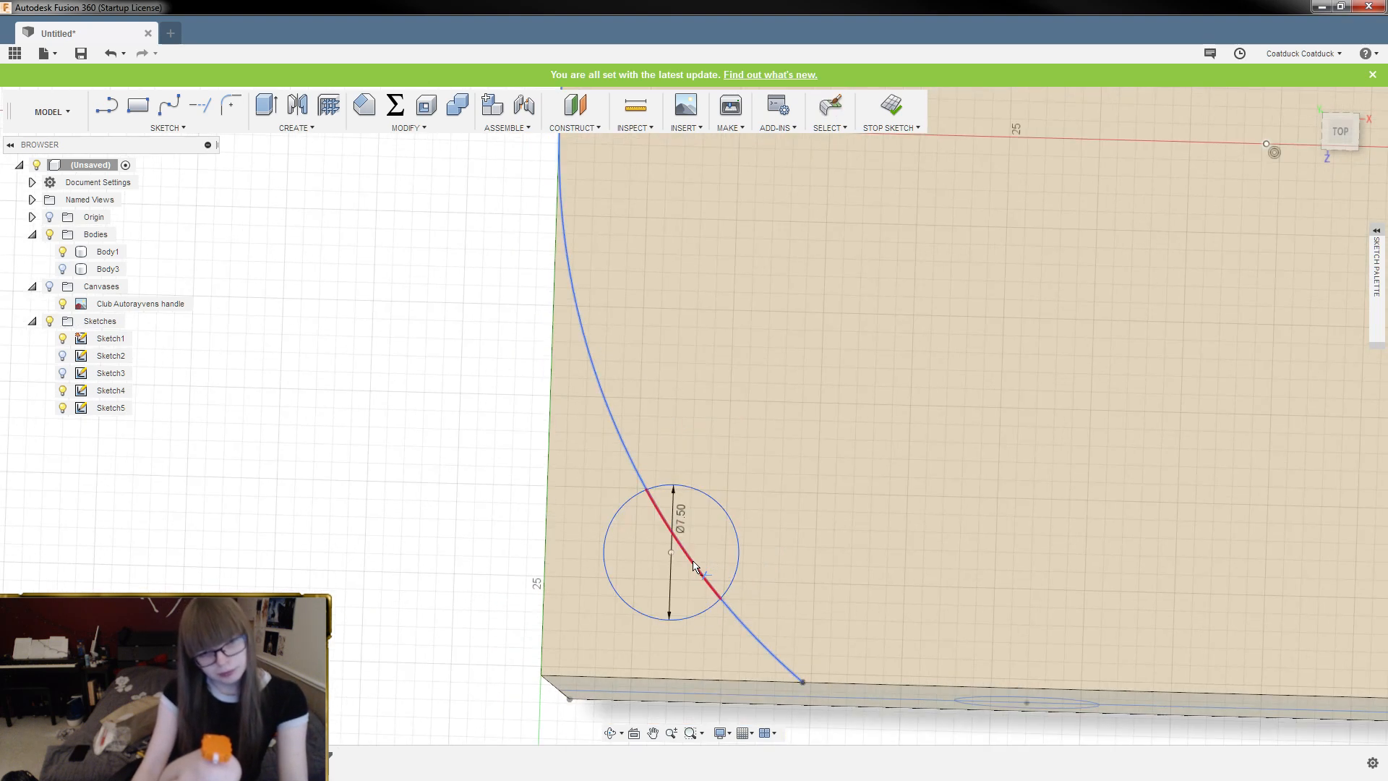
{"action": "left_click", "coordinate": [699, 571]}
{"action": "scroll", "coordinate": [700, 544], "scroll_direction": "down", "scroll_amount": 2}
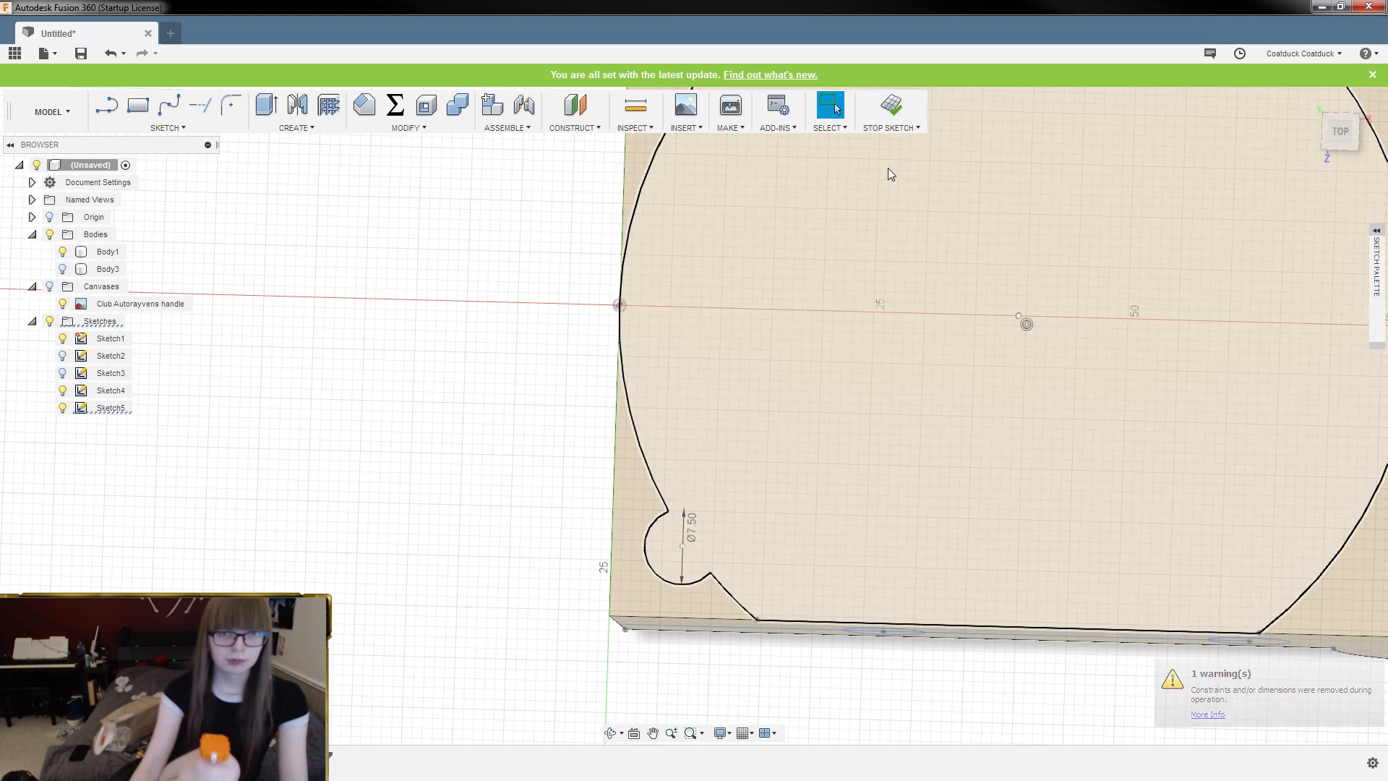
{"action": "left_click", "coordinate": [891, 106]}
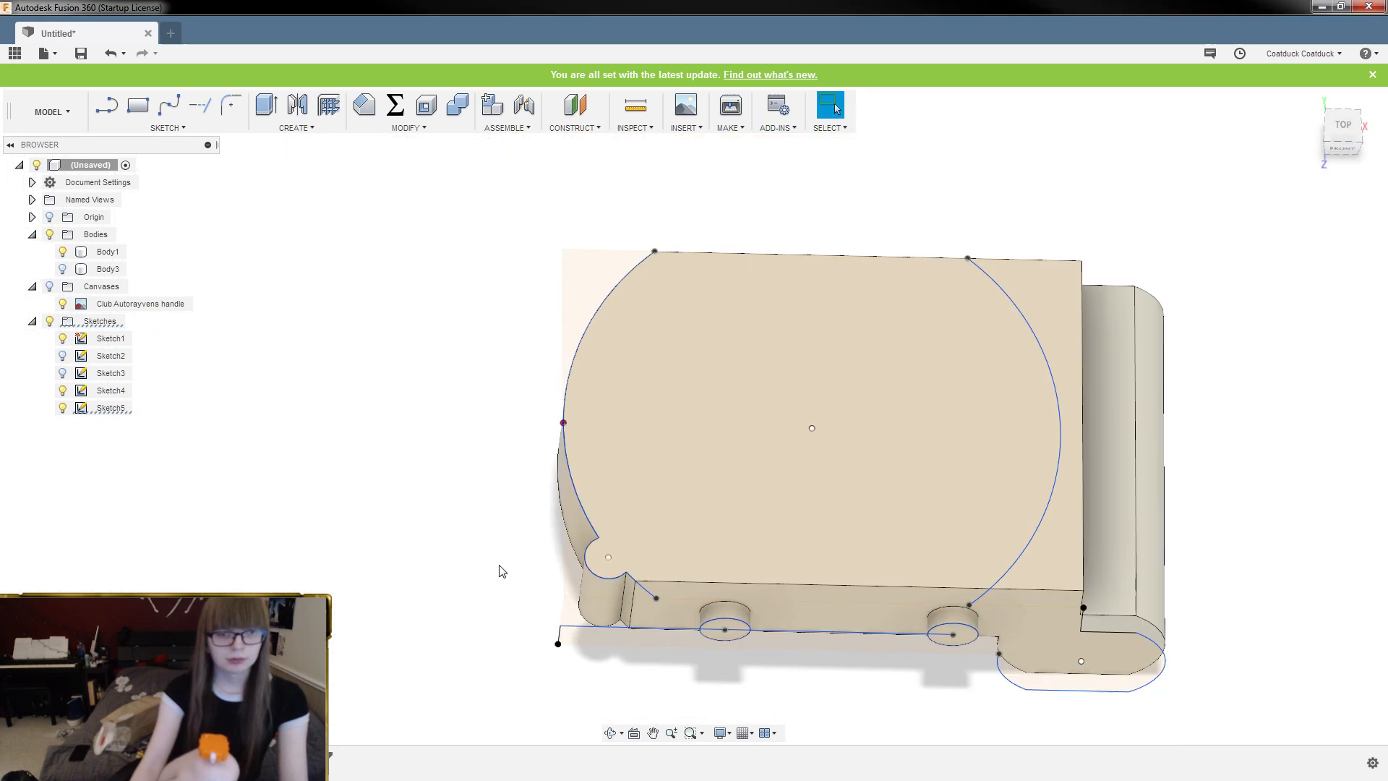
{"action": "mouse_move", "coordinate": [503, 571]}
{"action": "middle_mouse_down", "text": "shift"}
{"action": "mouse_move", "coordinate": [521, 598]}
{"action": "mouse_move", "coordinate": [514, 561]}
{"action": "mouse_move", "coordinate": [549, 549]}
{"action": "mouse_move", "coordinate": [533, 592]}
{"action": "middle_mouse_up", "text": "shift"}
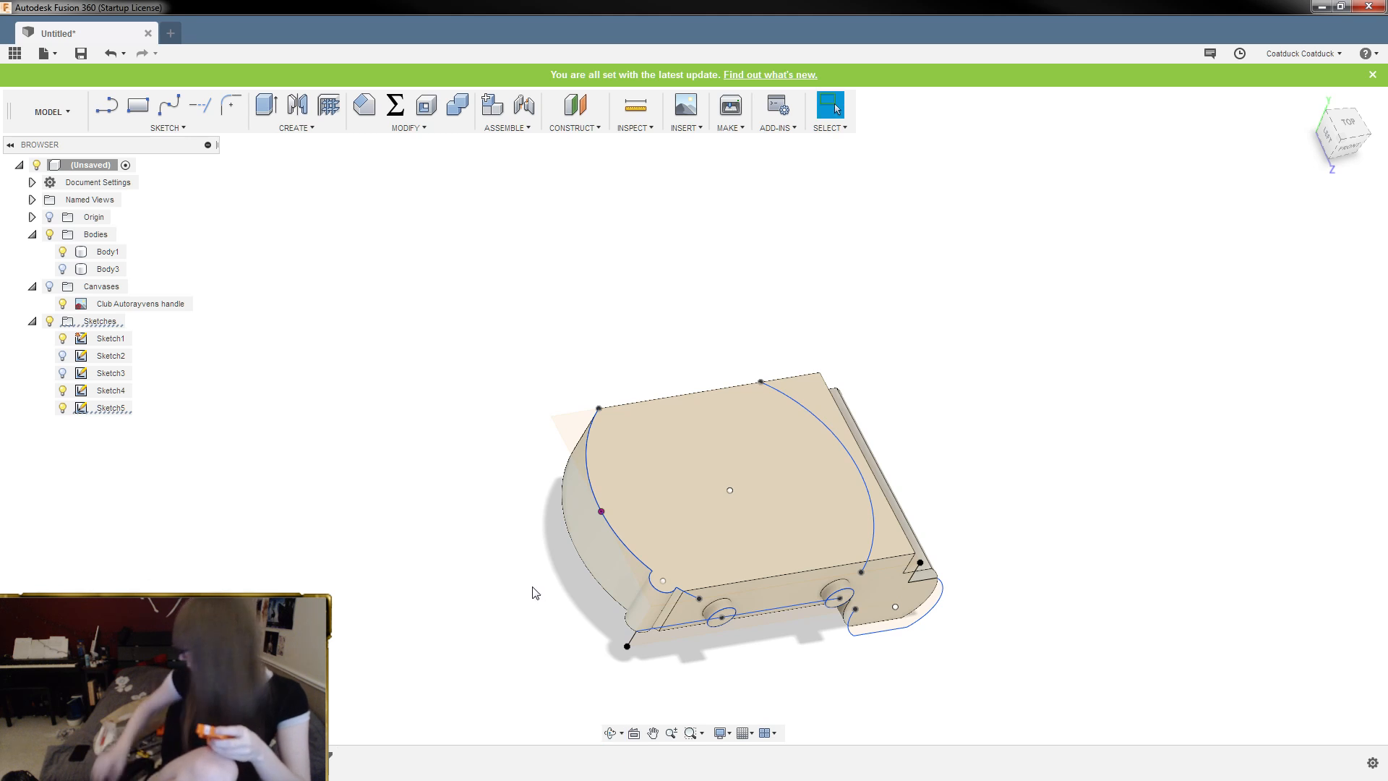
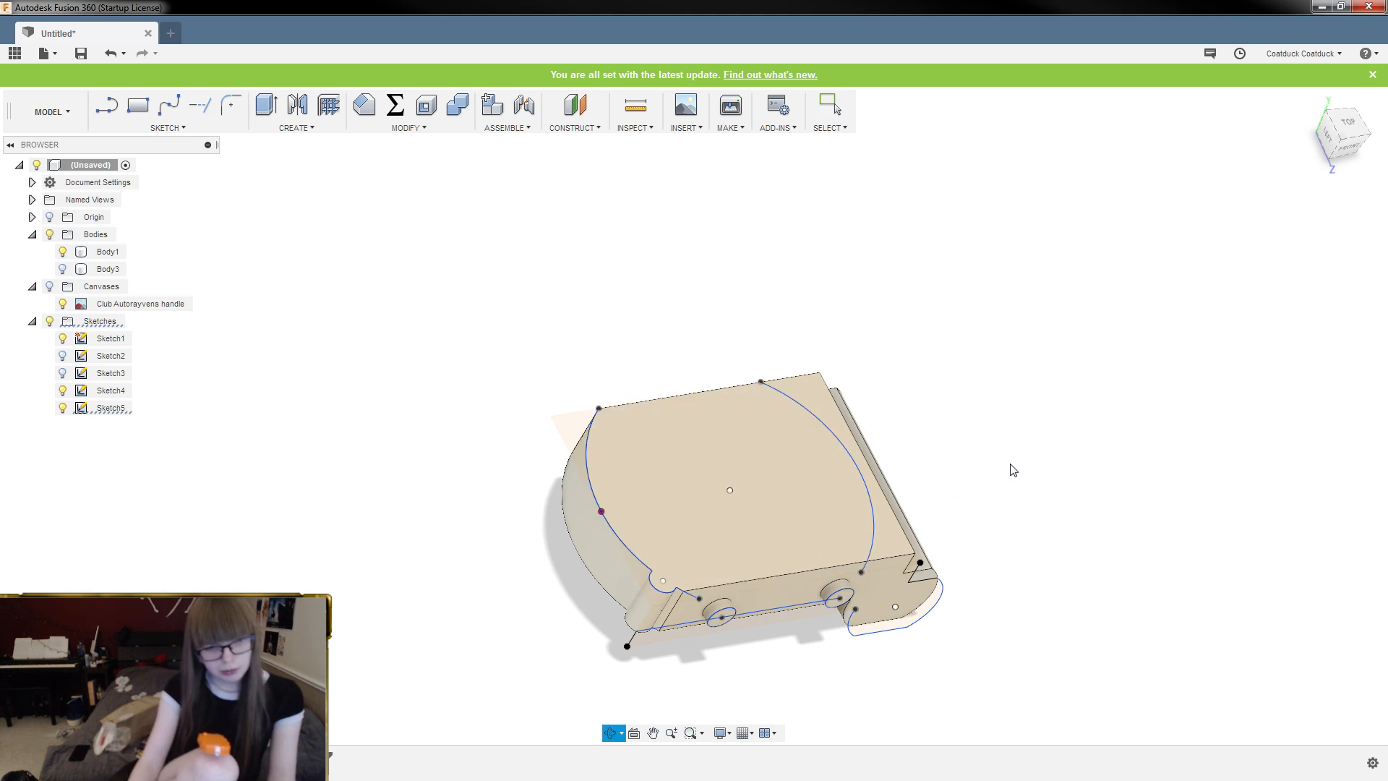
Reopen the top-face outline sketch and undo the trimming and the 7.5 mm corner circle
{"action": "double_click", "coordinate": [874, 532]}
{"action": "scroll", "coordinate": [673, 576], "scroll_direction": "up", "scroll_amount": 3}
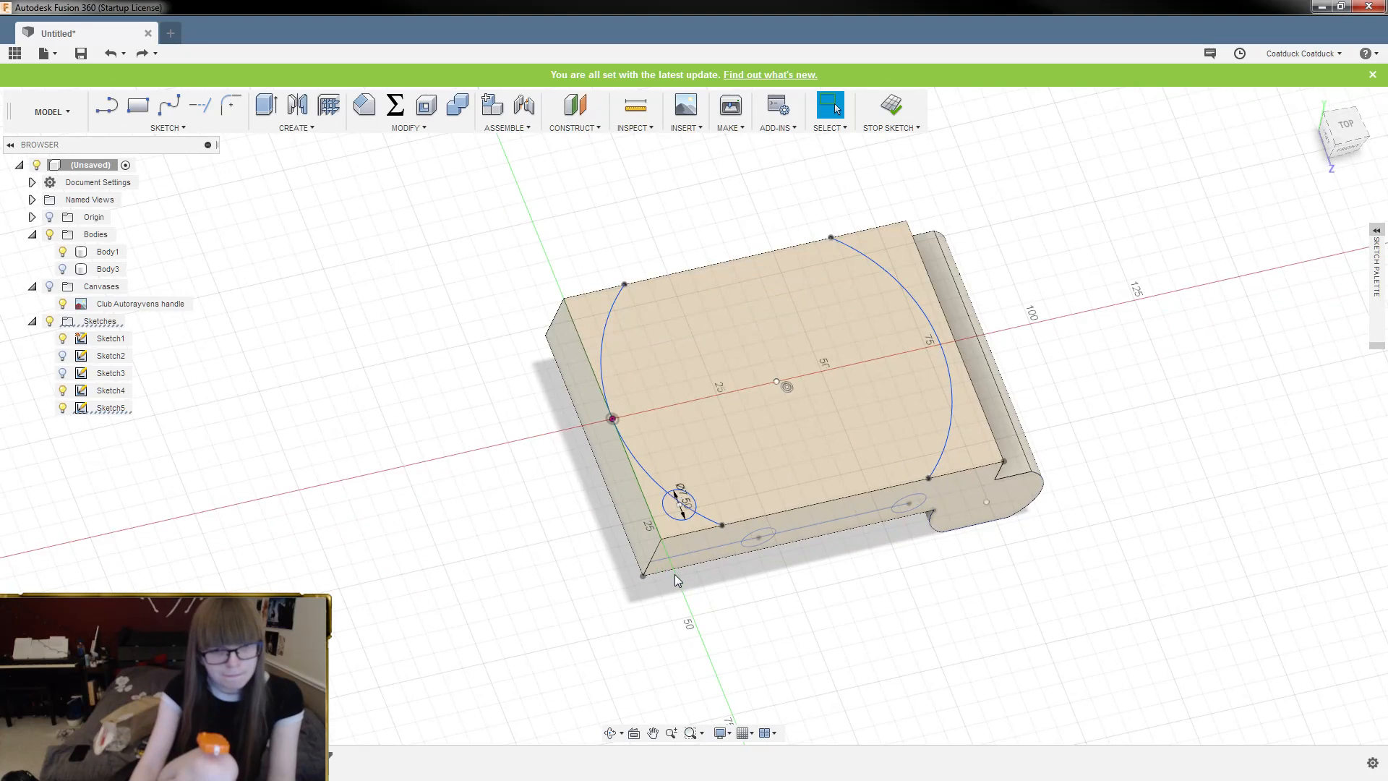
{"action": "key", "text": "ctrl+z"}
{"action": "key", "text": "ctrl+z"}
{"action": "key", "text": "ctrl+z"}
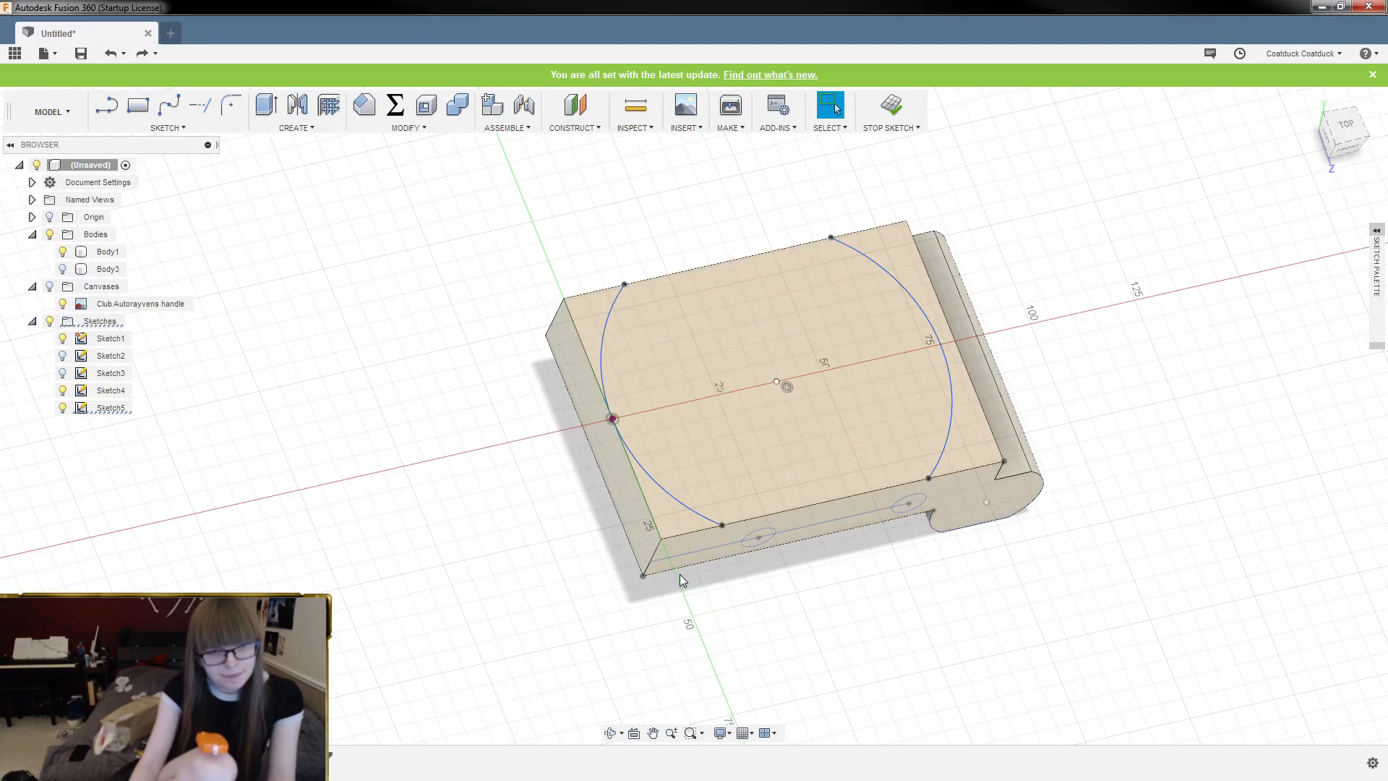
Draw a 10 mm line from the front-left corner along the left edge and a perpendicular 4 mm line inward
{"action": "scroll", "coordinate": [679, 574], "scroll_direction": "up", "scroll_amount": 1}
{"action": "middle_click_drag", "start_coordinate": [680, 575], "coordinate": [650, 598], "text": "shift"}
{"action": "scroll", "coordinate": [650, 602], "scroll_direction": "up", "scroll_amount": 3}
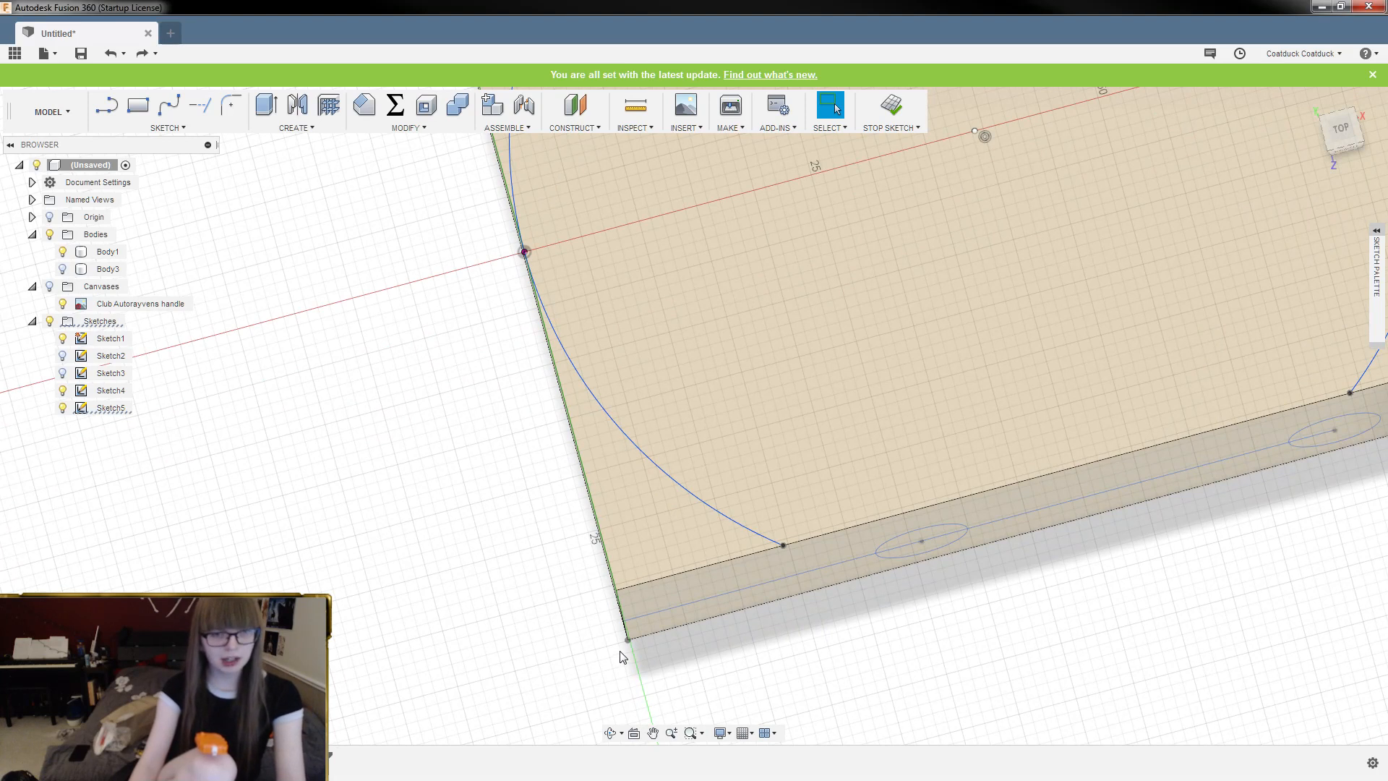
{"action": "key", "text": "l"}
{"action": "mouse_move", "coordinate": [621, 604]}
{"action": "middle_mouse_down", "text": "shift"}
{"action": "mouse_move", "coordinate": [527, 552]}
{"action": "mouse_move", "coordinate": [626, 611]}
{"action": "middle_mouse_up", "text": "shift"}
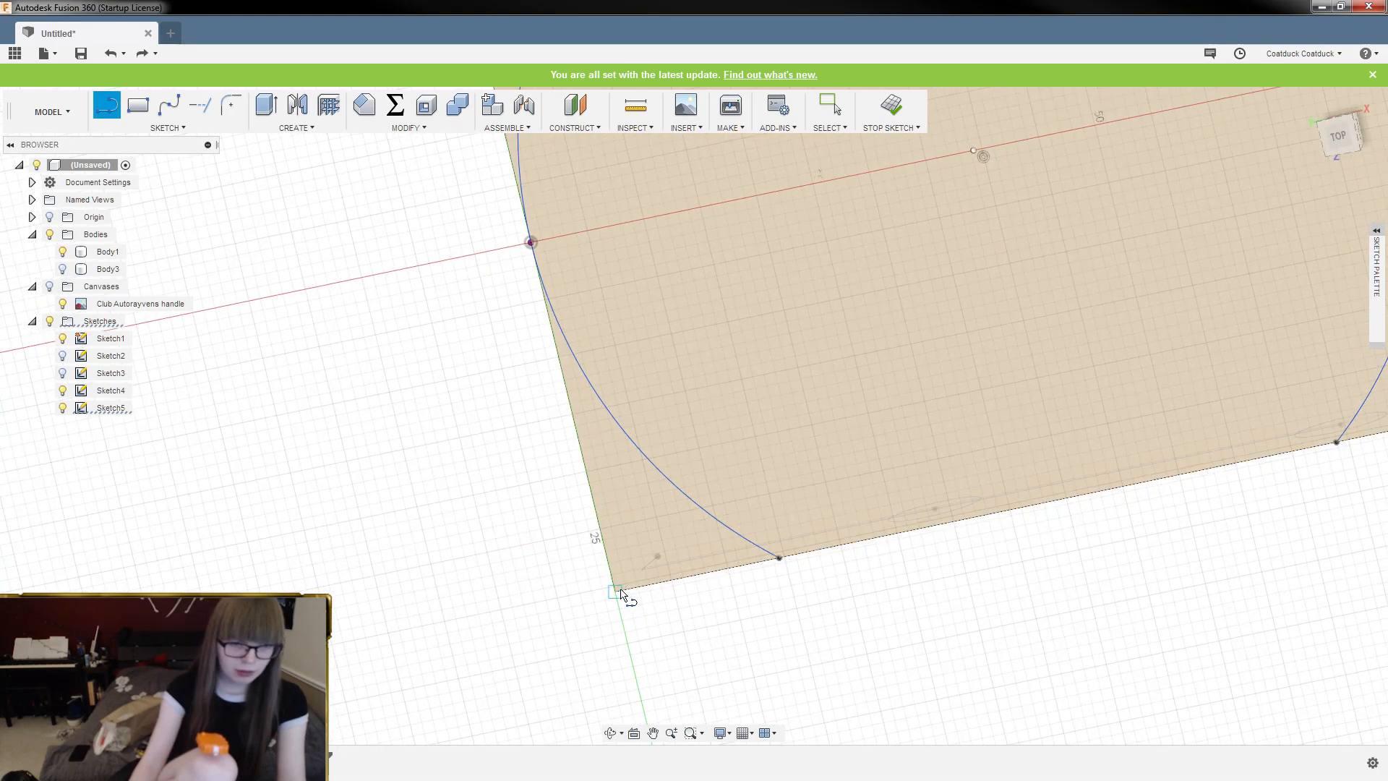
{"action": "left_click", "coordinate": [616, 591]}
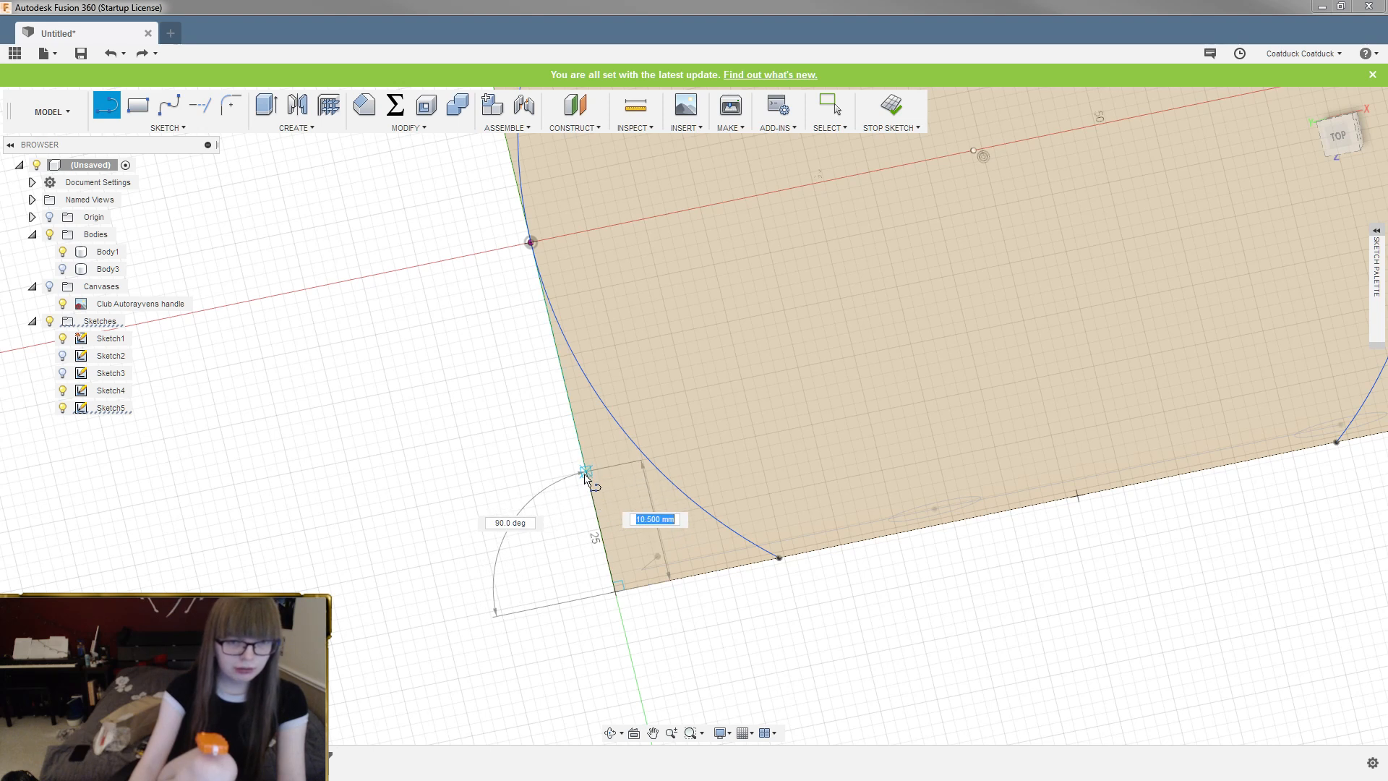
{"action": "scroll", "coordinate": [587, 477], "scroll_direction": "up", "scroll_amount": 4}
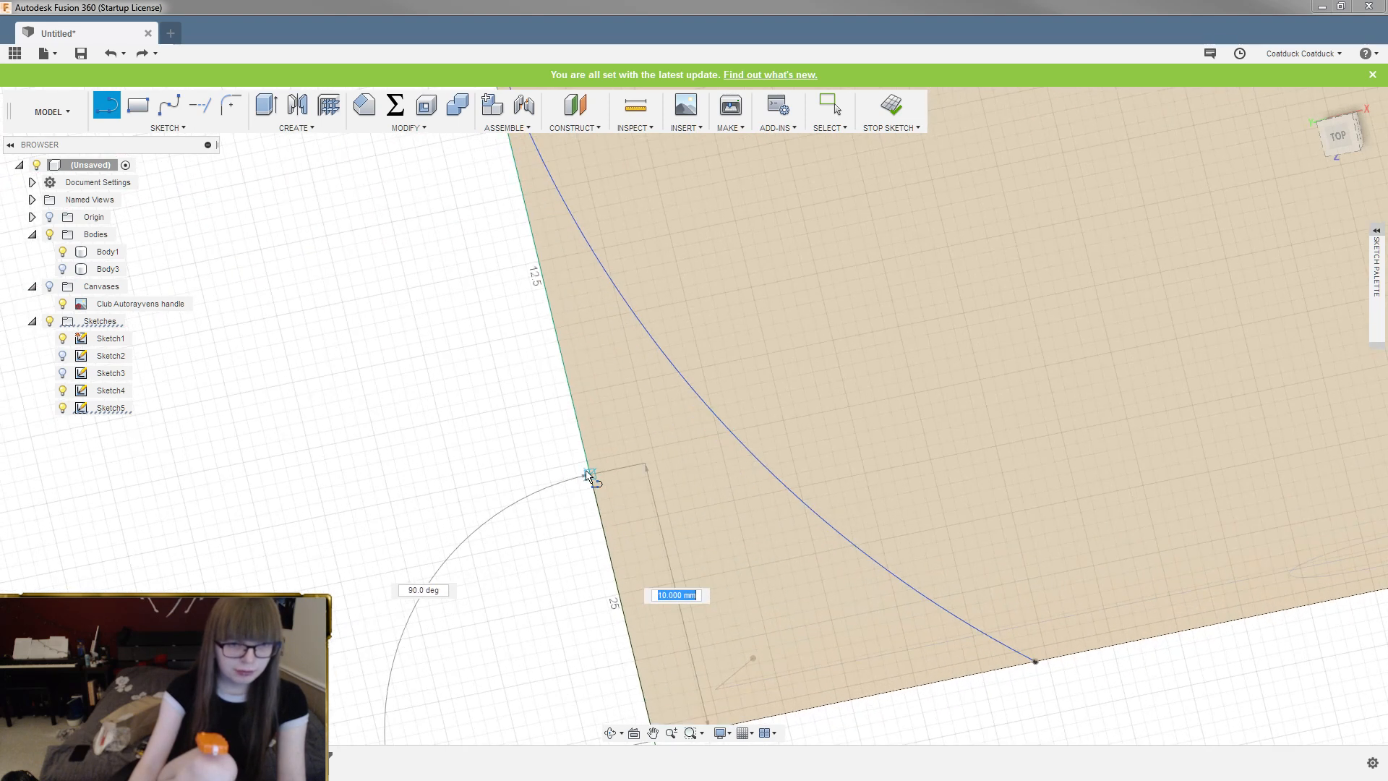
{"action": "left_click", "coordinate": [586, 477]}
{"action": "left_click_drag", "start_coordinate": [590, 476], "coordinate": [708, 463]}
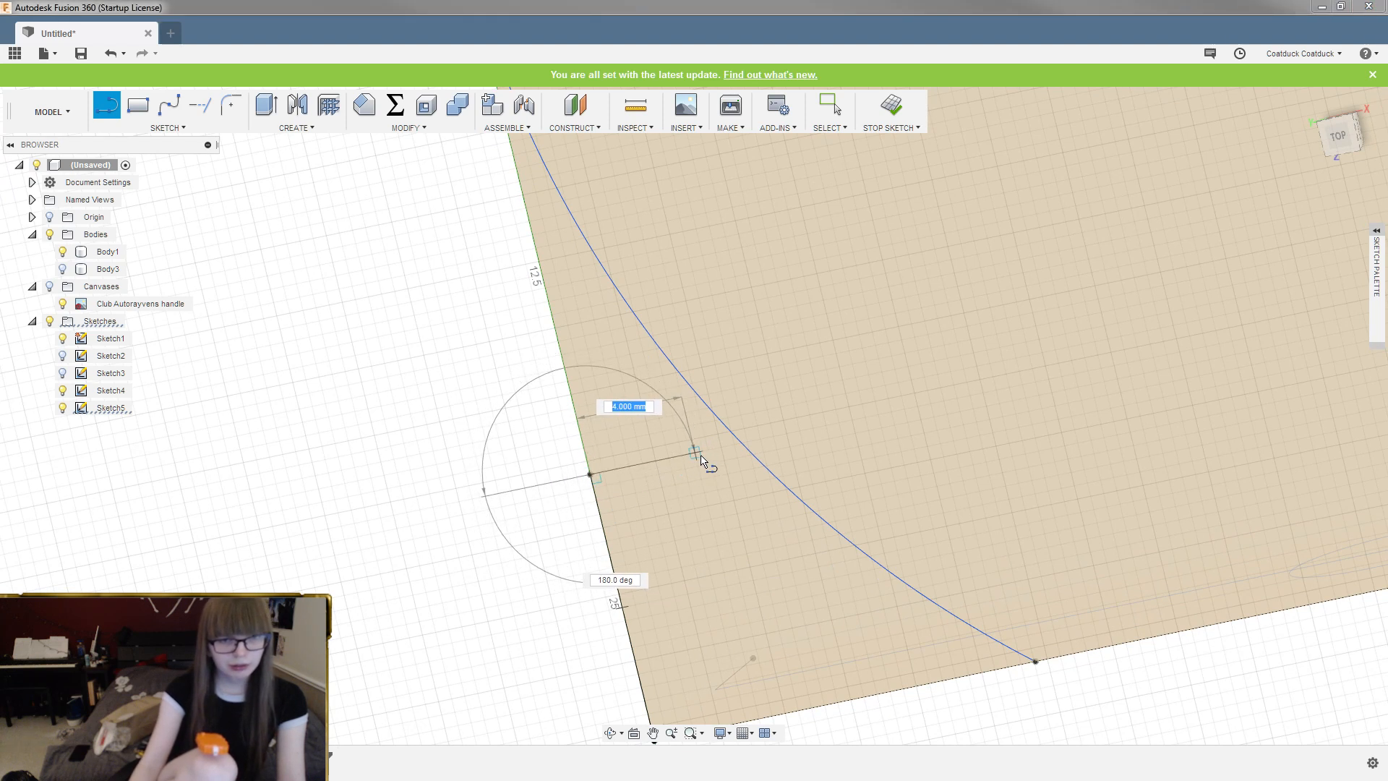
{"action": "key", "text": "Escape"}
Draw a 7.5 mm diameter circle centred on the inner end of the 4 mm line
{"action": "key", "text": "c"}
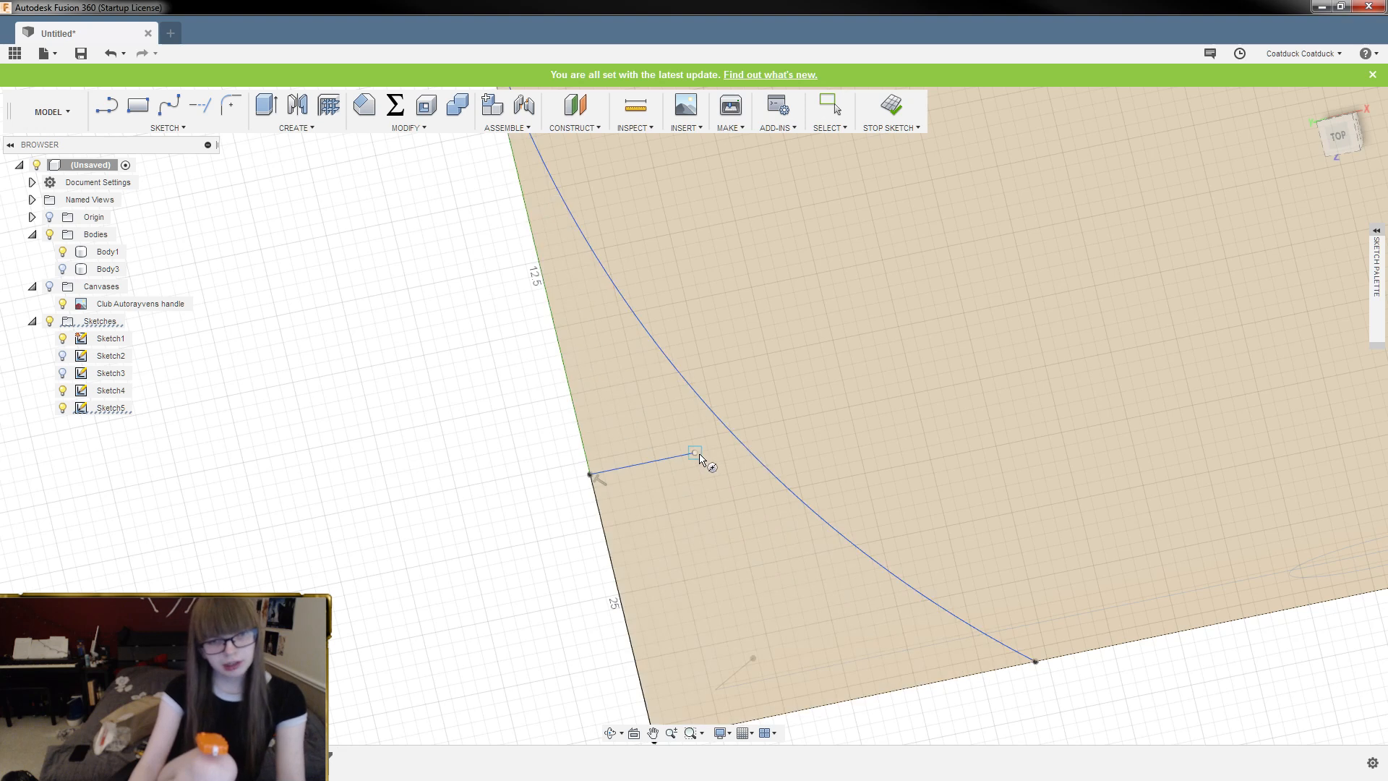
{"action": "left_click", "coordinate": [694, 453]}
{"action": "type", "text": "7.5"}
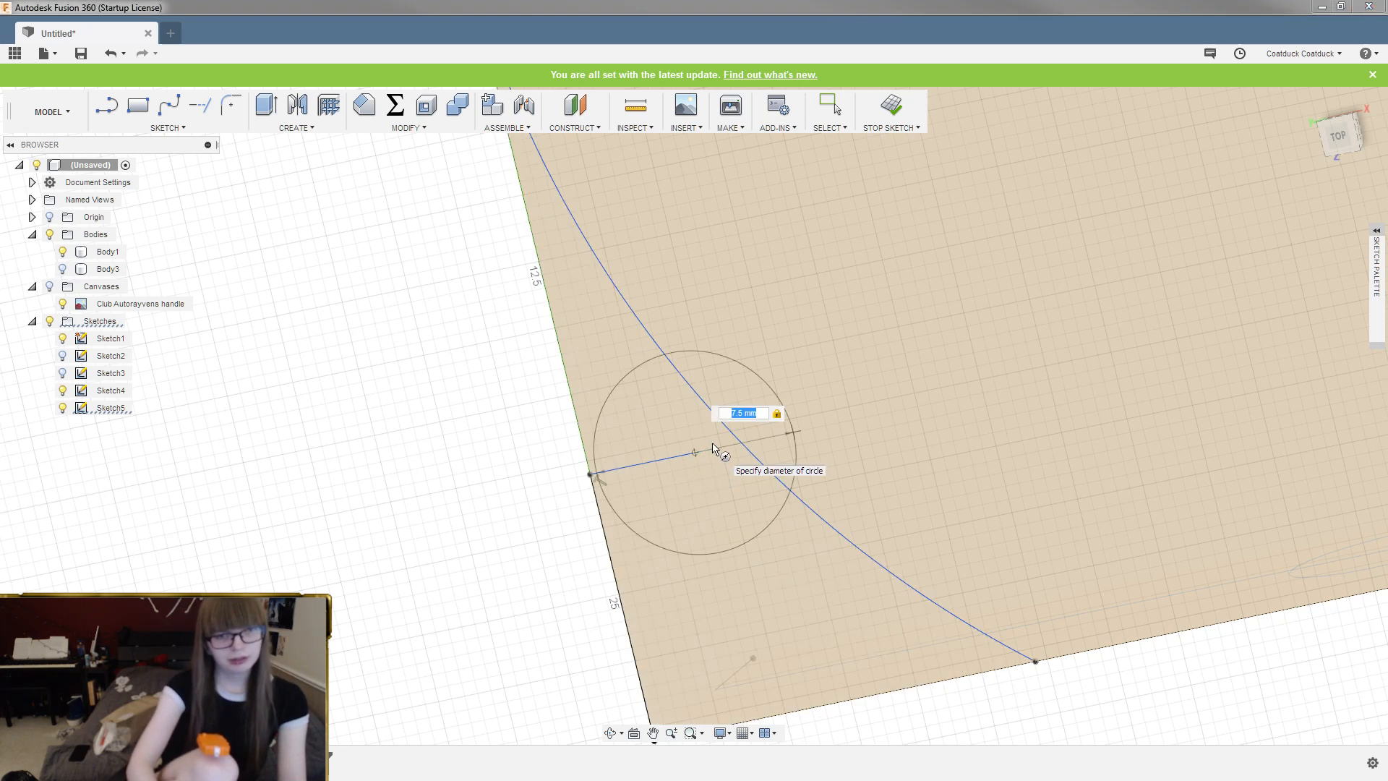
{"action": "key", "text": "Return"}
Trim the outline arc inside the 7.5 mm circle and the part of the circle lying inside the block outline
{"action": "key", "text": "t"}
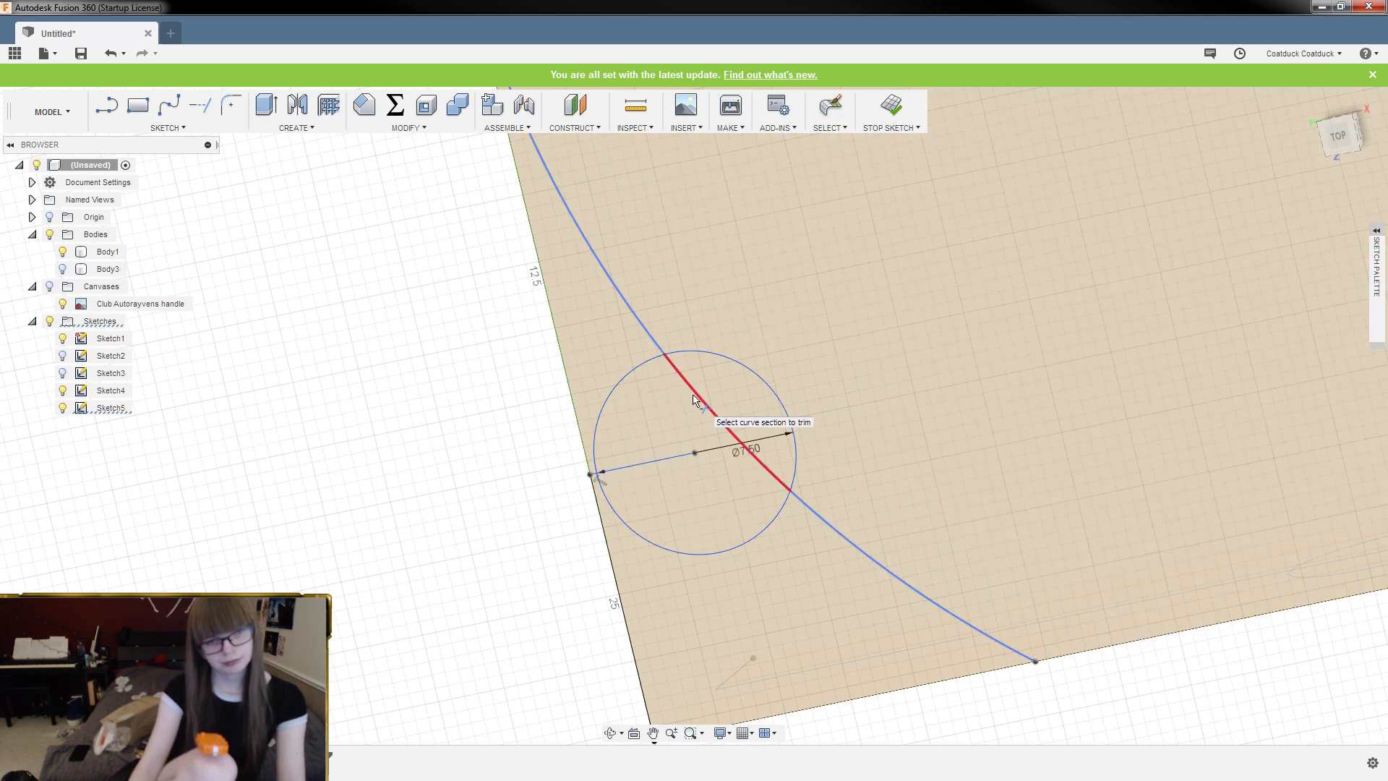
{"action": "left_click", "coordinate": [695, 400]}
{"action": "left_click", "coordinate": [700, 354]}
{"action": "key", "text": "Escape"}
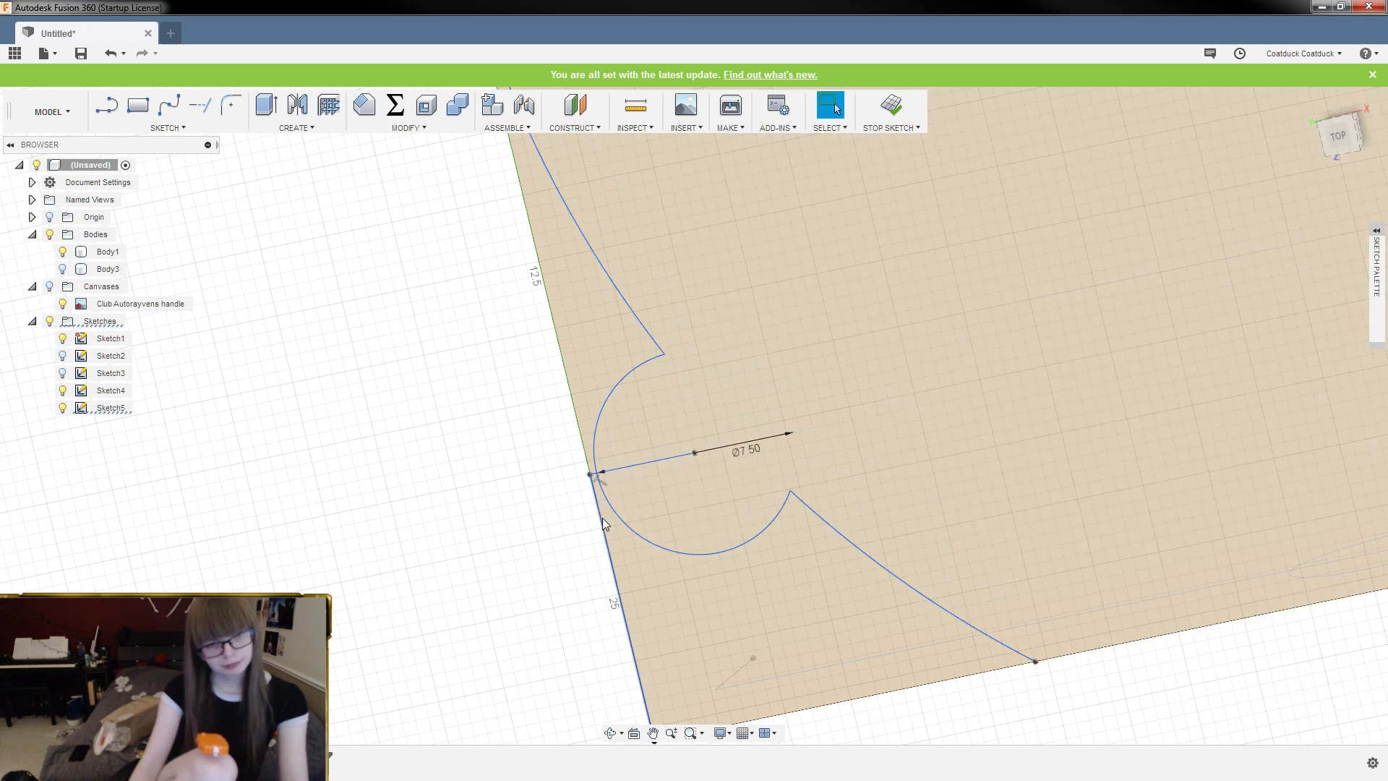
Delete the 10 mm and 4 mm guide lines and finish the sketch
{"action": "scroll", "coordinate": [591, 473], "scroll_direction": "up", "scroll_amount": 3}
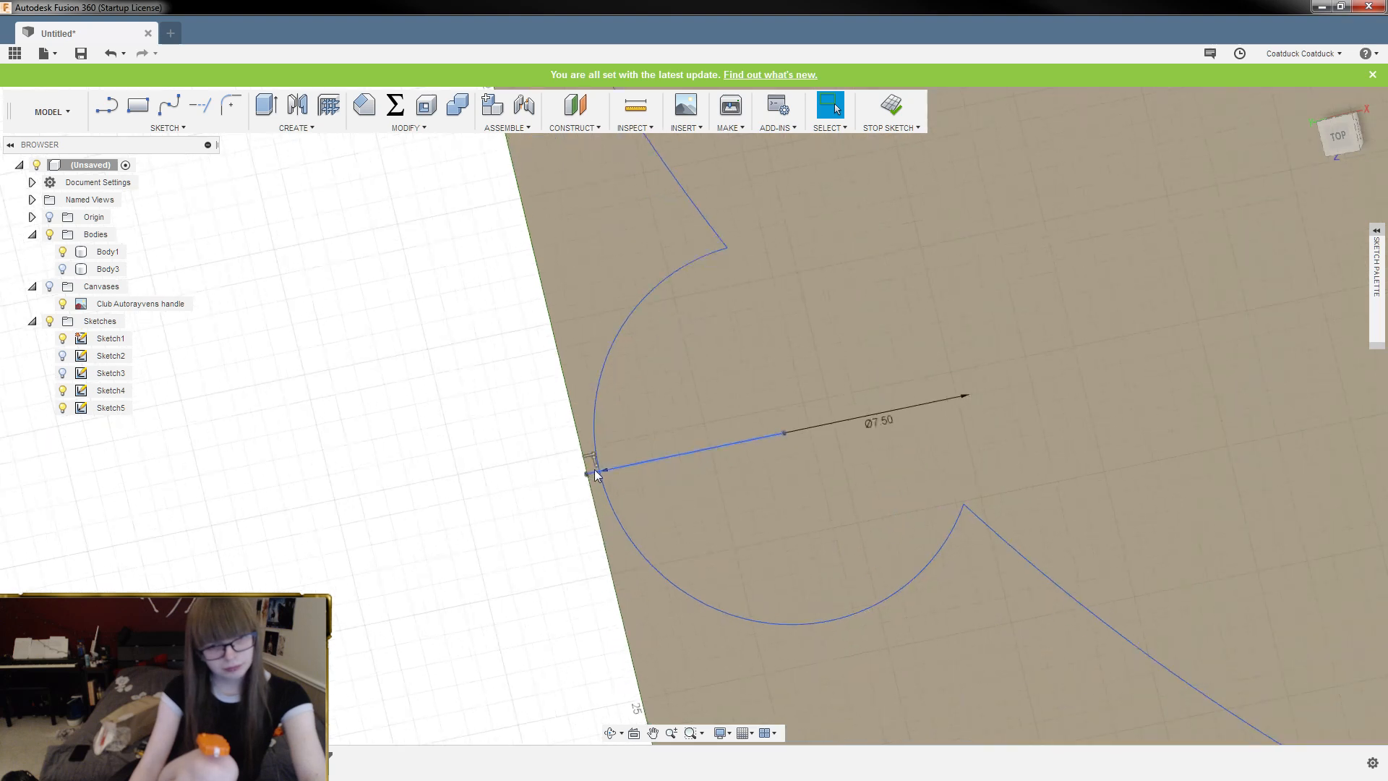
{"action": "scroll", "coordinate": [635, 488], "scroll_direction": "down", "scroll_amount": 5}
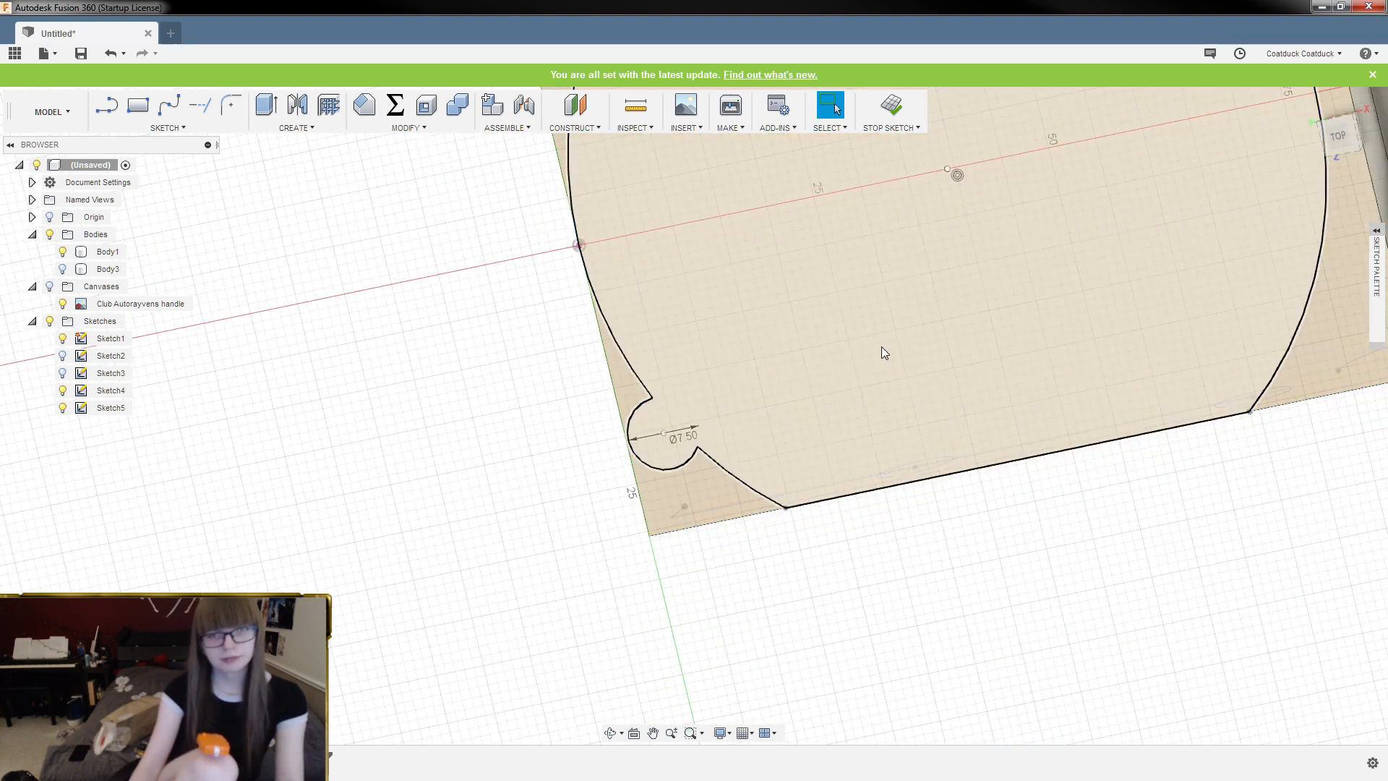
{"action": "left_click", "coordinate": [892, 106]}
Fillet the two vertical edges where the round corner knob meets the curved side and the front of the block
{"action": "mouse_move", "coordinate": [889, 557]}
{"action": "middle_mouse_down", "text": "shift"}
{"action": "mouse_move", "coordinate": [855, 533]}
{"action": "mouse_move", "coordinate": [874, 504]}
{"action": "middle_mouse_up", "text": "shift"}
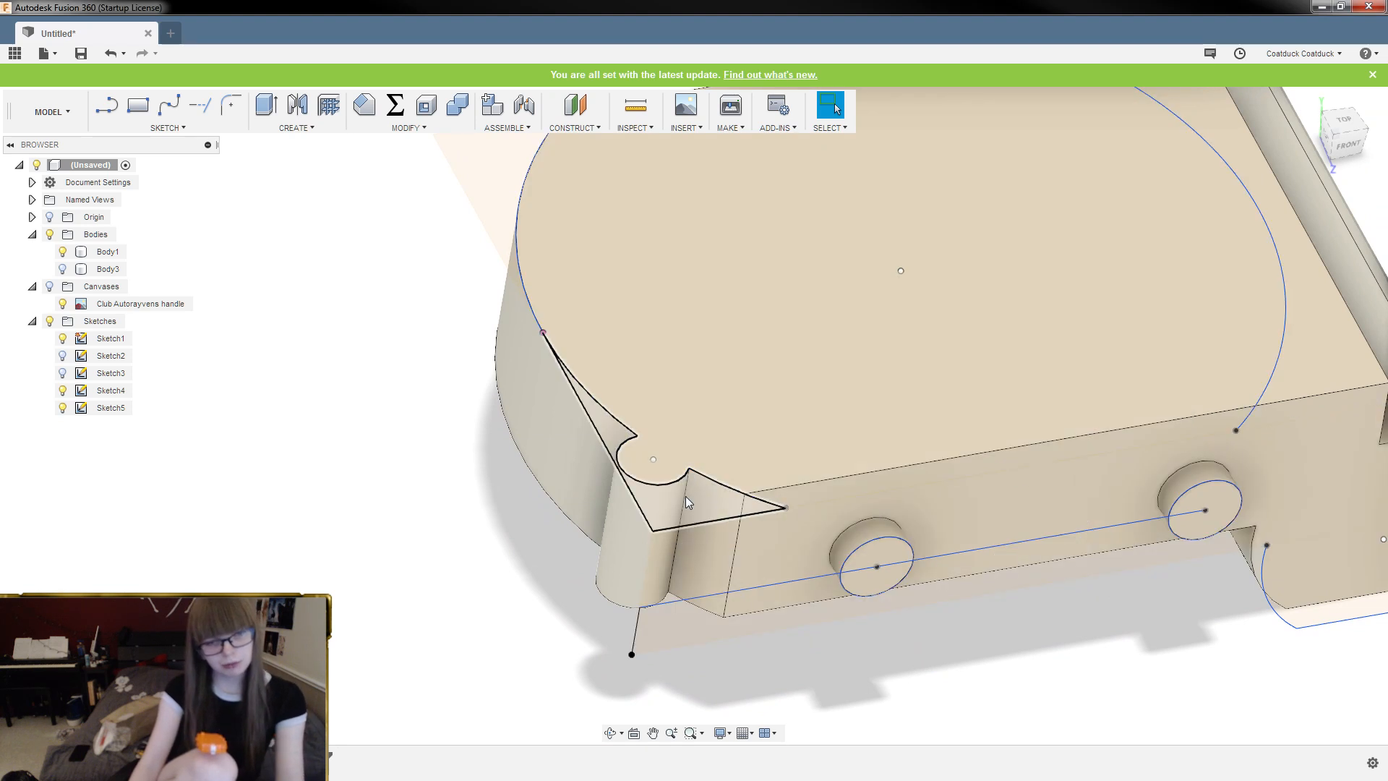
{"action": "middle_click_drag", "start_coordinate": [686, 496], "coordinate": [935, 305], "text": "shift"}
{"action": "left_click", "coordinate": [1057, 401]}
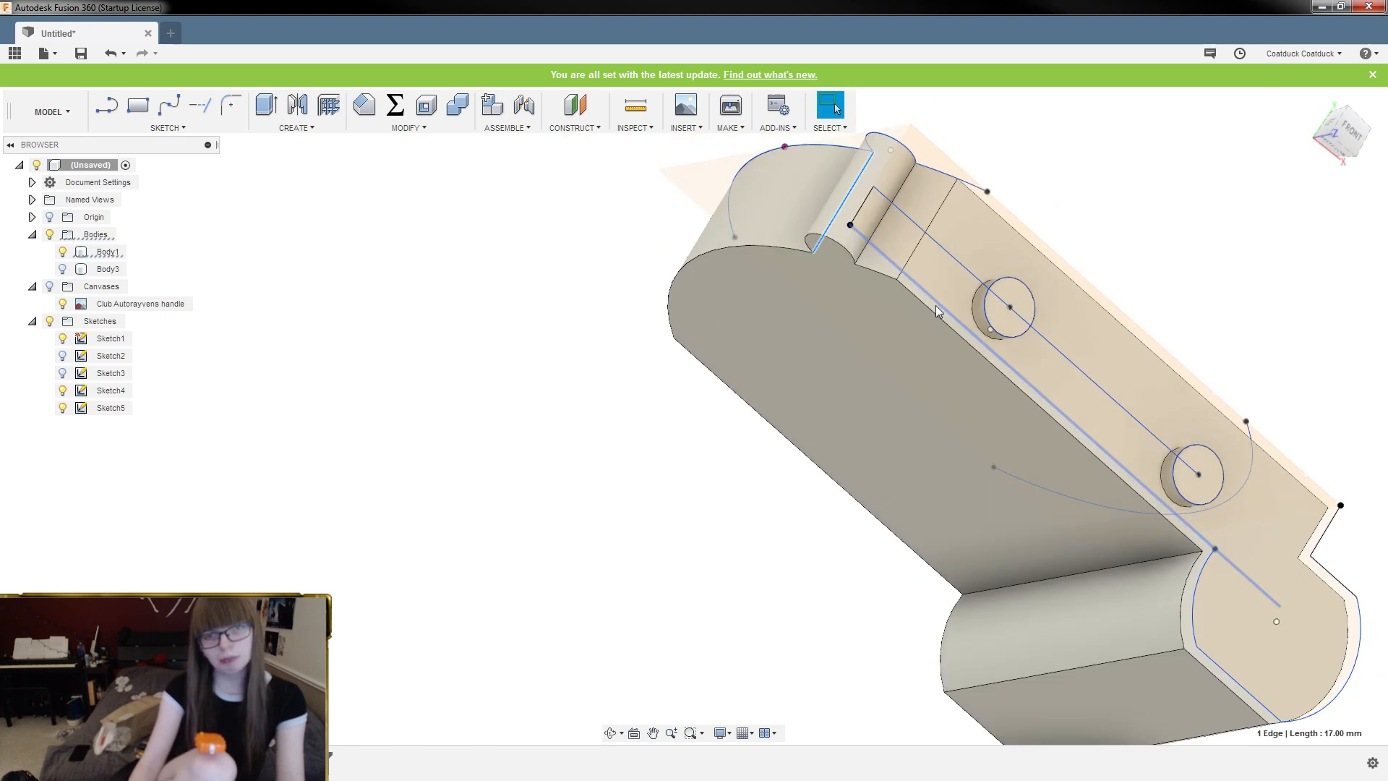
{"action": "scroll", "coordinate": [857, 274], "scroll_direction": "up", "scroll_amount": 4}
{"action": "left_click", "coordinate": [870, 228], "text": "ctrl"}
{"action": "scroll", "coordinate": [888, 493], "scroll_direction": "down", "scroll_amount": 3}
{"action": "middle_click_drag", "start_coordinate": [886, 494], "coordinate": [830, 574], "text": "shift"}
{"action": "key", "text": "f"}
{"action": "mouse_move", "coordinate": [785, 632]}
{"action": "left_mouse_down"}
{"action": "mouse_move", "coordinate": [783, 643]}
{"action": "mouse_move", "coordinate": [802, 631]}
{"action": "left_mouse_up"}
{"action": "key", "text": "Return"}
{"action": "scroll", "coordinate": [672, 442], "scroll_direction": "down", "scroll_amount": 5}
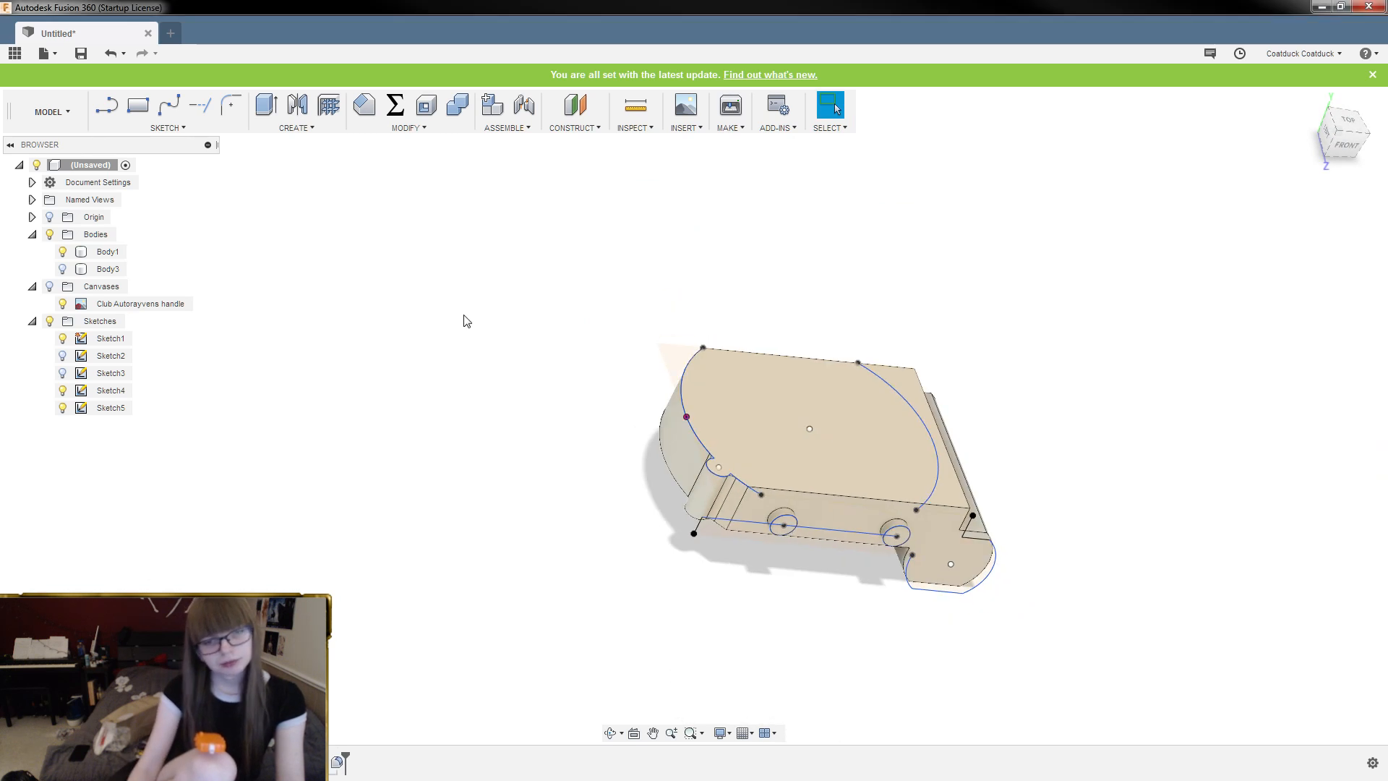
Hide Sketch4 and Sketch5 and select Body1
{"action": "left_click", "coordinate": [62, 391]}
{"action": "mouse_move", "coordinate": [426, 434]}
{"action": "middle_mouse_down", "text": "shift"}
{"action": "mouse_move", "coordinate": [465, 437]}
{"action": "mouse_move", "coordinate": [391, 471]}
{"action": "mouse_move", "coordinate": [416, 473]}
{"action": "middle_mouse_up", "text": "shift"}
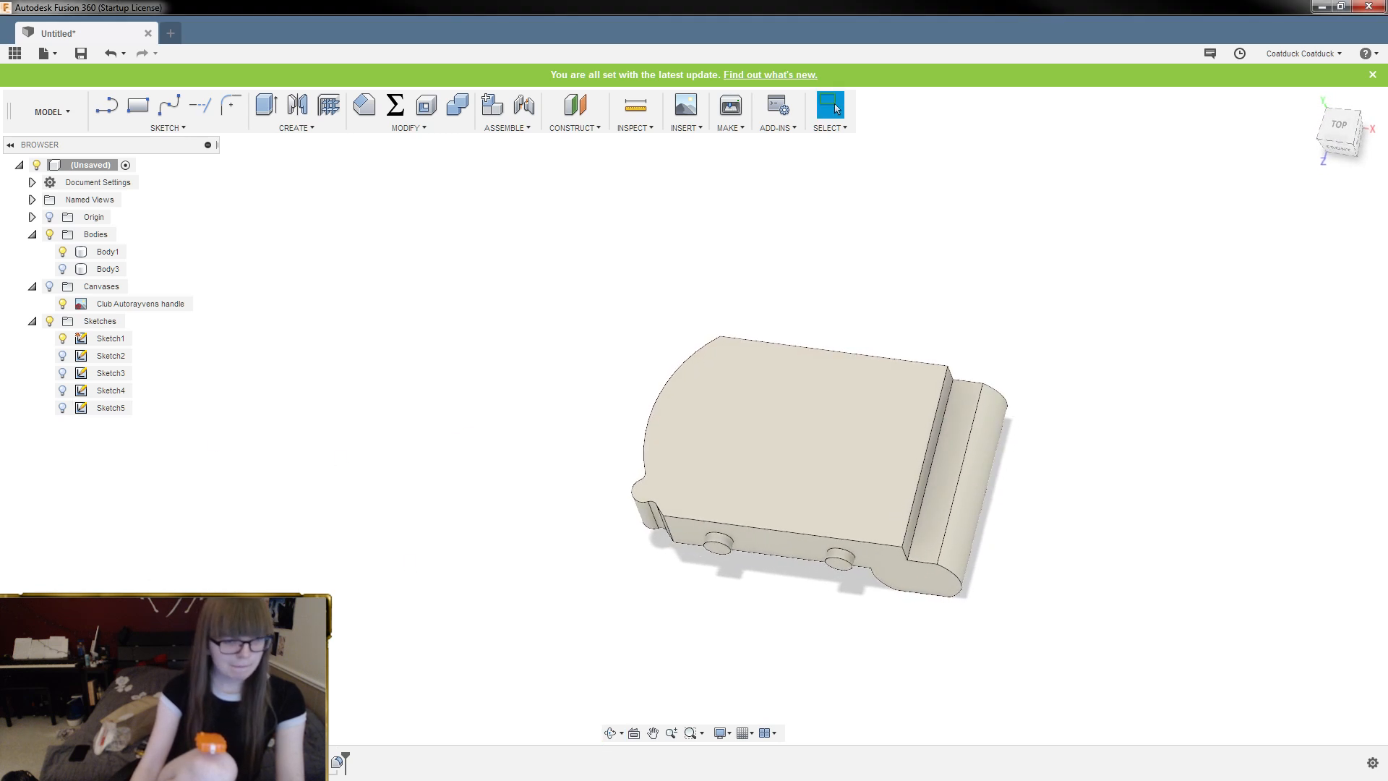
{"action": "left_click", "coordinate": [107, 251]}
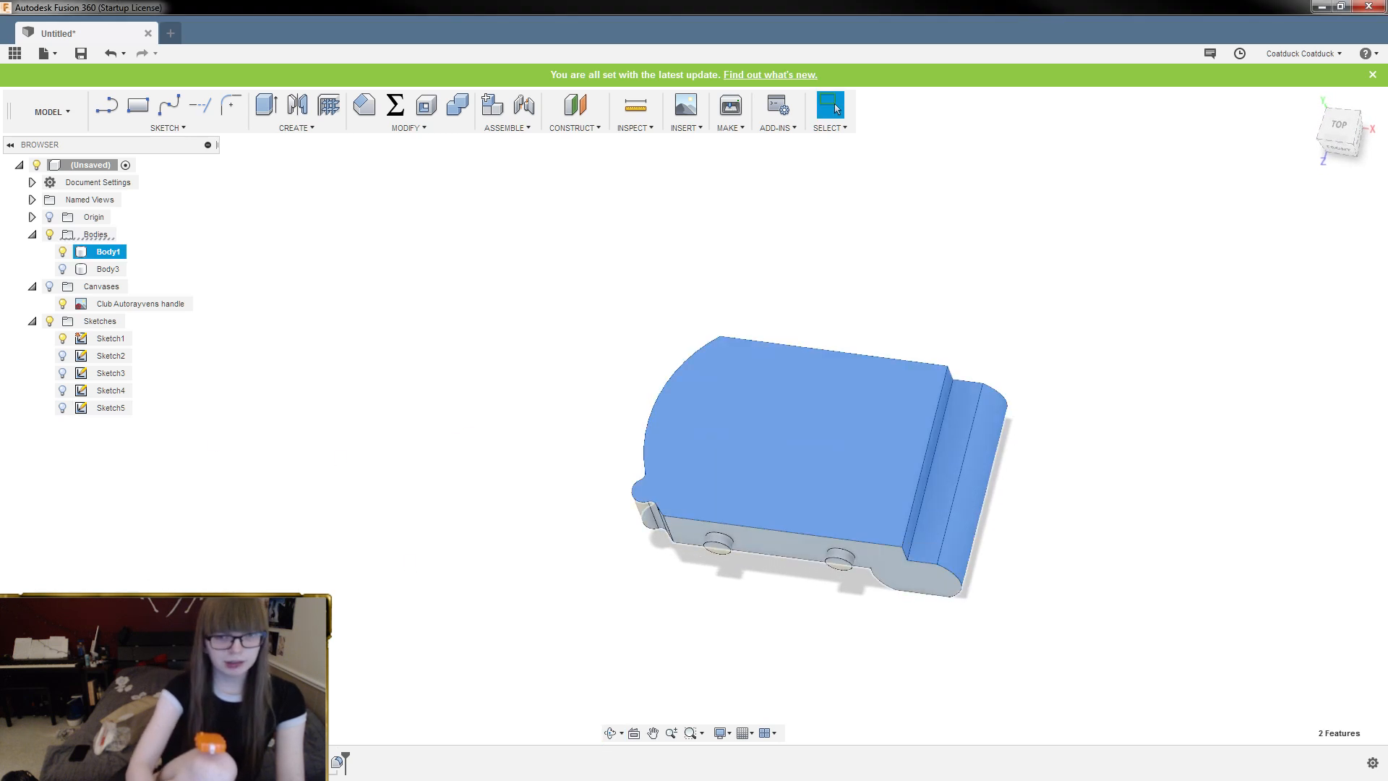
Delete the two selected features, including the body's mirror, from the design history
{"action": "key", "text": "Delete"}
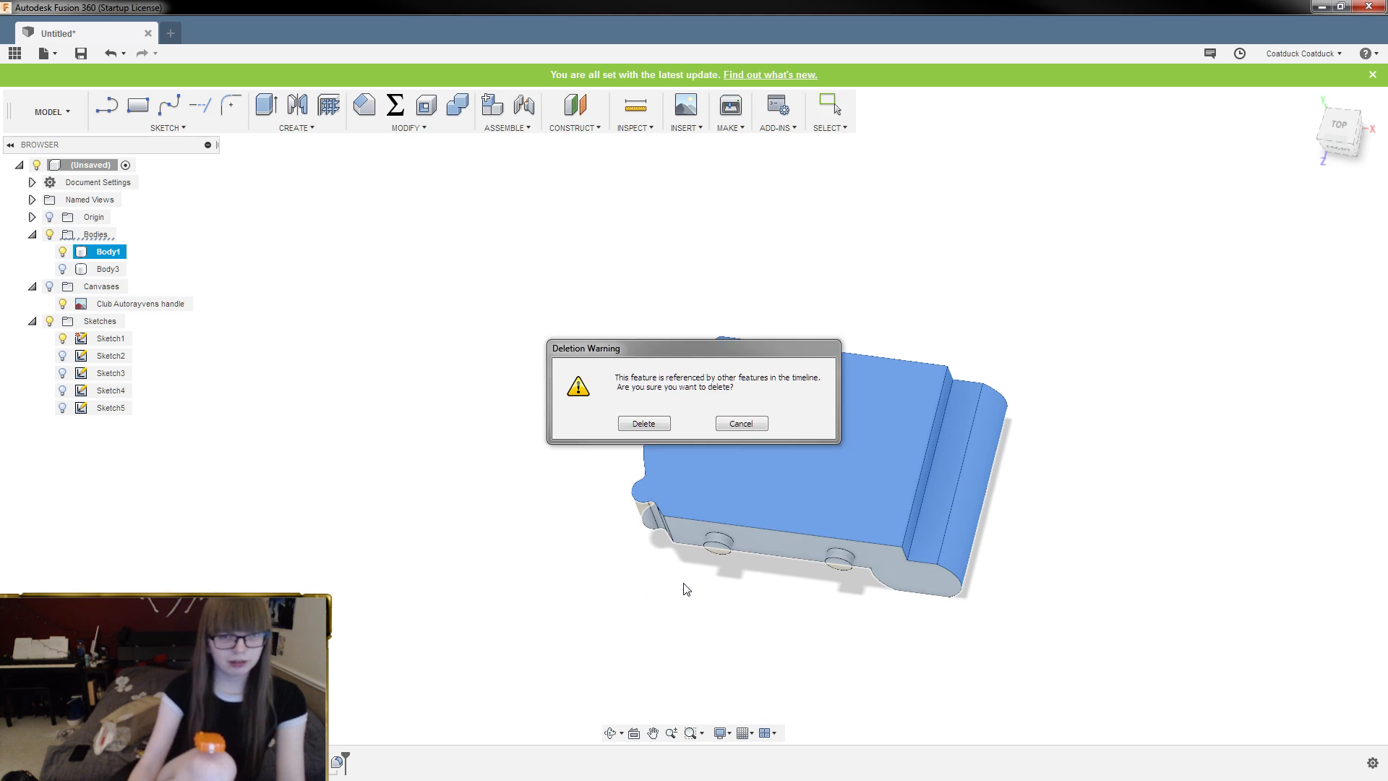
{"action": "left_click", "coordinate": [660, 423]}
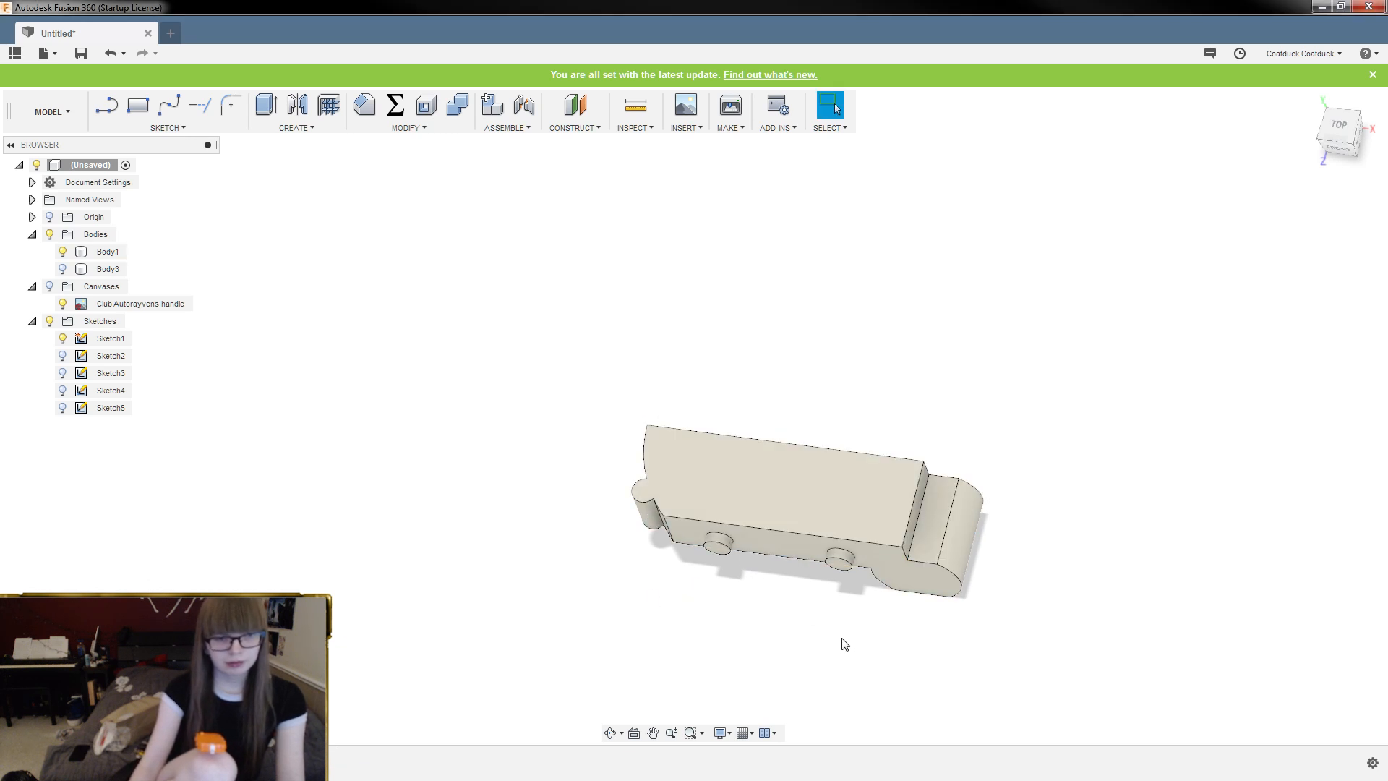
Try to fillet the two edges where the corner cylinder meets the body with a 2 mm radius
{"action": "scroll", "coordinate": [613, 547], "scroll_direction": "up", "scroll_amount": 5}
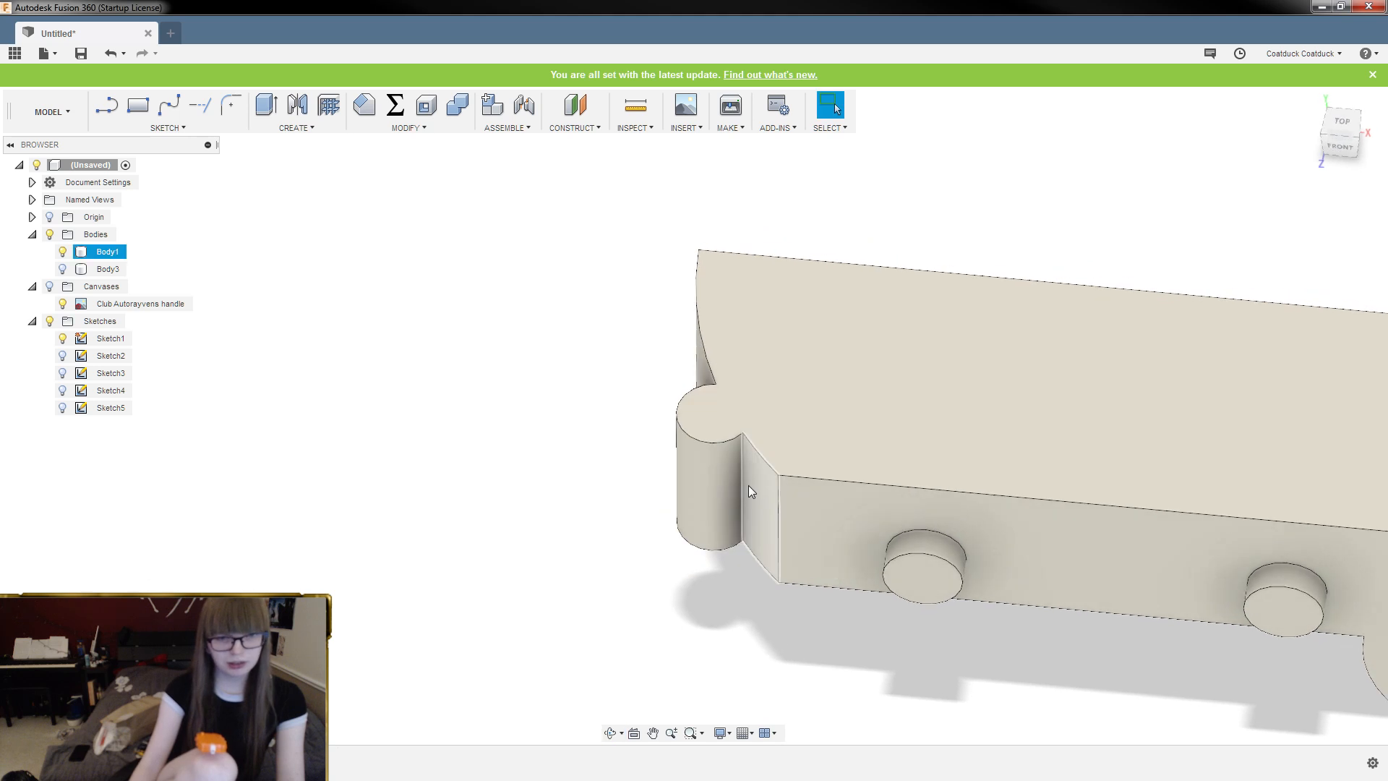
{"action": "mouse_move", "coordinate": [595, 474]}
{"action": "middle_mouse_down", "text": "shift"}
{"action": "mouse_move", "coordinate": [716, 535]}
{"action": "mouse_move", "coordinate": [610, 514]}
{"action": "mouse_move", "coordinate": [583, 475]}
{"action": "middle_mouse_up", "text": "shift"}
{"action": "left_click", "coordinate": [631, 387], "text": "shift"}
{"action": "key", "text": "f"}
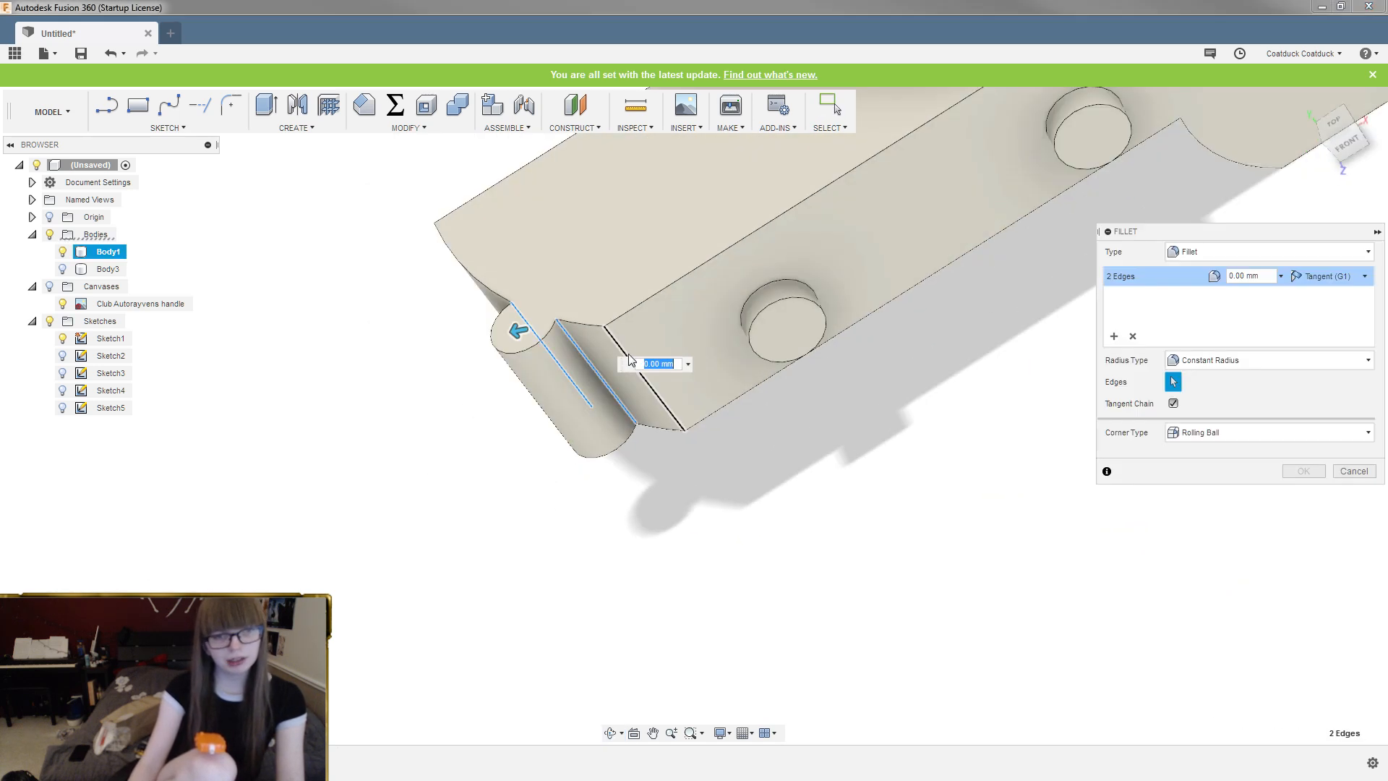
{"action": "left_click_drag", "start_coordinate": [520, 329], "coordinate": [512, 334]}
{"action": "middle_click_drag", "start_coordinate": [511, 332], "coordinate": [453, 381], "text": "shift"}
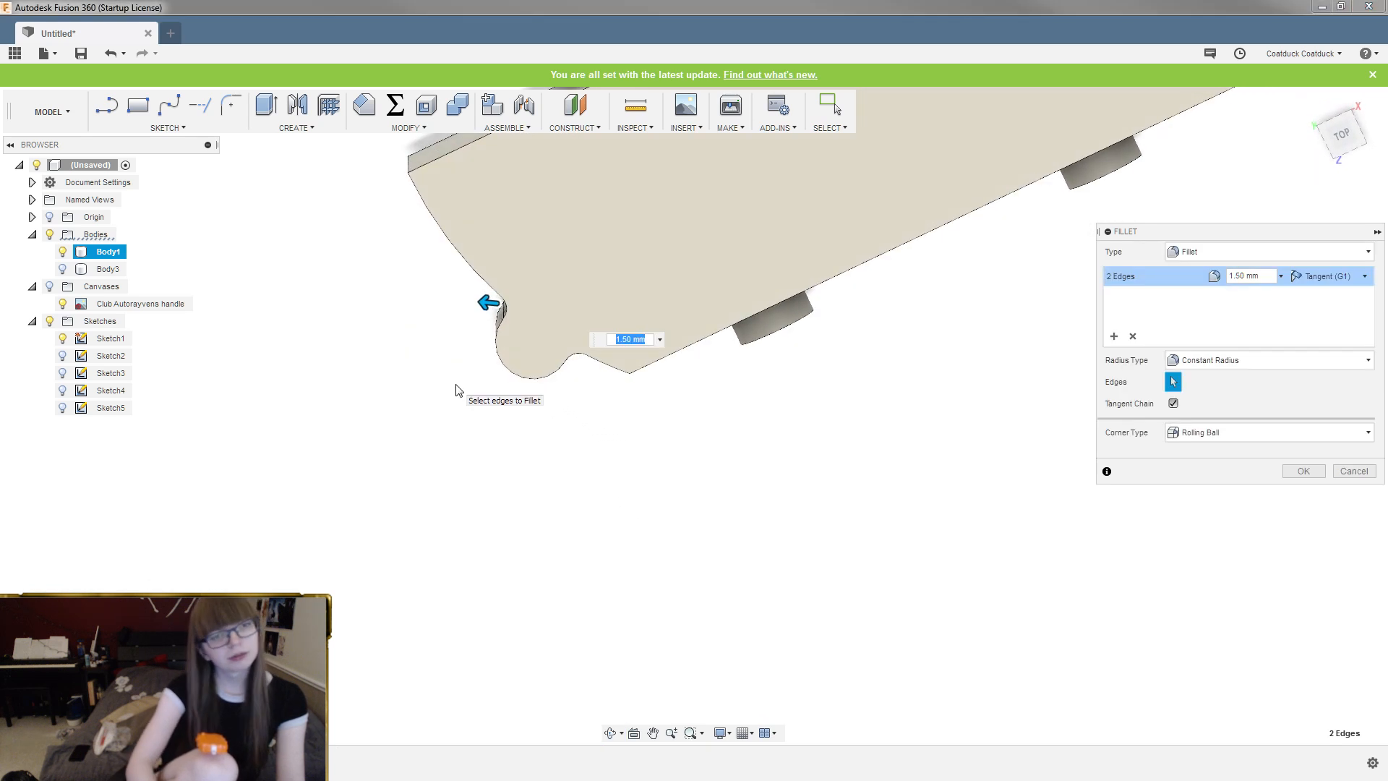
{"action": "type", "text": "2"}
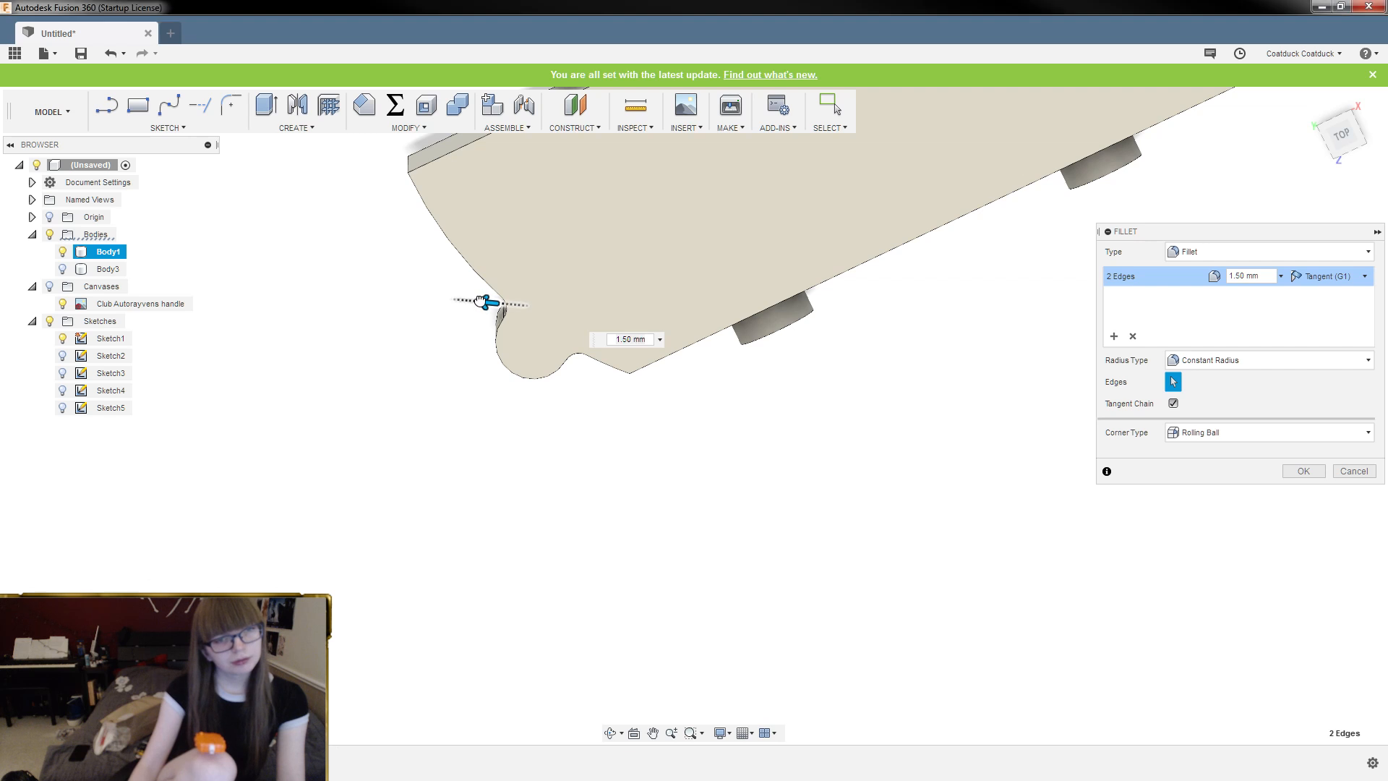
{"action": "key", "text": "Return"}
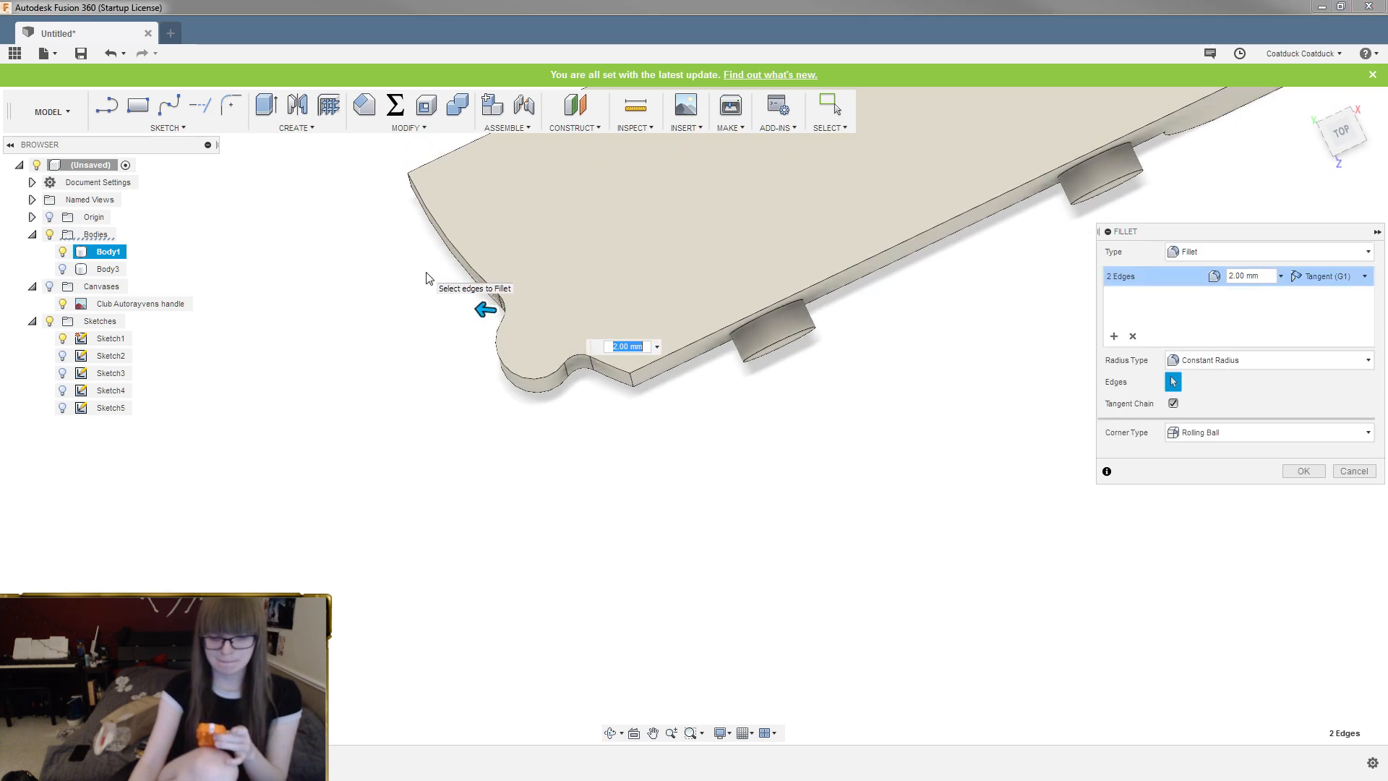
{"action": "middle_click_drag", "start_coordinate": [427, 279], "coordinate": [428, 283], "text": "shift"}
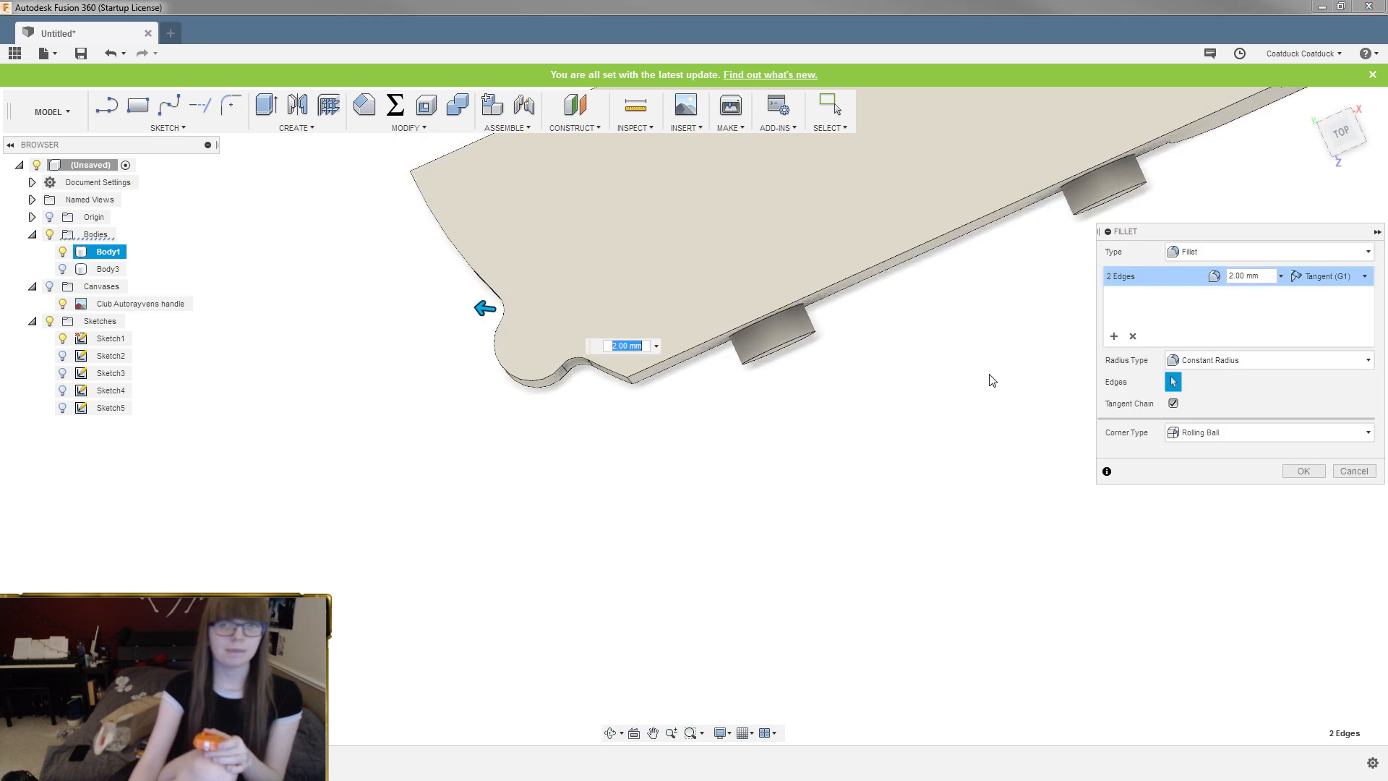
{"action": "left_click", "coordinate": [1342, 132]}
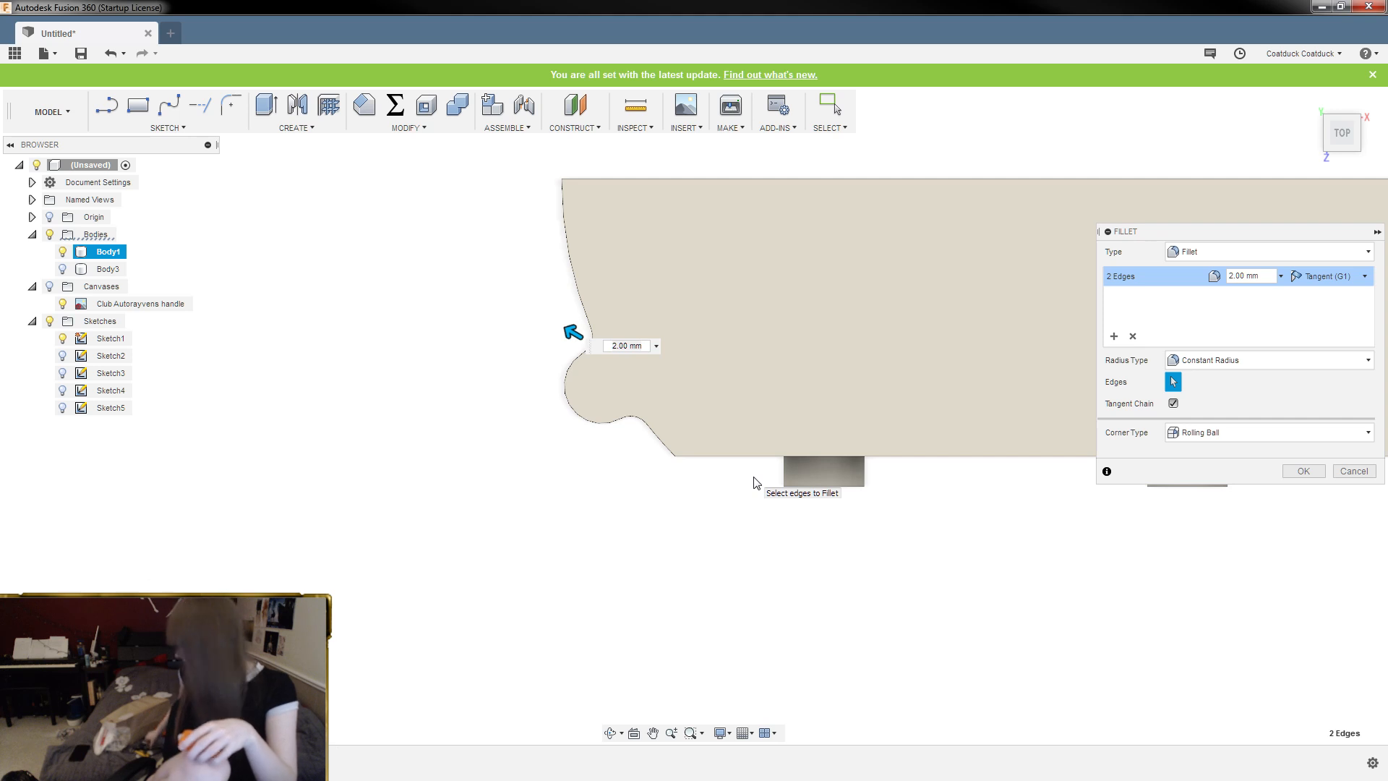
{"action": "key", "text": "Return"}
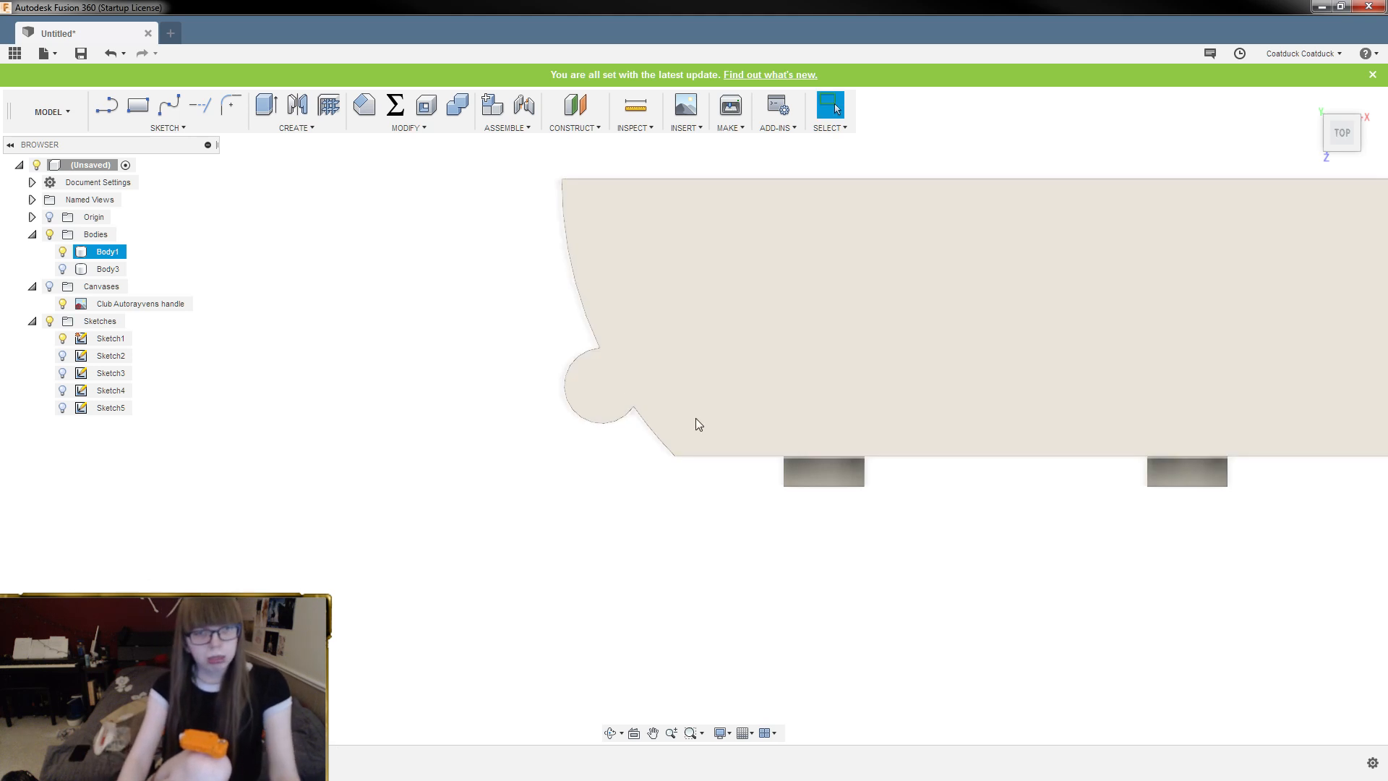
Undo the 7.5 mm circle and its arc trim in the profile sketch, and delete the short horizontal locating line
{"action": "double_click", "coordinate": [671, 450]}
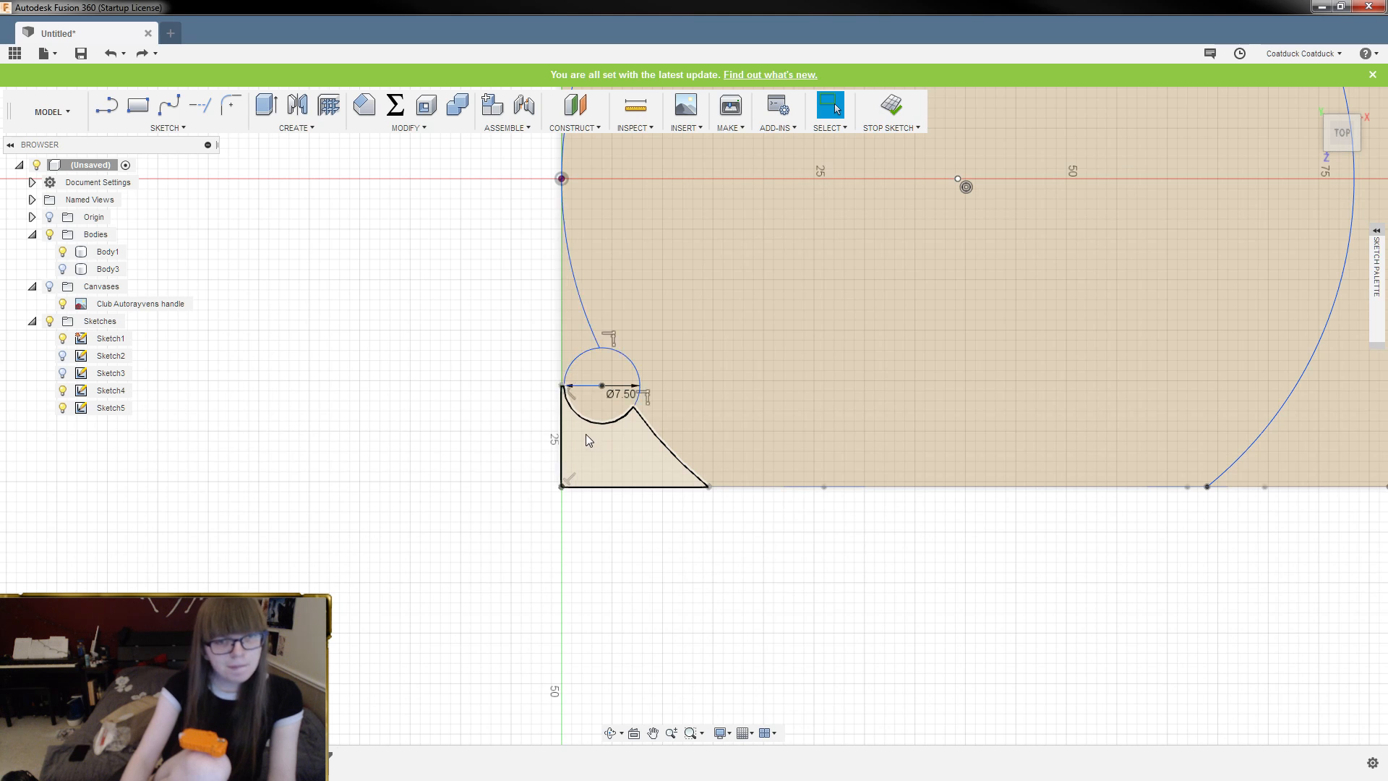
{"action": "key", "text": "ctrl+z"}
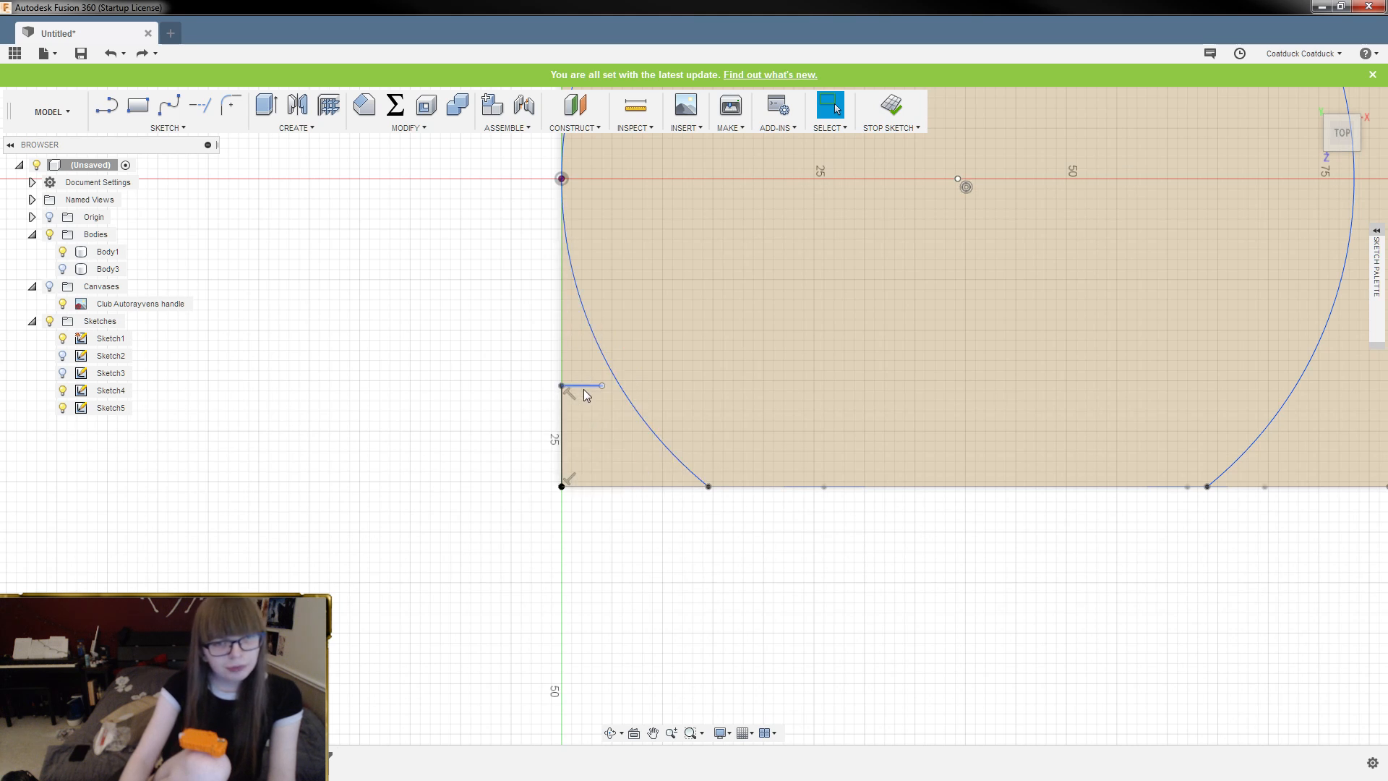
{"action": "key", "text": "Delete"}
Draw a 4.5 mm horizontal line inward from the upper endpoint of the short vertical line at the profile's corner
{"action": "key", "text": "l"}
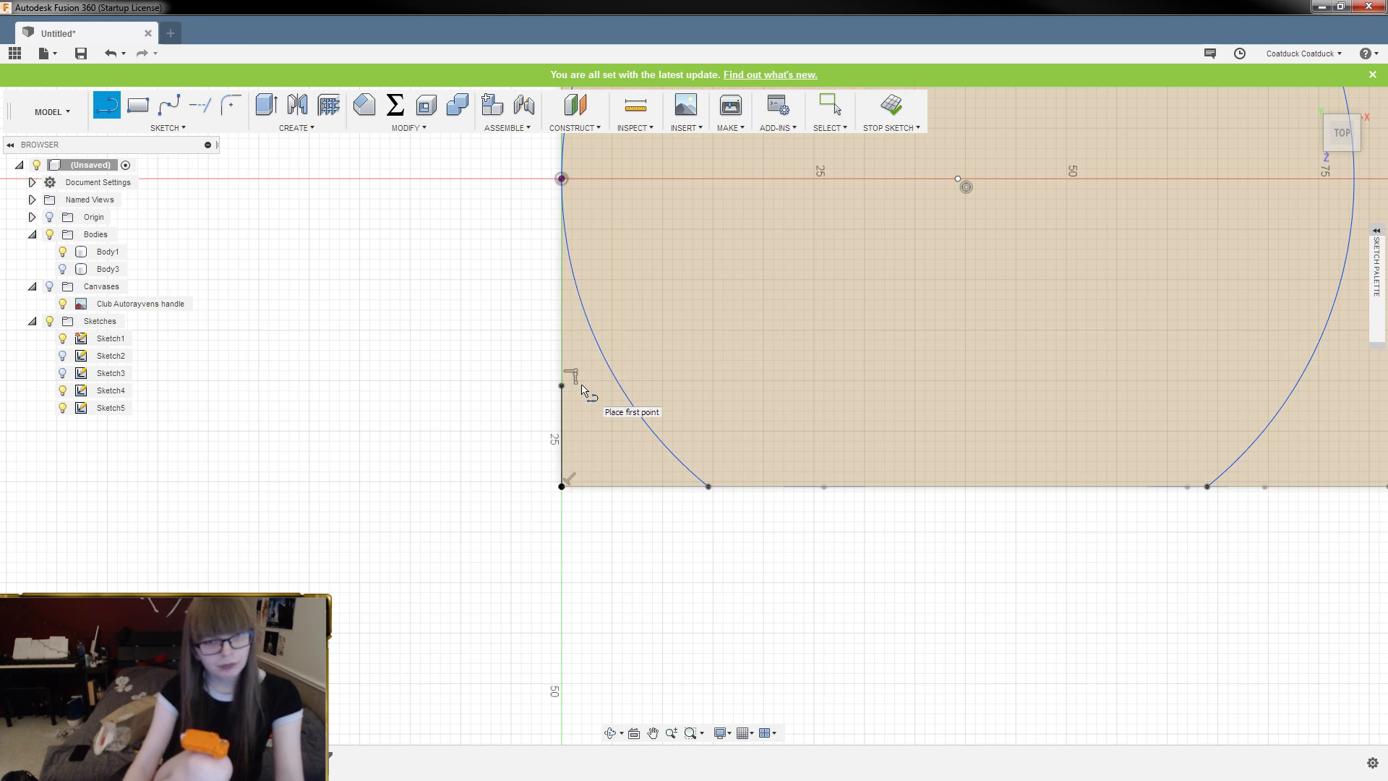
{"action": "scroll", "coordinate": [573, 383], "scroll_direction": "up", "scroll_amount": 2}
{"action": "left_click", "coordinate": [556, 388]}
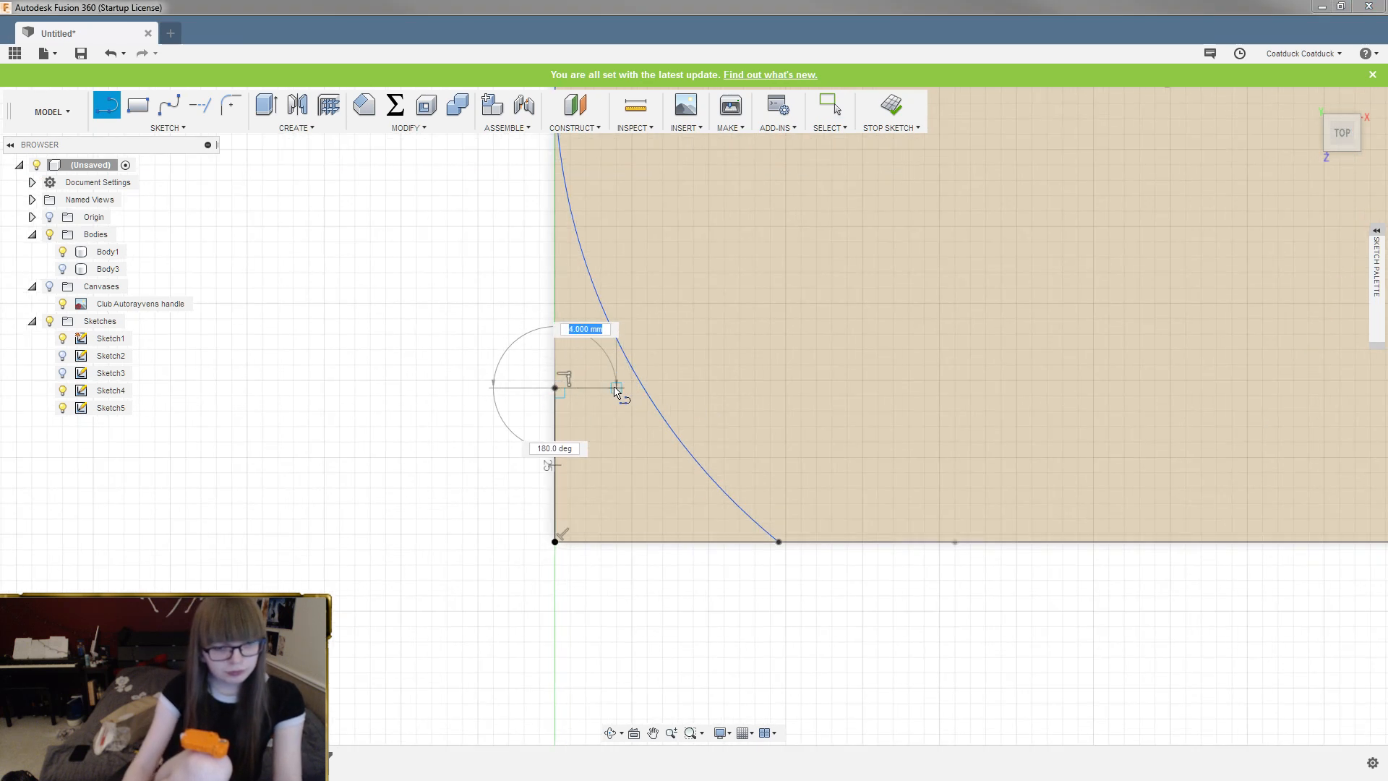
{"action": "type", "text": "4.5"}
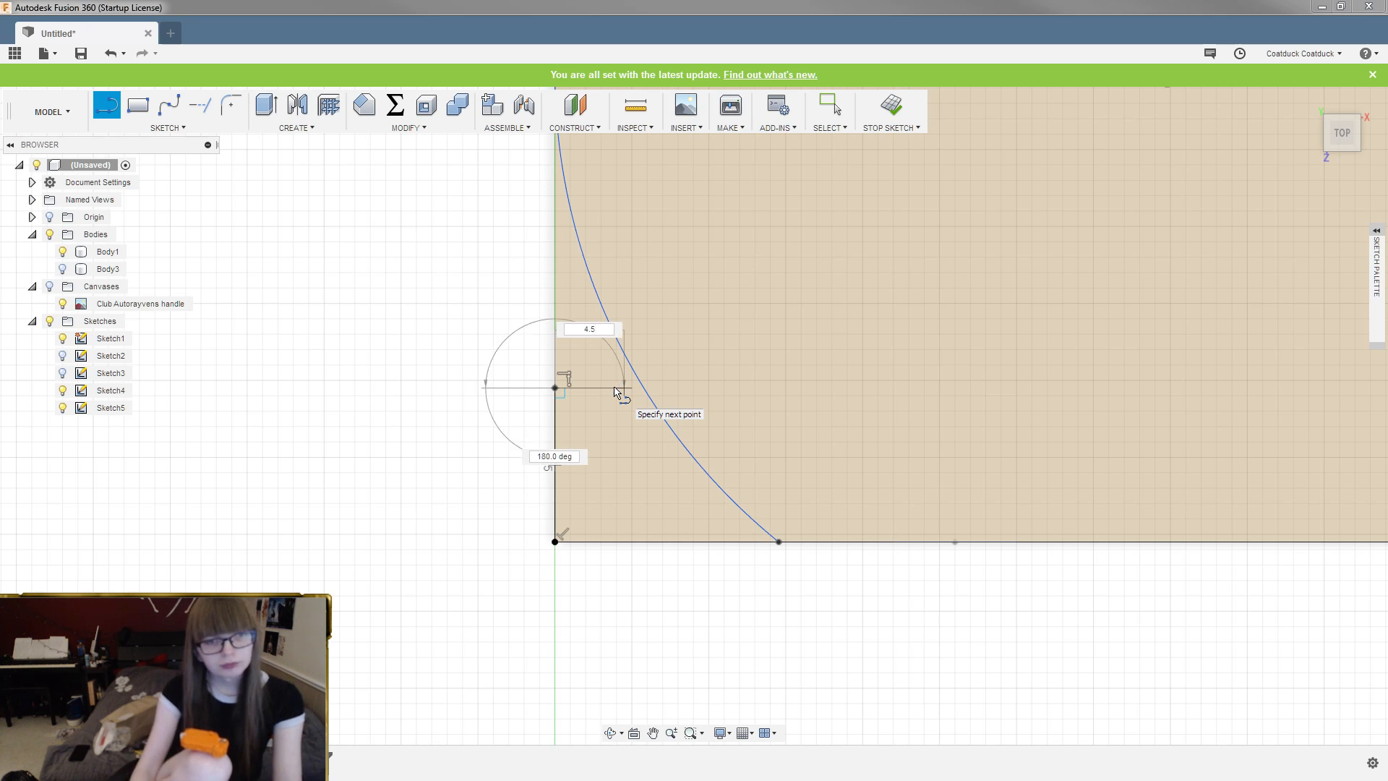
{"action": "key", "text": "Return"}
{"action": "key", "text": "Escape"}
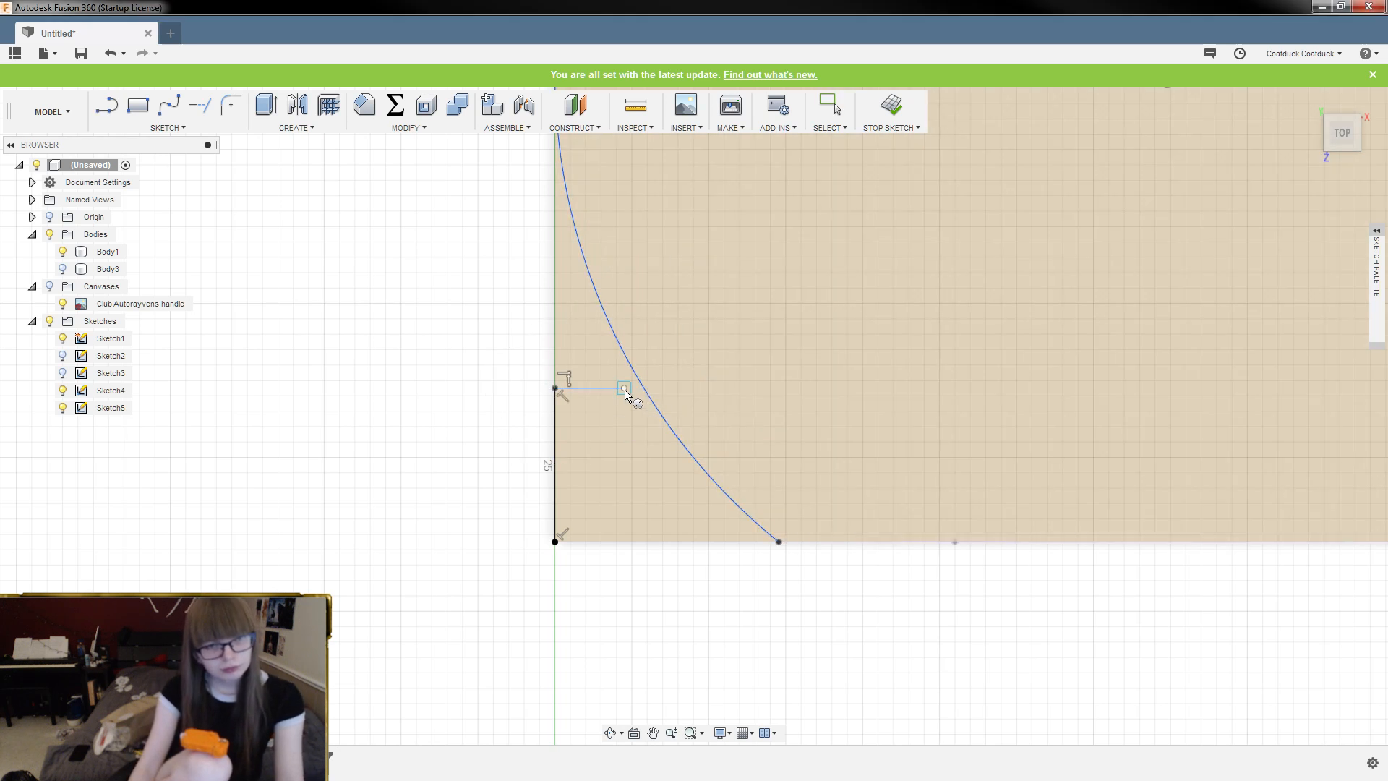
Draw a 7.5 mm diameter circle centred on the free end of the 4.5 mm line
{"action": "key", "text": "c"}
{"action": "left_click", "coordinate": [624, 388]}
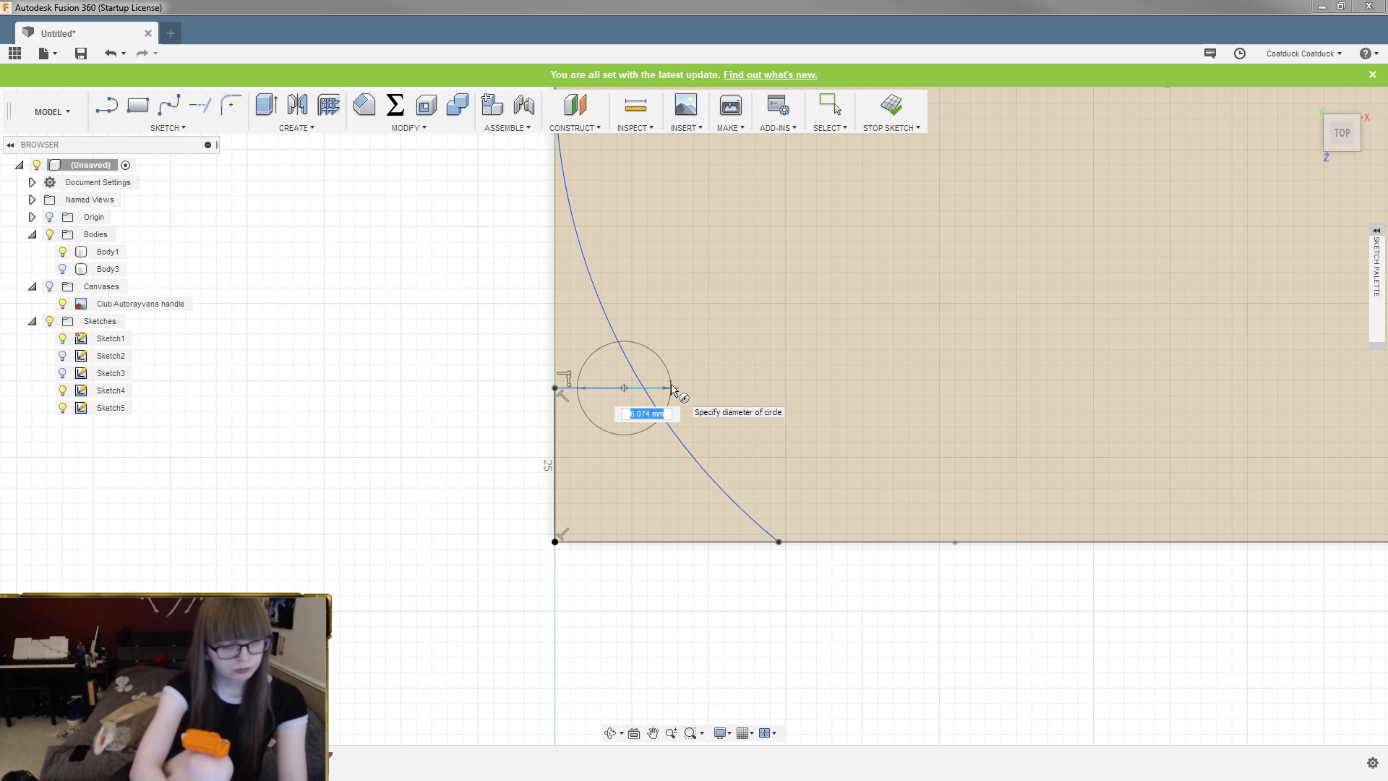
{"action": "key", "text": "Return"}
{"action": "key", "text": "Escape"}
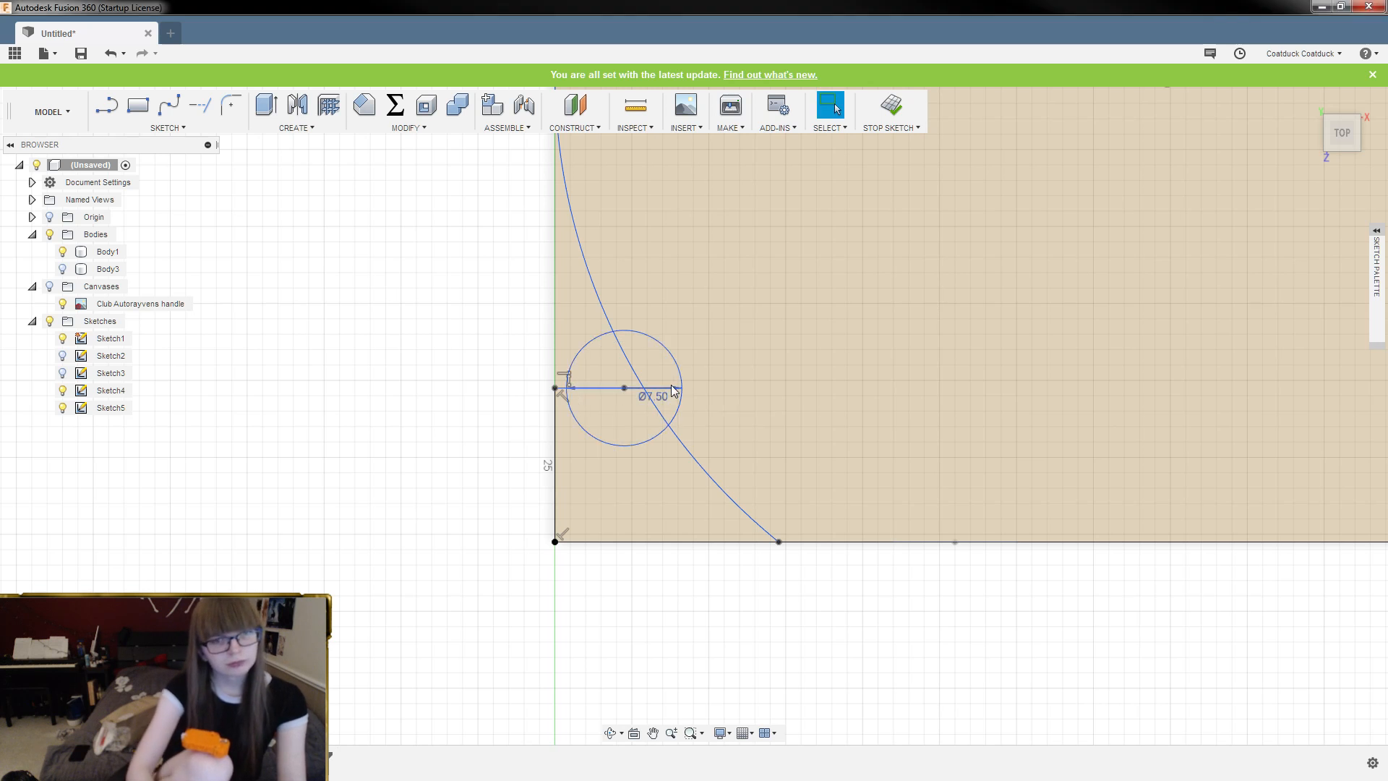
Delete the circle's guide line and trim the overlapping segments so circle and large arc form one outline, finishing the sketch
{"action": "left_click", "coordinate": [599, 391]}
{"action": "key", "text": "Delete"}
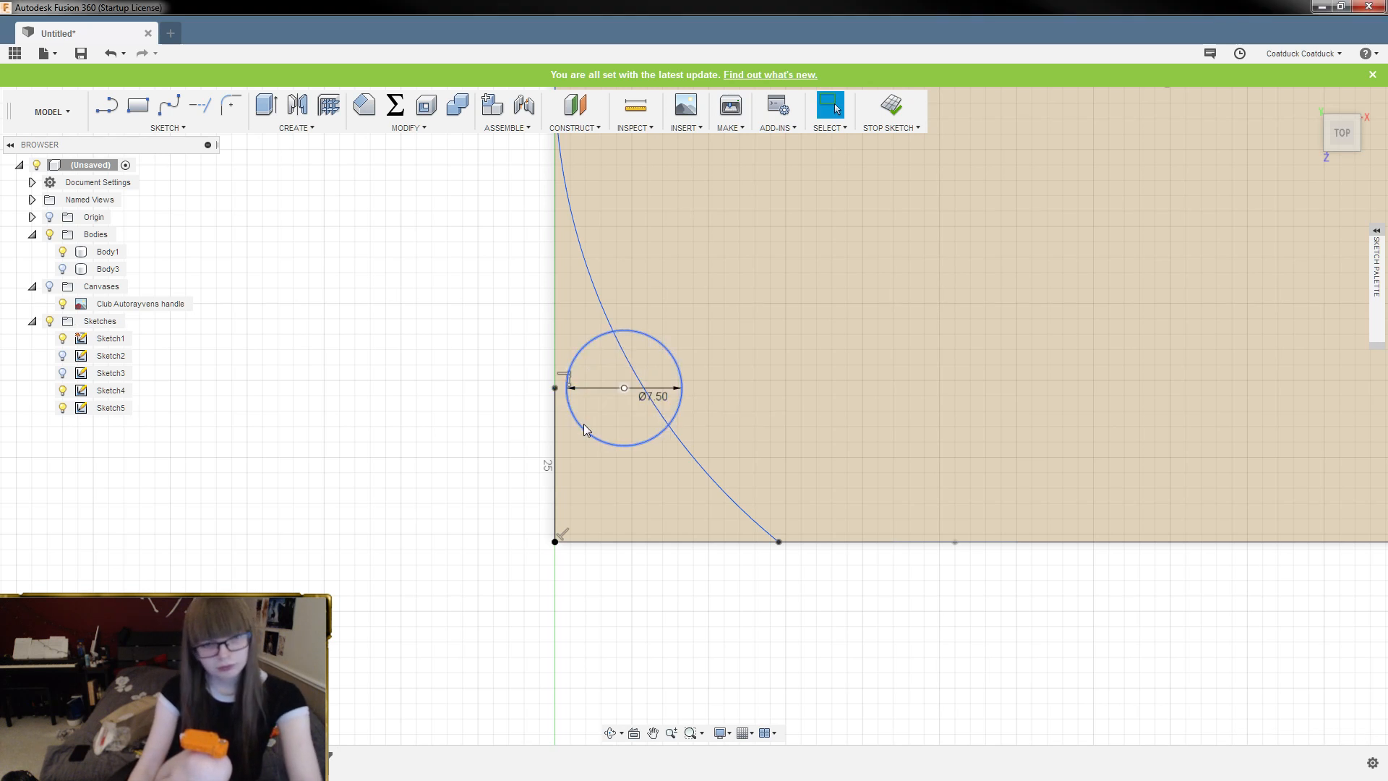
{"action": "key", "text": "t"}
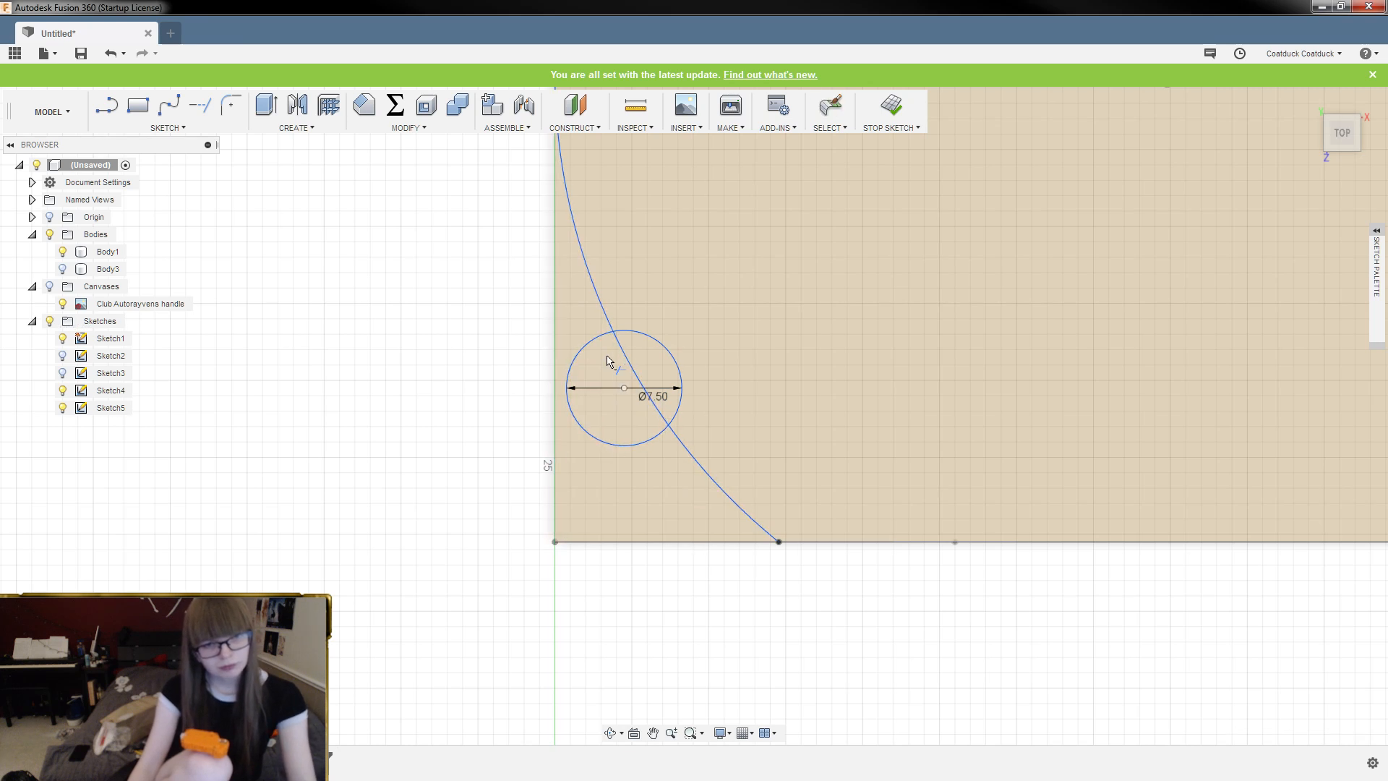
{"action": "left_click", "coordinate": [631, 363]}
{"action": "left_click", "coordinate": [667, 356]}
{"action": "key", "text": "Escape"}
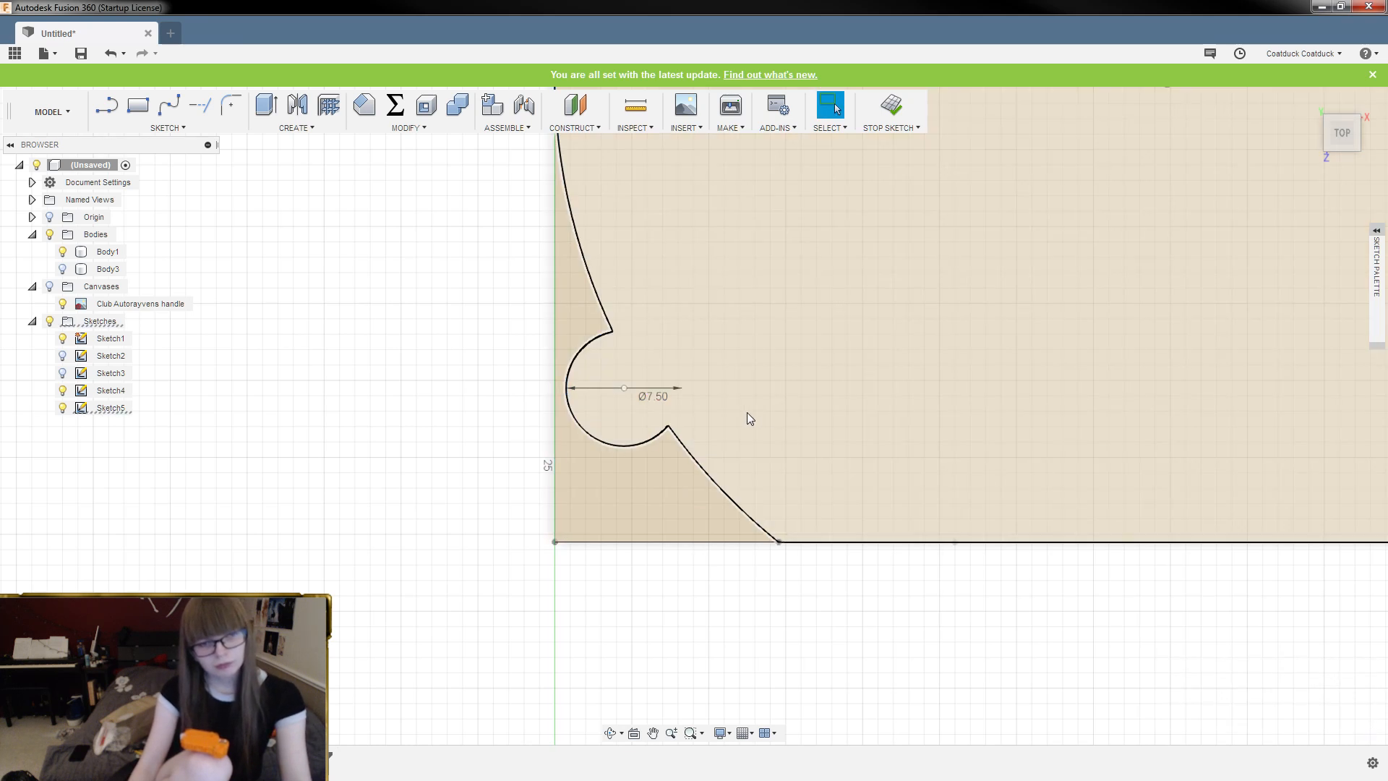
{"action": "scroll", "coordinate": [748, 412], "scroll_direction": "down", "scroll_amount": 3}
{"action": "left_click", "coordinate": [886, 123]}
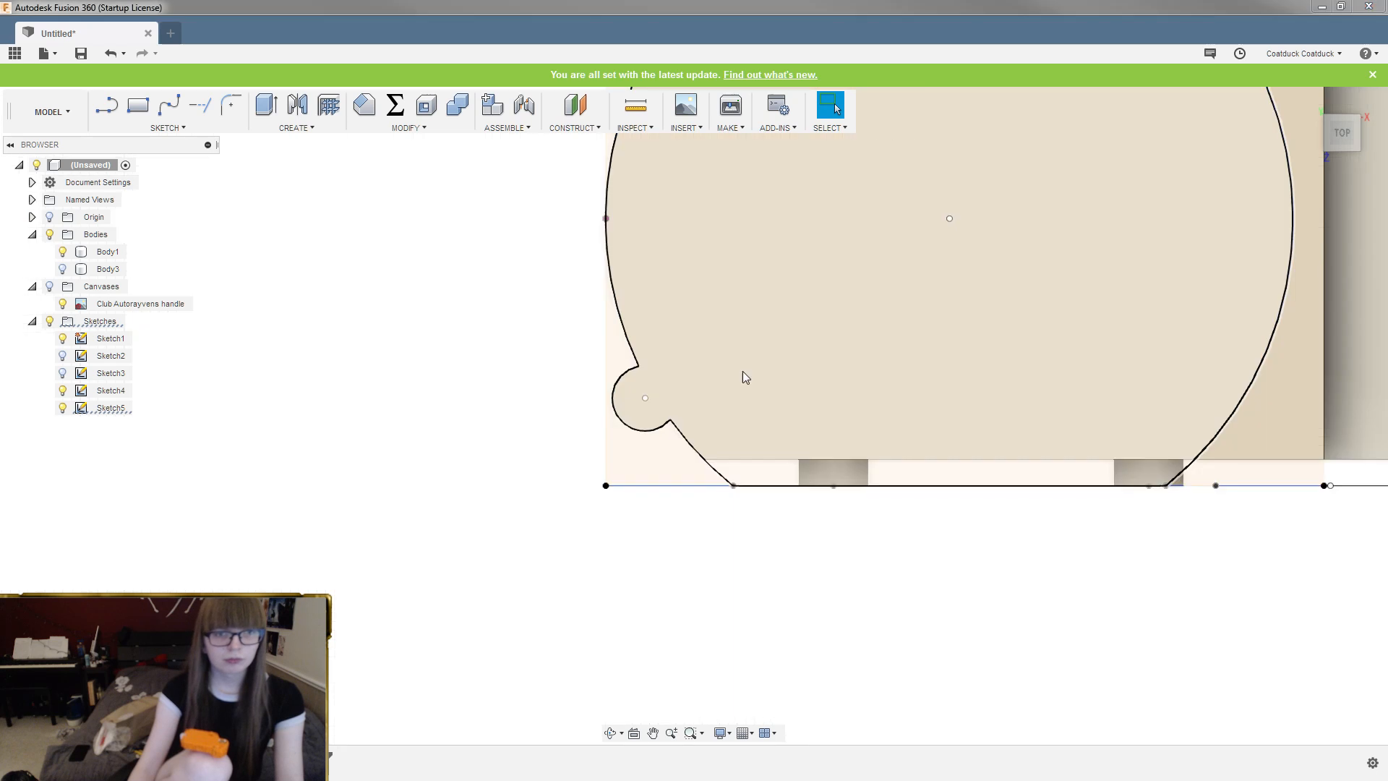
Fillet the two edges where the corner cylinder meets the body with a 1.5 mm radius
{"action": "mouse_move", "coordinate": [743, 371]}
{"action": "middle_mouse_down", "text": "shift"}
{"action": "mouse_move", "coordinate": [606, 577]}
{"action": "mouse_move", "coordinate": [581, 492]}
{"action": "mouse_move", "coordinate": [582, 407]}
{"action": "middle_mouse_up", "text": "shift"}
{"action": "left_click", "coordinate": [581, 522]}
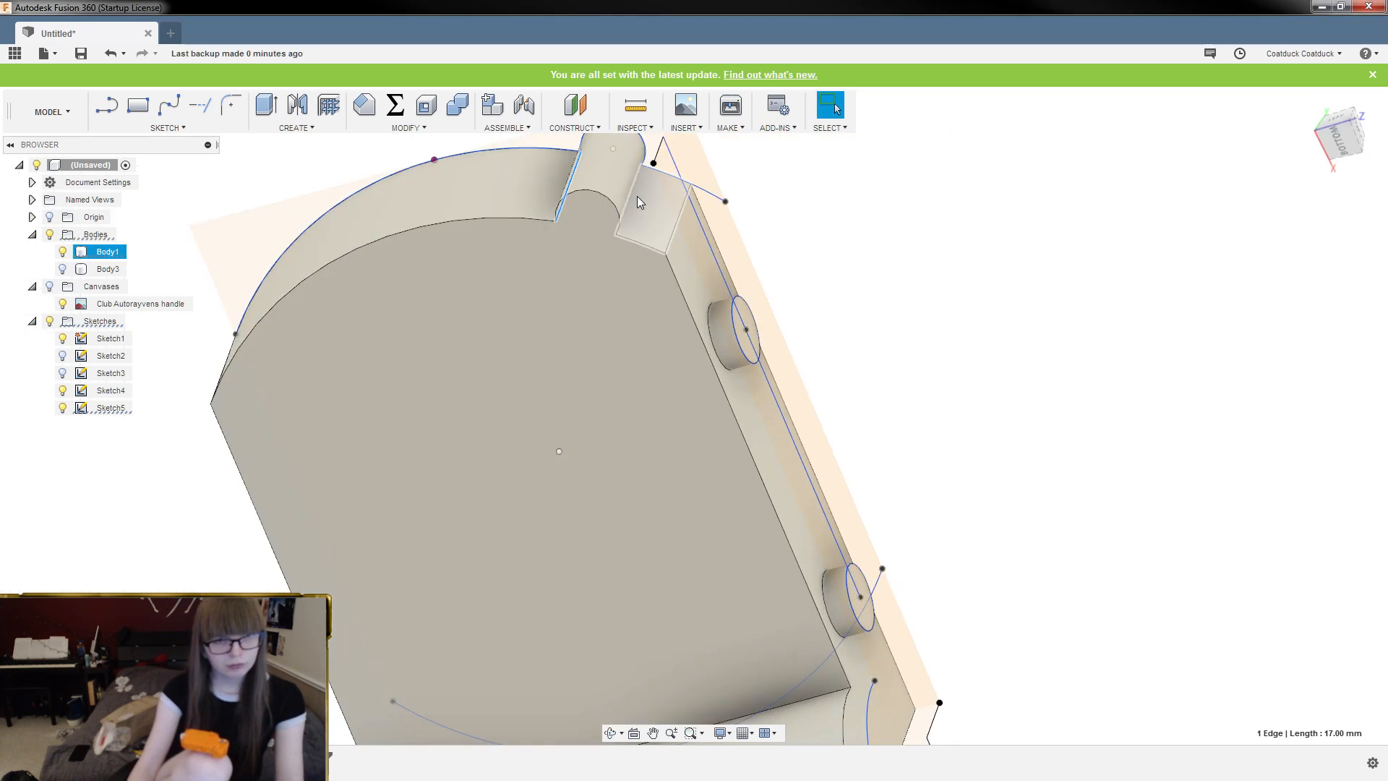
{"action": "left_click", "coordinate": [631, 202], "text": "shift"}
{"action": "middle_click_drag", "start_coordinate": [631, 202], "coordinate": [627, 340], "text": "shift"}
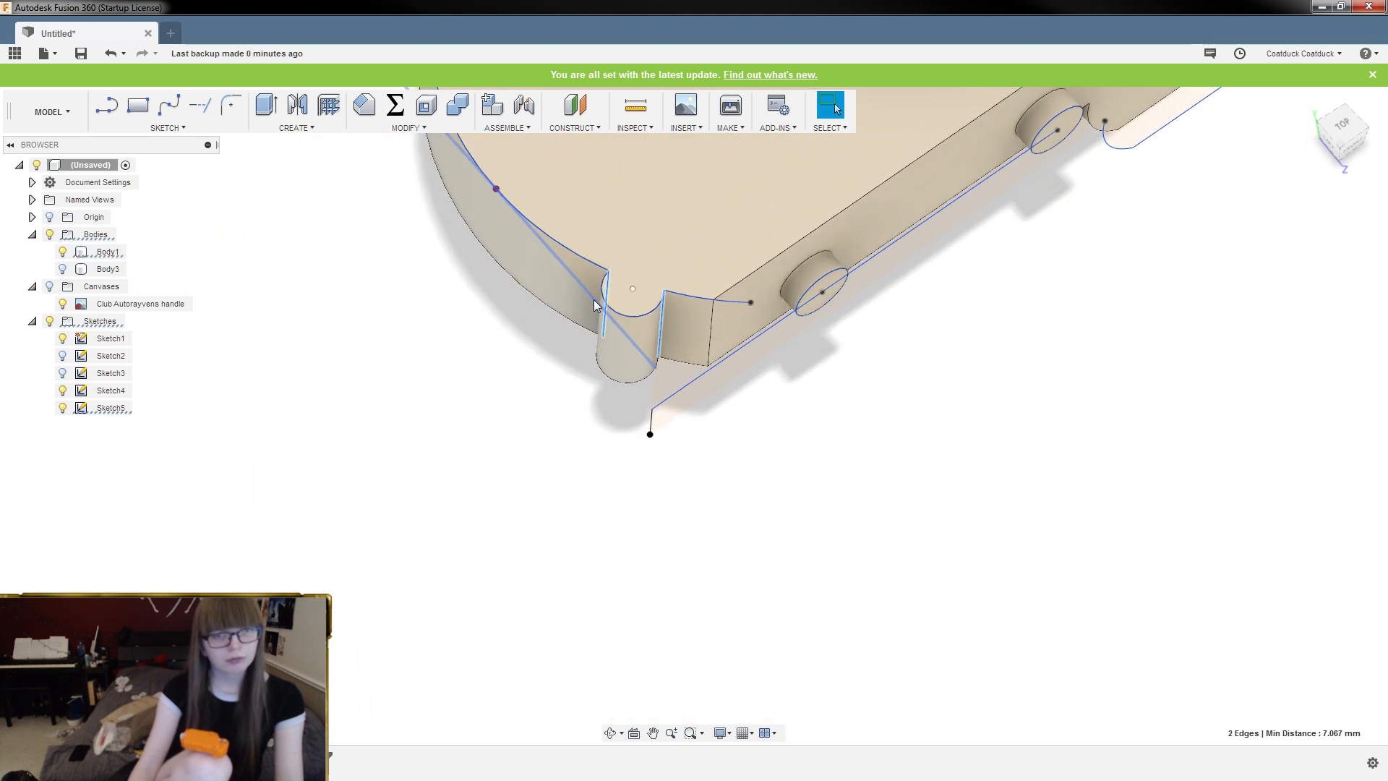
{"action": "key", "text": "f"}
{"action": "left_click_drag", "start_coordinate": [669, 337], "coordinate": [678, 345]}
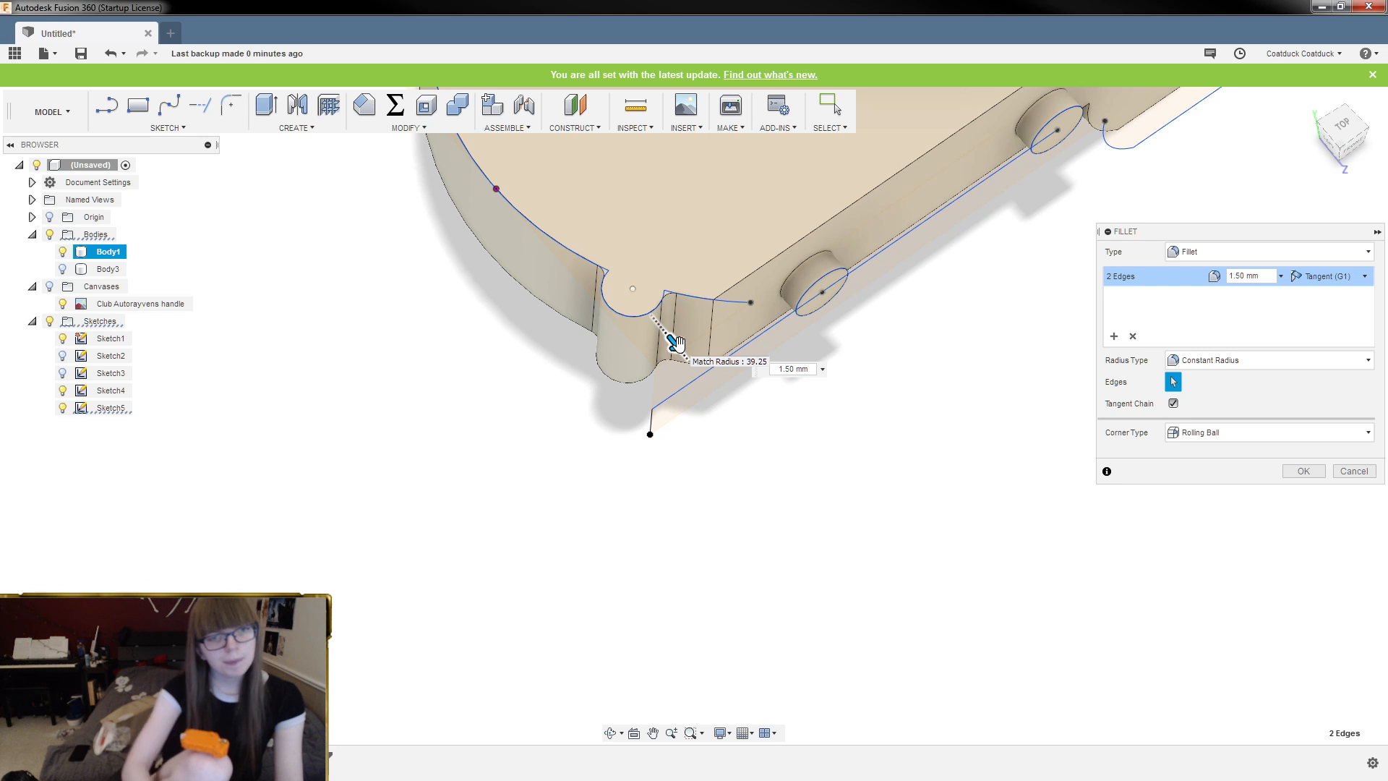
{"action": "key", "text": "Return"}
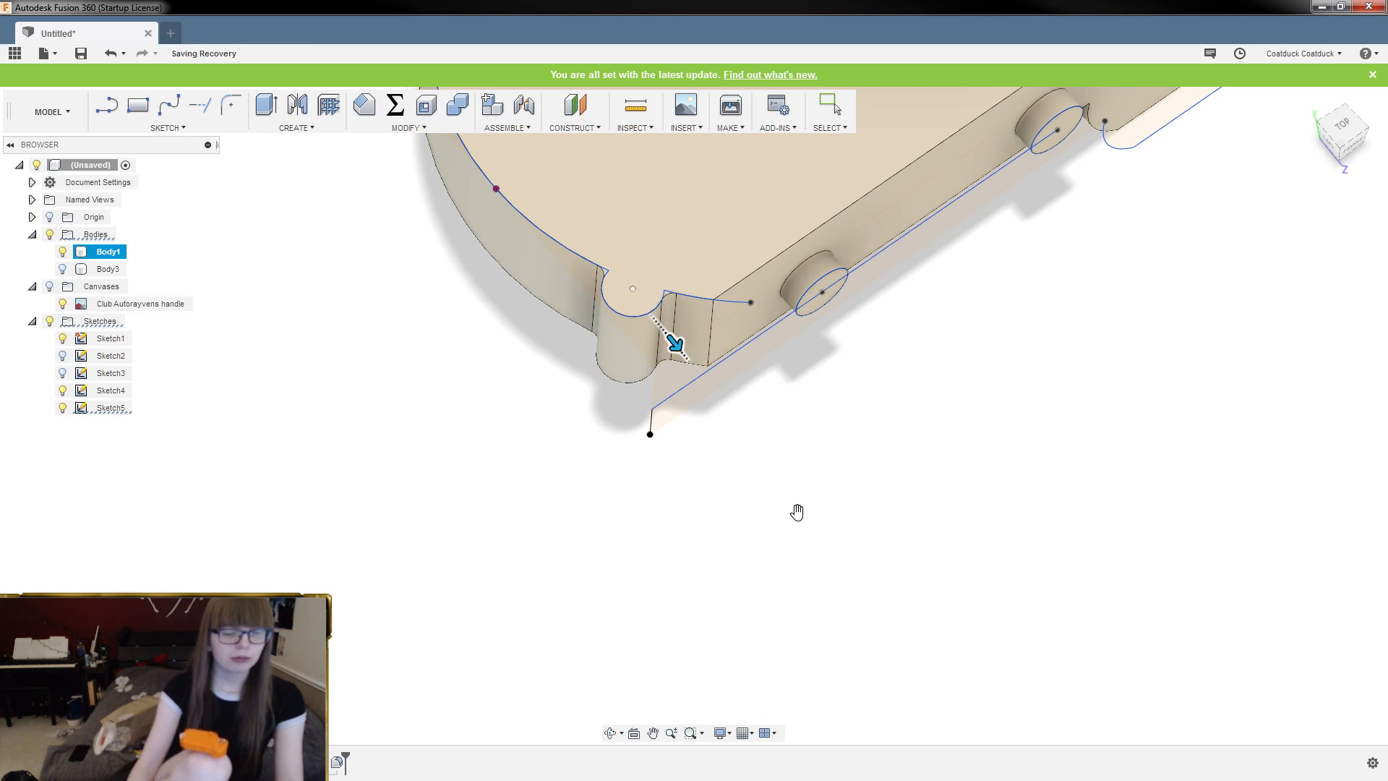
Hide Sketch4 and Sketch5 so only the solid body is displayed
{"action": "scroll", "coordinate": [798, 514], "scroll_direction": "down", "scroll_amount": 3}
{"action": "middle_click_drag", "start_coordinate": [800, 518], "coordinate": [777, 495], "text": "shift"}
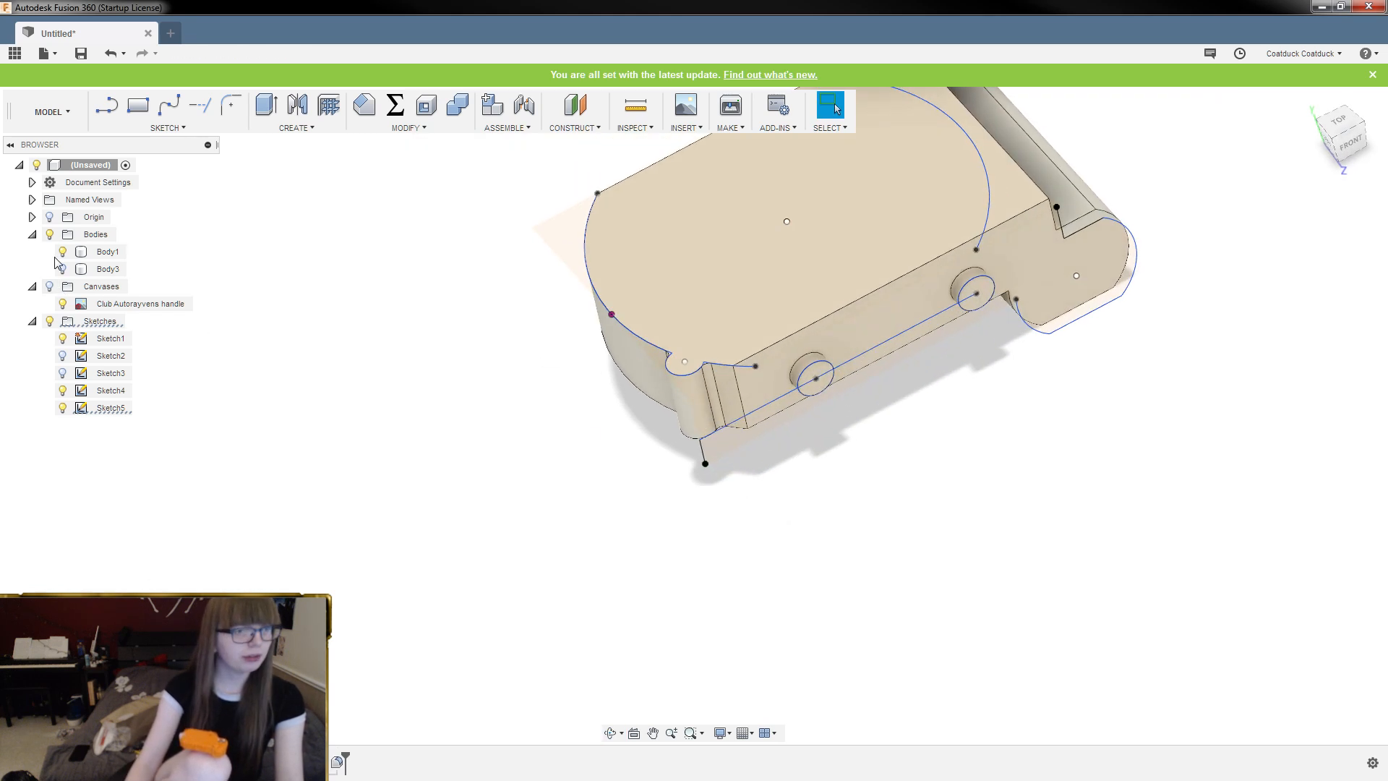
{"action": "left_click", "coordinate": [63, 391]}
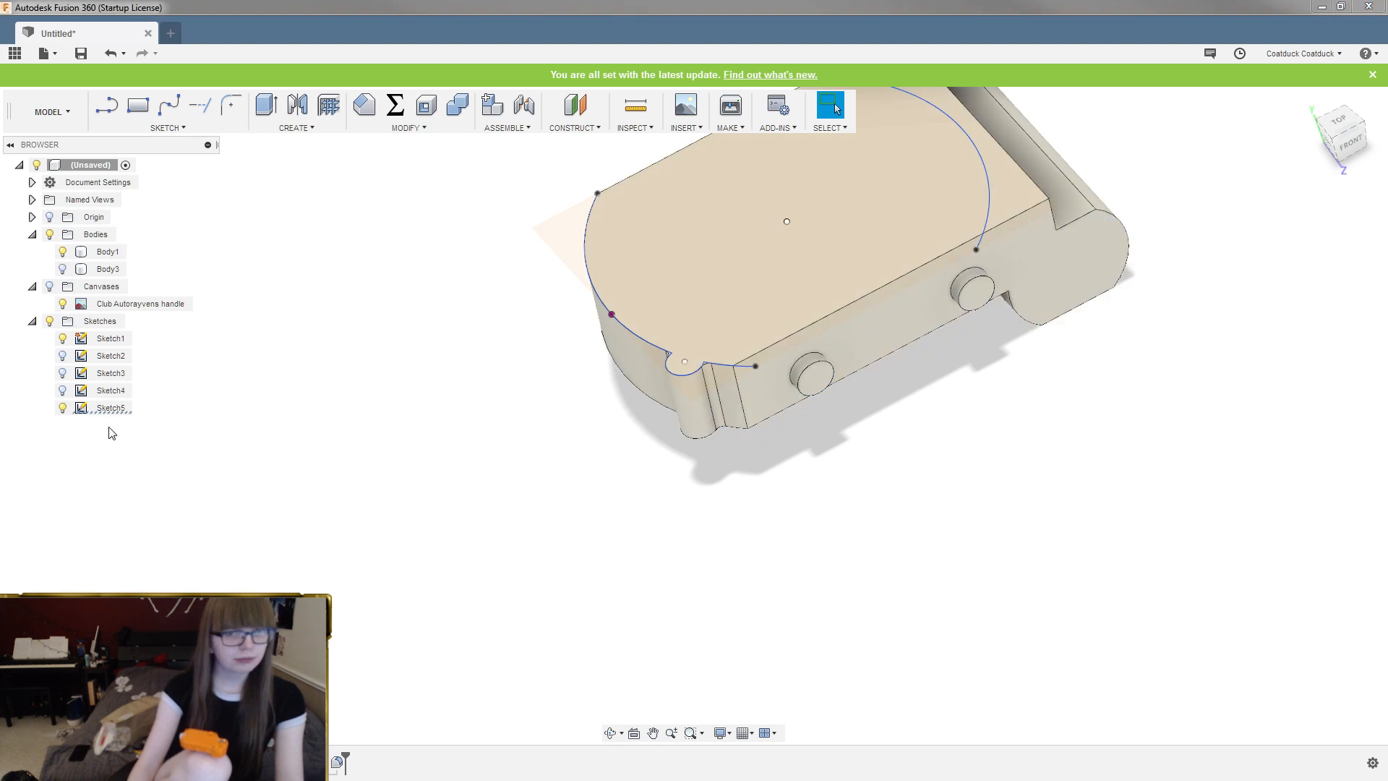
{"action": "left_click", "coordinate": [63, 408]}
{"action": "mouse_move", "coordinate": [463, 499]}
{"action": "middle_mouse_down", "text": "shift"}
{"action": "mouse_move", "coordinate": [499, 511]}
{"action": "mouse_move", "coordinate": [601, 620]}
{"action": "mouse_move", "coordinate": [663, 551]}
{"action": "mouse_move", "coordinate": [629, 502]}
{"action": "mouse_move", "coordinate": [576, 571]}
{"action": "mouse_move", "coordinate": [583, 605]}
{"action": "middle_mouse_up", "text": "shift"}
Delete Mirror1 and the feature next to it in the timeline, accepting the deletion despite dependent features
{"action": "left_click", "coordinate": [302, 762]}
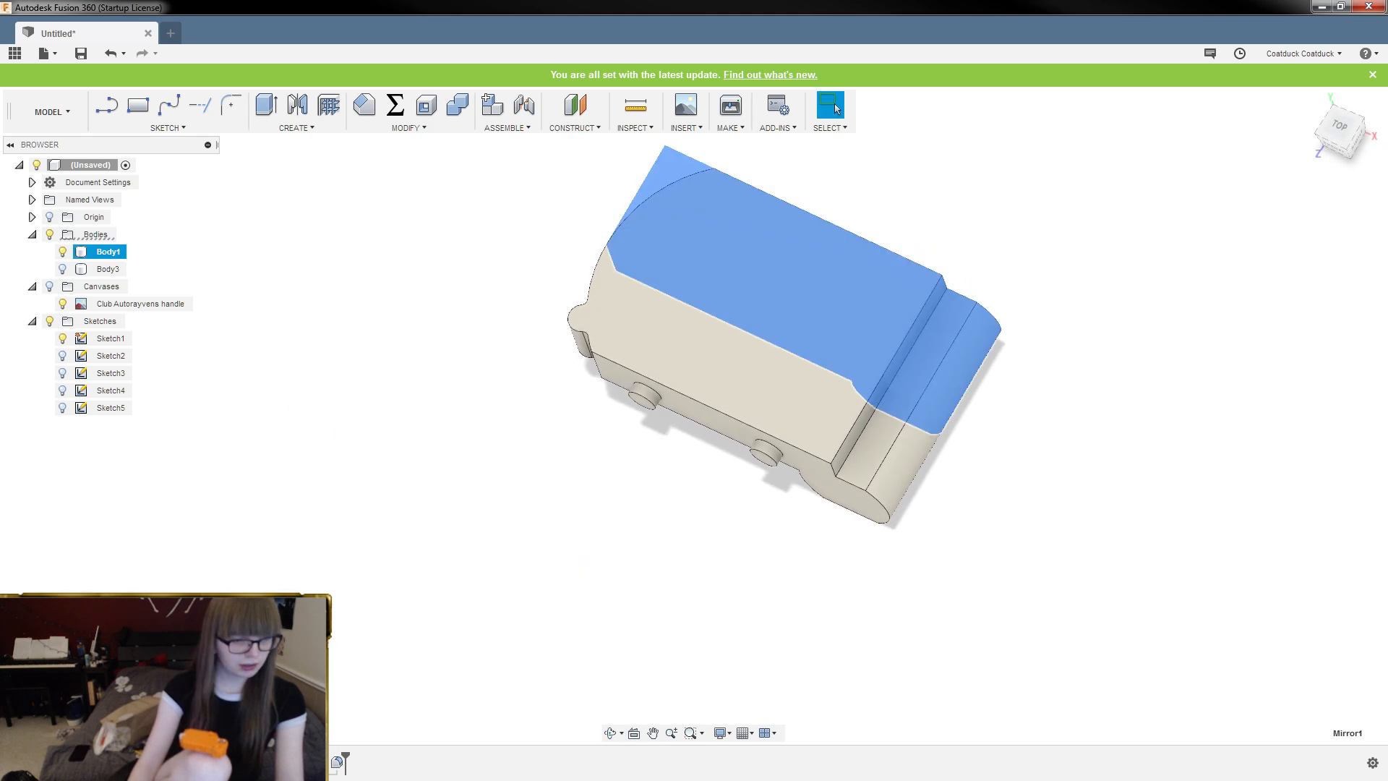
{"action": "left_click", "coordinate": [320, 762], "text": "ctrl"}
{"action": "key", "text": "Delete"}
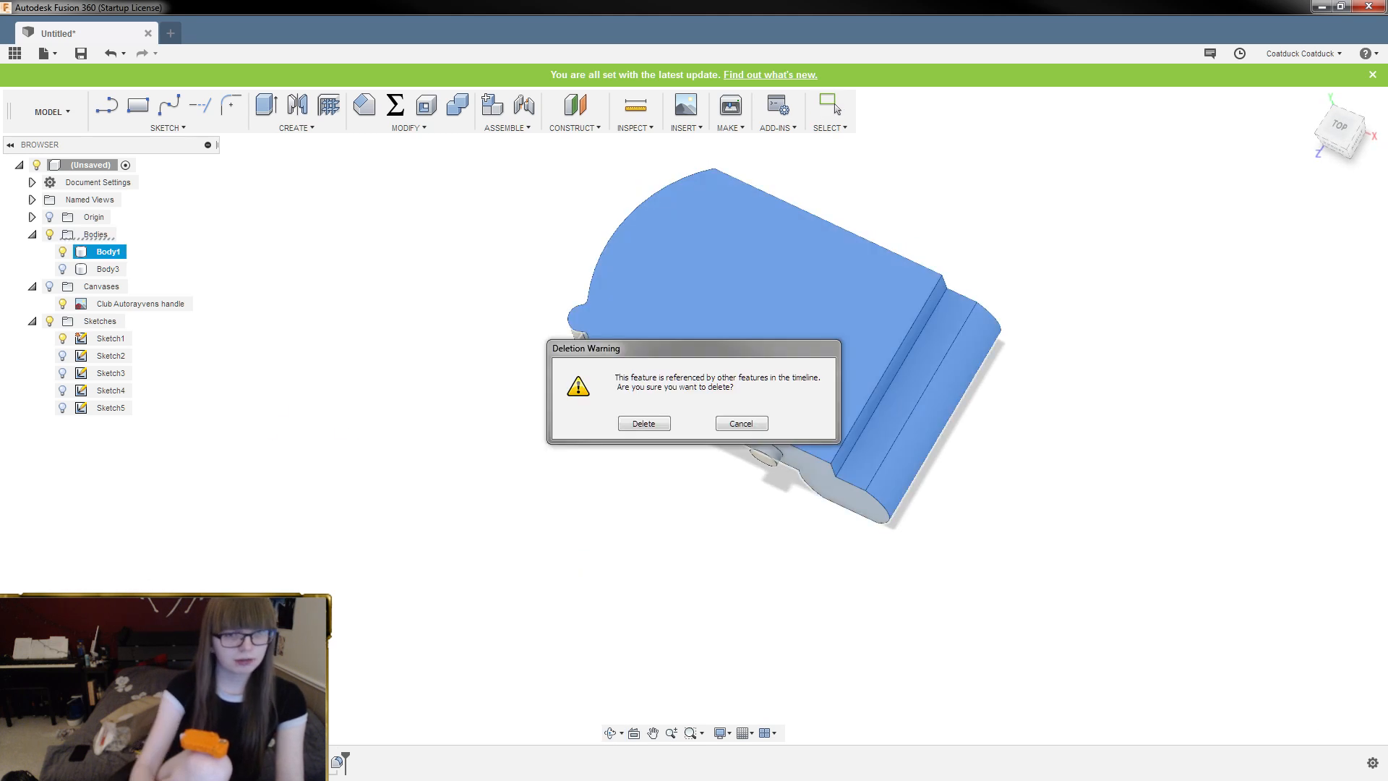
{"action": "left_click", "coordinate": [643, 425]}
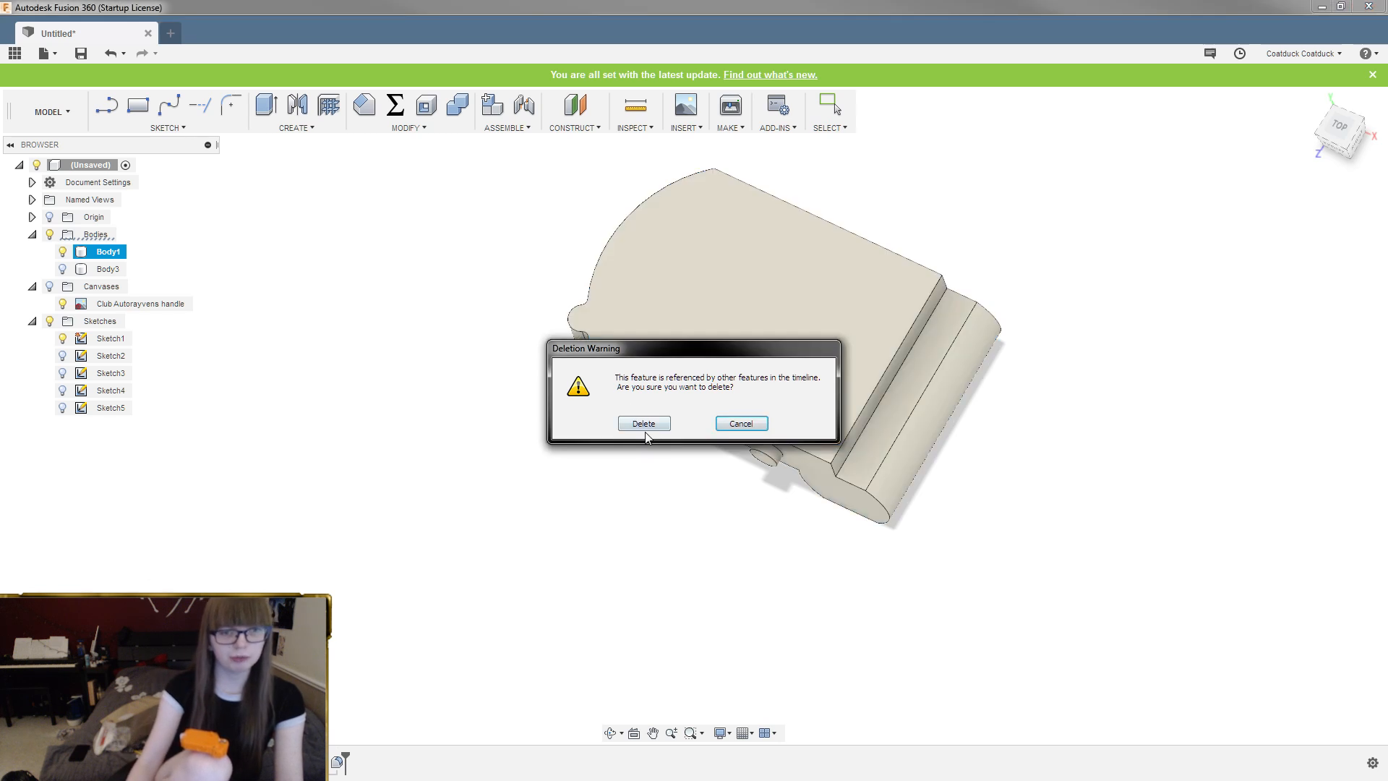
Fillet the two edges where the corner cylinder meets the remaining half of the body with a 1.5 mm radius
{"action": "middle_click_drag", "start_coordinate": [548, 402], "coordinate": [631, 366], "text": "shift"}
{"action": "scroll", "coordinate": [631, 367], "scroll_direction": "up", "scroll_amount": 3}
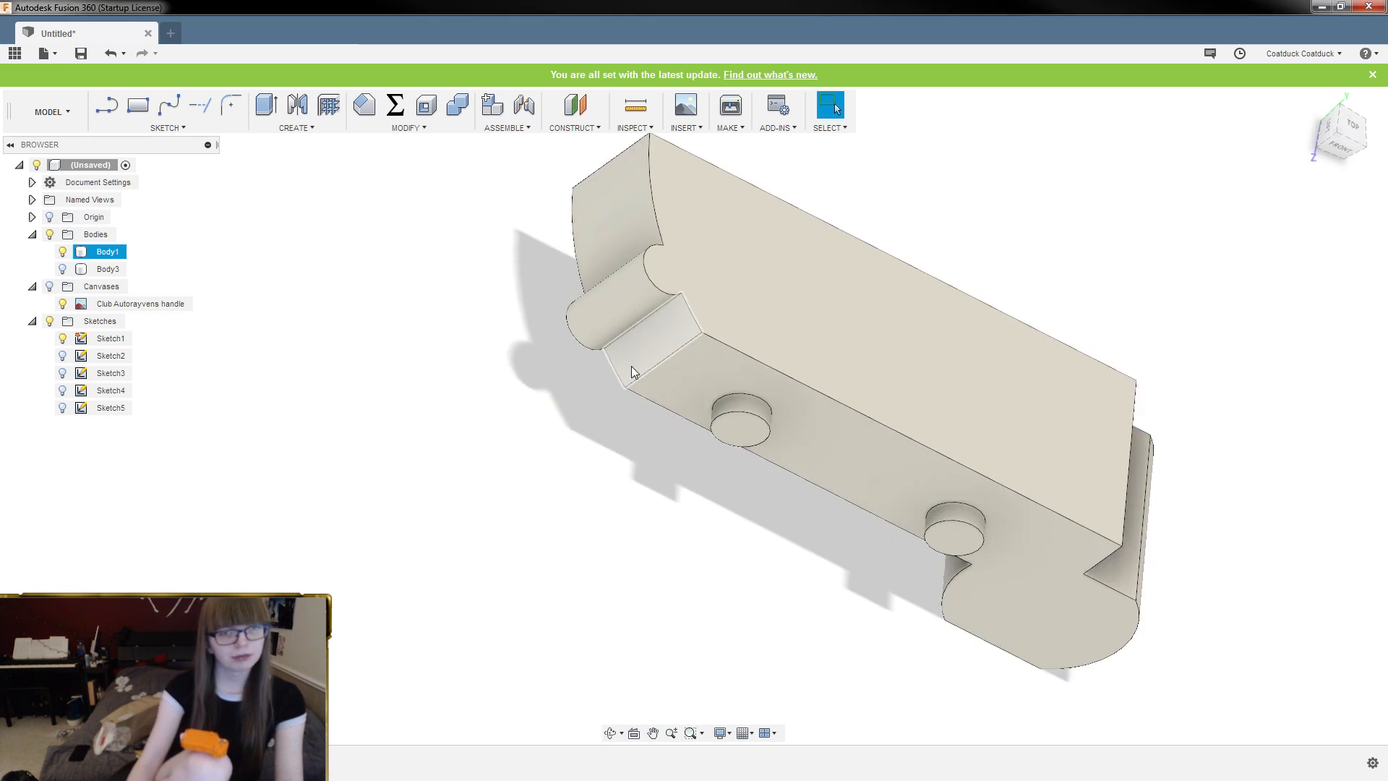
{"action": "left_click", "coordinate": [643, 319]}
{"action": "middle_click_drag", "start_coordinate": [524, 214], "coordinate": [637, 448], "text": "shift"}
{"action": "left_click", "coordinate": [725, 541], "text": "ctrl"}
{"action": "middle_click_drag", "start_coordinate": [724, 540], "coordinate": [561, 506], "text": "shift"}
{"action": "key", "text": "f"}
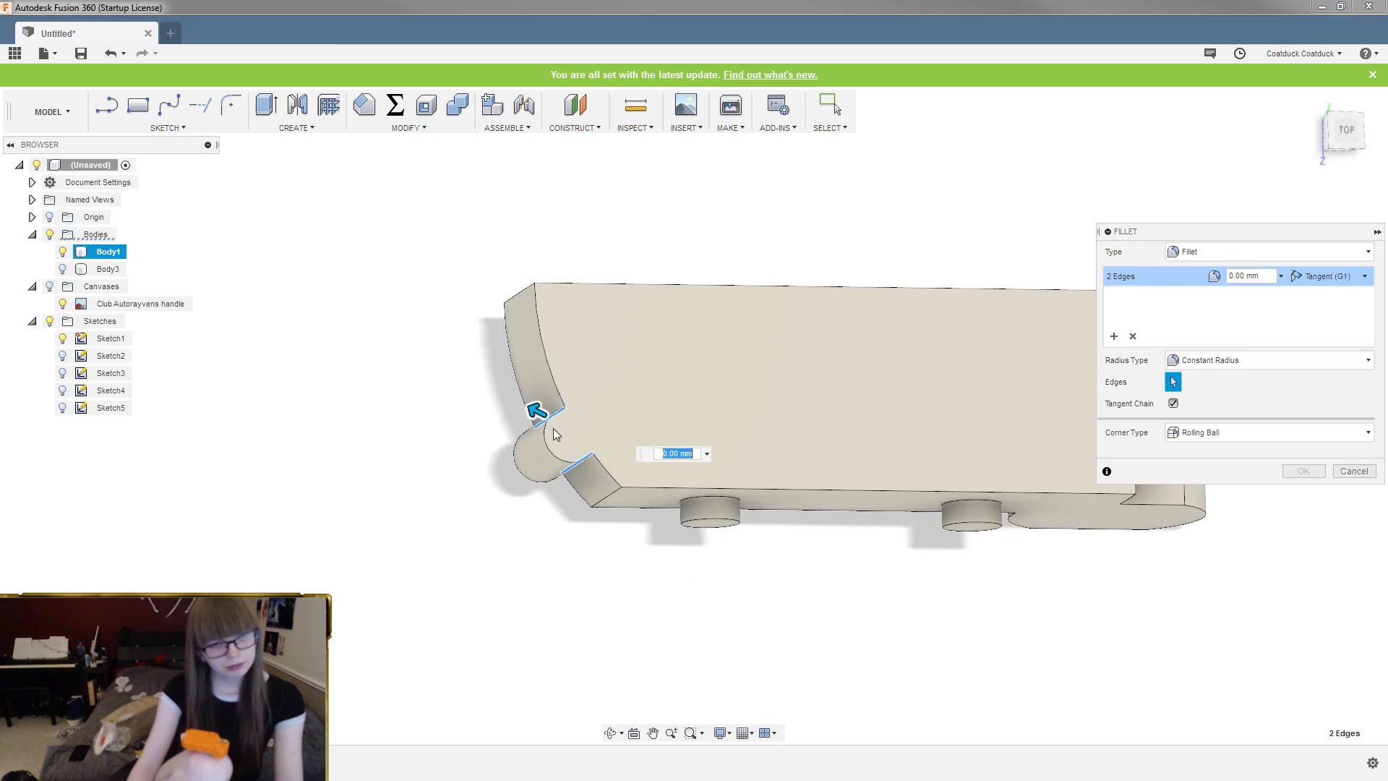
{"action": "type", "text": "2"}
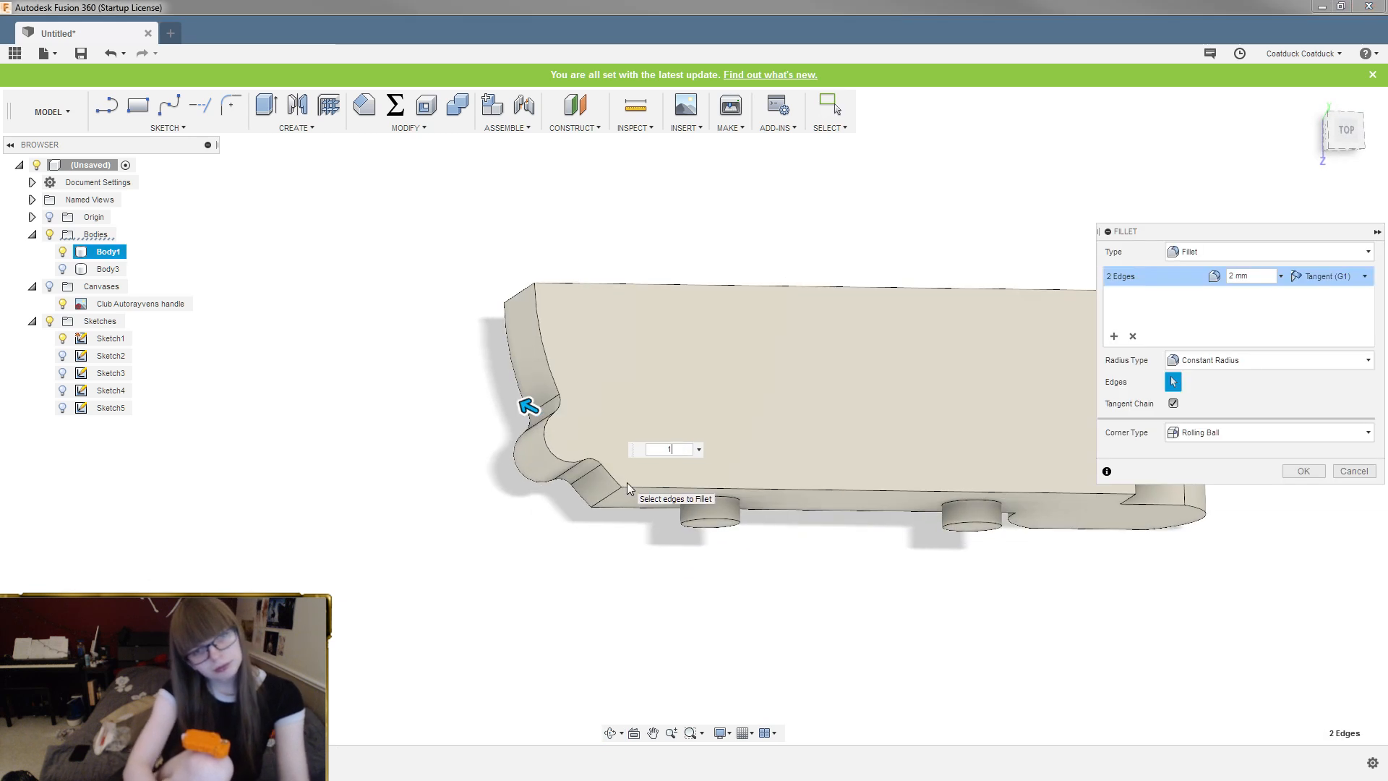
{"action": "key", "text": "BackSpace"}
{"action": "type", "text": "1.5"}
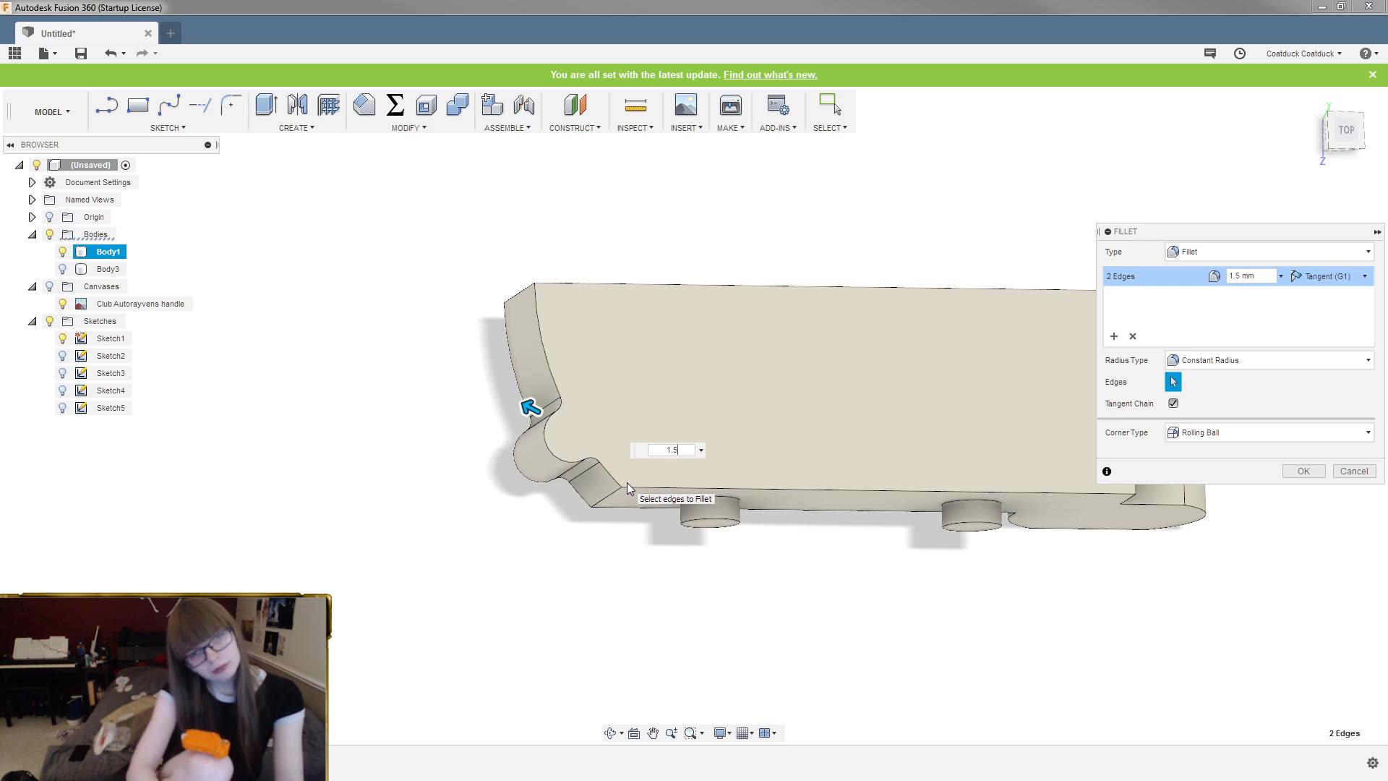
{"action": "key", "text": "Return"}
{"action": "middle_click_drag", "start_coordinate": [532, 552], "coordinate": [477, 455], "text": "shift"}
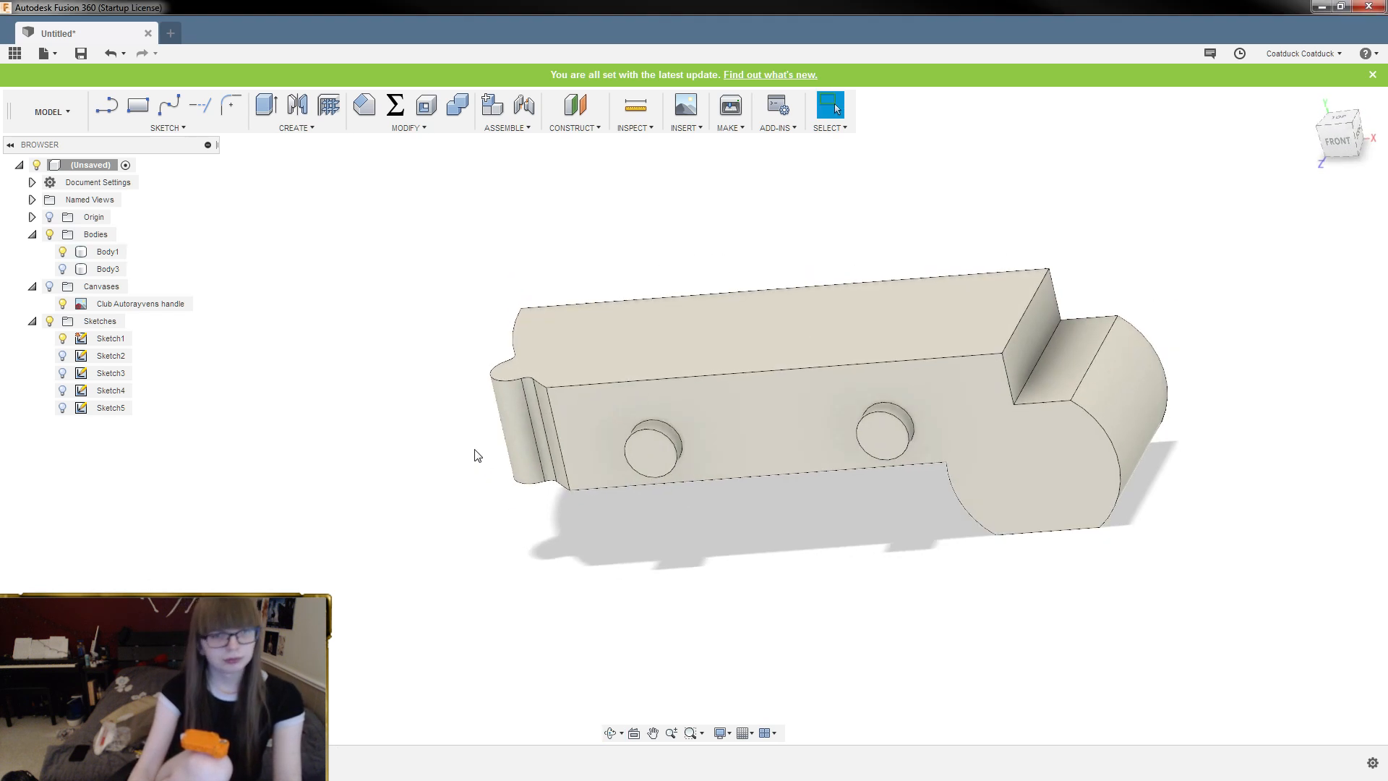
{"action": "scroll", "coordinate": [627, 376], "scroll_direction": "up", "scroll_amount": 1}
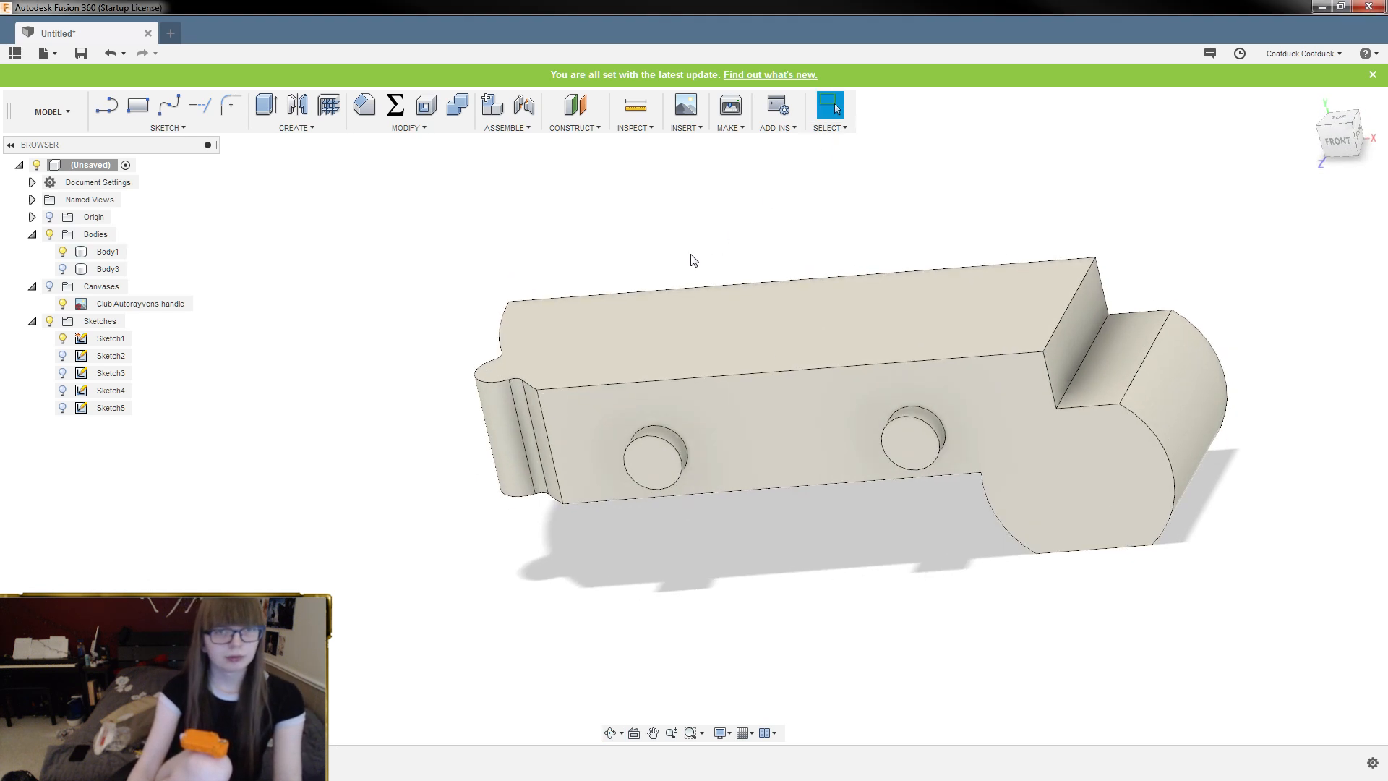
Mirror Body1 across its large flat side face opposite the two round pegs
{"action": "left_click", "coordinate": [297, 107]}
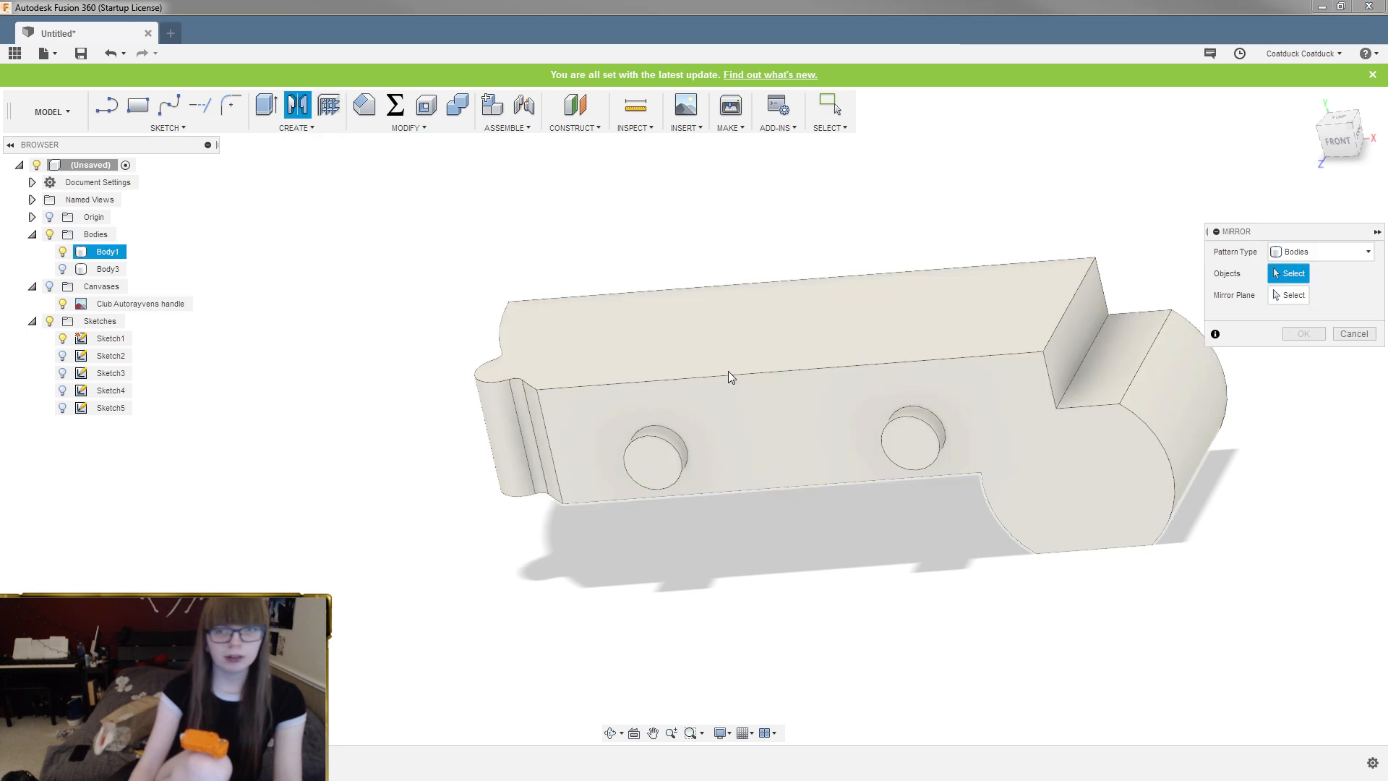
{"action": "left_click", "coordinate": [729, 376]}
{"action": "middle_click_drag", "start_coordinate": [729, 376], "coordinate": [1110, 249], "text": "shift"}
{"action": "left_click", "coordinate": [1286, 296]}
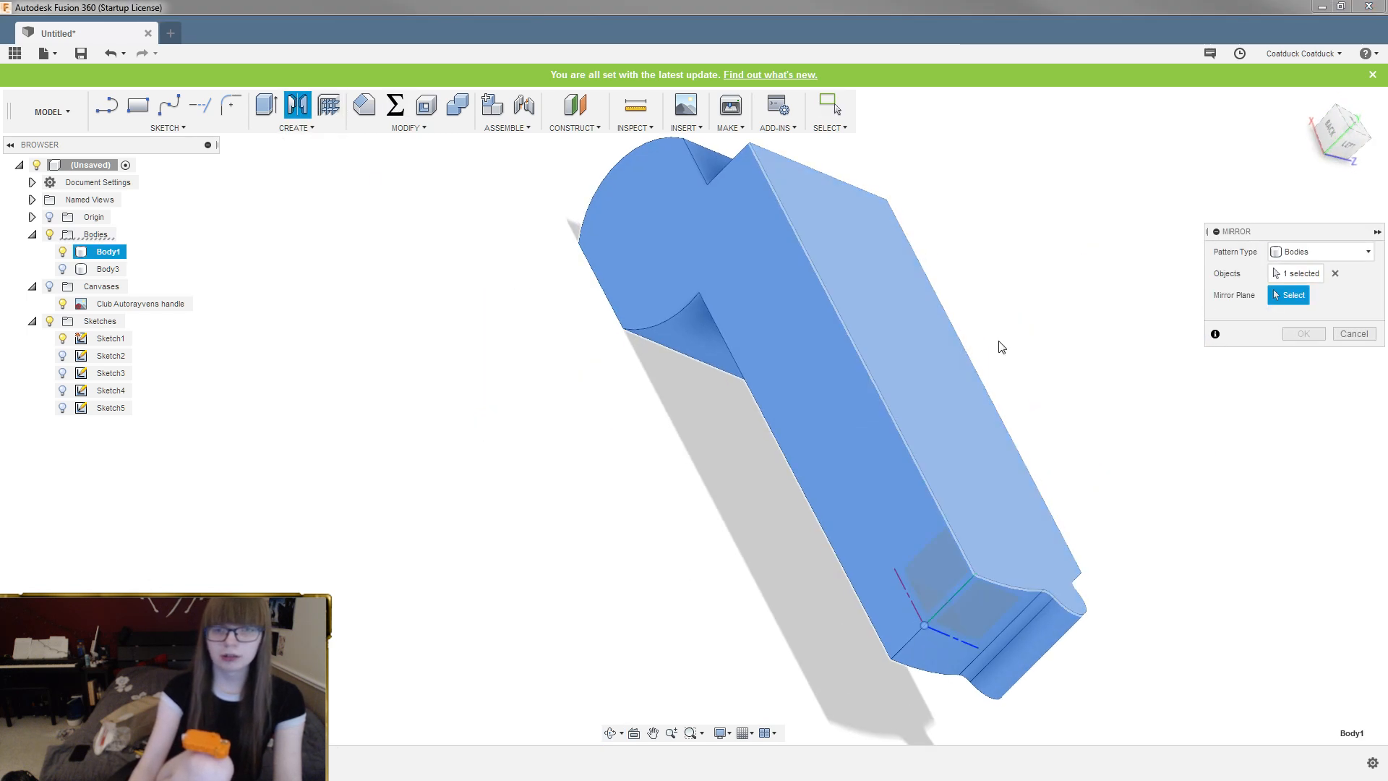
{"action": "left_click", "coordinate": [847, 393]}
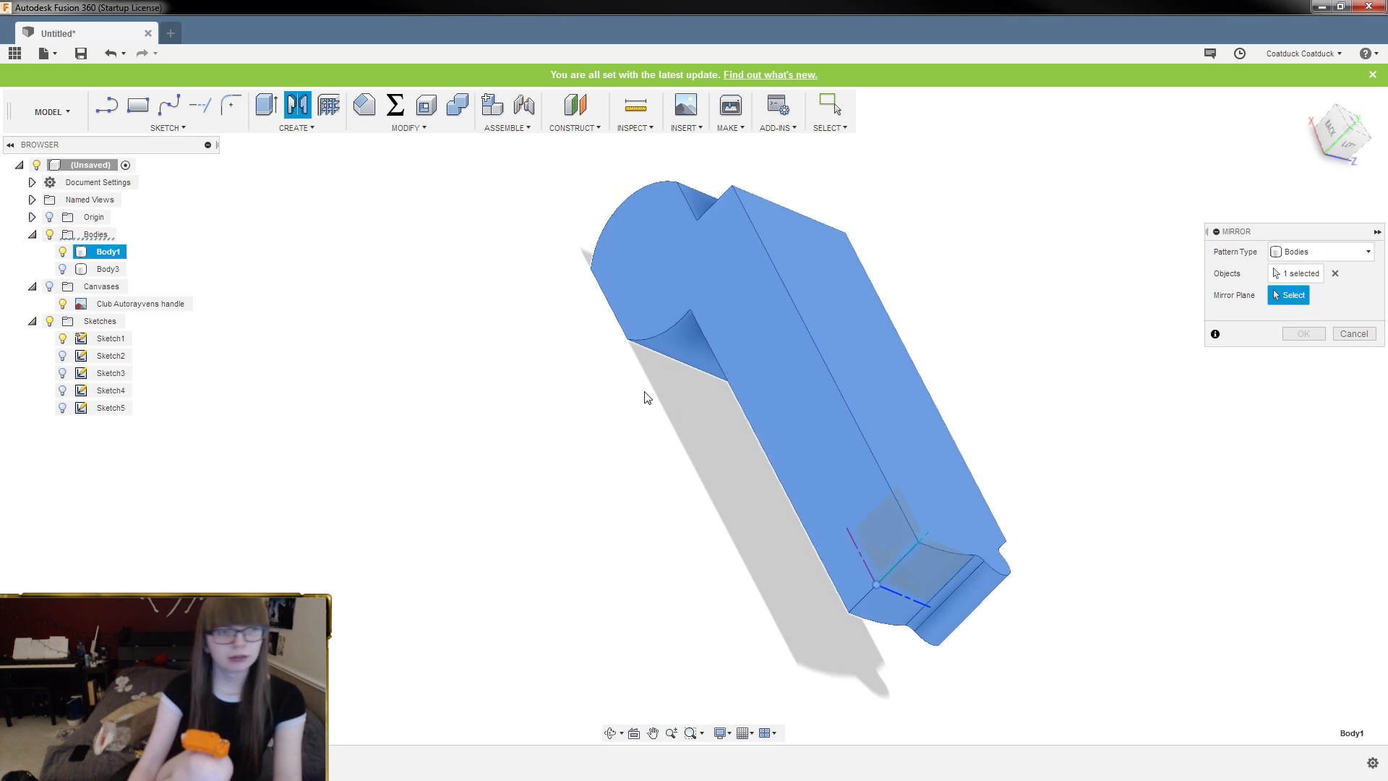
{"action": "middle_click_drag", "start_coordinate": [645, 394], "coordinate": [718, 367], "text": "shift"}
{"action": "key", "text": "Return"}
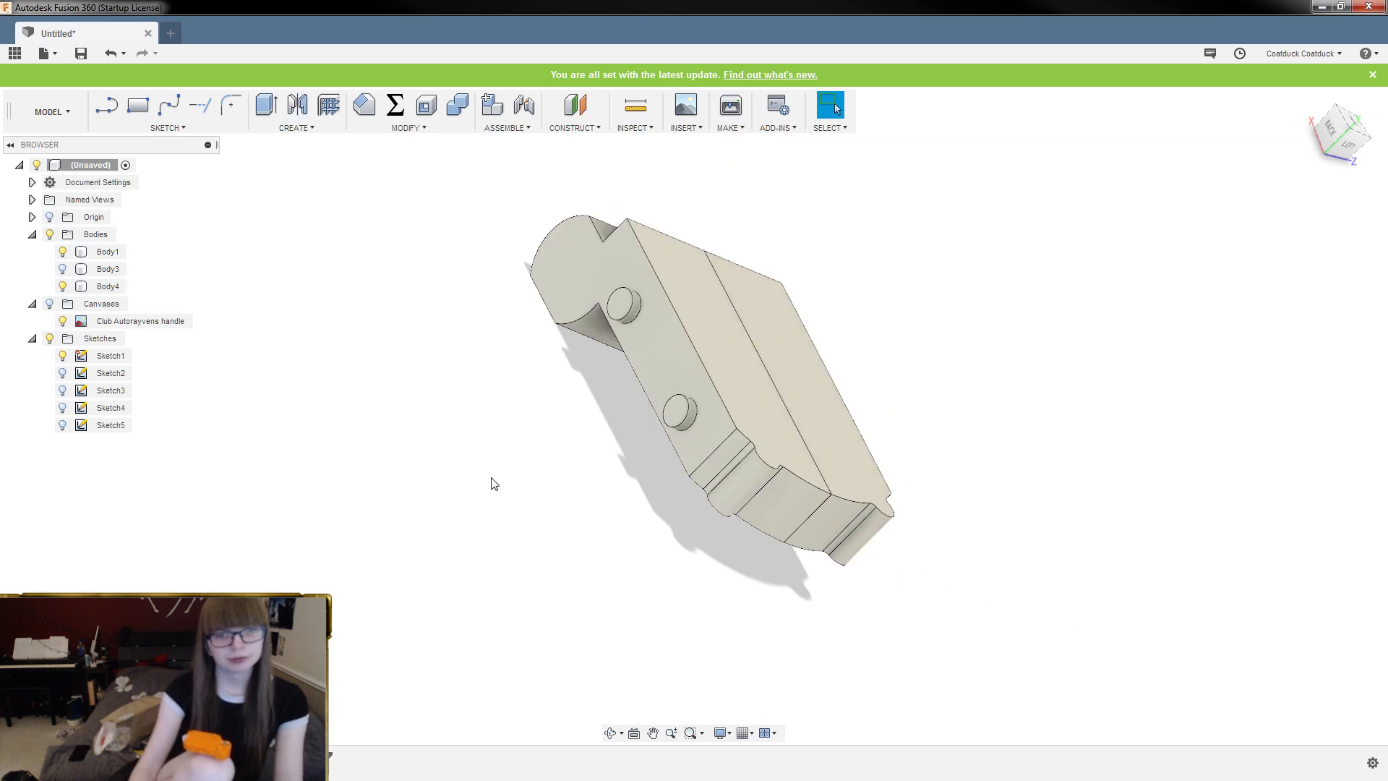
{"action": "middle_click_drag", "start_coordinate": [490, 481], "coordinate": [303, 554], "text": "shift"}
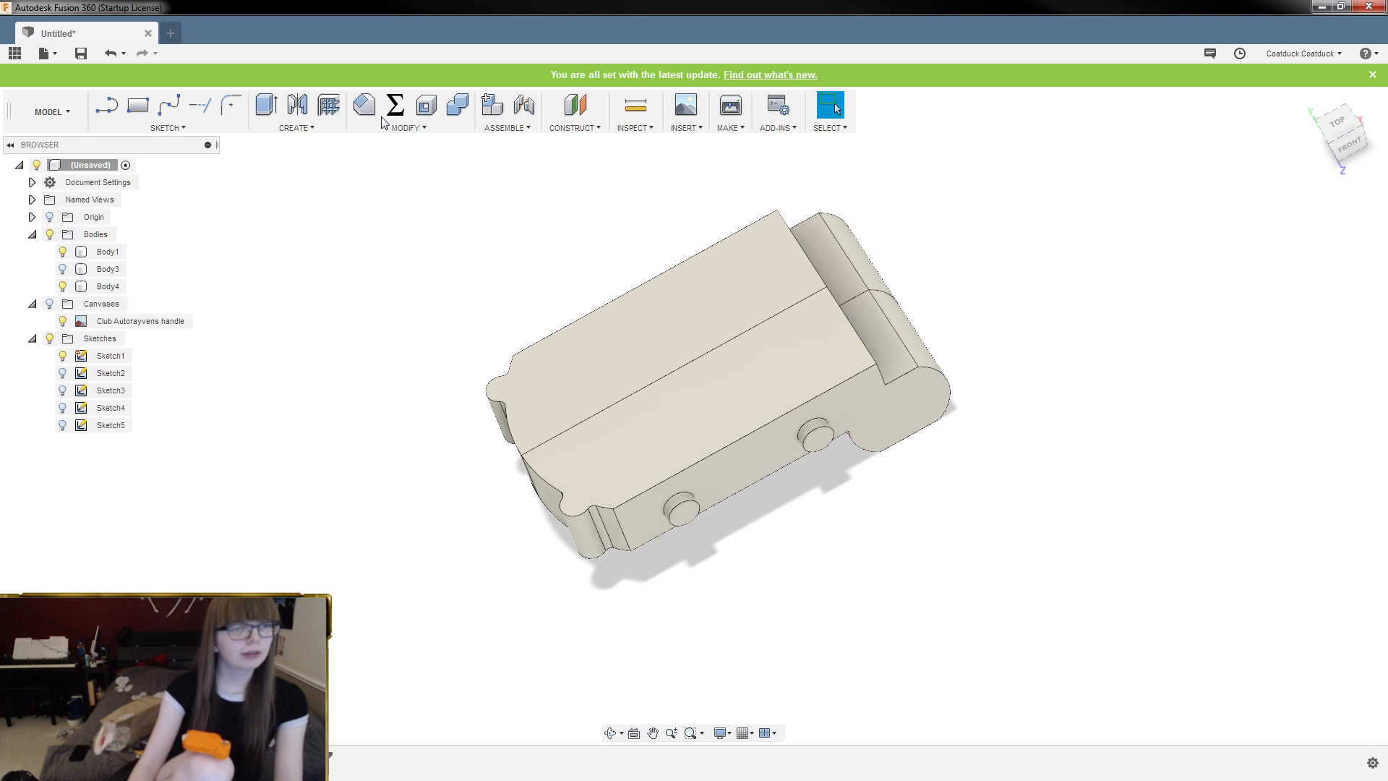
Combine the two mirrored halves into one body with the Join operation
{"action": "left_click", "coordinate": [457, 105]}
{"action": "left_click", "coordinate": [718, 388]}
{"action": "left_click", "coordinate": [670, 321]}
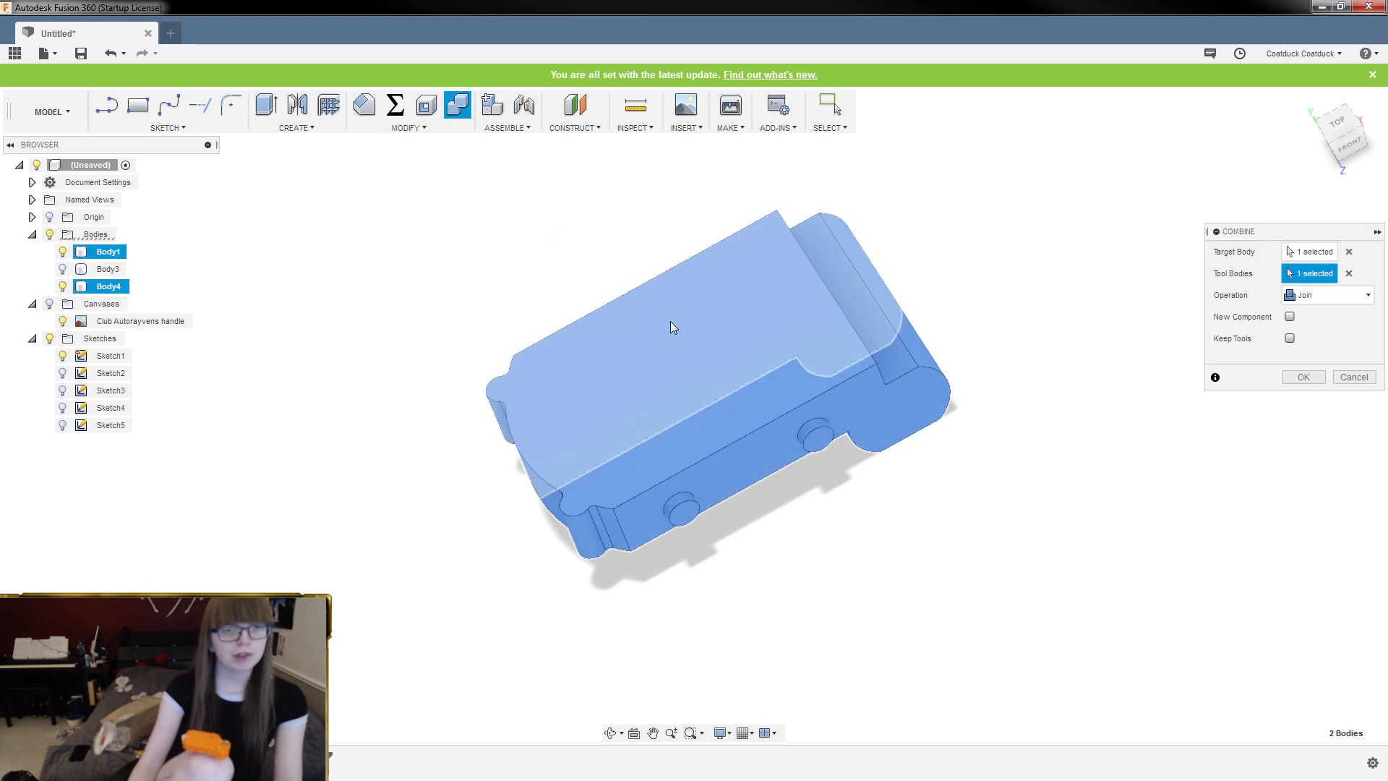
{"action": "key", "text": "Return"}
{"action": "scroll", "coordinate": [657, 401], "scroll_direction": "down", "scroll_amount": 3}
{"action": "middle_click_drag", "start_coordinate": [732, 614], "coordinate": [711, 555], "text": "shift"}
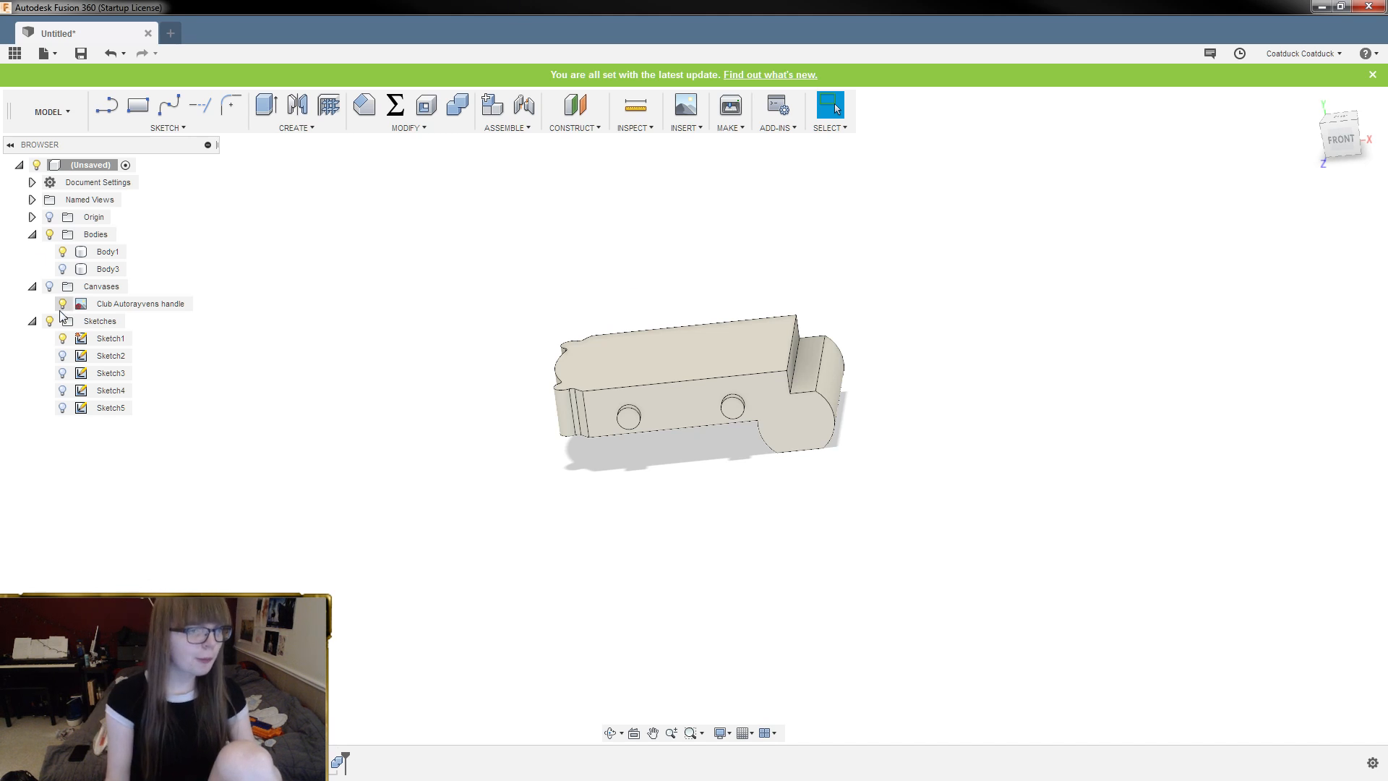
Show the Club Autorayvens handle canvas and Body3 together with the joined handle body
{"action": "left_click", "coordinate": [50, 287]}
{"action": "middle_click_drag", "start_coordinate": [593, 290], "coordinate": [650, 268], "text": "shift"}
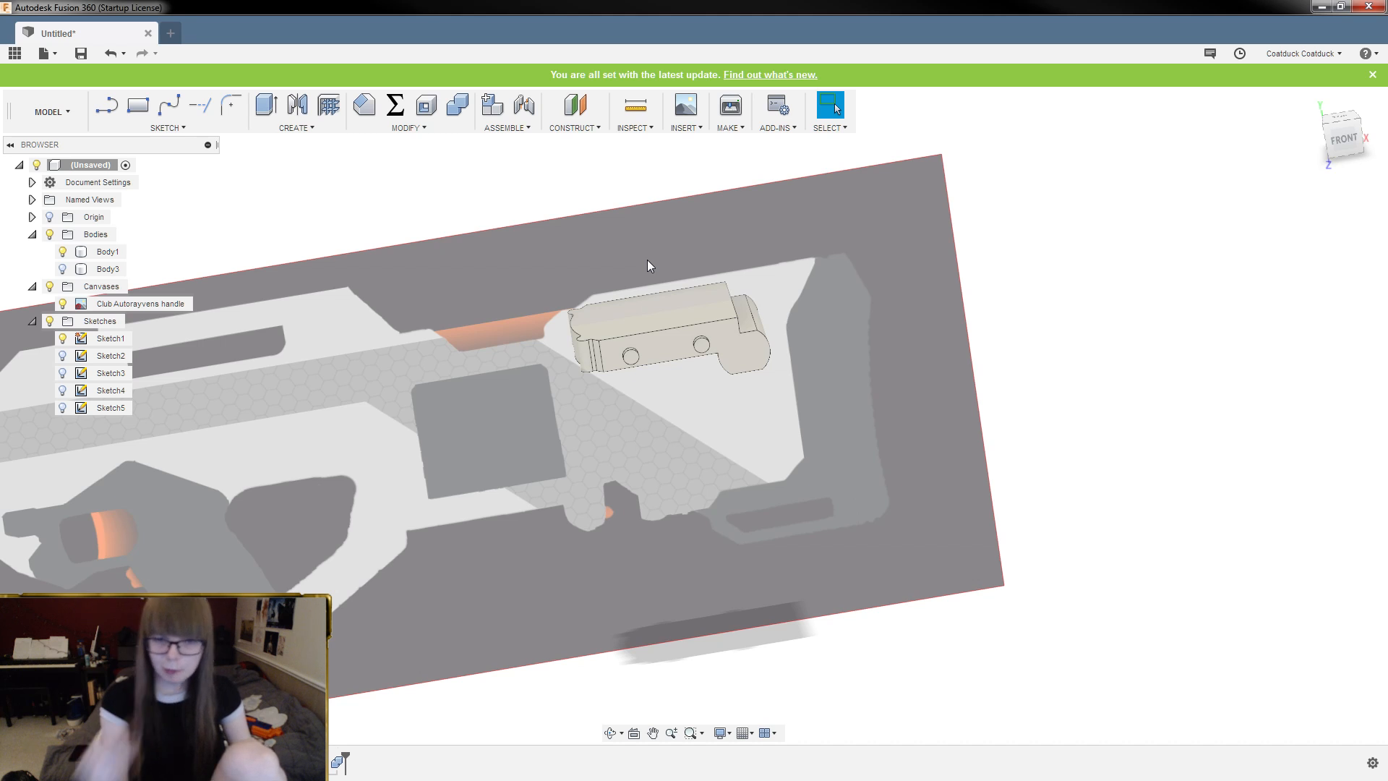
{"action": "scroll", "coordinate": [640, 296], "scroll_direction": "down", "scroll_amount": 2}
{"action": "left_click", "coordinate": [640, 298]}
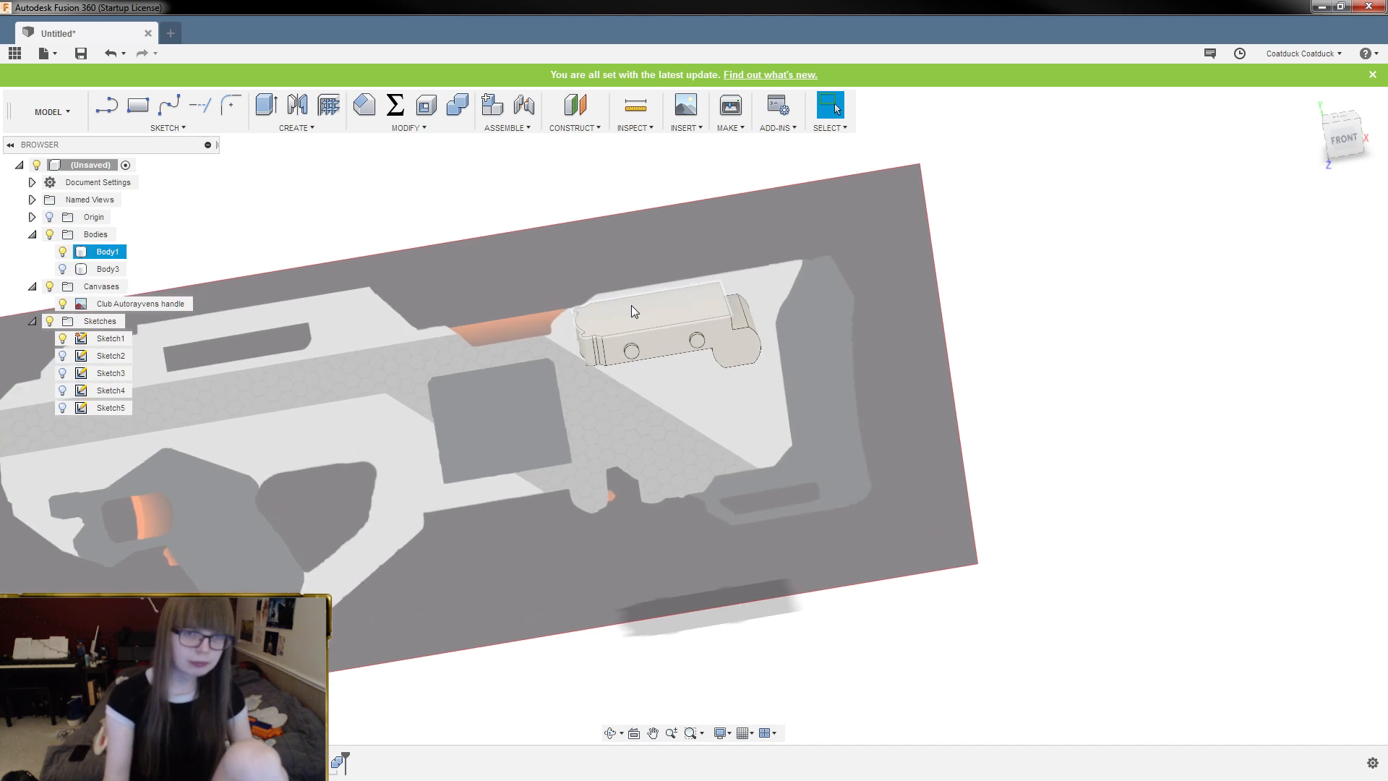
{"action": "key", "text": "Escape"}
{"action": "scroll", "coordinate": [511, 340], "scroll_direction": "up", "scroll_amount": 3}
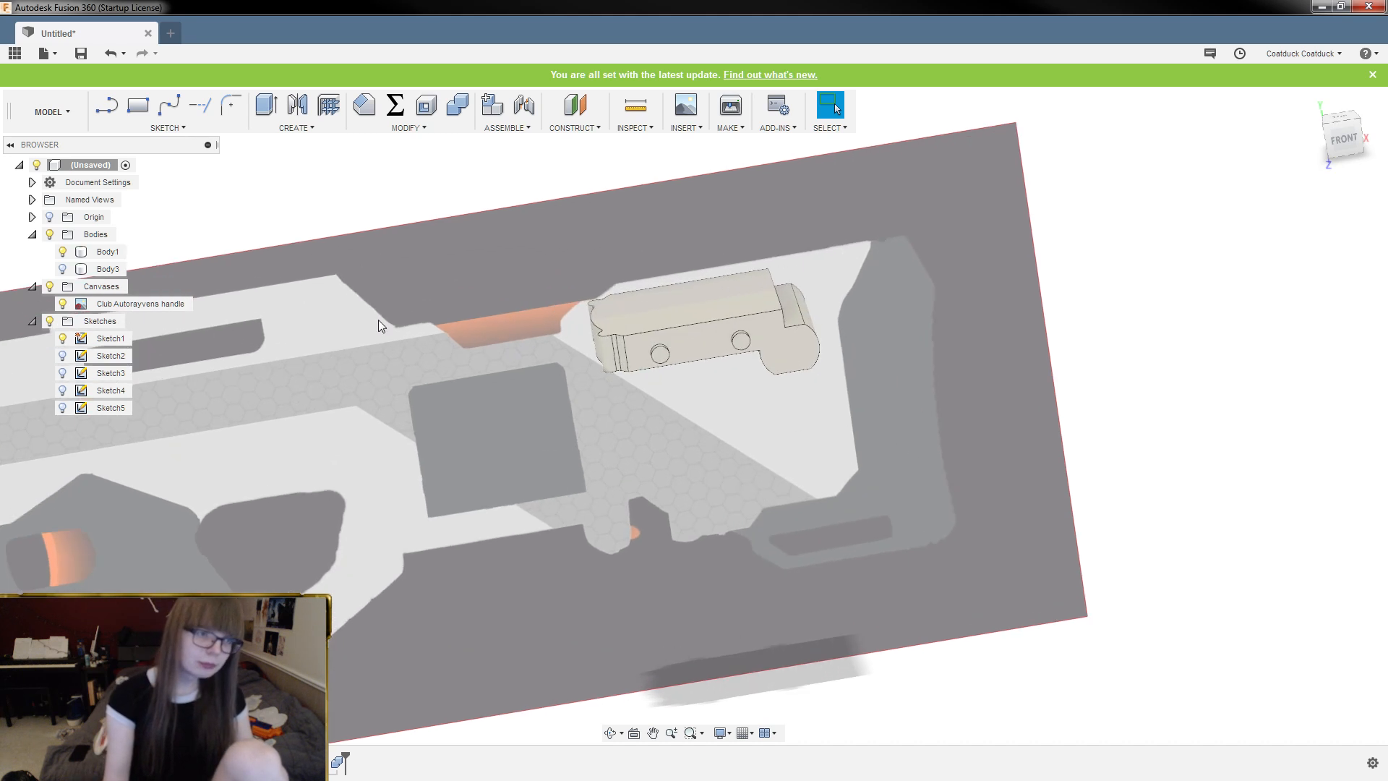
{"action": "left_click", "coordinate": [62, 269]}
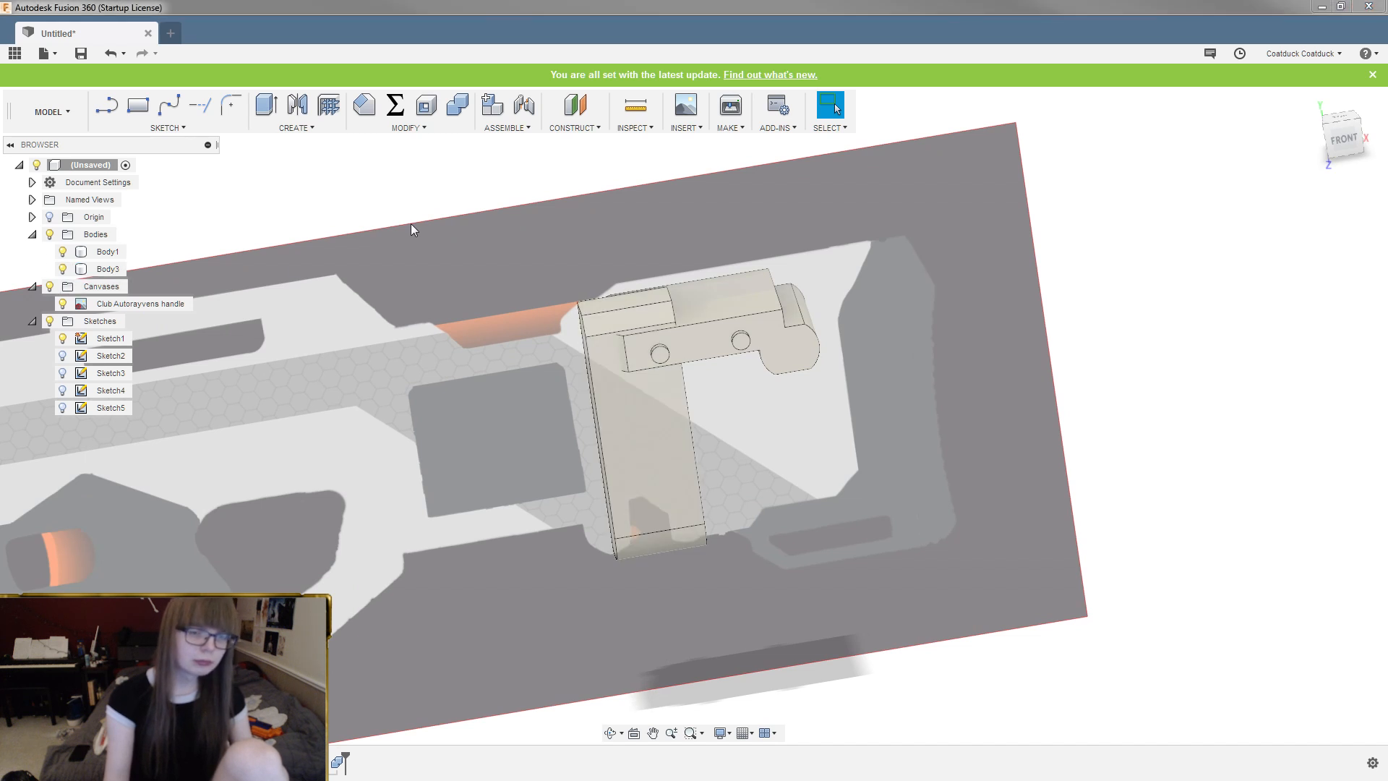
{"action": "middle_click_drag", "start_coordinate": [410, 223], "coordinate": [411, 222], "text": "shift"}
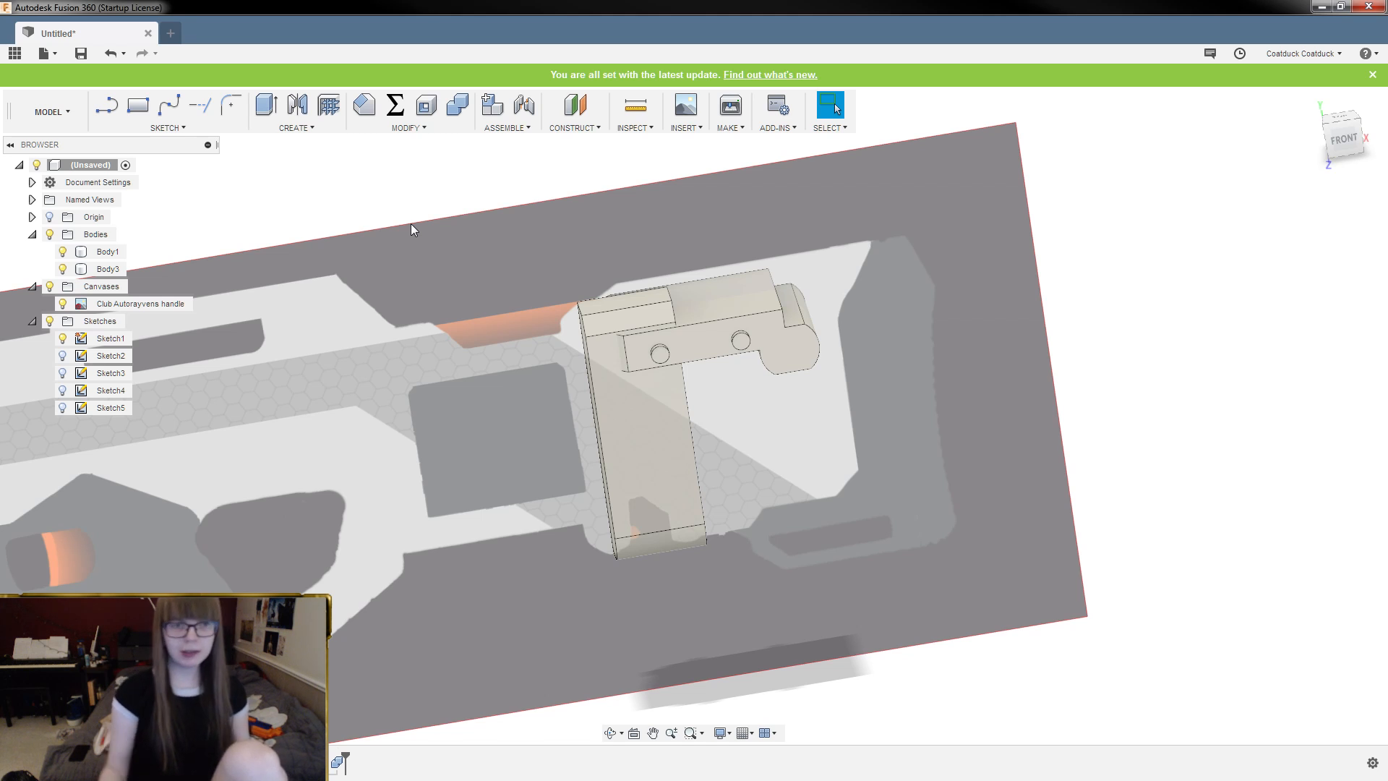
{"action": "middle_click_drag", "start_coordinate": [422, 304], "coordinate": [456, 449], "text": "shift"}
{"action": "scroll", "coordinate": [457, 453], "scroll_direction": "up", "scroll_amount": 3}
{"action": "key", "text": "Escape"}
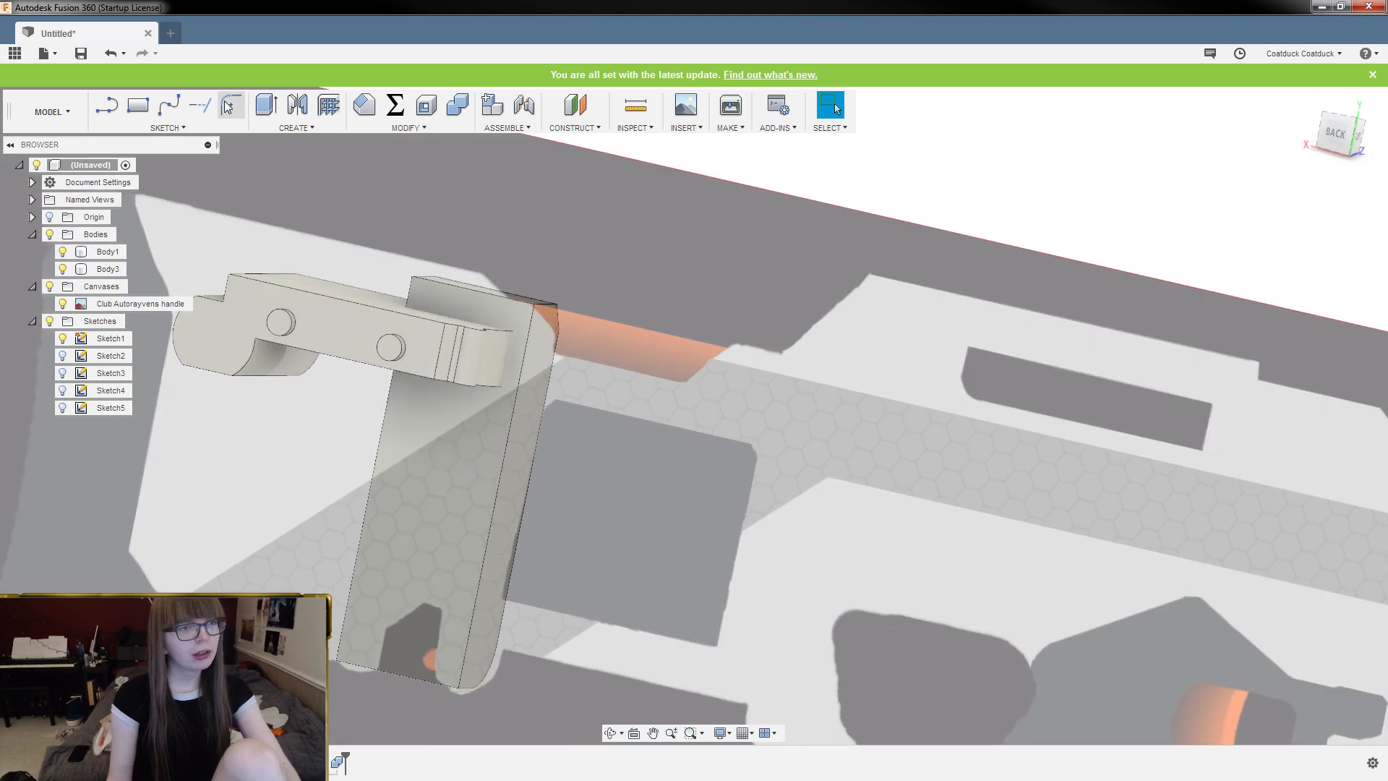
Shell Body3 inward with a 1.75 mm wall, removing the three selected faces along its long open side
{"action": "left_click", "coordinate": [427, 105]}
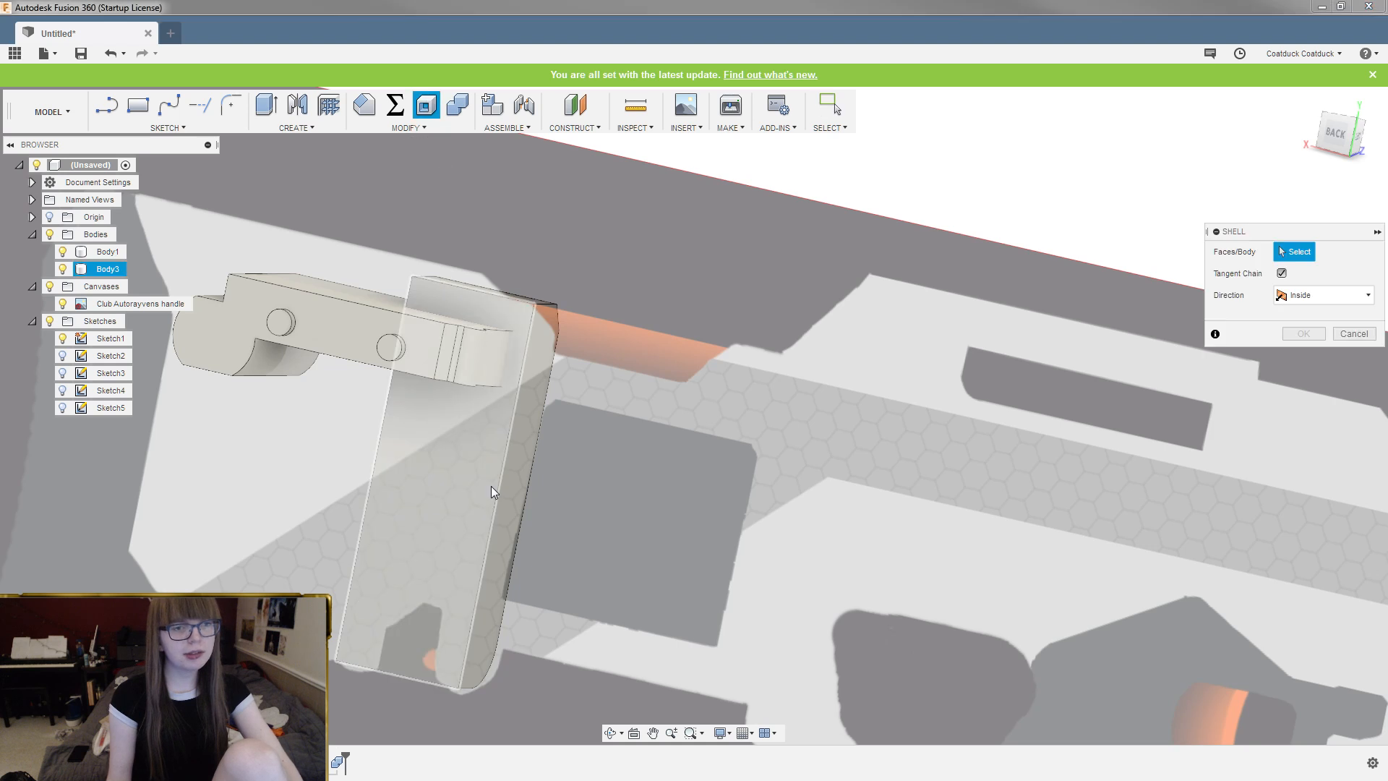
{"action": "left_click", "coordinate": [485, 489]}
{"action": "left_click", "coordinate": [515, 479]}
{"action": "middle_click_drag", "start_coordinate": [627, 487], "coordinate": [768, 503], "text": "shift"}
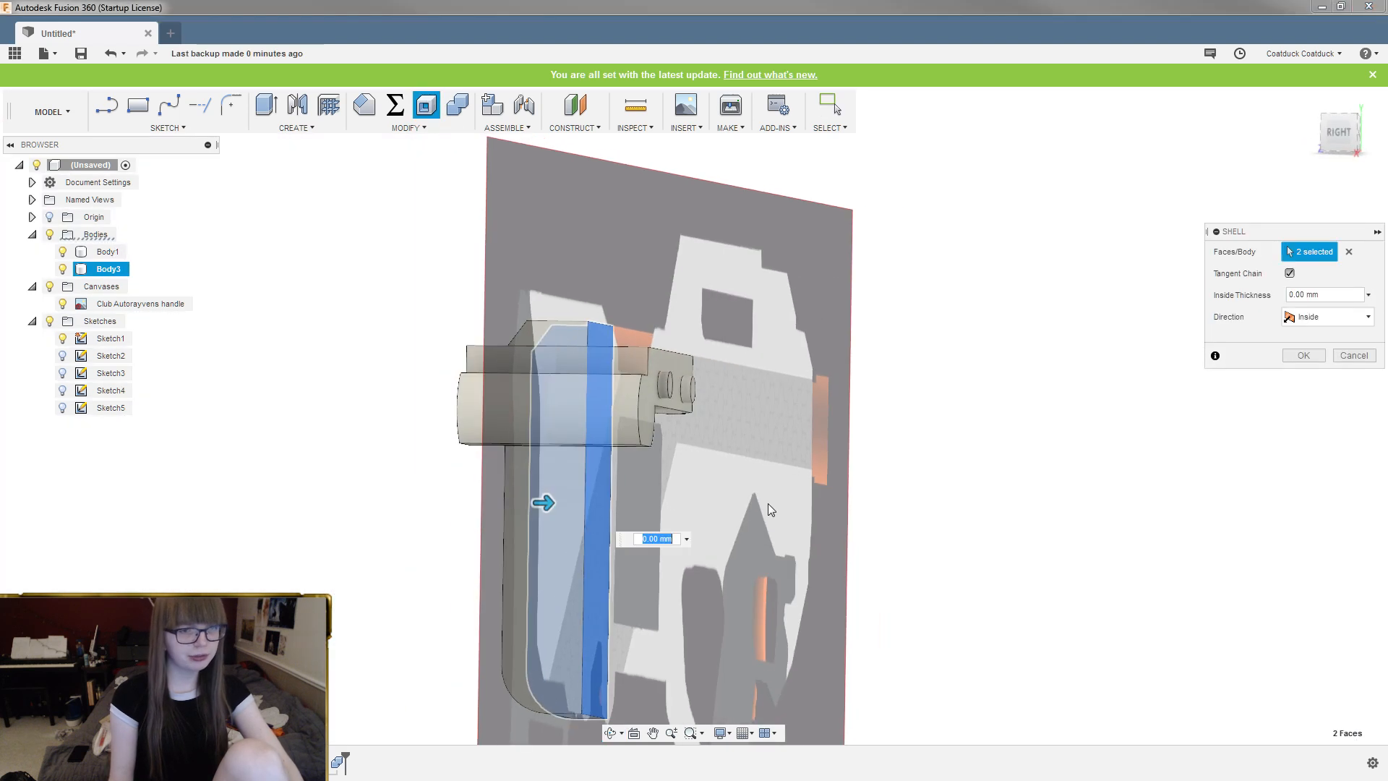
{"action": "left_click", "coordinate": [571, 504]}
{"action": "middle_click_drag", "start_coordinate": [621, 488], "coordinate": [714, 454], "text": "shift"}
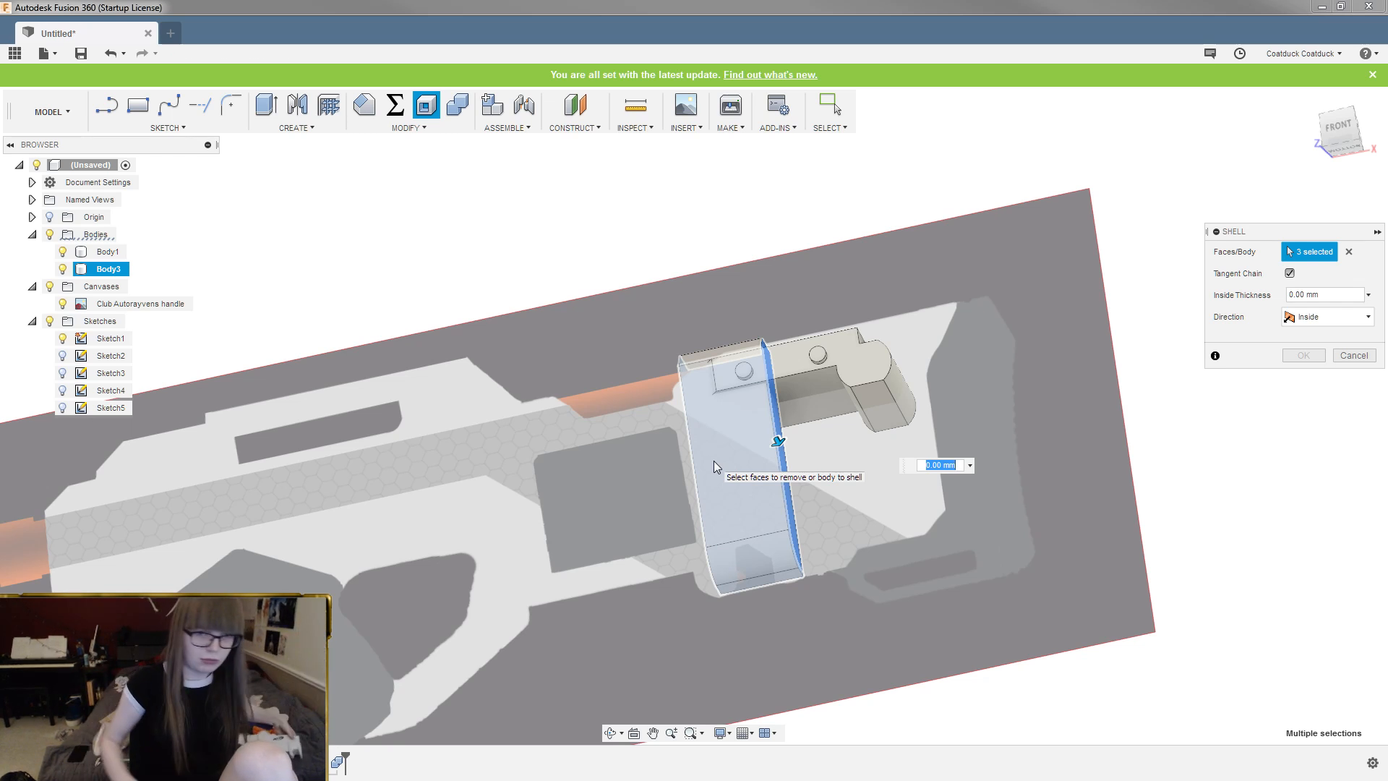
{"action": "middle_click_drag", "start_coordinate": [1165, 487], "coordinate": [960, 434], "text": "shift"}
{"action": "scroll", "coordinate": [941, 398], "scroll_direction": "up", "scroll_amount": 1}
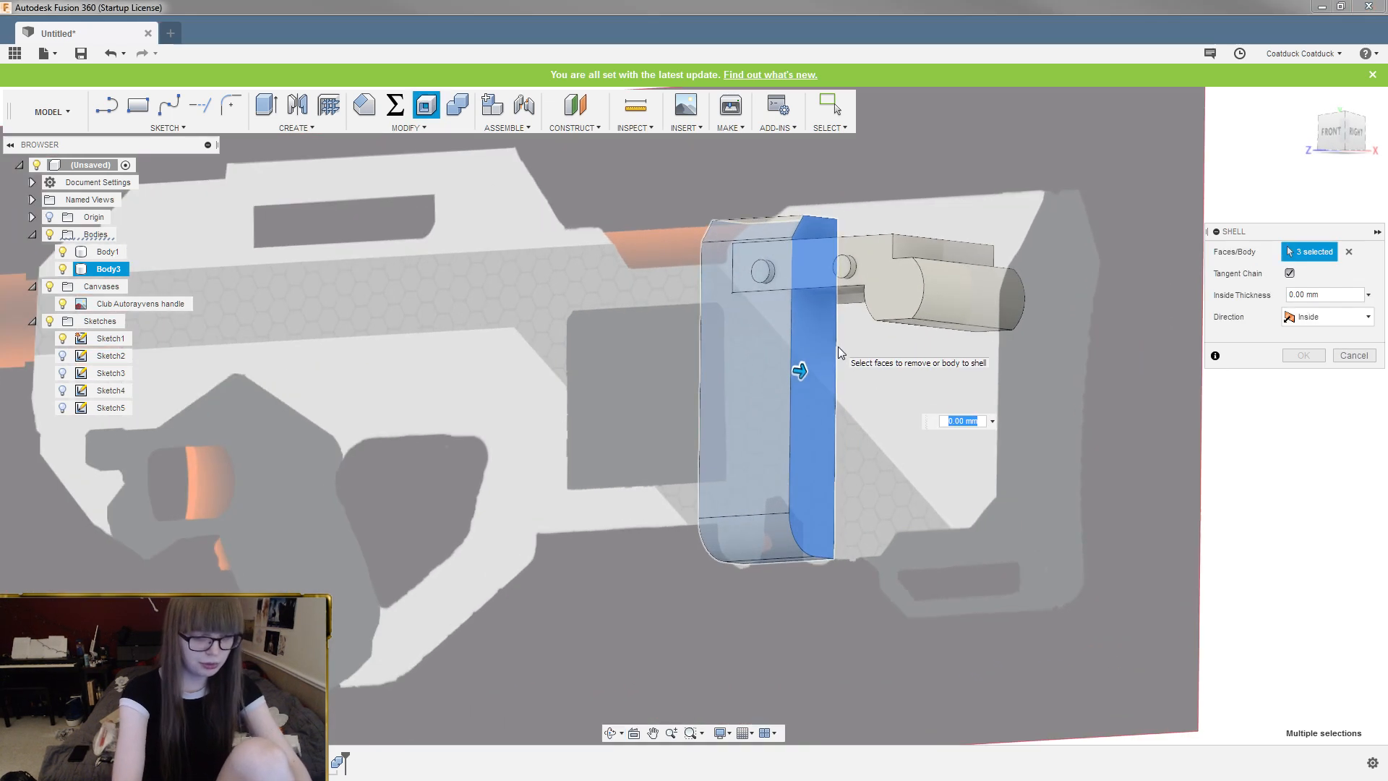
{"action": "type", "text": "1.75"}
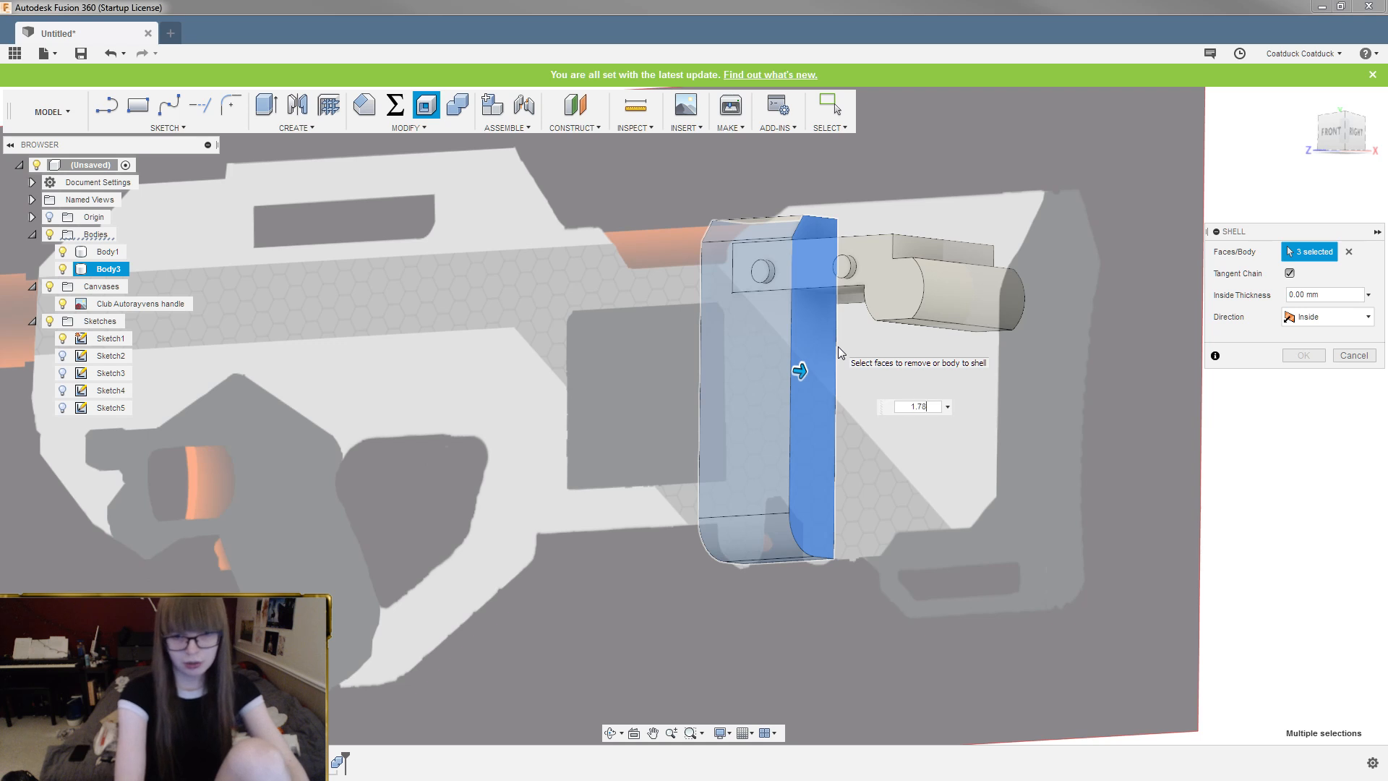
{"action": "key", "text": "Return"}
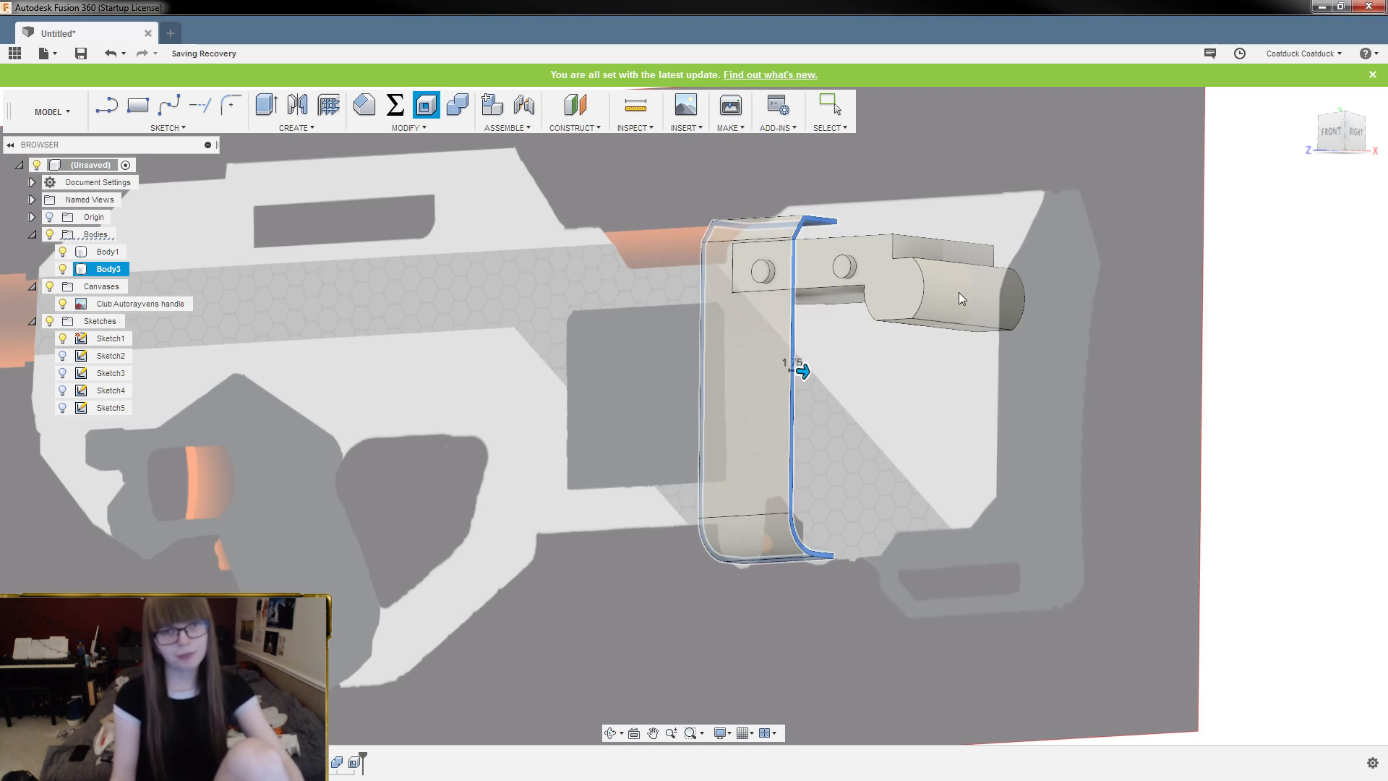
{"action": "middle_click_drag", "start_coordinate": [918, 380], "coordinate": [981, 403], "text": "shift"}
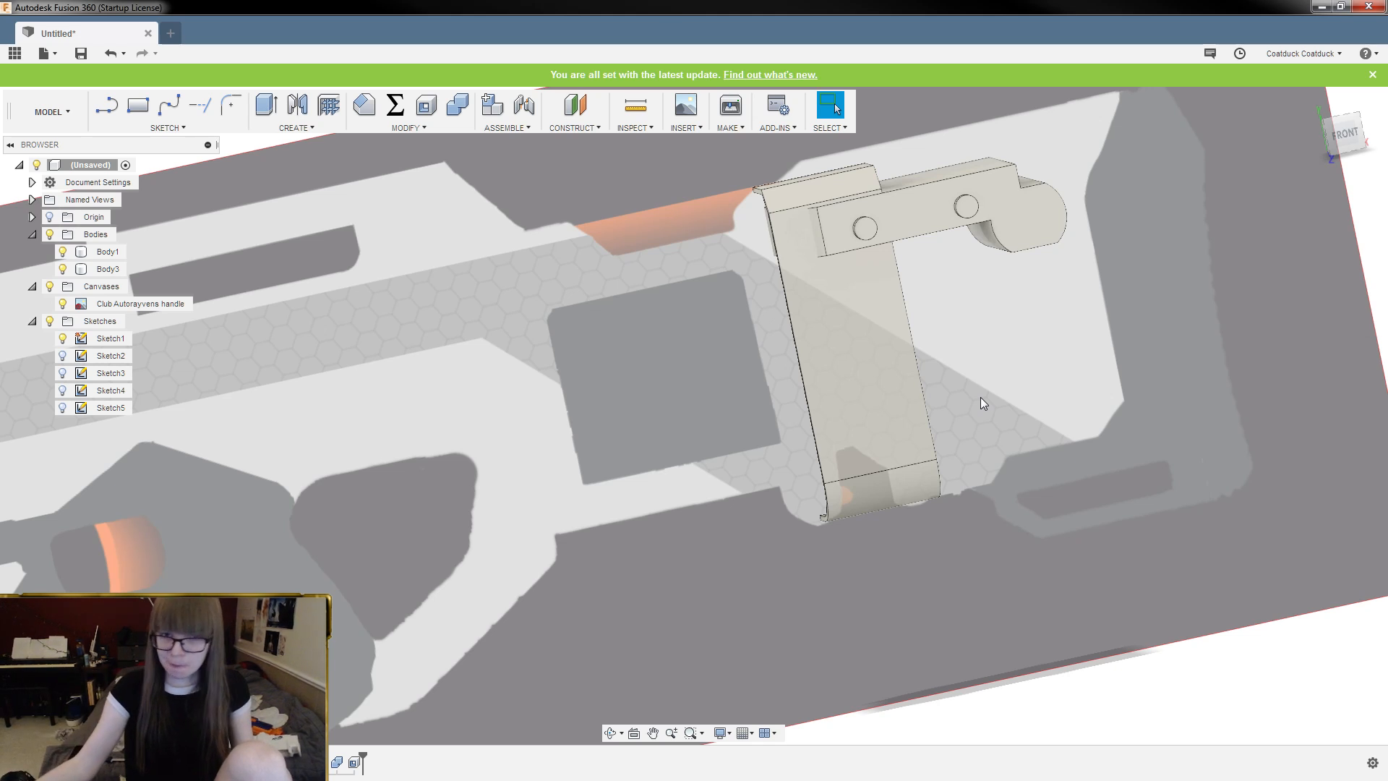
Start a new line sketch on the front plane, aligned with the canvas
{"action": "middle_click_drag", "start_coordinate": [983, 398], "coordinate": [940, 396], "text": "shift"}
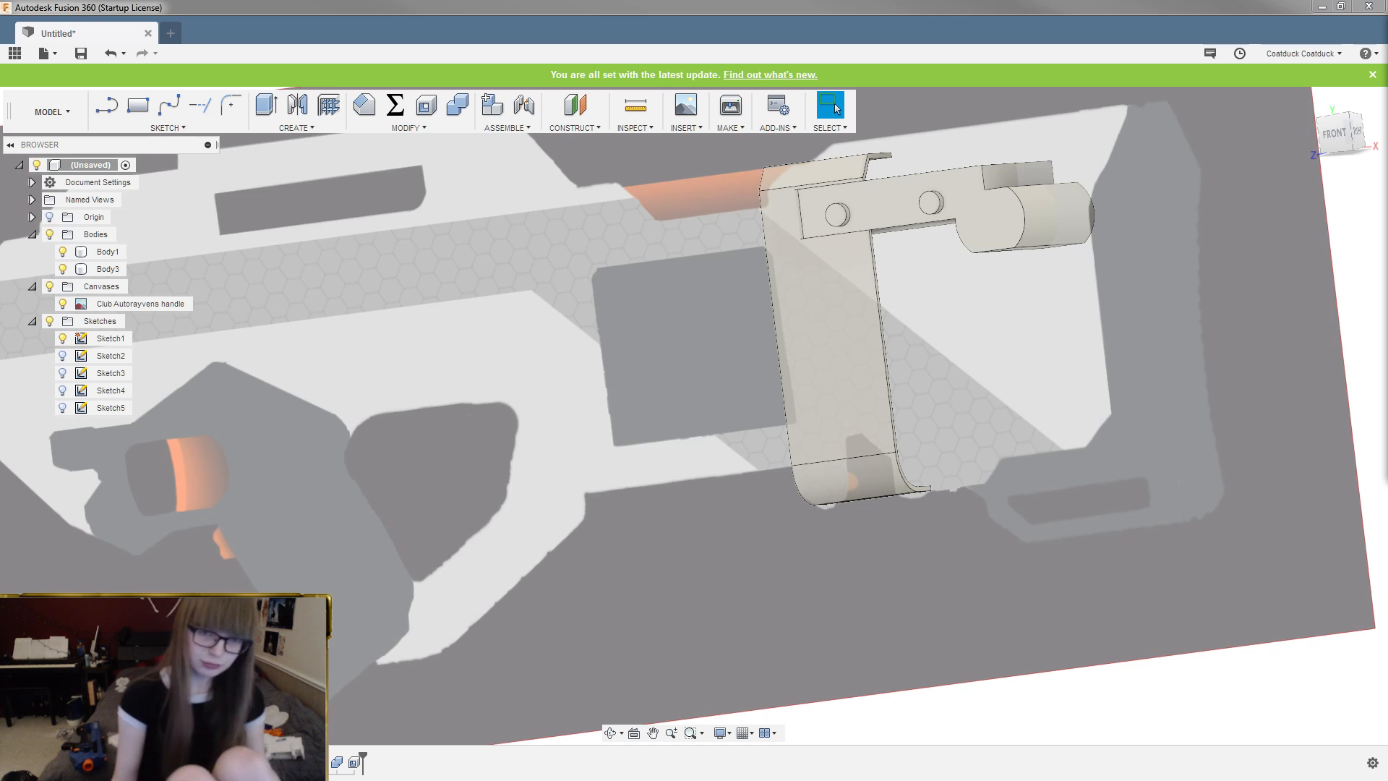
{"action": "mouse_move", "coordinate": [867, 670]}
{"action": "middle_mouse_down", "text": "shift"}
{"action": "mouse_move", "coordinate": [805, 620]}
{"action": "mouse_move", "coordinate": [827, 626]}
{"action": "mouse_move", "coordinate": [822, 651]}
{"action": "mouse_move", "coordinate": [931, 275]}
{"action": "mouse_move", "coordinate": [909, 254]}
{"action": "mouse_move", "coordinate": [949, 217]}
{"action": "mouse_move", "coordinate": [880, 220]}
{"action": "mouse_move", "coordinate": [904, 227]}
{"action": "middle_mouse_up", "text": "shift"}
{"action": "key", "text": "l"}
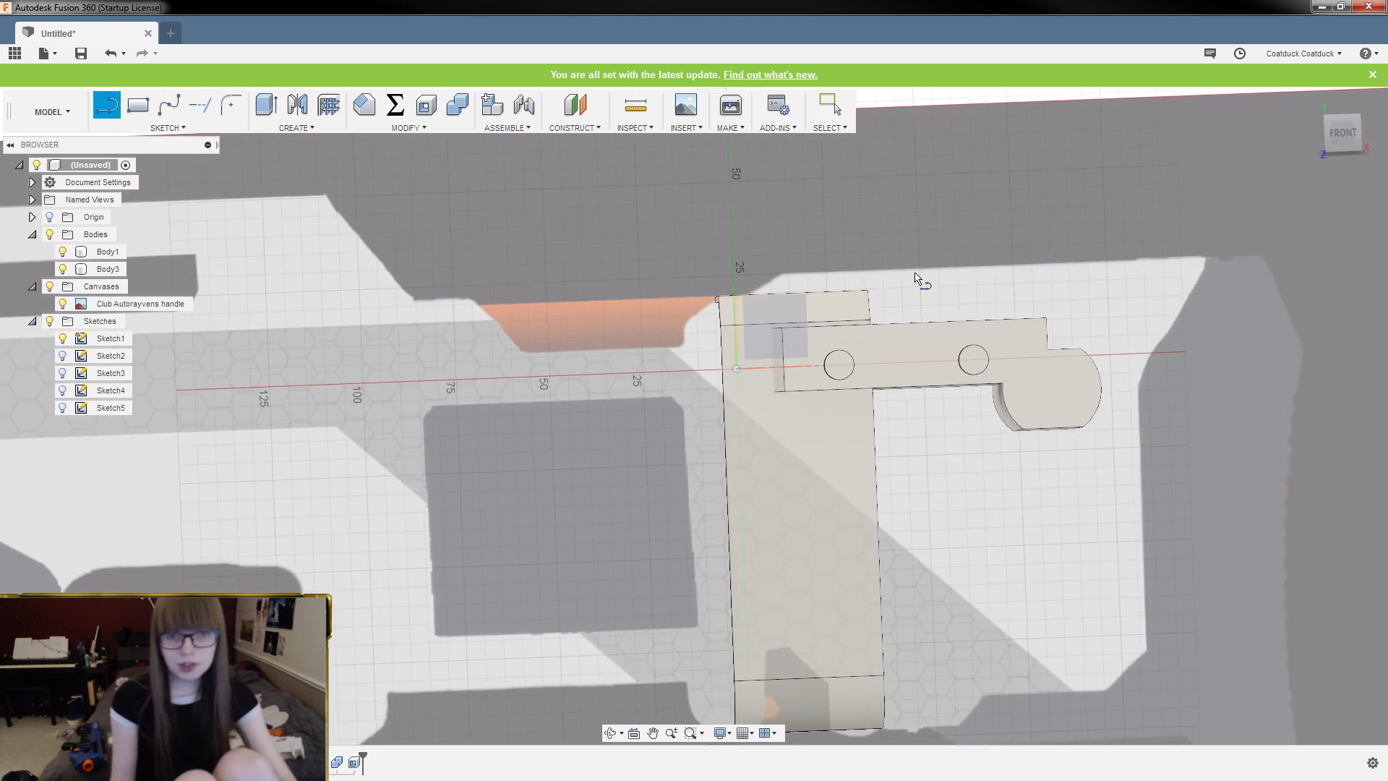
{"action": "left_click", "coordinate": [911, 279]}
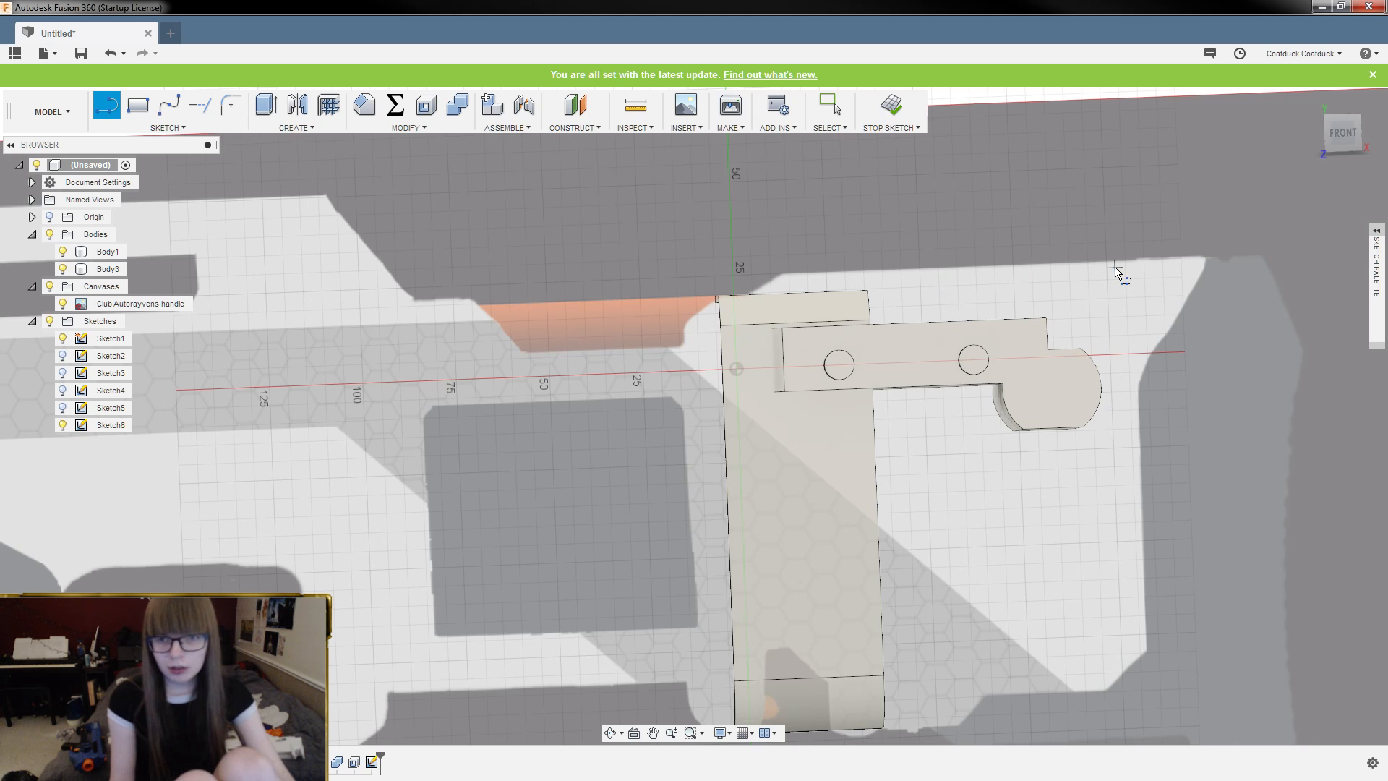
Try to sketch a 50 mm vertical line down from the canvas stock's upper edge, just past the body's rounded end
{"action": "left_click", "coordinate": [1107, 260]}
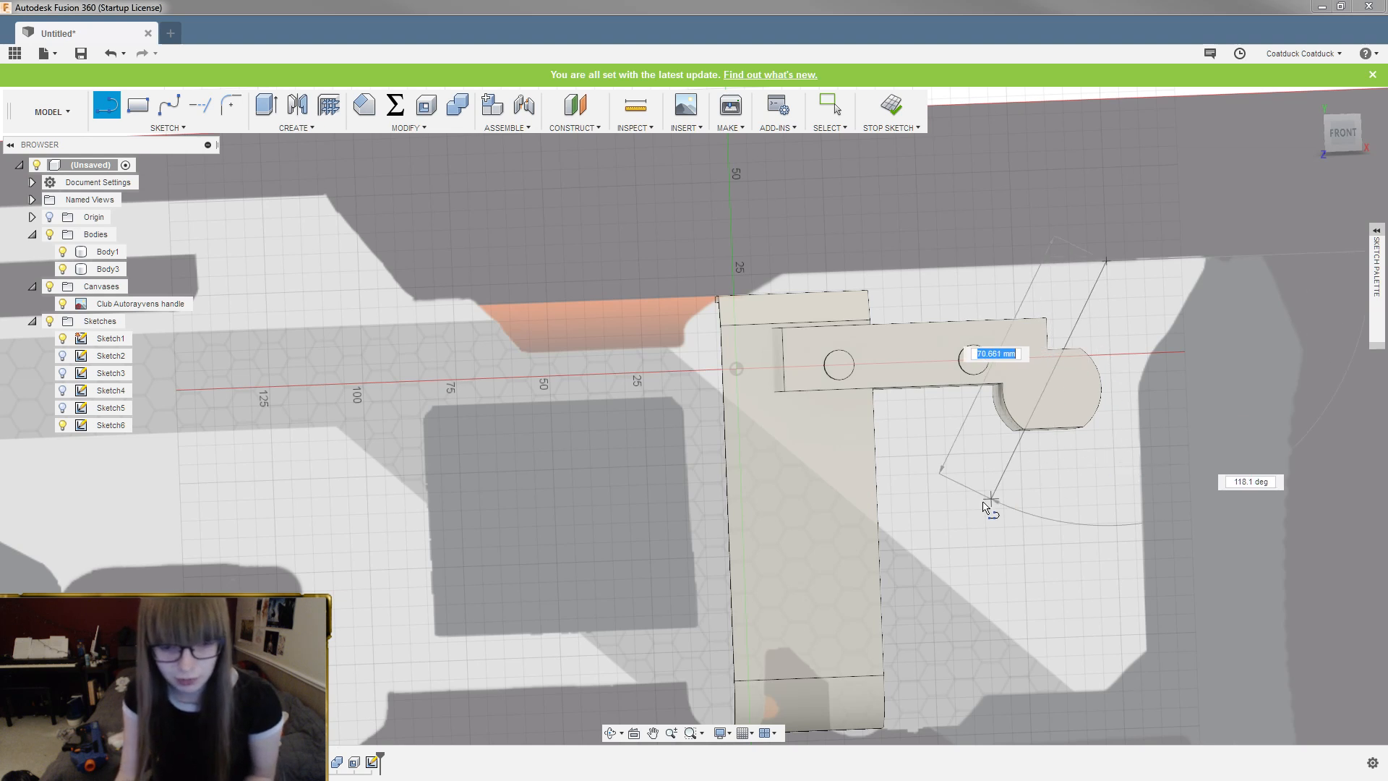
{"action": "scroll", "coordinate": [984, 502], "scroll_direction": "down", "scroll_amount": 2}
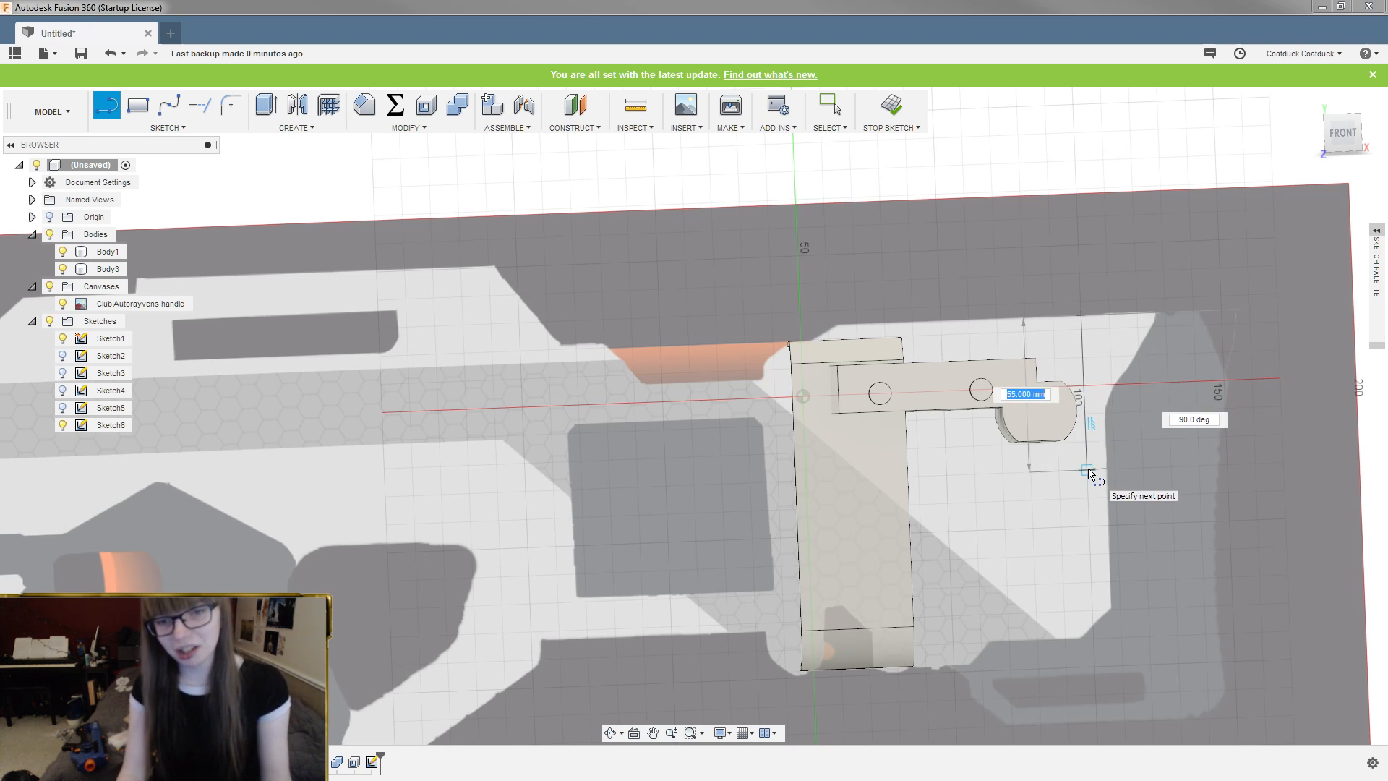
{"action": "scroll", "coordinate": [1089, 449], "scroll_direction": "up", "scroll_amount": 3}
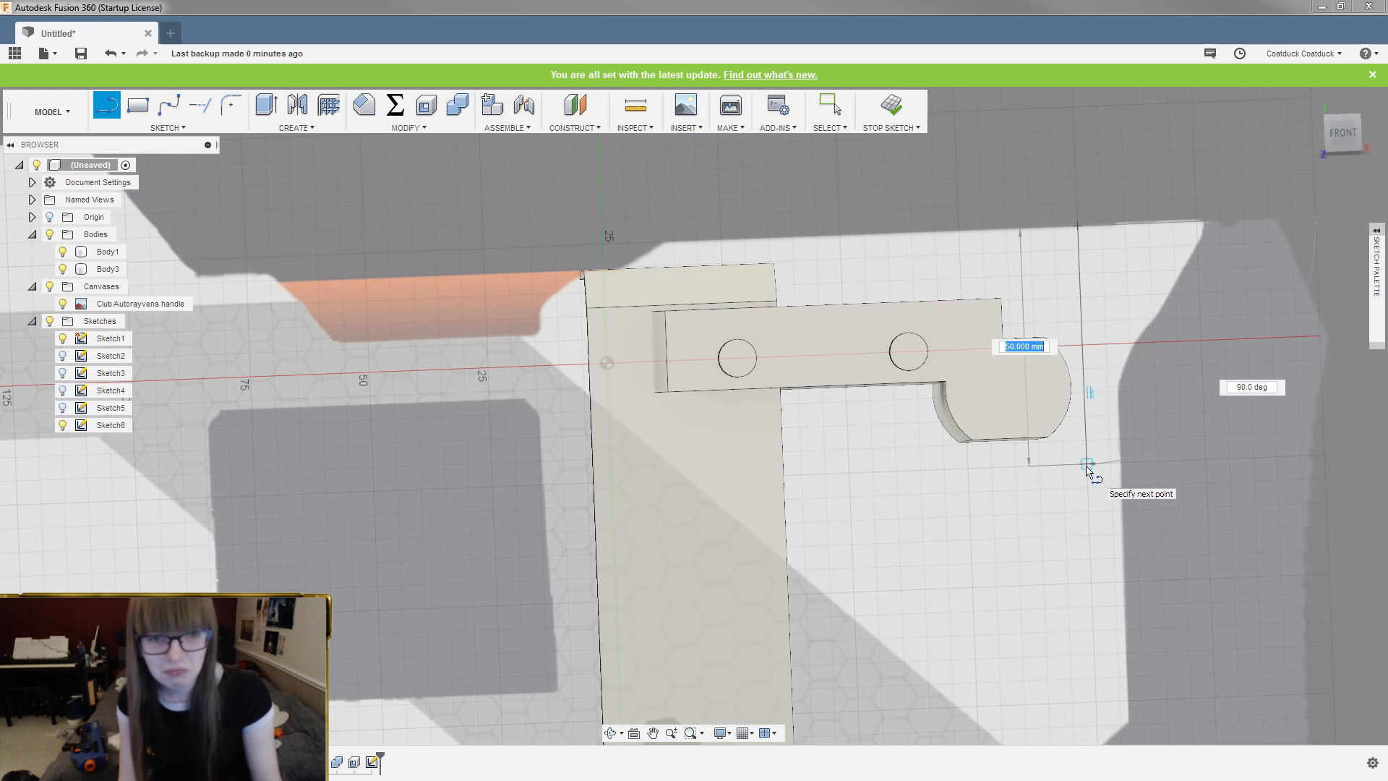
{"action": "double_click", "coordinate": [1088, 466]}
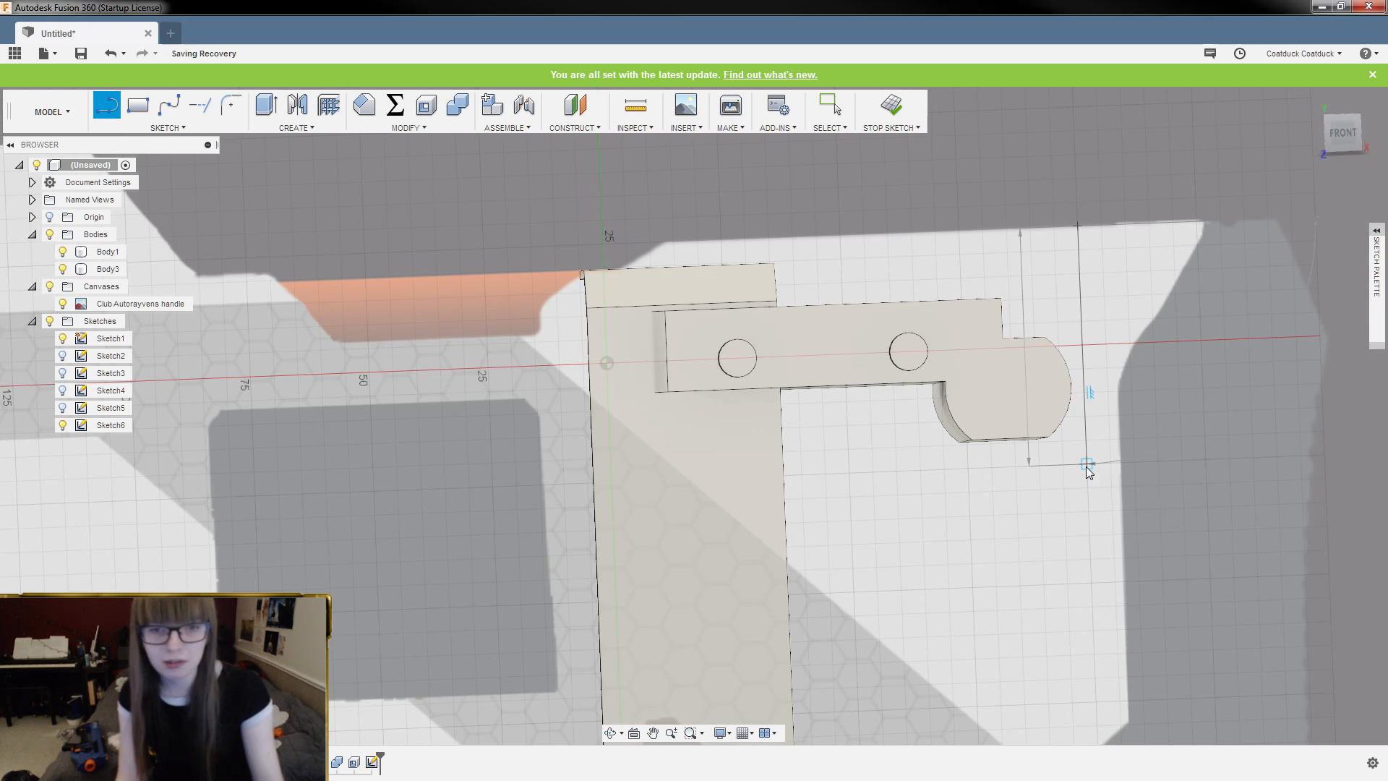
{"action": "key", "text": "Escape"}
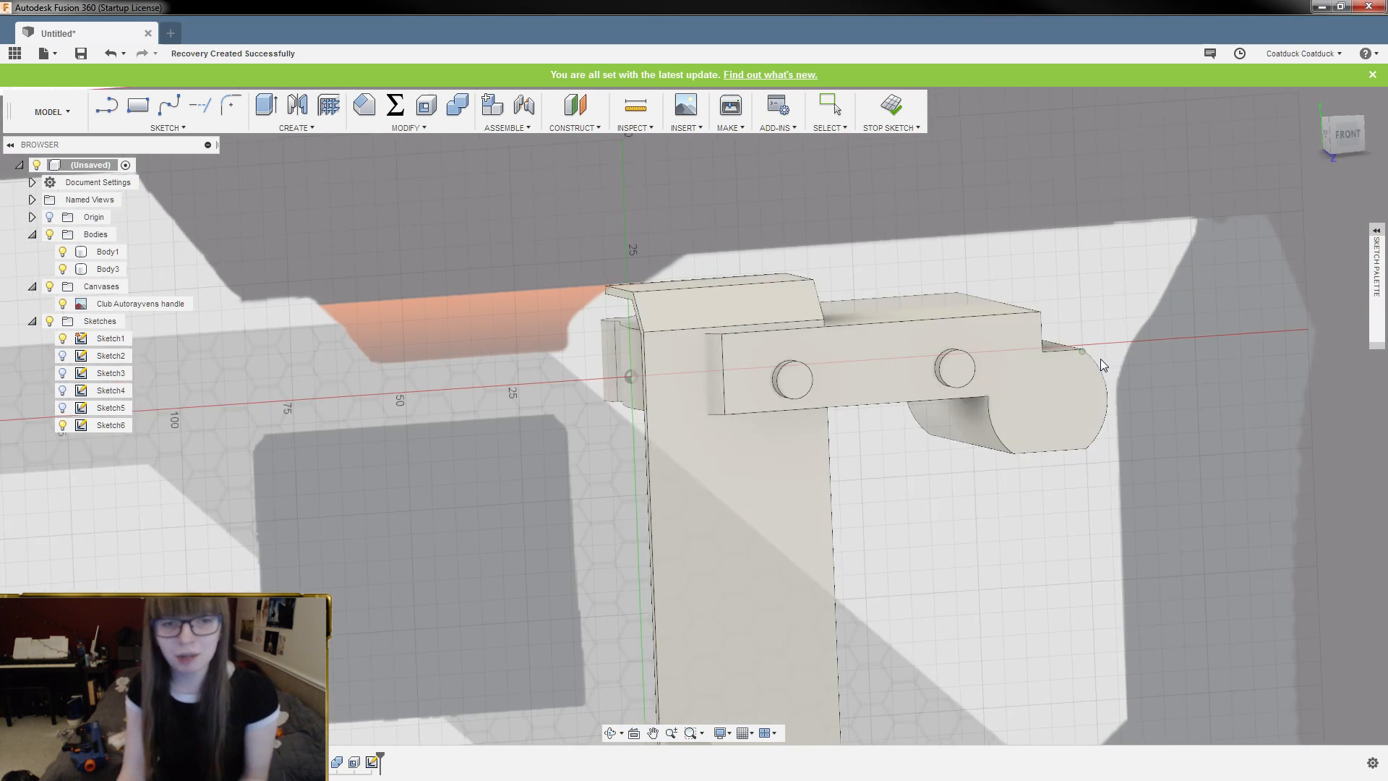
{"action": "middle_click_drag", "start_coordinate": [1096, 366], "coordinate": [1121, 335], "text": "shift"}
{"action": "scroll", "coordinate": [1121, 337], "scroll_direction": "down", "scroll_amount": 5}
{"action": "middle_click_drag", "start_coordinate": [1119, 394], "coordinate": [979, 373], "text": "shift"}
{"action": "scroll", "coordinate": [1053, 357], "scroll_direction": "up", "scroll_amount": 5}
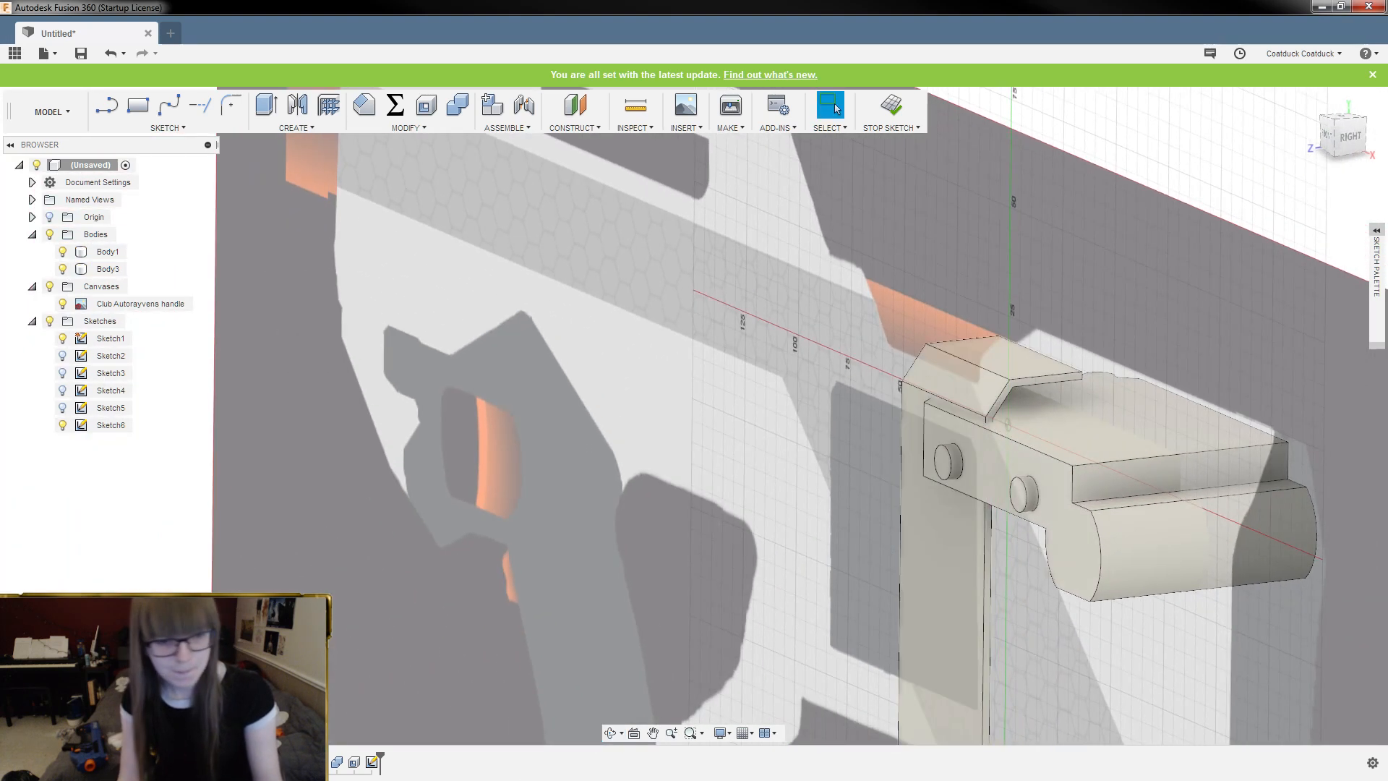
Roll the history back to before Body3's shell and fillet the two long edges of its upper sloped face with a 4 mm radius
{"action": "left_click_drag", "start_coordinate": [378, 760], "coordinate": [346, 760]}
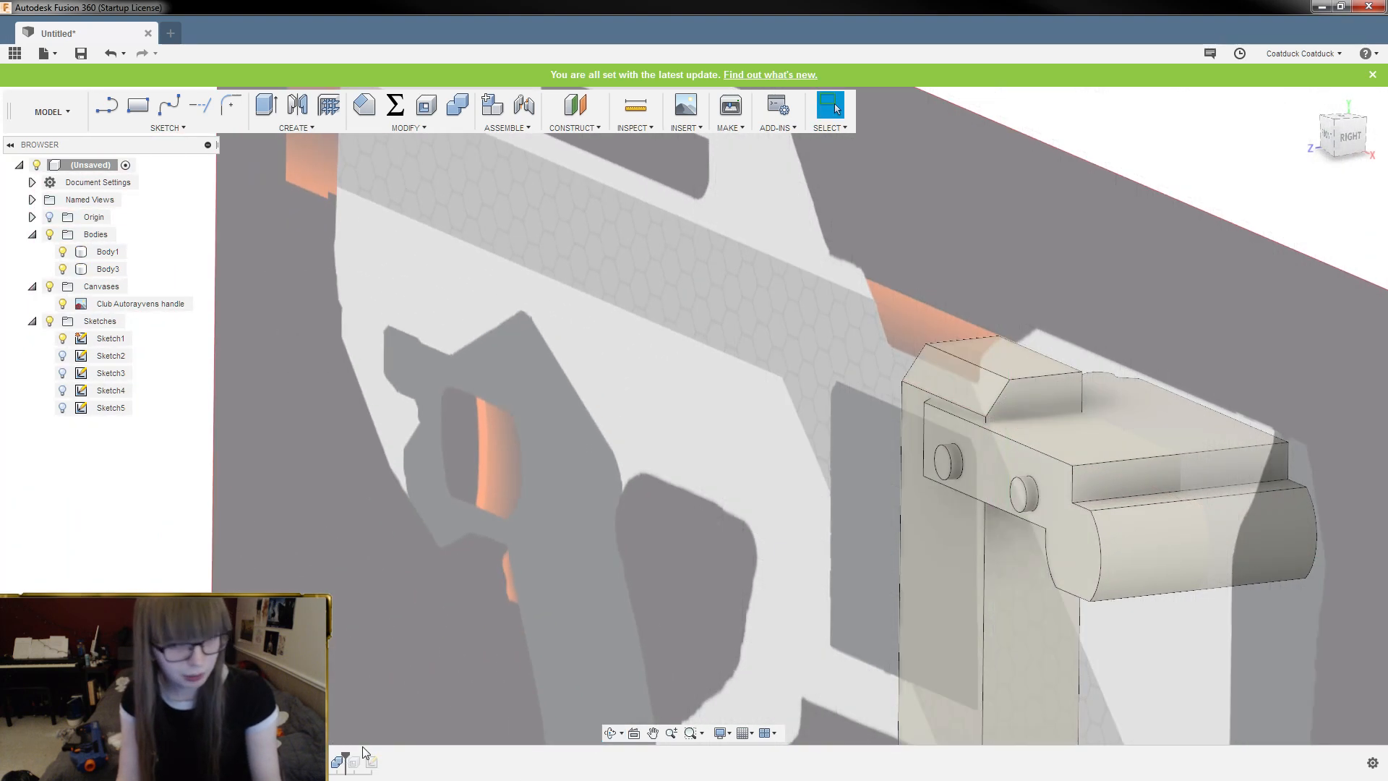
{"action": "scroll", "coordinate": [929, 381], "scroll_direction": "up", "scroll_amount": 3}
{"action": "left_click", "coordinate": [966, 360]}
{"action": "scroll", "coordinate": [948, 450], "scroll_direction": "up", "scroll_amount": 3}
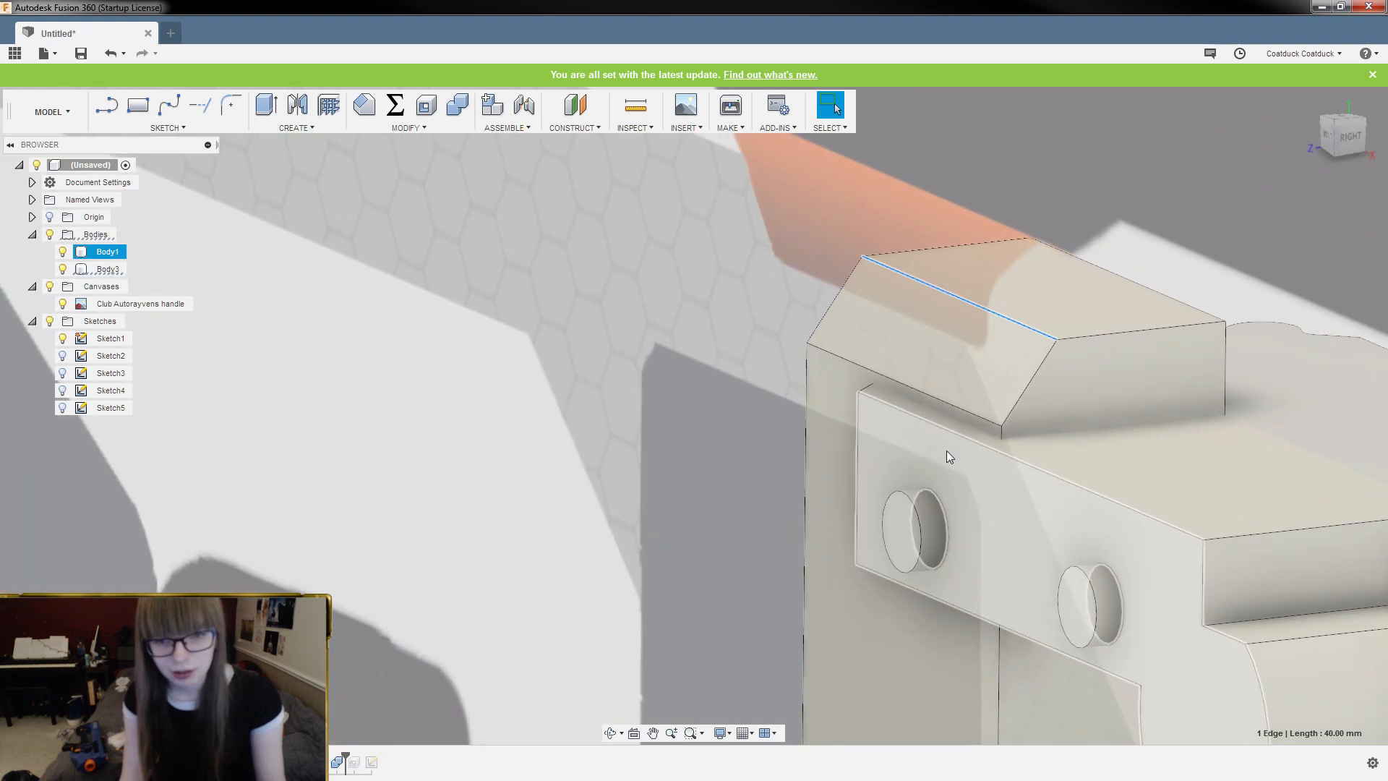
{"action": "left_click", "coordinate": [975, 414]}
{"action": "key", "text": "f"}
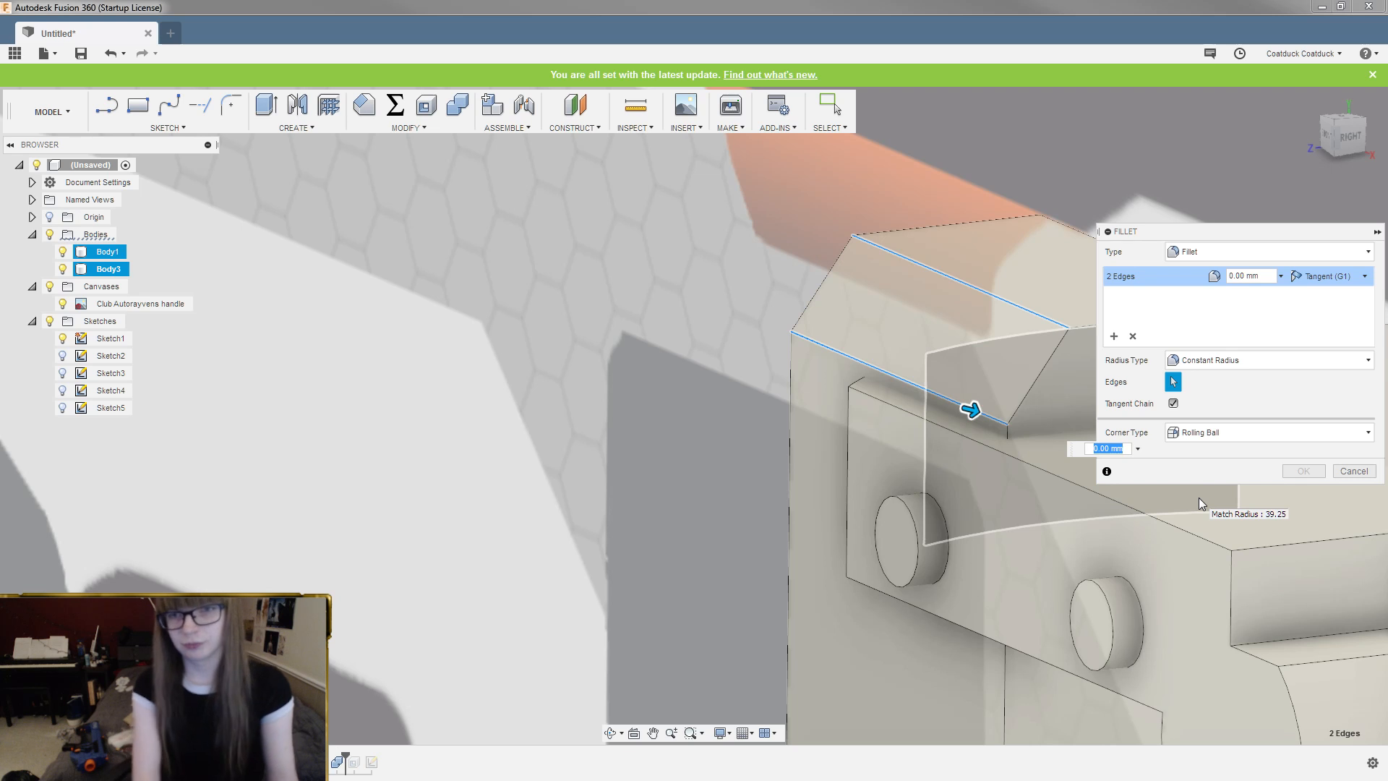
{"action": "type", "text": "4"}
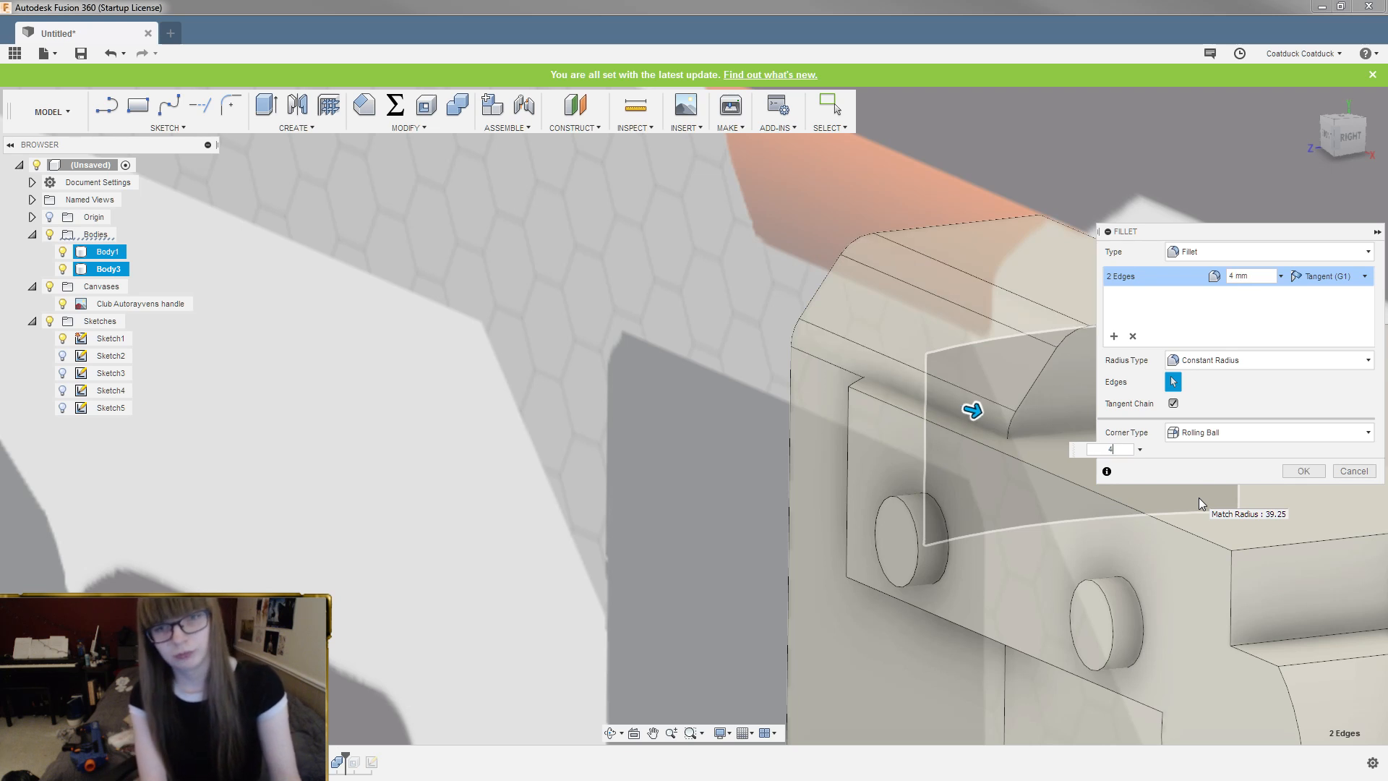
{"action": "key", "text": "Return"}
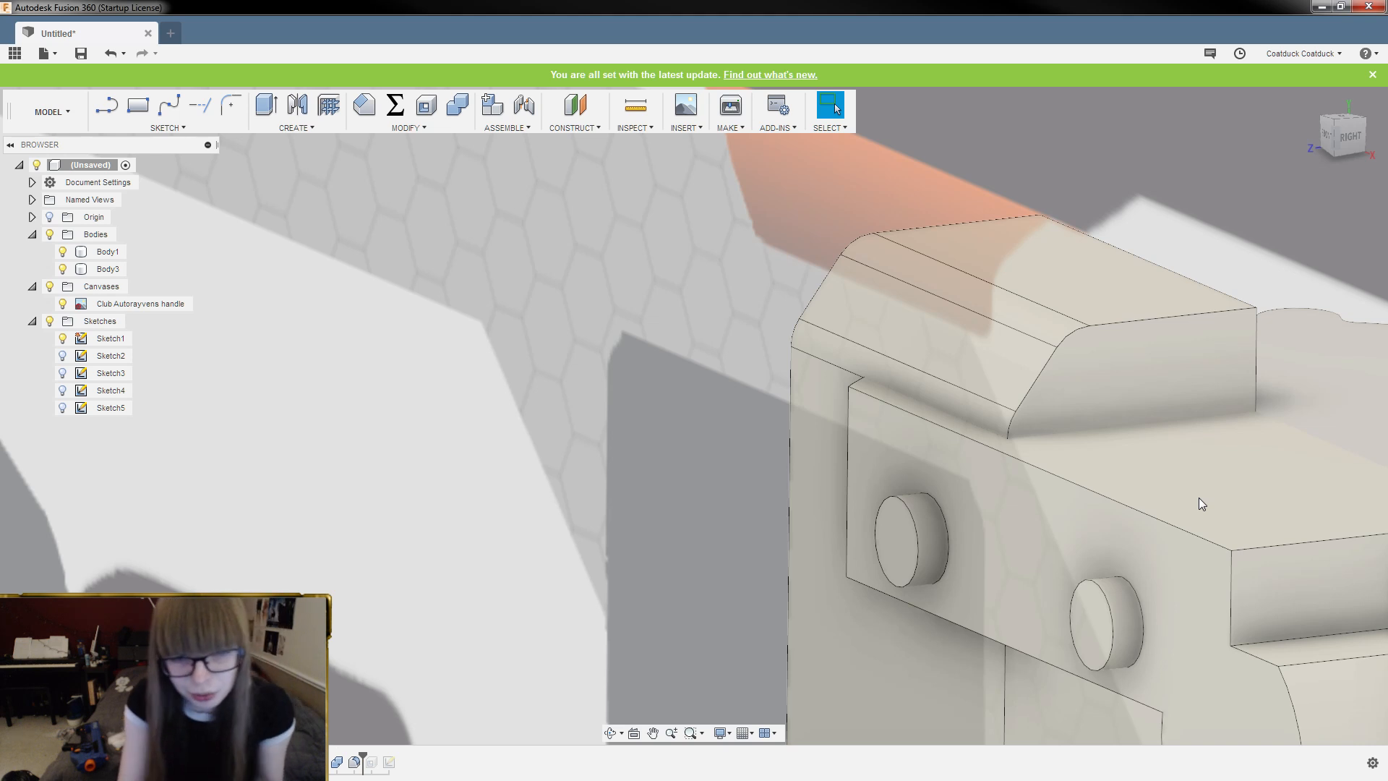
Roll the history forward to the end of the timeline and reopen Sketch6 for editing
{"action": "scroll", "coordinate": [878, 251], "scroll_direction": "down", "scroll_amount": 2}
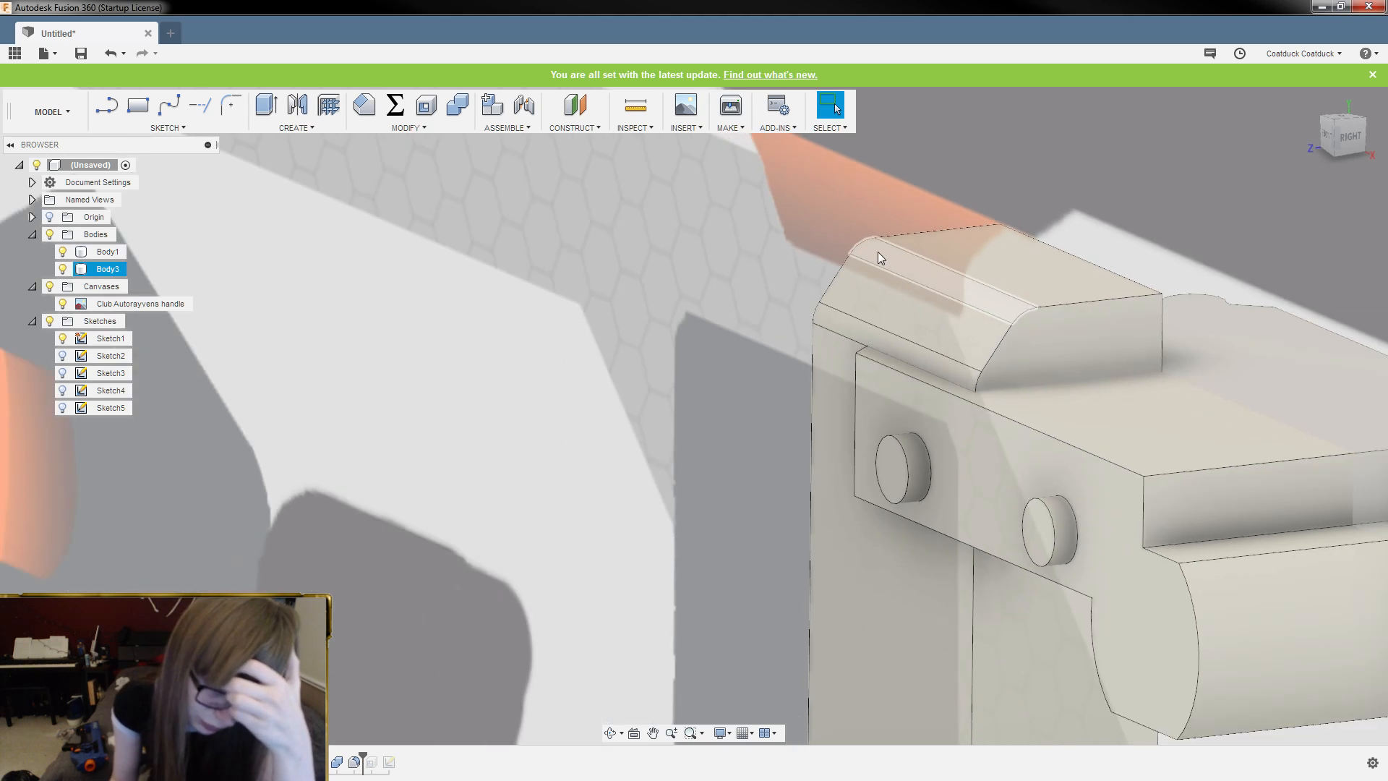
{"action": "middle_click_drag", "start_coordinate": [818, 291], "coordinate": [1020, 291], "text": "shift"}
{"action": "scroll", "coordinate": [947, 271], "scroll_direction": "down", "scroll_amount": 3}
{"action": "scroll", "coordinate": [1081, 290], "scroll_direction": "down", "scroll_amount": 3}
{"action": "scroll", "coordinate": [1082, 291], "scroll_direction": "up", "scroll_amount": 1}
{"action": "middle_click_drag", "start_coordinate": [1140, 292], "coordinate": [1115, 296], "text": "shift"}
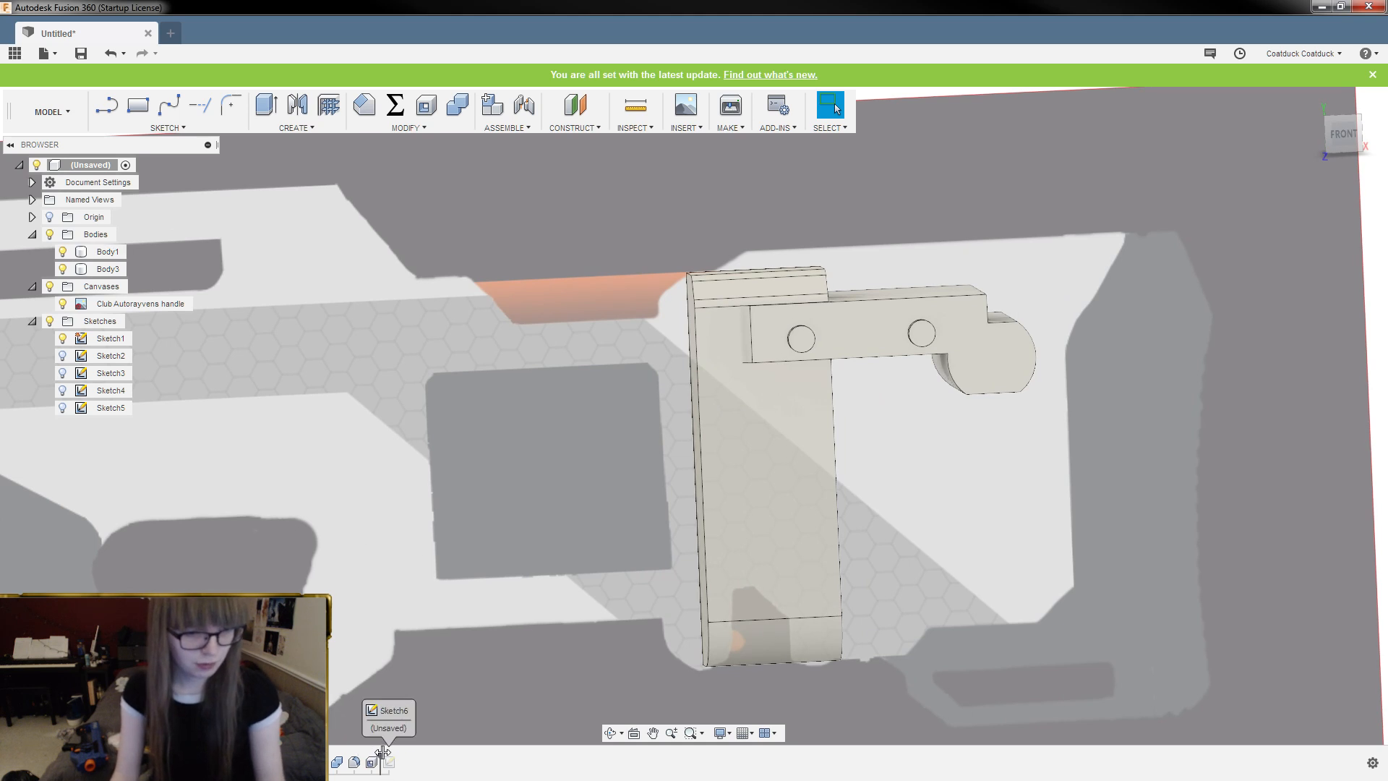
{"action": "left_click_drag", "start_coordinate": [363, 757], "coordinate": [398, 757]}
{"action": "middle_click_drag", "start_coordinate": [904, 506], "coordinate": [962, 483], "text": "shift"}
{"action": "middle_click_drag", "start_coordinate": [1200, 261], "coordinate": [1183, 250], "text": "shift"}
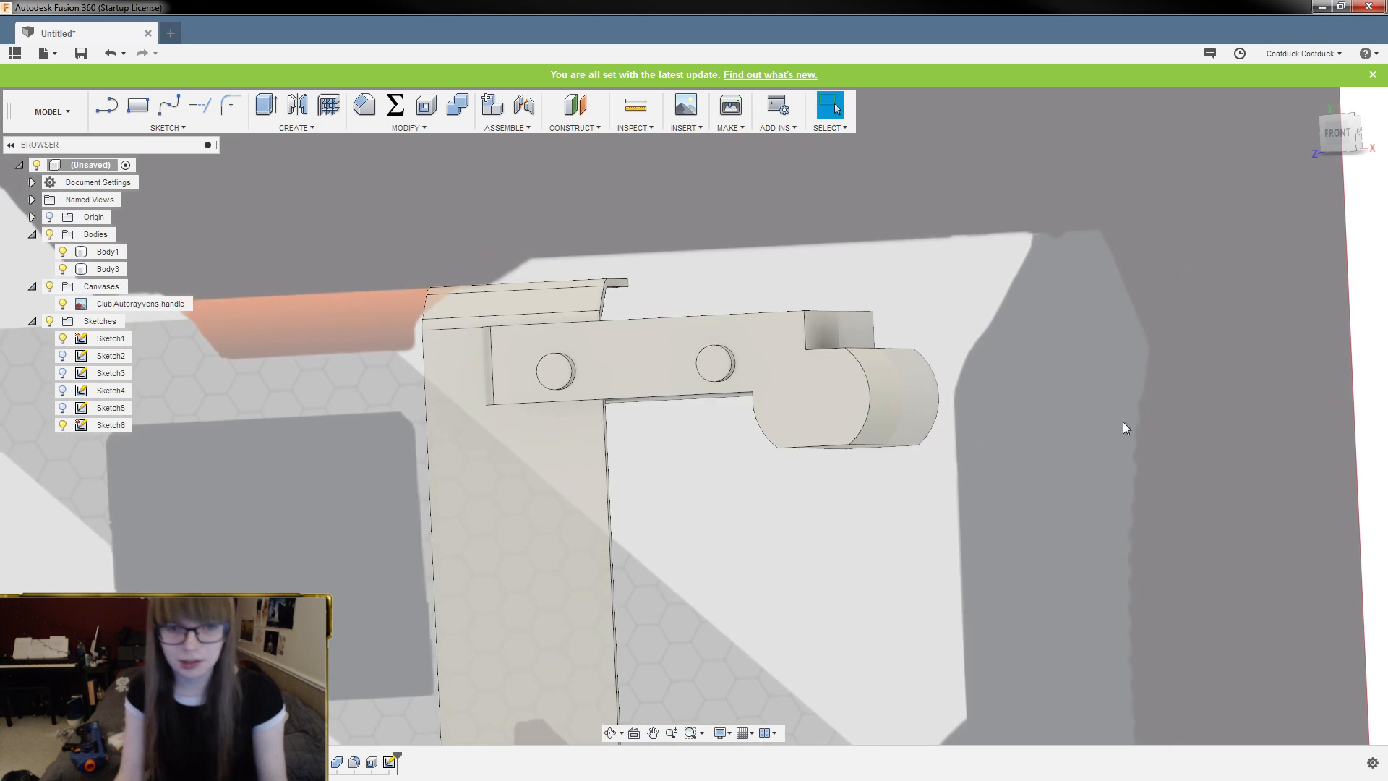
{"action": "left_click", "coordinate": [388, 765]}
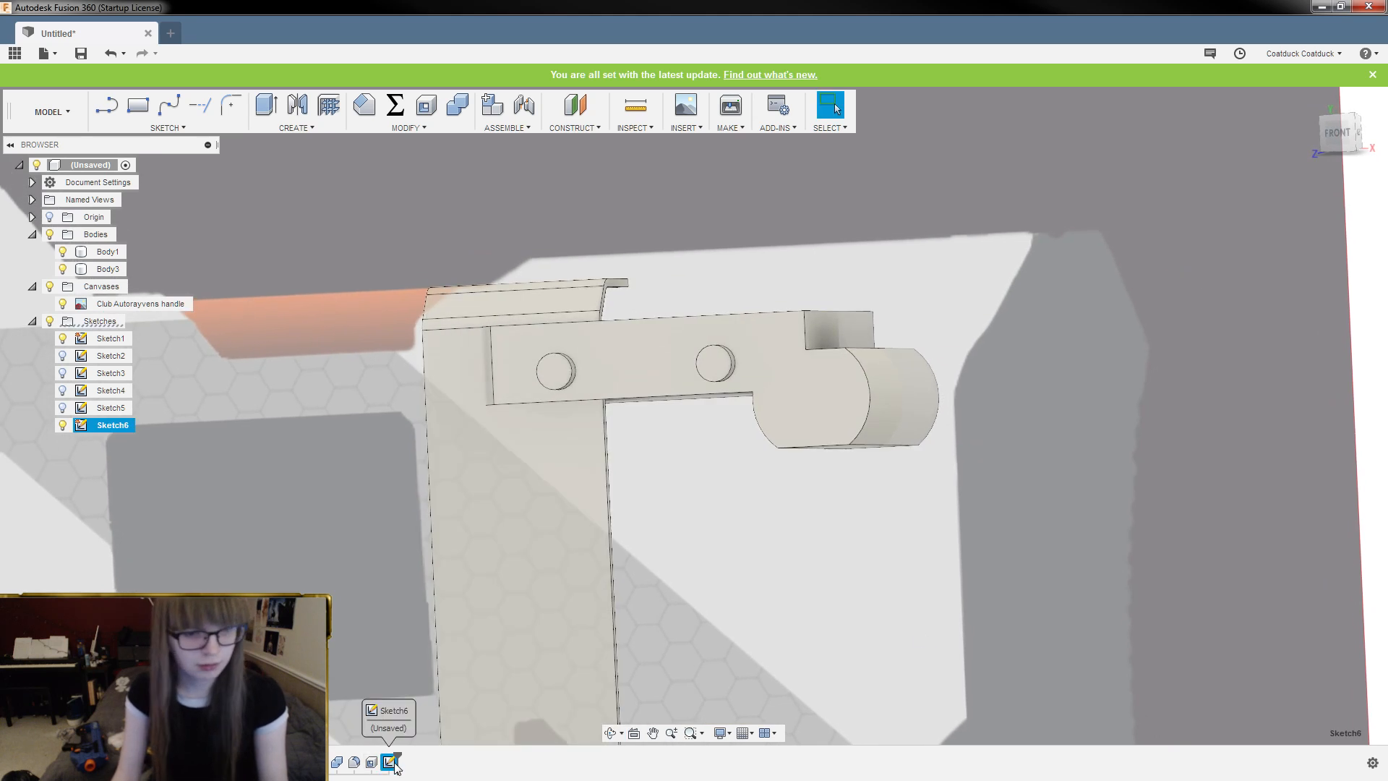
{"action": "double_click", "coordinate": [394, 763]}
{"action": "double_click", "coordinate": [395, 767]}
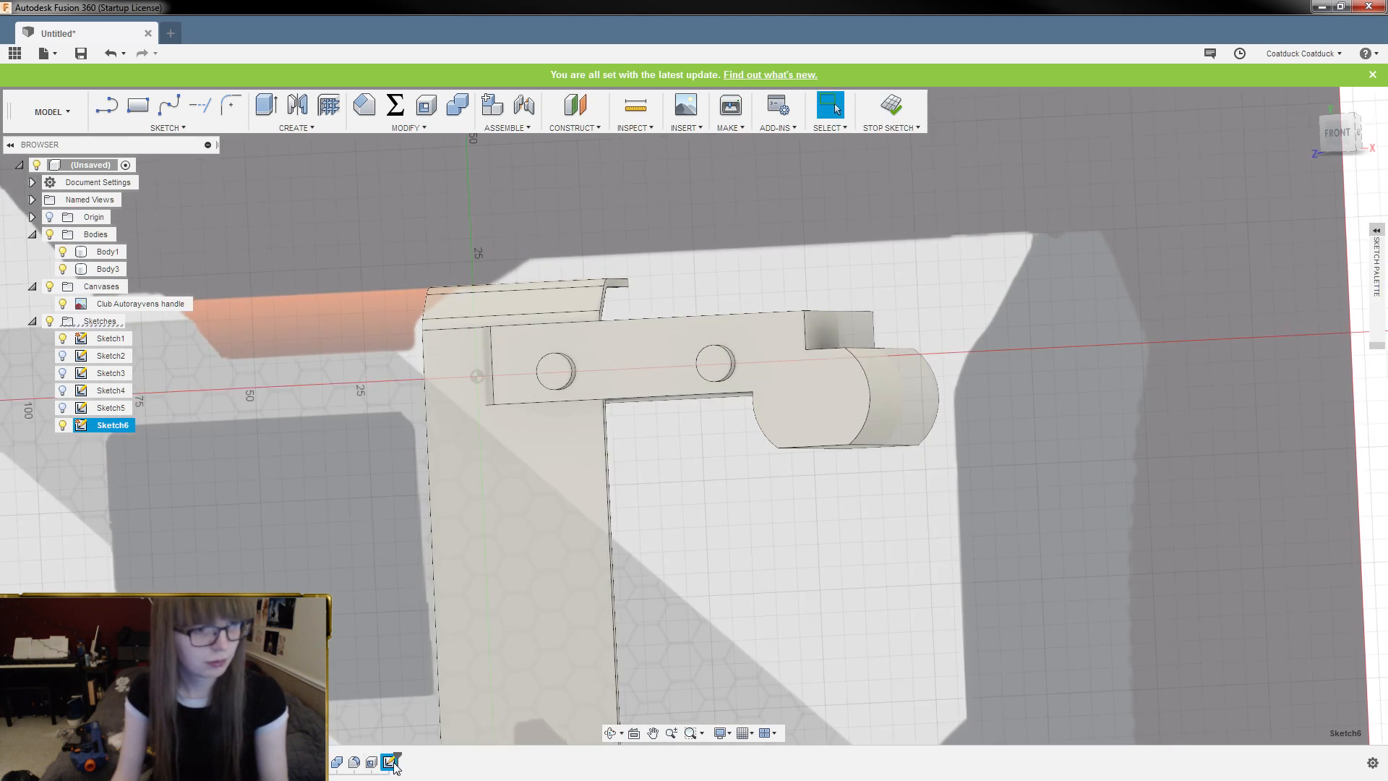
Sketch a closed 110 x 50 mm rectangle of lines over the canvas stock, running down and back from its upper front corner
{"action": "mouse_move", "coordinate": [1113, 386]}
{"action": "middle_mouse_down", "text": "shift"}
{"action": "mouse_move", "coordinate": [1139, 374]}
{"action": "mouse_move", "coordinate": [1059, 341]}
{"action": "middle_mouse_up", "text": "shift"}
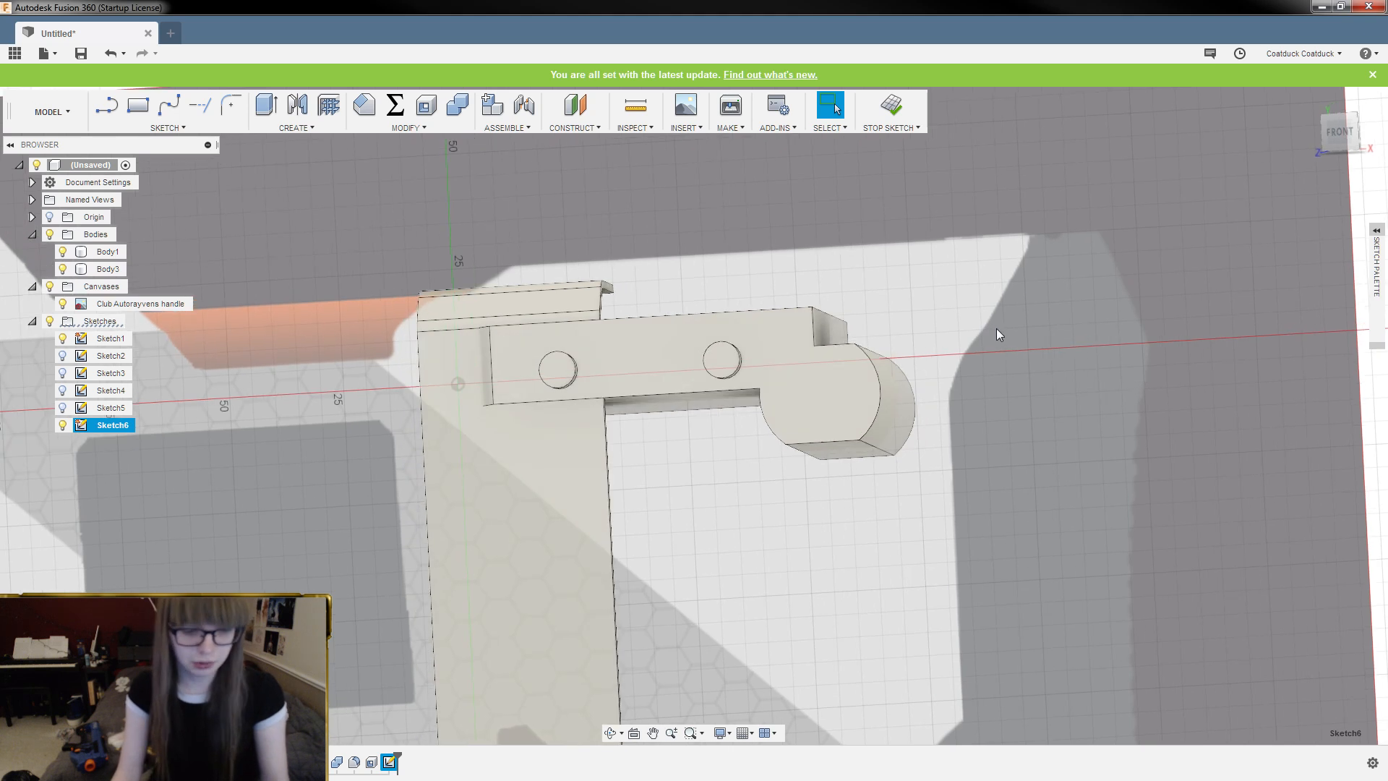
{"action": "key", "text": "l"}
{"action": "middle_click_drag", "start_coordinate": [957, 323], "coordinate": [985, 323], "text": "shift"}
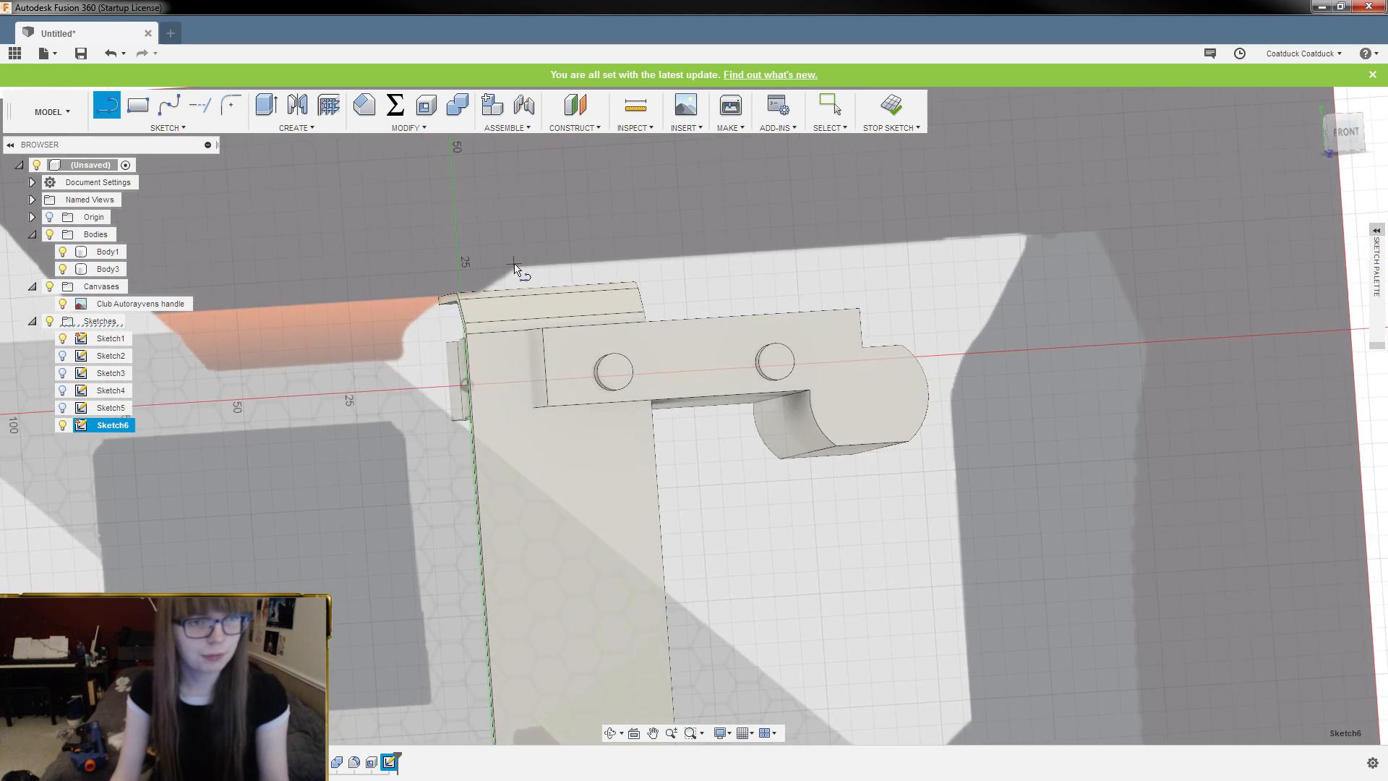
{"action": "scroll", "coordinate": [518, 271], "scroll_direction": "up", "scroll_amount": 3}
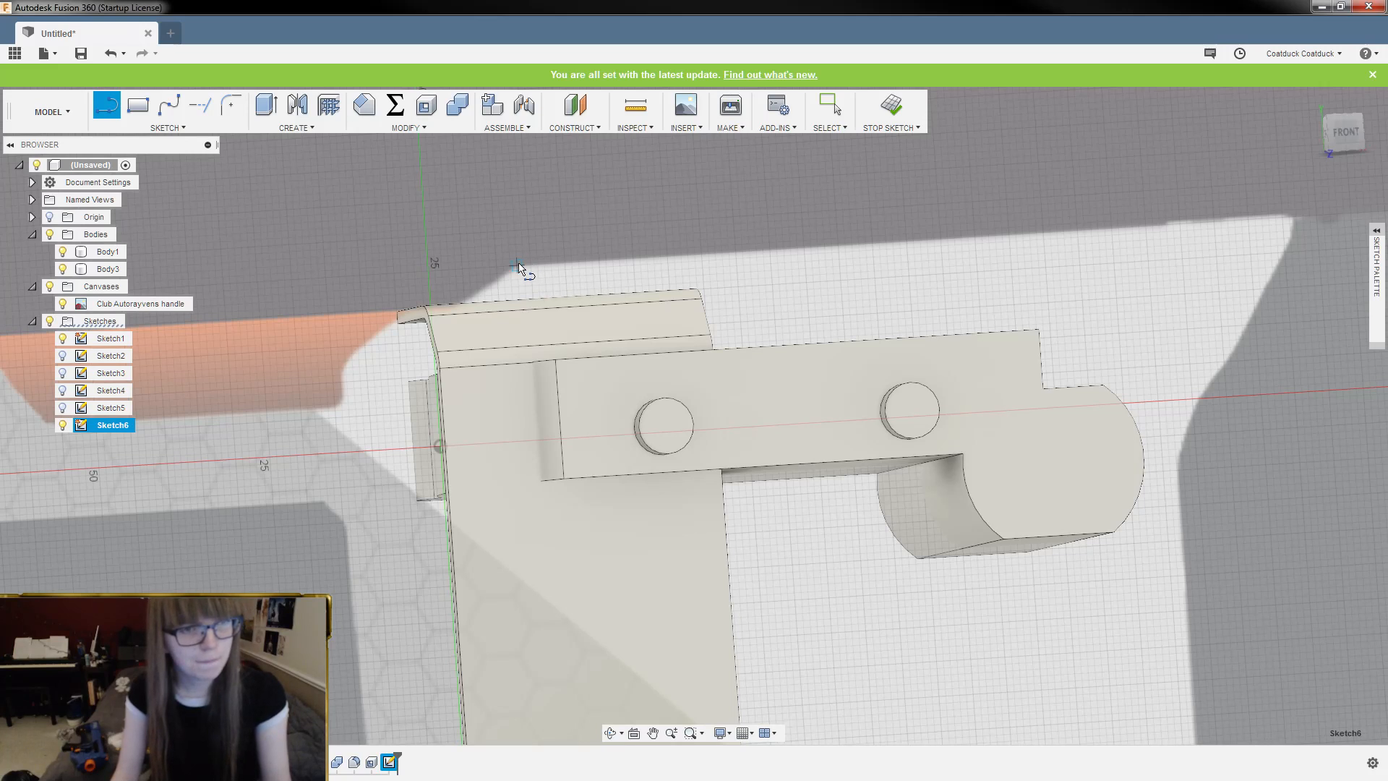
{"action": "scroll", "coordinate": [525, 246], "scroll_direction": "down", "scroll_amount": 5}
{"action": "left_click", "coordinate": [522, 233]}
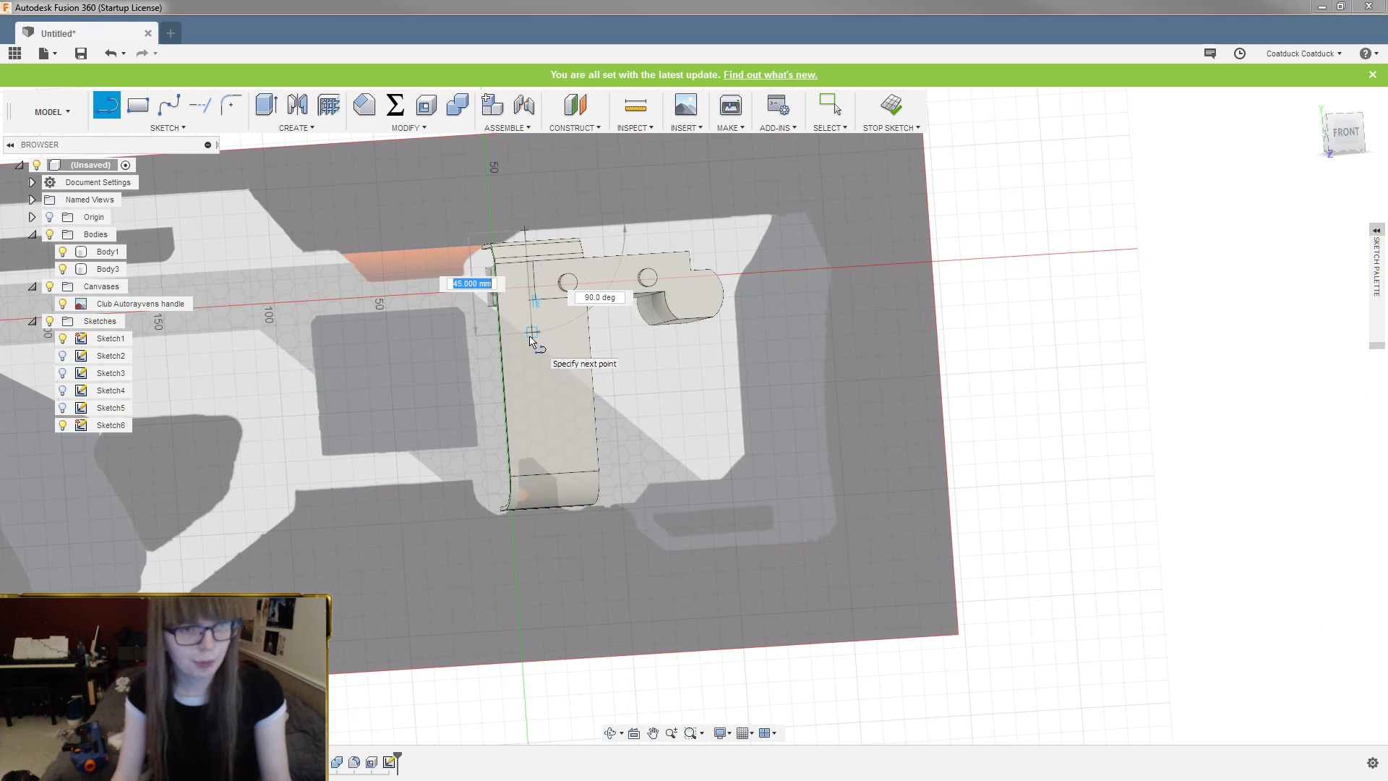
{"action": "scroll", "coordinate": [532, 339], "scroll_direction": "up", "scroll_amount": 3}
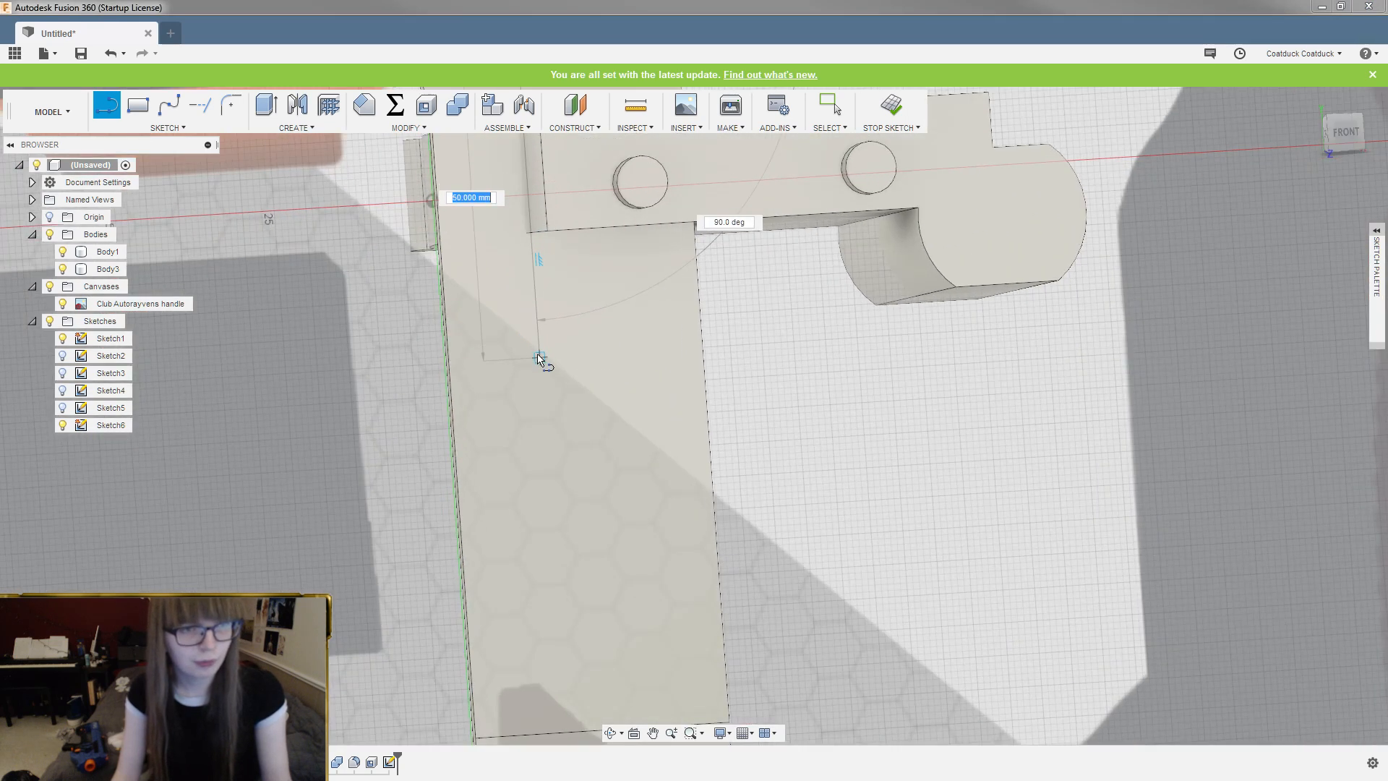
{"action": "left_click", "coordinate": [538, 359]}
{"action": "scroll", "coordinate": [496, 362], "scroll_direction": "down", "scroll_amount": 3}
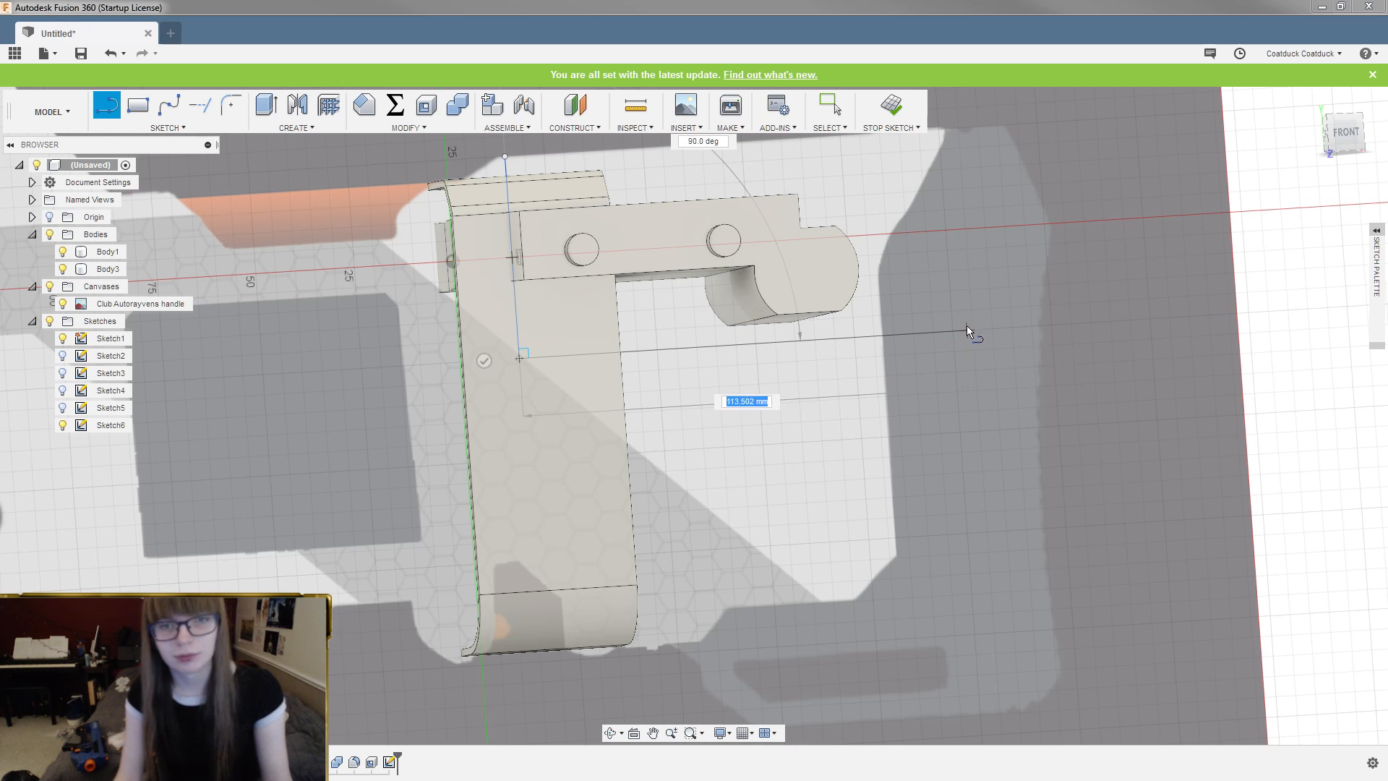
{"action": "left_click", "coordinate": [954, 331]}
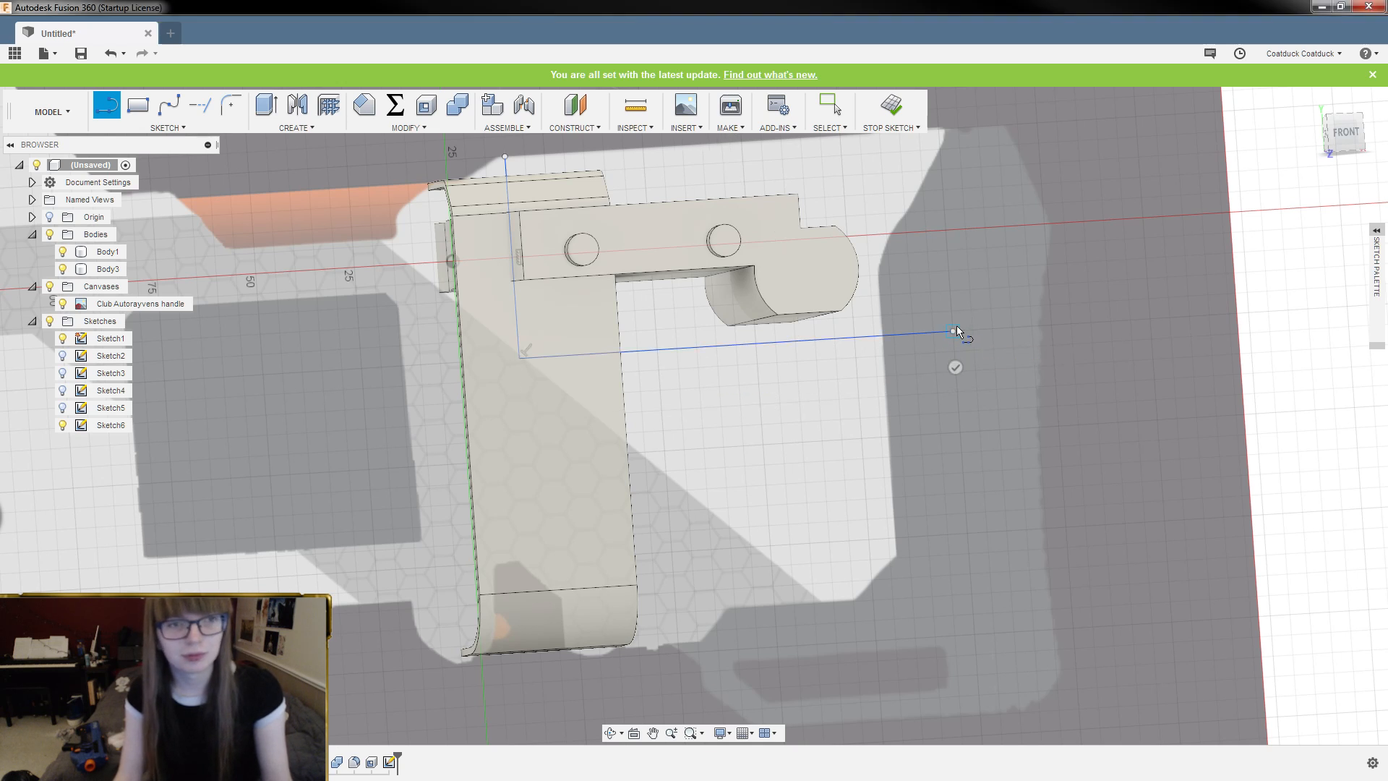
{"action": "left_click", "coordinate": [940, 131]}
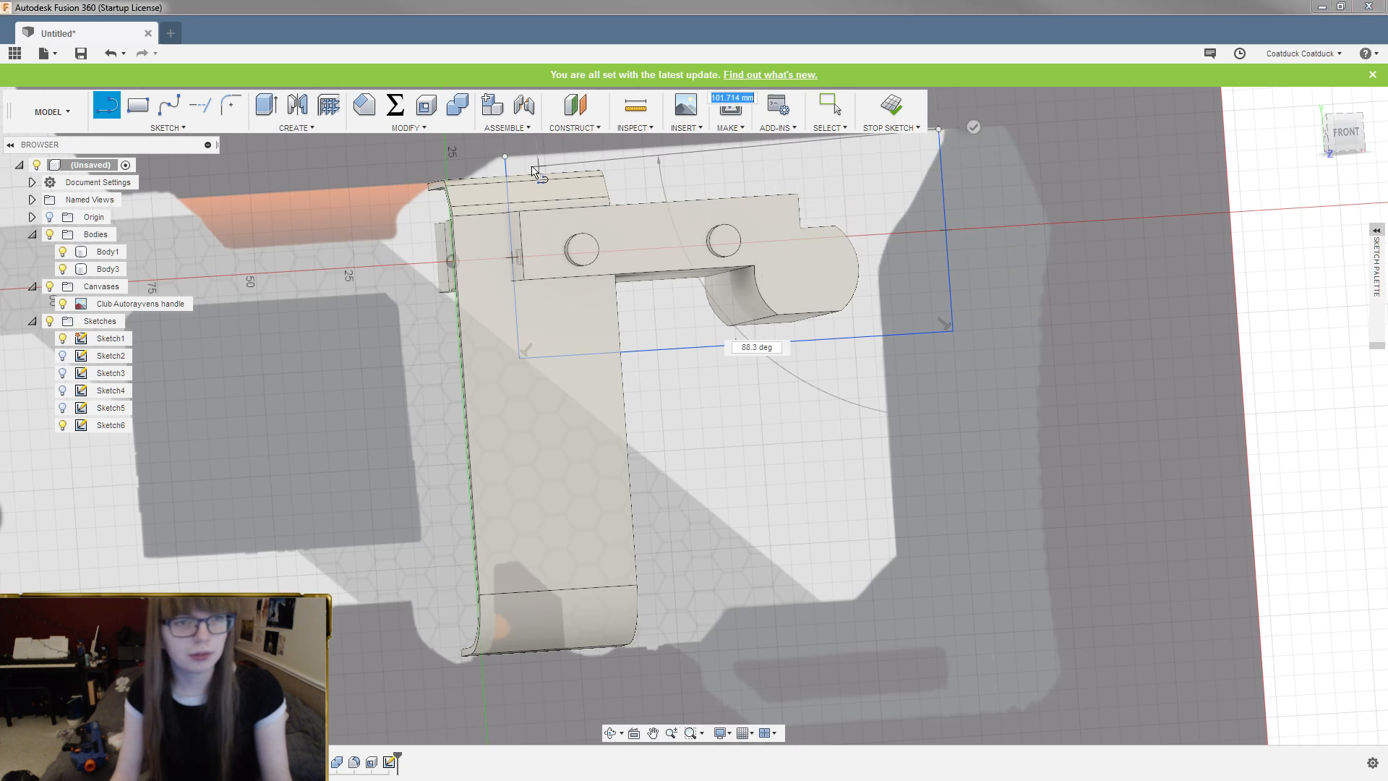
{"action": "left_click", "coordinate": [505, 155]}
{"action": "scroll", "coordinate": [1117, 388], "scroll_direction": "down", "scroll_amount": 2}
{"action": "key", "text": "Escape"}
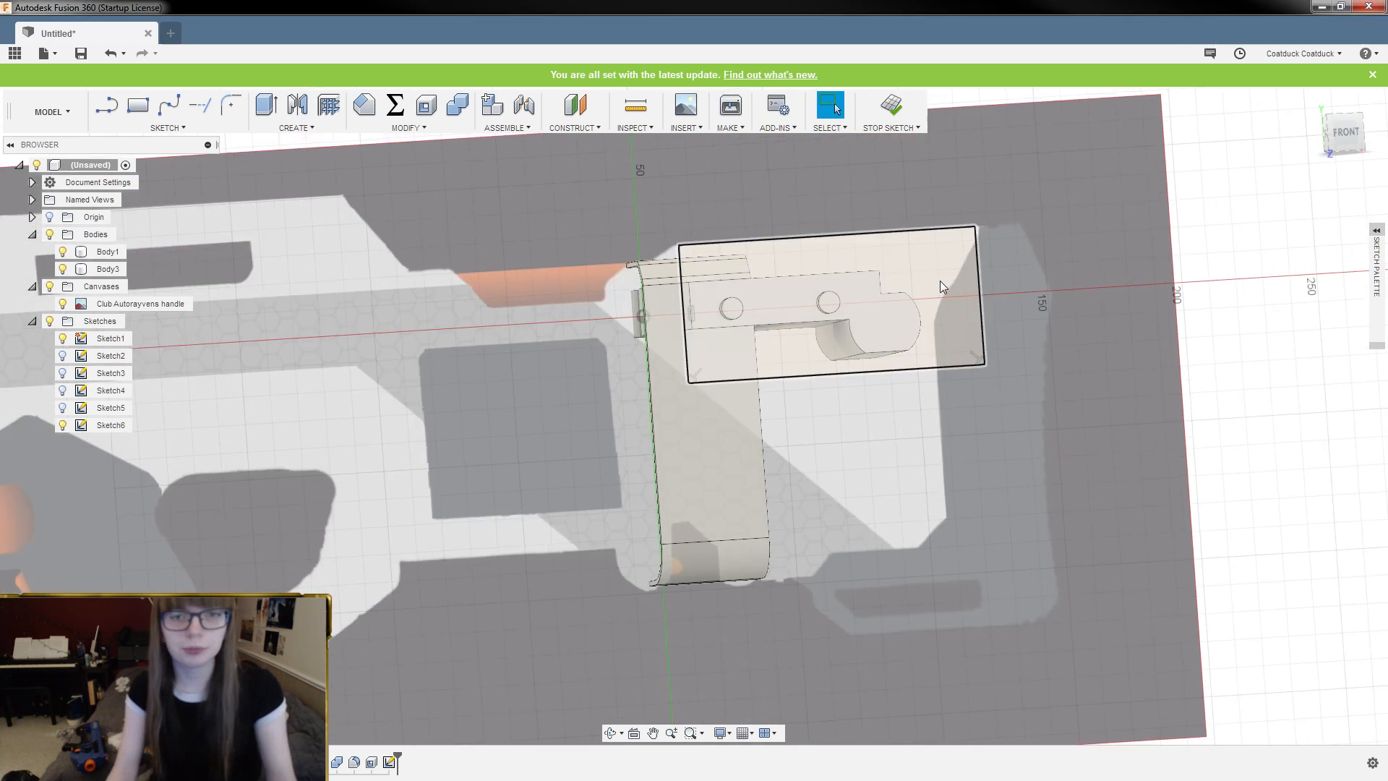
Extrude the rectangular stock profile 32 mm outward from the canvas as a new body
{"action": "left_click", "coordinate": [940, 280]}
{"action": "middle_click_drag", "start_coordinate": [1131, 306], "coordinate": [1004, 154], "text": "shift"}
{"action": "key", "text": "e"}
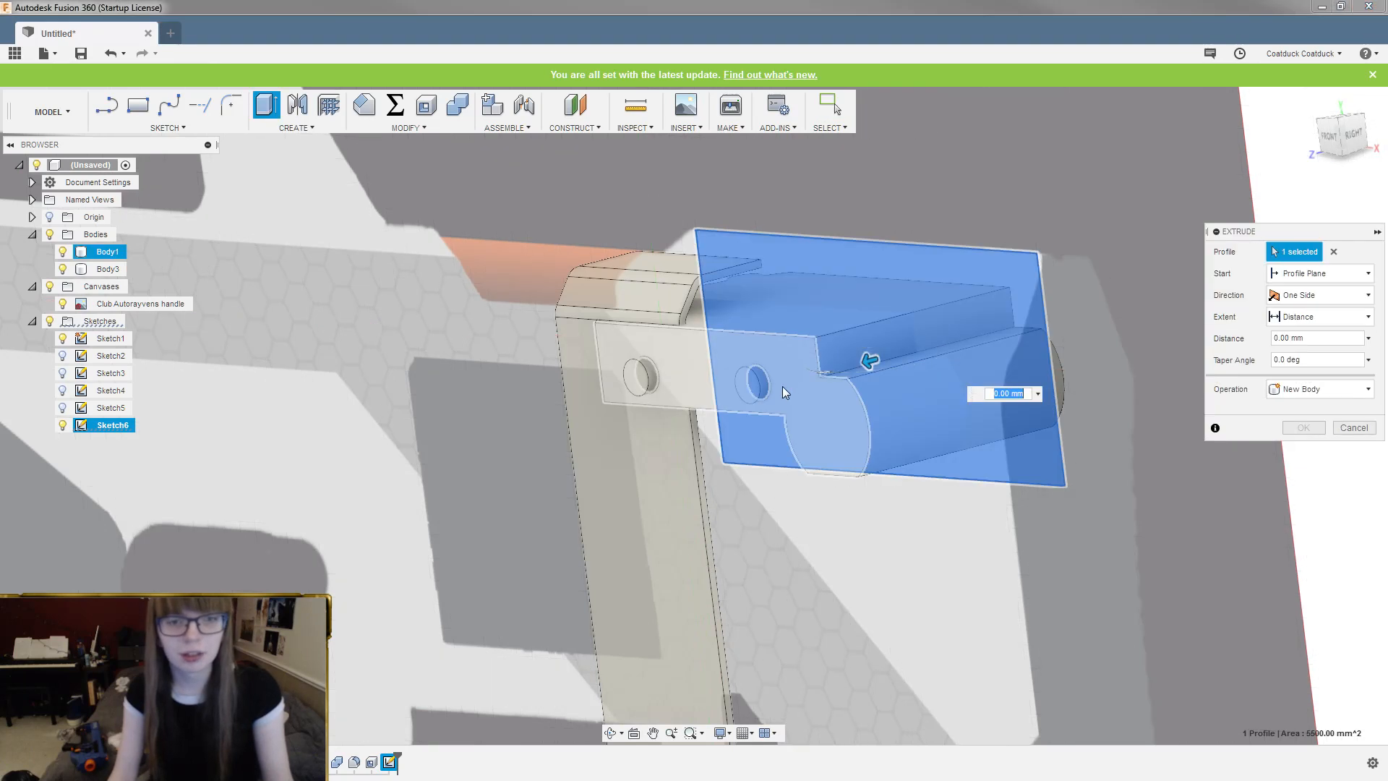
{"action": "left_click", "coordinate": [751, 385]}
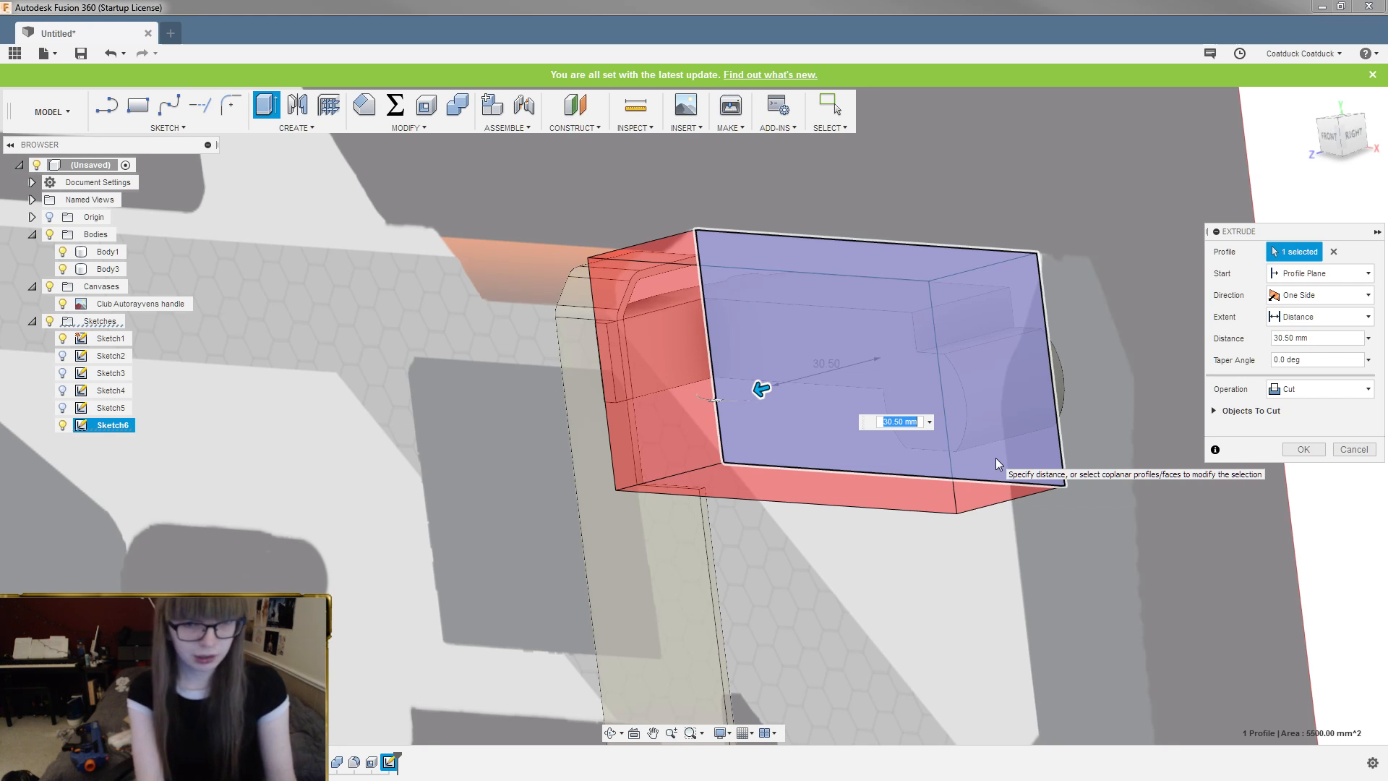
{"action": "type", "text": "32"}
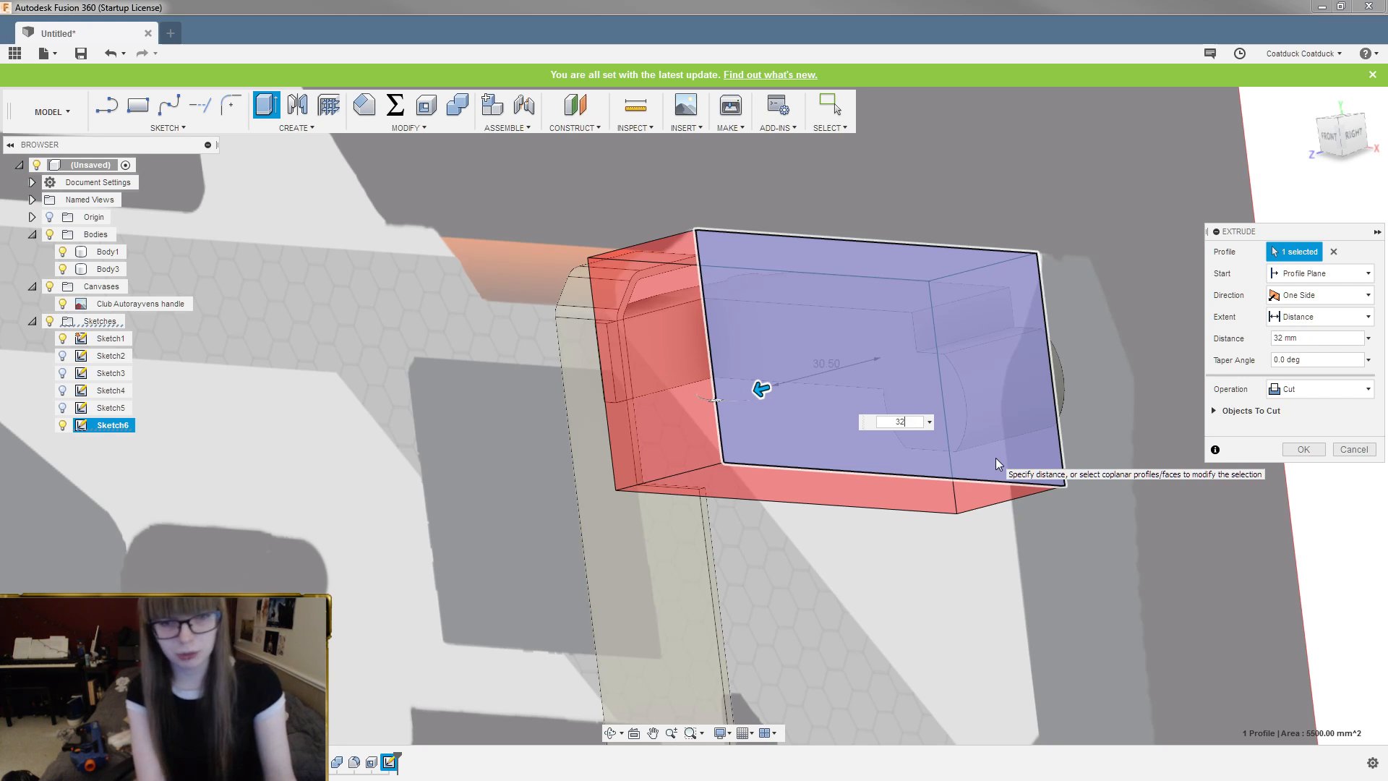
{"action": "left_click", "coordinate": [1283, 389]}
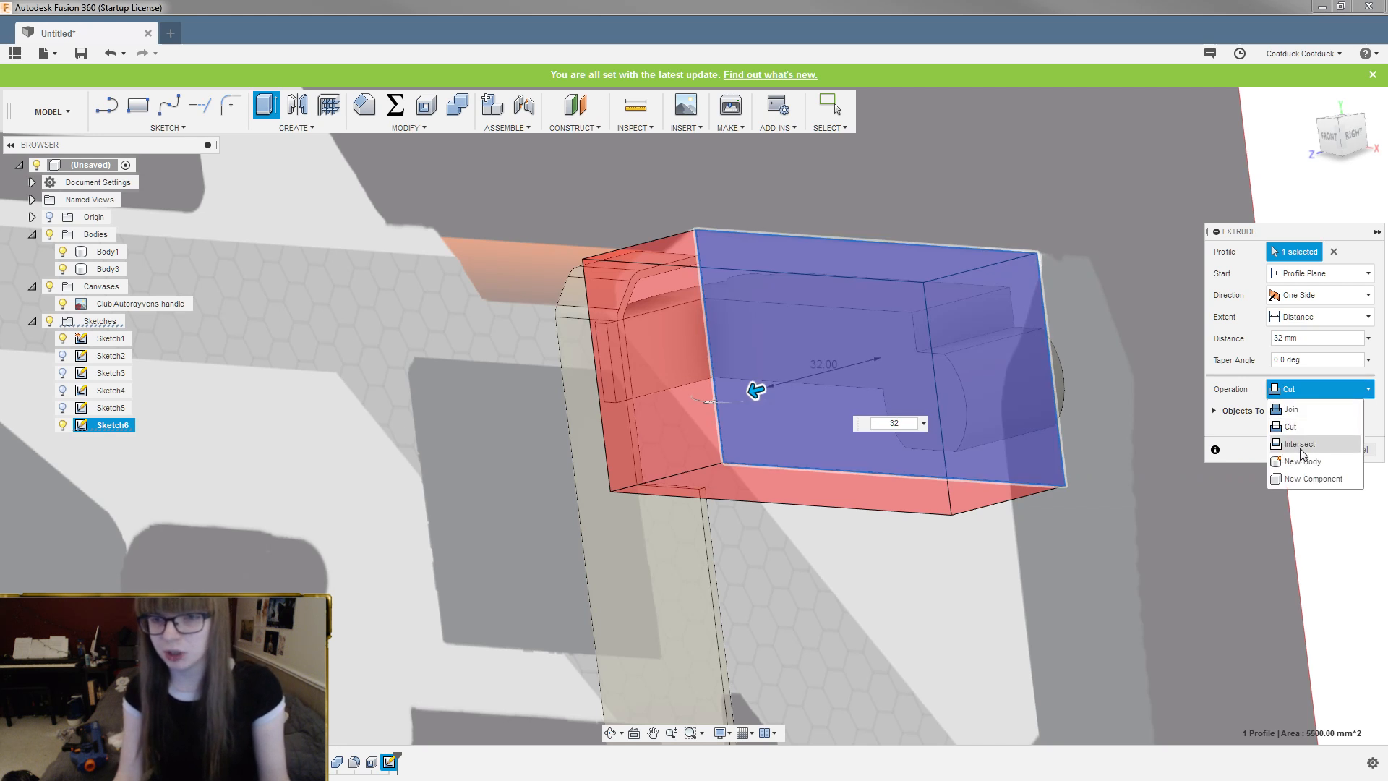
{"action": "left_click", "coordinate": [1318, 463]}
Start a two-distance chamfer of 14 mm and 9 mm on the stock block's long outer upper edge
{"action": "middle_click_drag", "start_coordinate": [1222, 431], "coordinate": [846, 315], "text": "shift"}
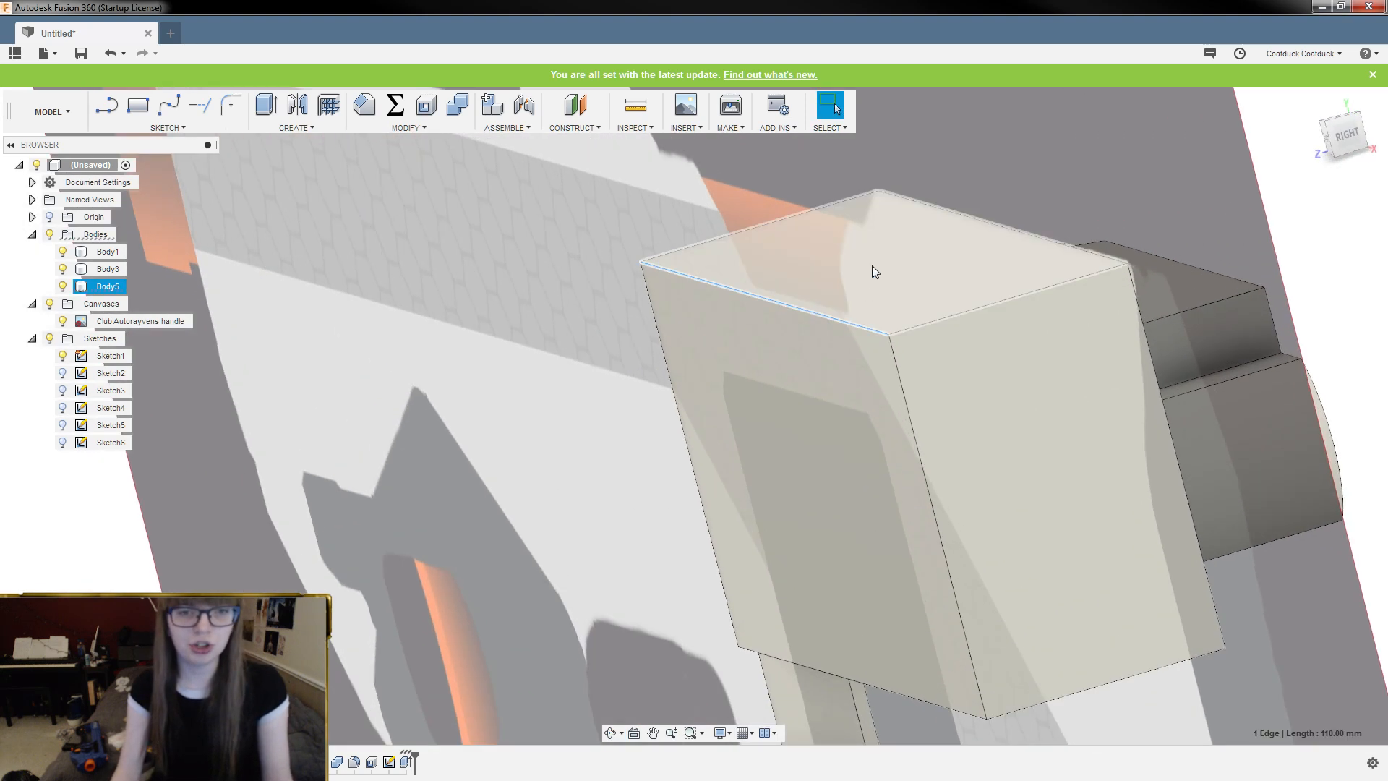
{"action": "middle_click_drag", "start_coordinate": [873, 266], "coordinate": [706, 204], "text": "shift"}
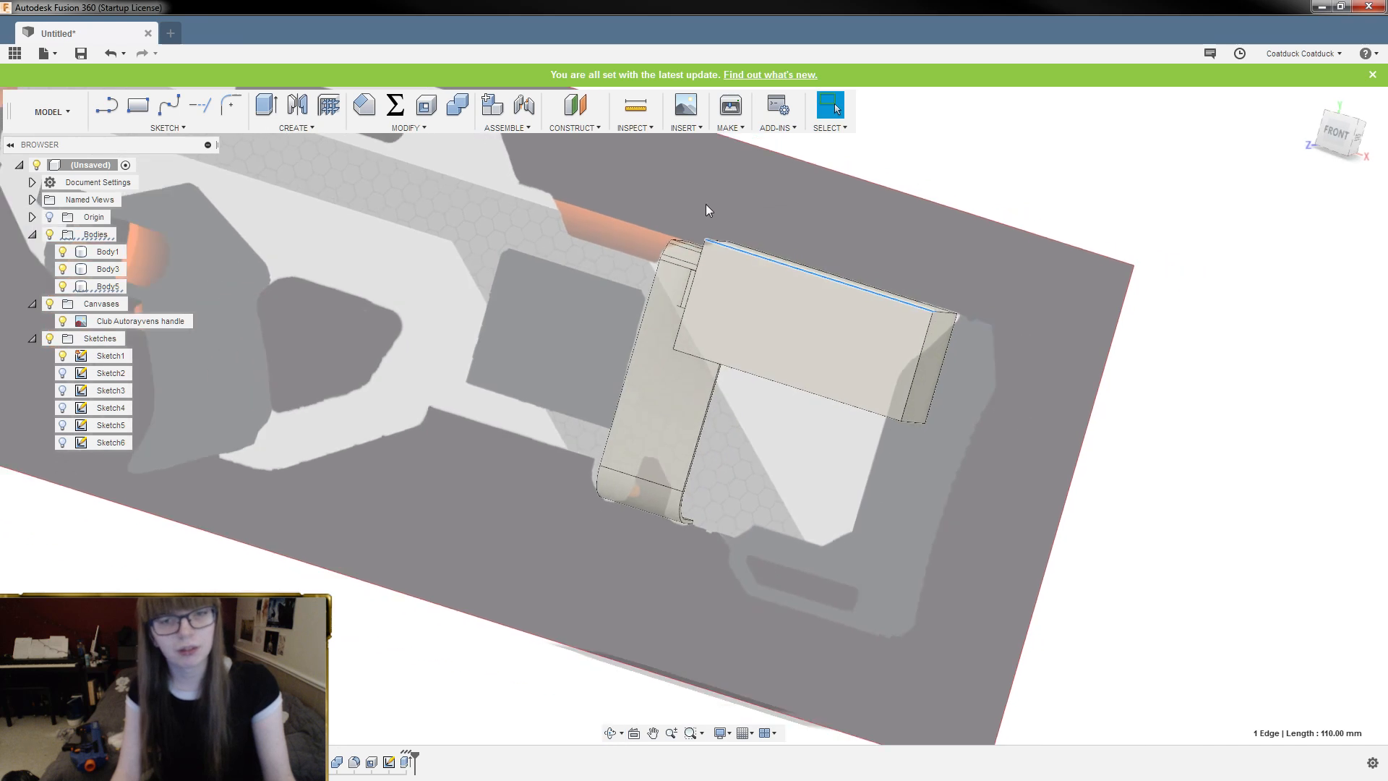
{"action": "scroll", "coordinate": [614, 183], "scroll_direction": "up", "scroll_amount": 2}
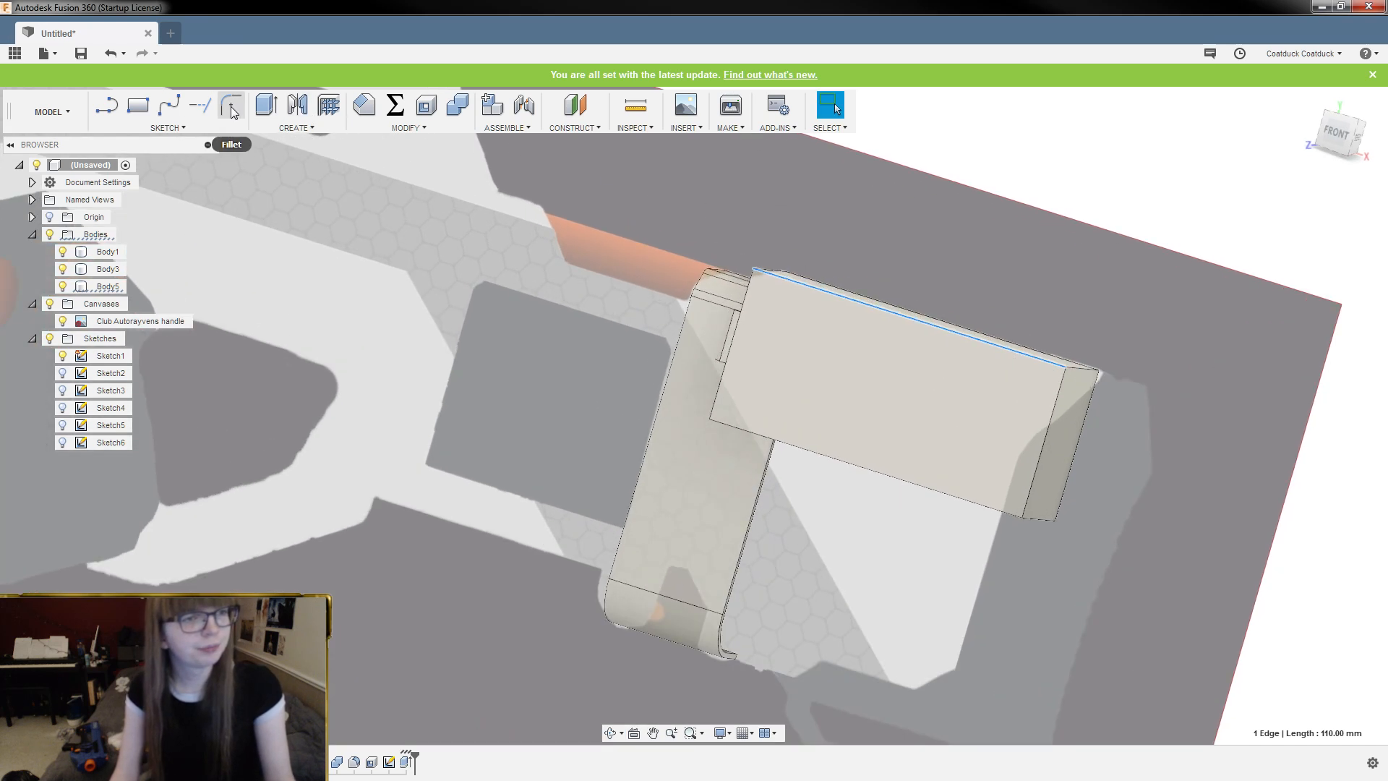
{"action": "left_click", "coordinate": [364, 105]}
{"action": "middle_click_drag", "start_coordinate": [948, 304], "coordinate": [1029, 317], "text": "shift"}
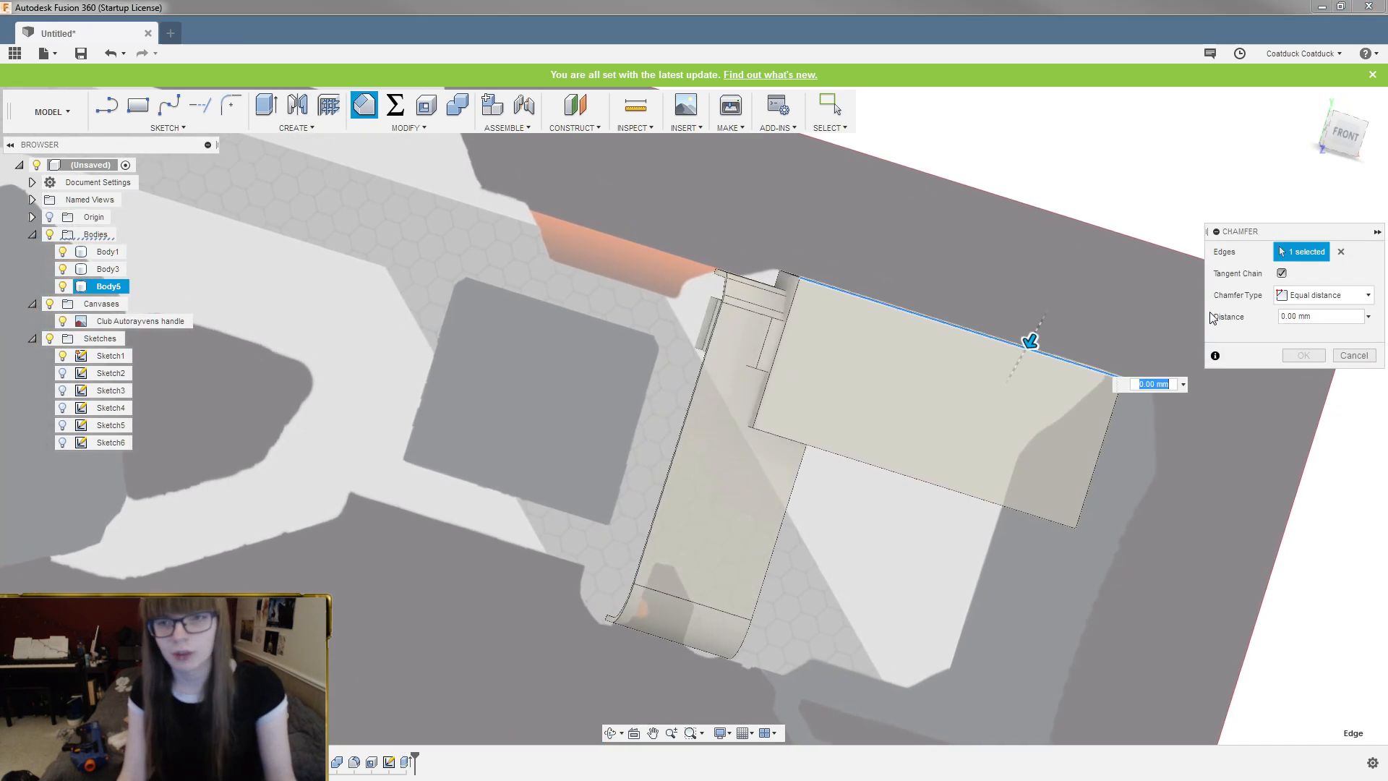
{"action": "left_click", "coordinate": [1327, 297]}
{"action": "left_click", "coordinate": [1329, 337]}
{"action": "middle_click_drag", "start_coordinate": [933, 278], "coordinate": [1040, 275], "text": "shift"}
{"action": "scroll", "coordinate": [1012, 324], "scroll_direction": "up", "scroll_amount": 3}
{"action": "middle_click_drag", "start_coordinate": [1097, 335], "coordinate": [1080, 327], "text": "shift"}
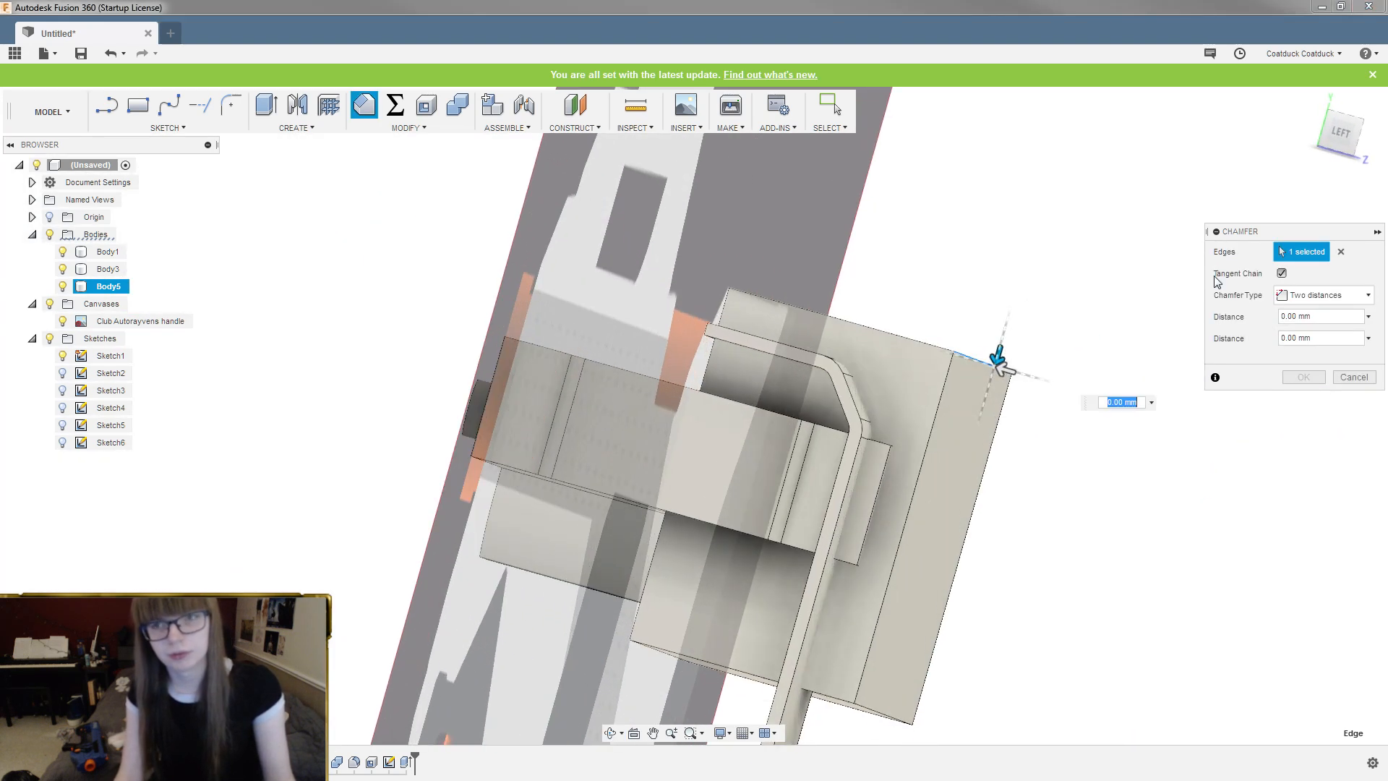
{"action": "left_click", "coordinate": [1340, 132]}
{"action": "scroll", "coordinate": [945, 281], "scroll_direction": "up", "scroll_amount": 3}
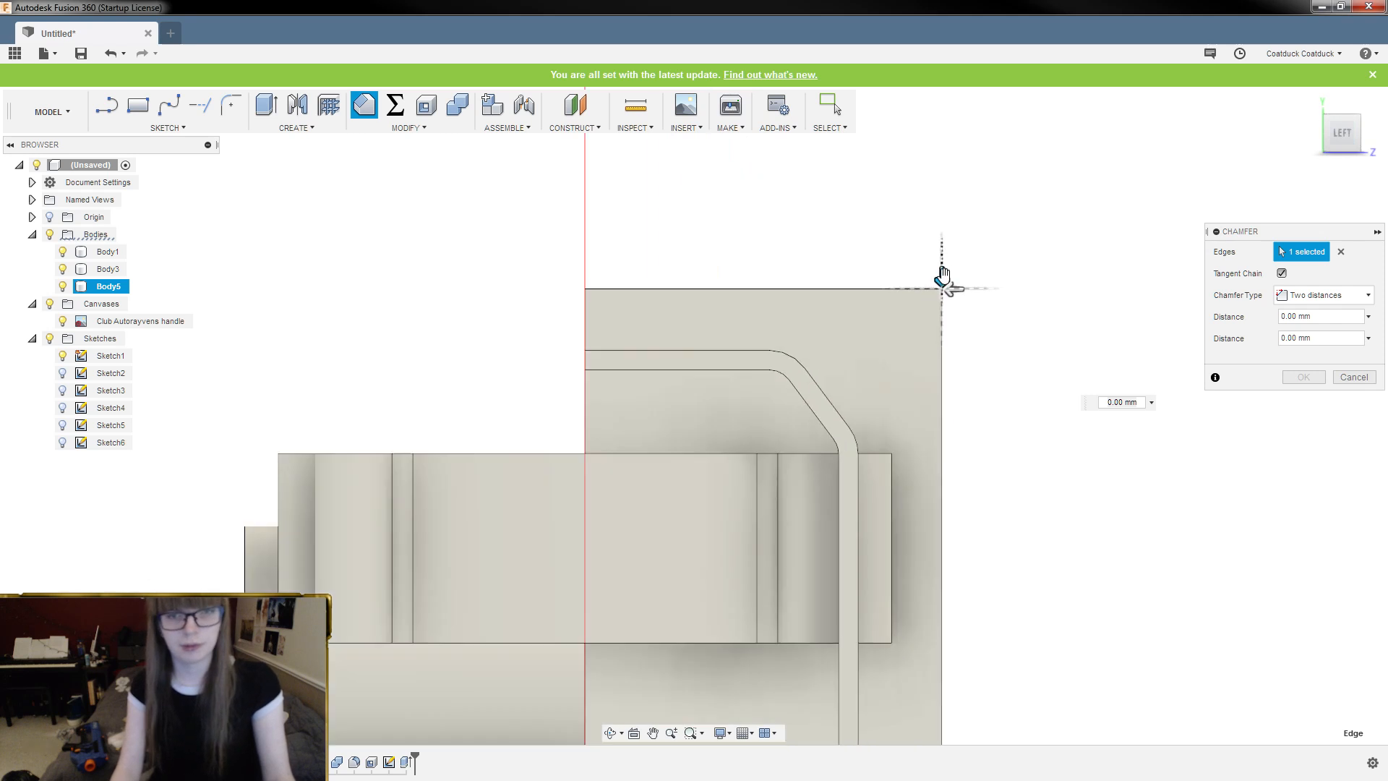
{"action": "left_click", "coordinate": [947, 279]}
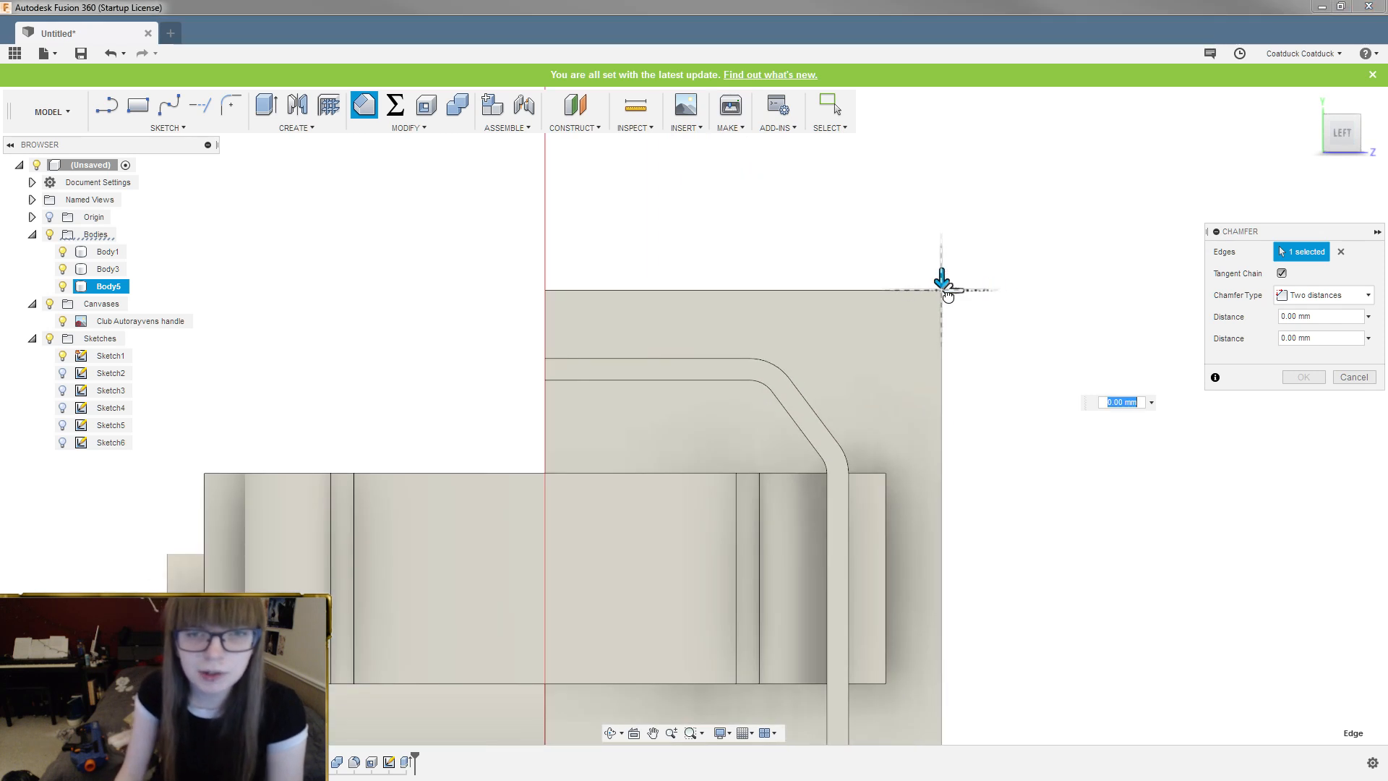
{"action": "left_click_drag", "start_coordinate": [955, 290], "coordinate": [841, 289]}
{"action": "left_click_drag", "start_coordinate": [945, 277], "coordinate": [940, 454]}
Adjust the two chamfer distances on the stock block's long outer upper edge to 17 mm and 13 mm
{"action": "middle_click_drag", "start_coordinate": [942, 407], "coordinate": [800, 321], "text": "shift"}
{"action": "scroll", "coordinate": [1039, 278], "scroll_direction": "up", "scroll_amount": 3}
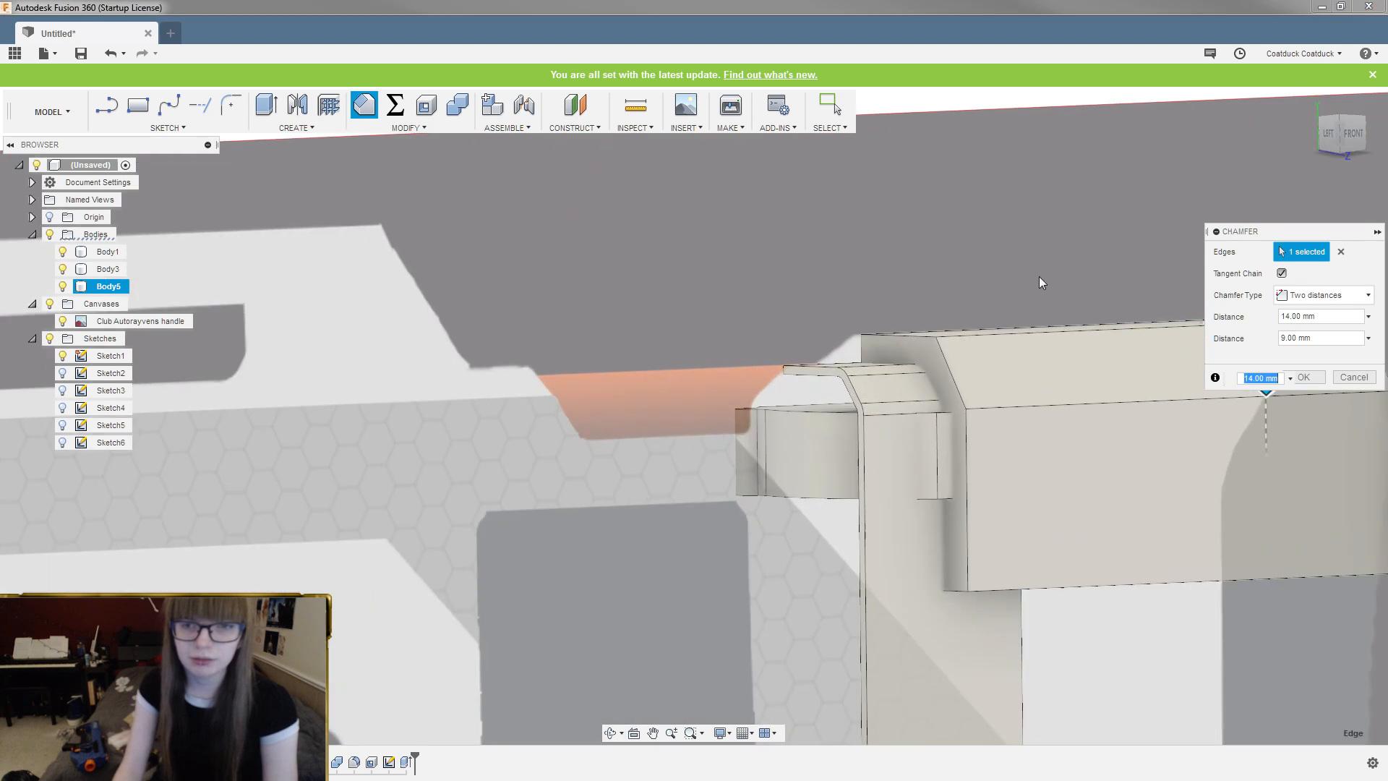
{"action": "scroll", "coordinate": [1033, 337], "scroll_direction": "up", "scroll_amount": 2}
{"action": "scroll", "coordinate": [1032, 337], "scroll_direction": "down", "scroll_amount": 1}
{"action": "middle_click_drag", "start_coordinate": [1033, 337], "coordinate": [1100, 378], "text": "shift"}
{"action": "left_click_drag", "start_coordinate": [1060, 446], "coordinate": [1057, 481]}
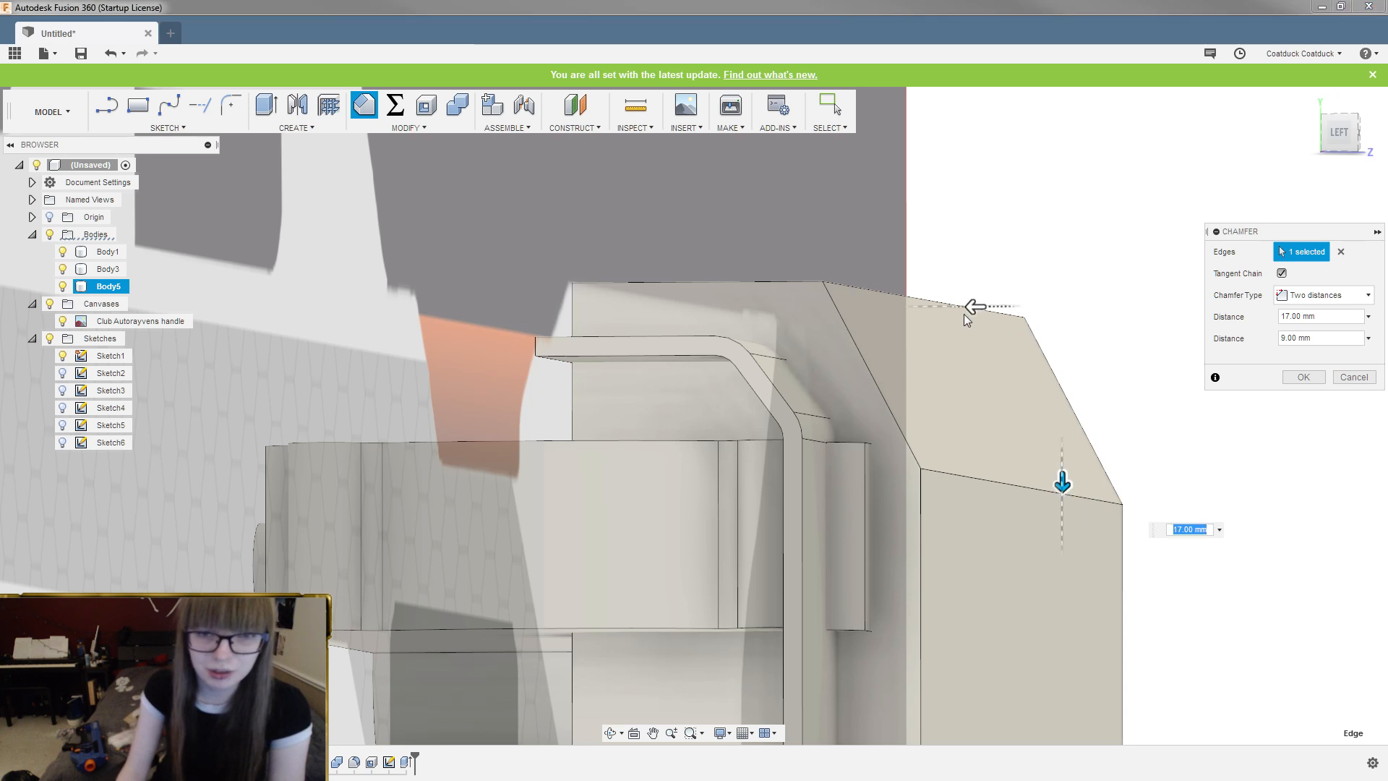
{"action": "left_click_drag", "start_coordinate": [970, 308], "coordinate": [928, 310]}
{"action": "scroll", "coordinate": [1012, 268], "scroll_direction": "down", "scroll_amount": 2}
{"action": "mouse_move", "coordinate": [1106, 266]}
{"action": "middle_mouse_down", "text": "shift"}
{"action": "mouse_move", "coordinate": [1140, 246]}
{"action": "mouse_move", "coordinate": [1106, 256]}
{"action": "middle_mouse_up", "text": "shift"}
{"action": "scroll", "coordinate": [1076, 259], "scroll_direction": "down", "scroll_amount": 2}
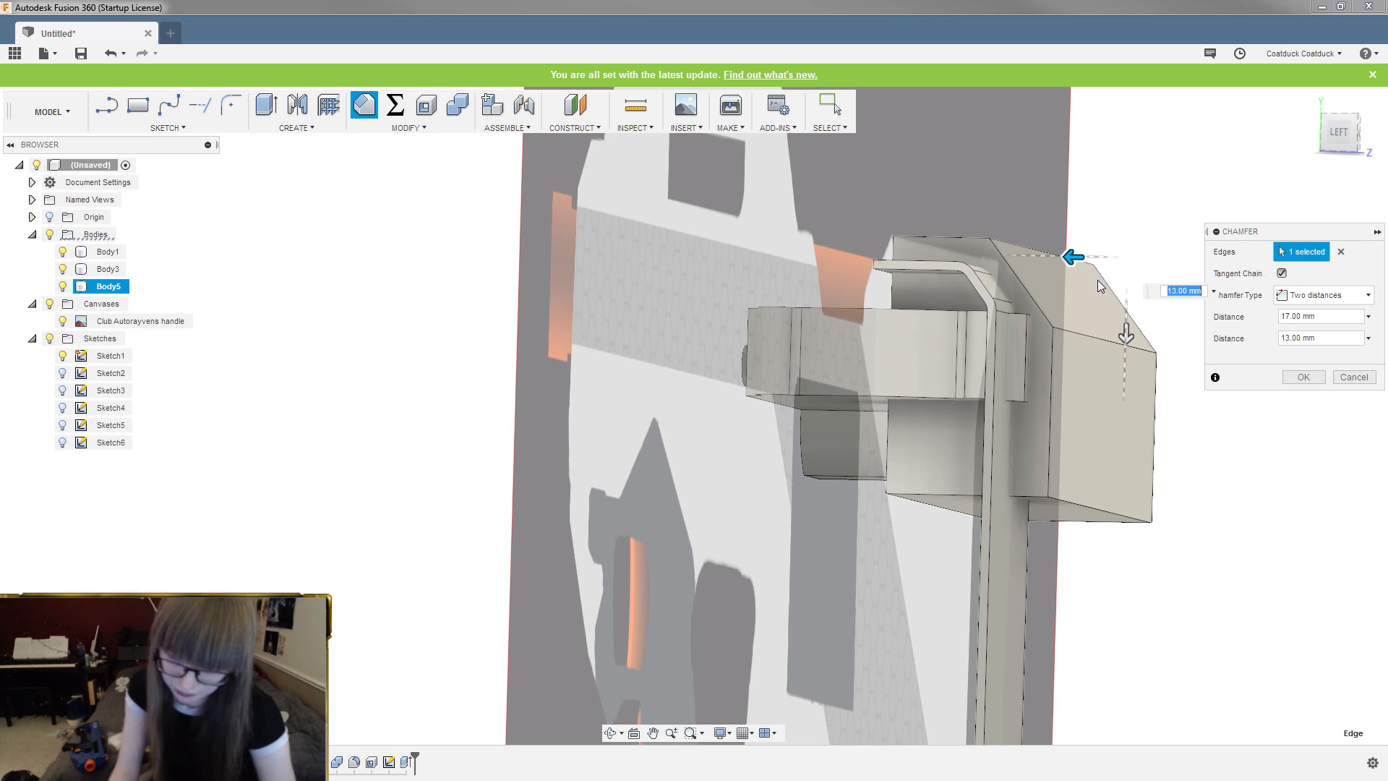
Examine the previewed chamfer on the stock block against the reference canvas and the neighbouring parts from several angles
{"action": "middle_click_drag", "start_coordinate": [1119, 260], "coordinate": [849, 243], "text": "shift"}
{"action": "scroll", "coordinate": [849, 243], "scroll_direction": "down", "scroll_amount": 3}
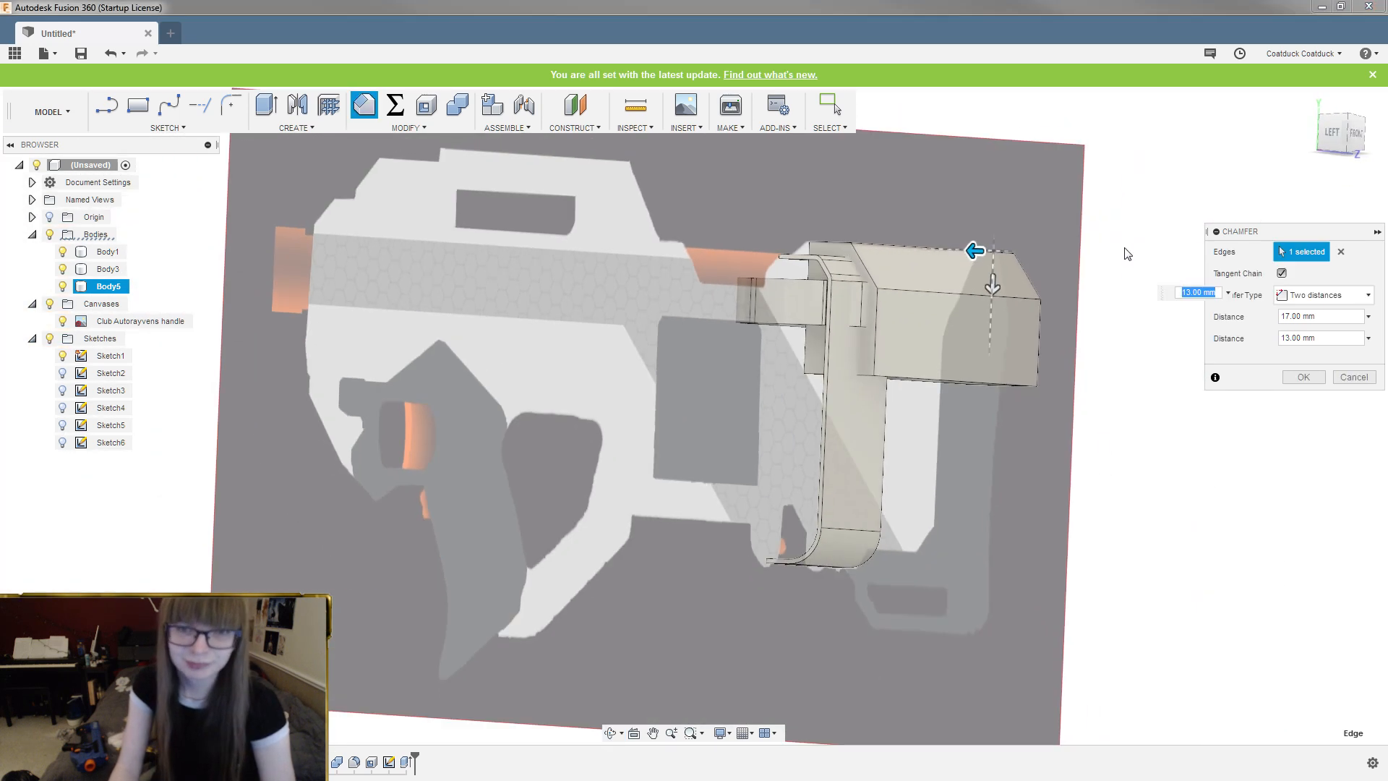
{"action": "middle_click_drag", "start_coordinate": [1126, 250], "coordinate": [922, 229], "text": "shift"}
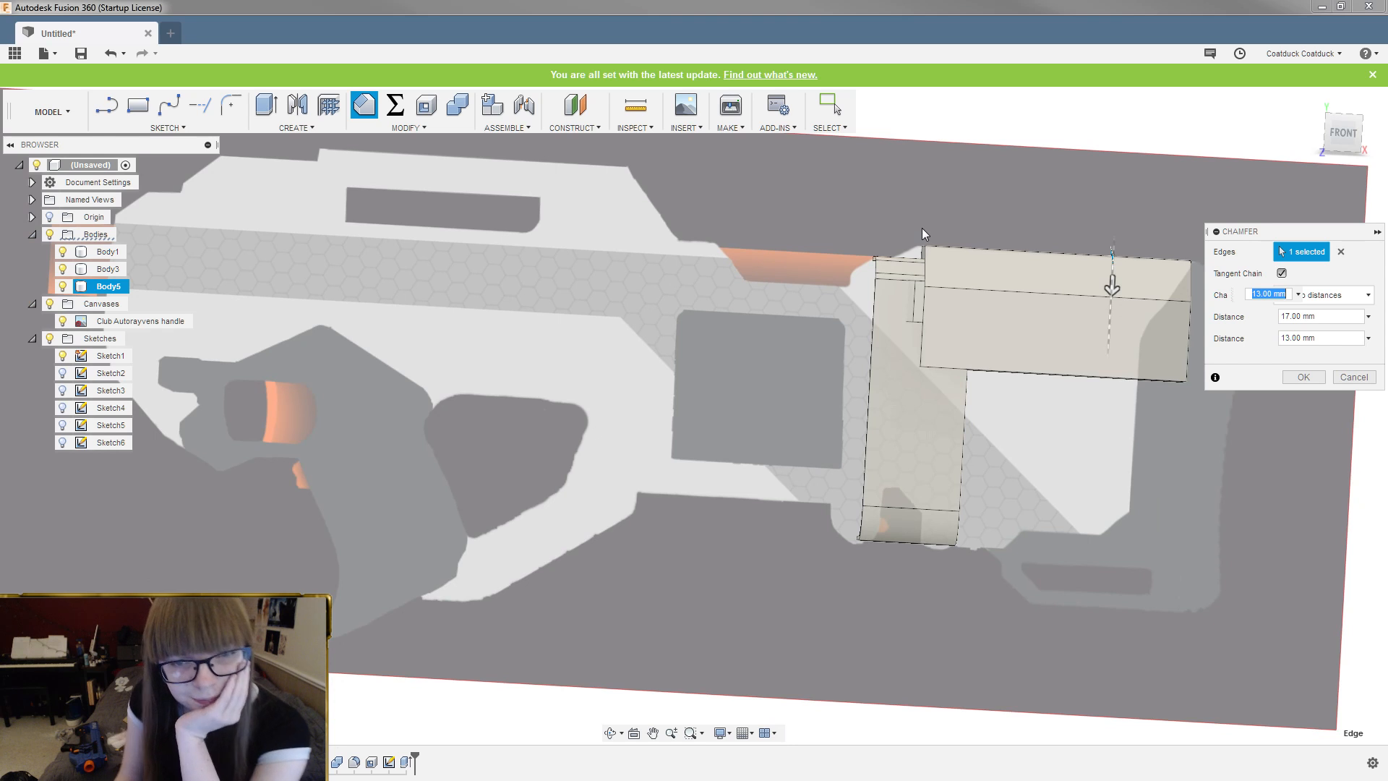
{"action": "scroll", "coordinate": [922, 227], "scroll_direction": "up", "scroll_amount": 5}
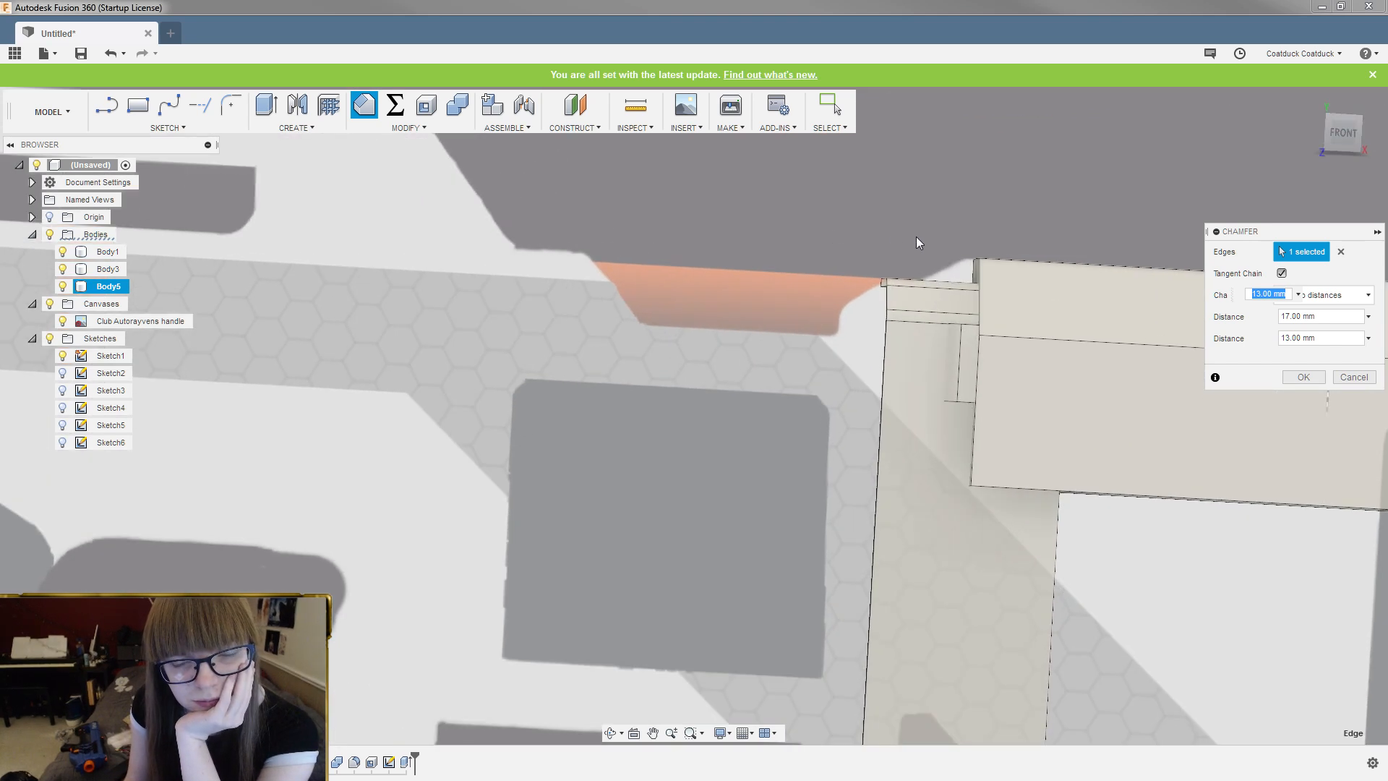
{"action": "middle_click_drag", "start_coordinate": [994, 245], "coordinate": [1026, 251], "text": "shift"}
{"action": "scroll", "coordinate": [781, 222], "scroll_direction": "down", "scroll_amount": 5}
{"action": "middle_click_drag", "start_coordinate": [1139, 221], "coordinate": [1044, 220], "text": "shift"}
{"action": "scroll", "coordinate": [964, 279], "scroll_direction": "up", "scroll_amount": 5}
{"action": "middle_click_drag", "start_coordinate": [752, 227], "coordinate": [926, 225], "text": "shift"}
{"action": "scroll", "coordinate": [976, 288], "scroll_direction": "up", "scroll_amount": 2}
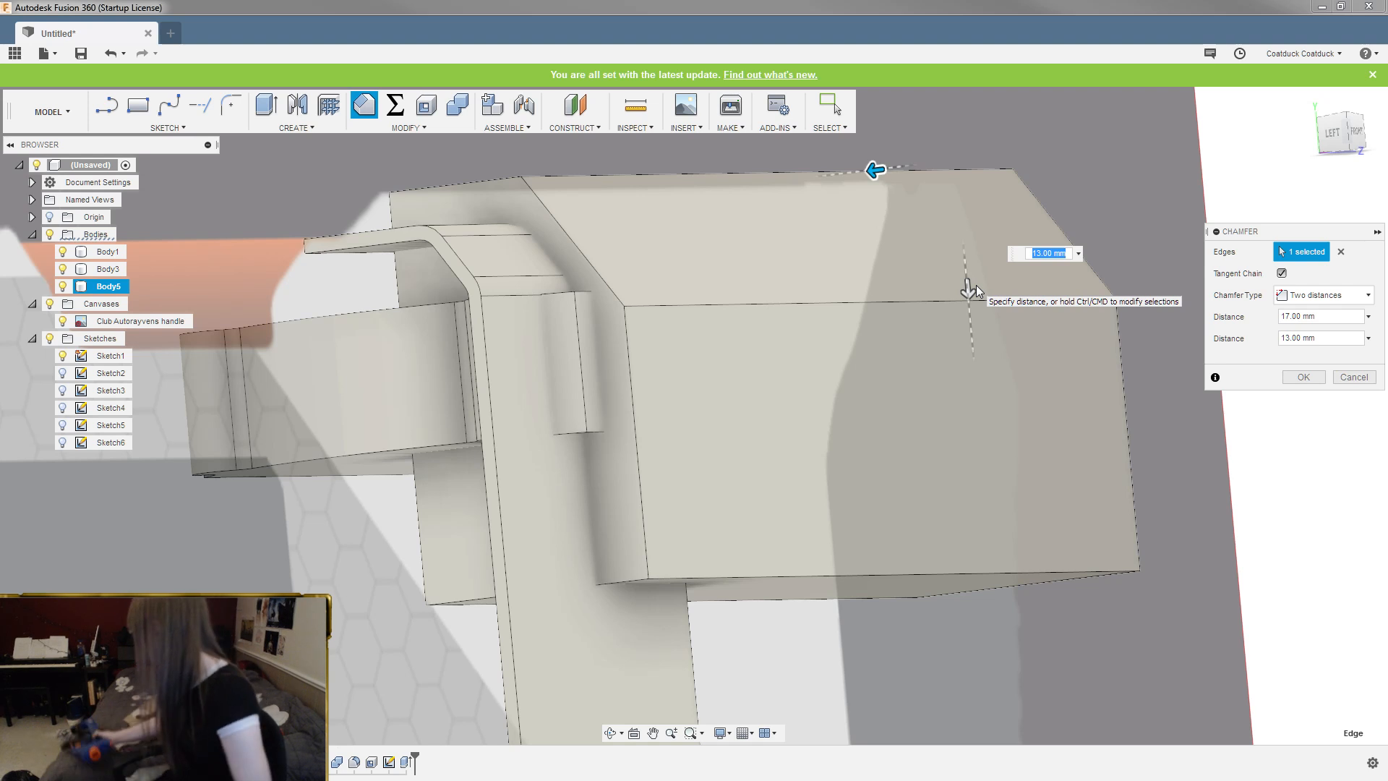
Increase the first chamfer distance to 19 mm and finish the chamfer on the stock block
{"action": "mouse_move", "coordinate": [967, 285]}
{"action": "middle_mouse_down", "text": "shift"}
{"action": "mouse_move", "coordinate": [948, 269]}
{"action": "mouse_move", "coordinate": [963, 290]}
{"action": "middle_mouse_up", "text": "shift"}
{"action": "scroll", "coordinate": [964, 290], "scroll_direction": "up", "scroll_amount": 2}
{"action": "left_click_drag", "start_coordinate": [955, 267], "coordinate": [962, 289]}
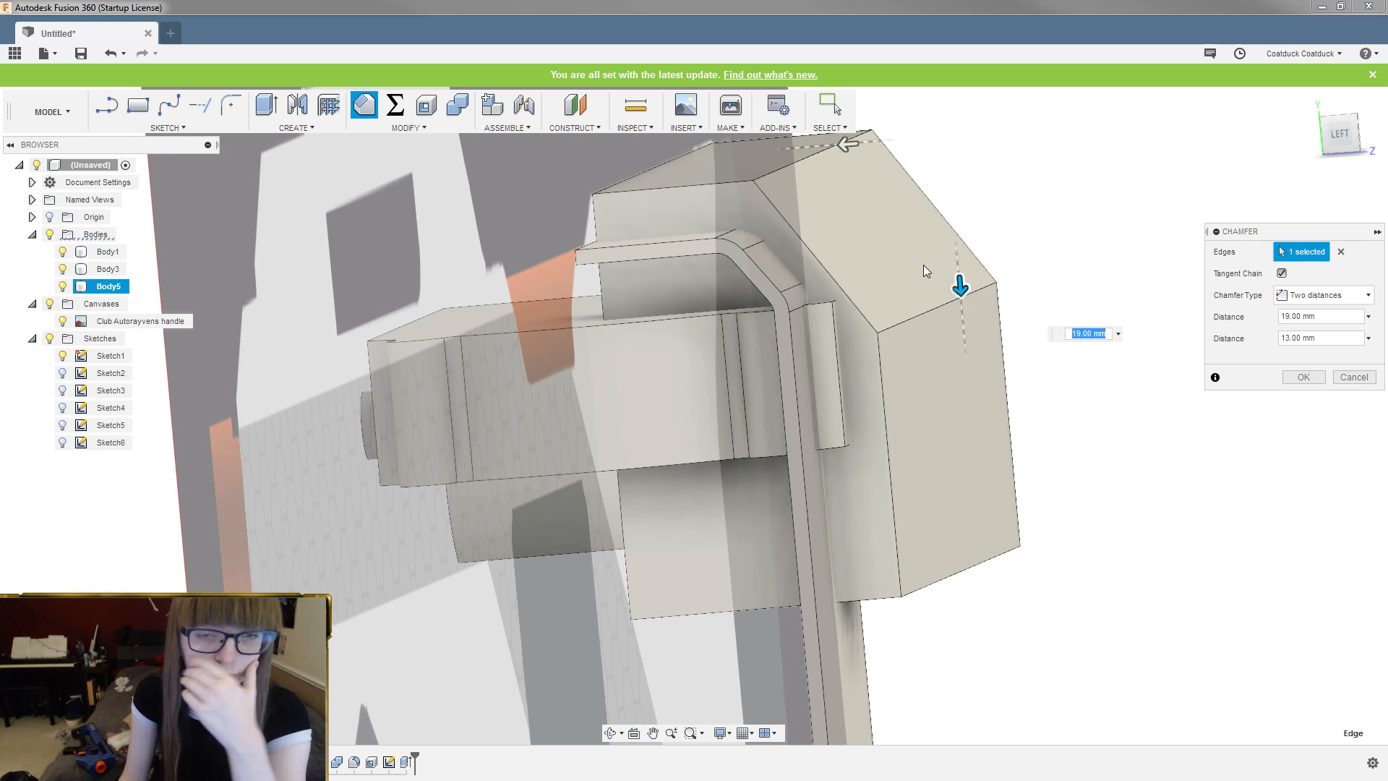
{"action": "middle_click_drag", "start_coordinate": [947, 315], "coordinate": [979, 301], "text": "shift"}
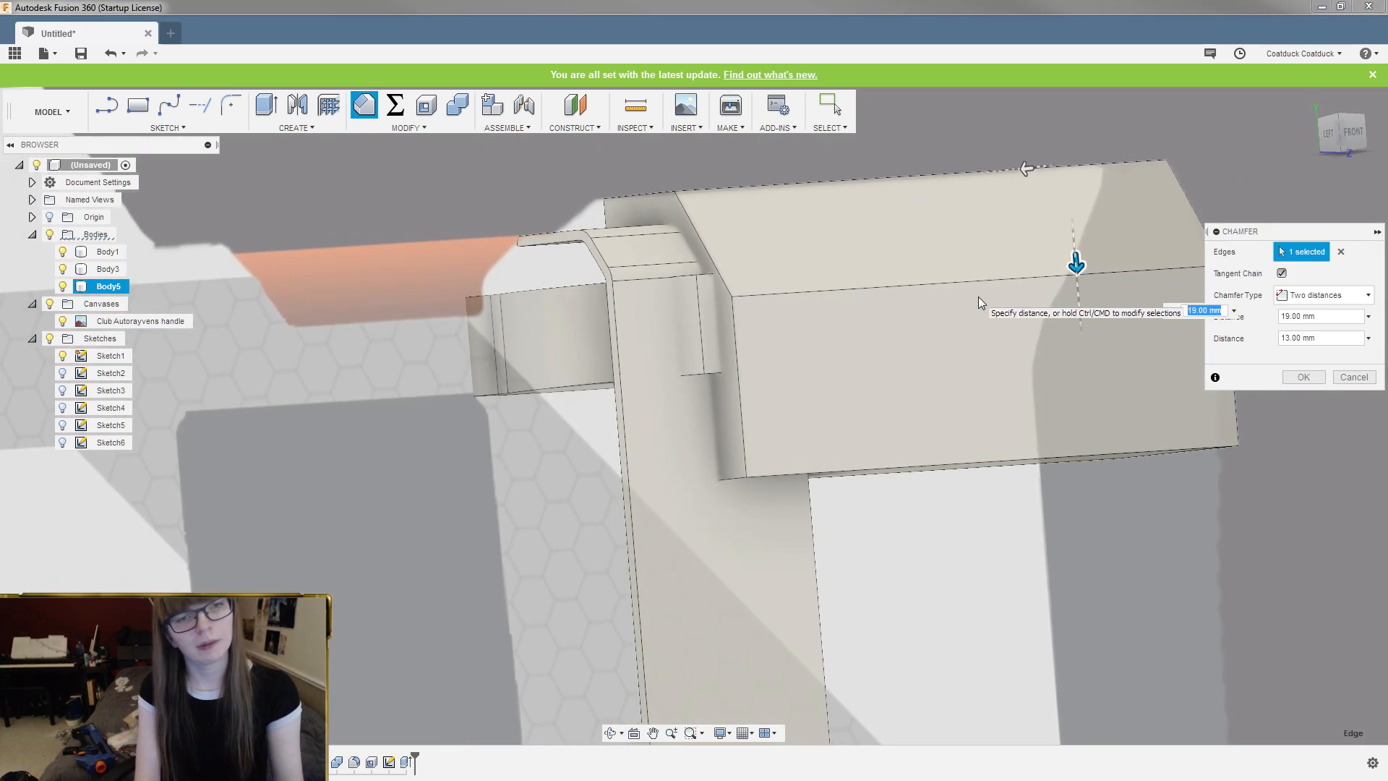
{"action": "key", "text": "Return"}
Try constant-radius fillets of up to 20 mm on both long edges of the stock block's chamfer
{"action": "left_click", "coordinate": [922, 292]}
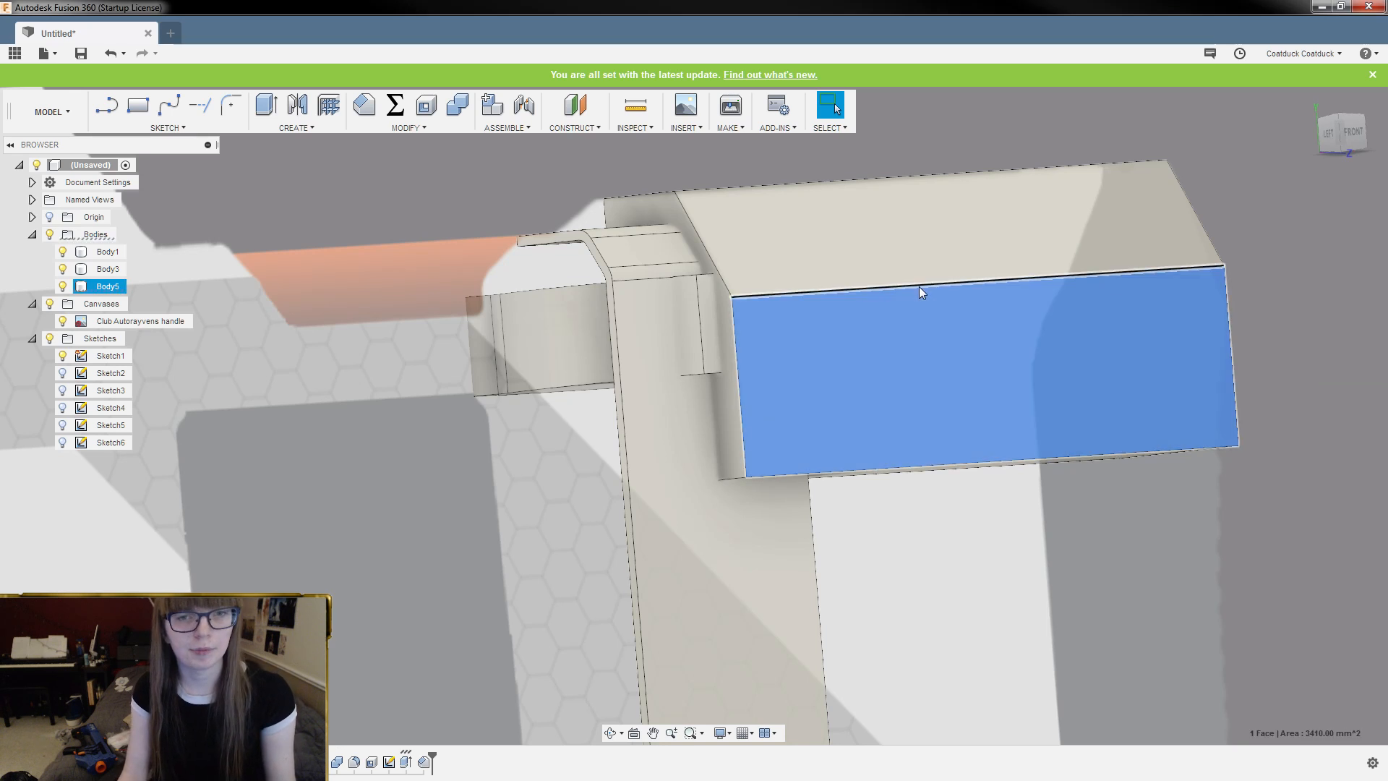
{"action": "left_click", "coordinate": [778, 185]}
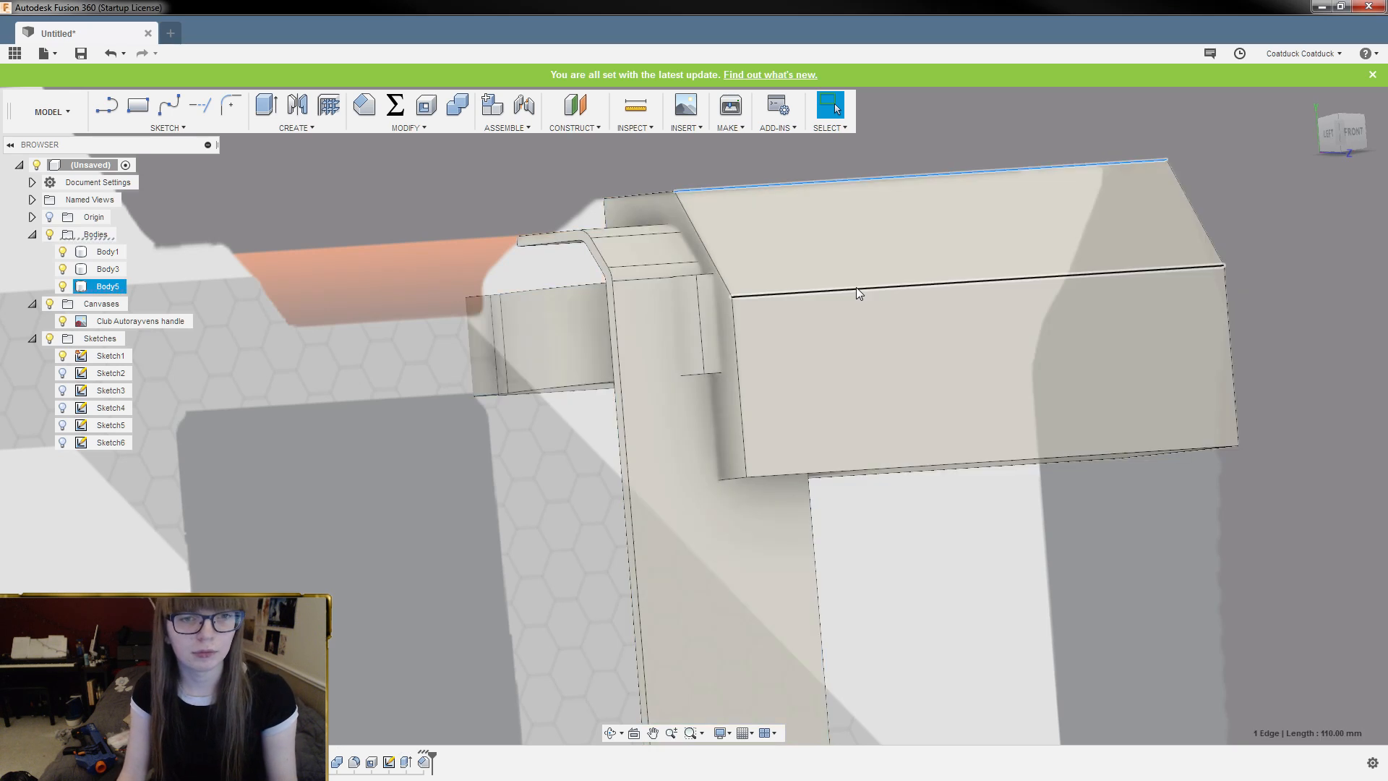
{"action": "left_click", "coordinate": [858, 289], "text": "ctrl"}
{"action": "middle_click_drag", "start_coordinate": [885, 276], "coordinate": [1052, 315], "text": "shift"}
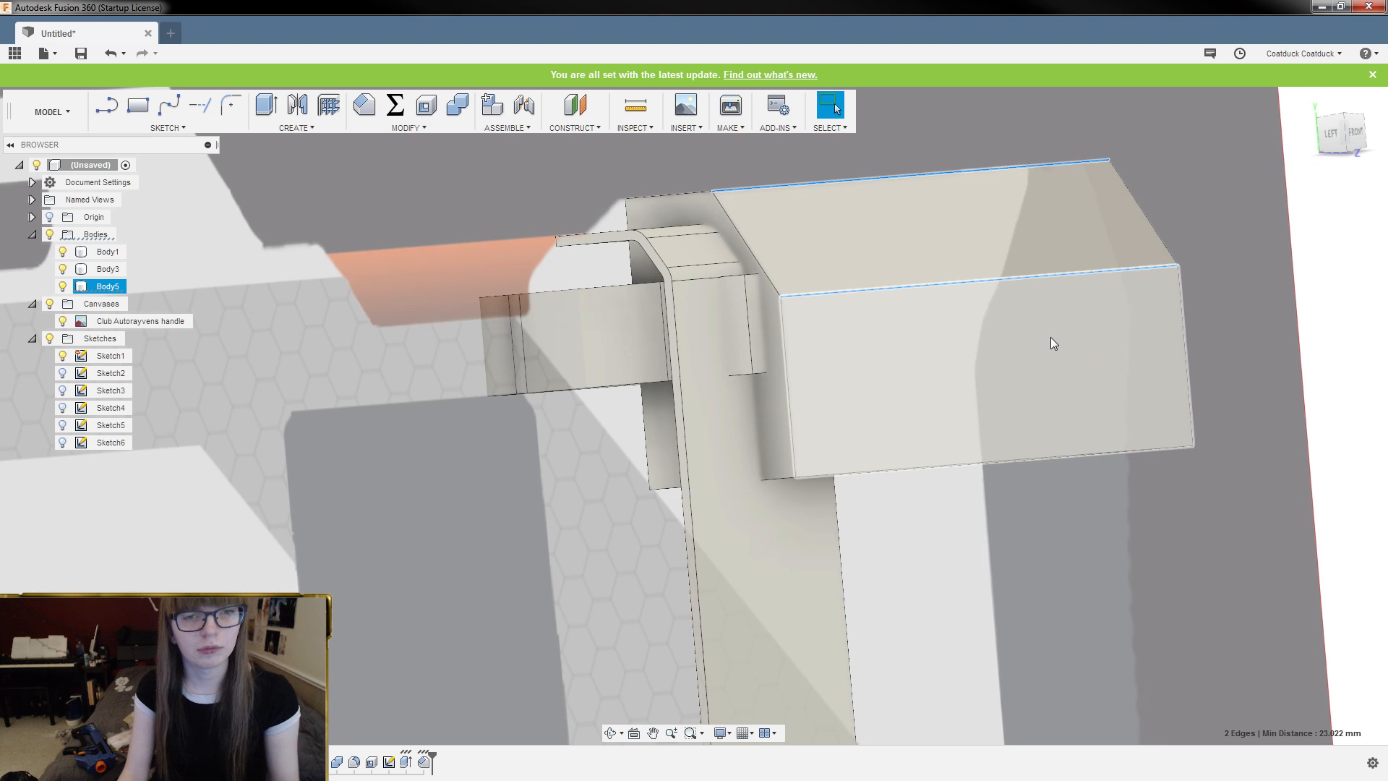
{"action": "key", "text": "f"}
{"action": "scroll", "coordinate": [804, 245], "scroll_direction": "up", "scroll_amount": 1}
{"action": "type", "text": "2"}
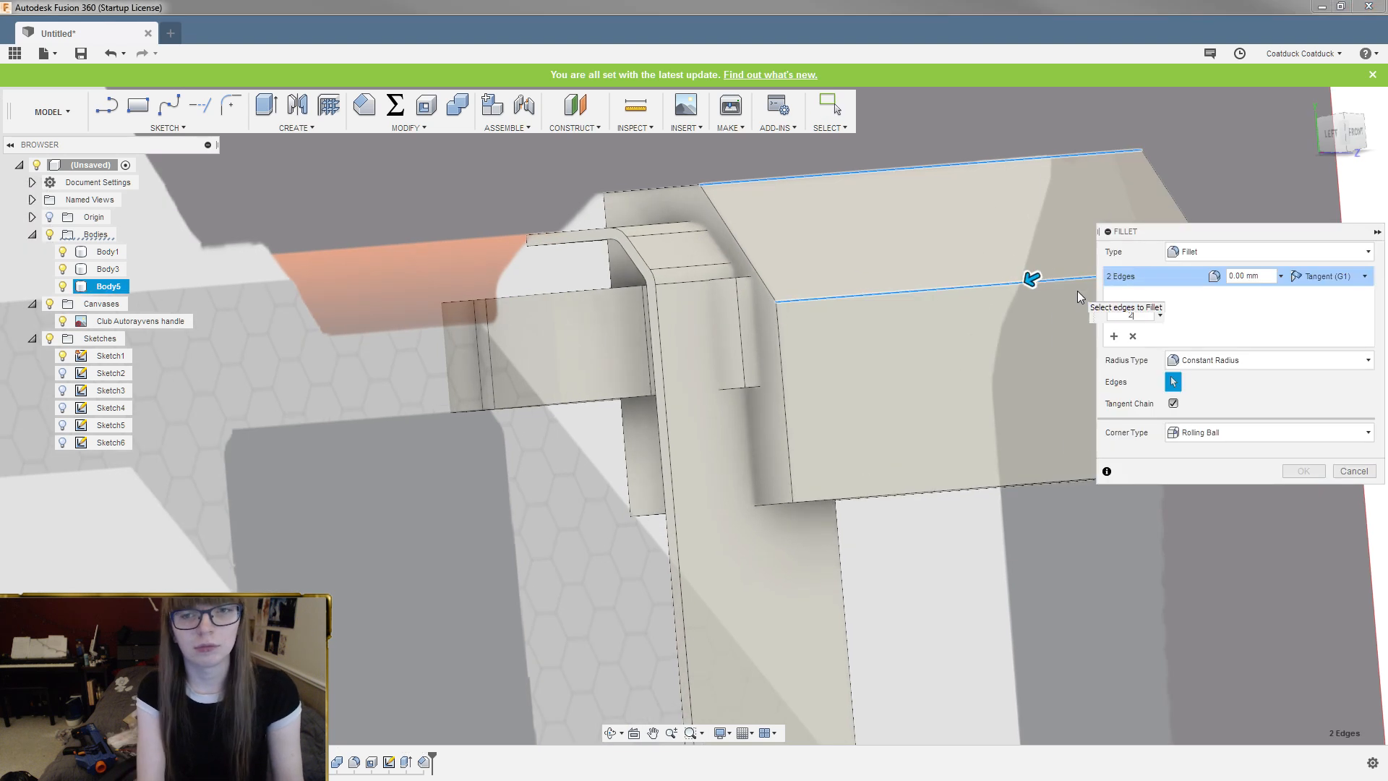
{"action": "key", "text": "BackSpace"}
{"action": "type", "text": "4"}
{"action": "key", "text": "BackSpace"}
{"action": "type", "text": "6"}
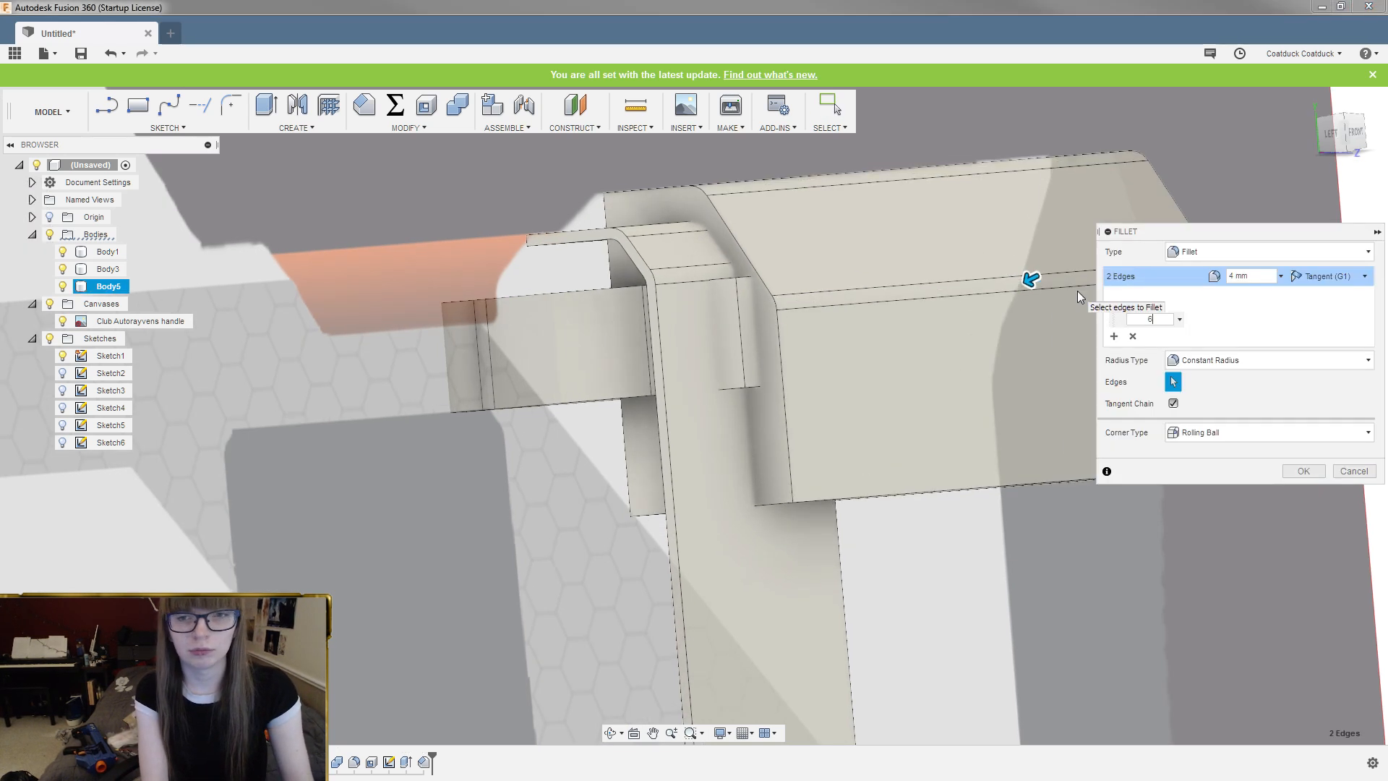
{"action": "key", "text": "BackSpace"}
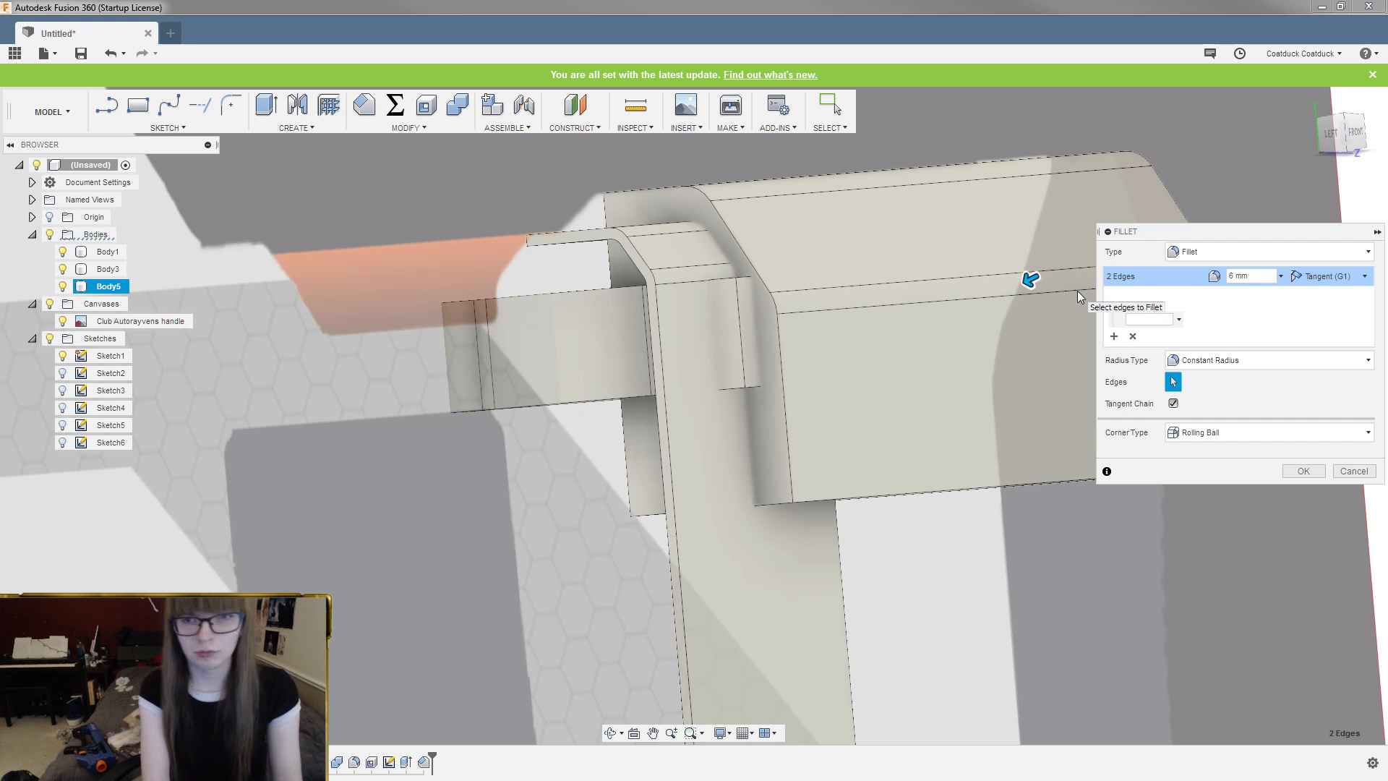
{"action": "type", "text": "20"}
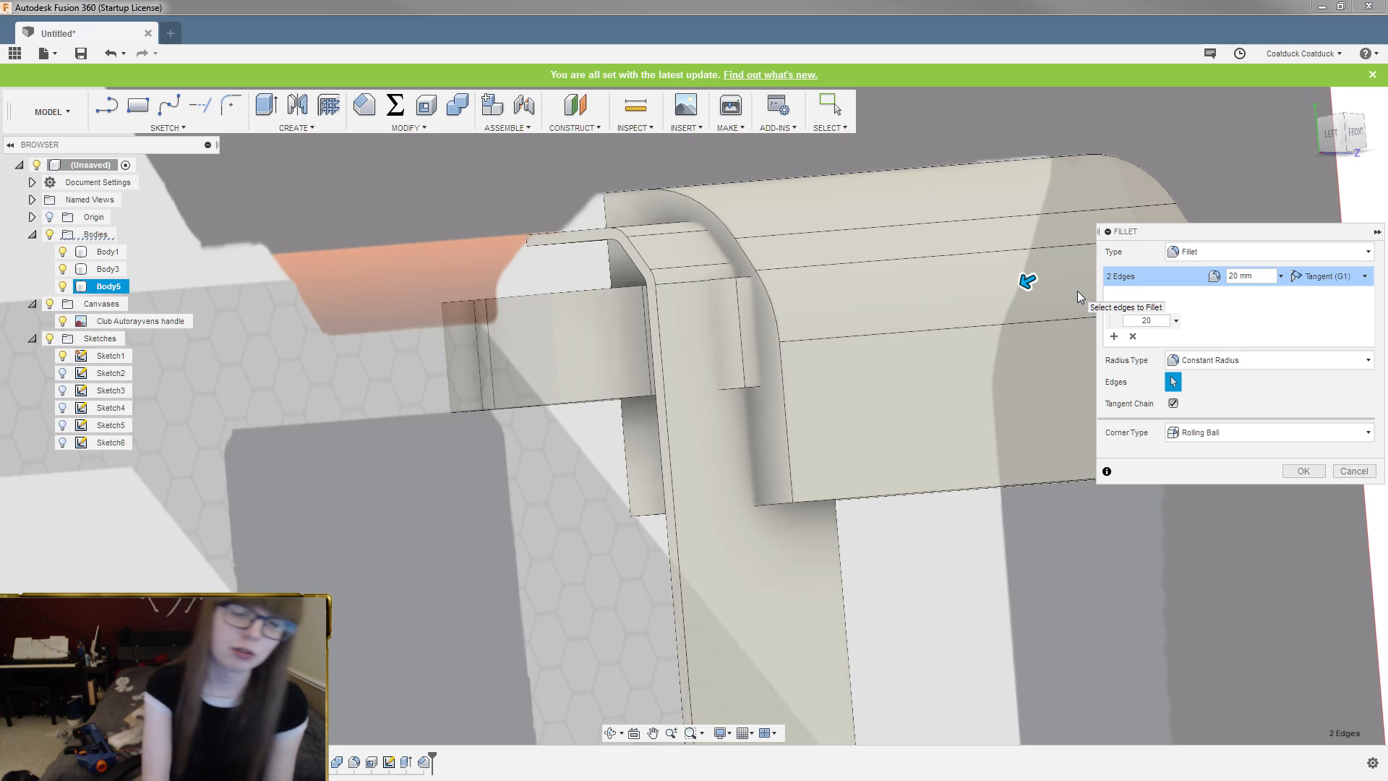
{"action": "key", "text": "Escape"}
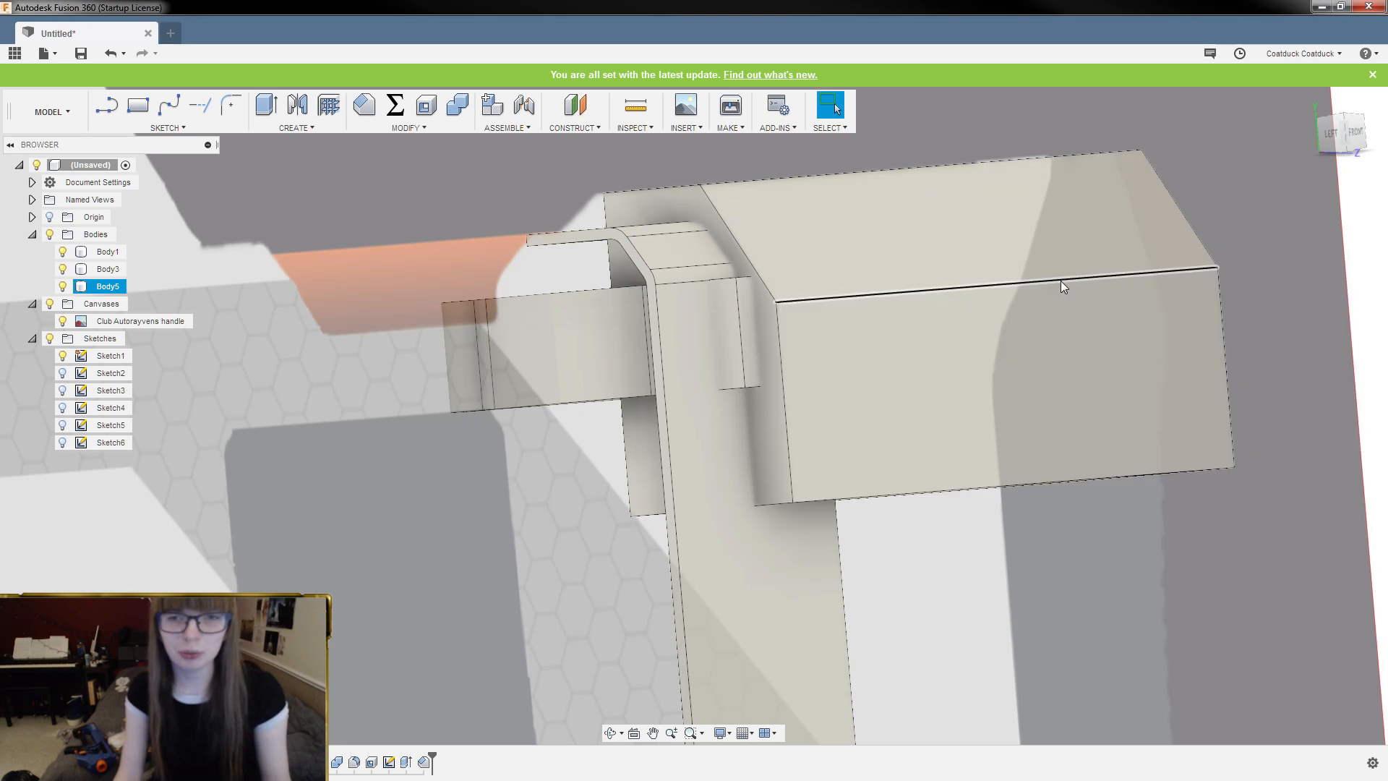
Fillet only the lower long edge of the stock block's chamfer with a 20 mm radius
{"action": "left_click", "coordinate": [1060, 281]}
{"action": "type", "text": "f"}
{"action": "type", "text": "20"}
{"action": "key", "text": "Return"}
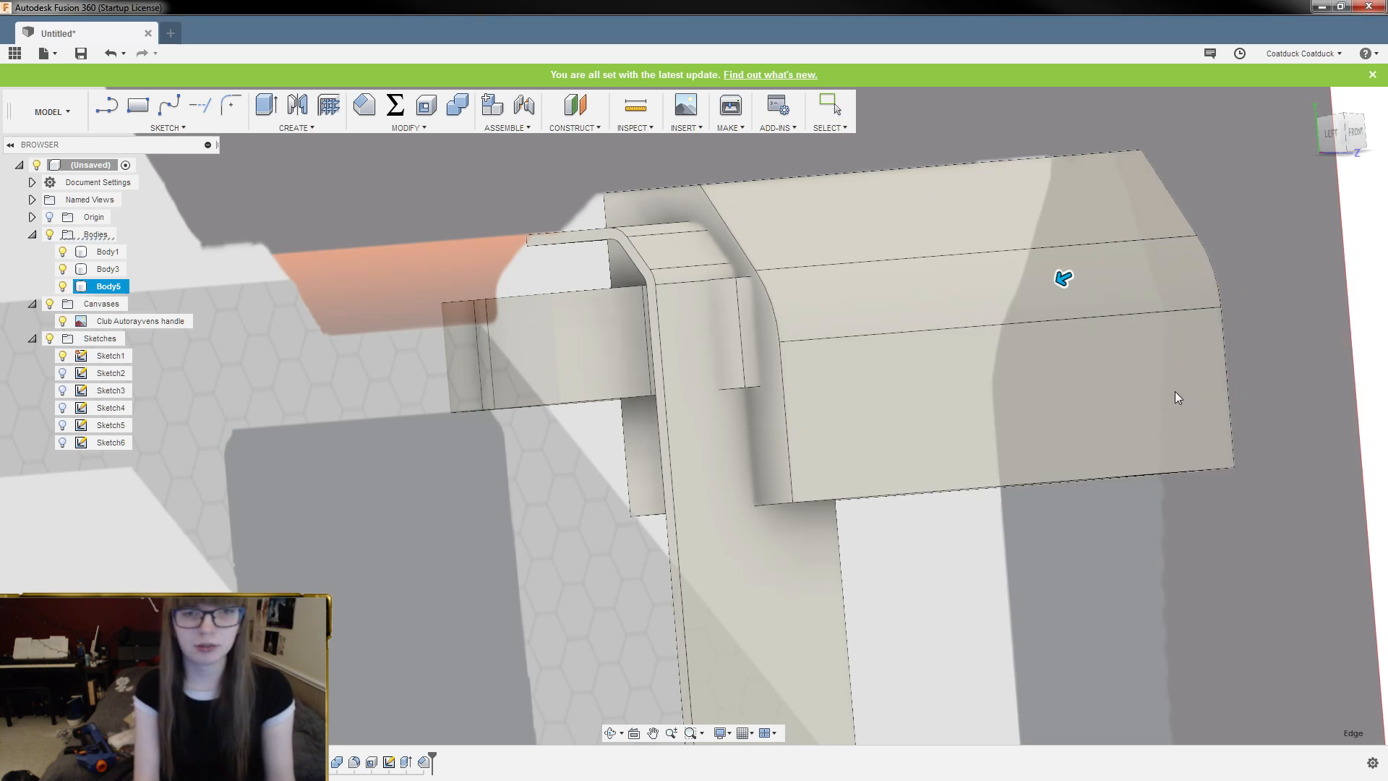
{"action": "middle_click_drag", "start_coordinate": [1175, 392], "coordinate": [1189, 352], "text": "shift"}
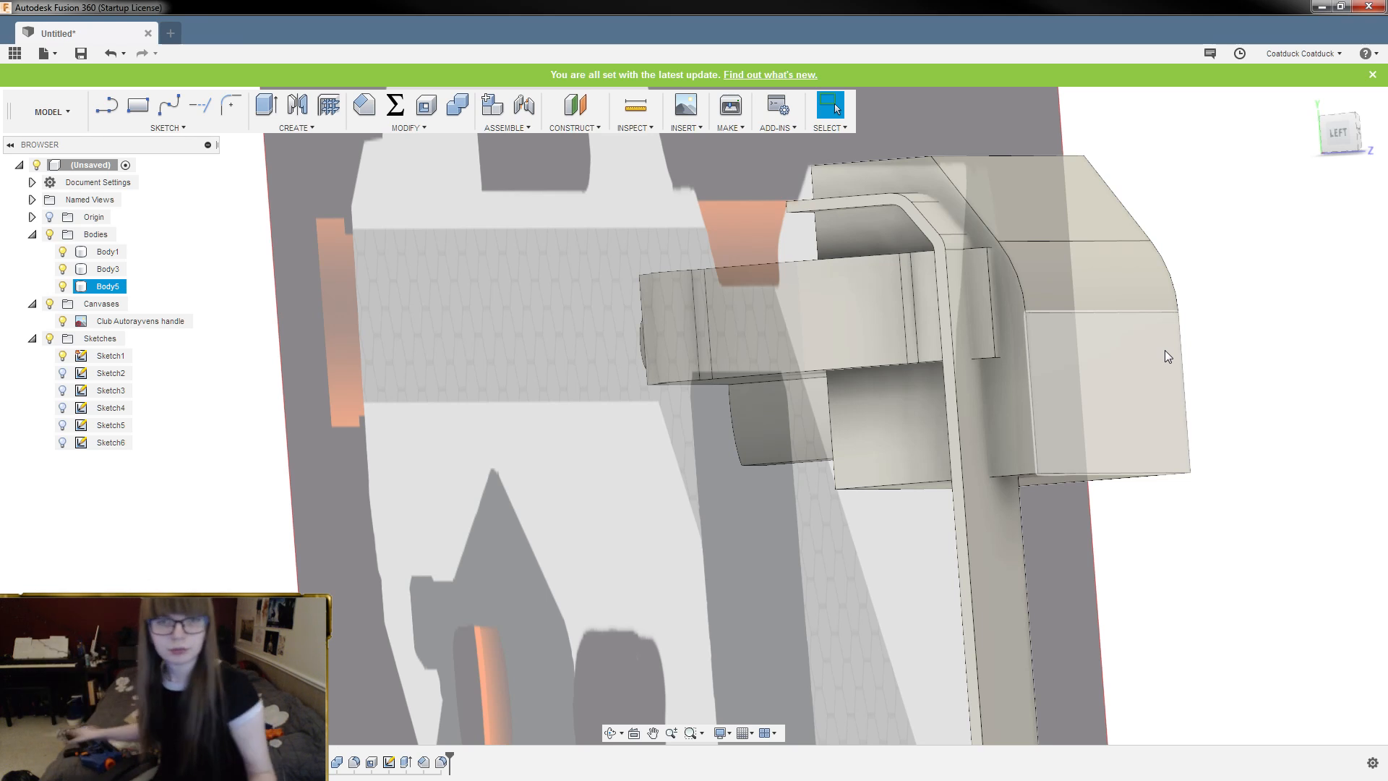
Undo the stock block's 20 mm fillet and its chamfer
{"action": "left_click", "coordinate": [895, 159]}
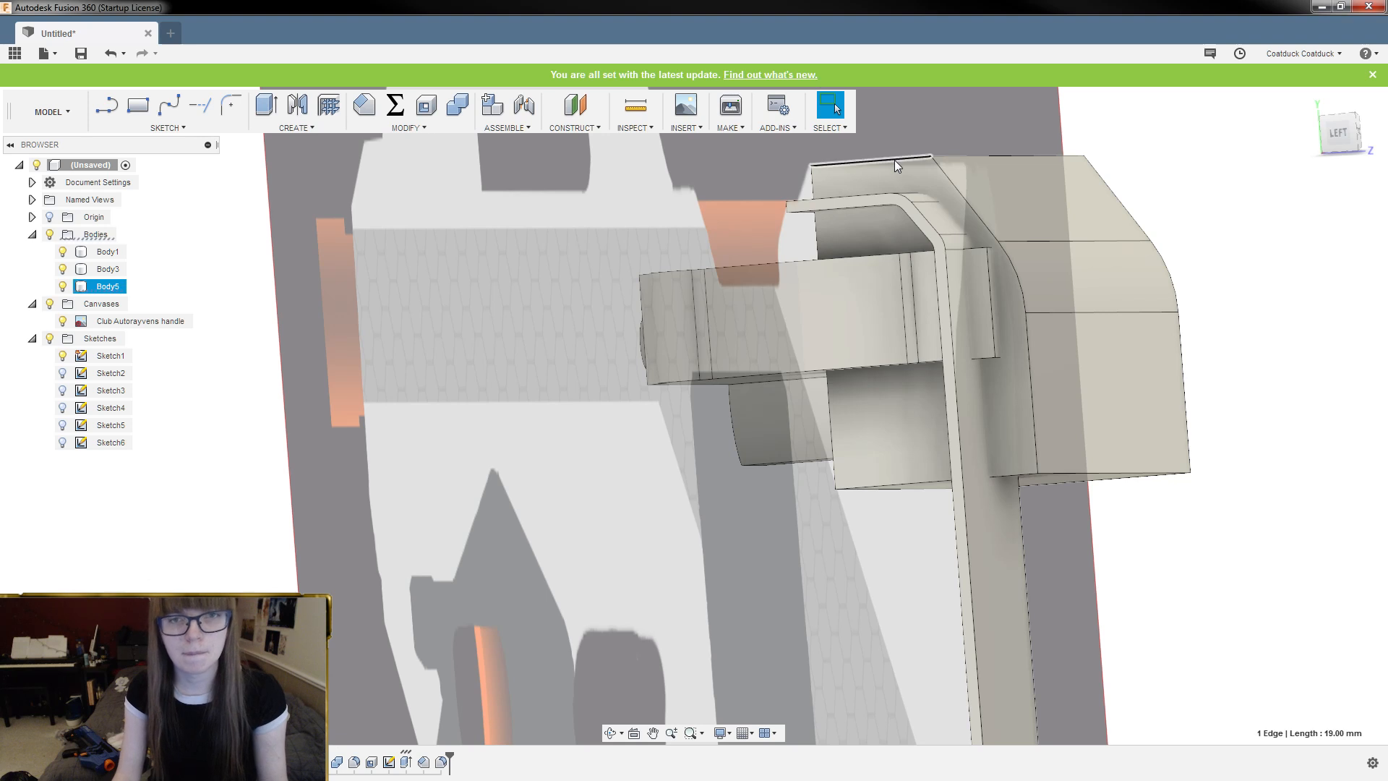
{"action": "middle_click_drag", "start_coordinate": [944, 94], "coordinate": [969, 137], "text": "shift"}
{"action": "middle_click_drag", "start_coordinate": [1198, 251], "coordinate": [1194, 237], "text": "shift"}
{"action": "scroll", "coordinate": [1134, 221], "scroll_direction": "up", "scroll_amount": 1}
{"action": "key", "text": "ctrl+z"}
{"action": "key", "text": "ctrl+z"}
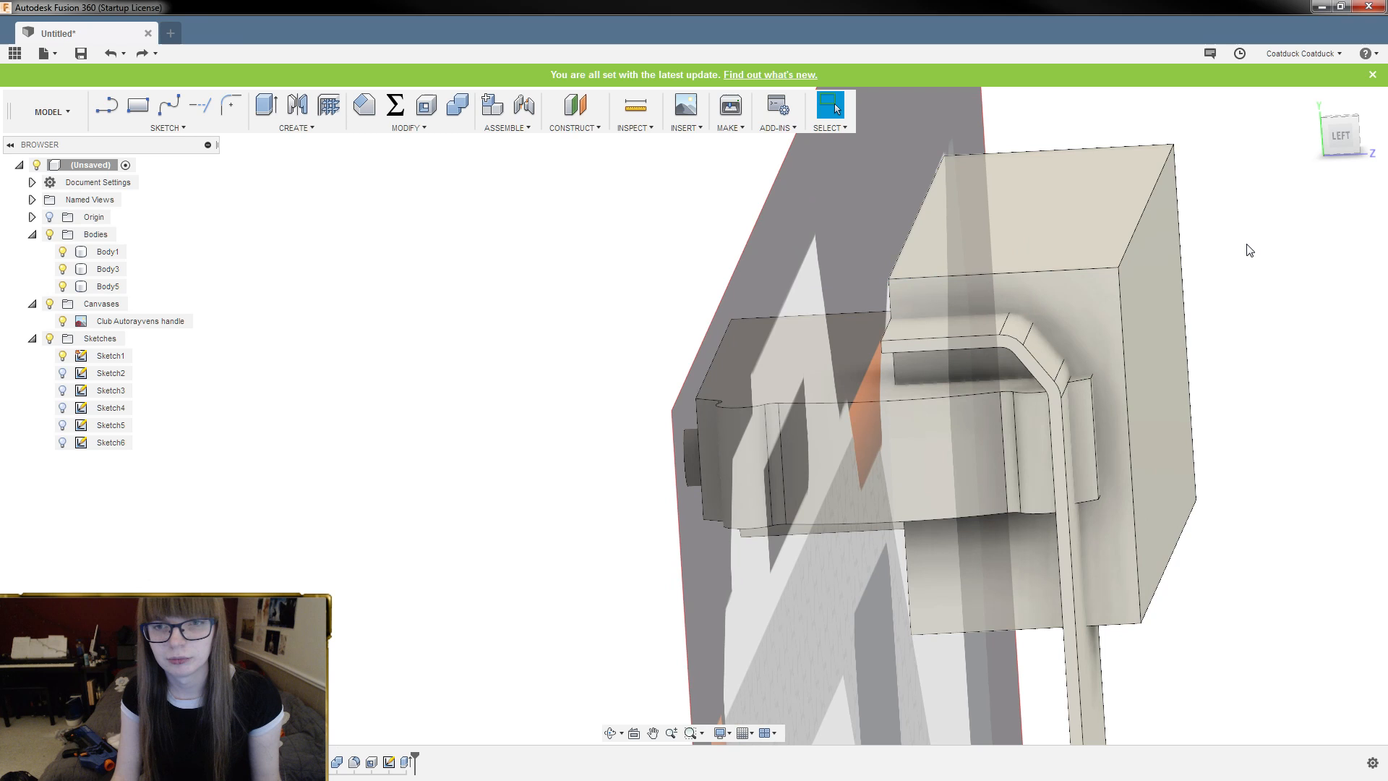
{"action": "left_click", "coordinate": [1067, 270]}
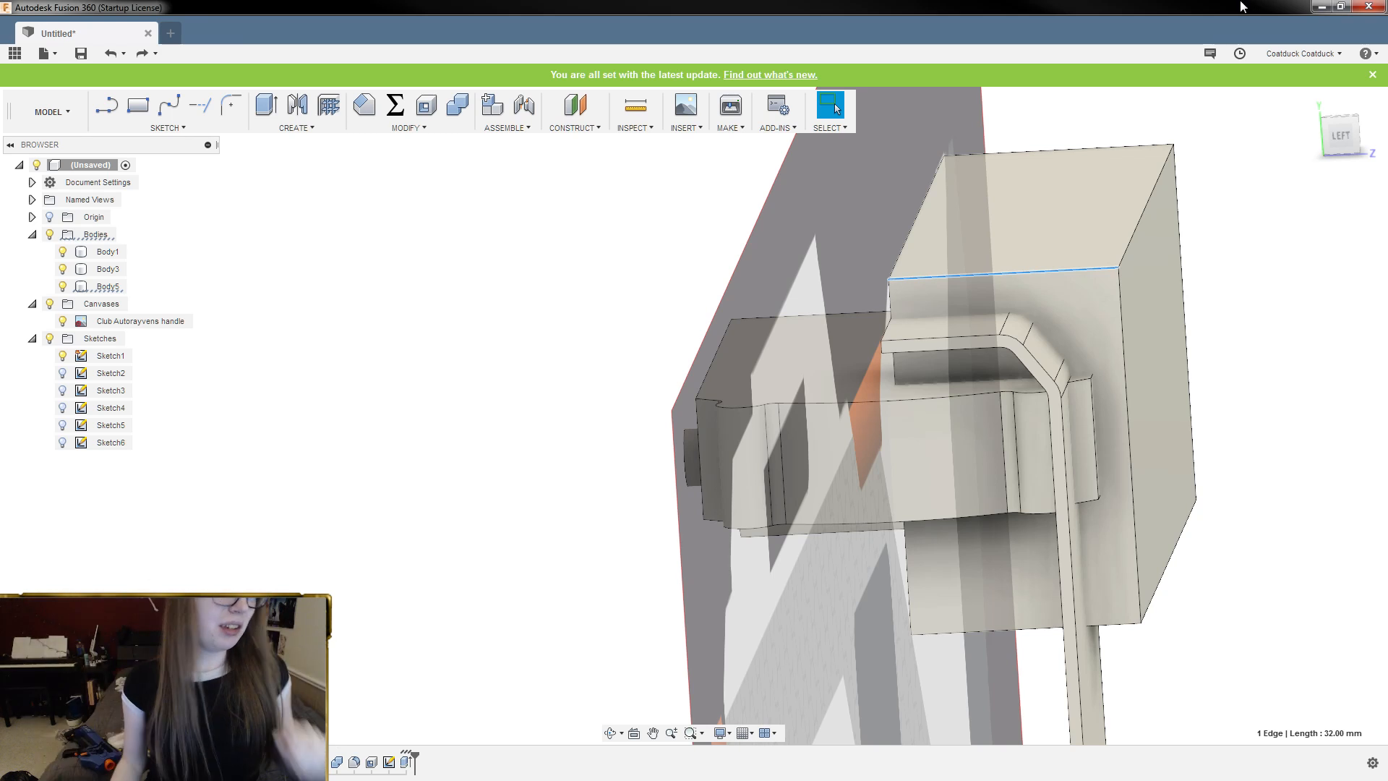
{"action": "left_click", "coordinate": [364, 105]}
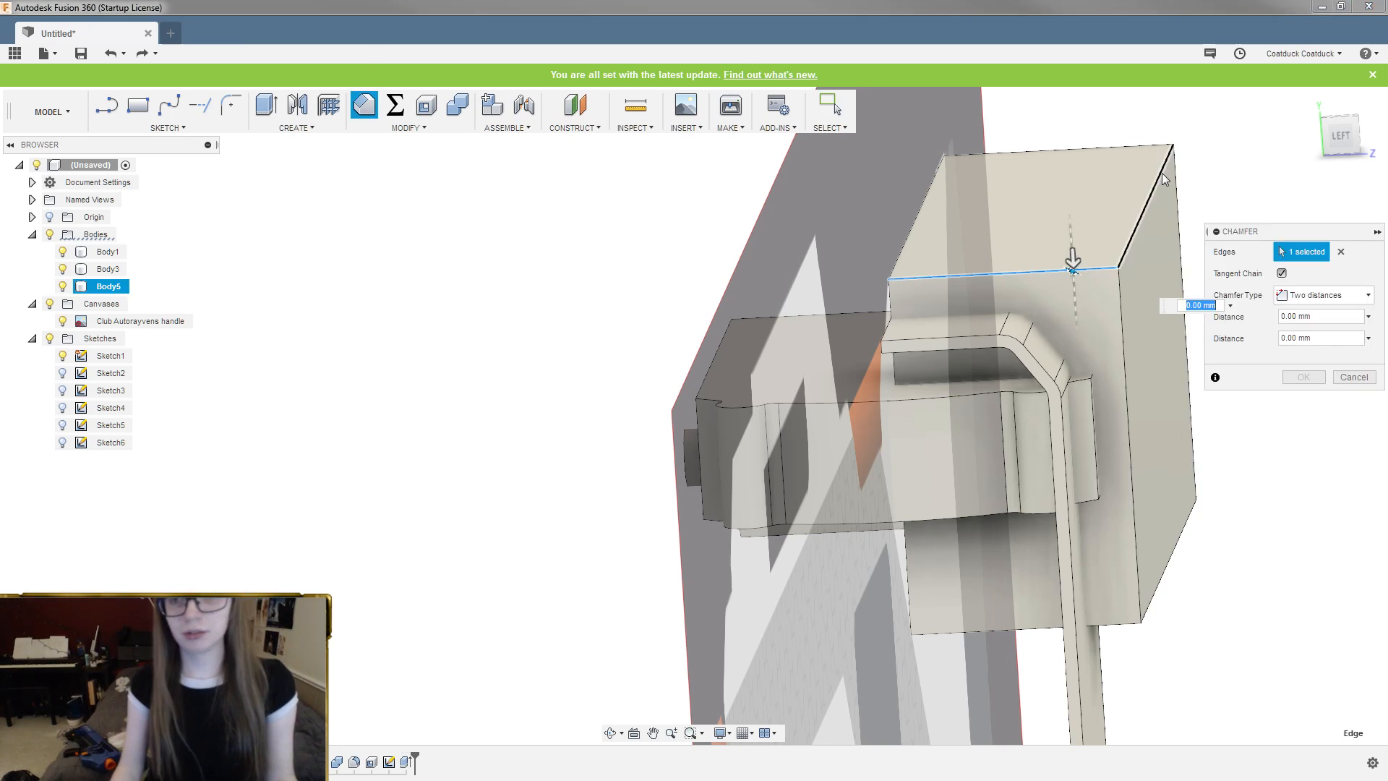
{"action": "scroll", "coordinate": [1069, 321], "scroll_direction": "up", "scroll_amount": 2}
{"action": "key", "text": "Escape"}
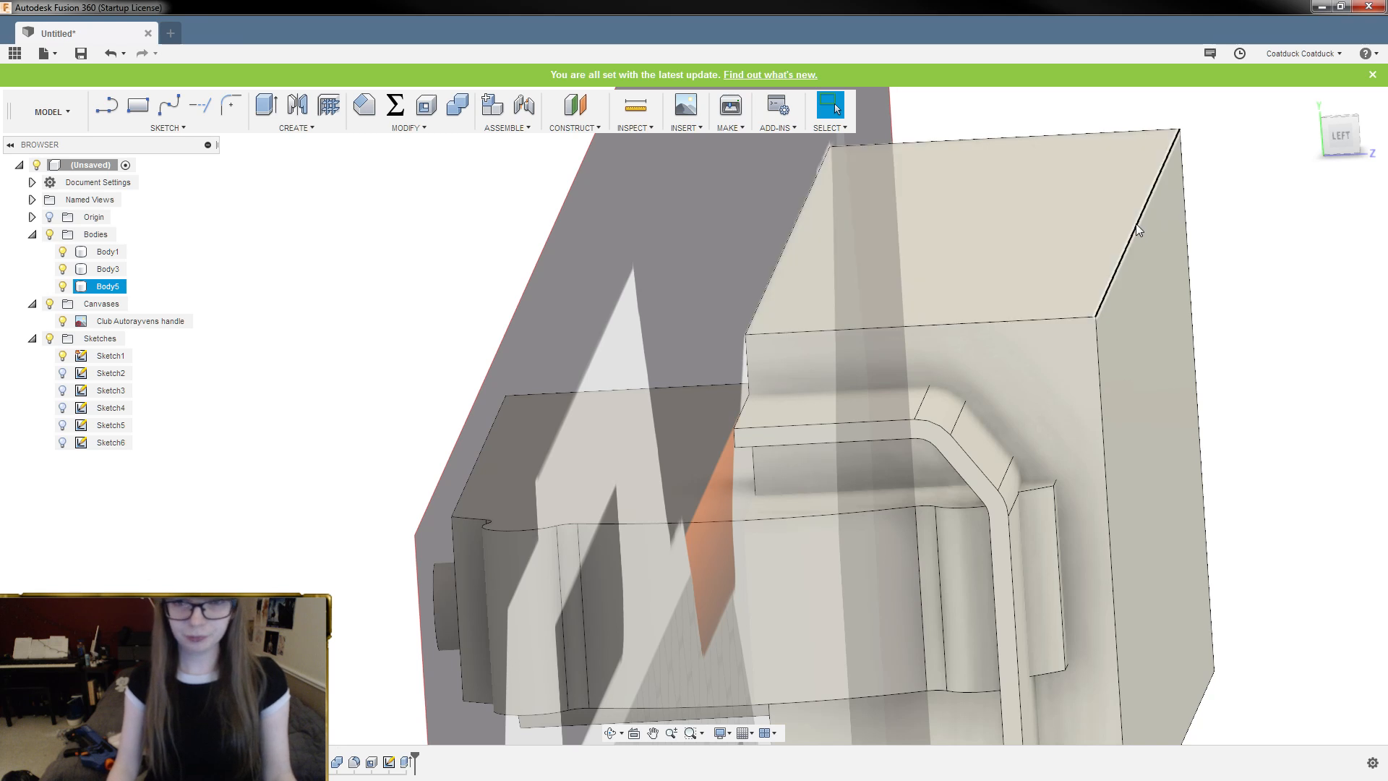
Try a two-distance chamfer of 22 mm and 17 mm on the stock block's long outer upper edge
{"action": "left_click", "coordinate": [1135, 223]}
{"action": "left_click", "coordinate": [364, 105]}
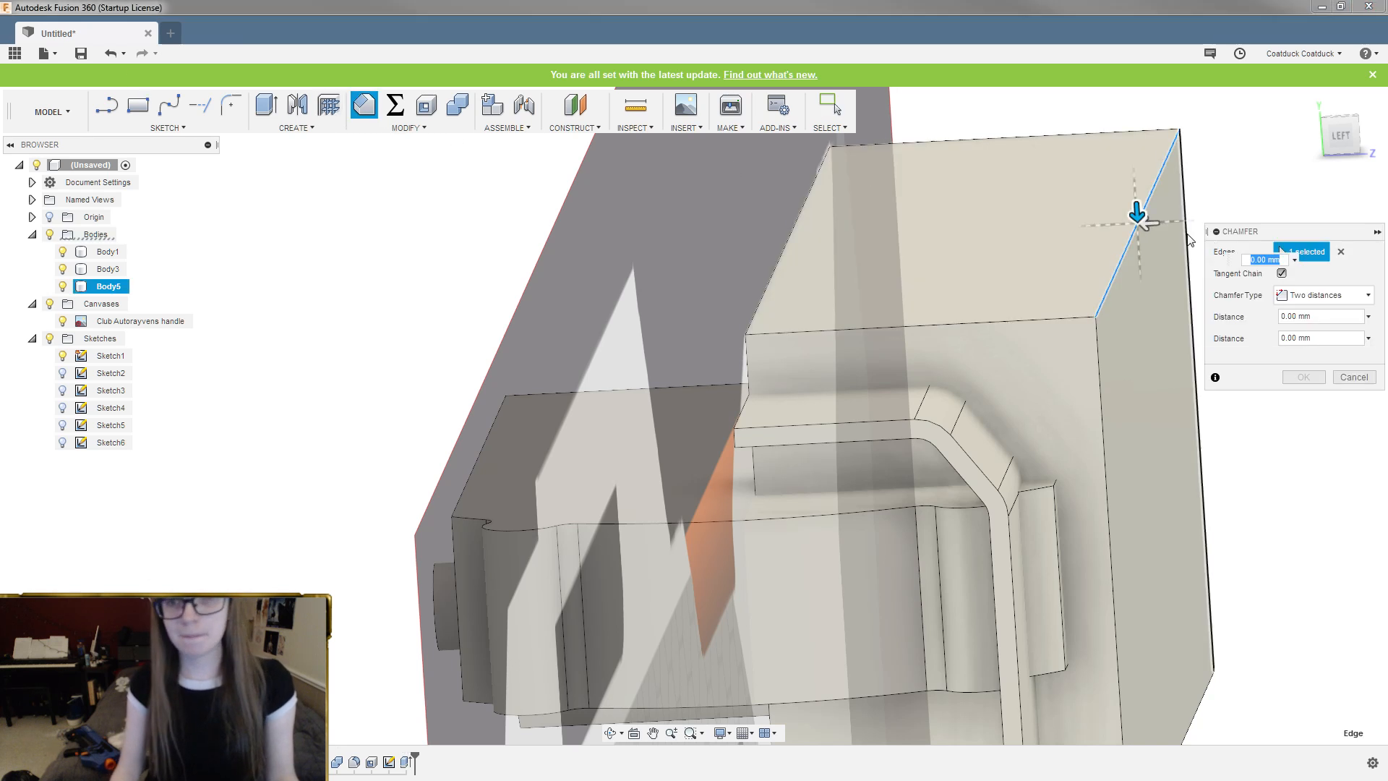
{"action": "left_click_drag", "start_coordinate": [1155, 216], "coordinate": [1162, 400]}
{"action": "middle_click_drag", "start_coordinate": [1089, 334], "coordinate": [1077, 284], "text": "shift"}
{"action": "scroll", "coordinate": [1062, 217], "scroll_direction": "down", "scroll_amount": 2}
{"action": "scroll", "coordinate": [1173, 216], "scroll_direction": "up", "scroll_amount": 2}
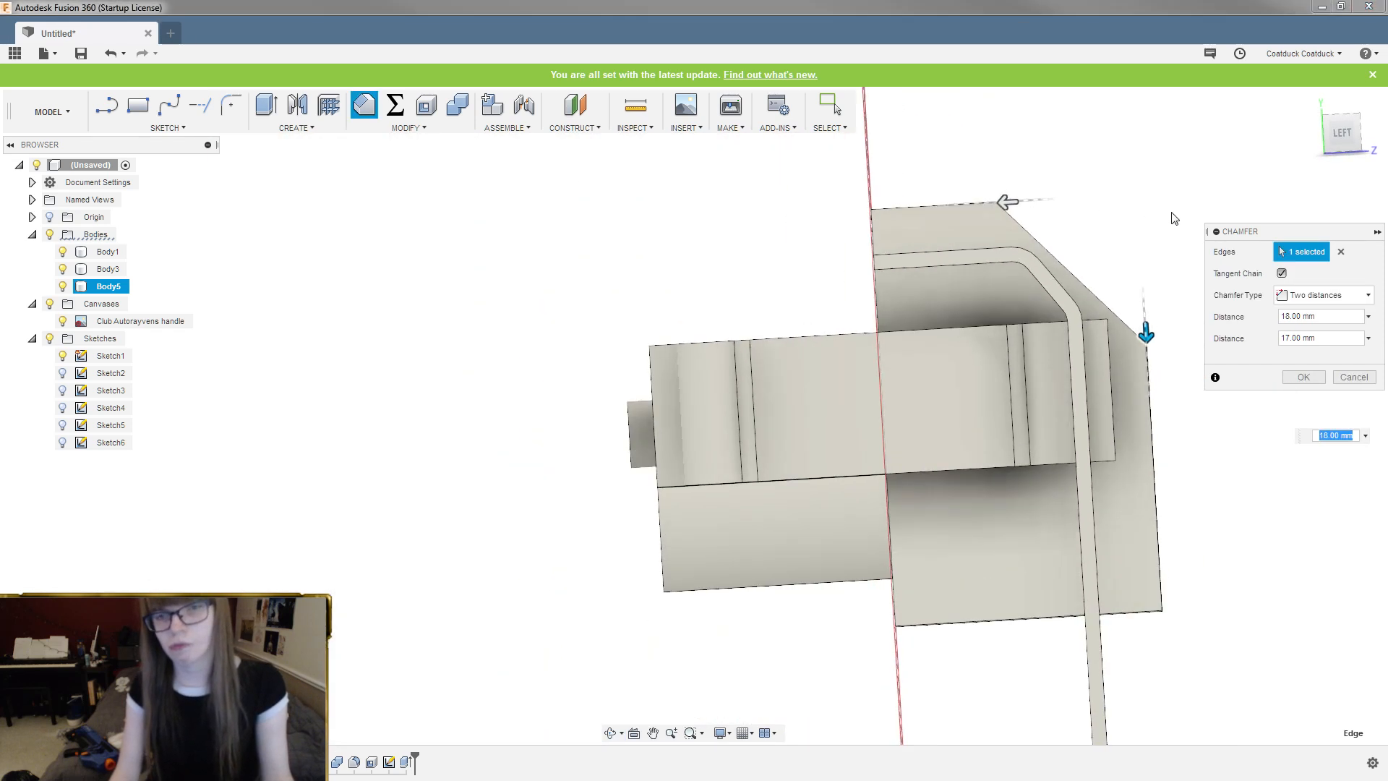
{"action": "left_click_drag", "start_coordinate": [1140, 364], "coordinate": [1142, 407]}
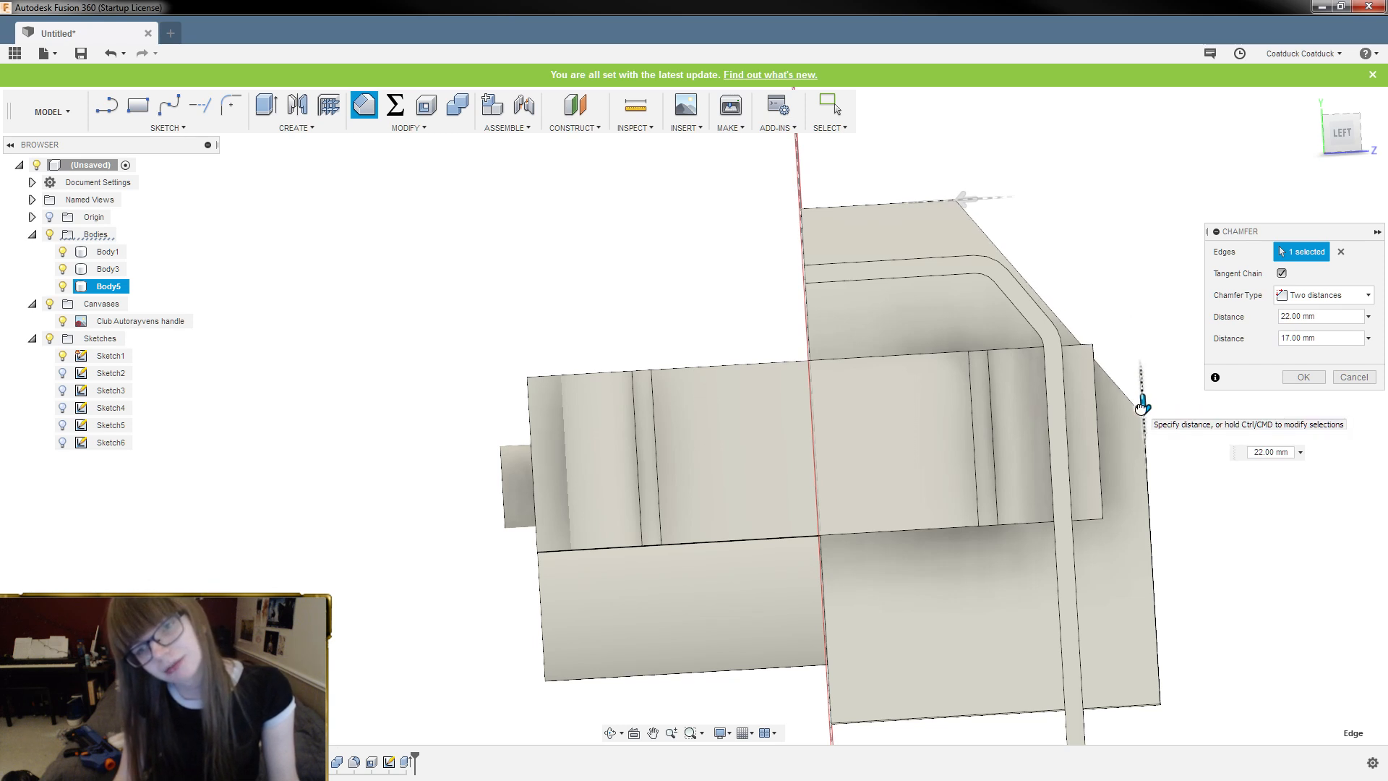
{"action": "middle_click_drag", "start_coordinate": [1130, 309], "coordinate": [1112, 312], "text": "shift"}
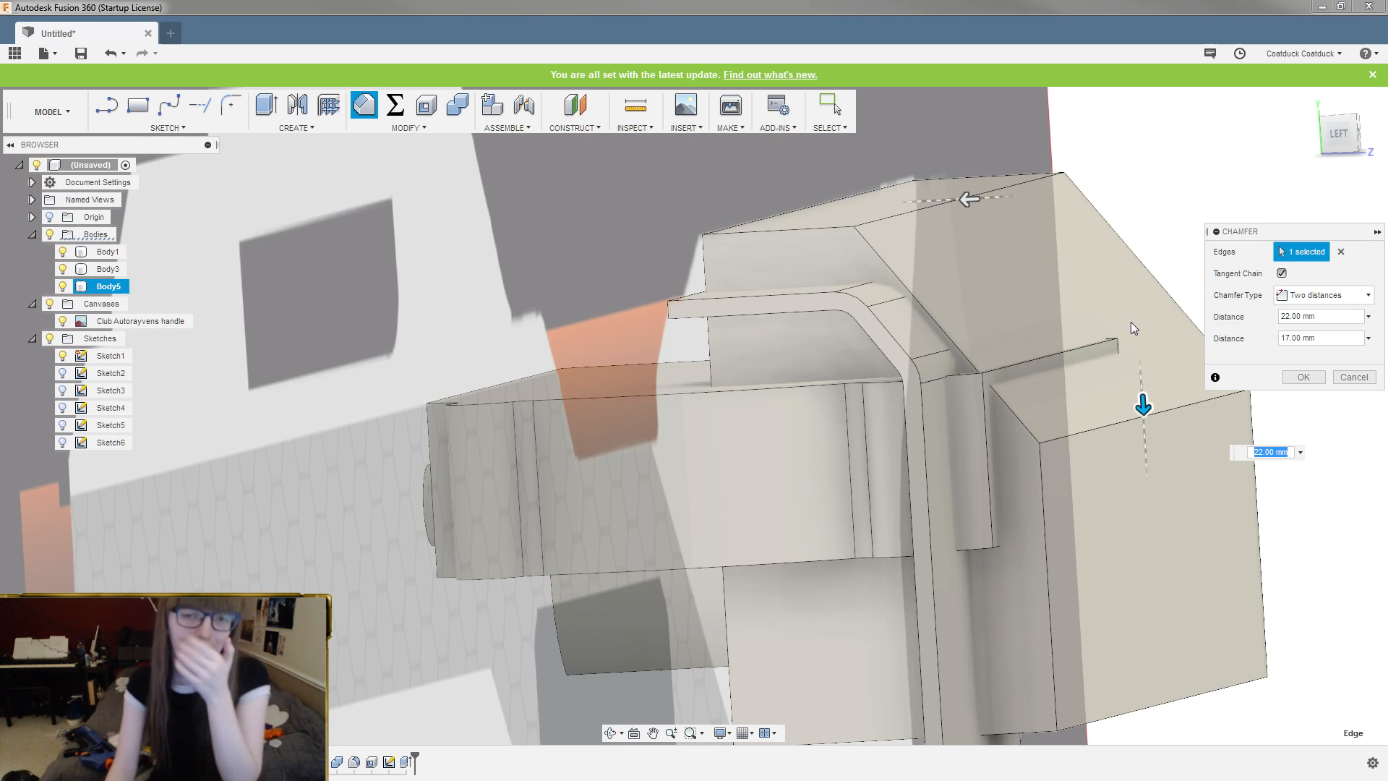
{"action": "middle_click_drag", "start_coordinate": [1131, 327], "coordinate": [944, 288], "text": "shift"}
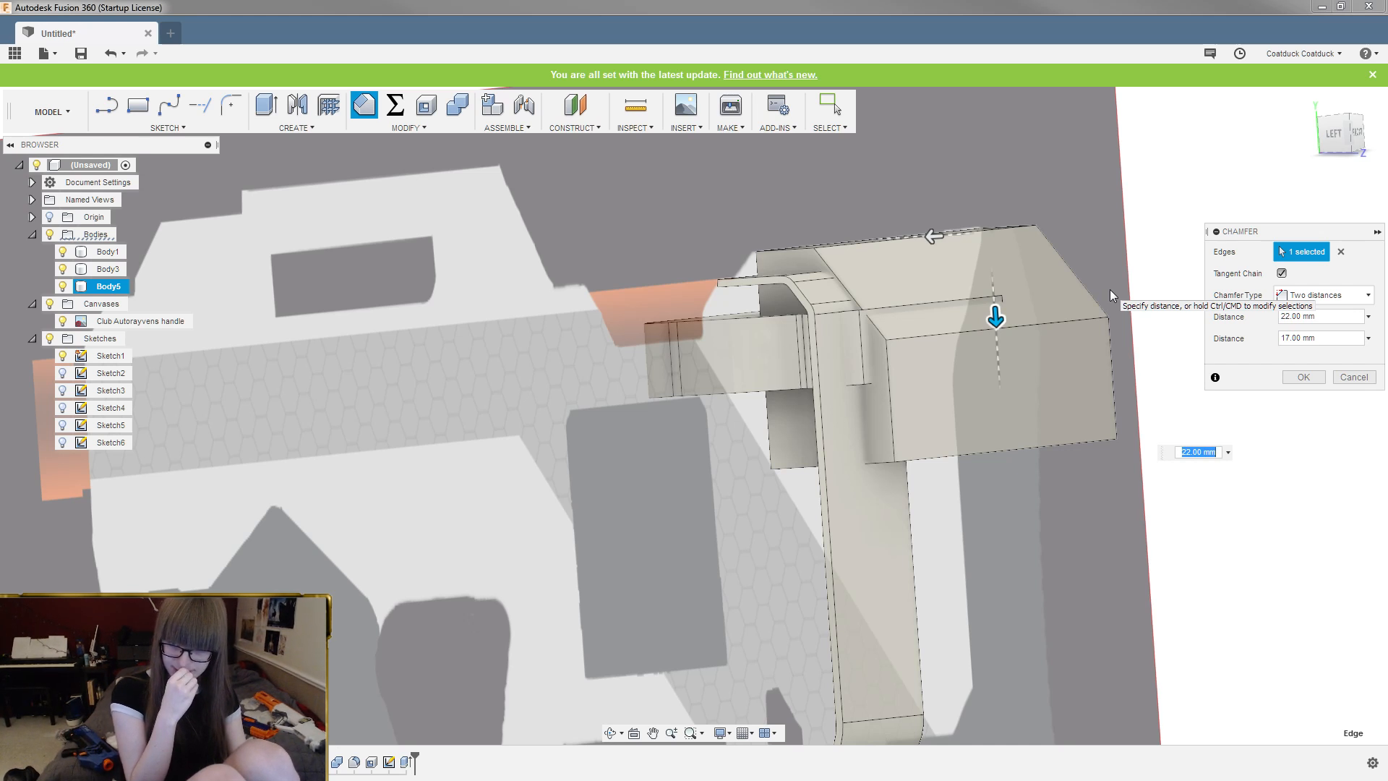
{"action": "key", "text": "Return"}
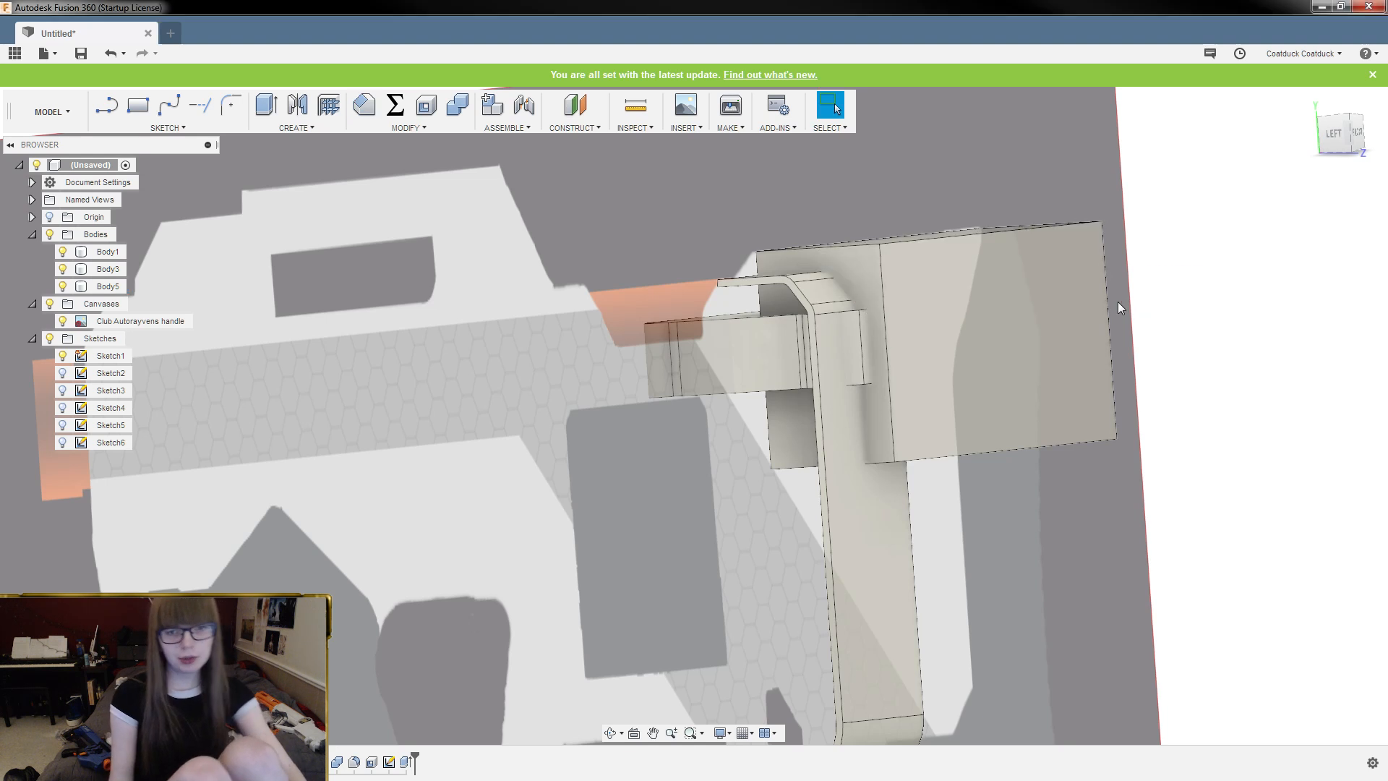
Undo the stock block's extrusion and the rectangle lines drawn in Sketch6
{"action": "scroll", "coordinate": [1221, 344], "scroll_direction": "up", "scroll_amount": 5}
{"action": "key", "text": "ctrl+z"}
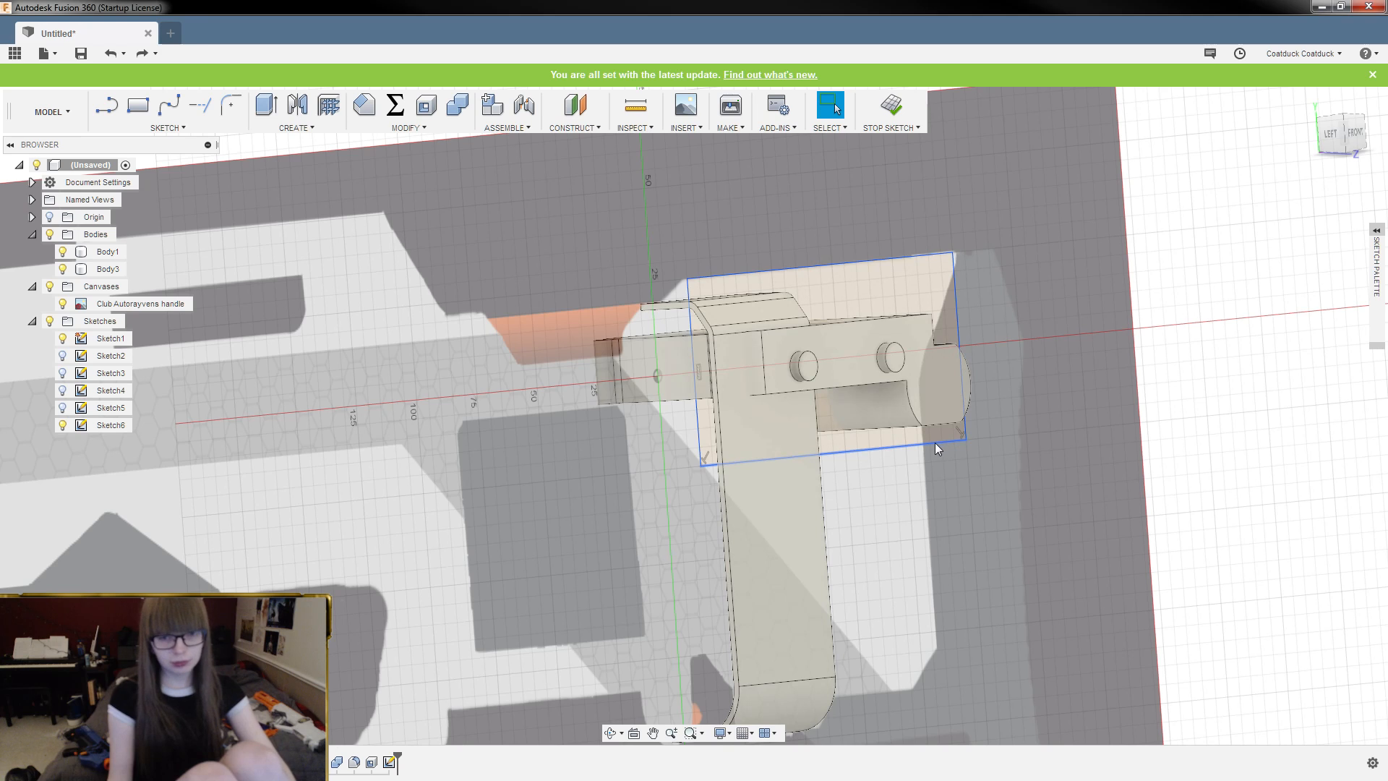
{"action": "key", "text": "ctrl+z"}
{"action": "key", "text": "ctrl+z"}
{"action": "key", "text": "ctrl+z"}
{"action": "key", "text": "ctrl+z"}
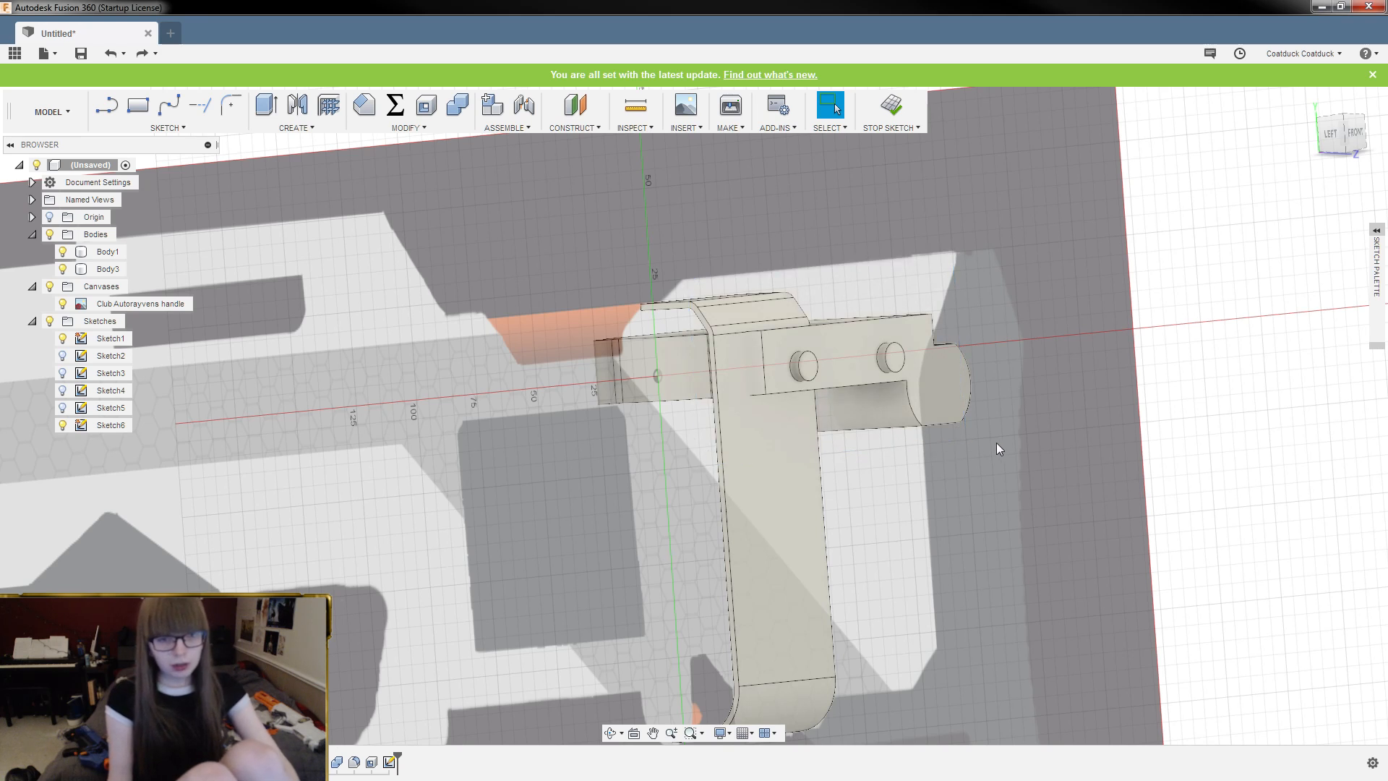
{"action": "key", "text": "l"}
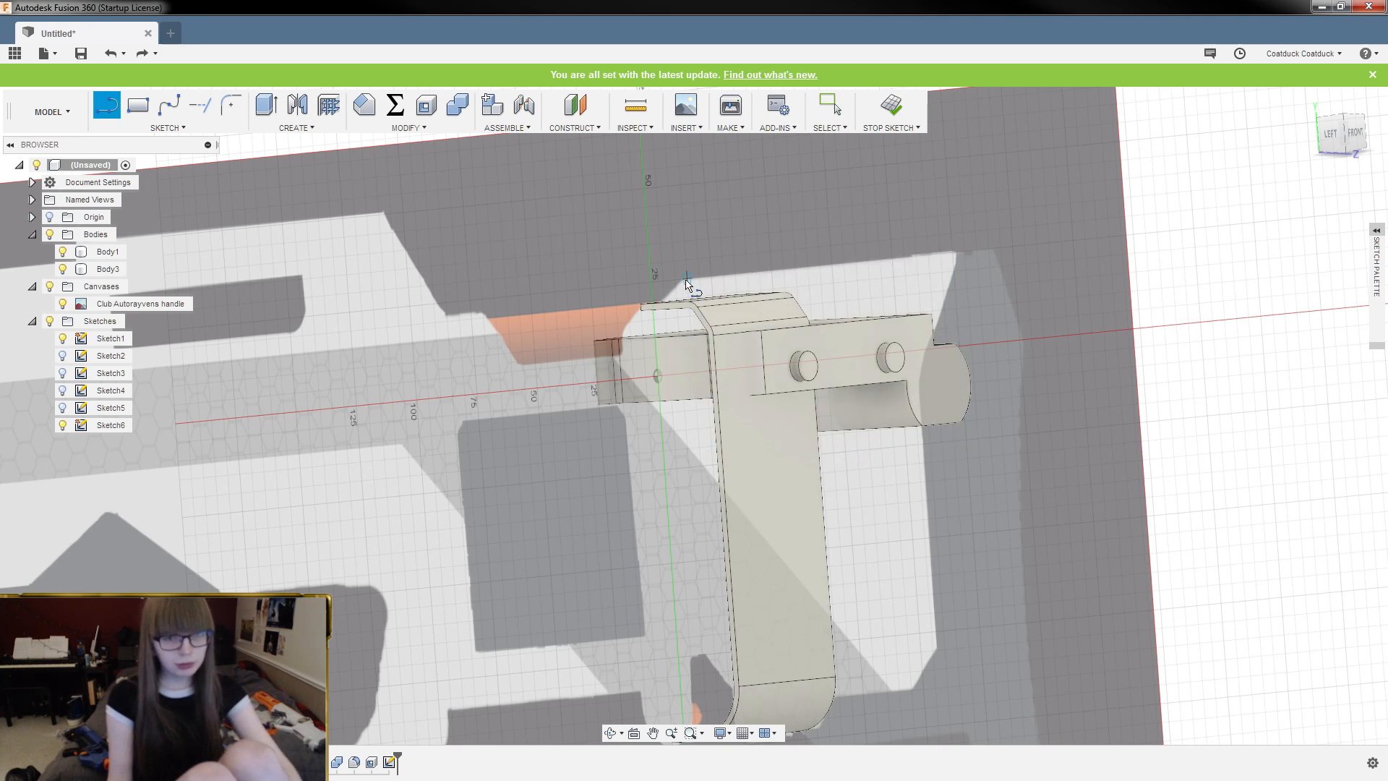
{"action": "left_click", "coordinate": [1354, 133]}
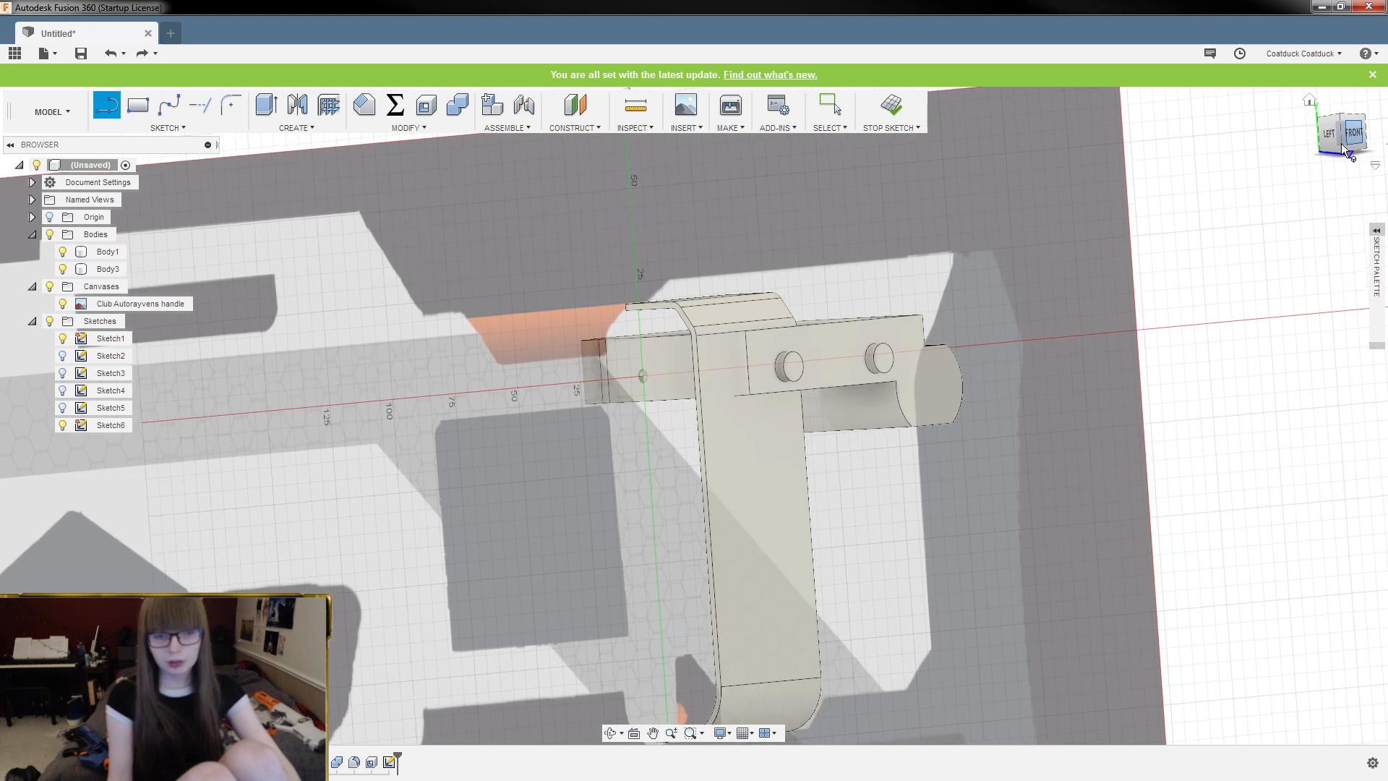
{"action": "scroll", "coordinate": [640, 307], "scroll_direction": "up", "scroll_amount": 2}
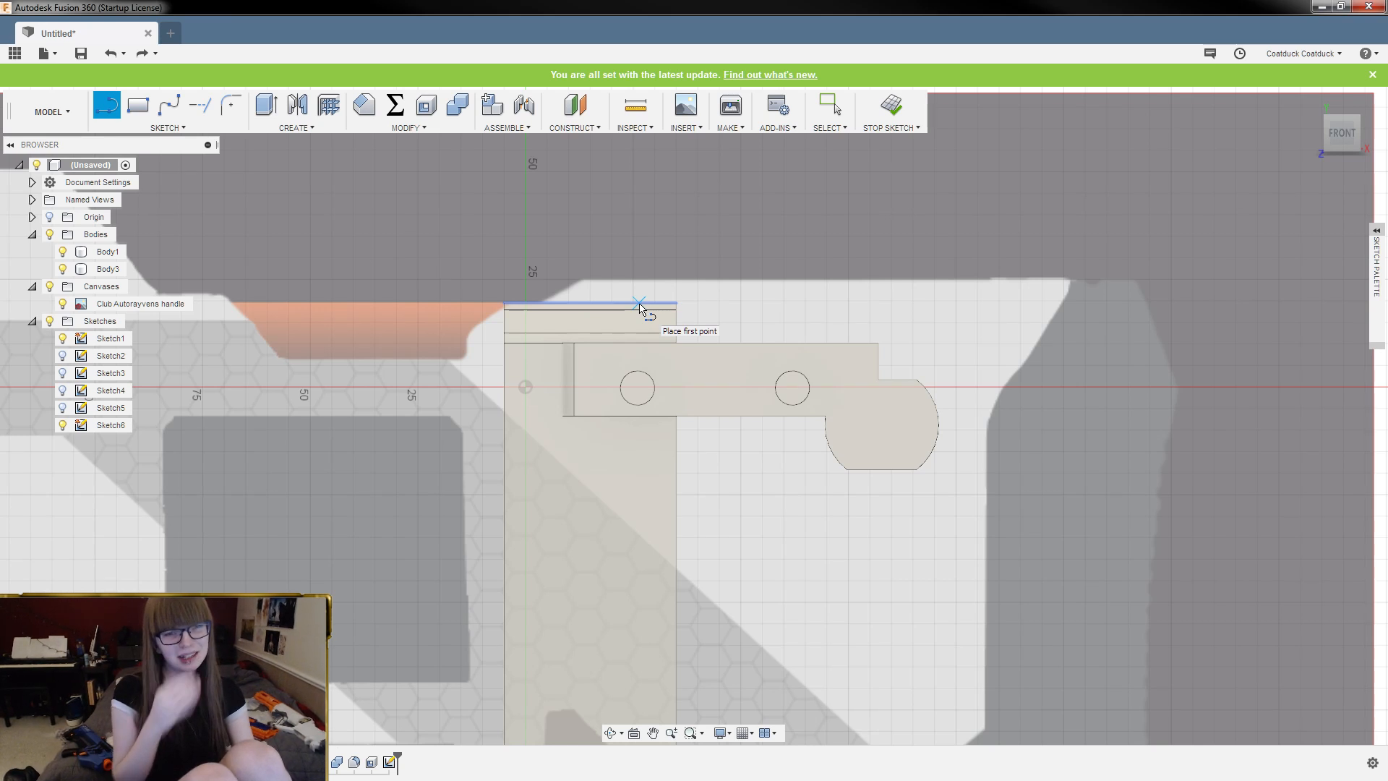
{"action": "left_click", "coordinate": [569, 279]}
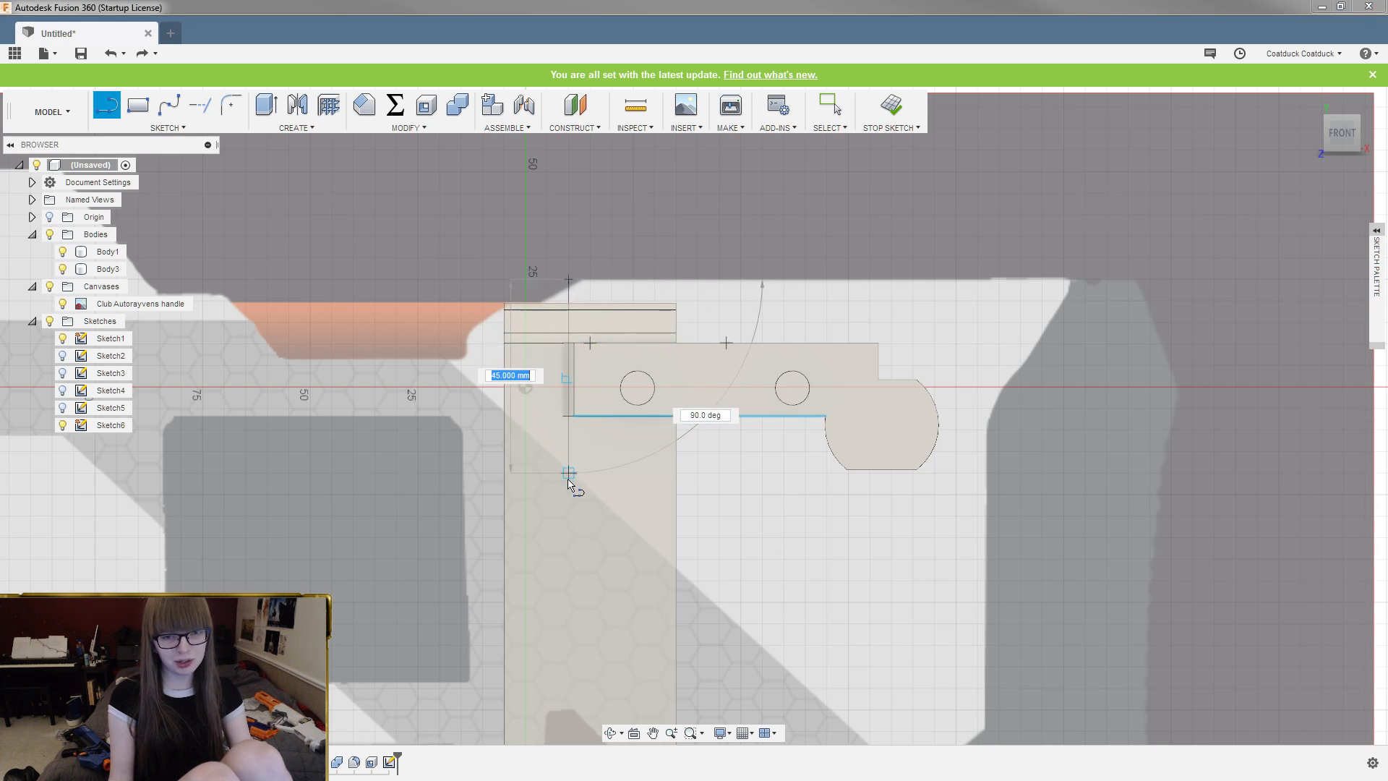
{"action": "scroll", "coordinate": [568, 481], "scroll_direction": "up", "scroll_amount": 2}
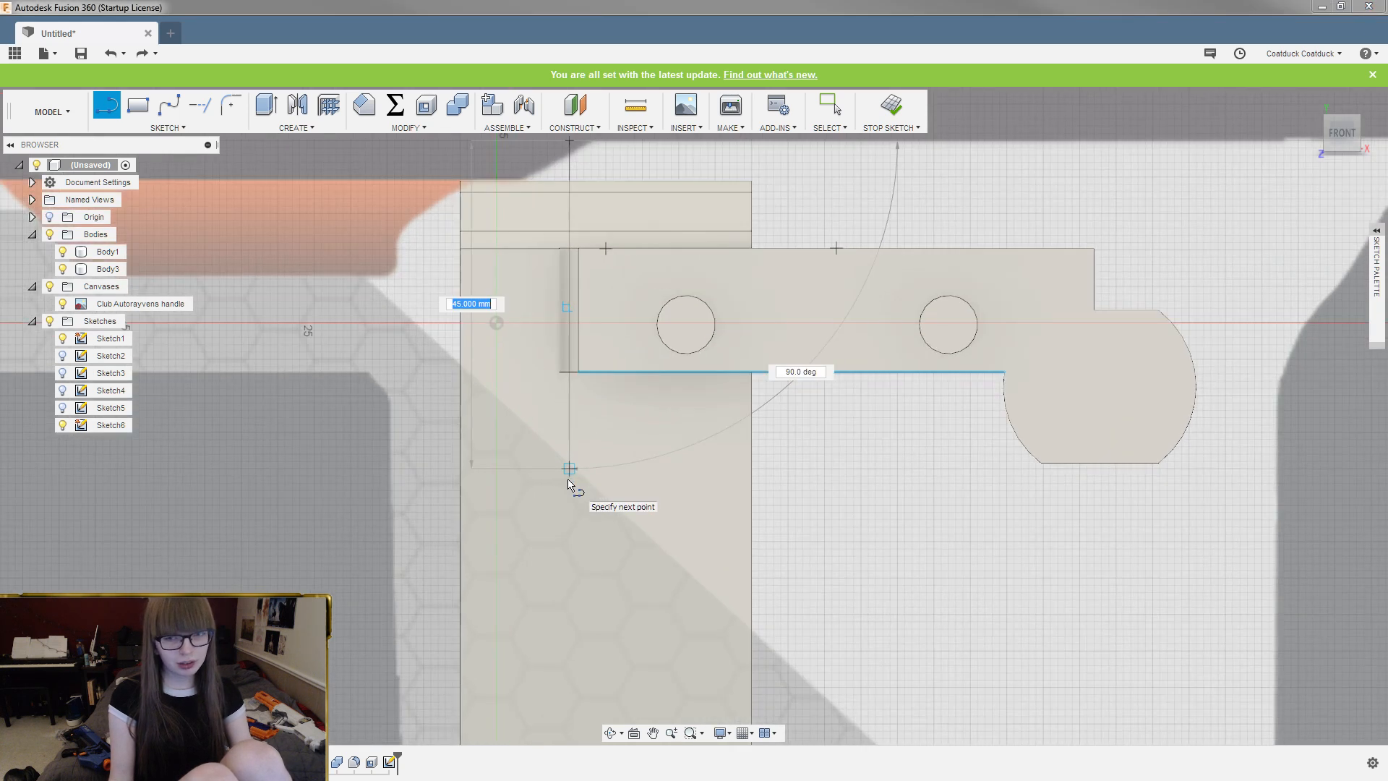
{"action": "left_click", "coordinate": [571, 504]}
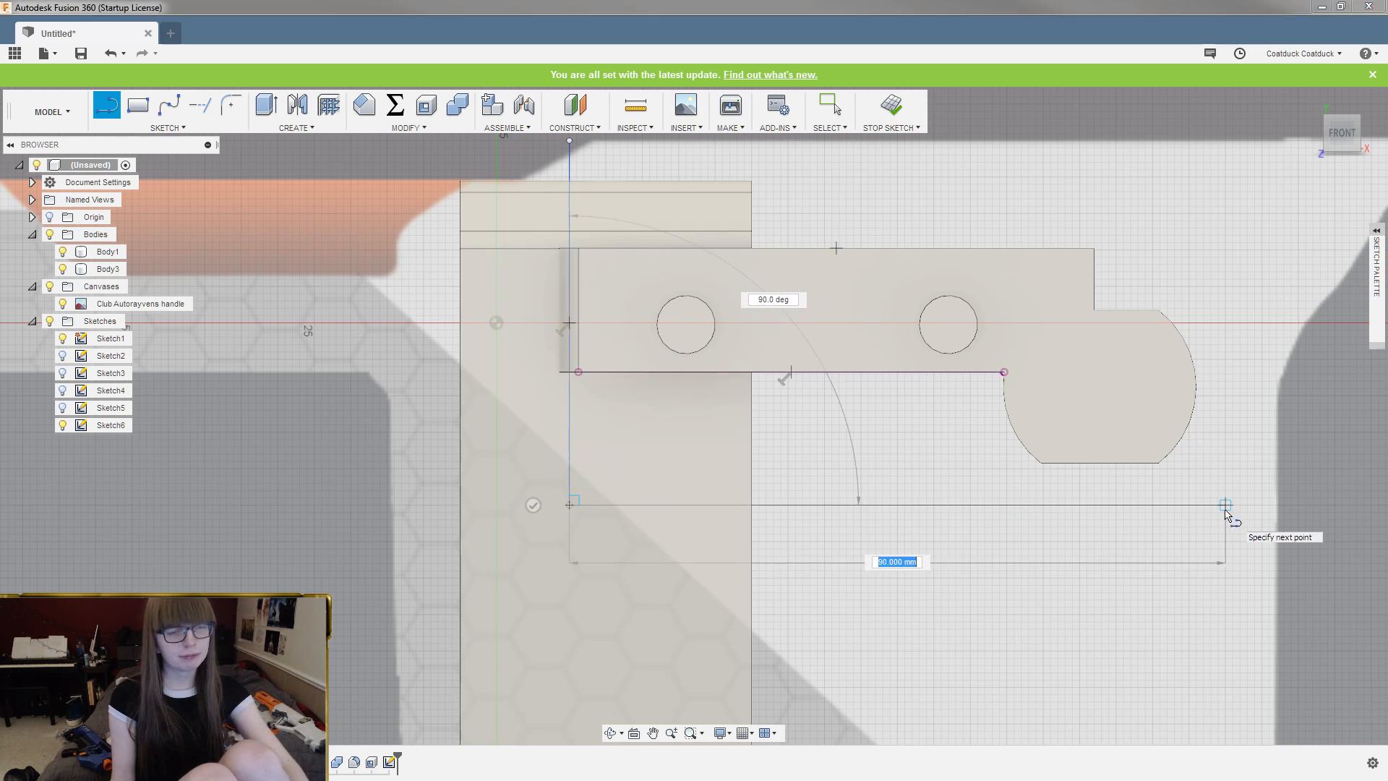
{"action": "key", "text": "Escape"}
{"action": "scroll", "coordinate": [1145, 467], "scroll_direction": "down", "scroll_amount": 3}
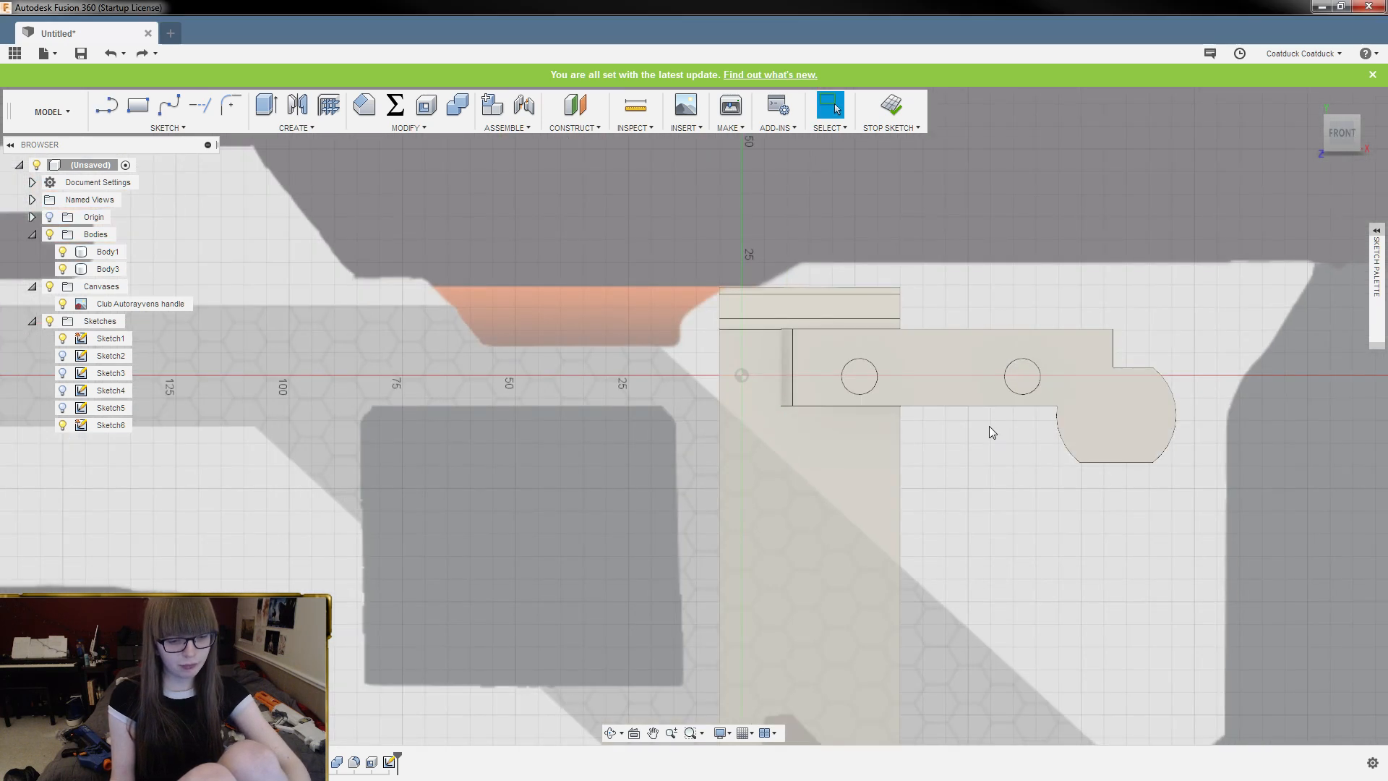
Sketch a closed rectangle about 110 mm long and 50 mm high from the upper stock's front corner on the canvas
{"action": "key", "text": "l"}
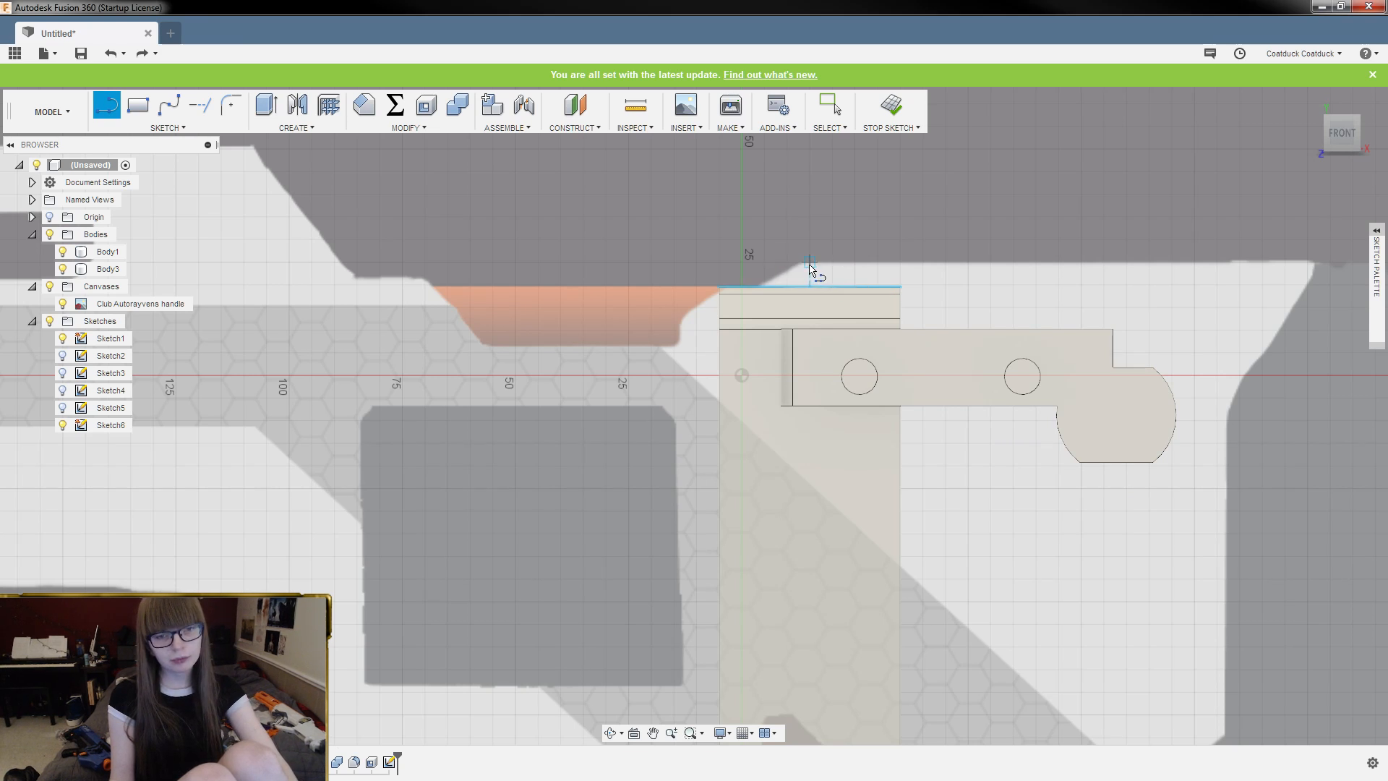
{"action": "left_click", "coordinate": [810, 261]}
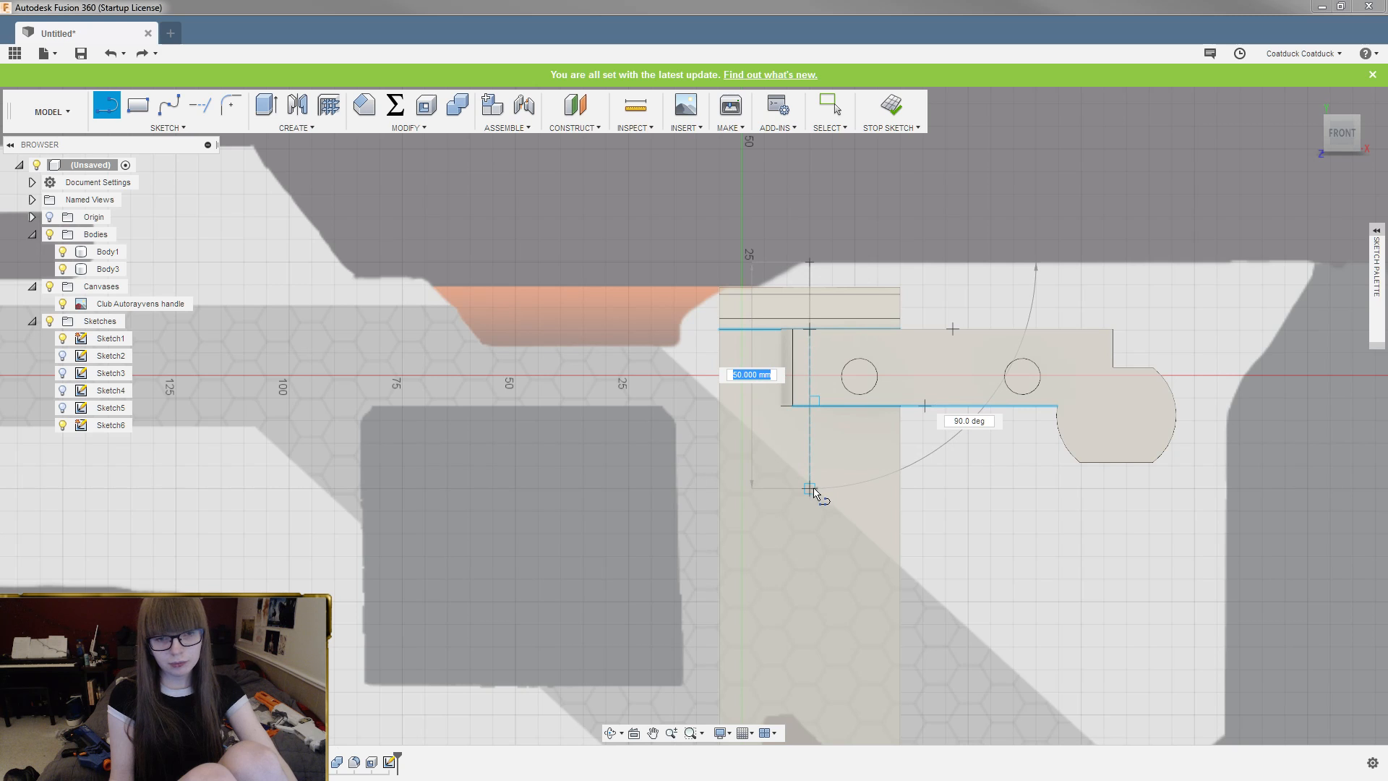
{"action": "left_click", "coordinate": [810, 489]}
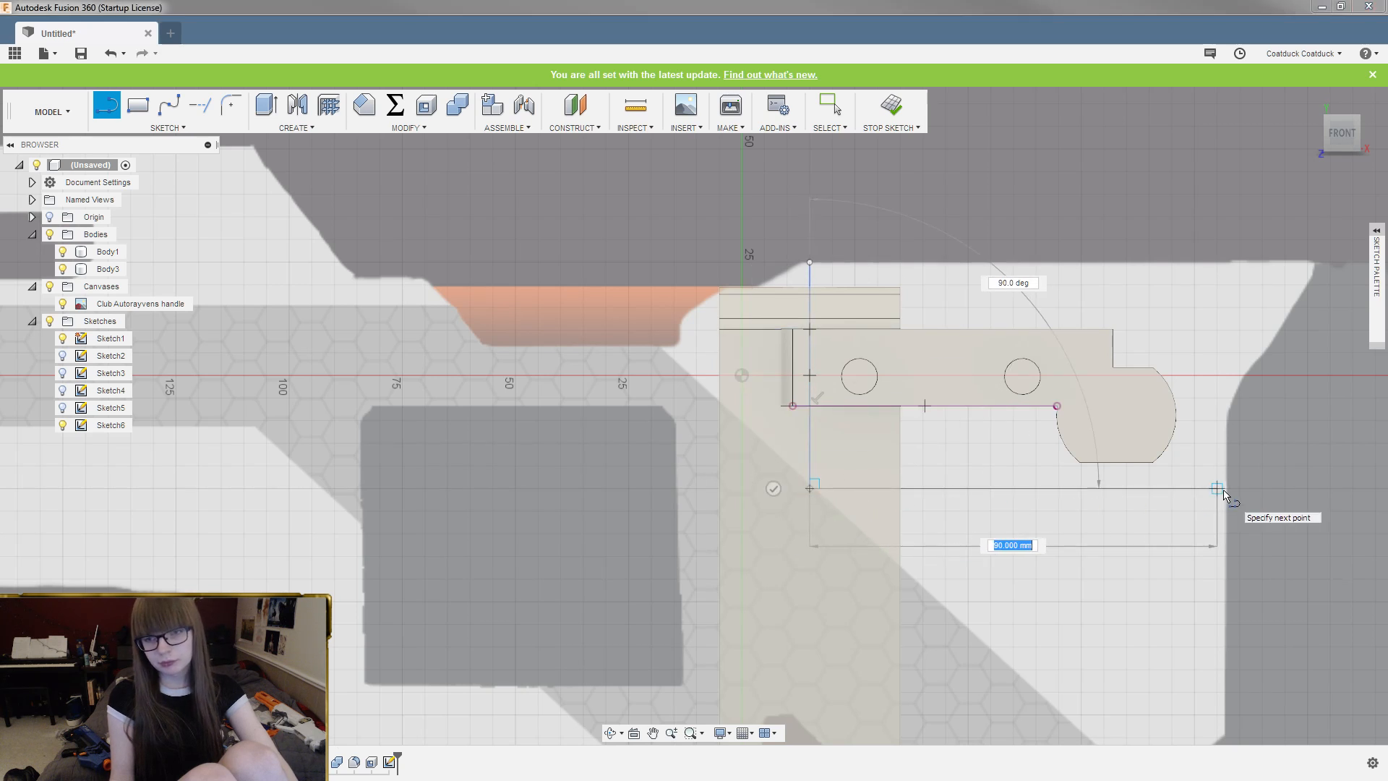
{"action": "left_click", "coordinate": [1308, 487]}
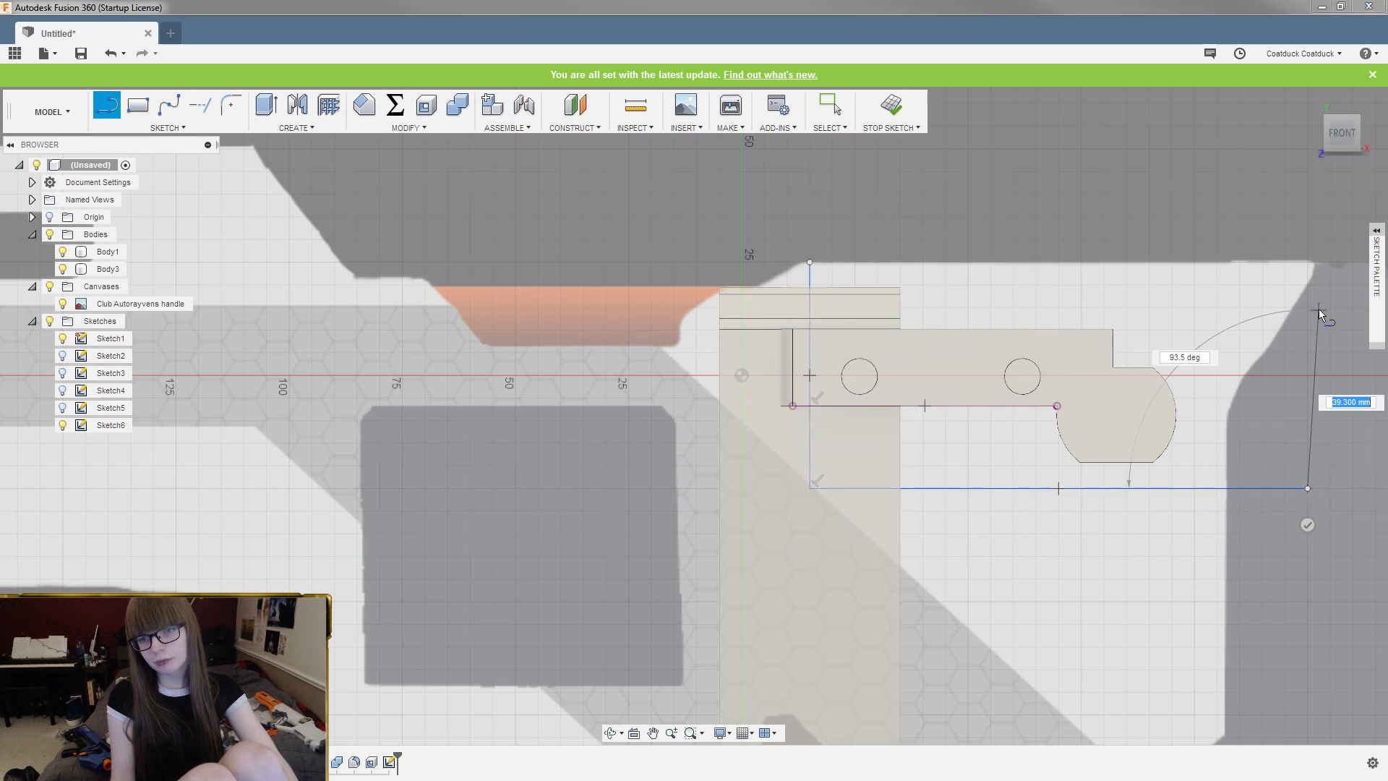
{"action": "left_click", "coordinate": [1308, 263]}
{"action": "left_click", "coordinate": [811, 262]}
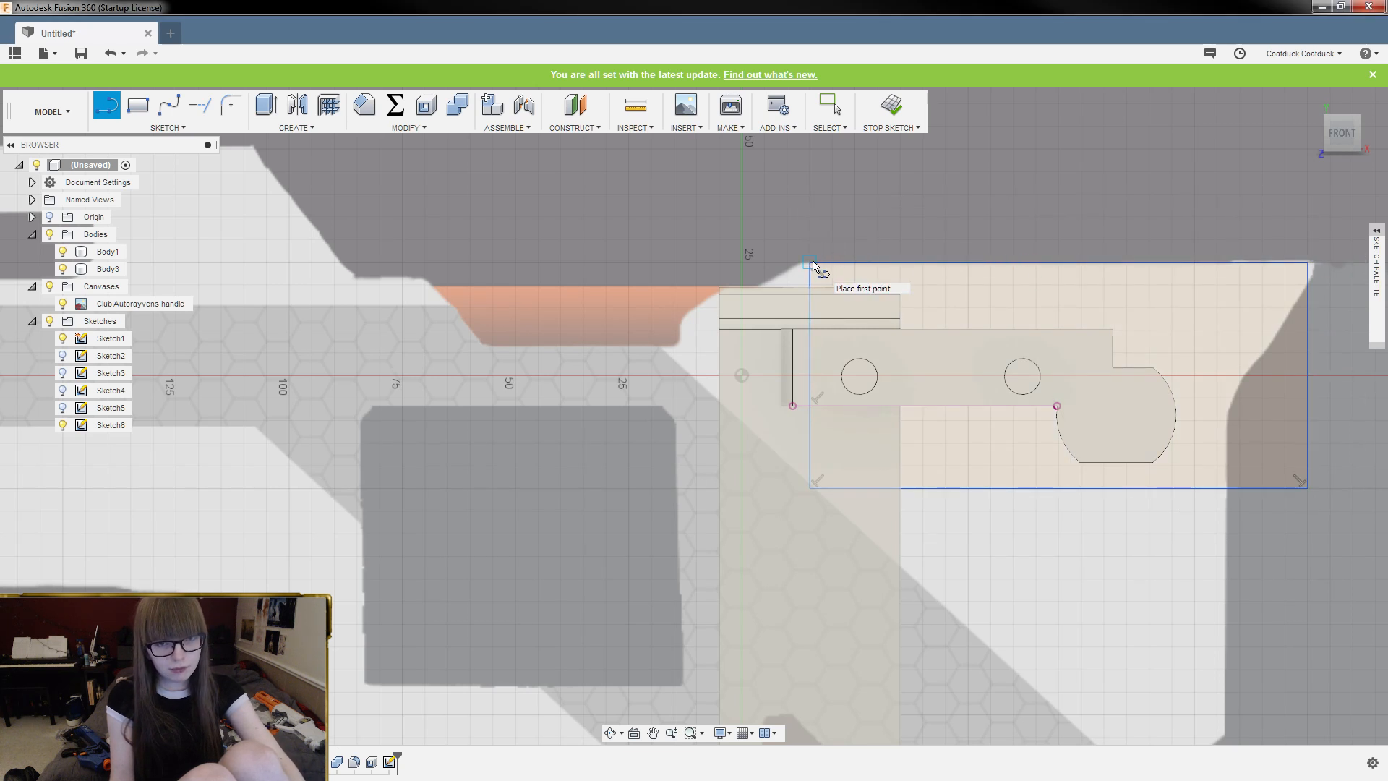
Draw a horizontal line from the rectangle's upper front corner forward to above the vertical strap's front edge
{"action": "left_click", "coordinate": [811, 264]}
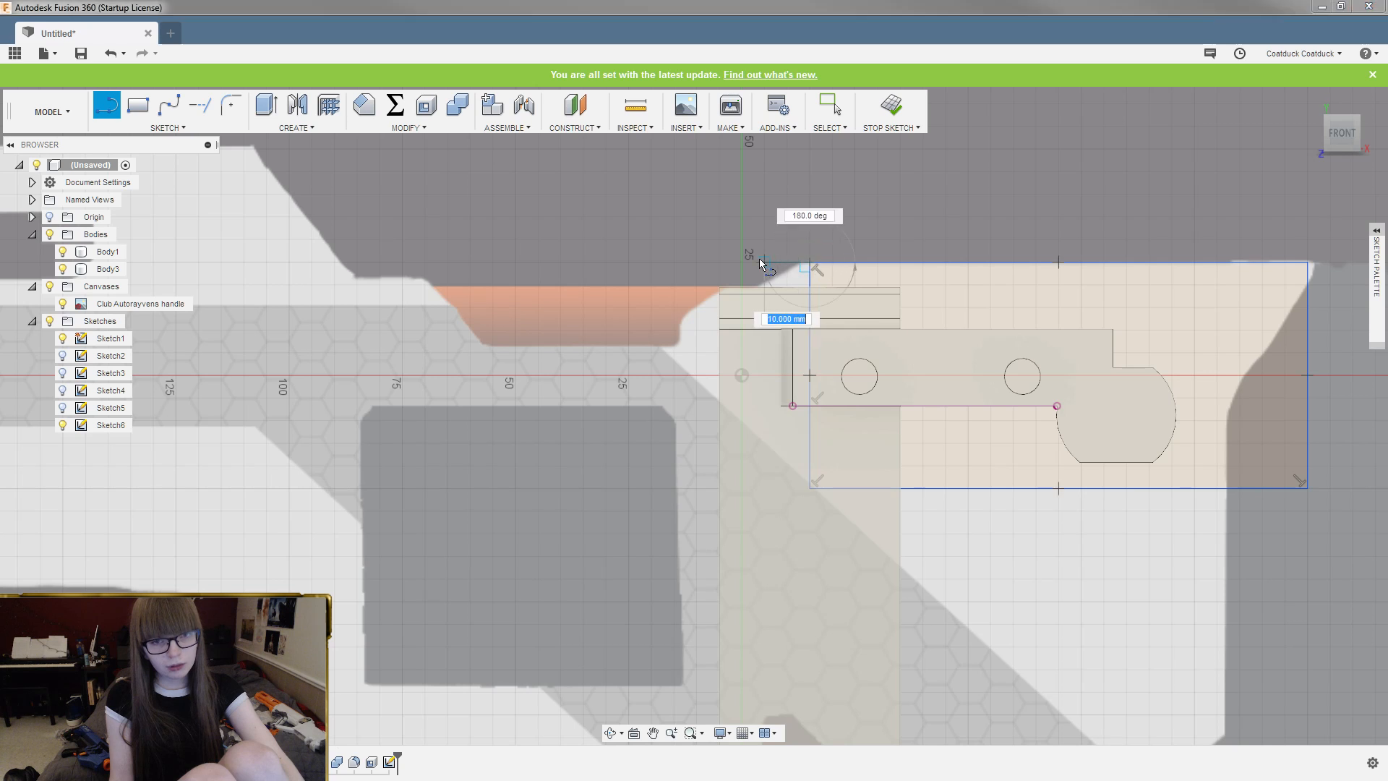
{"action": "left_click", "coordinate": [720, 261]}
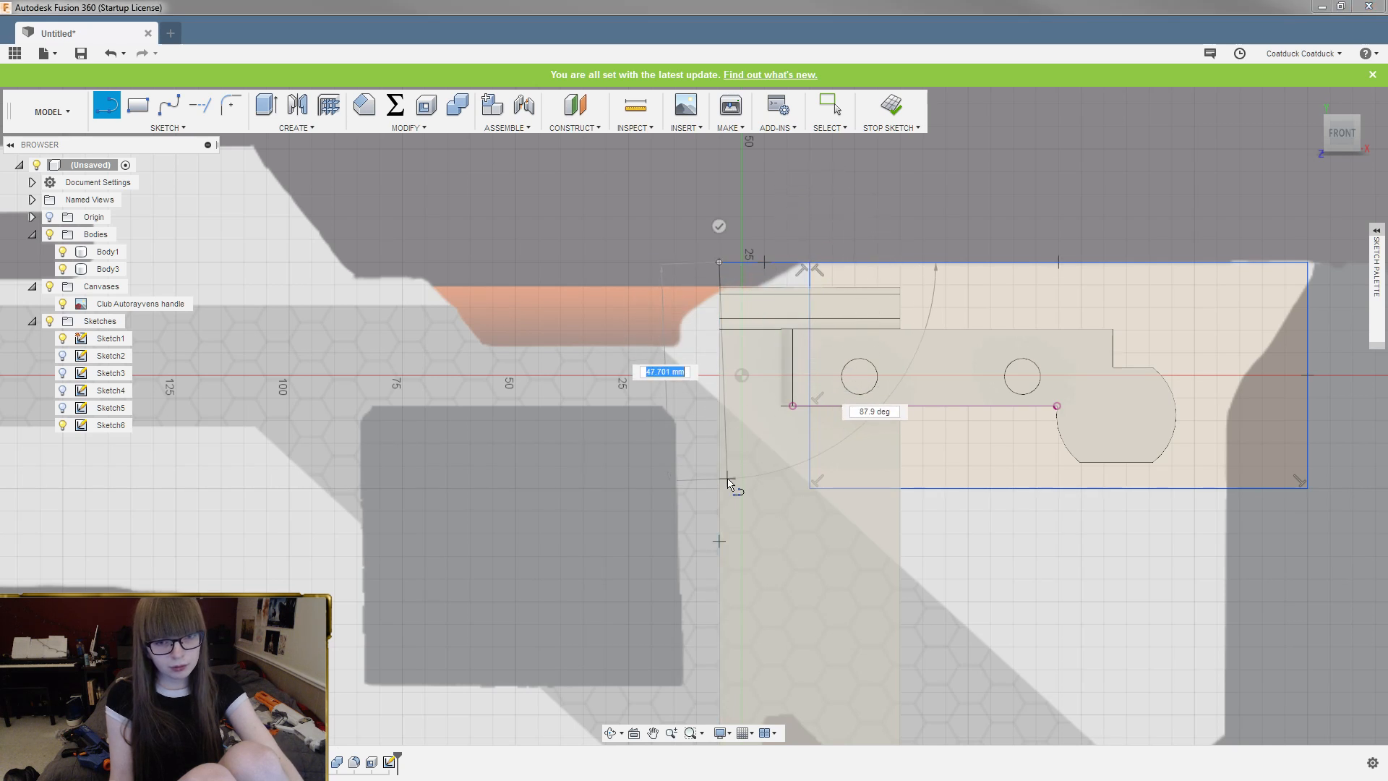
{"action": "scroll", "coordinate": [731, 484], "scroll_direction": "up", "scroll_amount": 3}
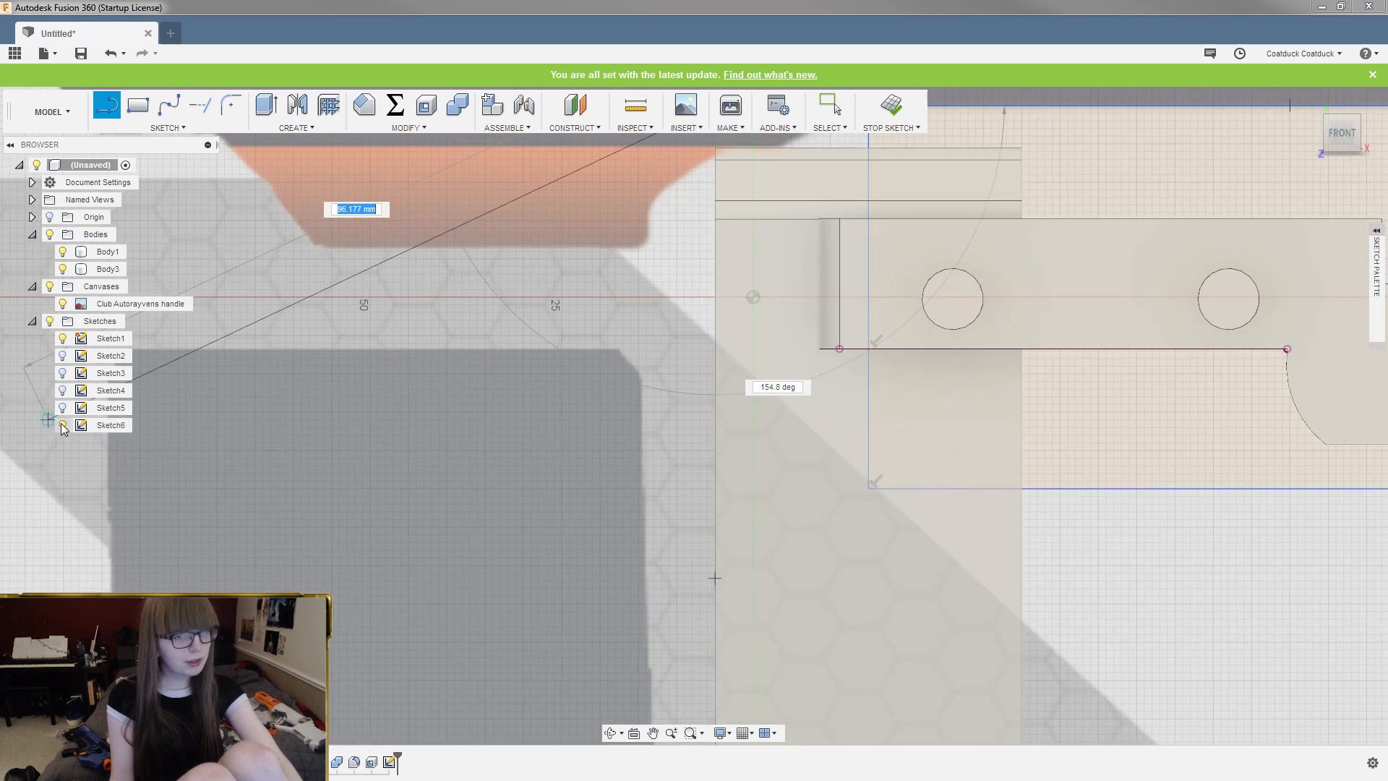
{"action": "left_click", "coordinate": [50, 235]}
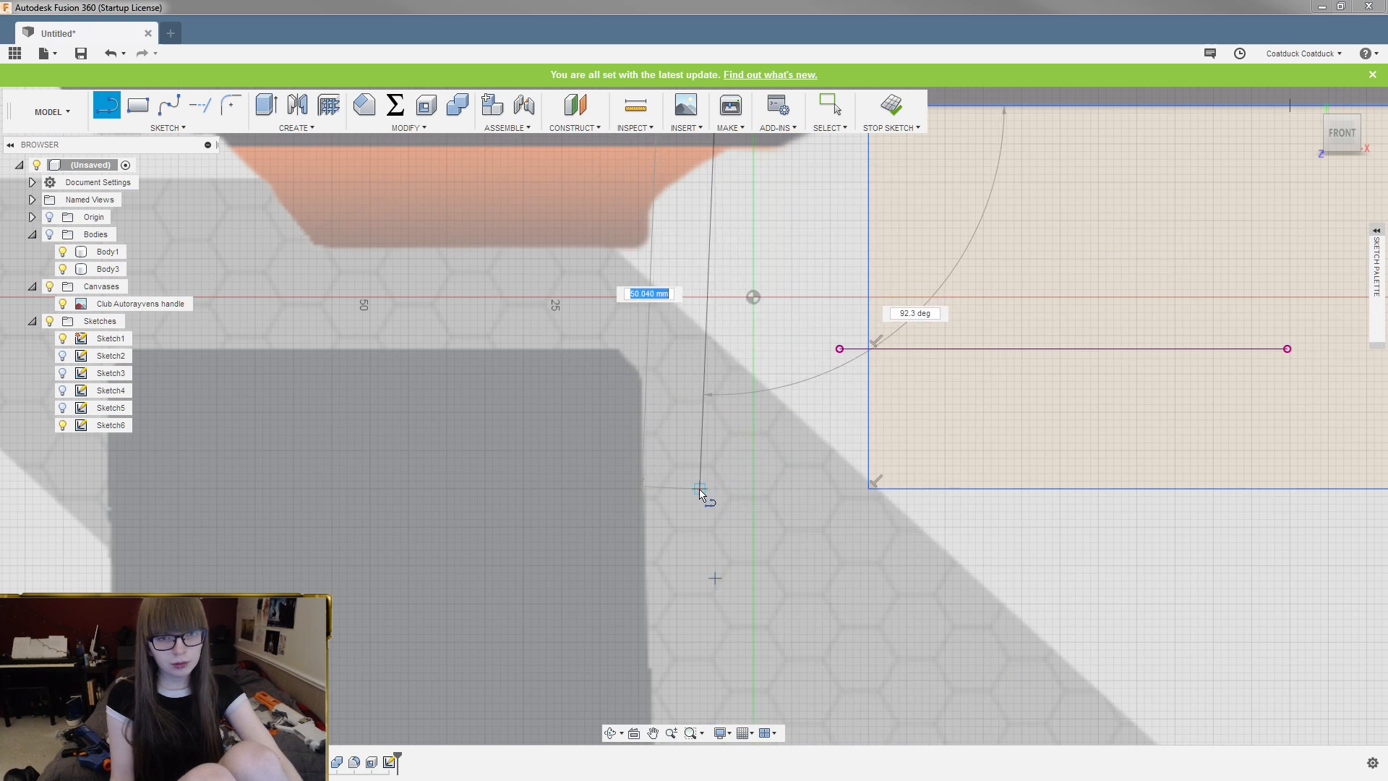
{"action": "scroll", "coordinate": [809, 512], "scroll_direction": "down", "scroll_amount": 5}
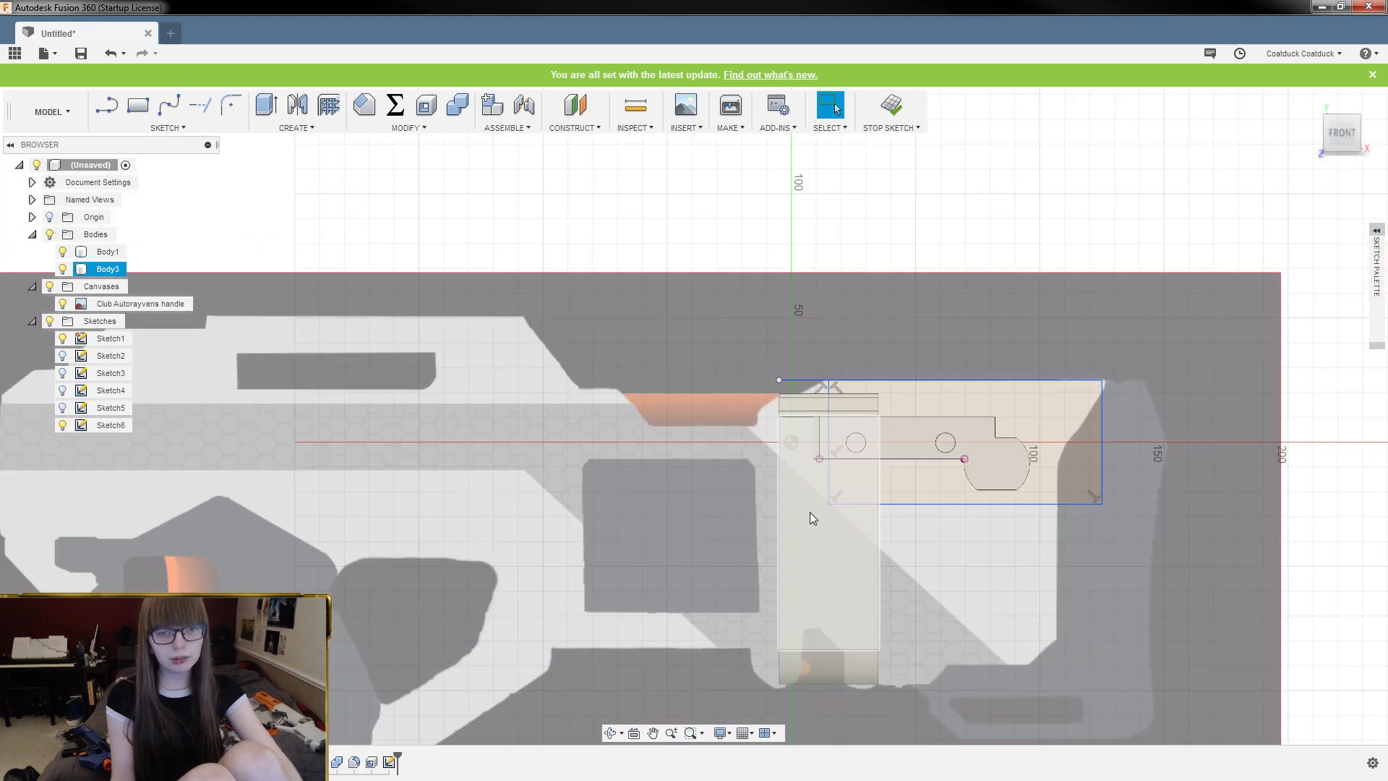
{"action": "scroll", "coordinate": [969, 511], "scroll_direction": "up", "scroll_amount": 3}
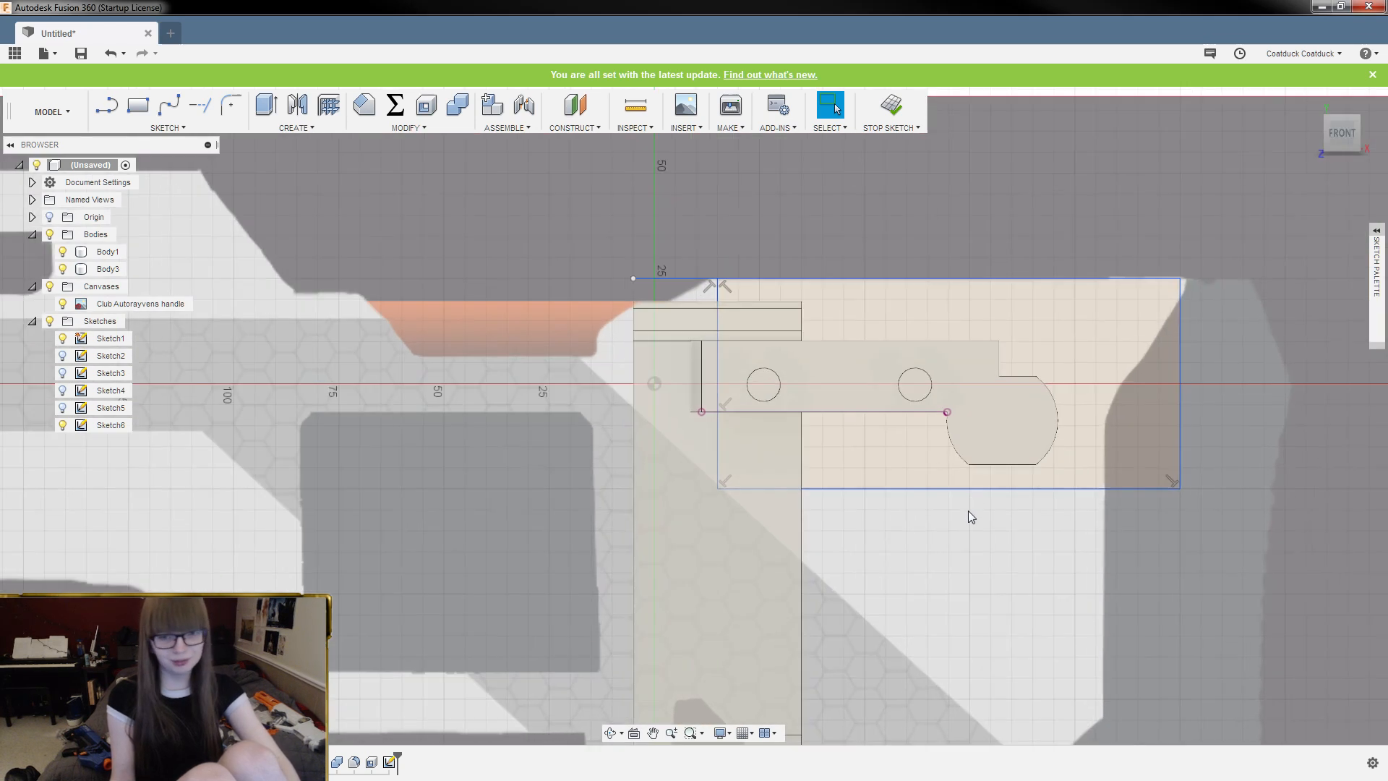
Extrude the rectangular stock profile 32 mm as a new body
{"action": "left_click", "coordinate": [917, 467]}
{"action": "key", "text": "e"}
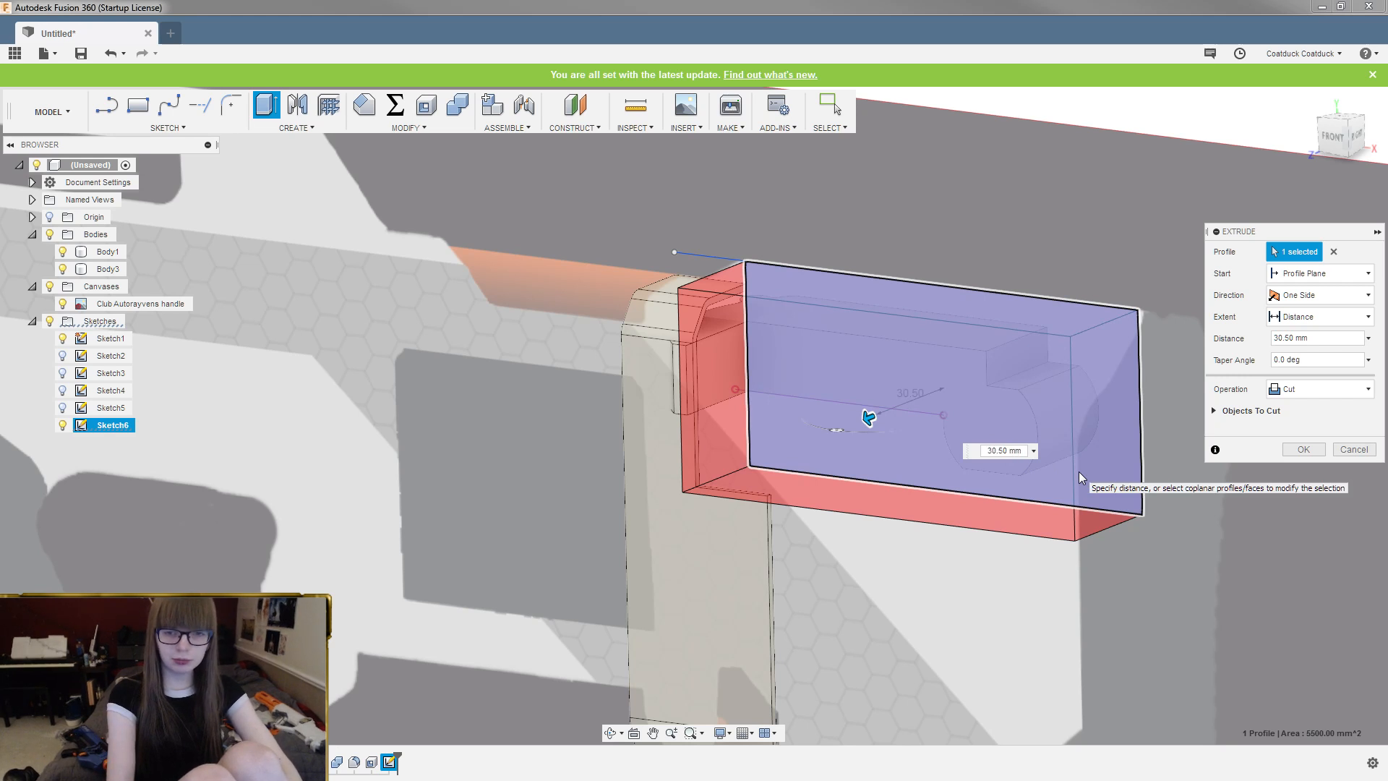
{"action": "key", "text": "BackSpace"}
{"action": "type", "text": "3"}
{"action": "key", "text": "BackSpace"}
{"action": "type", "text": "2."}
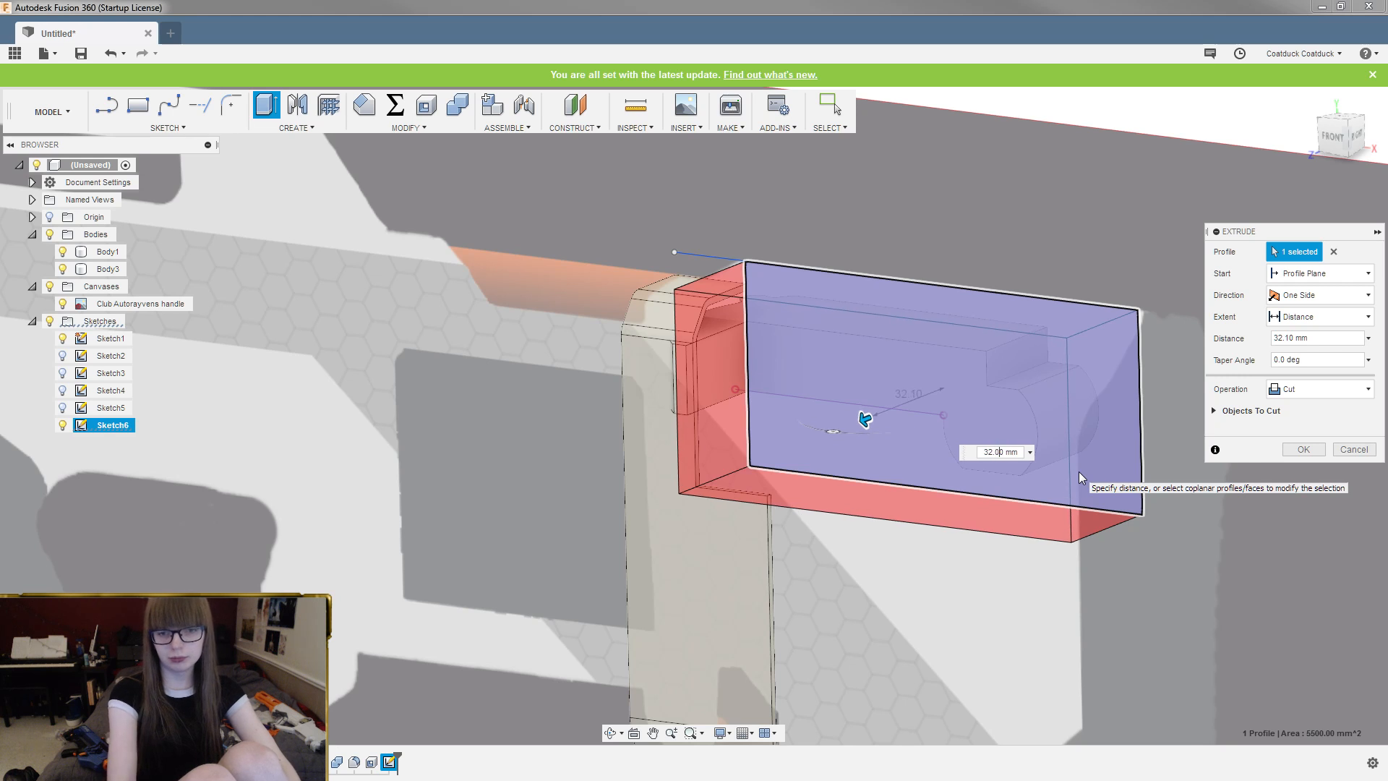
{"action": "key", "text": "BackSpace"}
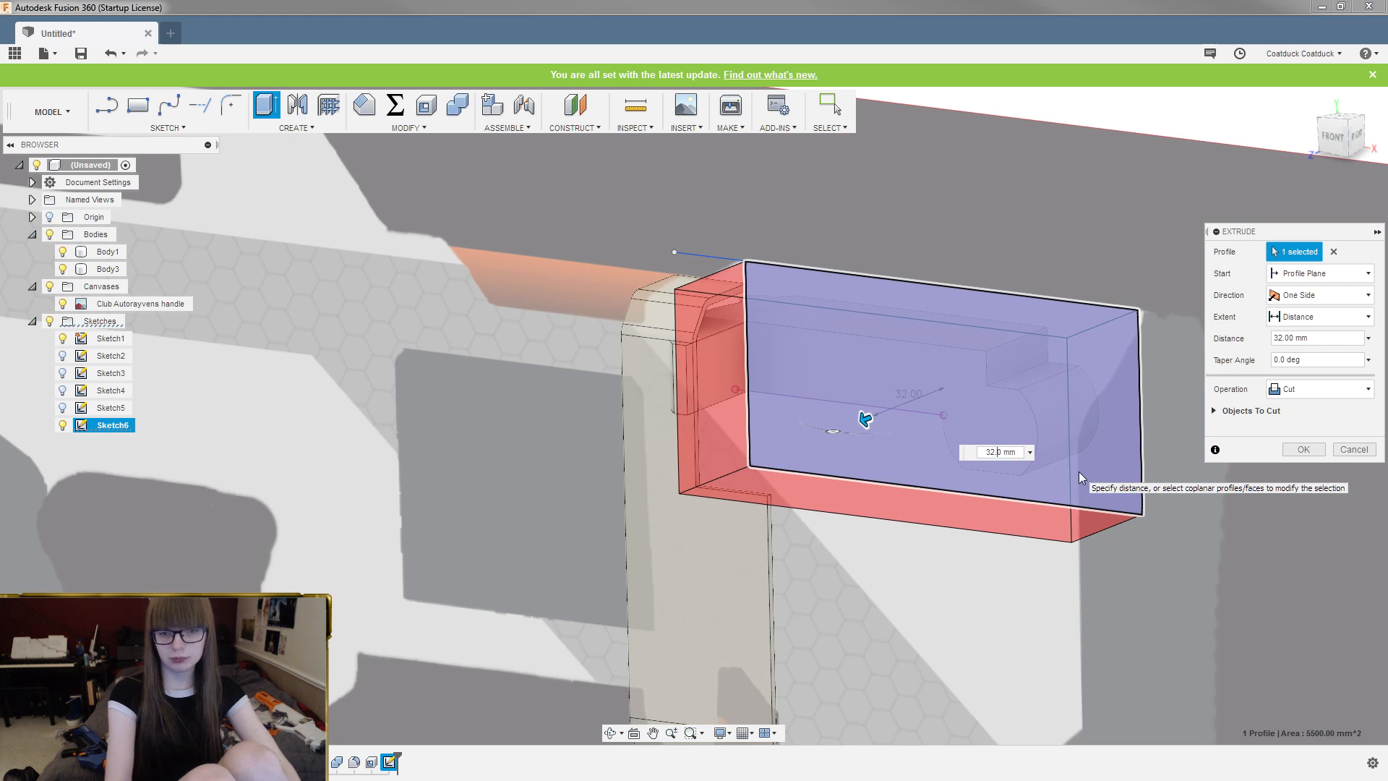
{"action": "left_click", "coordinate": [1305, 389]}
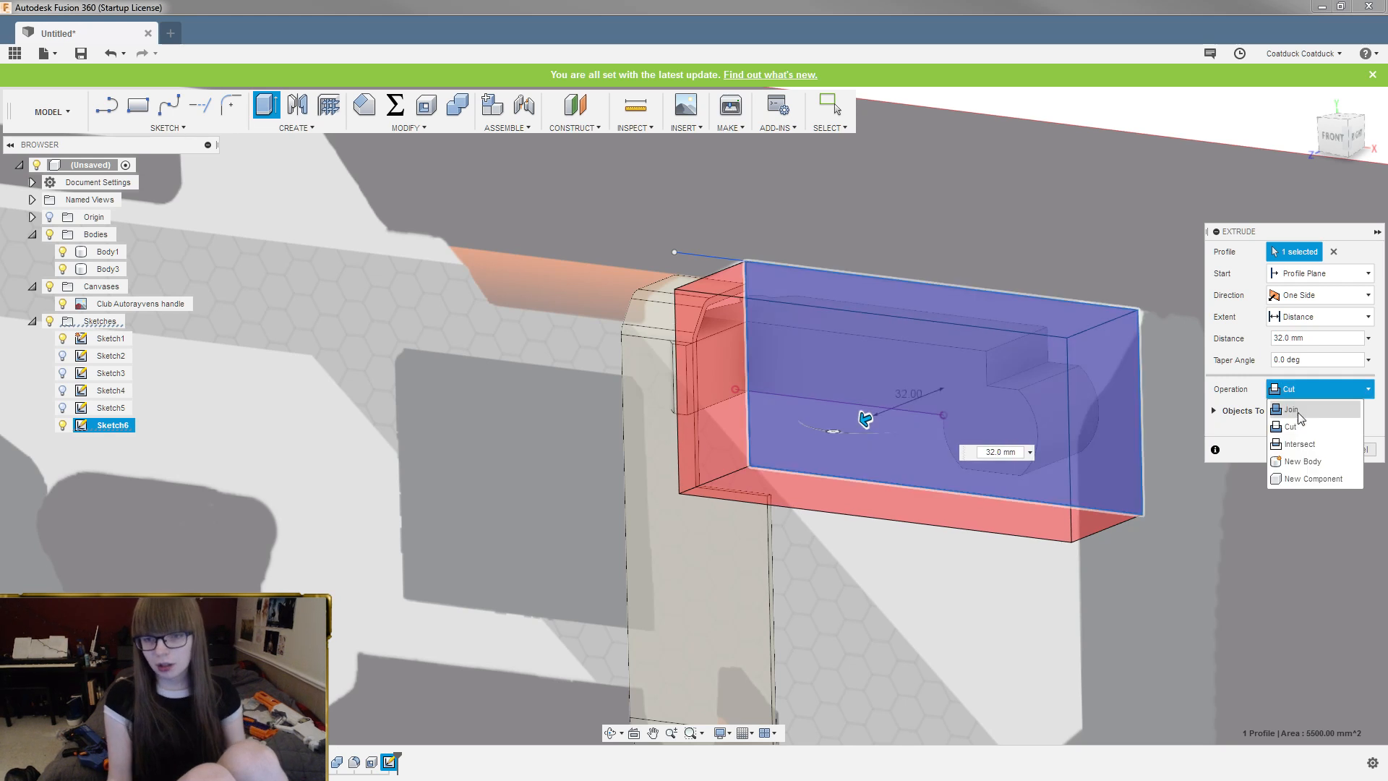
{"action": "left_click", "coordinate": [1309, 465]}
{"action": "key", "text": "Return"}
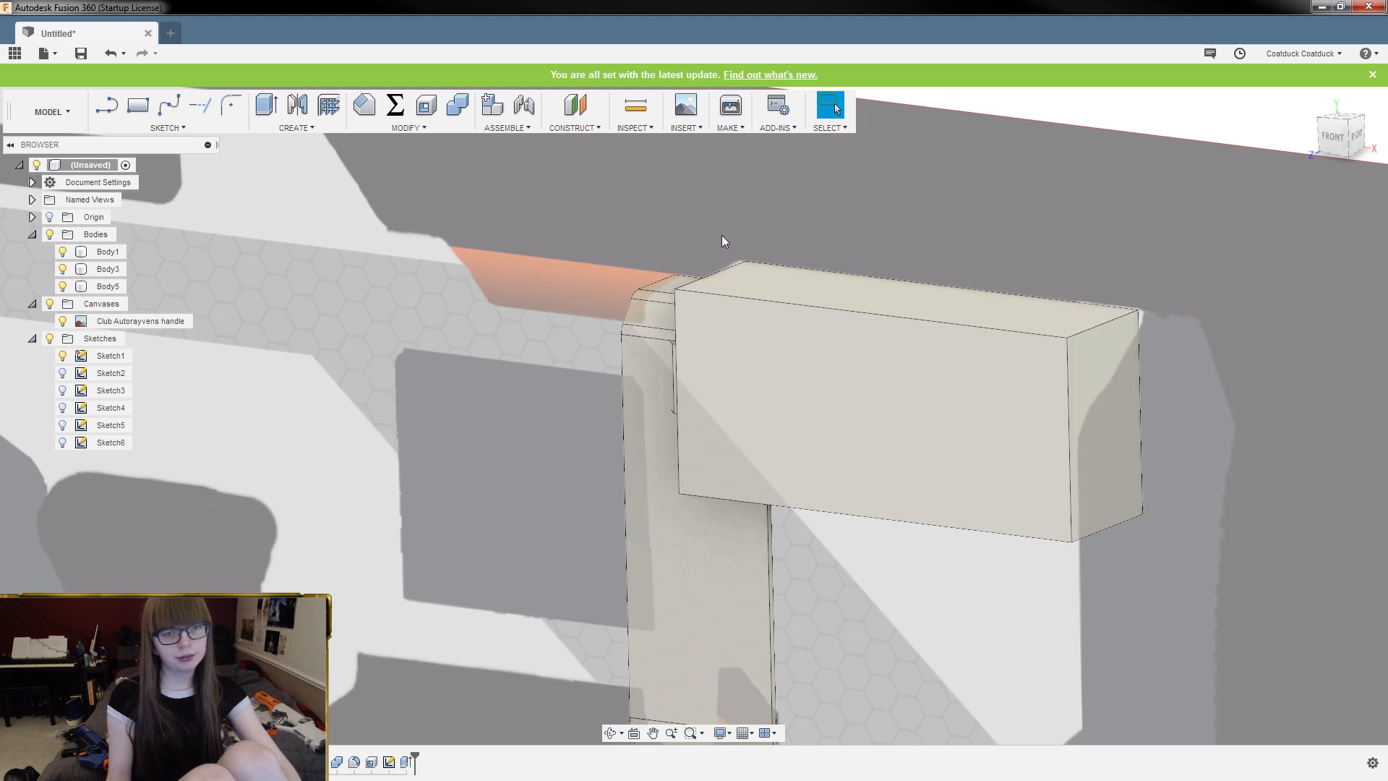
Set up a two-distance chamfer of 16 mm and 15 mm on the stock block's long outer upper edge
{"action": "middle_click_drag", "start_coordinate": [722, 236], "coordinate": [878, 278], "text": "shift"}
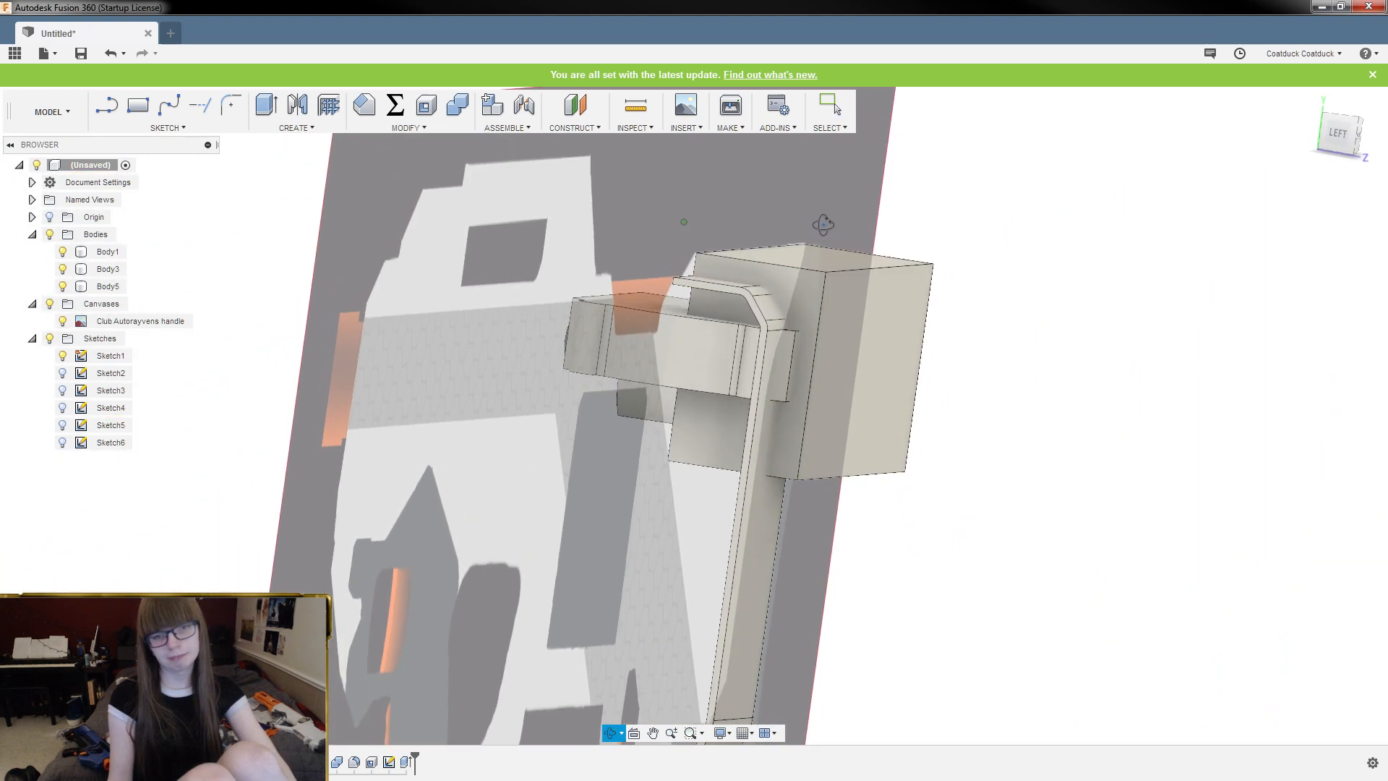
{"action": "left_click", "coordinate": [875, 271]}
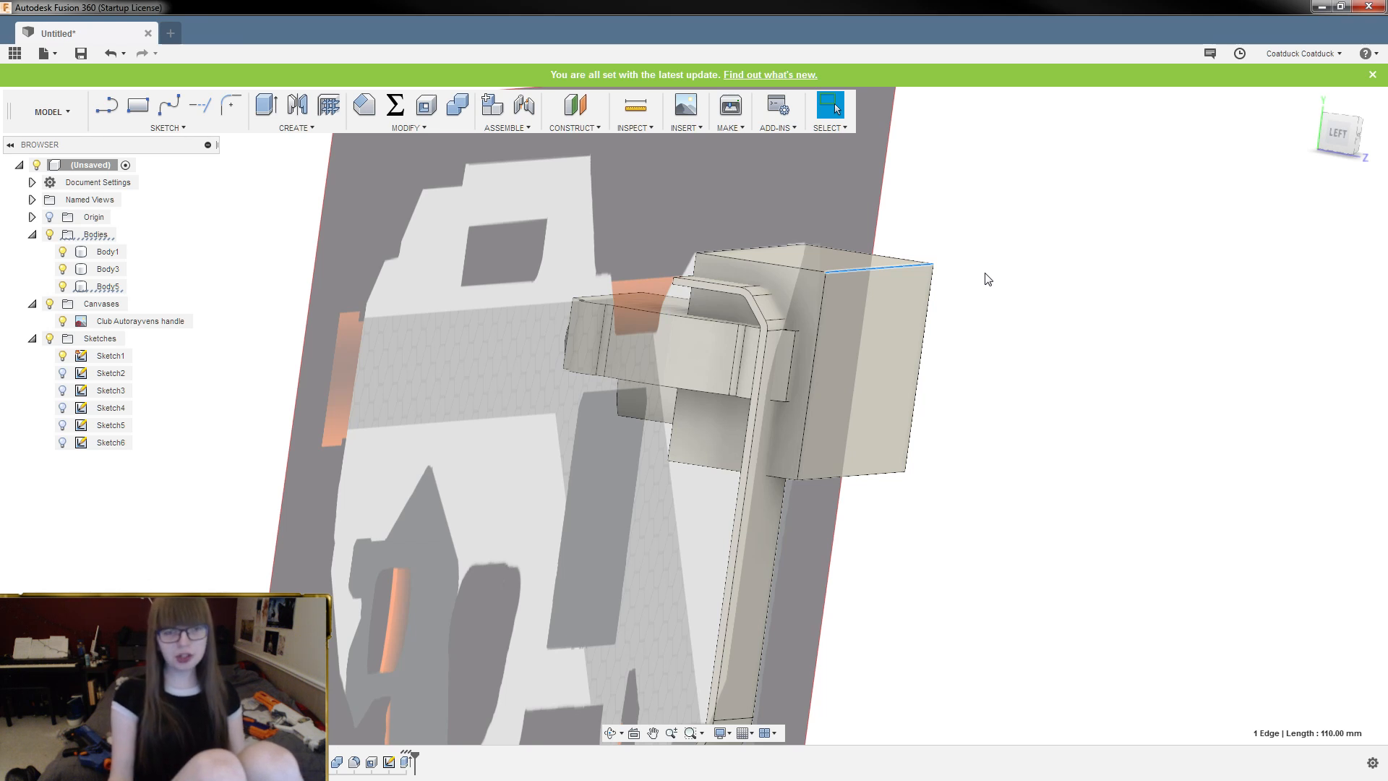
{"action": "scroll", "coordinate": [987, 279], "scroll_direction": "up", "scroll_amount": 5}
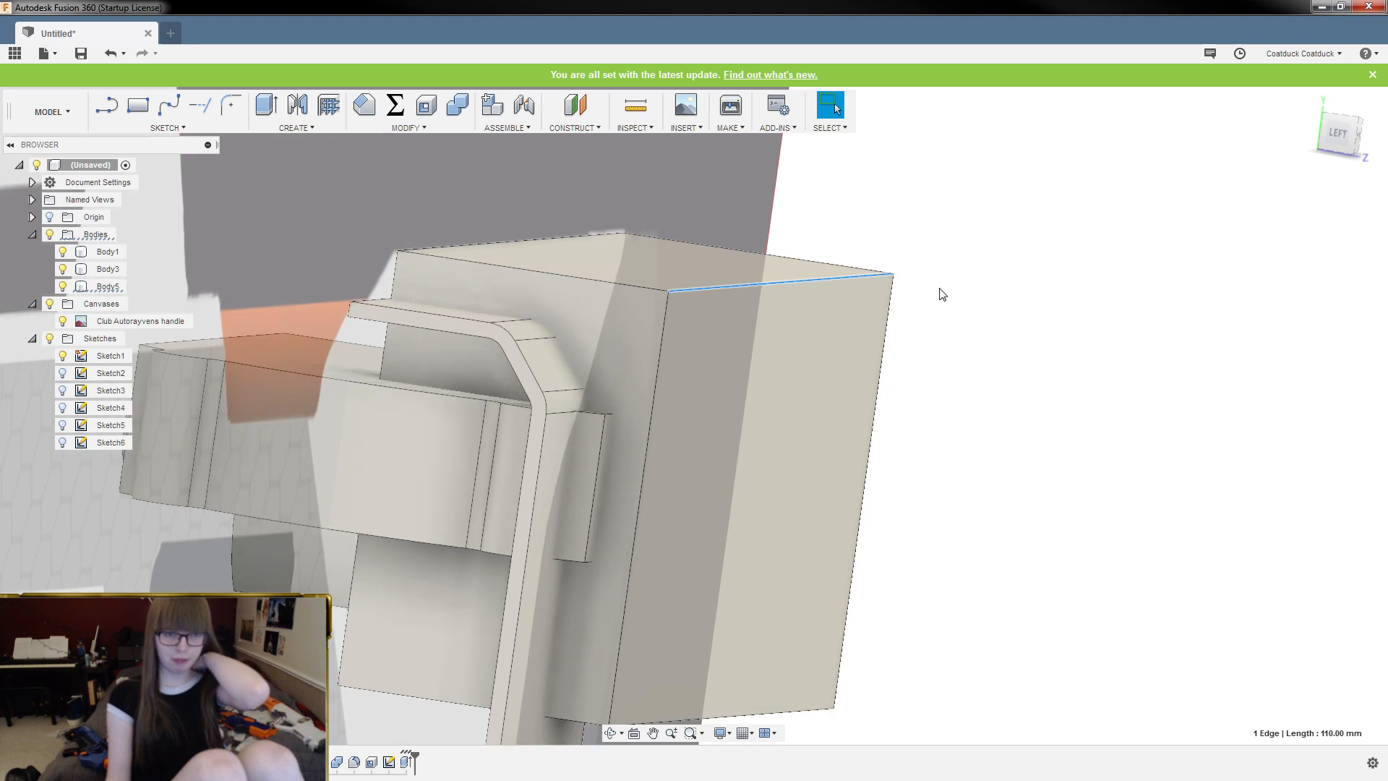
{"action": "mouse_move", "coordinate": [948, 291]}
{"action": "middle_mouse_down", "text": "shift"}
{"action": "mouse_move", "coordinate": [951, 279]}
{"action": "mouse_move", "coordinate": [923, 275]}
{"action": "mouse_move", "coordinate": [963, 296]}
{"action": "middle_mouse_up", "text": "shift"}
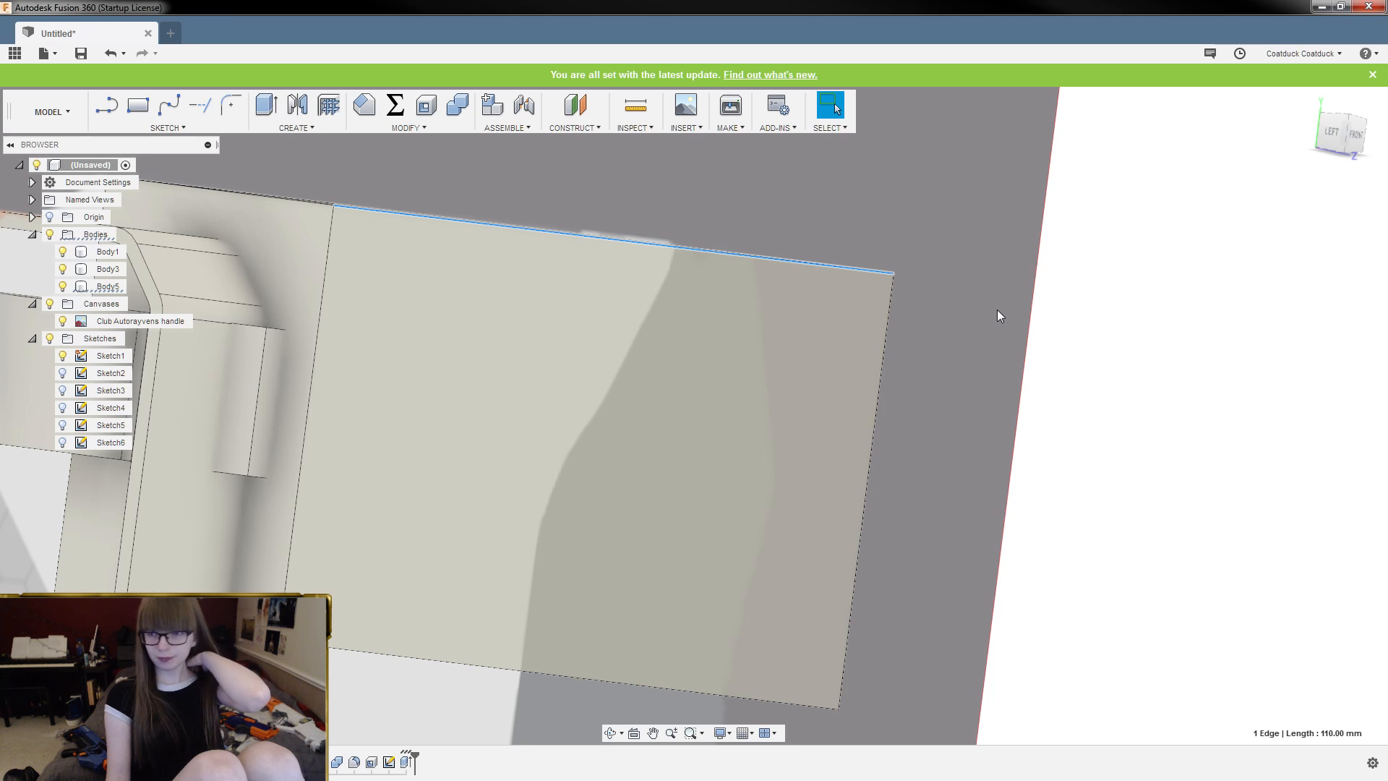
{"action": "scroll", "coordinate": [996, 309], "scroll_direction": "down", "scroll_amount": 3}
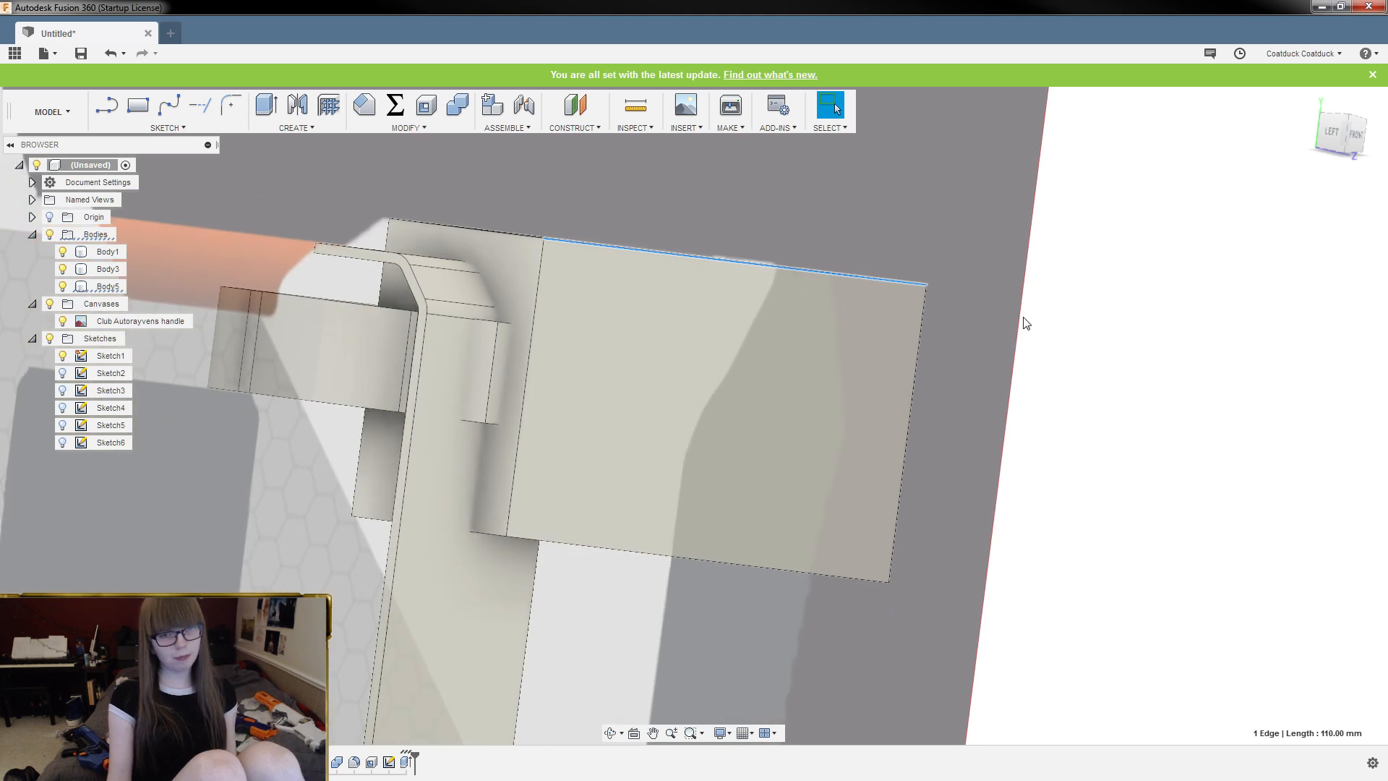
{"action": "mouse_move", "coordinate": [1025, 321]}
{"action": "middle_mouse_down", "text": "shift"}
{"action": "mouse_move", "coordinate": [1006, 322]}
{"action": "mouse_move", "coordinate": [1024, 329]}
{"action": "middle_mouse_up", "text": "shift"}
{"action": "left_click", "coordinate": [363, 107]}
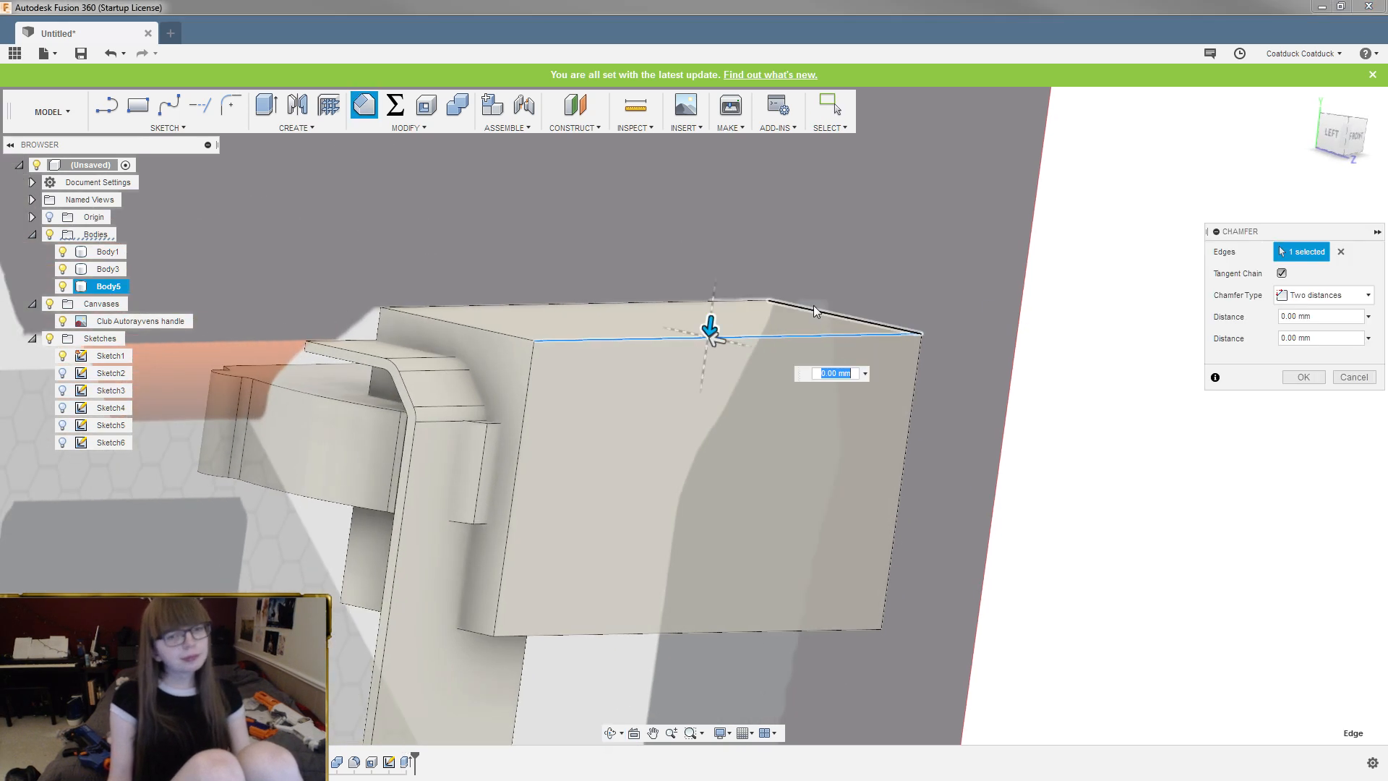
{"action": "scroll", "coordinate": [875, 336], "scroll_direction": "up", "scroll_amount": 3}
{"action": "middle_click_drag", "start_coordinate": [875, 337], "coordinate": [1025, 322], "text": "shift"}
{"action": "left_click_drag", "start_coordinate": [922, 325], "coordinate": [781, 327]}
{"action": "scroll", "coordinate": [882, 220], "scroll_direction": "down", "scroll_amount": 3}
{"action": "middle_click_drag", "start_coordinate": [974, 284], "coordinate": [1001, 347], "text": "shift"}
{"action": "left_click_drag", "start_coordinate": [1004, 356], "coordinate": [991, 405]}
{"action": "middle_click_drag", "start_coordinate": [1106, 326], "coordinate": [1053, 290], "text": "shift"}
{"action": "scroll", "coordinate": [1025, 273], "scroll_direction": "down", "scroll_amount": 4}
{"action": "scroll", "coordinate": [1051, 290], "scroll_direction": "up", "scroll_amount": 3}
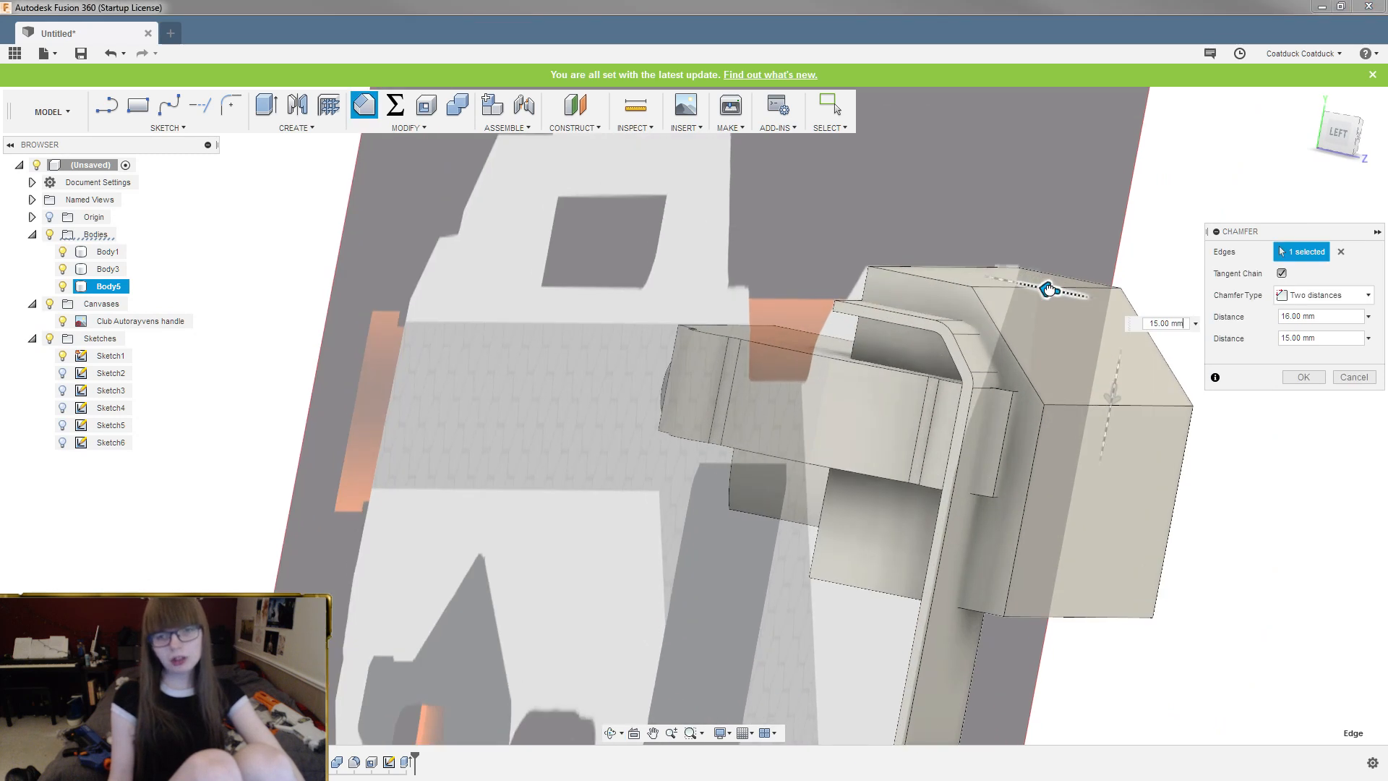
{"action": "left_click_drag", "start_coordinate": [1053, 289], "coordinate": [1054, 290]}
{"action": "middle_click_drag", "start_coordinate": [1054, 290], "coordinate": [1116, 263], "text": "shift"}
{"action": "left_click_drag", "start_coordinate": [1011, 269], "coordinate": [1002, 273]}
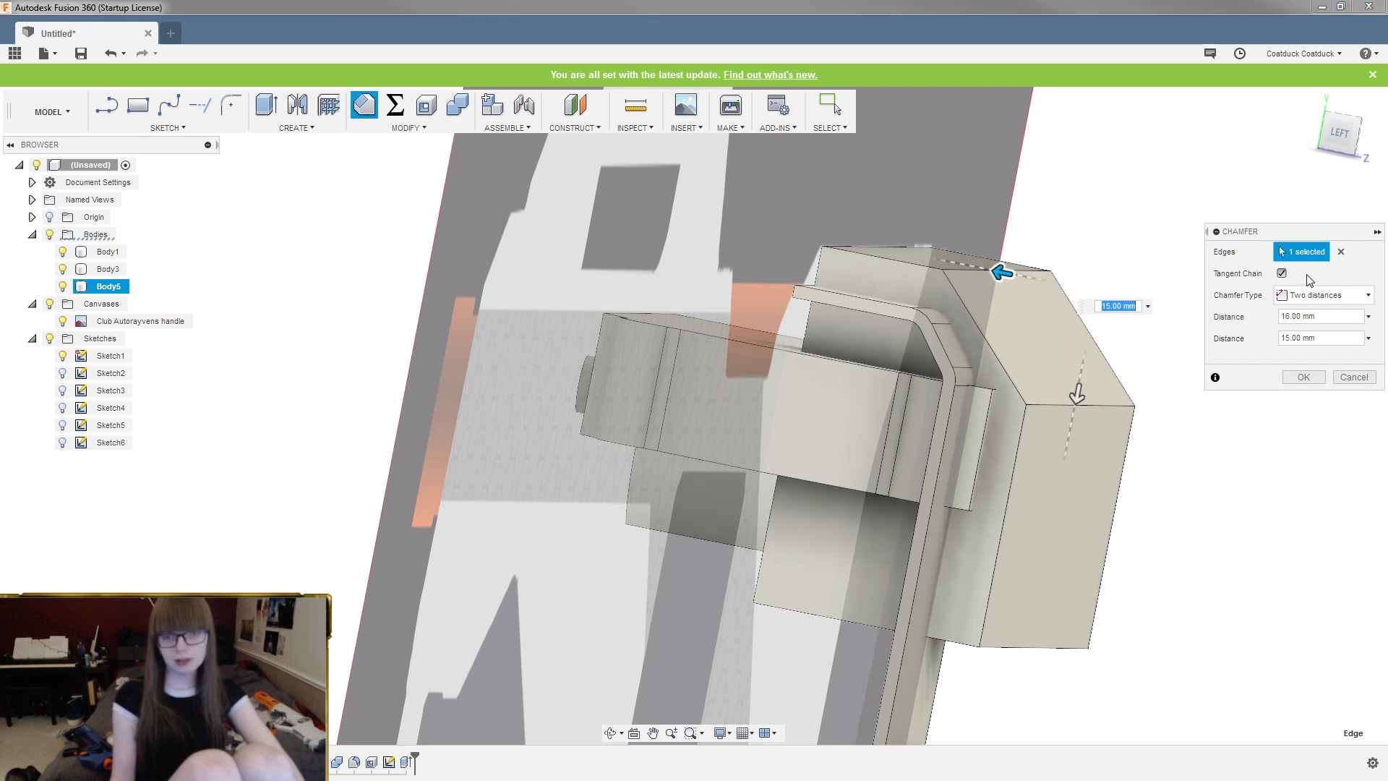
Increase the chamfer's distance down the block's outer side face to 19 mm and apply the chamfer
{"action": "left_click", "coordinate": [1342, 136]}
{"action": "left_click", "coordinate": [1342, 136]}
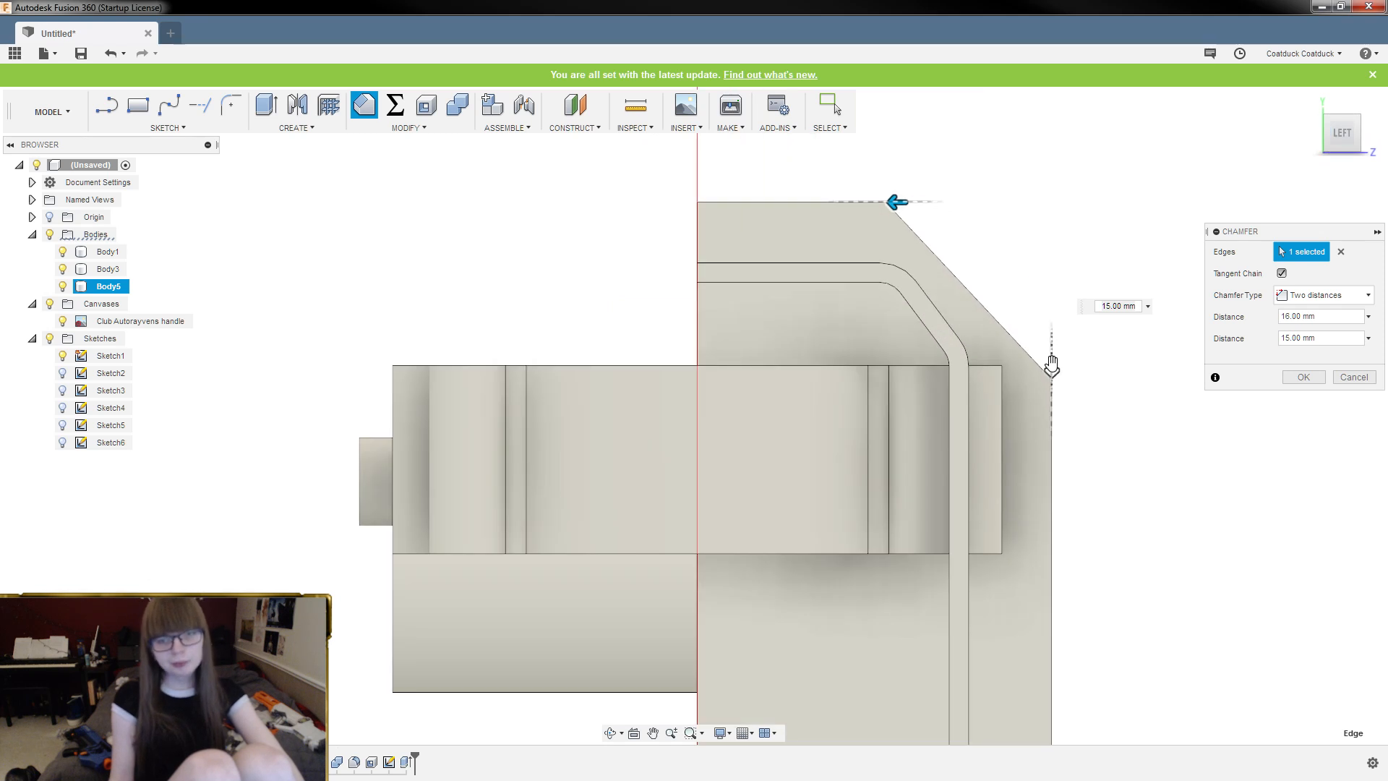
{"action": "left_click_drag", "start_coordinate": [1050, 365], "coordinate": [1050, 398]}
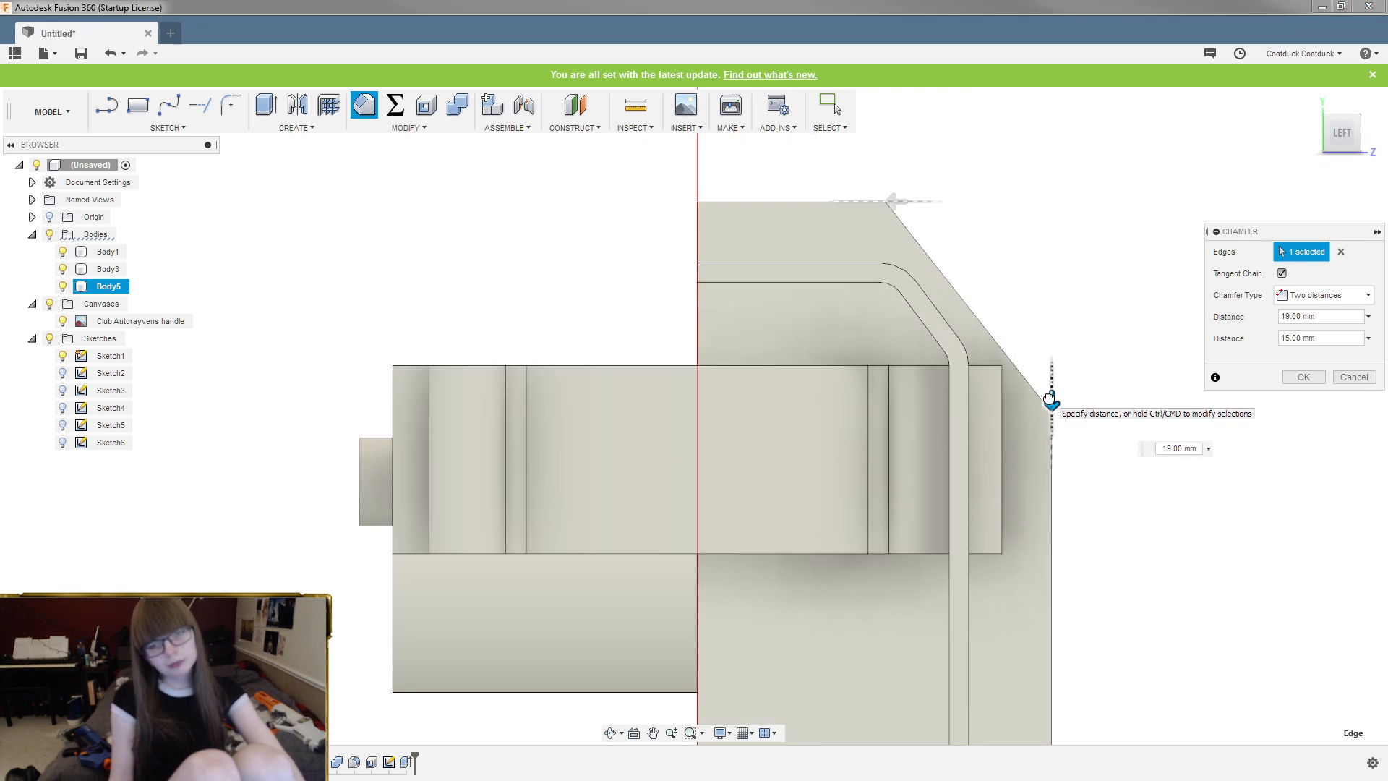
{"action": "scroll", "coordinate": [1048, 358], "scroll_direction": "up", "scroll_amount": 3}
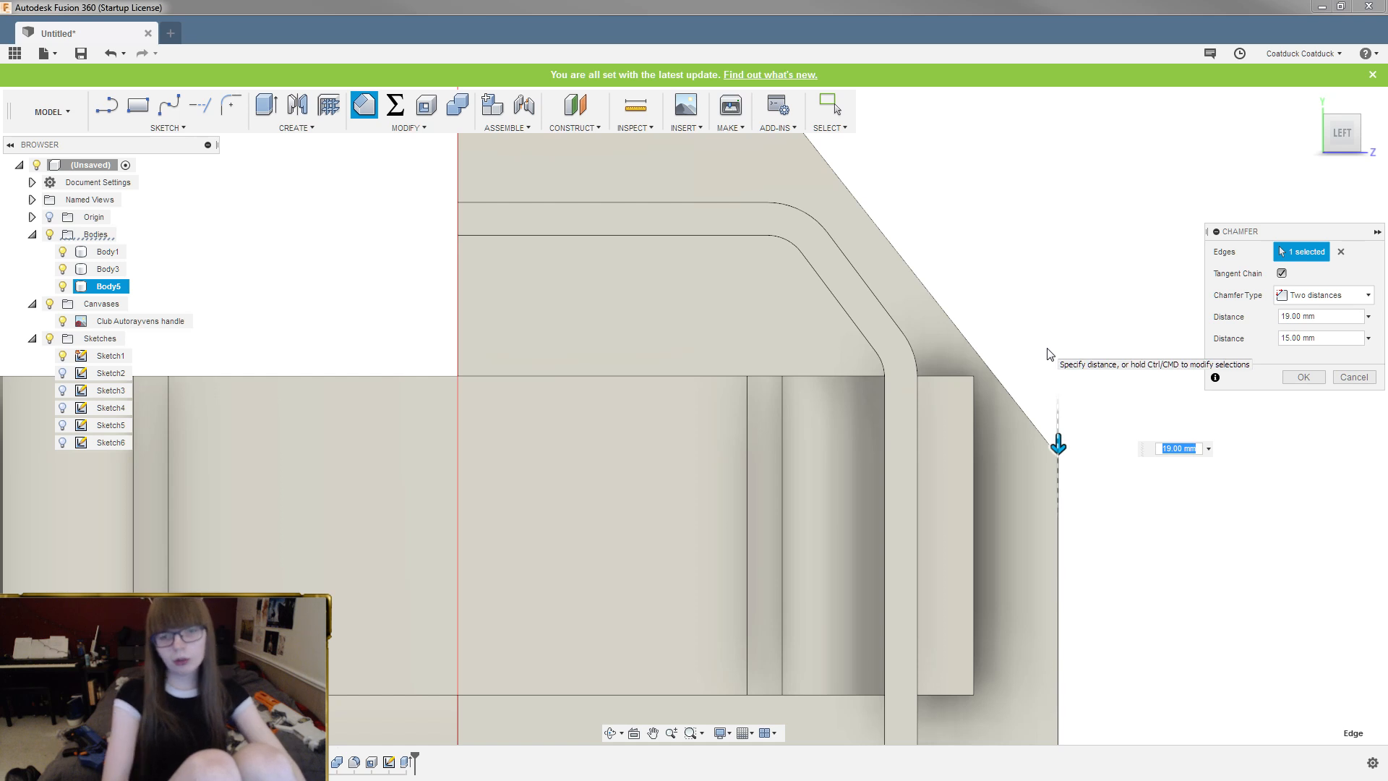
{"action": "key", "text": "Return"}
{"action": "middle_click_drag", "start_coordinate": [1080, 349], "coordinate": [964, 384], "text": "shift"}
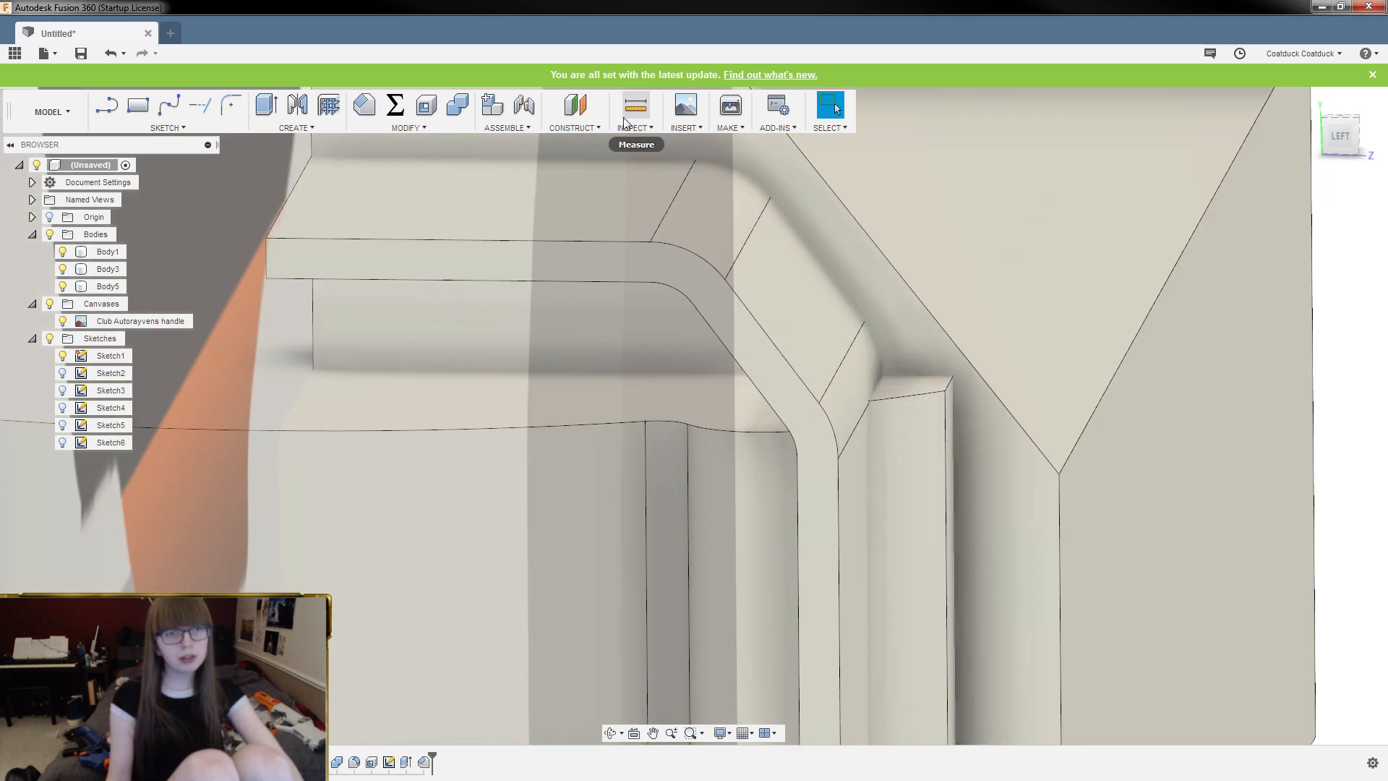
Measure the distance from the side tab's outer upper corner to the stock block's chamfer face
{"action": "left_click", "coordinate": [635, 105]}
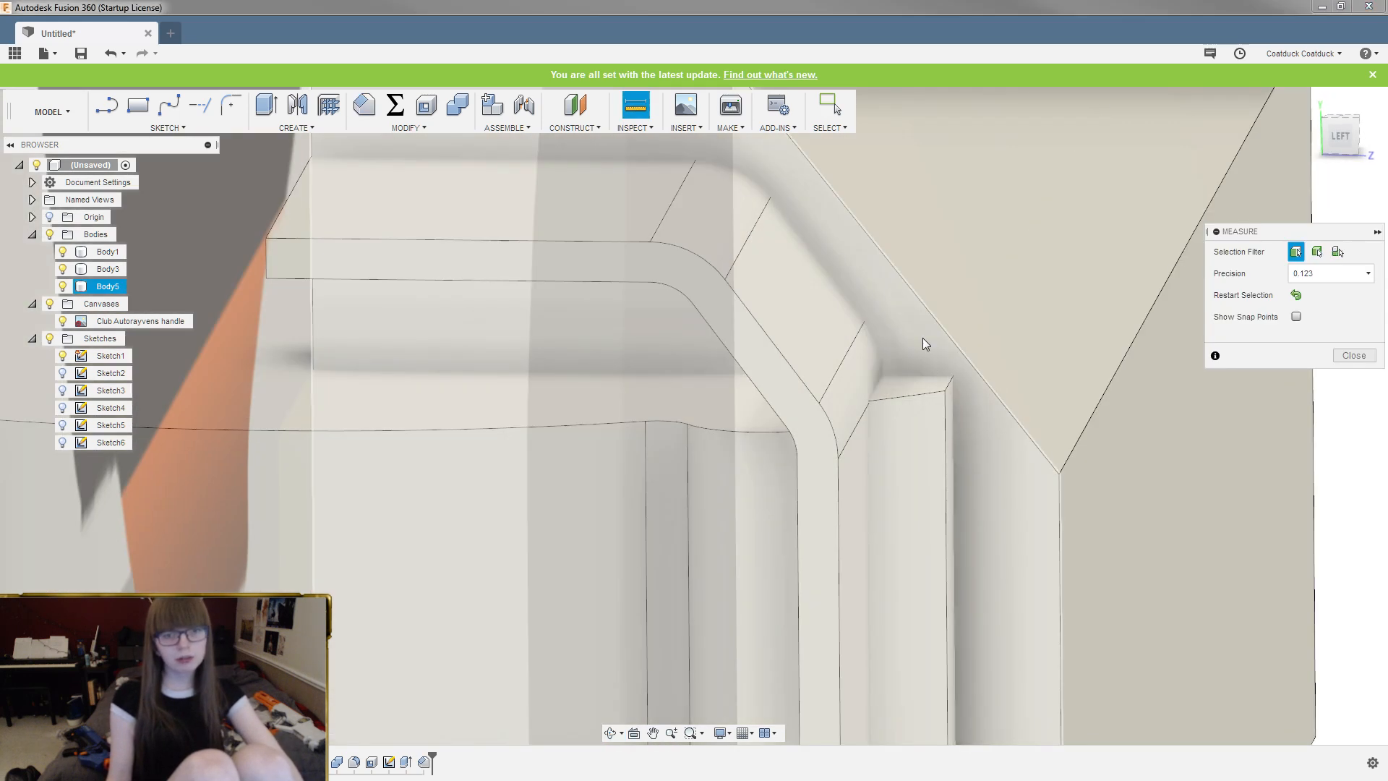
{"action": "left_click", "coordinate": [948, 389]}
{"action": "left_click", "coordinate": [978, 365]}
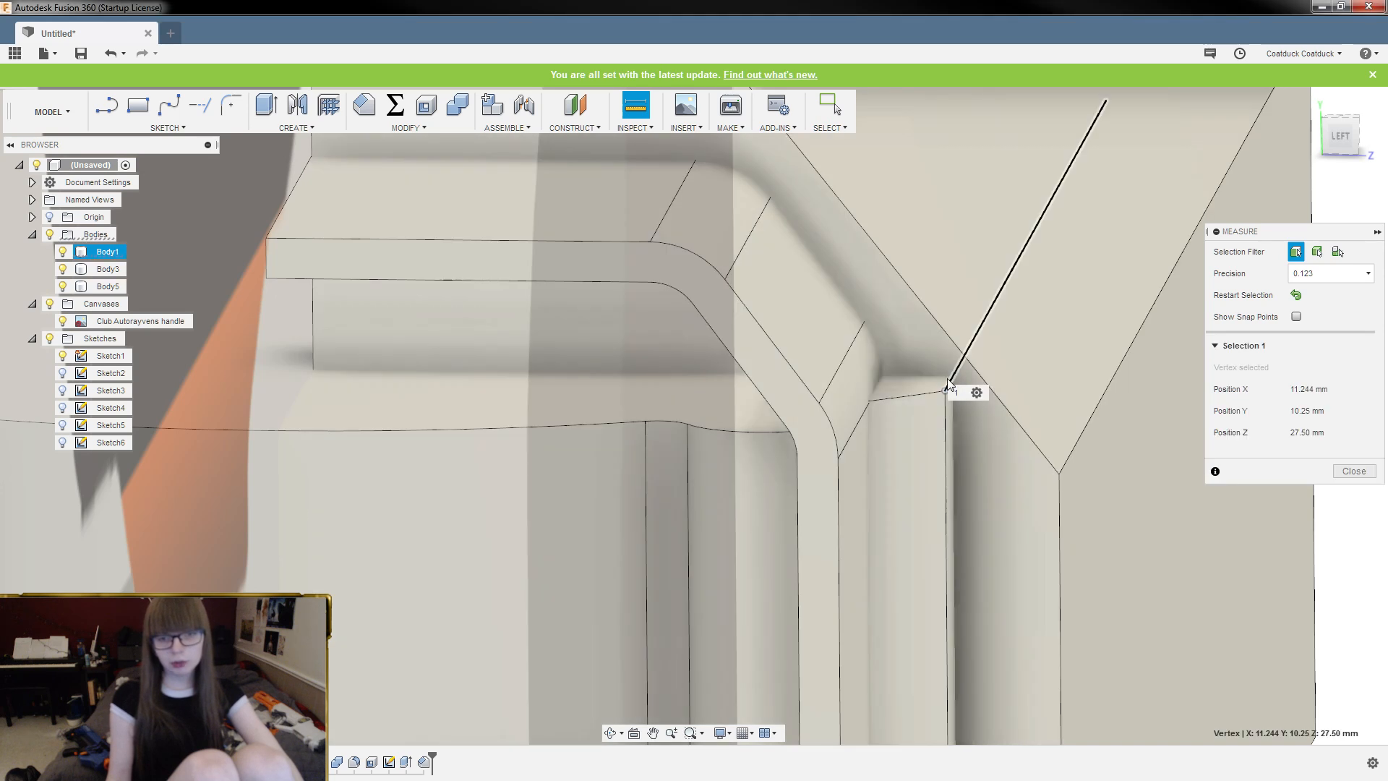
{"action": "left_click", "coordinate": [1001, 321]}
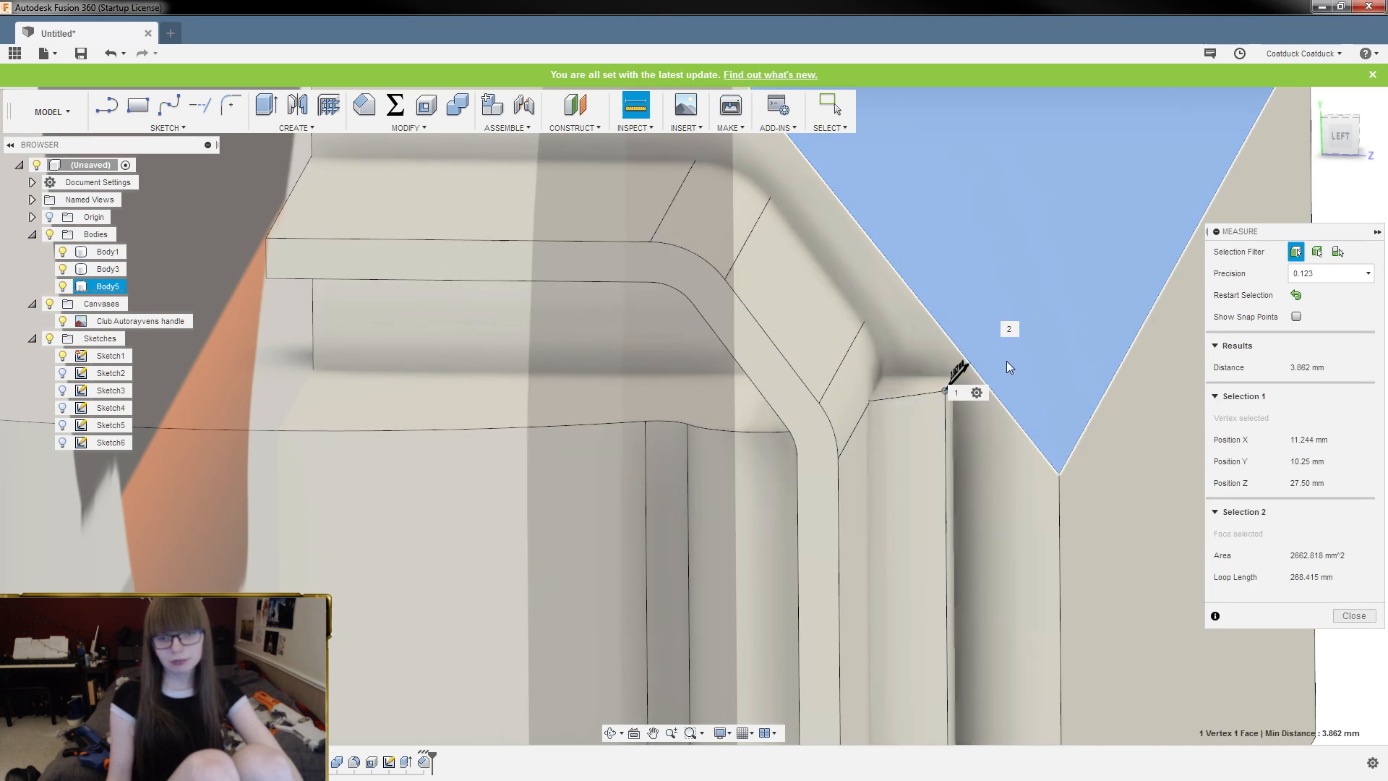
{"action": "middle_click_drag", "start_coordinate": [1007, 362], "coordinate": [1001, 353], "text": "shift"}
{"action": "key", "text": "Escape"}
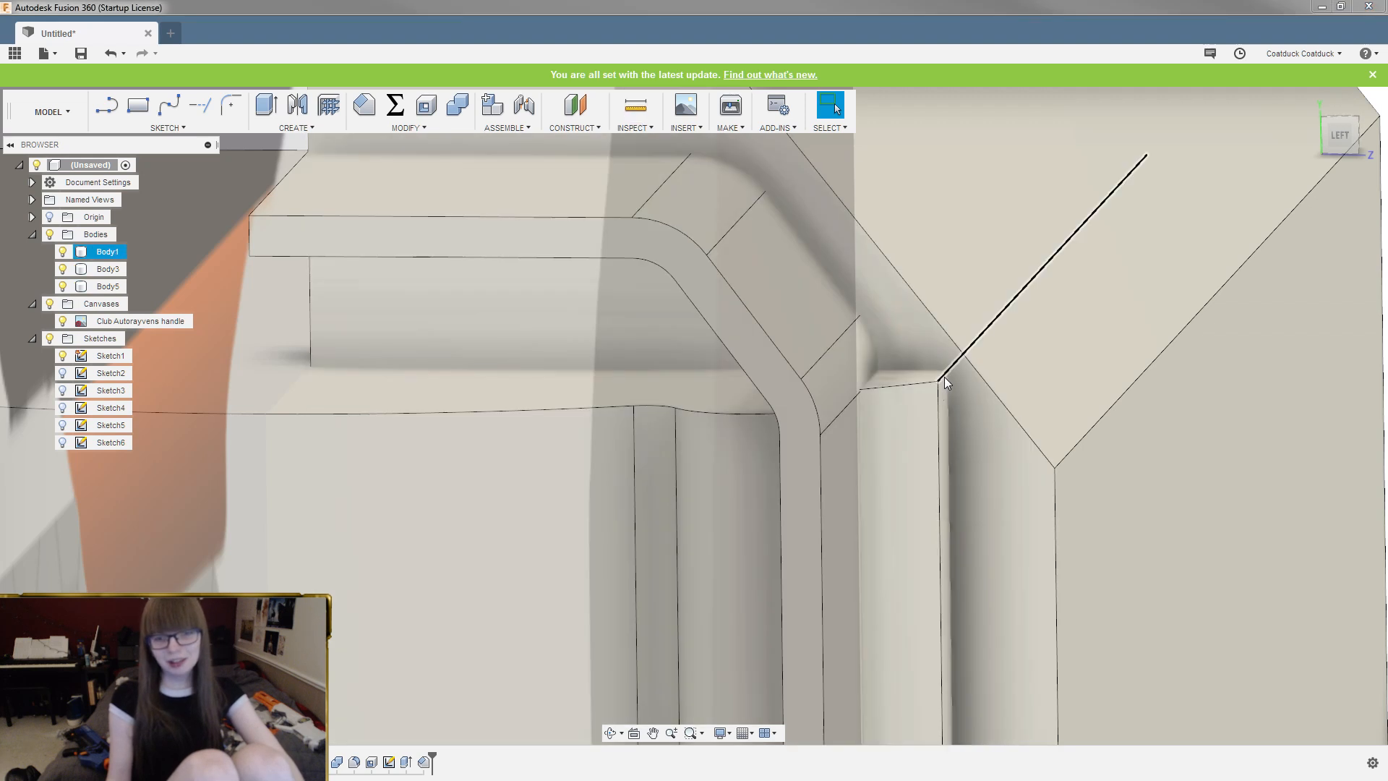
Measure the distance and angle between the side tab's outer upper edge and the stock block's chamfer face
{"action": "left_click", "coordinate": [987, 327]}
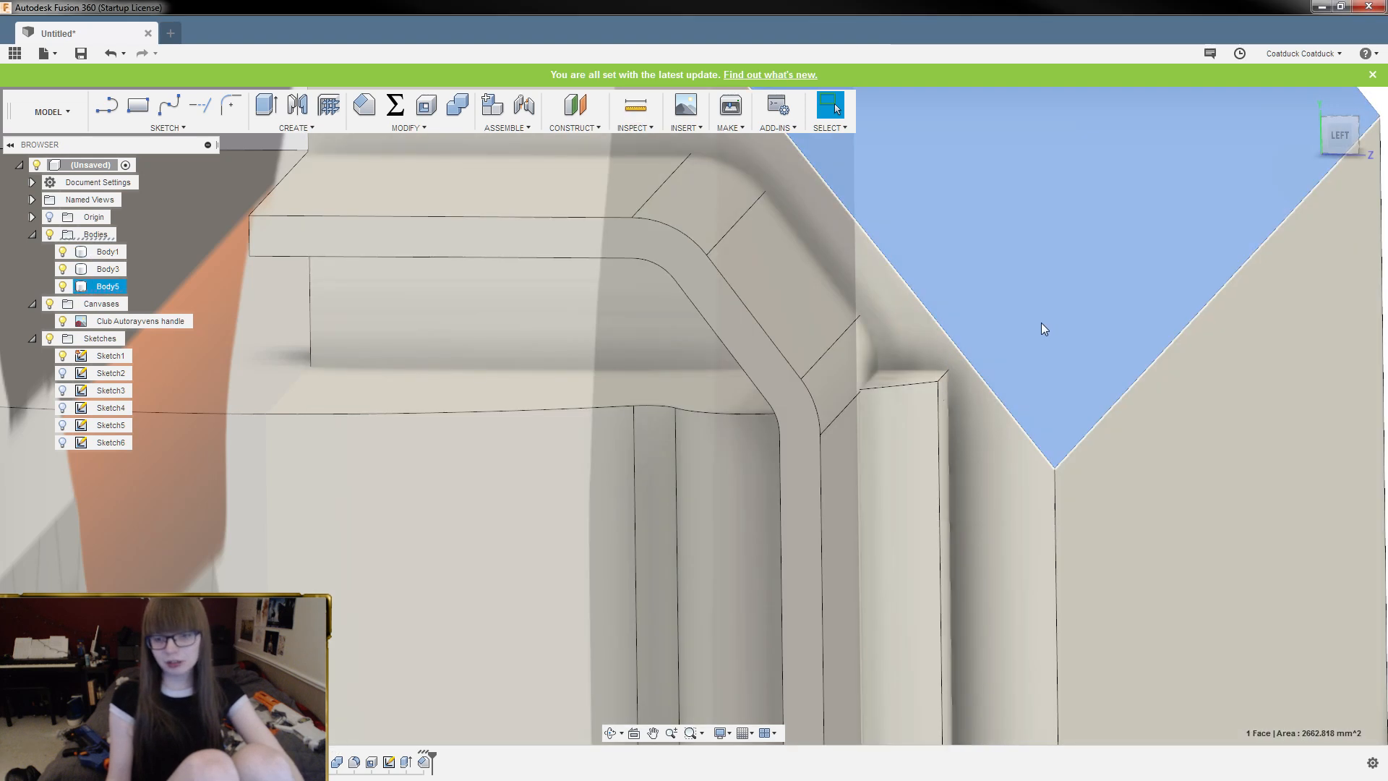
{"action": "middle_click_drag", "start_coordinate": [1042, 323], "coordinate": [1138, 385], "text": "shift"}
{"action": "scroll", "coordinate": [957, 352], "scroll_direction": "up", "scroll_amount": 3}
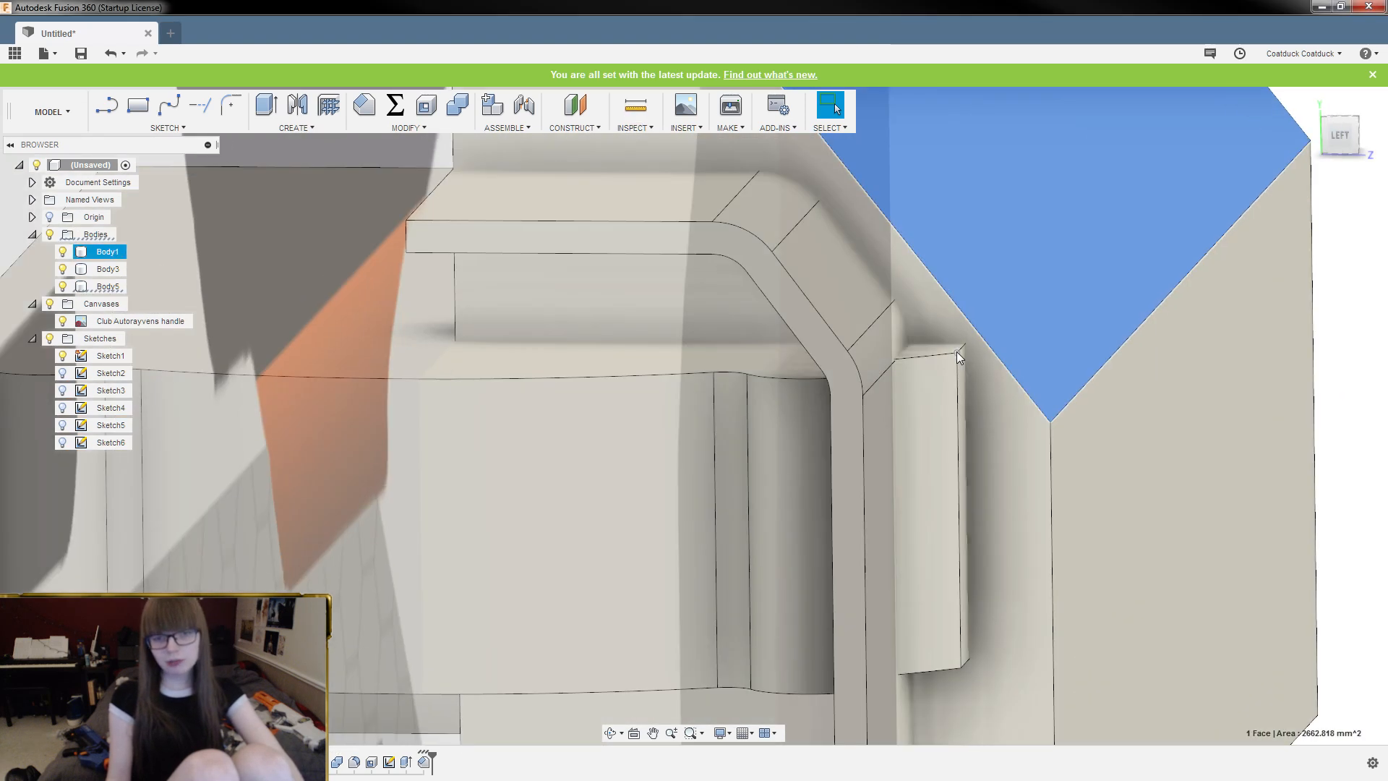
{"action": "left_click", "coordinate": [635, 109]}
{"action": "scroll", "coordinate": [962, 350], "scroll_direction": "up", "scroll_amount": 4}
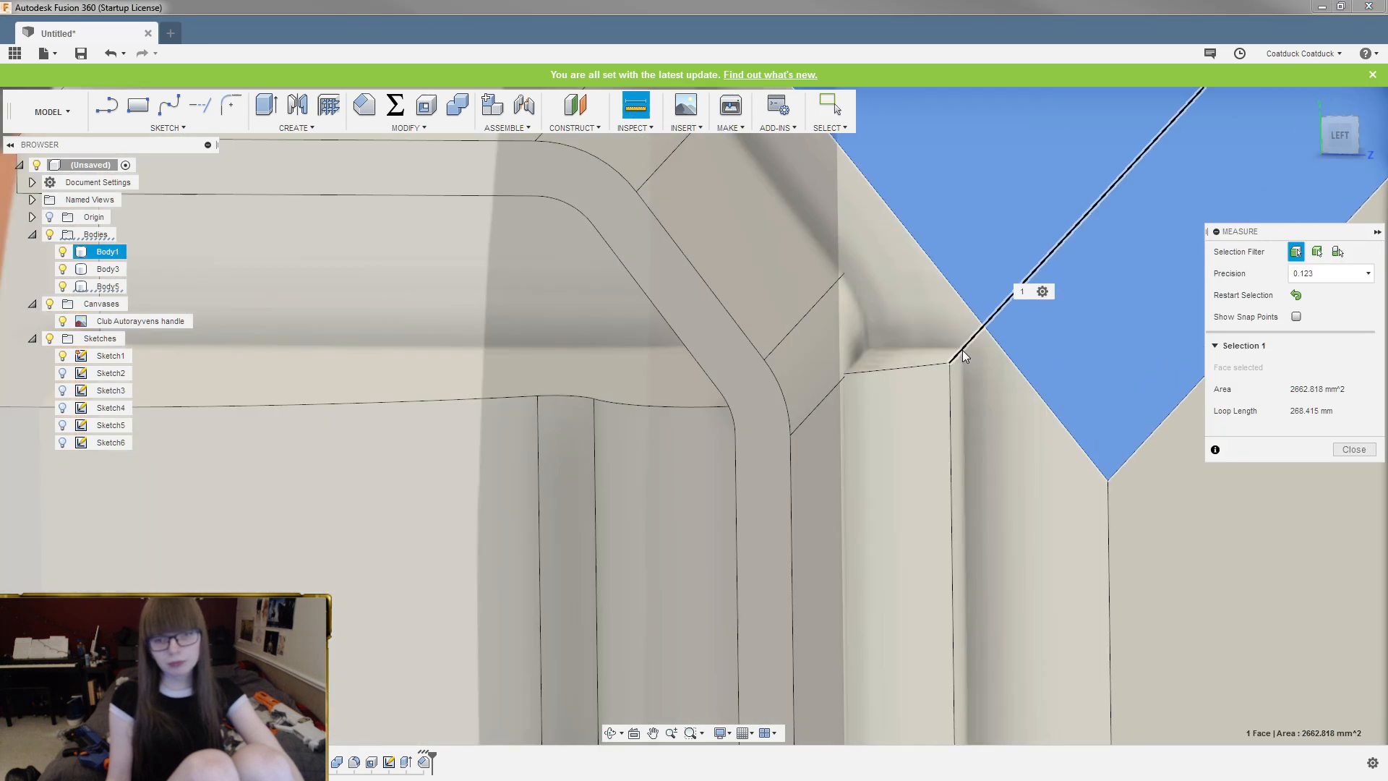
{"action": "left_click", "coordinate": [961, 350]}
{"action": "scroll", "coordinate": [1001, 281], "scroll_direction": "down", "scroll_amount": 2}
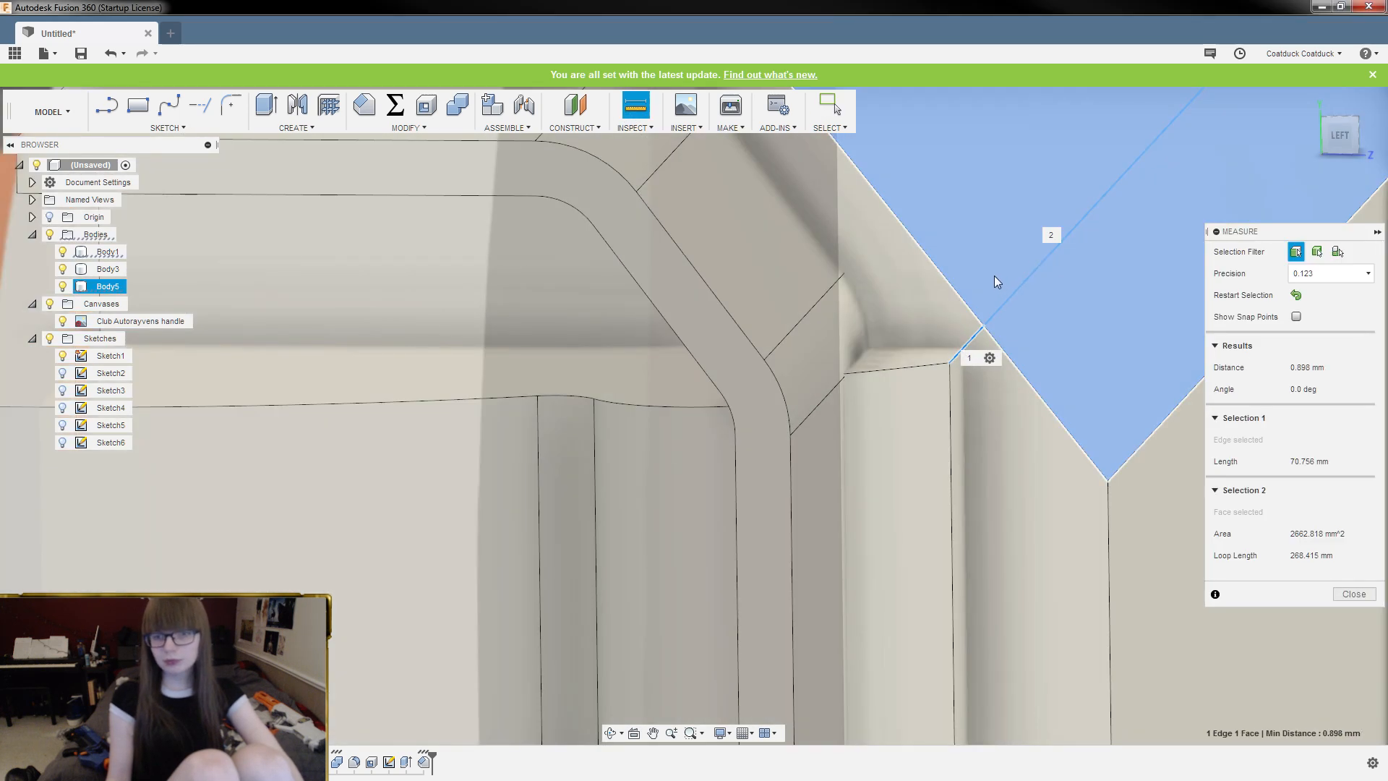
{"action": "scroll", "coordinate": [976, 241], "scroll_direction": "down", "scroll_amount": 4}
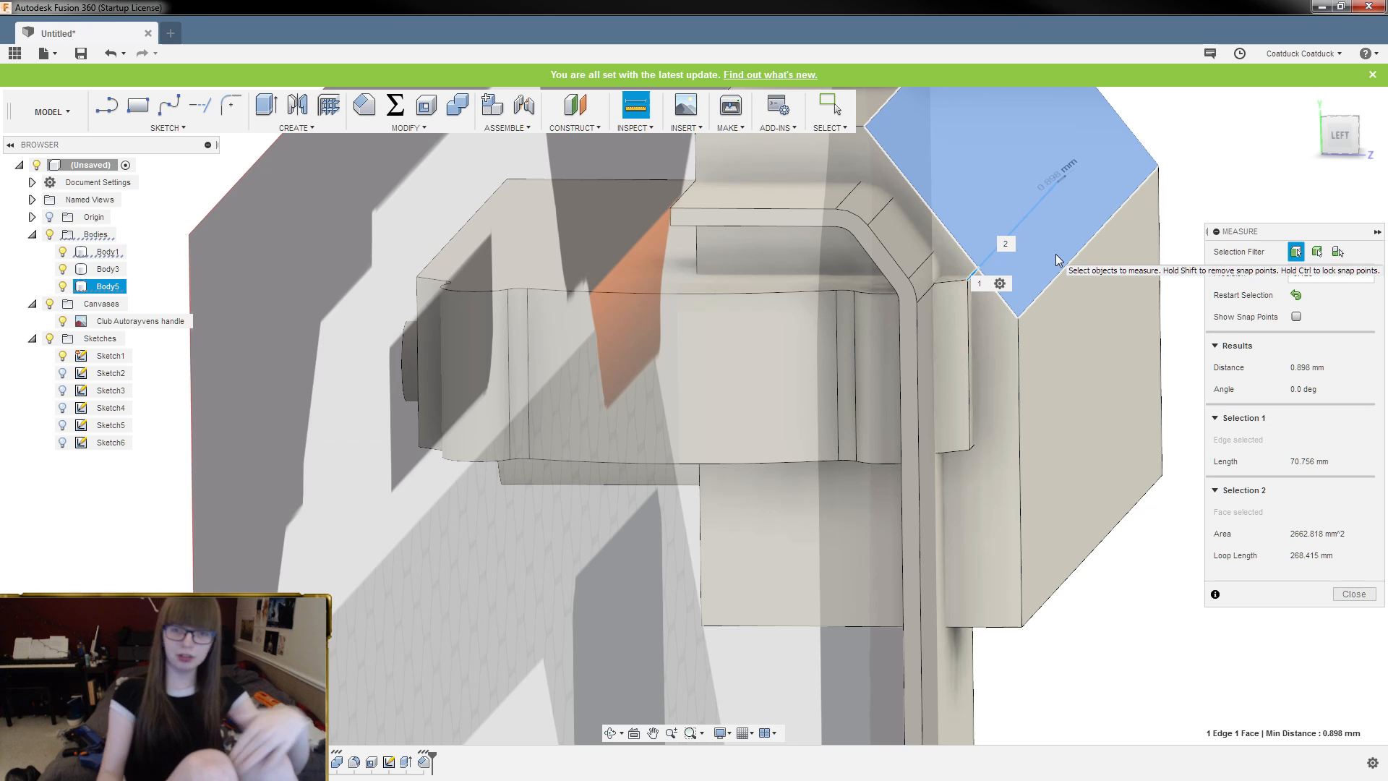
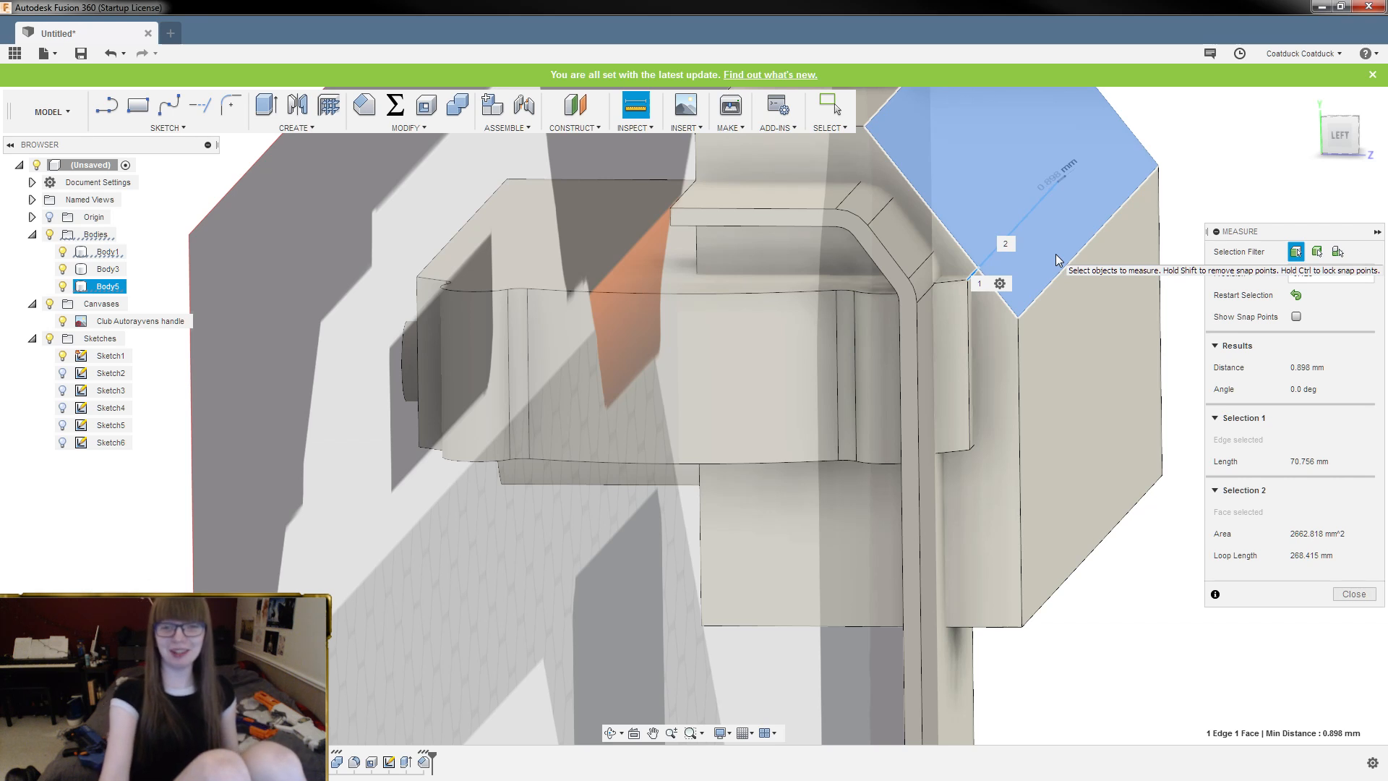
Clear the measurement and examine the chamfered stock block's shape and fit around the strap from the end and side against the reference canvas
{"action": "scroll", "coordinate": [1057, 260], "scroll_direction": "up", "scroll_amount": 3}
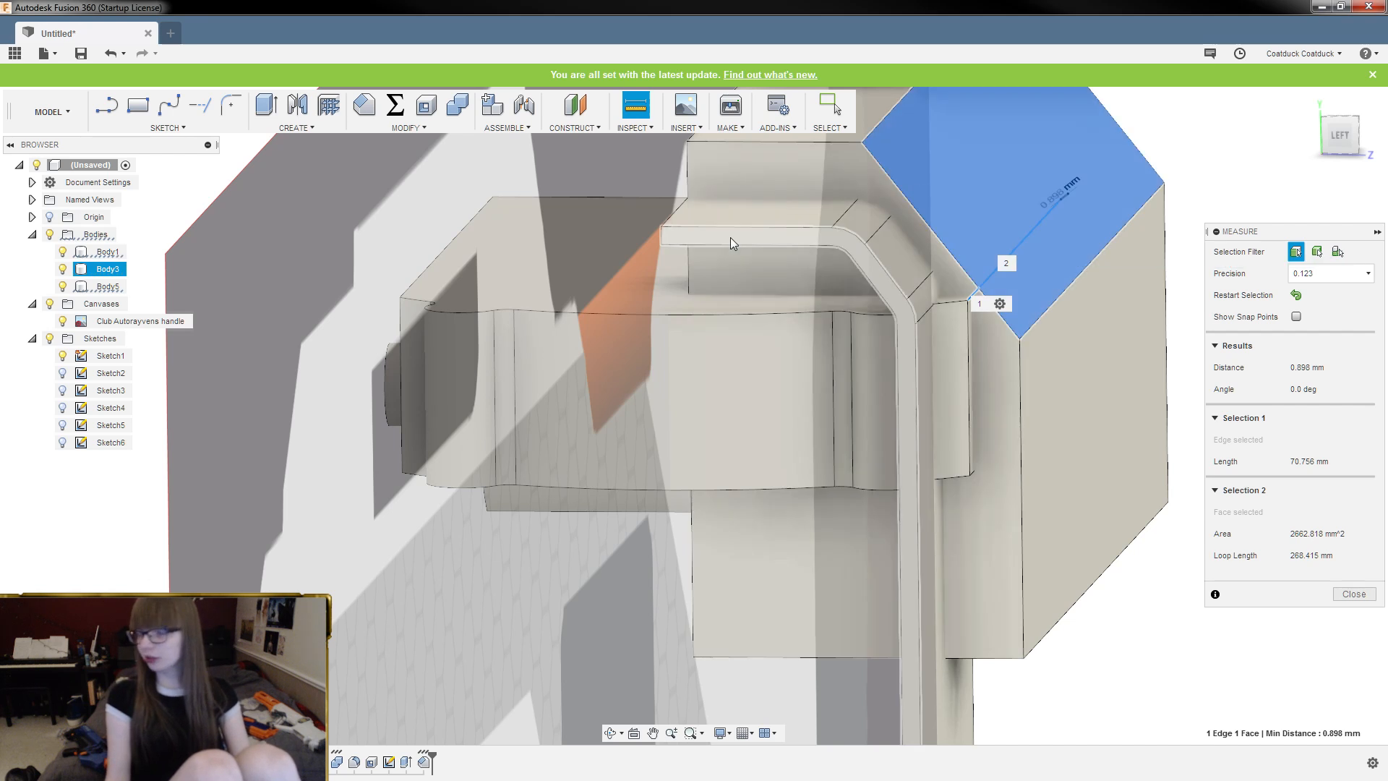
{"action": "scroll", "coordinate": [589, 311], "scroll_direction": "down", "scroll_amount": 3}
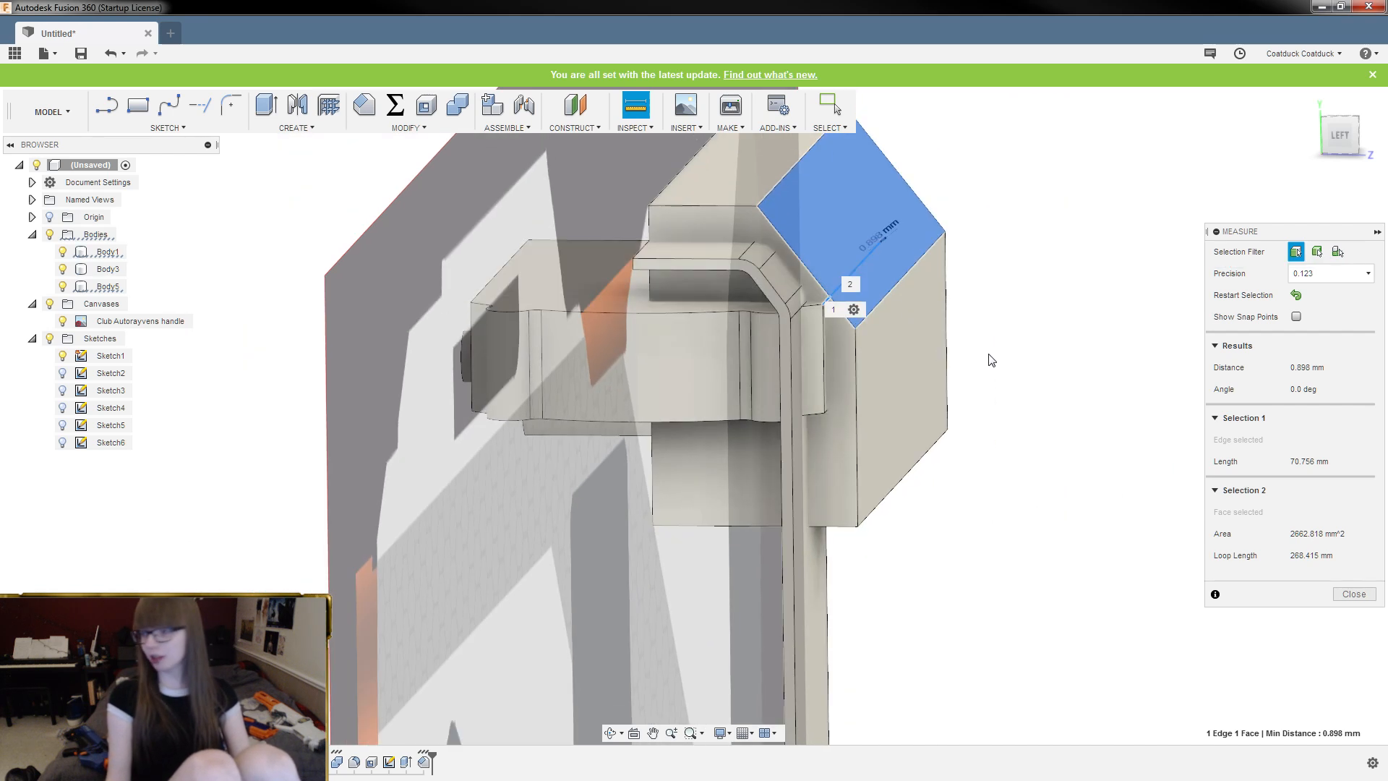
{"action": "scroll", "coordinate": [986, 347], "scroll_direction": "up", "scroll_amount": 5}
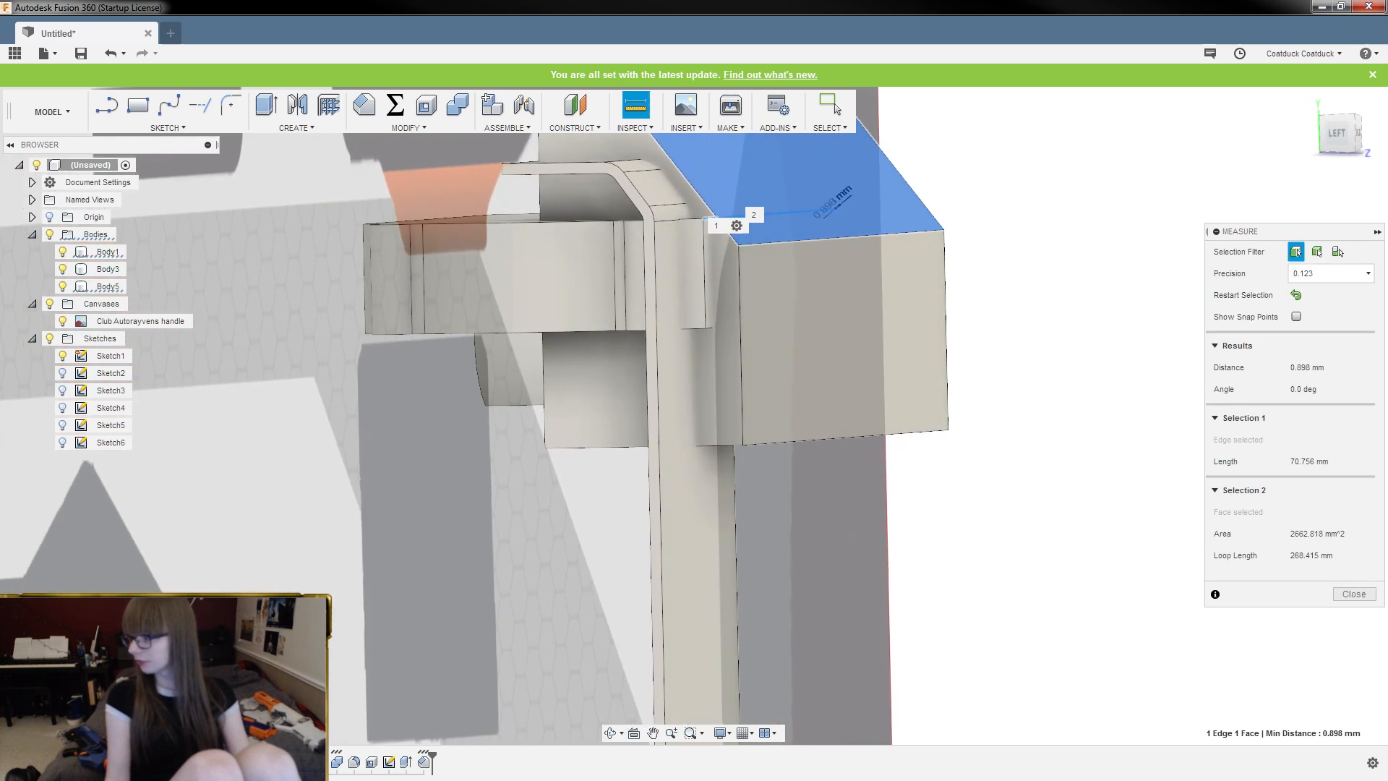
{"action": "left_click", "coordinate": [1053, 498]}
{"action": "scroll", "coordinate": [1057, 551], "scroll_direction": "down", "scroll_amount": 3}
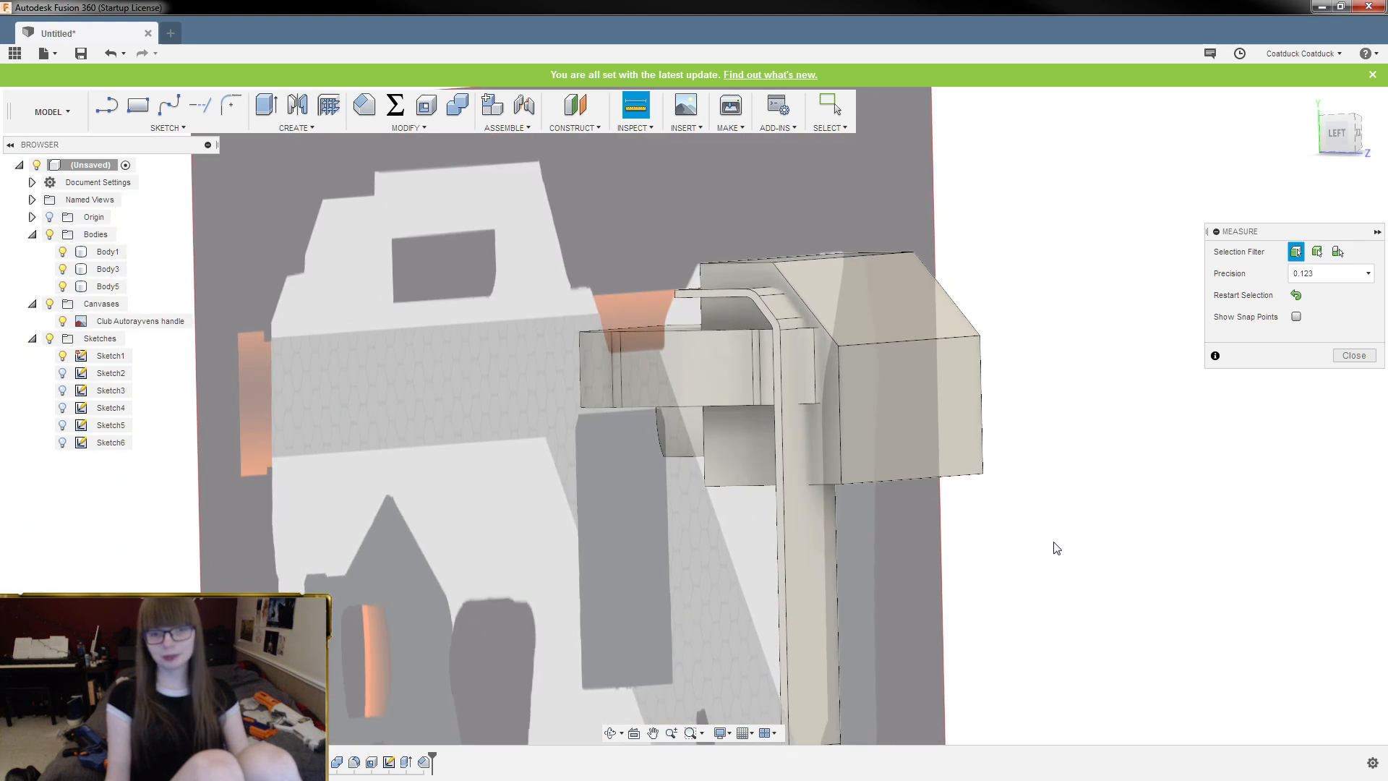
{"action": "middle_click_drag", "start_coordinate": [1045, 560], "coordinate": [991, 550], "text": "shift"}
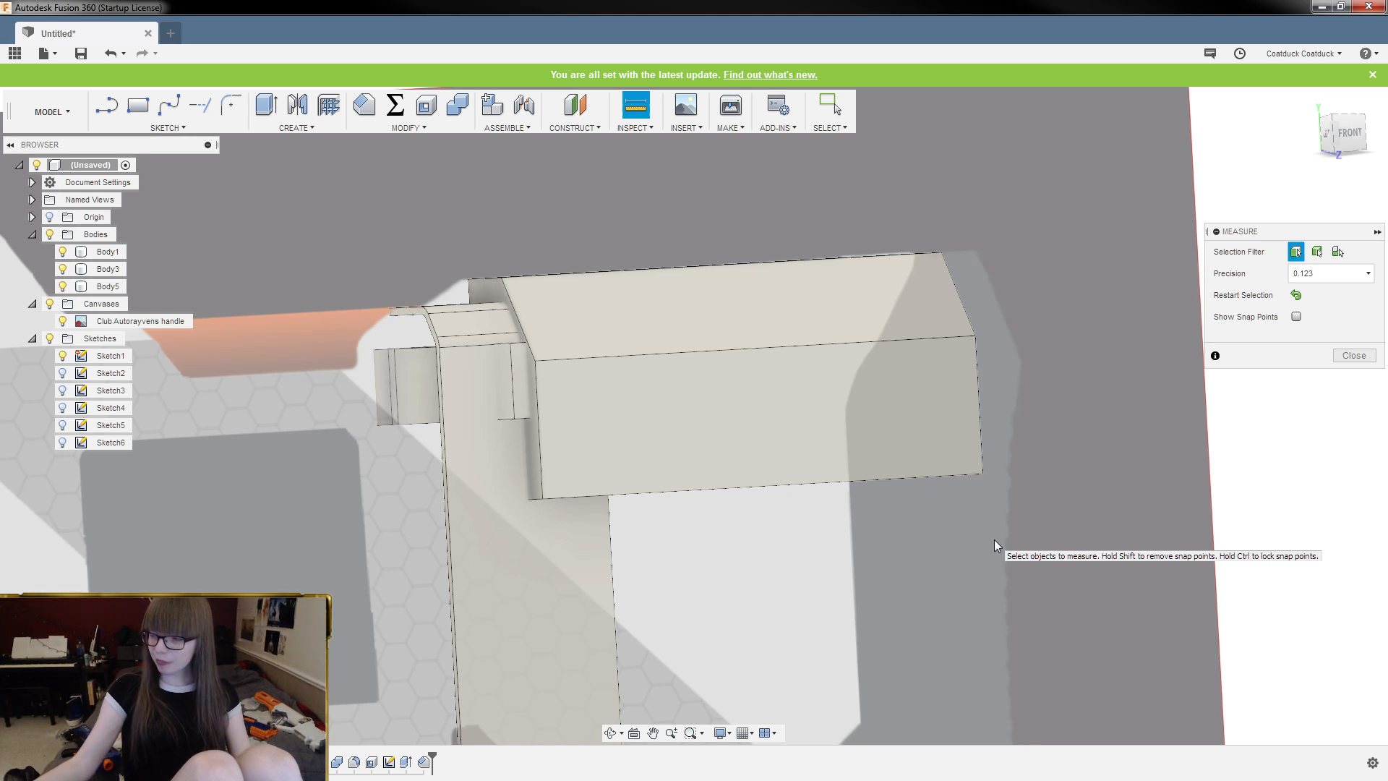
{"action": "scroll", "coordinate": [995, 539], "scroll_direction": "down", "scroll_amount": 3}
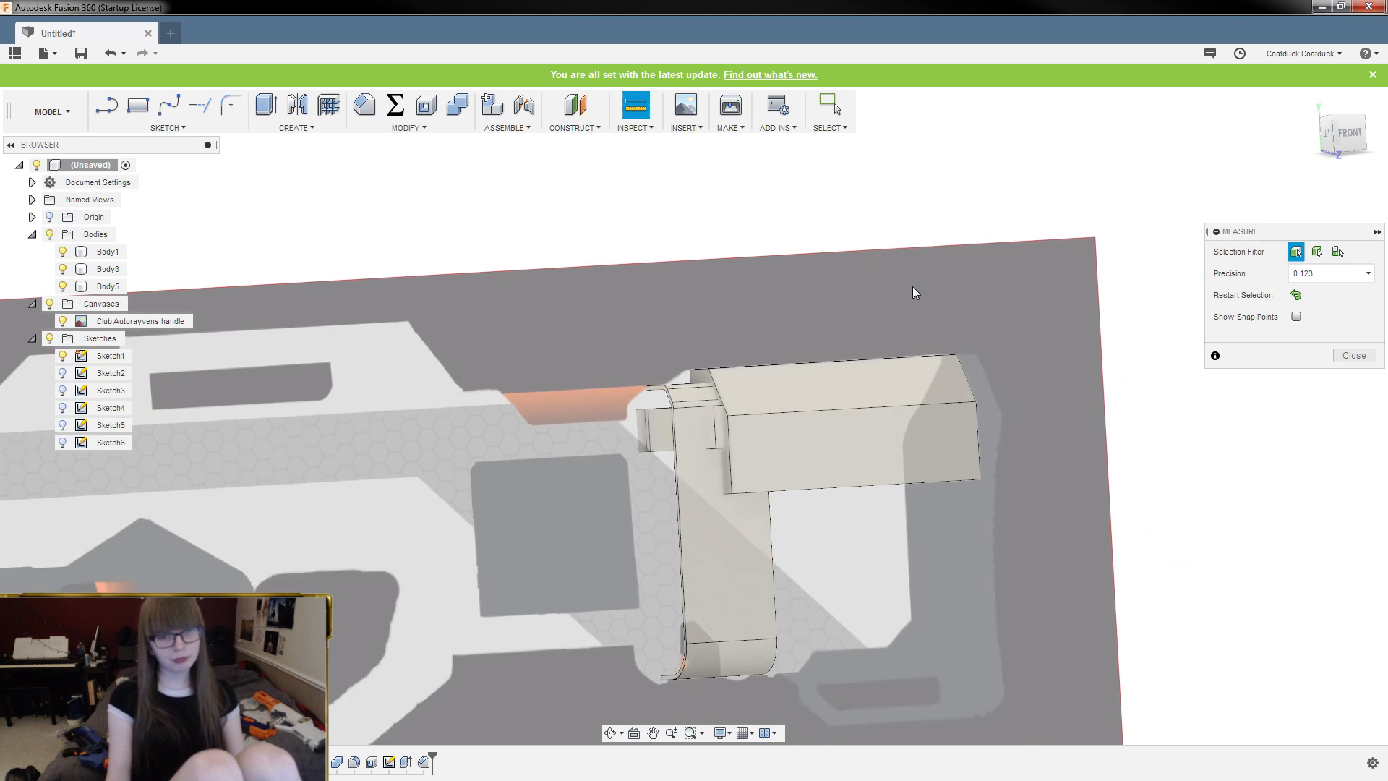
{"action": "scroll", "coordinate": [913, 286], "scroll_direction": "down", "scroll_amount": 1}
{"action": "scroll", "coordinate": [1083, 497], "scroll_direction": "up", "scroll_amount": 1}
{"action": "middle_click_drag", "start_coordinate": [1083, 497], "coordinate": [1049, 492], "text": "shift"}
{"action": "scroll", "coordinate": [902, 366], "scroll_direction": "up", "scroll_amount": 5}
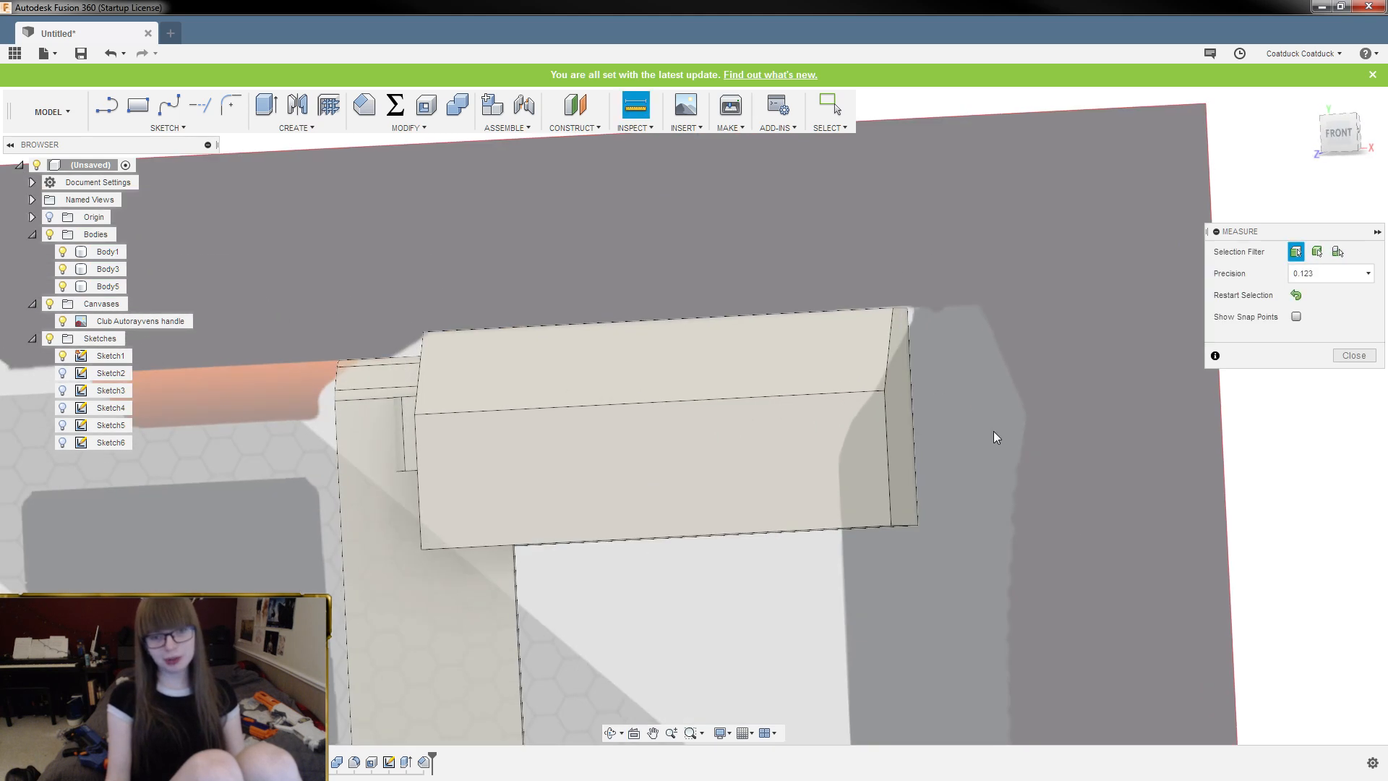
{"action": "middle_click_drag", "start_coordinate": [994, 431], "coordinate": [1075, 433], "text": "shift"}
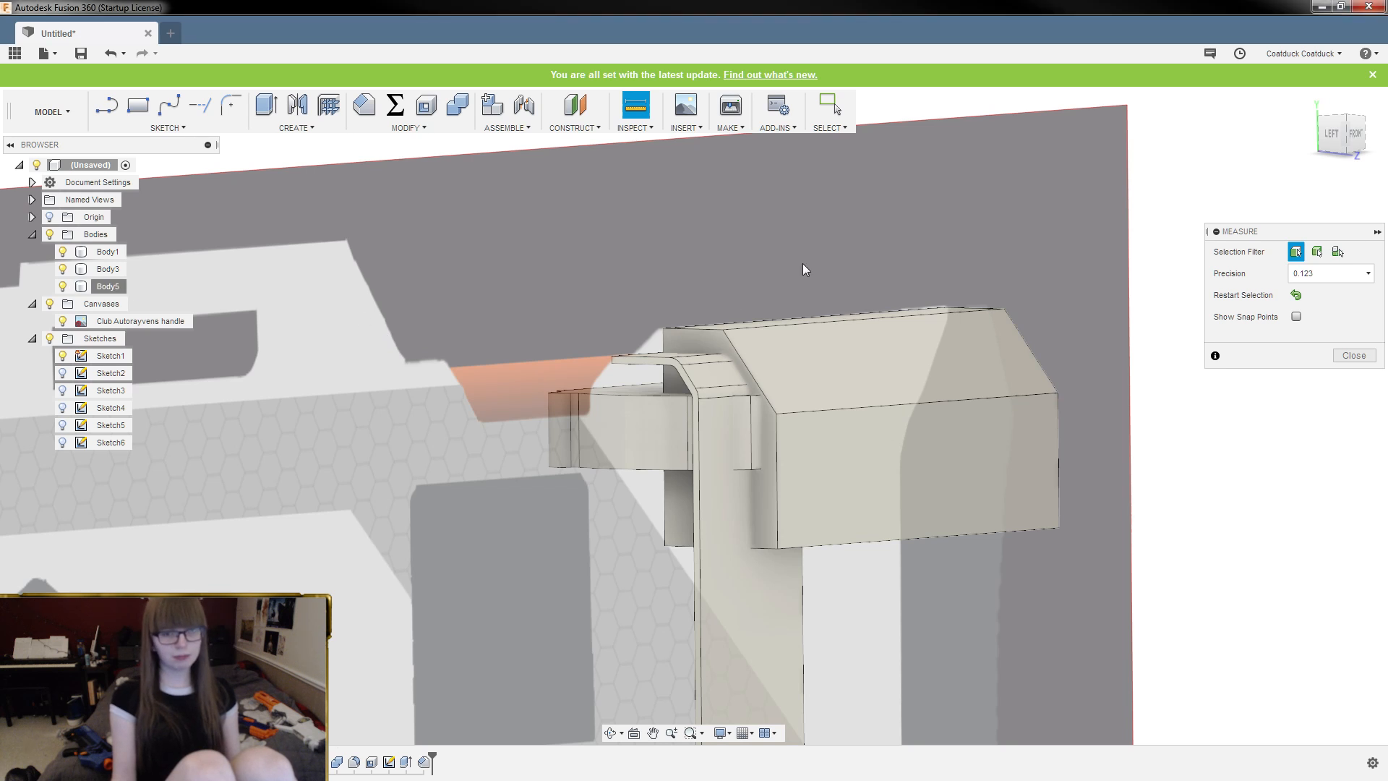
{"action": "scroll", "coordinate": [797, 259], "scroll_direction": "down", "scroll_amount": 3}
{"action": "middle_click_drag", "start_coordinate": [796, 259], "coordinate": [783, 266], "text": "shift"}
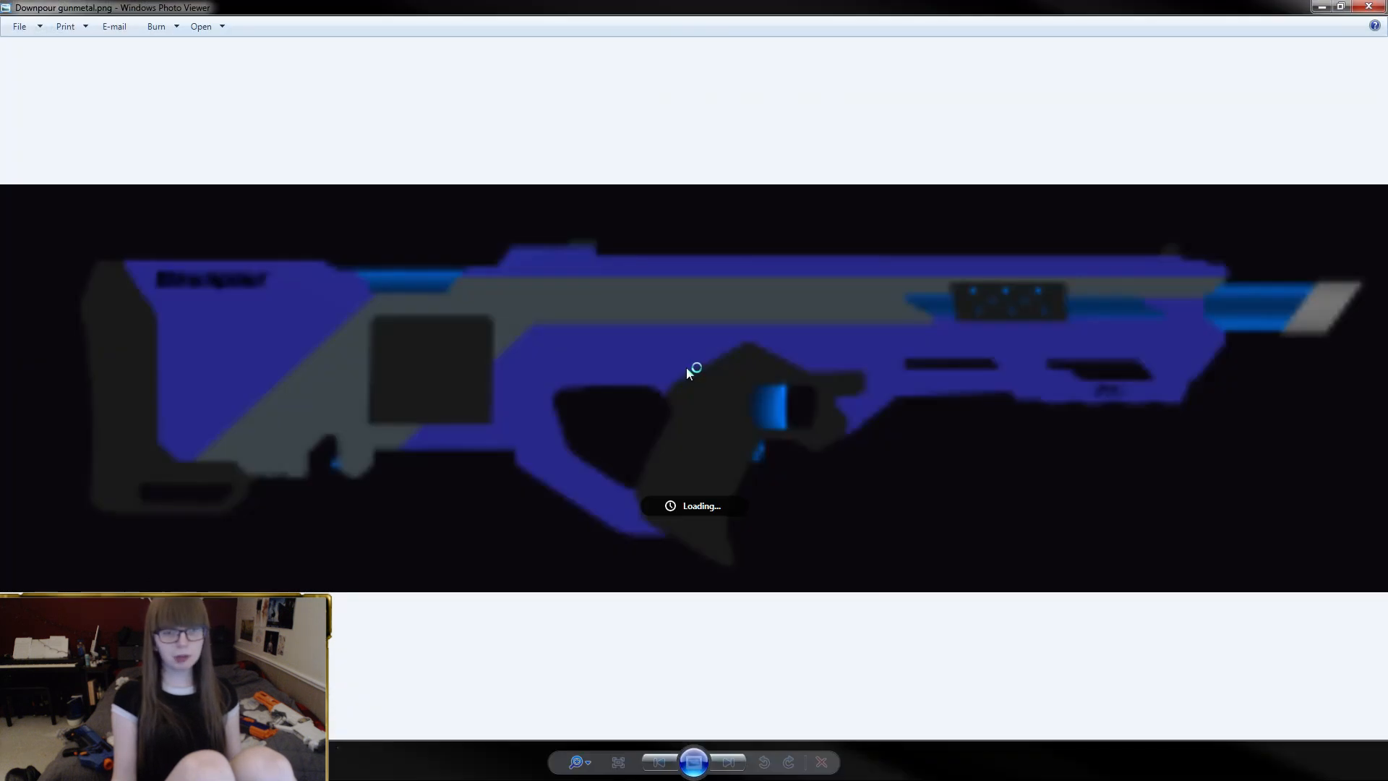
Switch to Windows Photo Viewer to study the stock shape in Downpour gunmetal.png, and return to Fusion 360
{"action": "scroll", "coordinate": [232, 248], "scroll_direction": "up", "scroll_amount": 2}
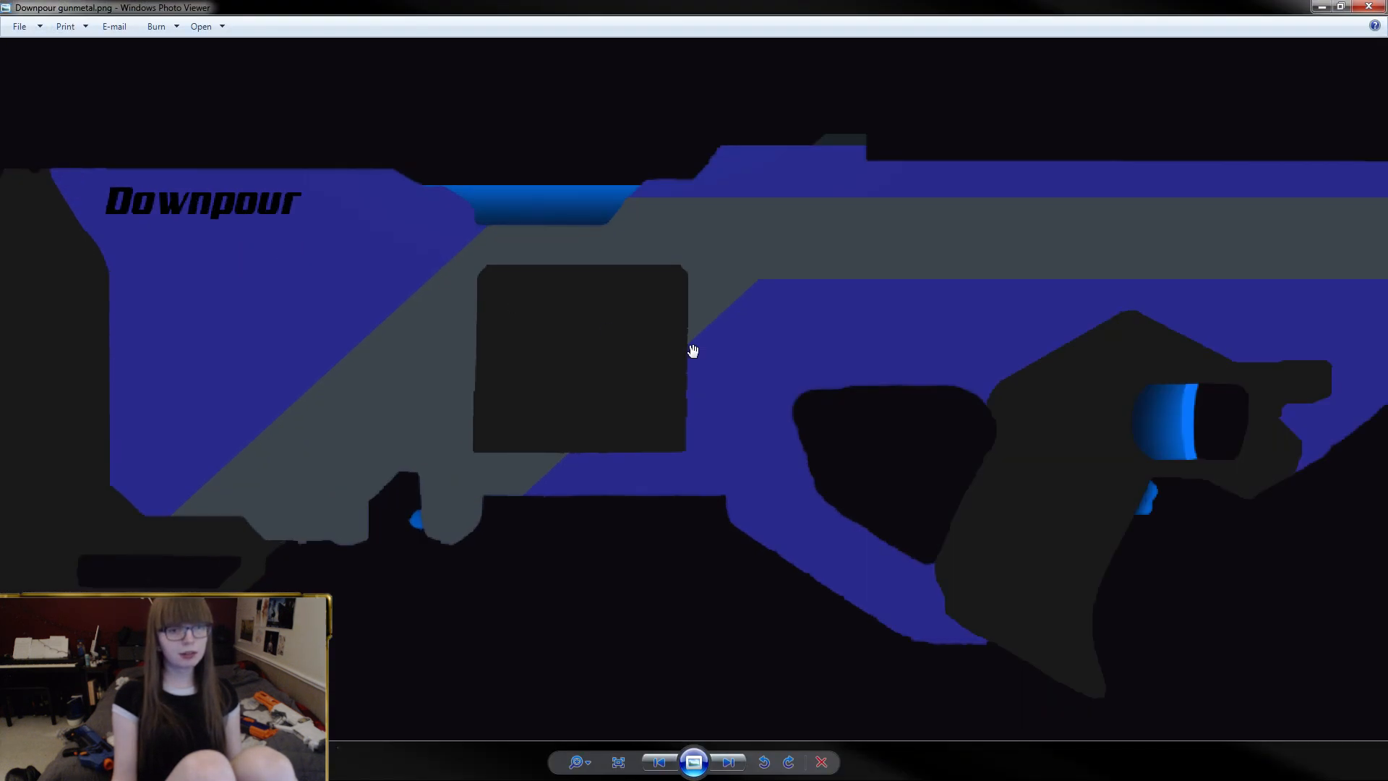
{"action": "scroll", "coordinate": [790, 294], "scroll_direction": "down", "scroll_amount": 1}
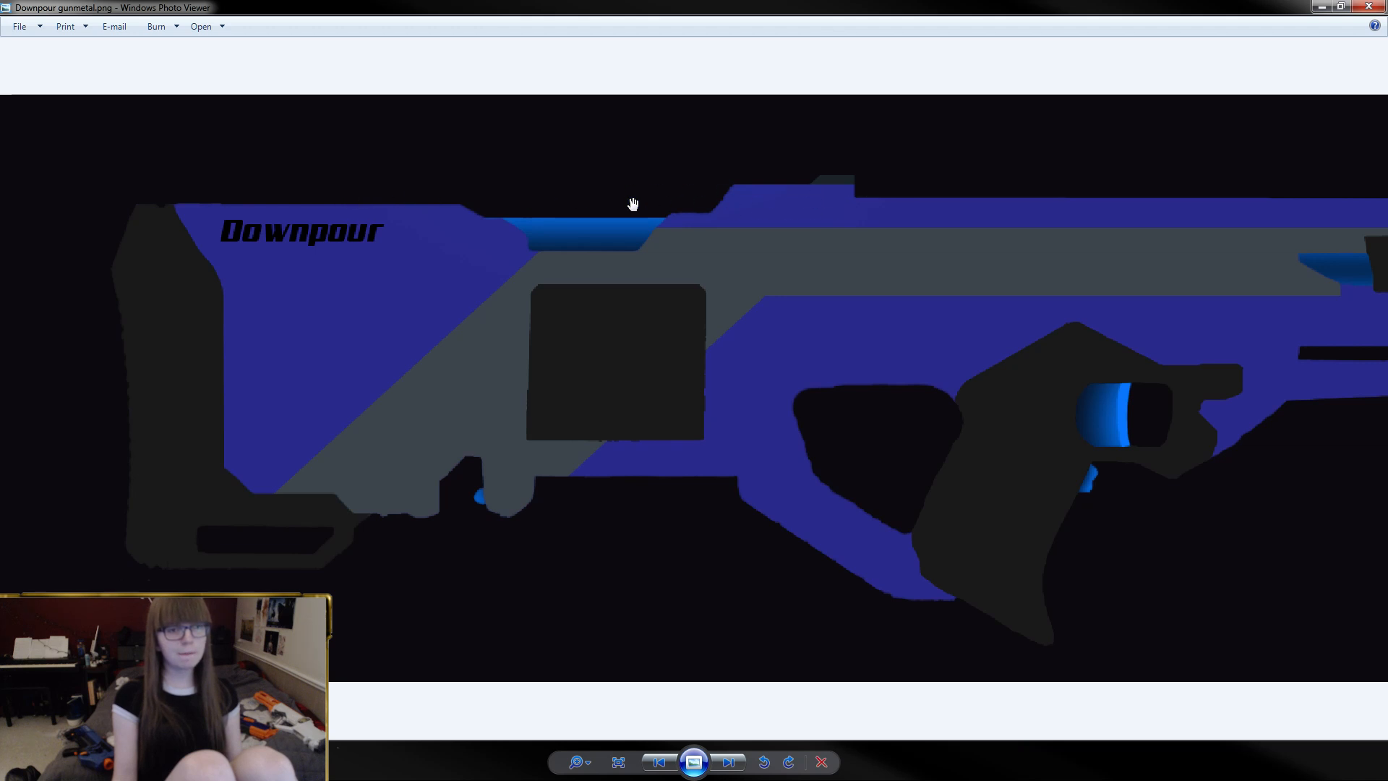
{"action": "left_click", "coordinate": [1322, 8]}
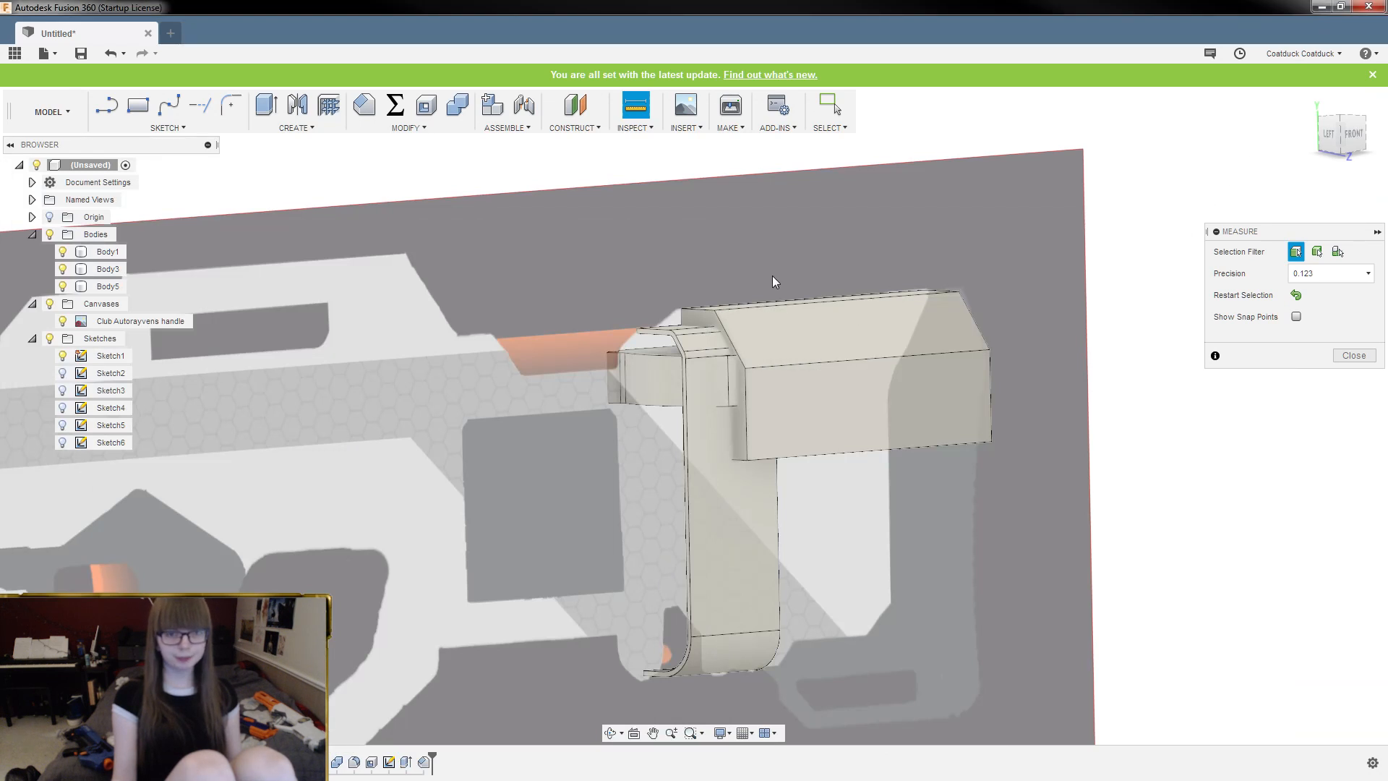
Close the measurement and move the chamfered stock block up 5 mm along Y
{"action": "scroll", "coordinate": [772, 276], "scroll_direction": "up", "scroll_amount": 3}
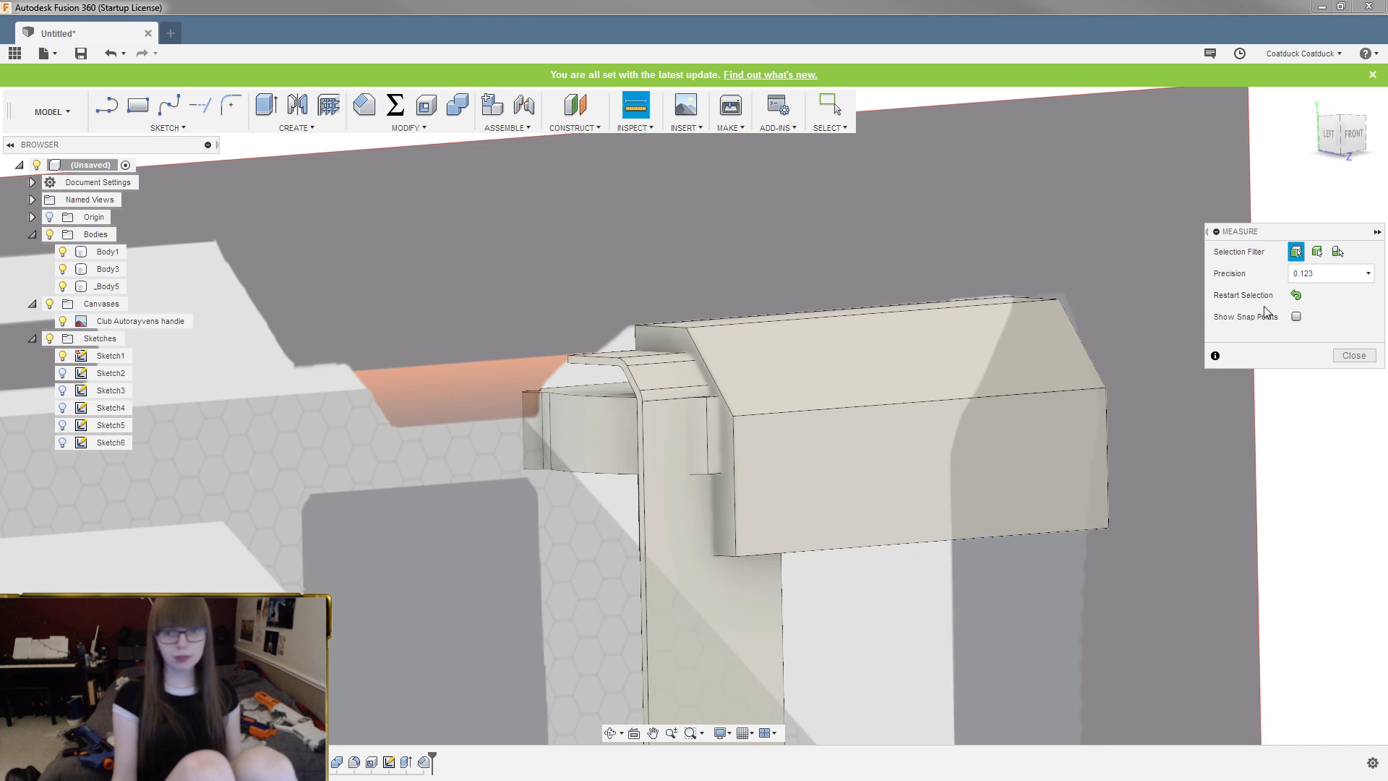
{"action": "left_click", "coordinate": [1353, 356]}
{"action": "right_click", "coordinate": [107, 286]}
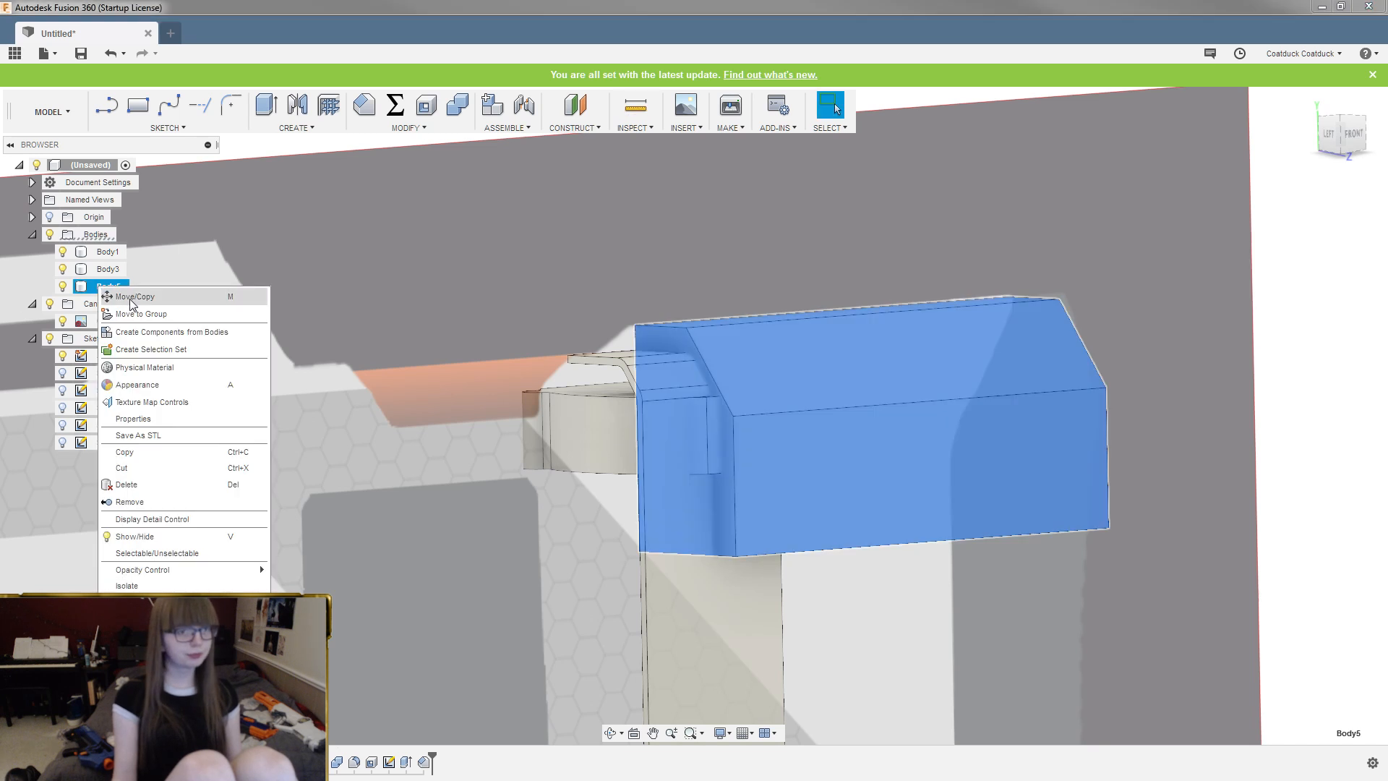
{"action": "left_click", "coordinate": [137, 301]}
{"action": "scroll", "coordinate": [655, 508], "scroll_direction": "up", "scroll_amount": 1}
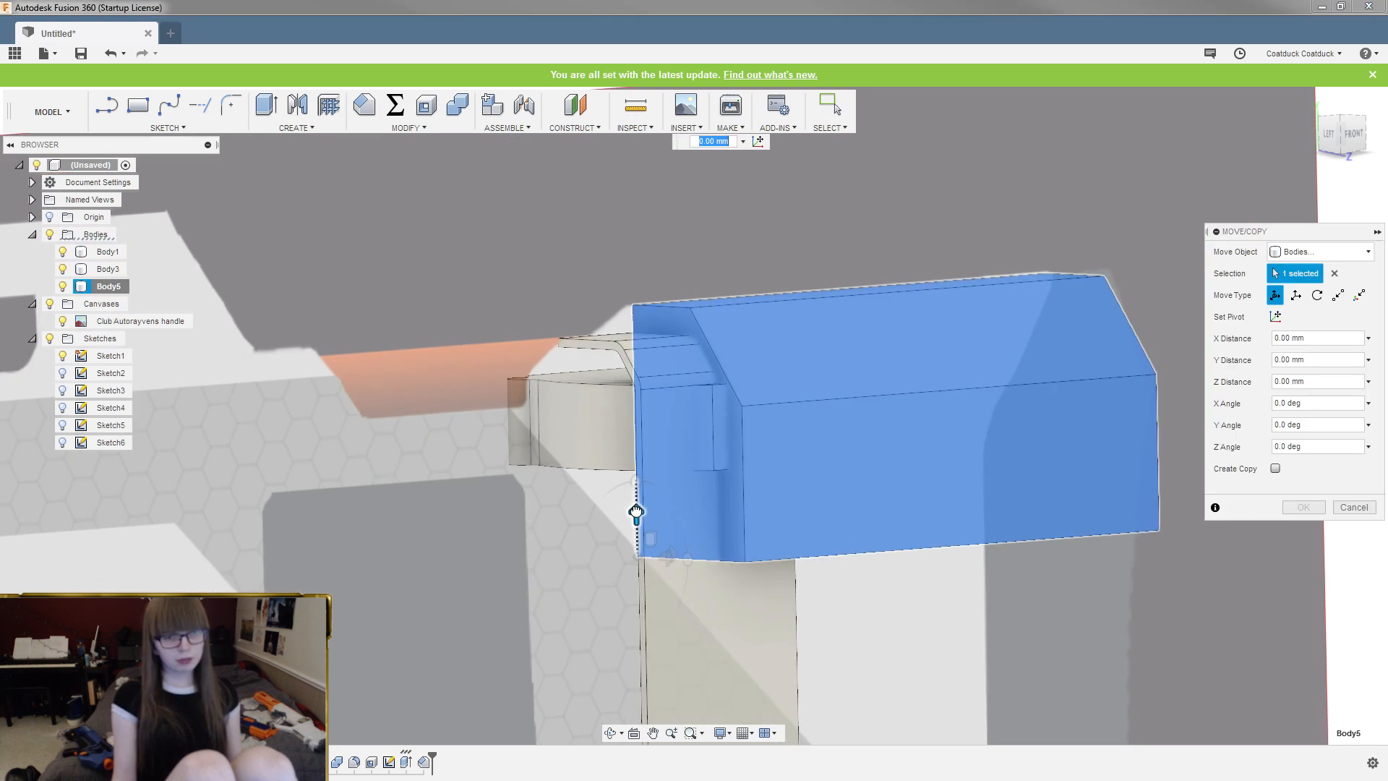
{"action": "left_click_drag", "start_coordinate": [636, 519], "coordinate": [635, 486]}
{"action": "middle_click_drag", "start_coordinate": [680, 391], "coordinate": [706, 356], "text": "shift"}
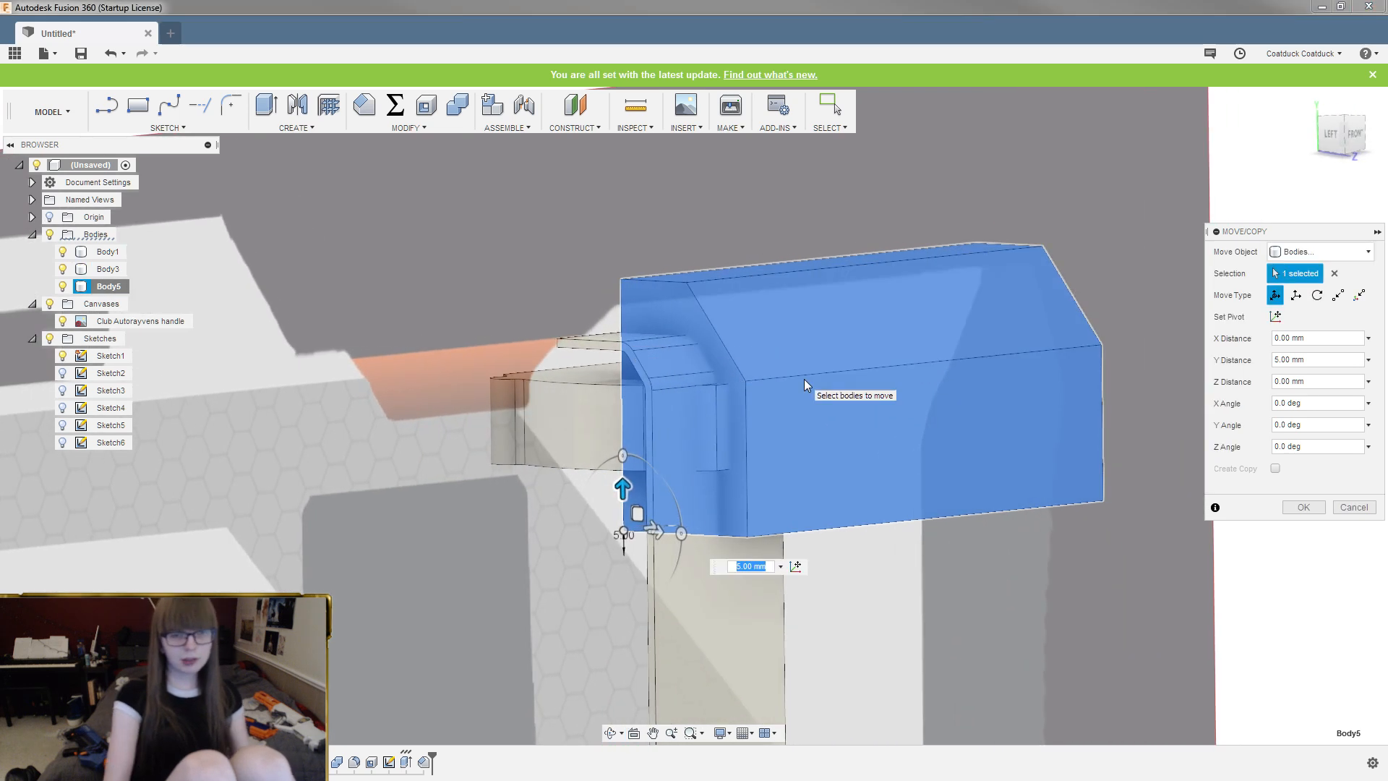
{"action": "key", "text": "Return"}
Examine the raised stock block's alignment with the strap and the stock outline on the reference canvas
{"action": "scroll", "coordinate": [805, 376], "scroll_direction": "up", "scroll_amount": 3}
{"action": "middle_click_drag", "start_coordinate": [753, 366], "coordinate": [609, 349], "text": "shift"}
{"action": "scroll", "coordinate": [610, 347], "scroll_direction": "down", "scroll_amount": 3}
{"action": "middle_click_drag", "start_coordinate": [795, 327], "coordinate": [740, 346], "text": "shift"}
{"action": "scroll", "coordinate": [957, 393], "scroll_direction": "down", "scroll_amount": 2}
{"action": "scroll", "coordinate": [651, 361], "scroll_direction": "up", "scroll_amount": 3}
{"action": "scroll", "coordinate": [859, 366], "scroll_direction": "down", "scroll_amount": 3}
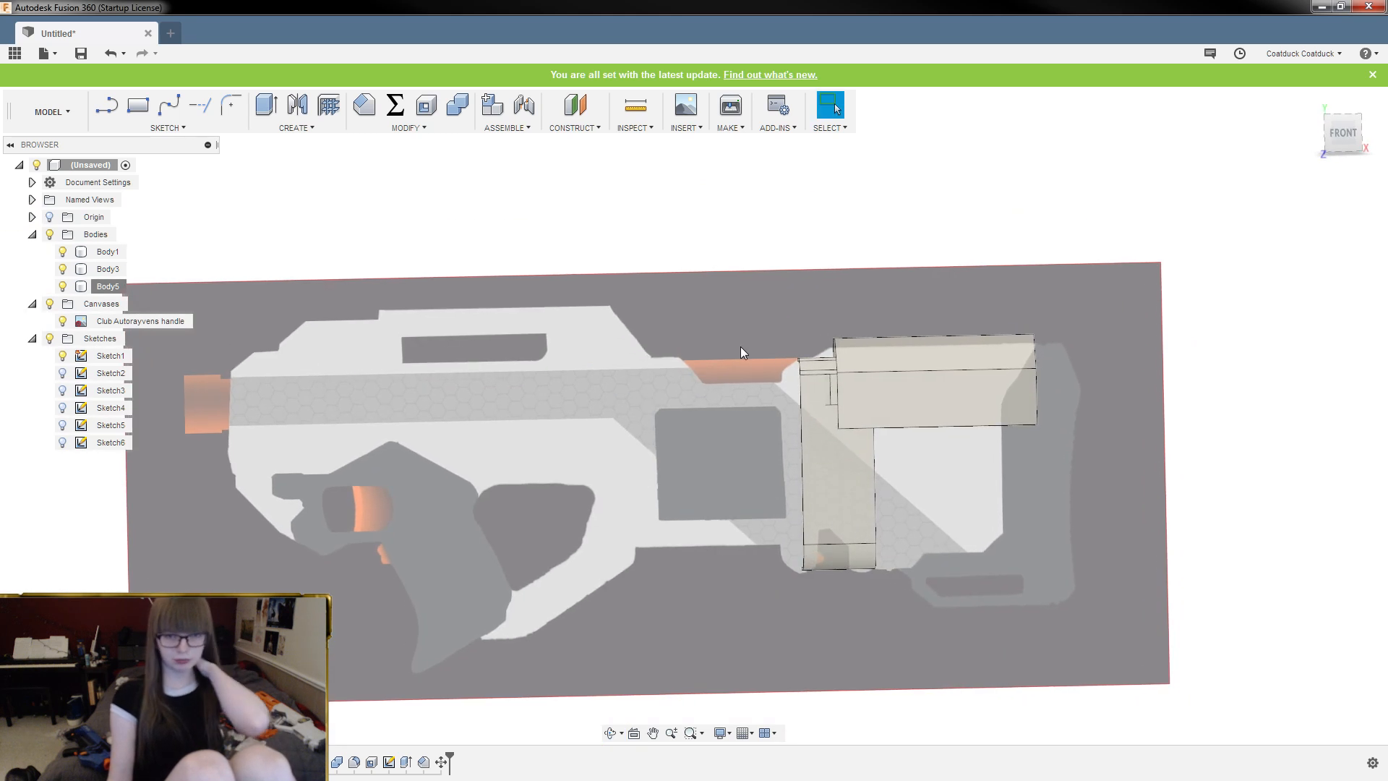
{"action": "scroll", "coordinate": [824, 346], "scroll_direction": "up", "scroll_amount": 2}
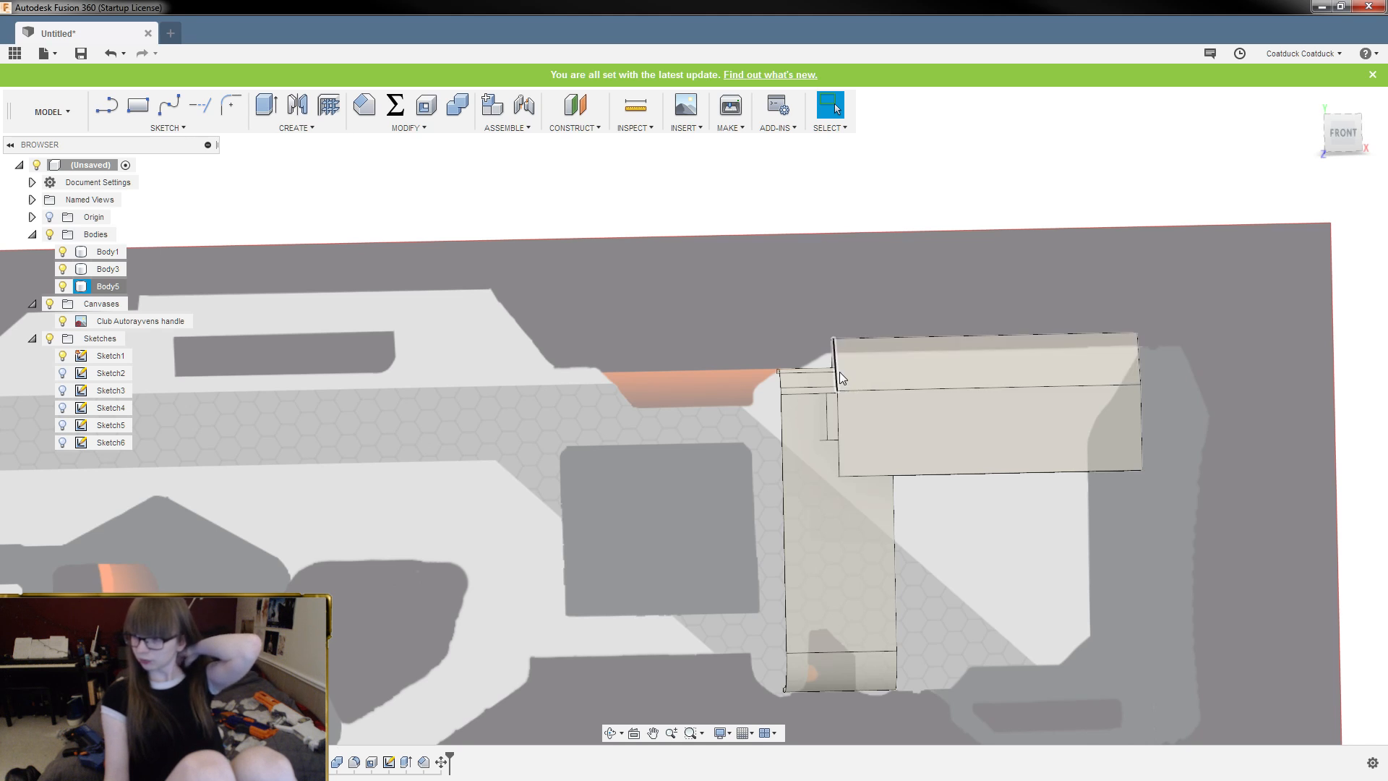
Extrude the stock block's front end face 15 mm forward with Join, and hide the other two bodies
{"action": "scroll", "coordinate": [861, 336], "scroll_direction": "up", "scroll_amount": 5}
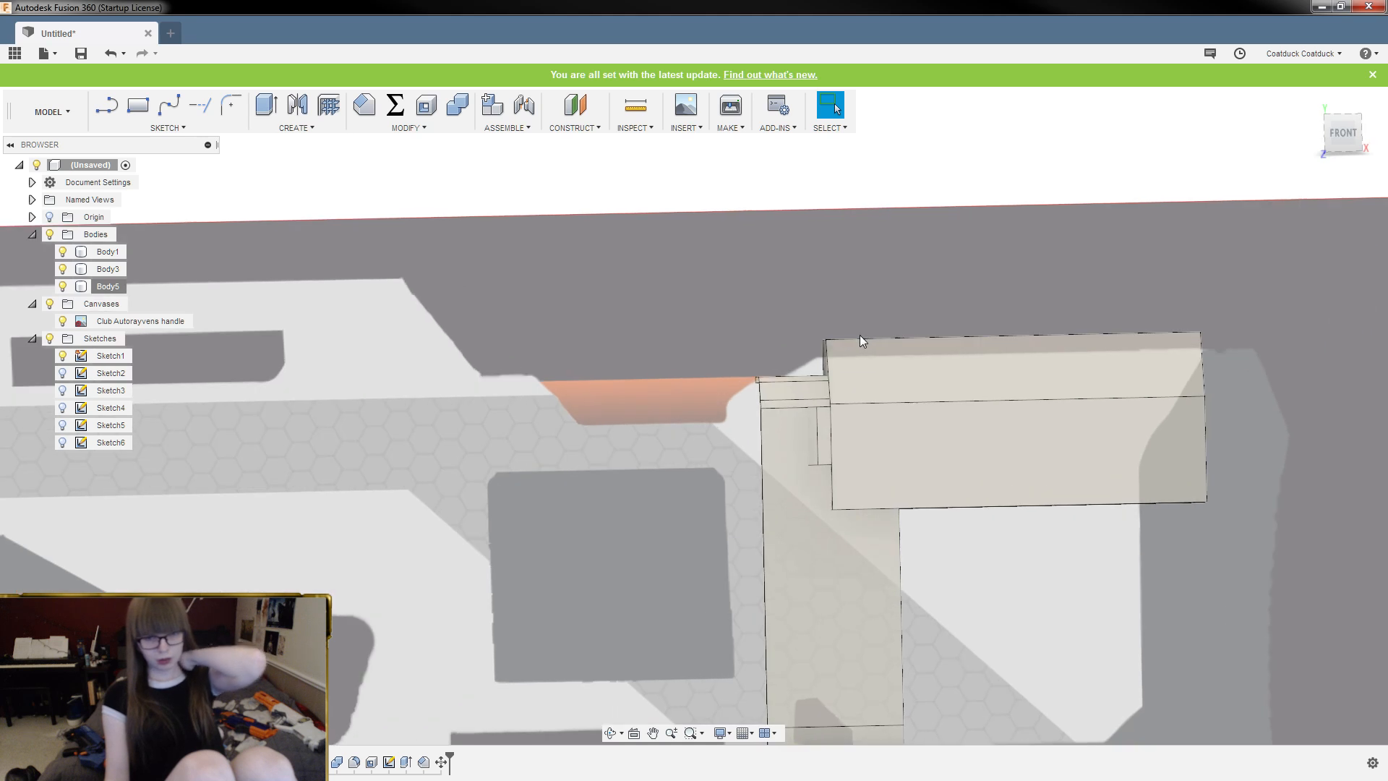
{"action": "middle_click_drag", "start_coordinate": [835, 353], "coordinate": [827, 383], "text": "shift"}
{"action": "left_click", "coordinate": [813, 366]}
{"action": "key", "text": "e"}
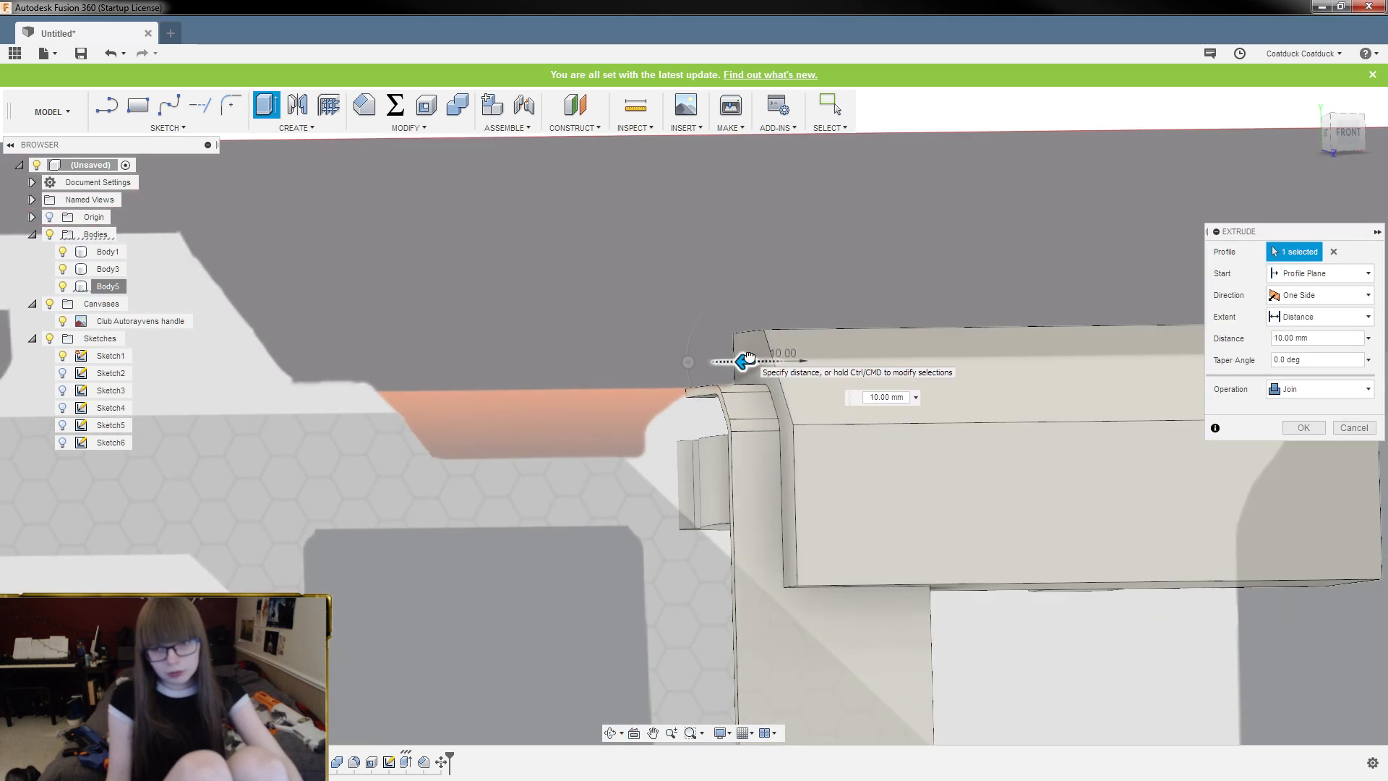
{"action": "left_click_drag", "start_coordinate": [748, 358], "coordinate": [721, 362]}
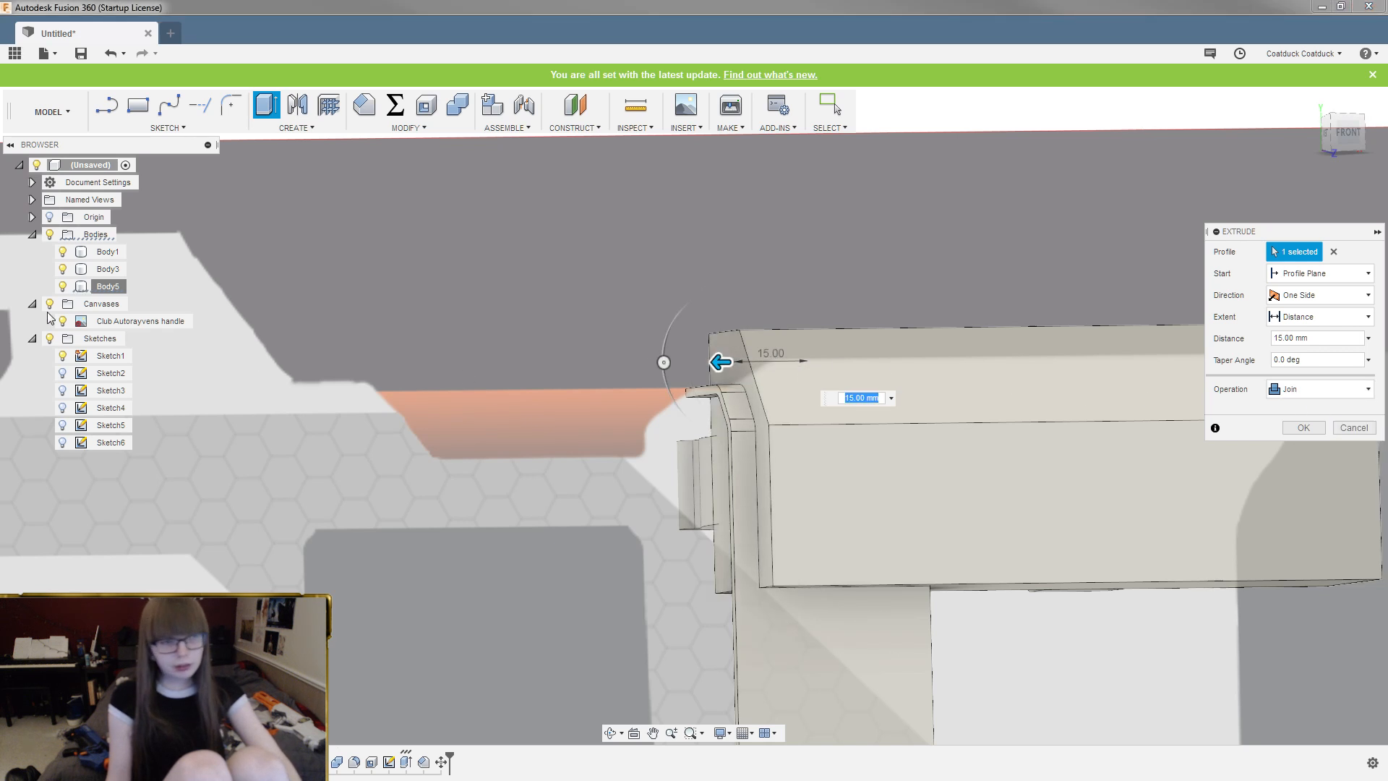
{"action": "left_click", "coordinate": [62, 269]}
{"action": "left_click", "coordinate": [62, 252]}
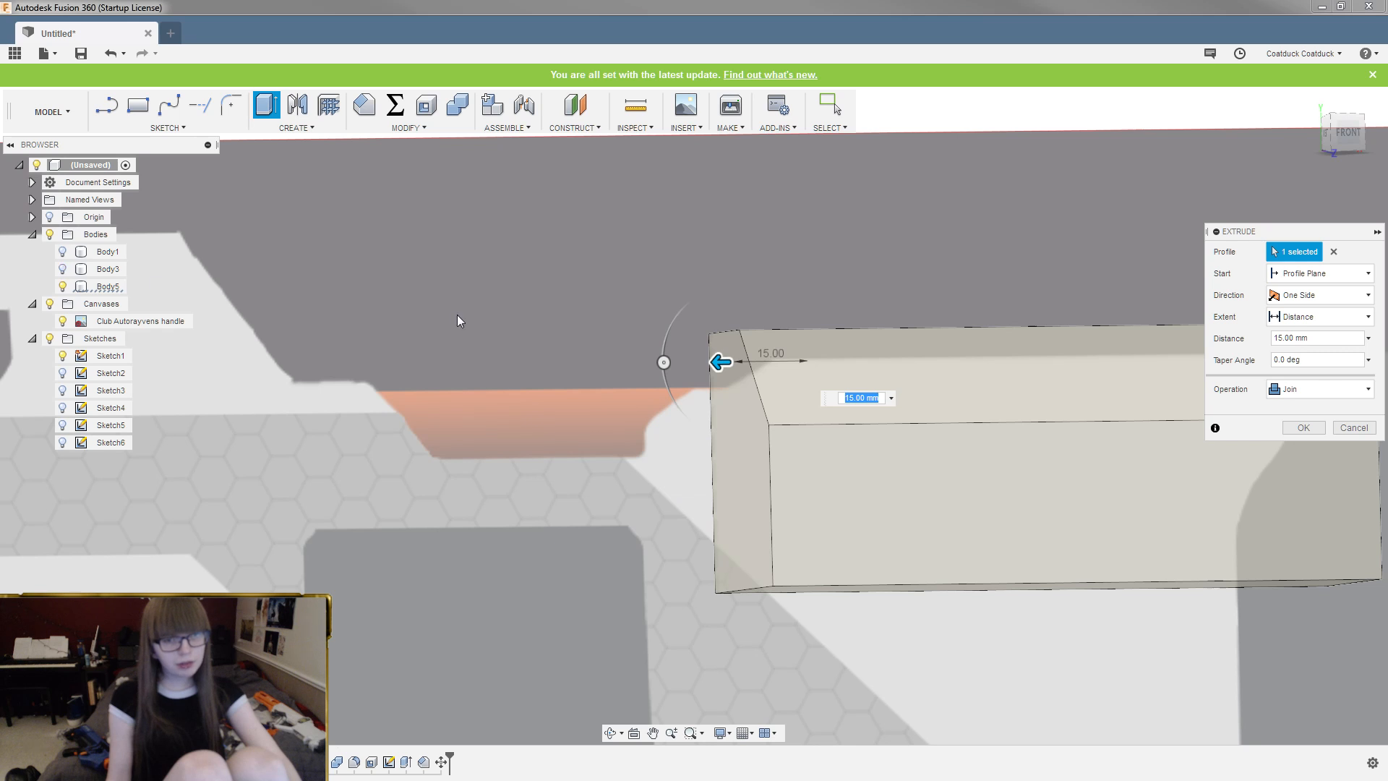
{"action": "key", "text": "Return"}
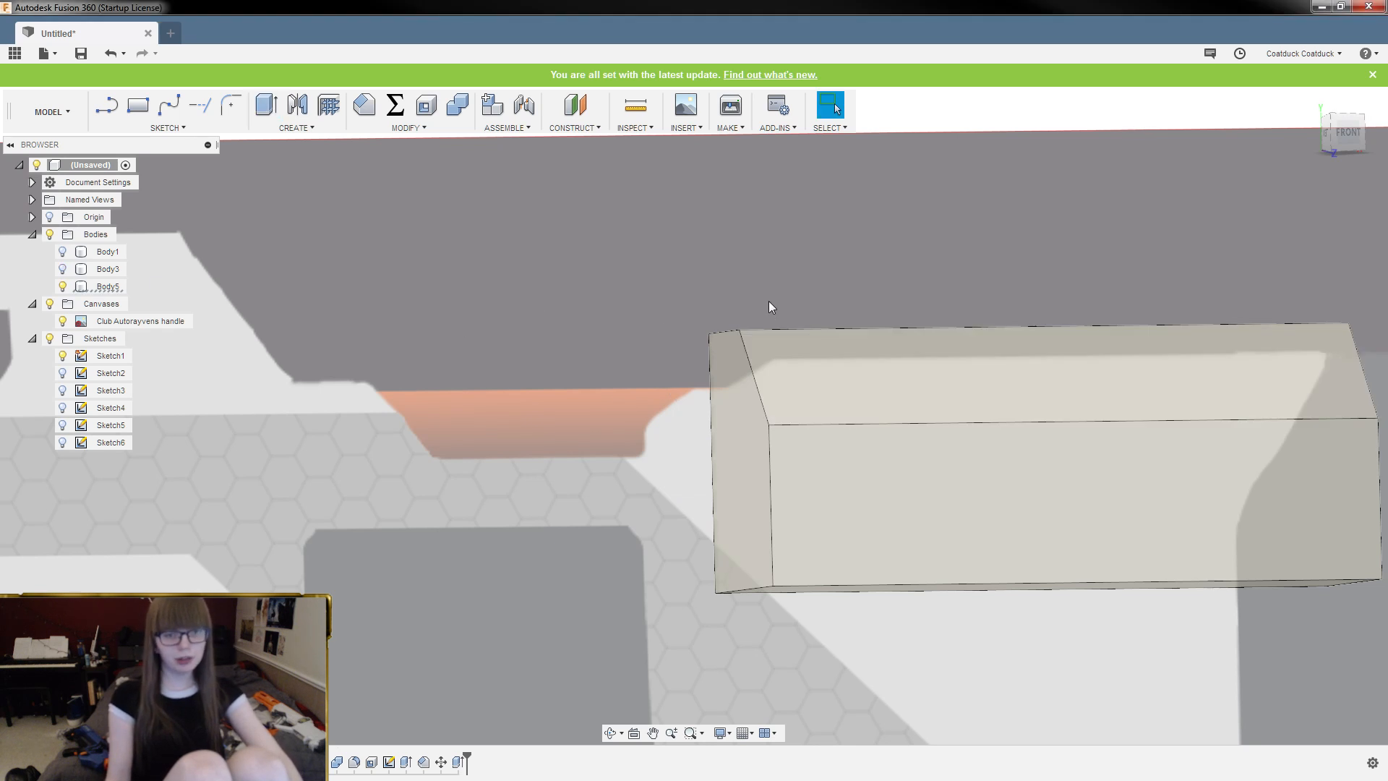
Align the view to the front to compare the extended stock block with the reference canvas
{"action": "middle_click_drag", "start_coordinate": [770, 301], "coordinate": [738, 307], "text": "shift"}
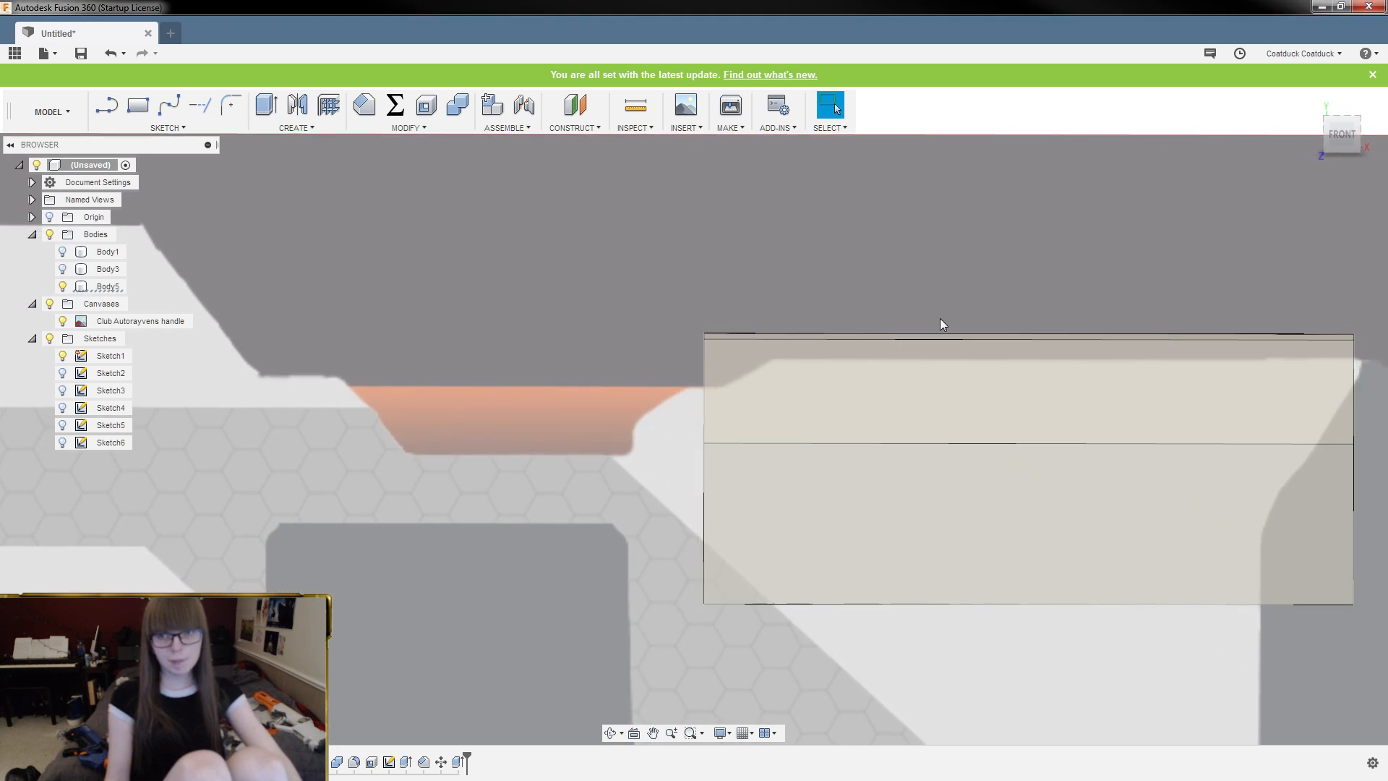
{"action": "left_click", "coordinate": [1344, 130]}
{"action": "left_click", "coordinate": [884, 434]}
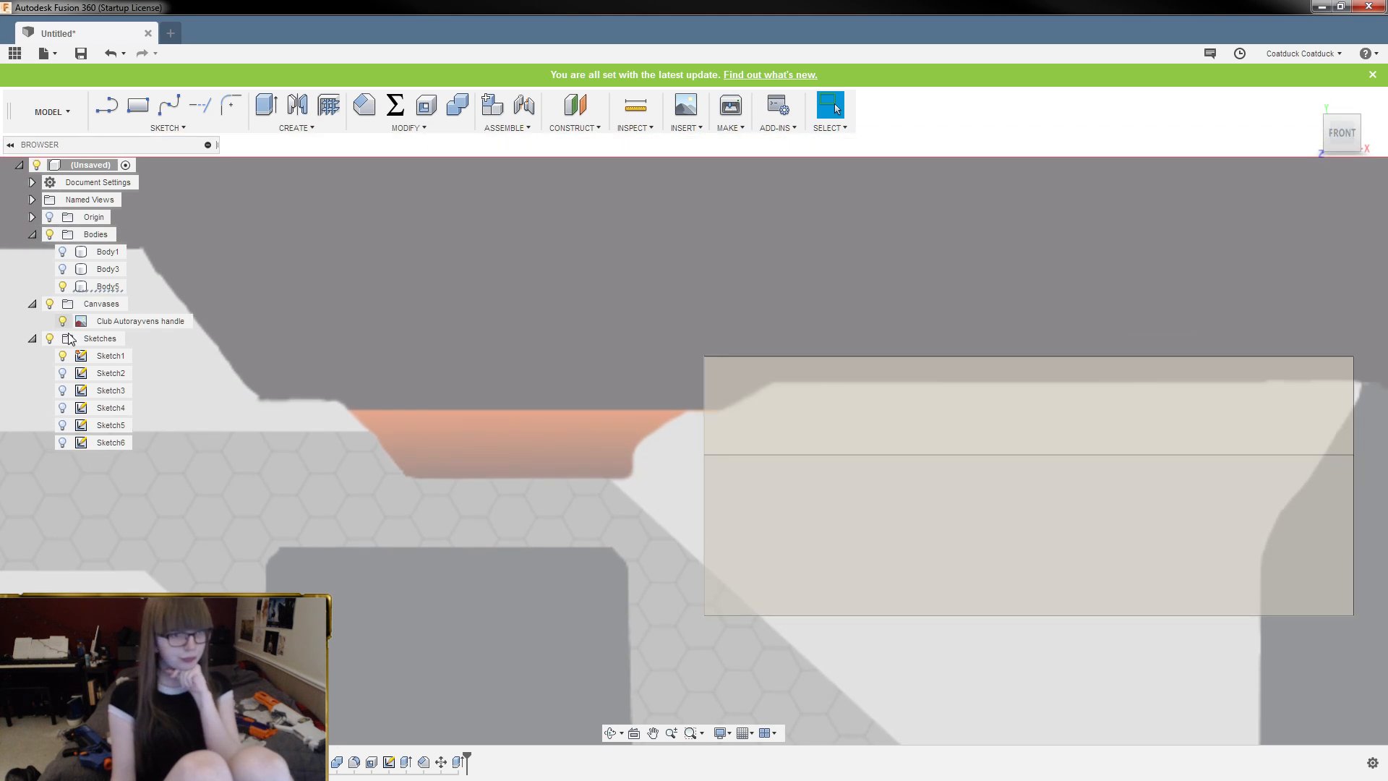
Show Sketch6 and open it for editing with the Line tool
{"action": "left_click", "coordinate": [63, 442]}
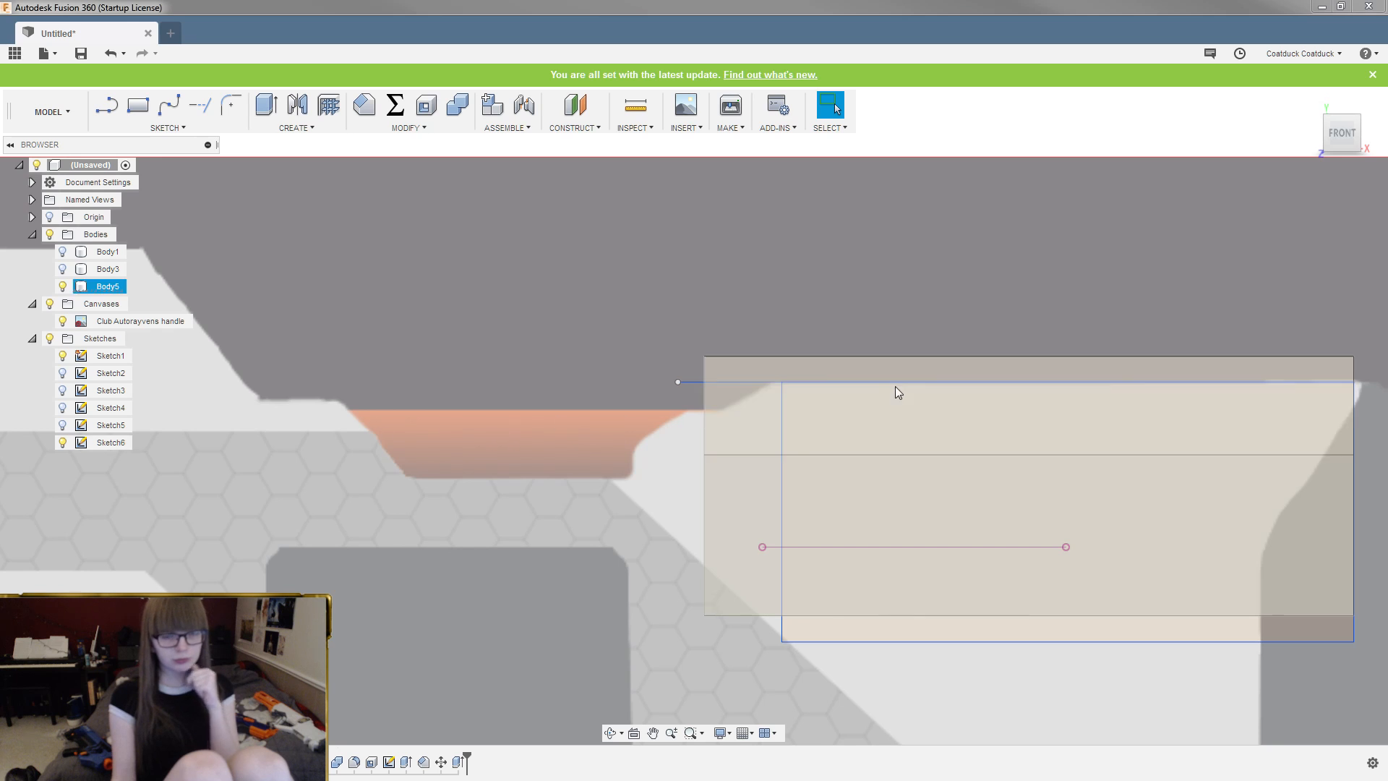
{"action": "scroll", "coordinate": [785, 383], "scroll_direction": "up", "scroll_amount": 2}
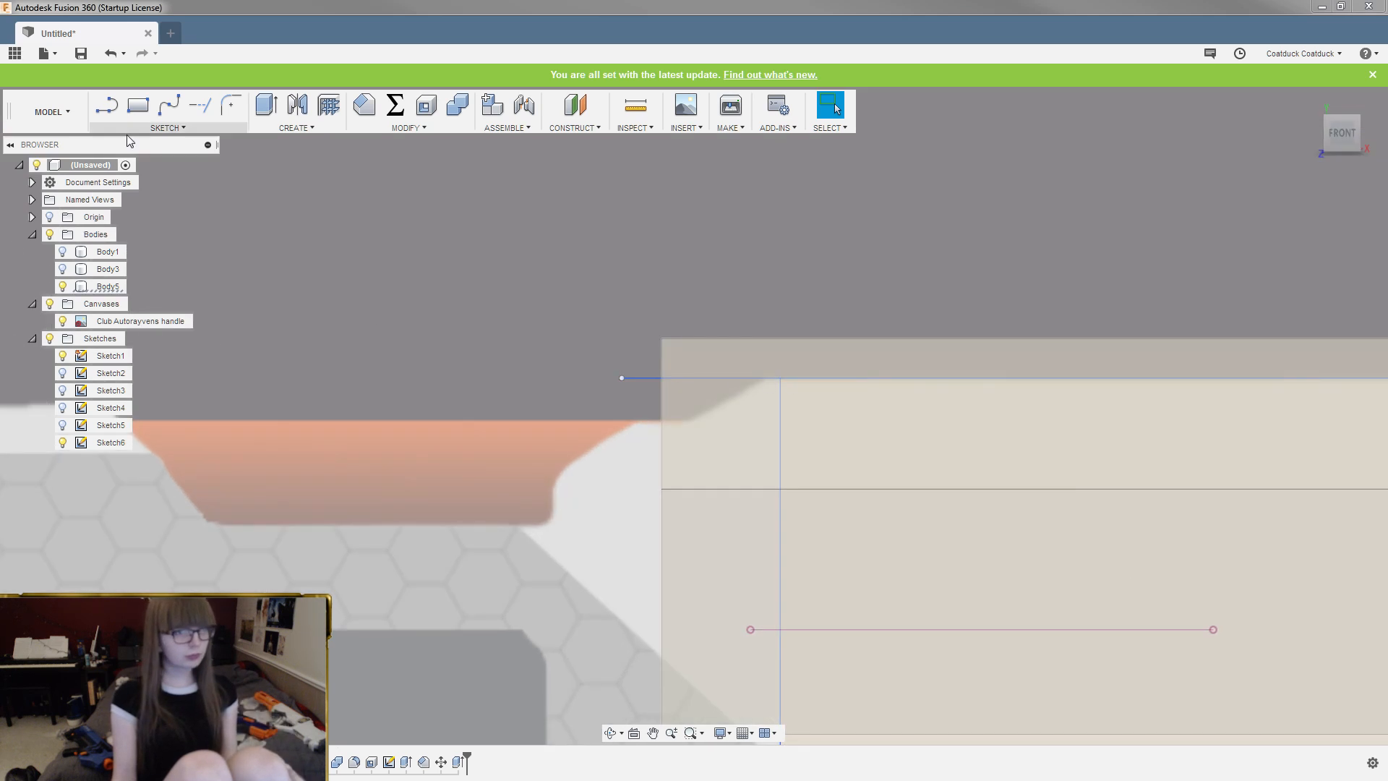
{"action": "left_click", "coordinate": [106, 105]}
{"action": "left_click", "coordinate": [820, 433]}
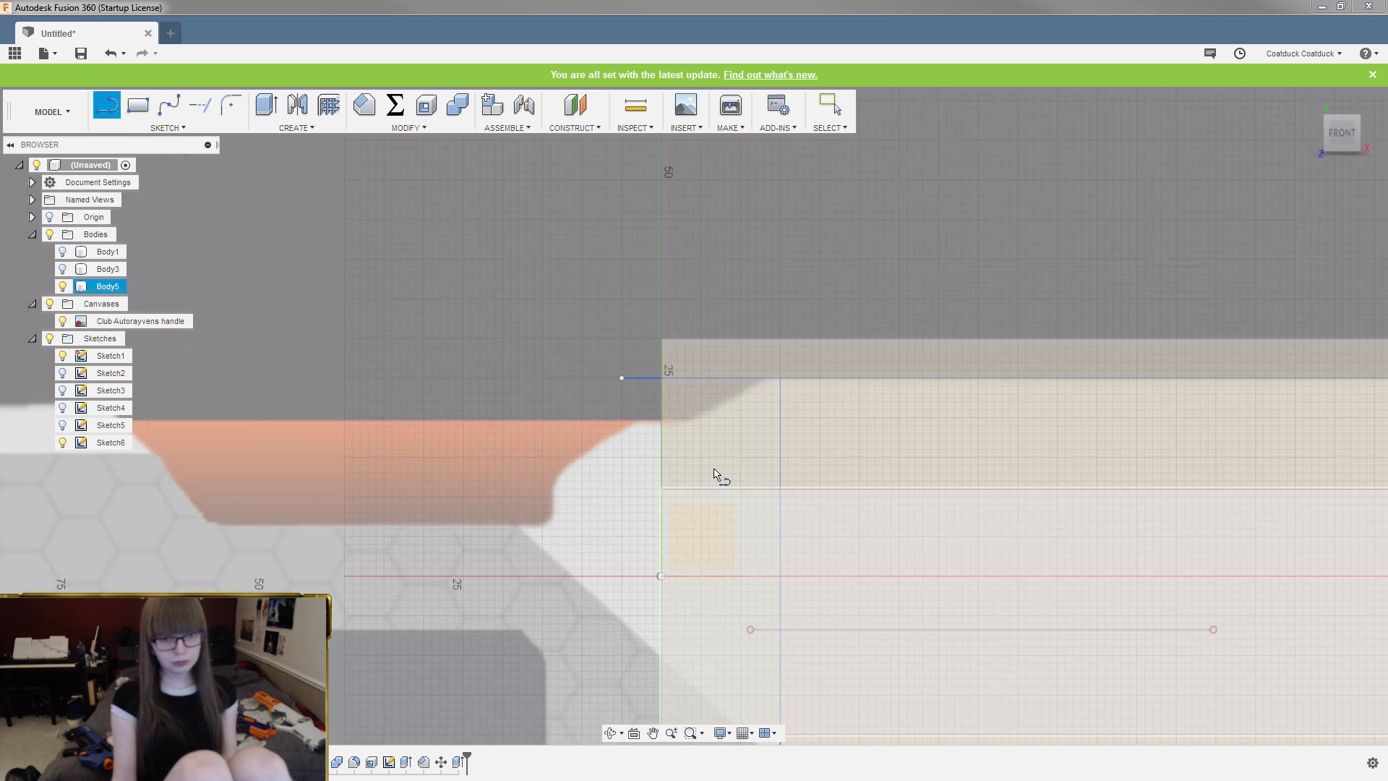
{"action": "left_click", "coordinate": [637, 377]}
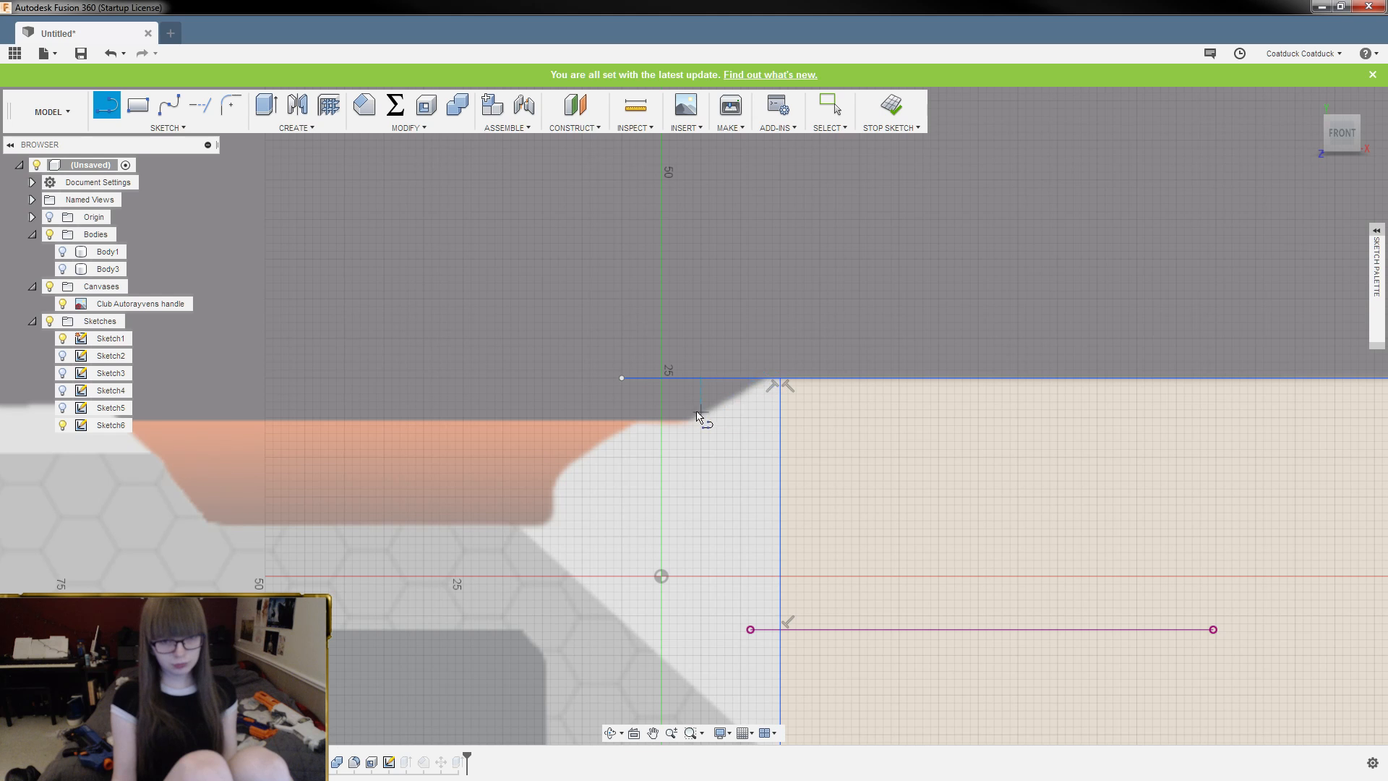
{"action": "left_click", "coordinate": [622, 465]}
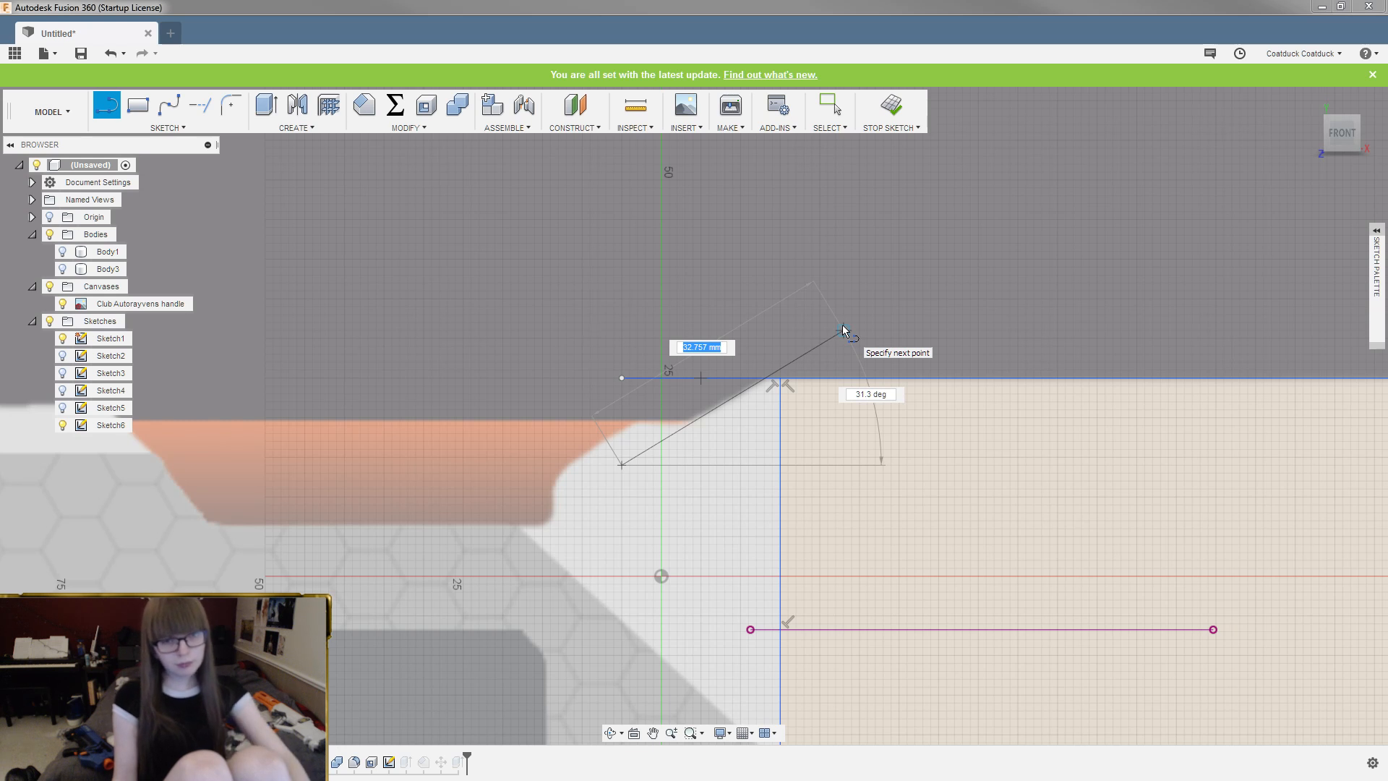
{"action": "key", "text": "Escape"}
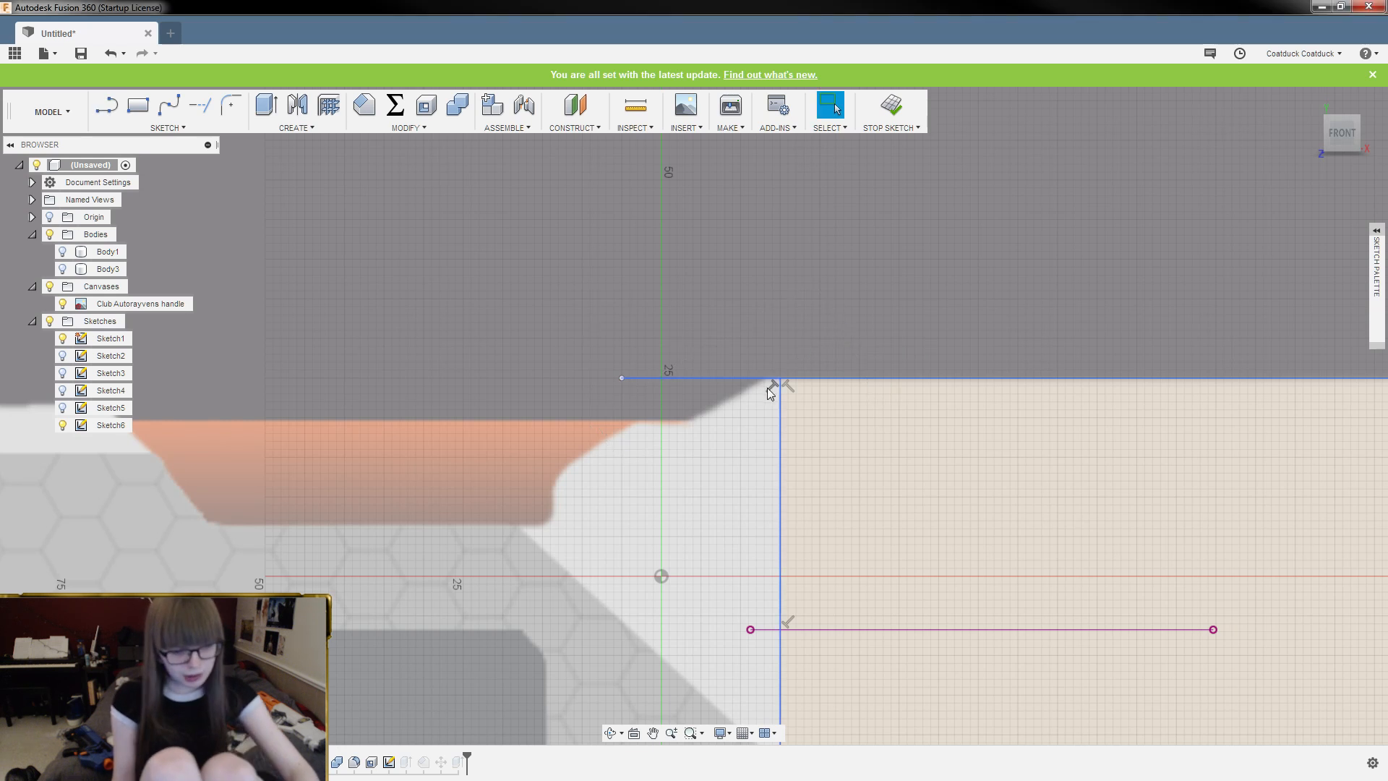
{"action": "key", "text": "l"}
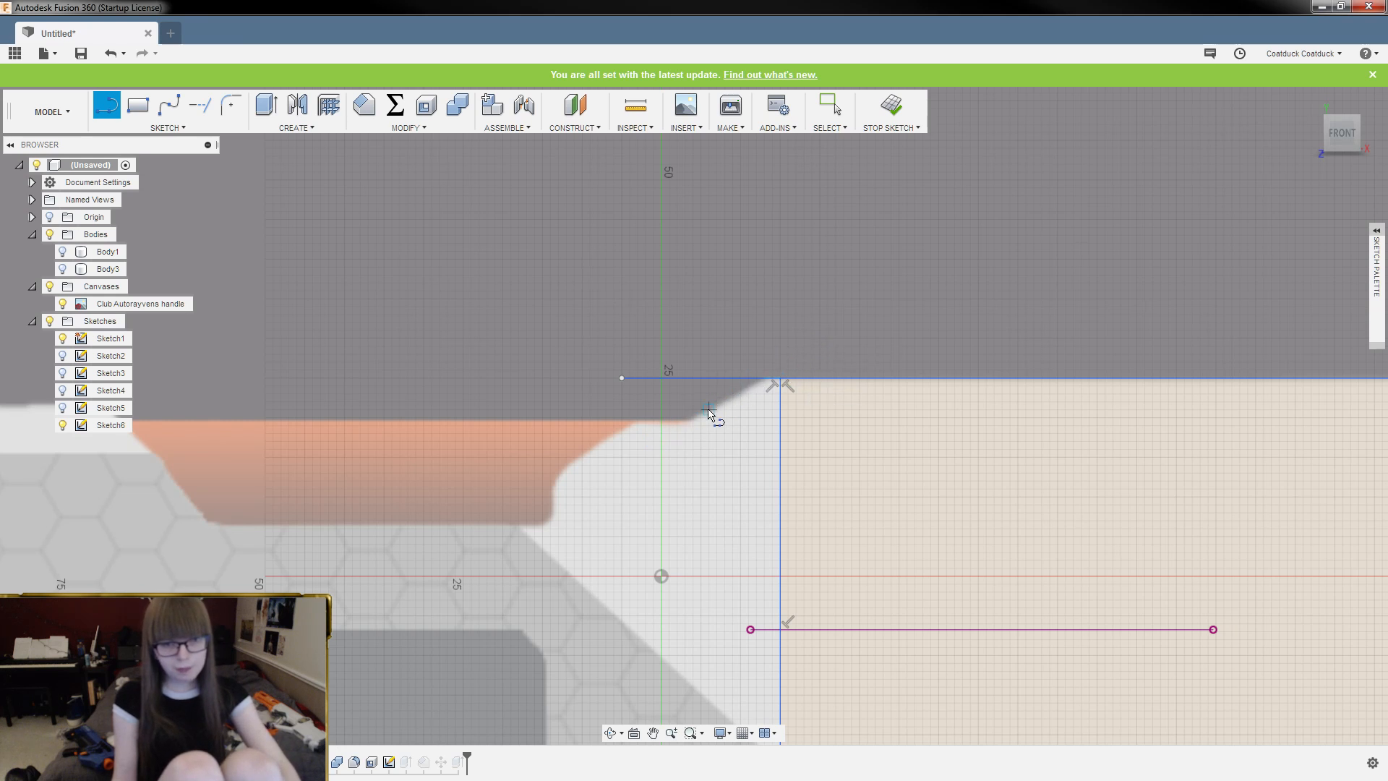
{"action": "scroll", "coordinate": [705, 405], "scroll_direction": "up", "scroll_amount": 3}
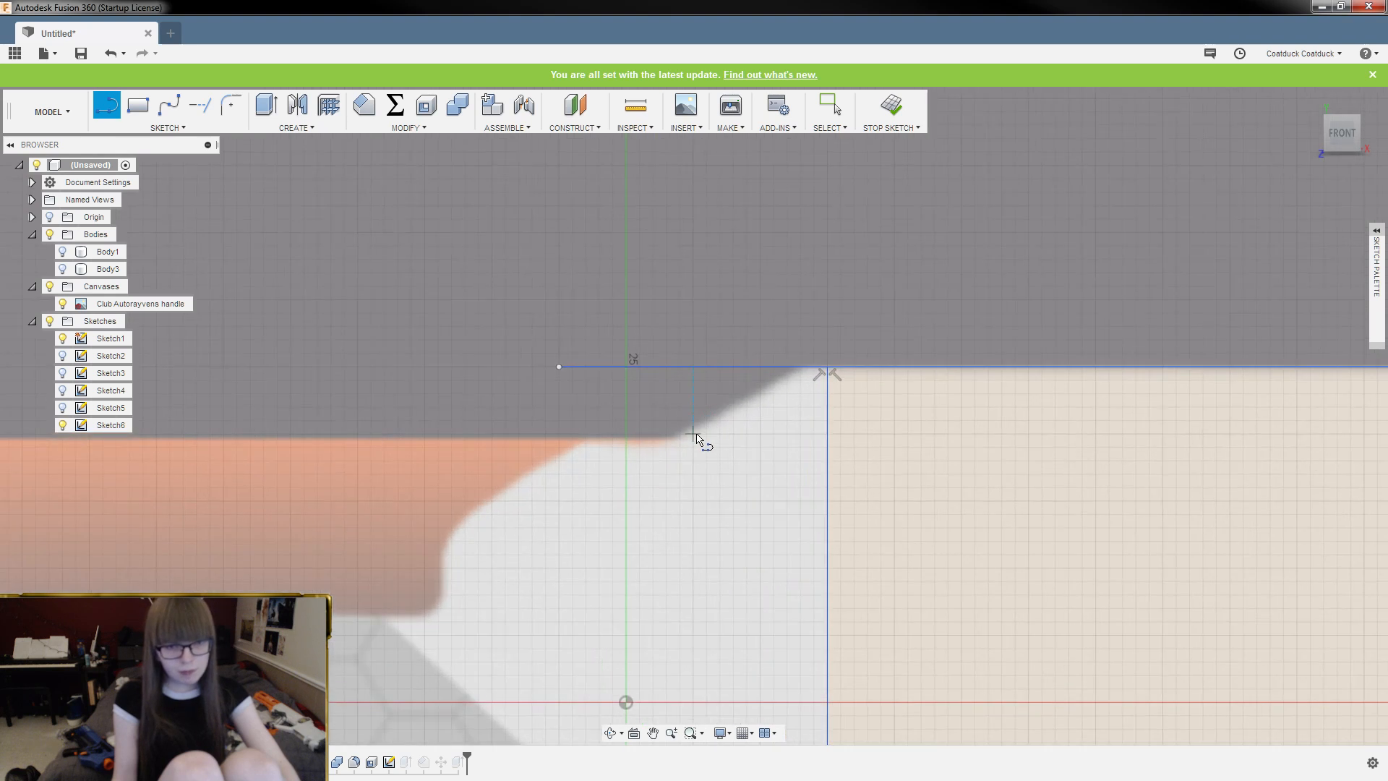
{"action": "scroll", "coordinate": [687, 439], "scroll_direction": "up", "scroll_amount": 3}
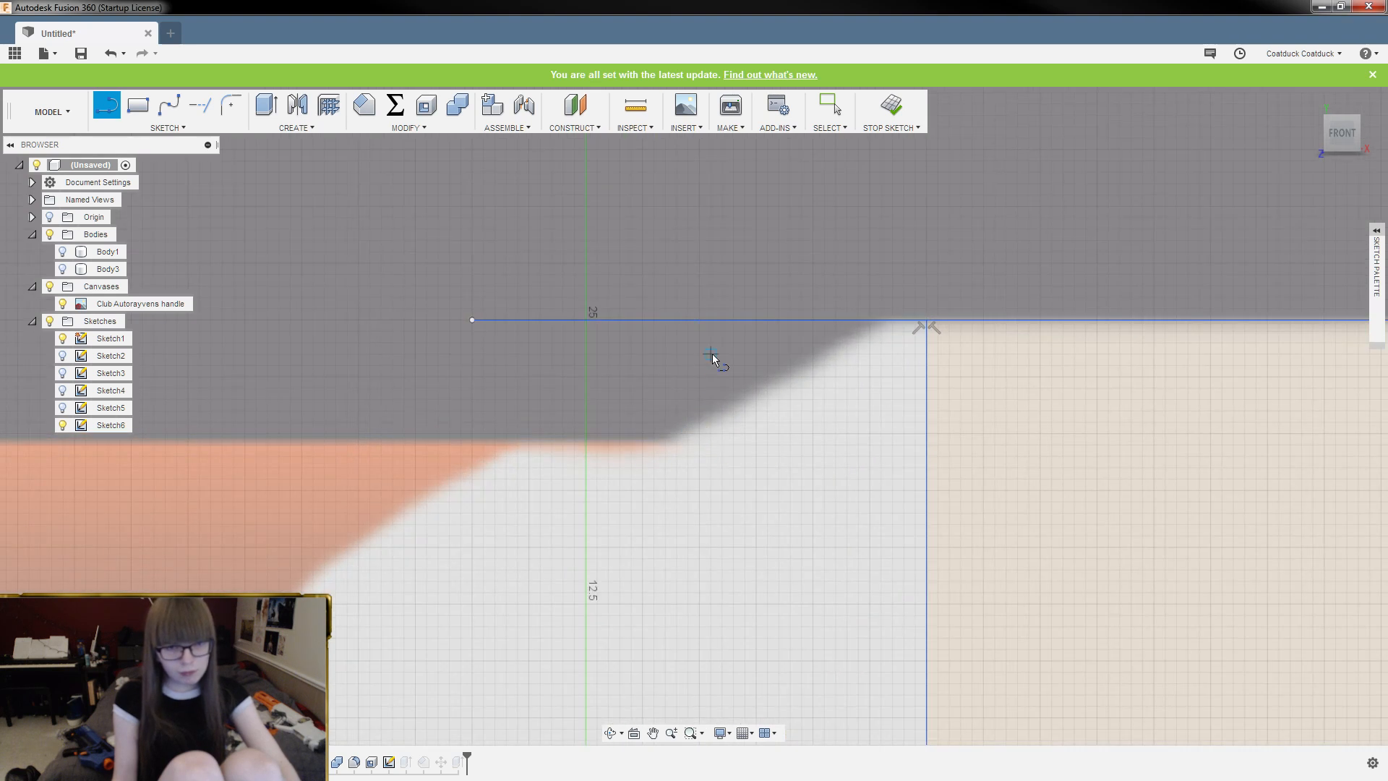
{"action": "scroll", "coordinate": [697, 333], "scroll_direction": "up", "scroll_amount": 3}
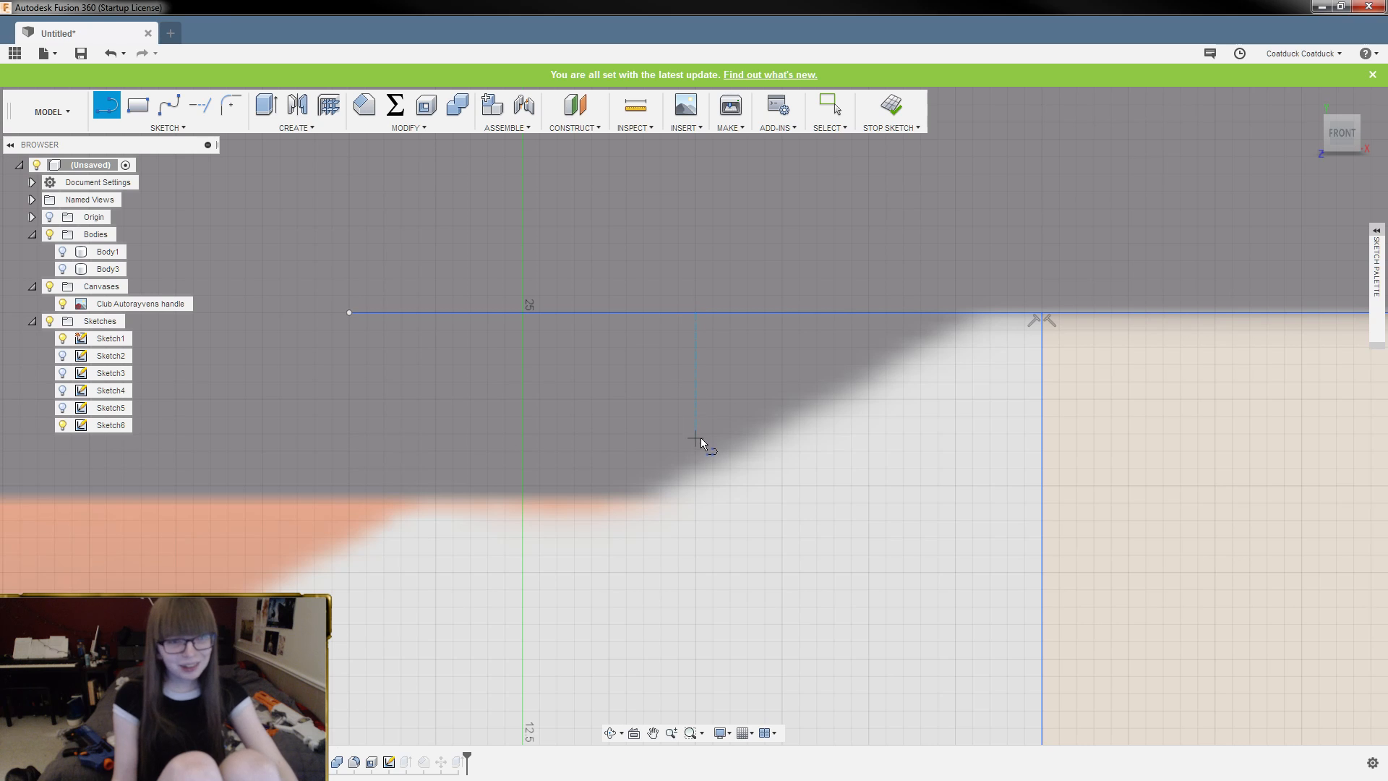
Delete the horizontal line that runs forward past the upper front corner of the stock profile
{"action": "key", "text": "Escape"}
{"action": "left_click", "coordinate": [713, 312]}
{"action": "key", "text": "Delete"}
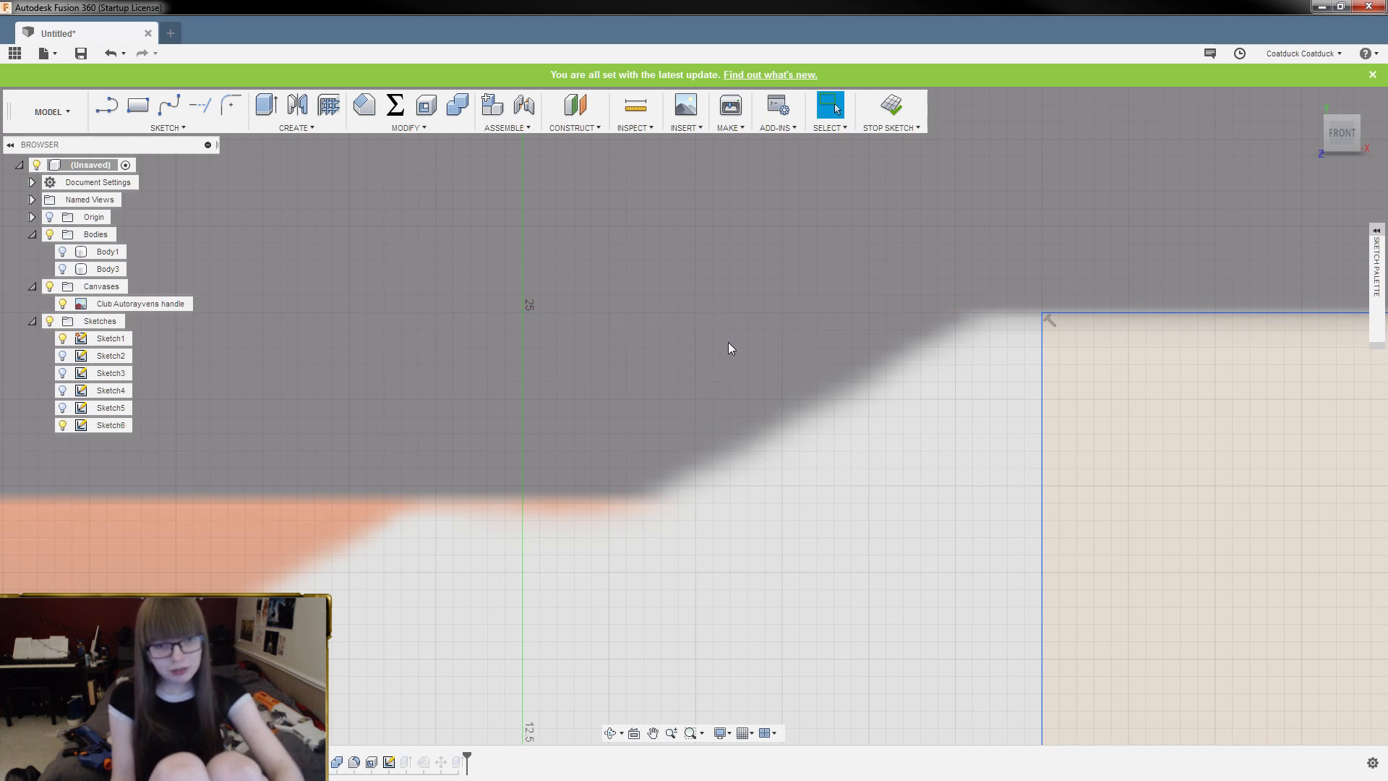
Draw a line at 30 degrees along the canvas's sloped front edge, continuing up past the top of the stock profile
{"action": "key", "text": "l"}
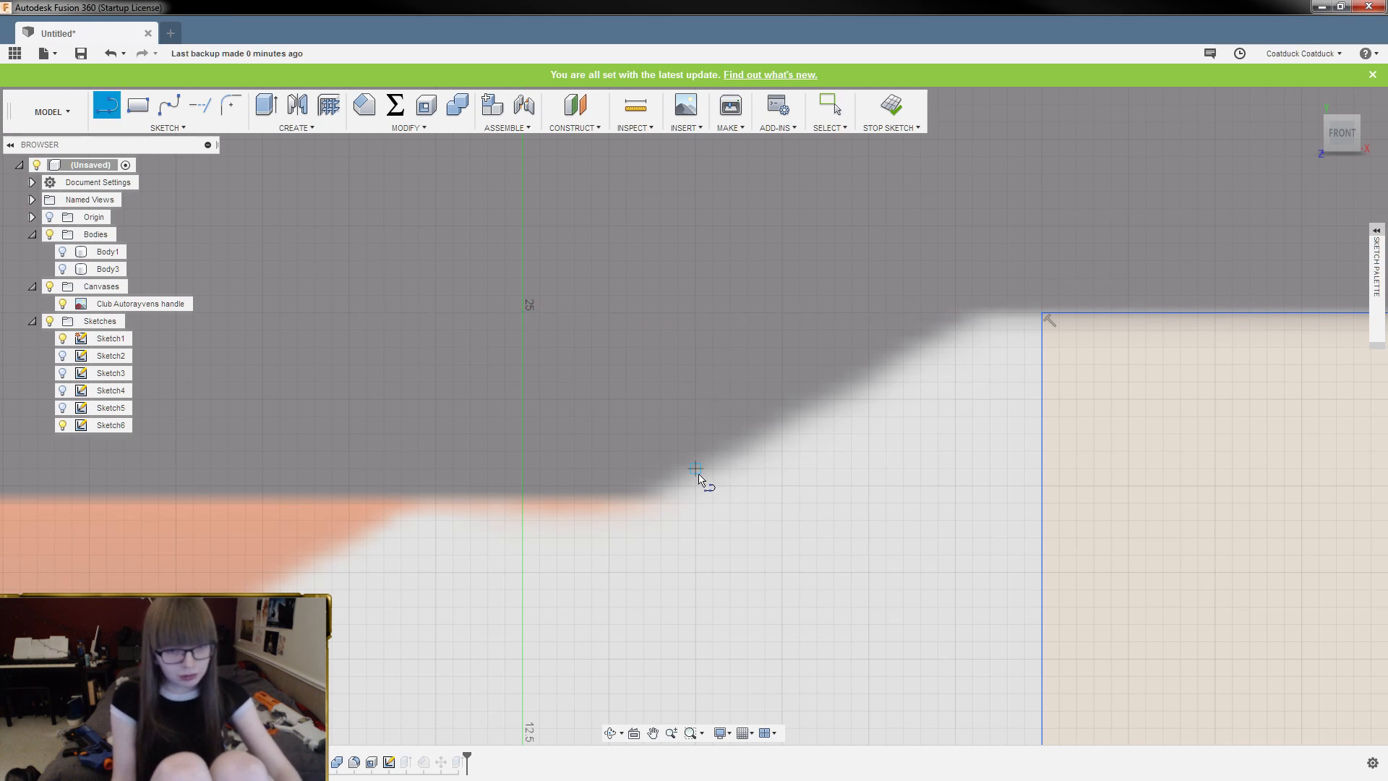
{"action": "left_click", "coordinate": [697, 485]}
{"action": "scroll", "coordinate": [748, 455], "scroll_direction": "down", "scroll_amount": 1}
{"action": "scroll", "coordinate": [749, 455], "scroll_direction": "down", "scroll_amount": 1}
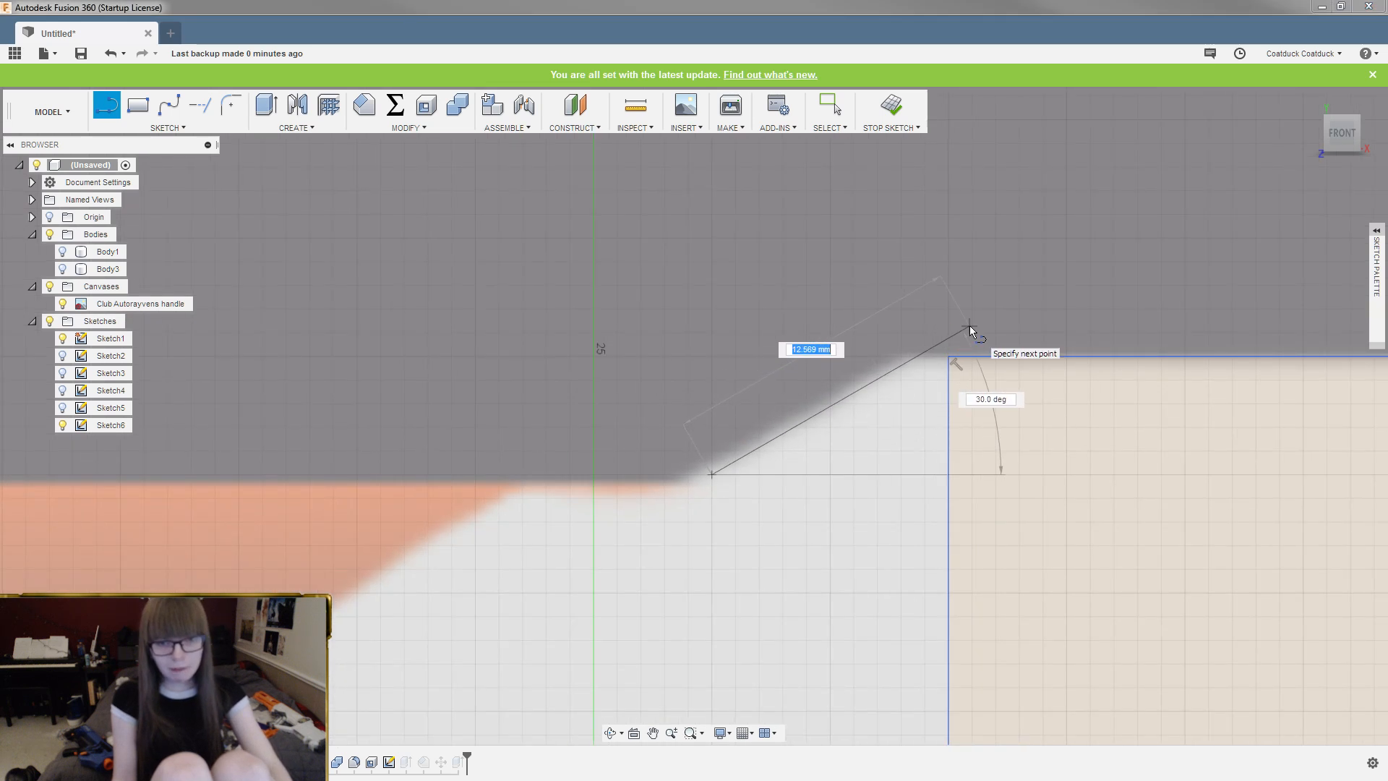
{"action": "key", "text": "Tab"}
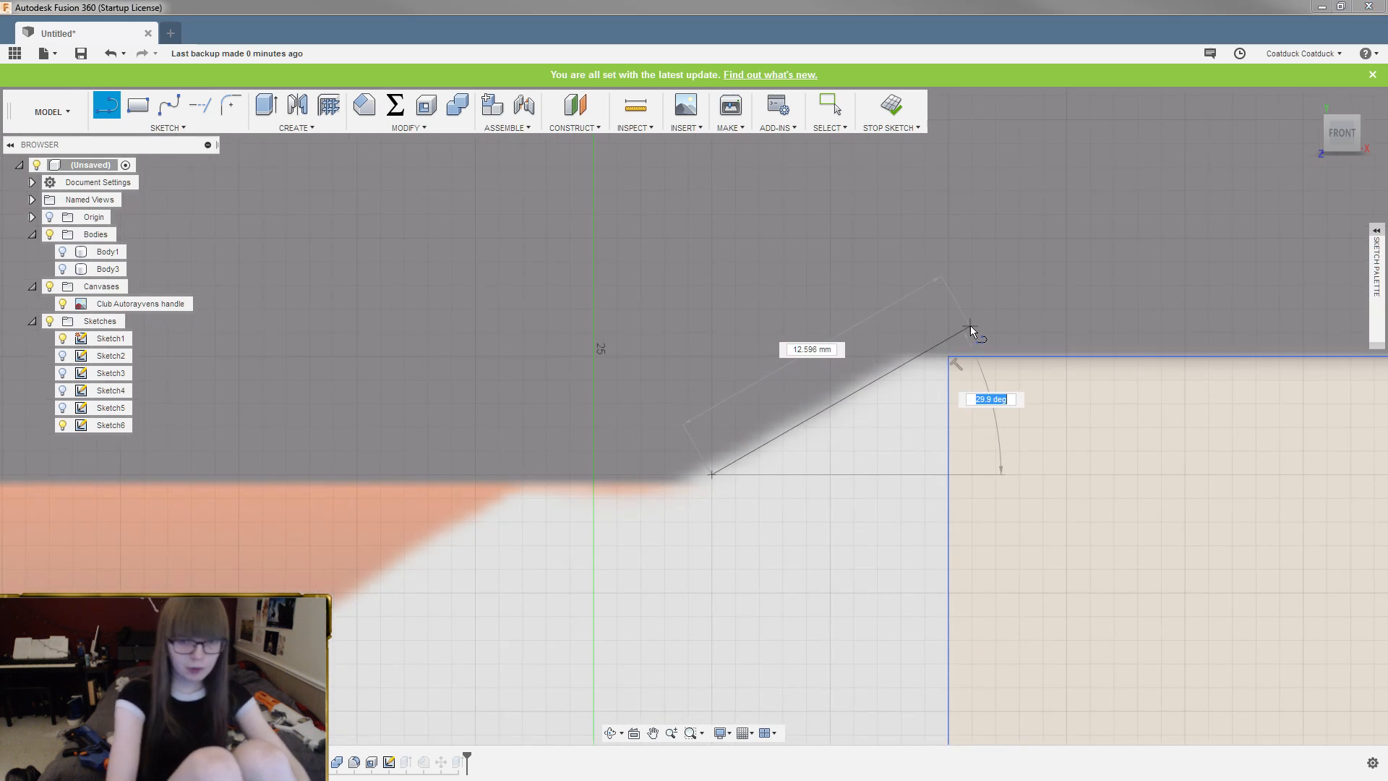
{"action": "type", "text": "30"}
{"action": "key", "text": "Tab"}
{"action": "scroll", "coordinate": [971, 325], "scroll_direction": "down", "scroll_amount": 1}
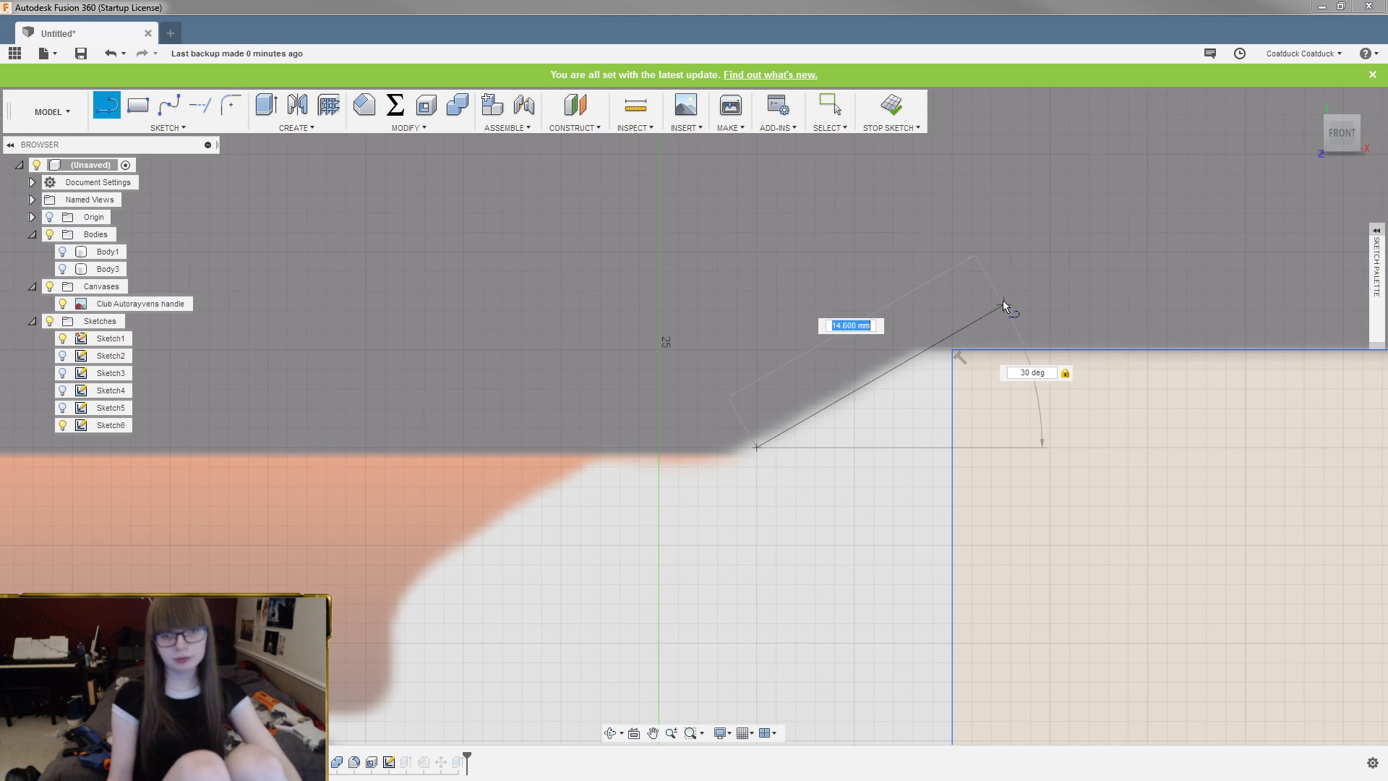
{"action": "left_click", "coordinate": [1194, 217]}
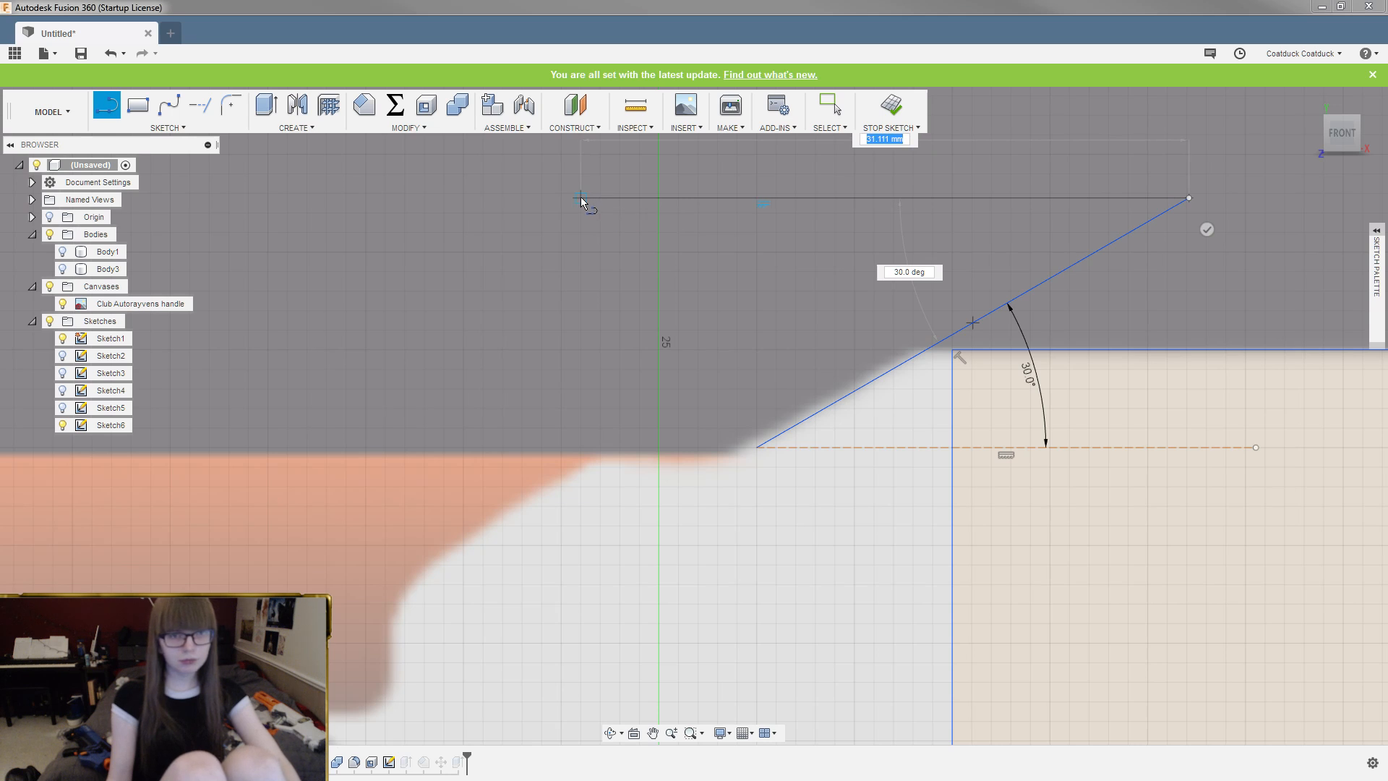
Add a horizontal line about 32 mm long and a vertical line about 23 mm long, and extend the sloped line to close the triangle
{"action": "left_click", "coordinate": [564, 198]}
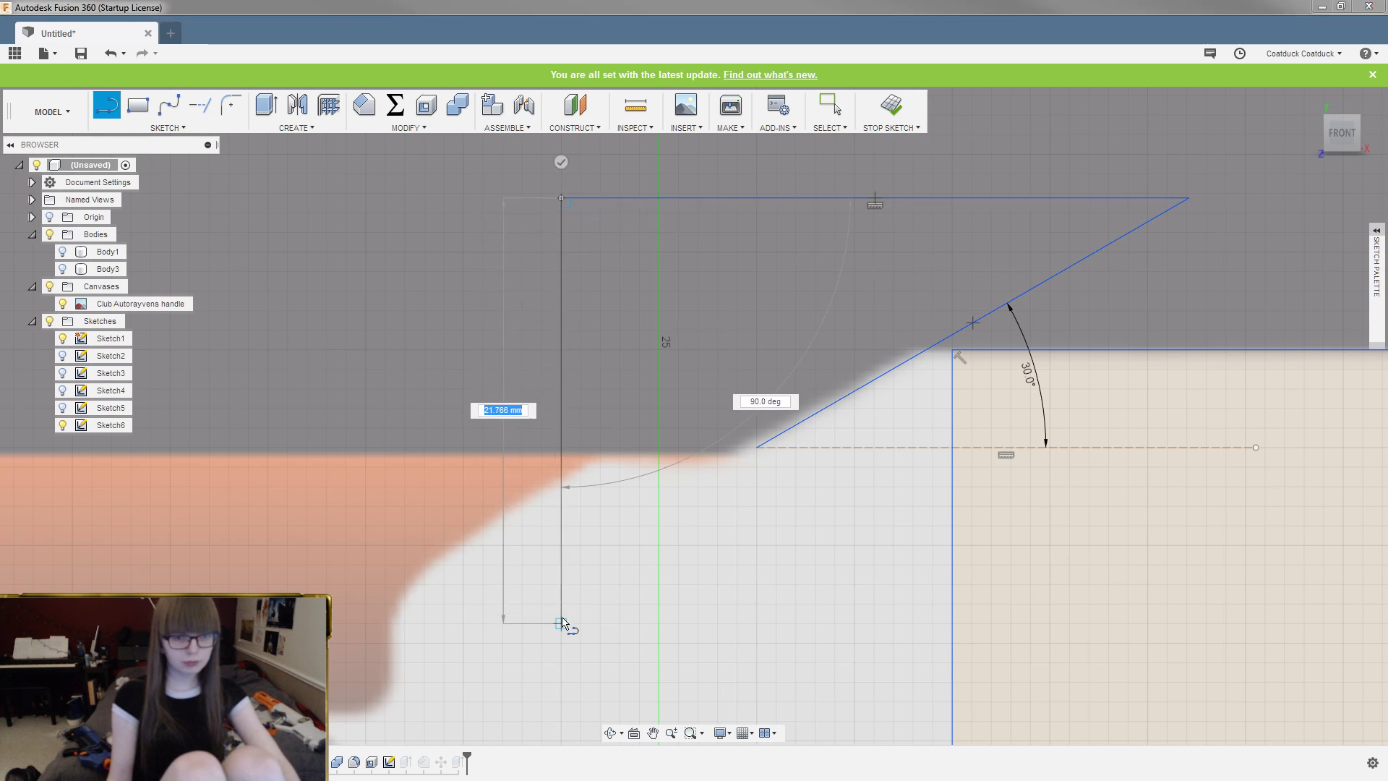
{"action": "left_click", "coordinate": [561, 643]}
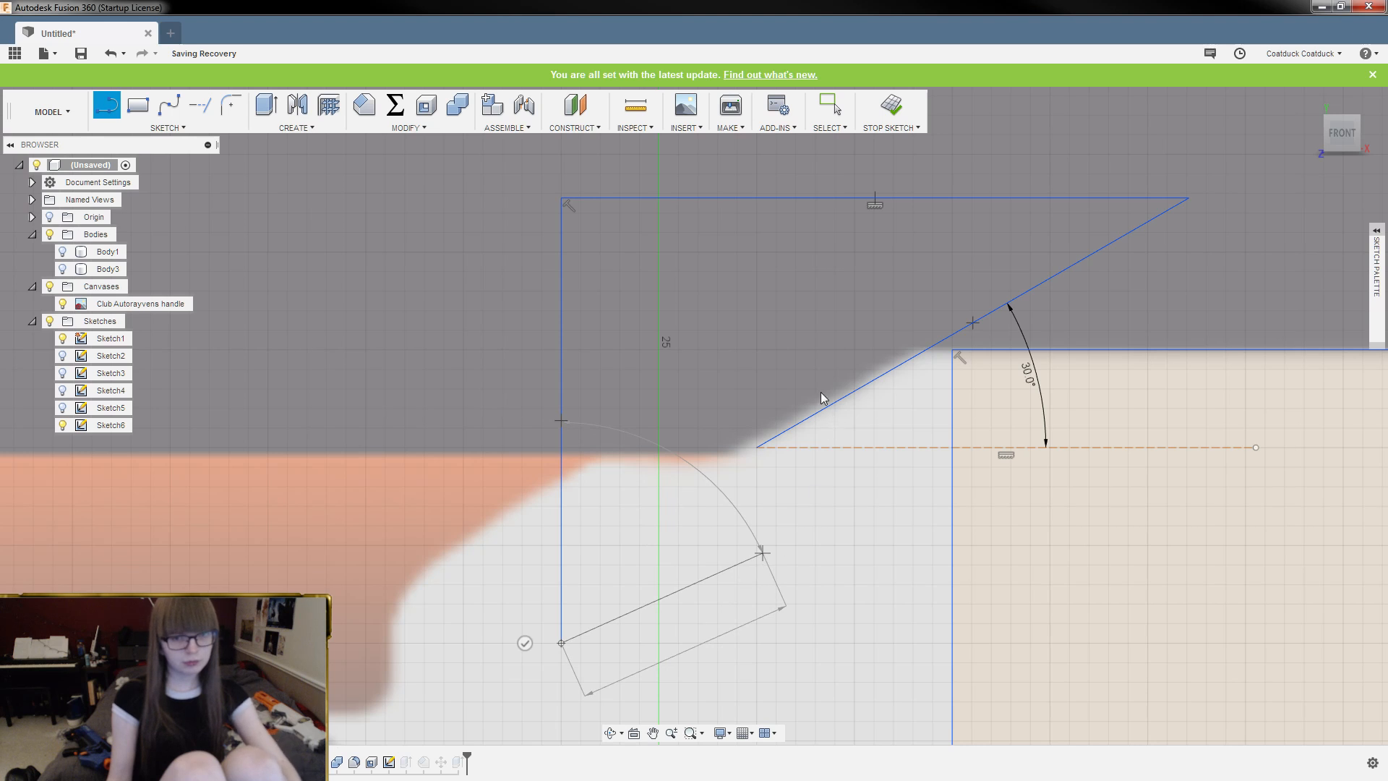
{"action": "left_click", "coordinate": [198, 107]}
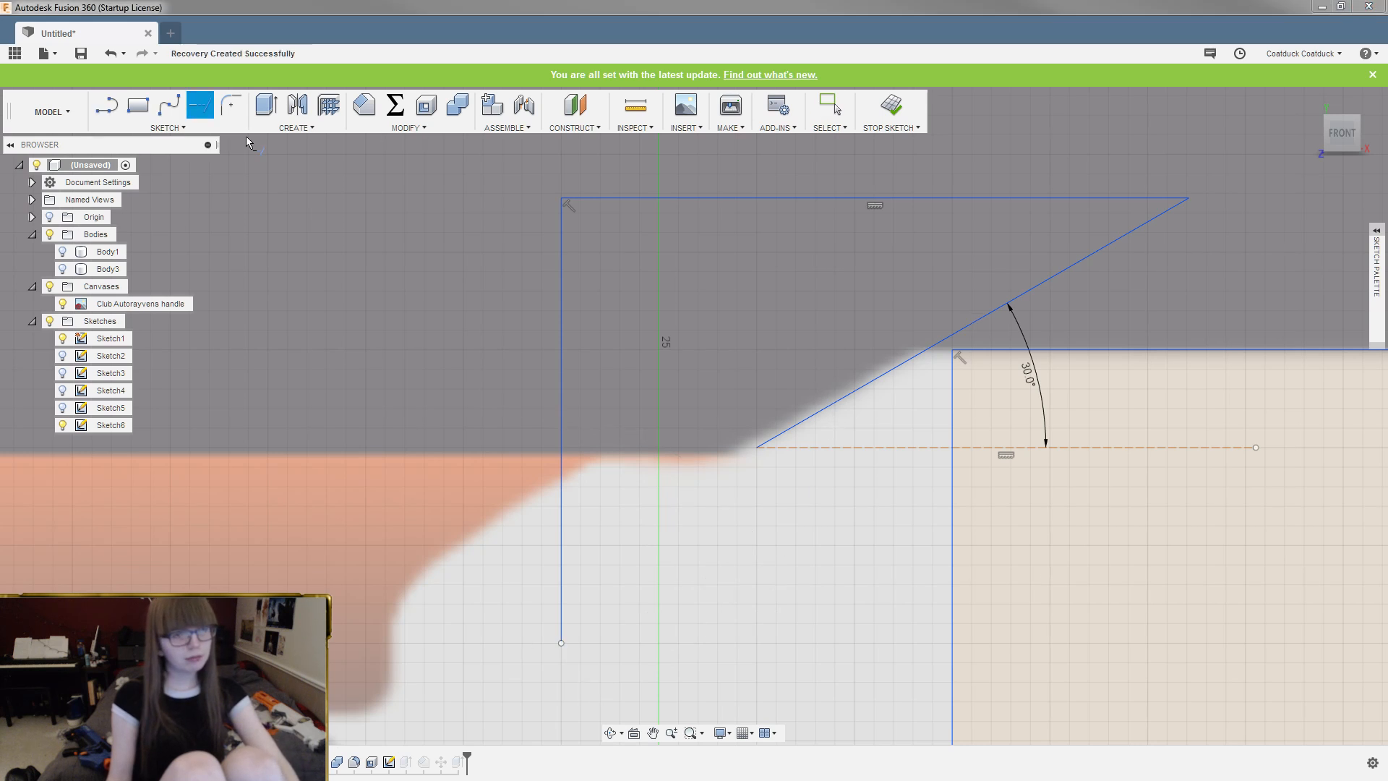
{"action": "left_click", "coordinate": [810, 417]}
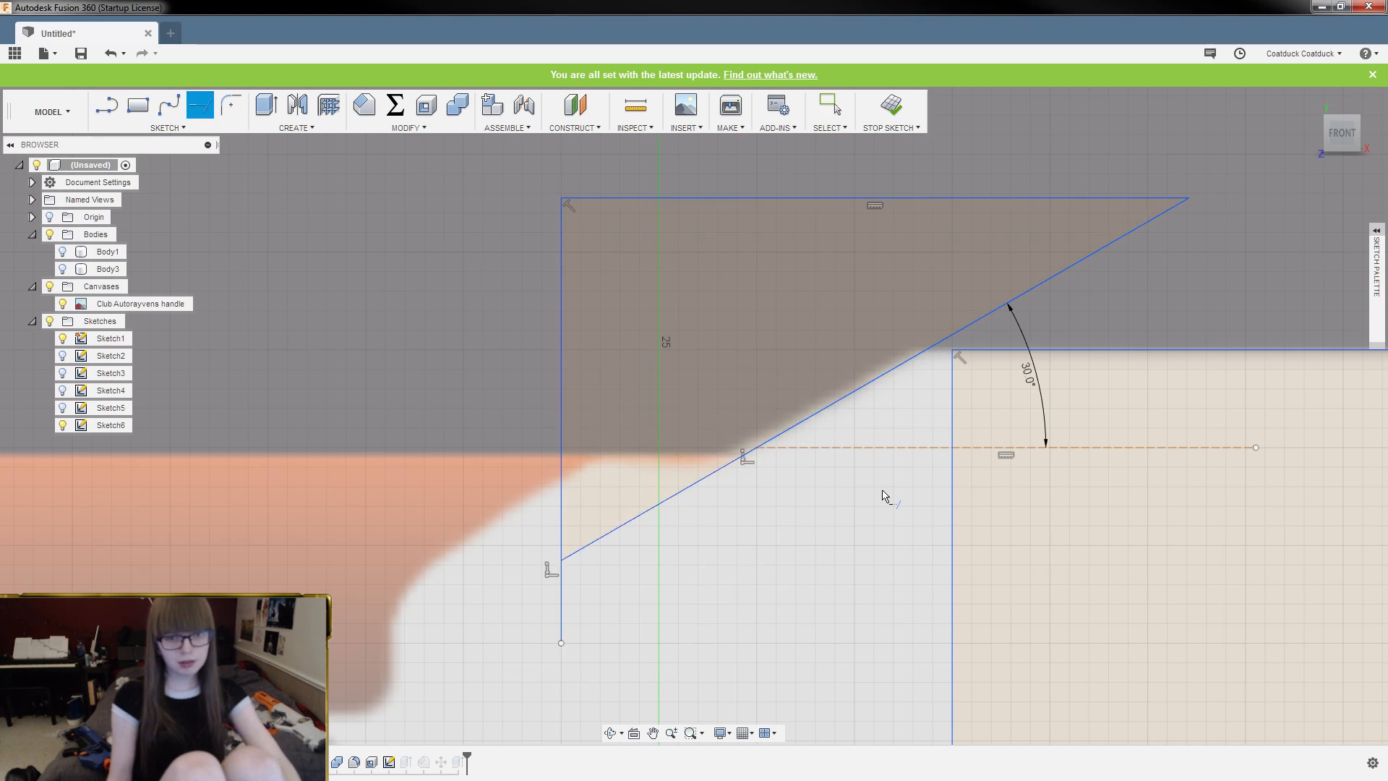
Delete the horizontal construction line of the 30-degree angle and finish the sketch
{"action": "key", "text": "Escape"}
{"action": "left_click", "coordinate": [885, 448]}
{"action": "key", "text": "Delete"}
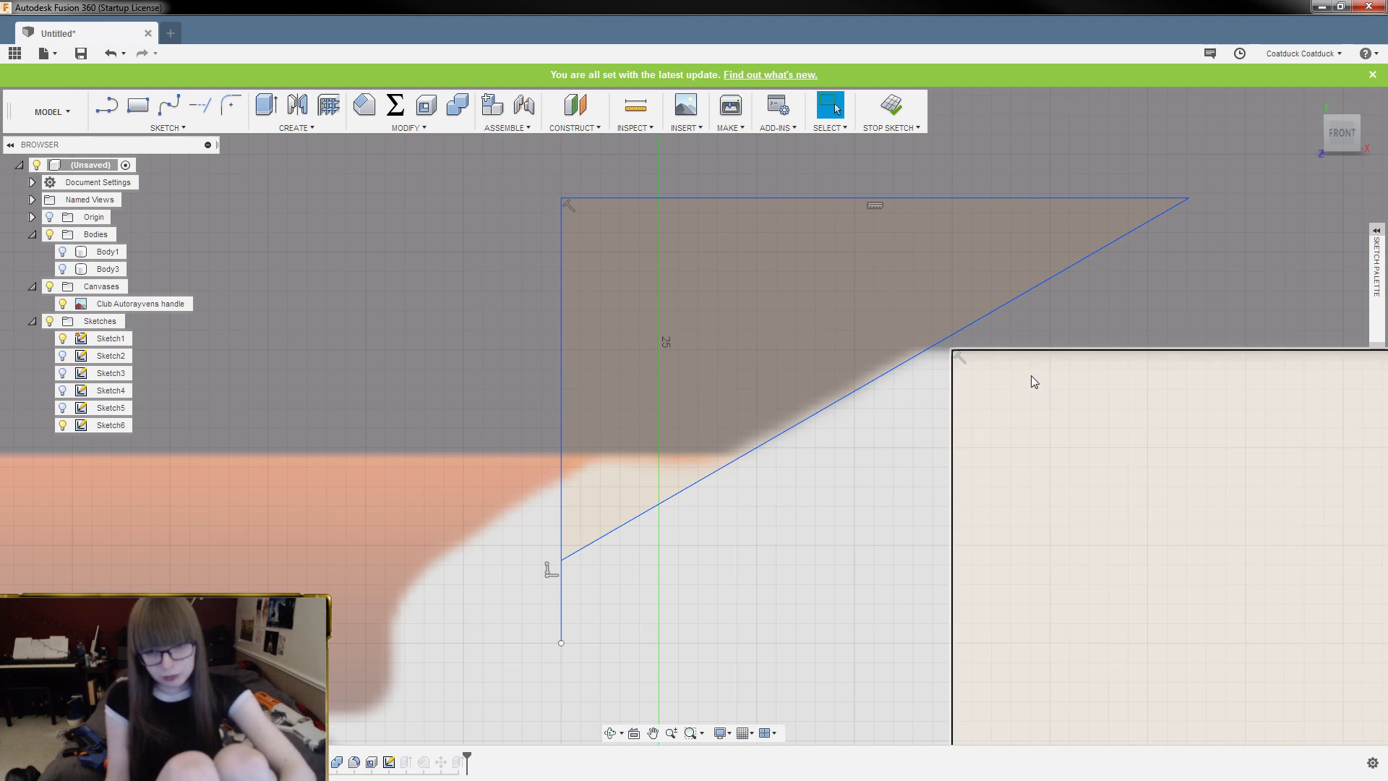
{"action": "scroll", "coordinate": [873, 327], "scroll_direction": "down", "scroll_amount": 4}
{"action": "left_click", "coordinate": [891, 104]}
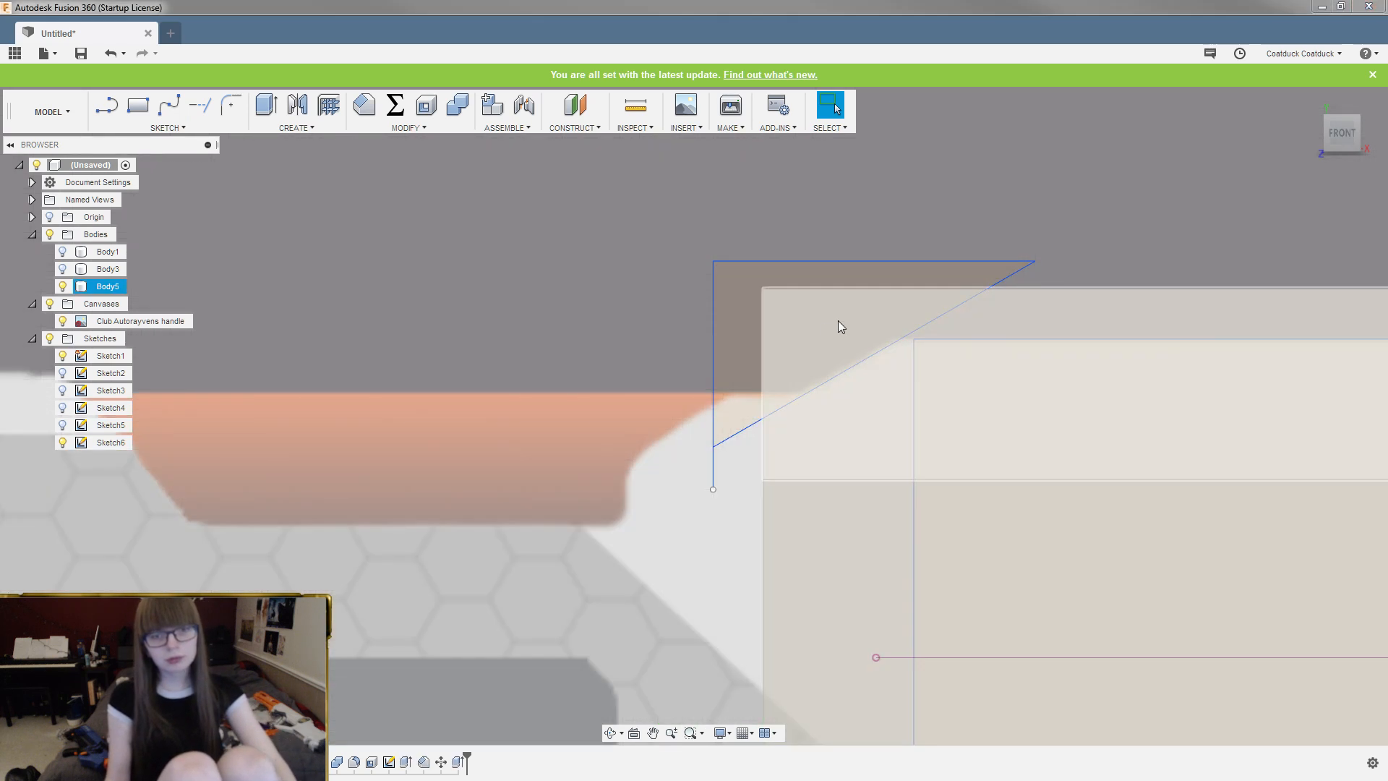
Extrude the triangular profile through the stock block to cut off its upper front corner
{"action": "left_click", "coordinate": [745, 293]}
{"action": "middle_click_drag", "start_coordinate": [769, 251], "coordinate": [858, 311], "text": "shift"}
{"action": "key", "text": "e"}
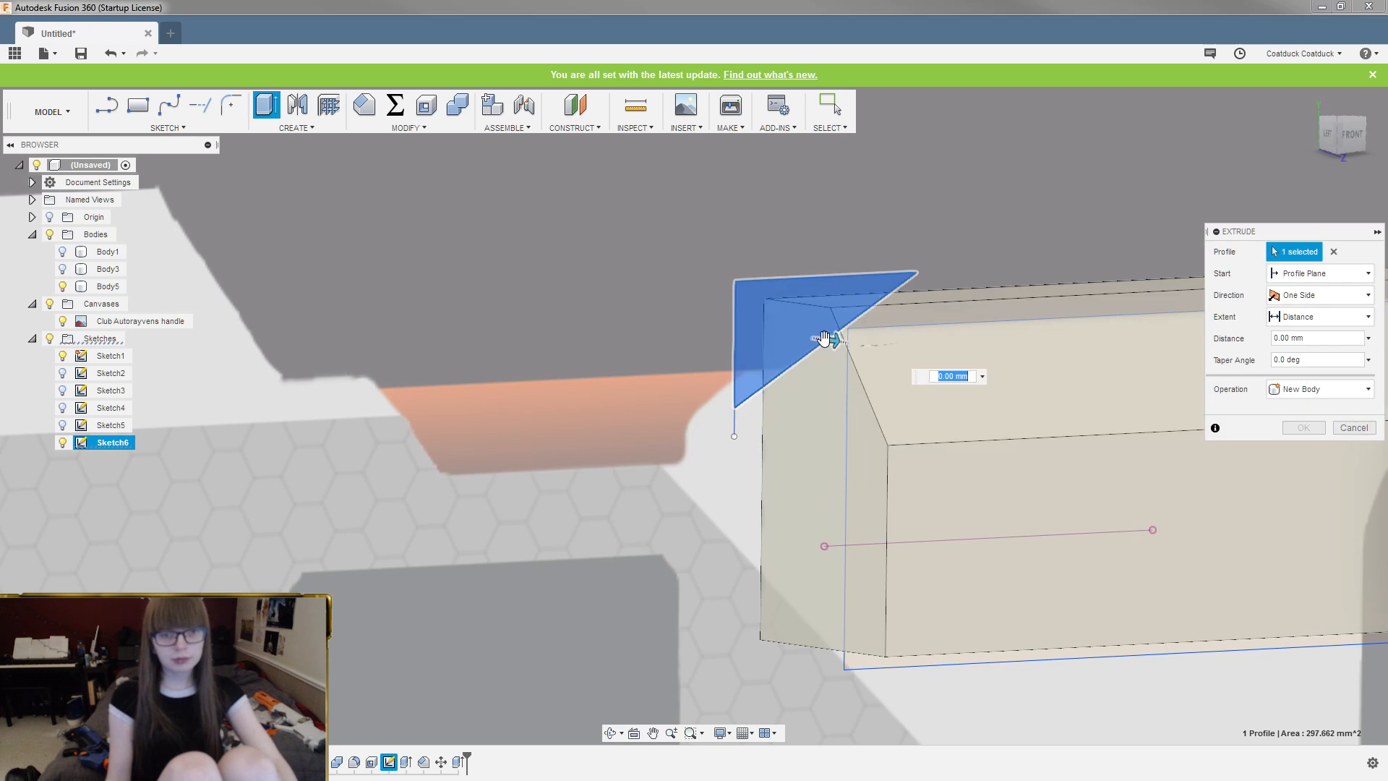
{"action": "left_click_drag", "start_coordinate": [830, 335], "coordinate": [1008, 383]}
{"action": "key", "text": "Return"}
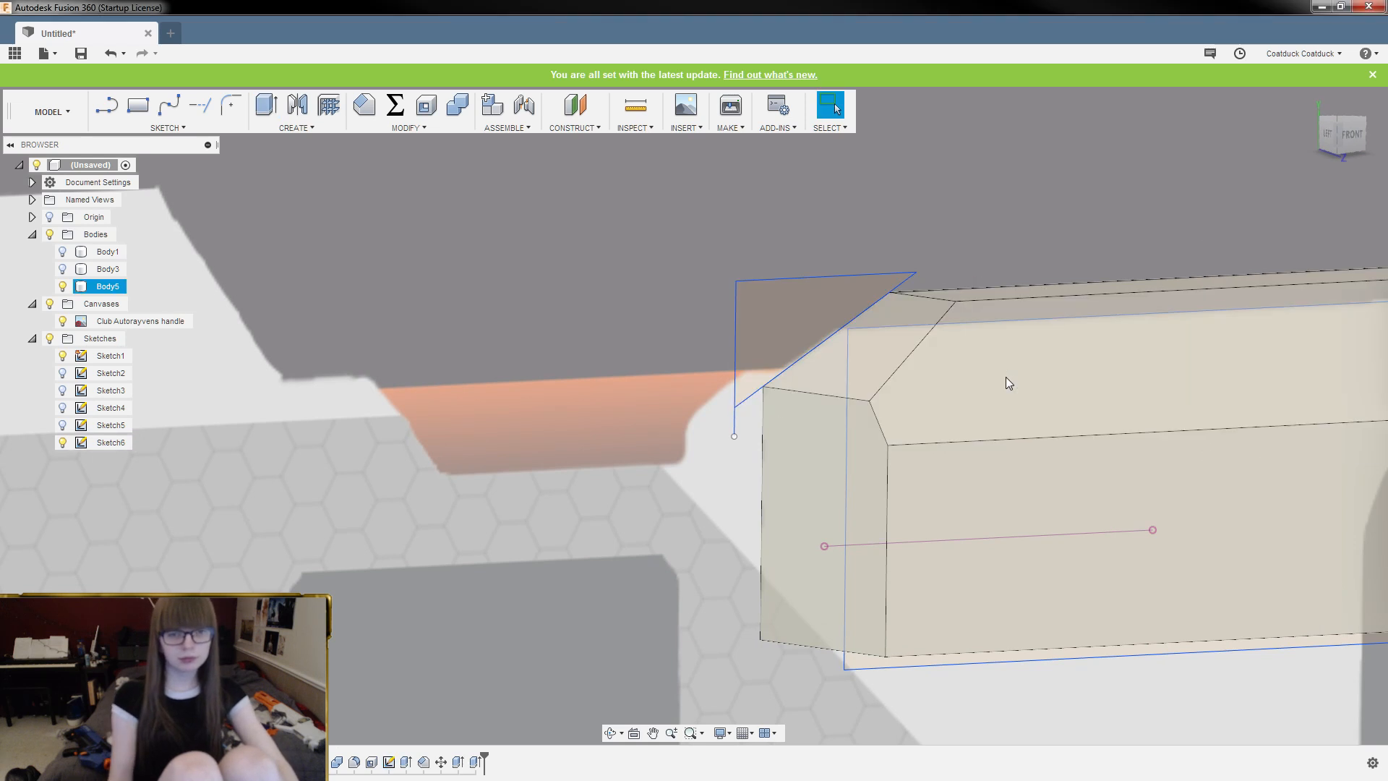
Hide Sketch6 and check the trimmed stock block against the whole reference canvas
{"action": "middle_click_drag", "start_coordinate": [1005, 376], "coordinate": [915, 146], "text": "shift"}
{"action": "left_click", "coordinate": [835, 107]}
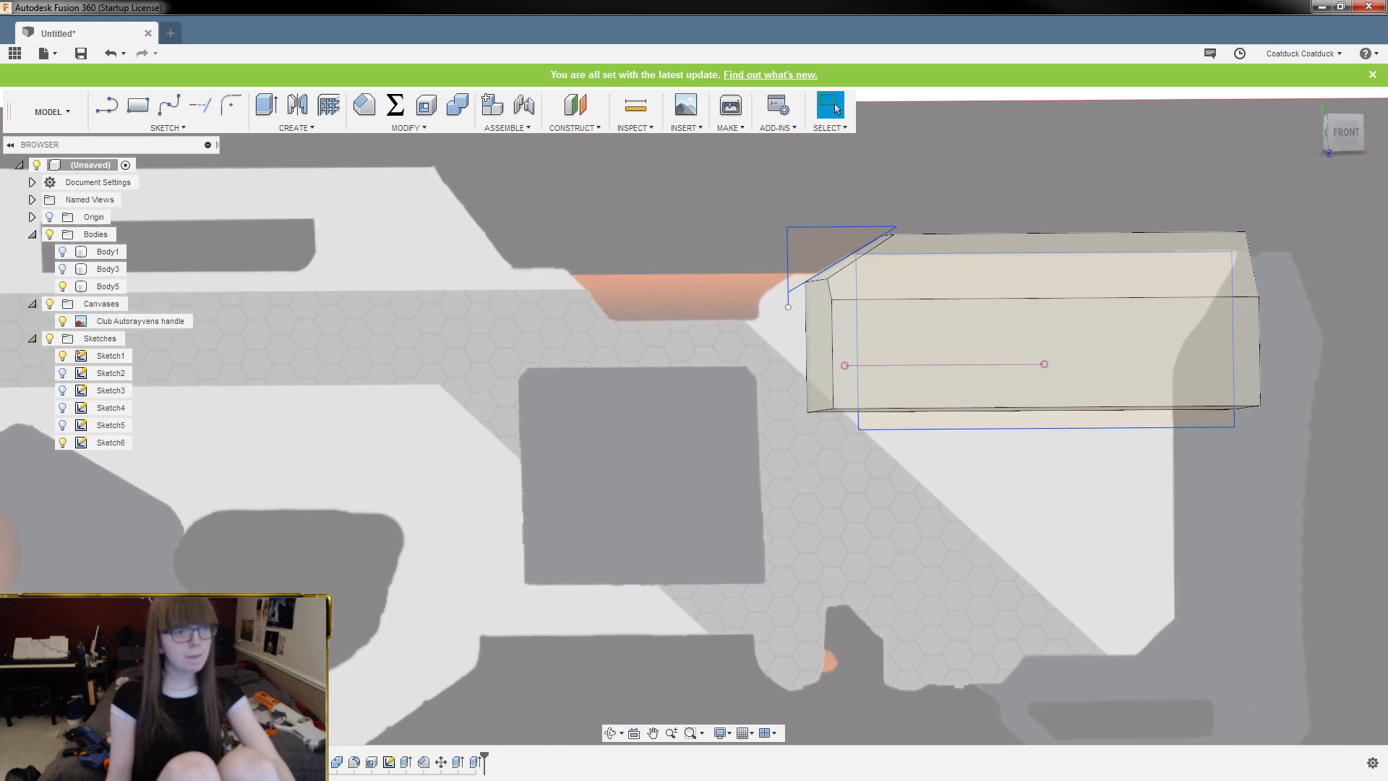
{"action": "left_click", "coordinate": [62, 442]}
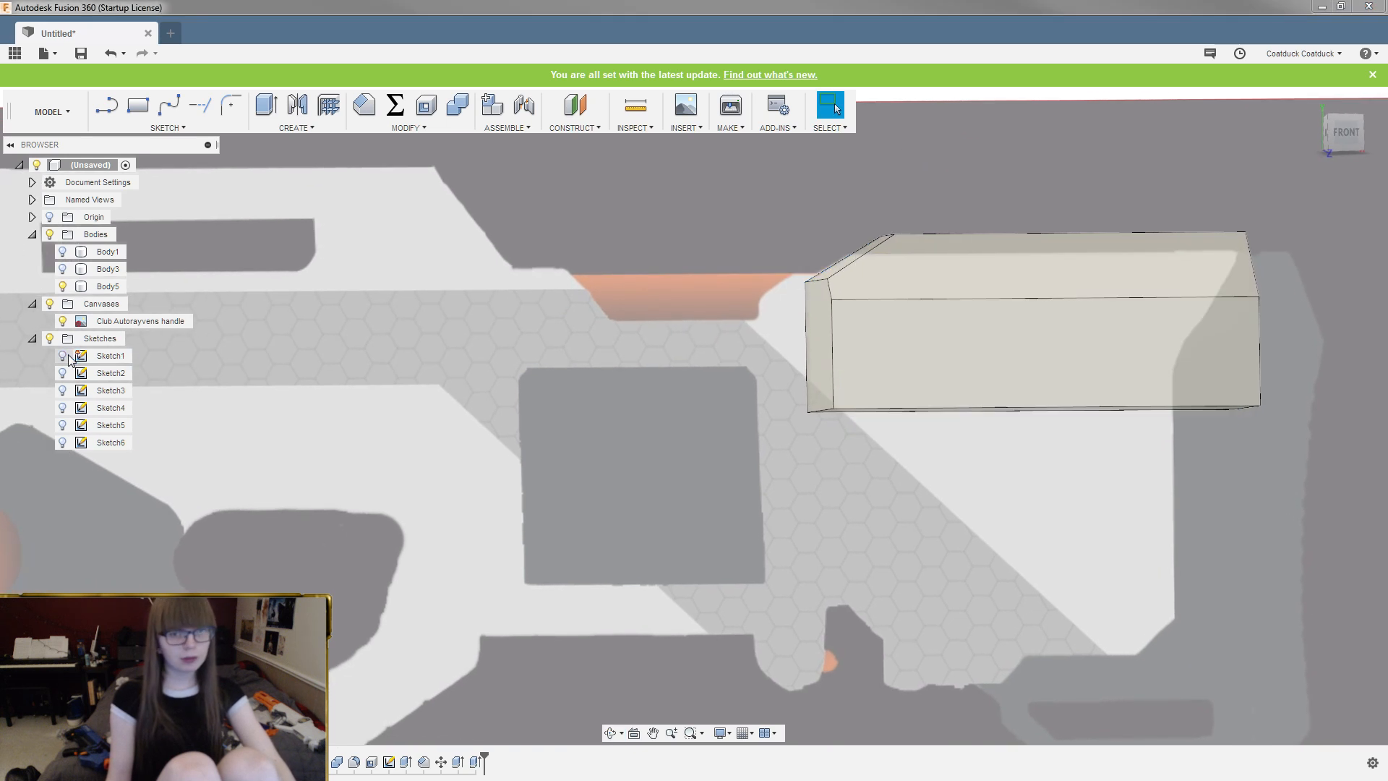
{"action": "scroll", "coordinate": [454, 340], "scroll_direction": "down", "scroll_amount": 6}
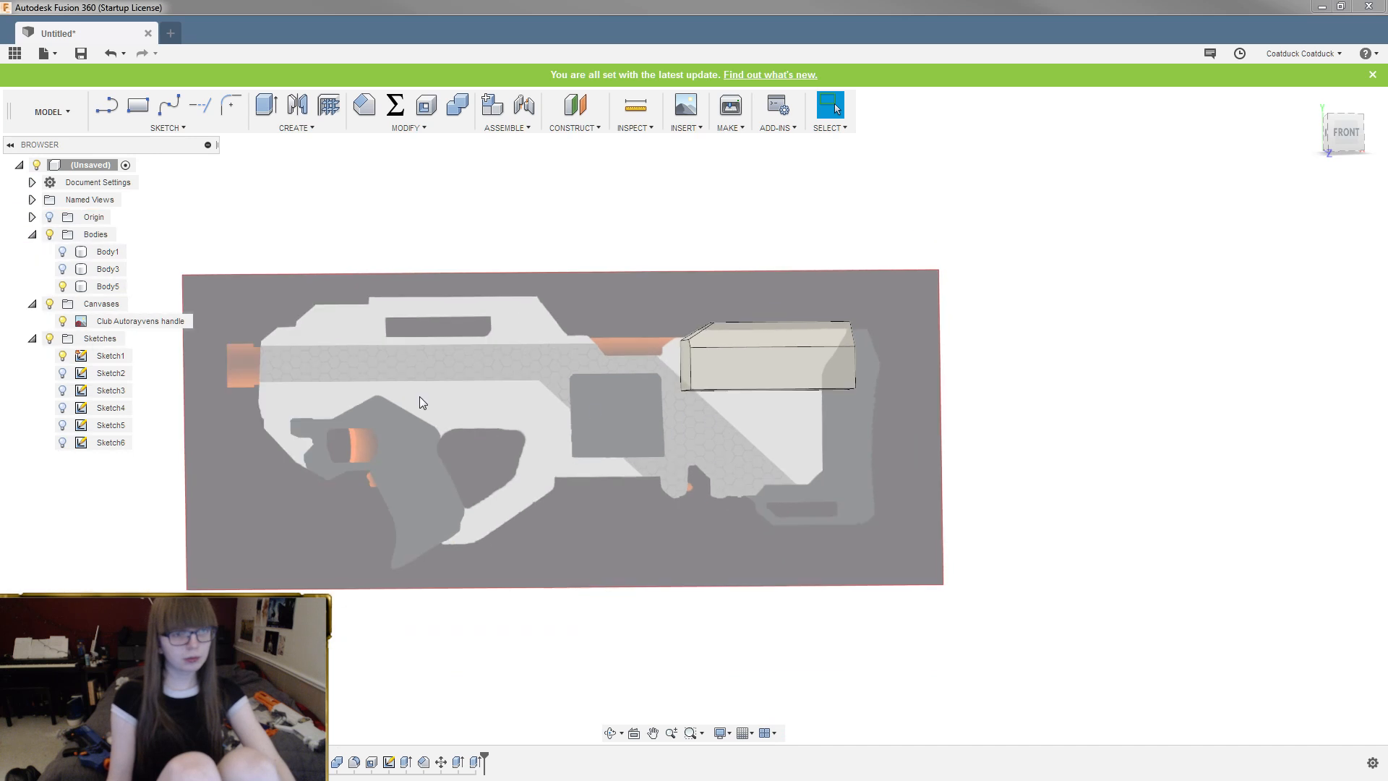
{"action": "left_click", "coordinate": [62, 355]}
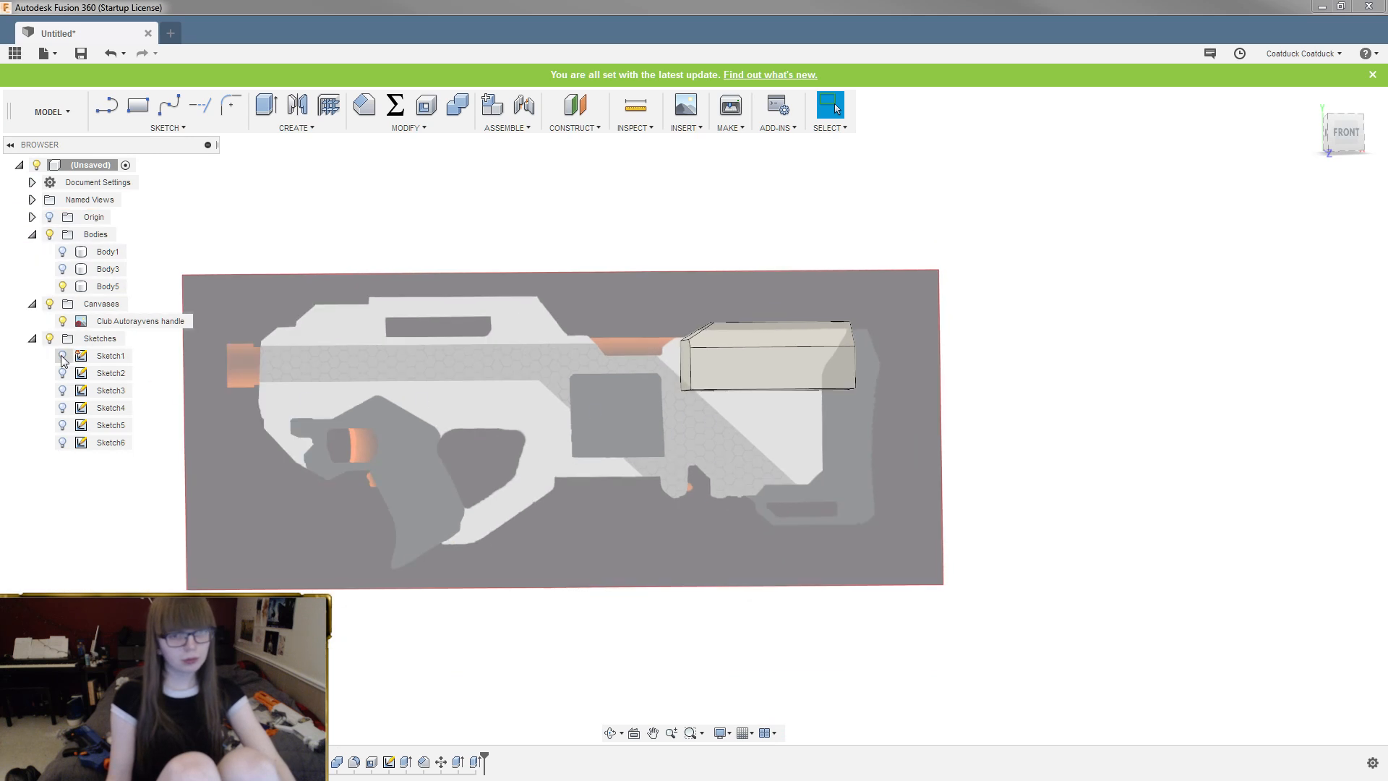
Show Body1 and Body3 again and check how the sloped cut meets them
{"action": "left_click", "coordinate": [62, 269]}
{"action": "scroll", "coordinate": [640, 295], "scroll_direction": "up", "scroll_amount": 3}
{"action": "middle_click_drag", "start_coordinate": [646, 289], "coordinate": [631, 298], "text": "shift"}
{"action": "scroll", "coordinate": [739, 336], "scroll_direction": "up", "scroll_amount": 4}
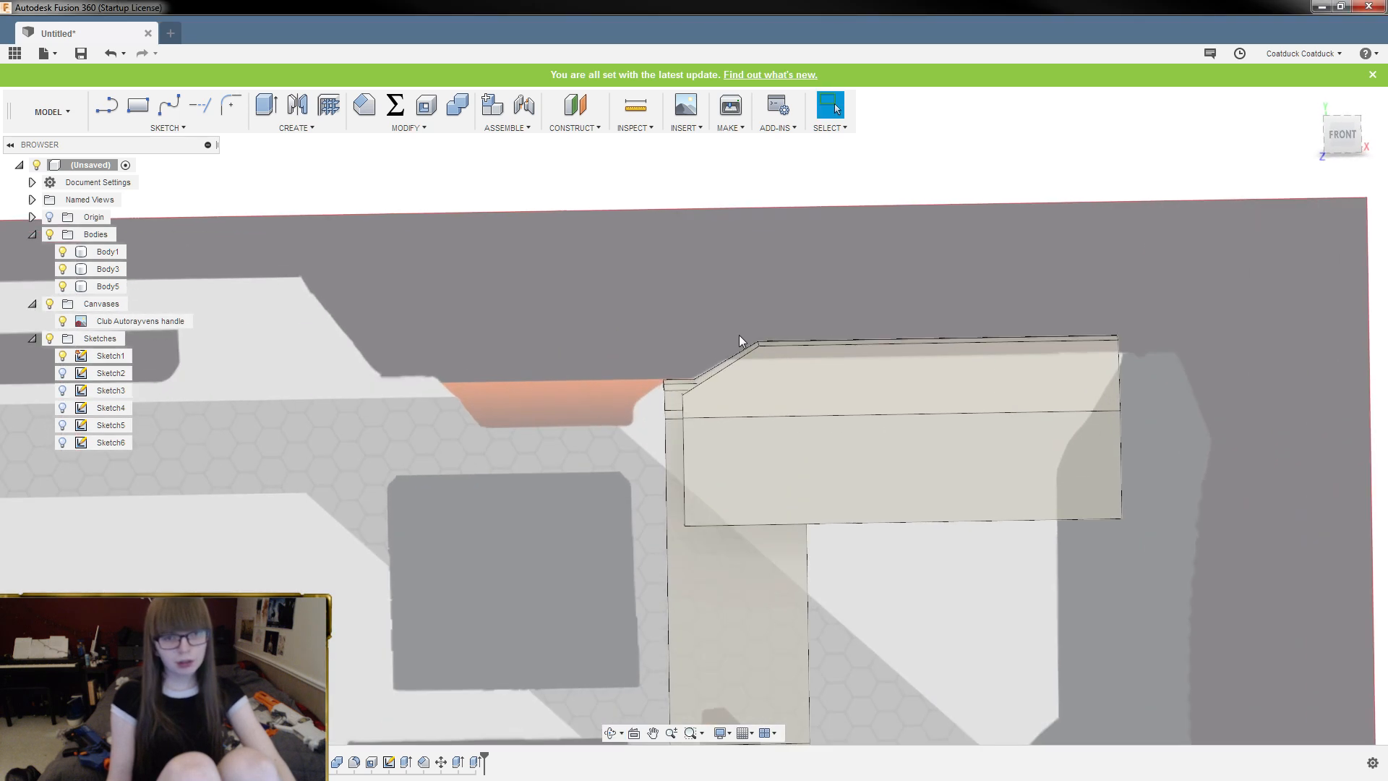
{"action": "middle_click_drag", "start_coordinate": [580, 340], "coordinate": [592, 341], "text": "shift"}
{"action": "key", "text": "Escape"}
Fillet the edge between the sloped front cut and the stock block's side chamfer with an 11 mm radius
{"action": "scroll", "coordinate": [753, 367], "scroll_direction": "up", "scroll_amount": 3}
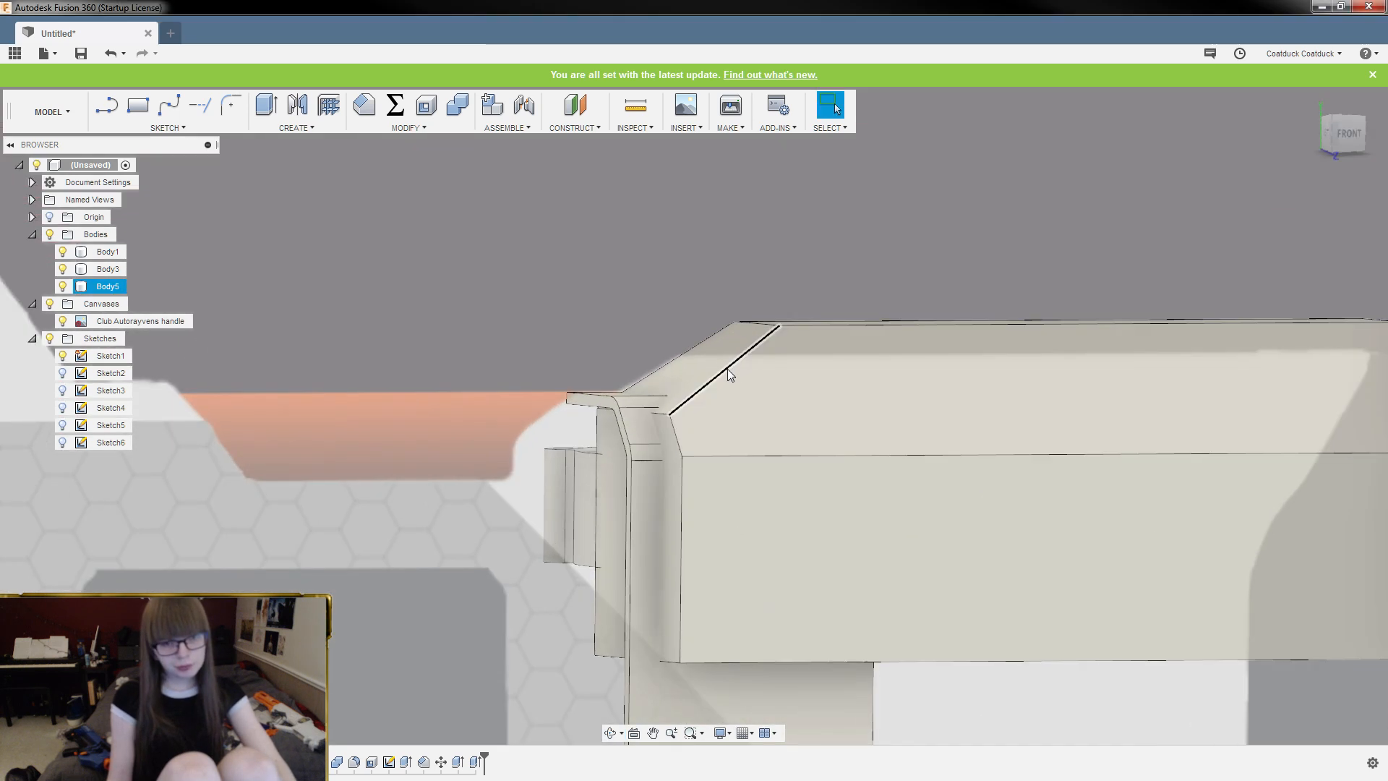
{"action": "left_click", "coordinate": [728, 370]}
{"action": "scroll", "coordinate": [729, 374], "scroll_direction": "down", "scroll_amount": 2}
{"action": "middle_click_drag", "start_coordinate": [818, 505], "coordinate": [939, 473], "text": "shift"}
{"action": "key", "text": "f"}
{"action": "scroll", "coordinate": [832, 432], "scroll_direction": "up", "scroll_amount": 4}
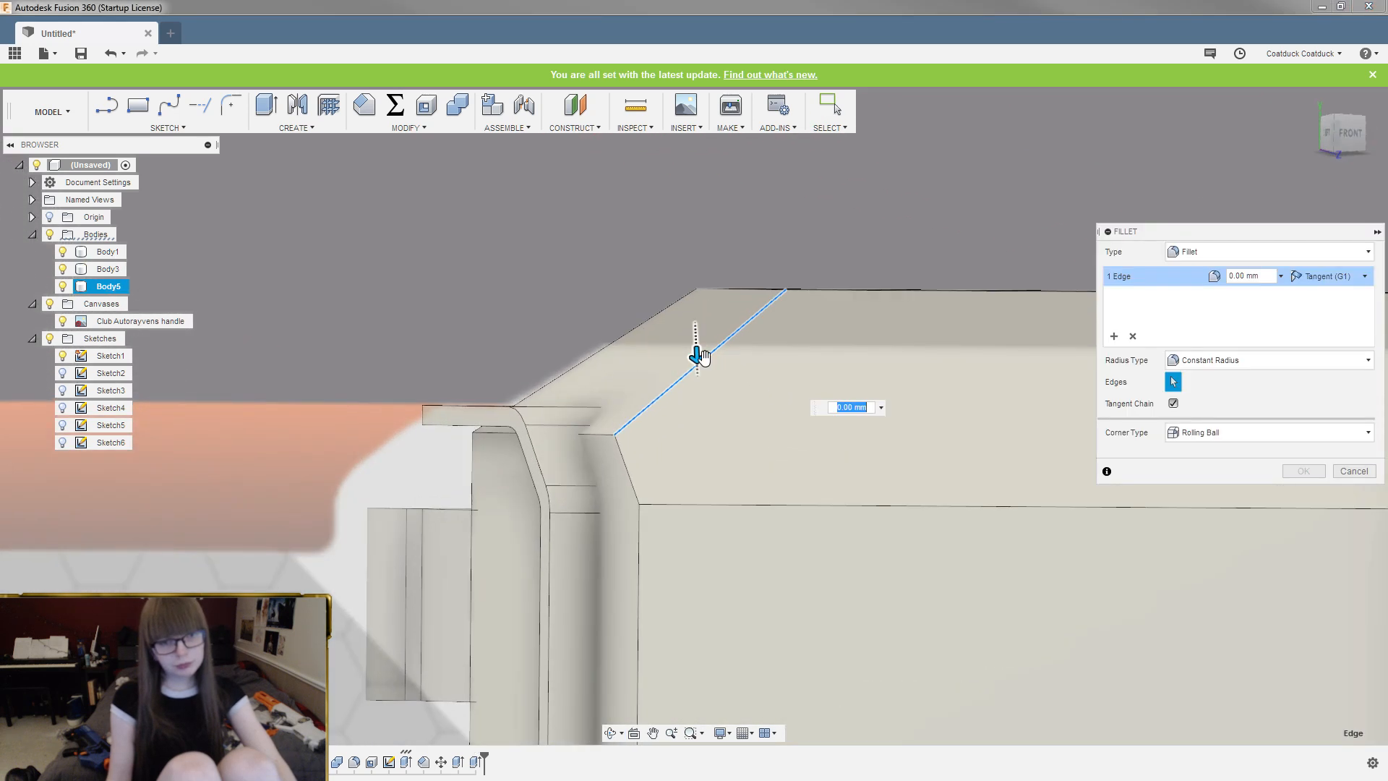
{"action": "left_click_drag", "start_coordinate": [699, 356], "coordinate": [706, 374]}
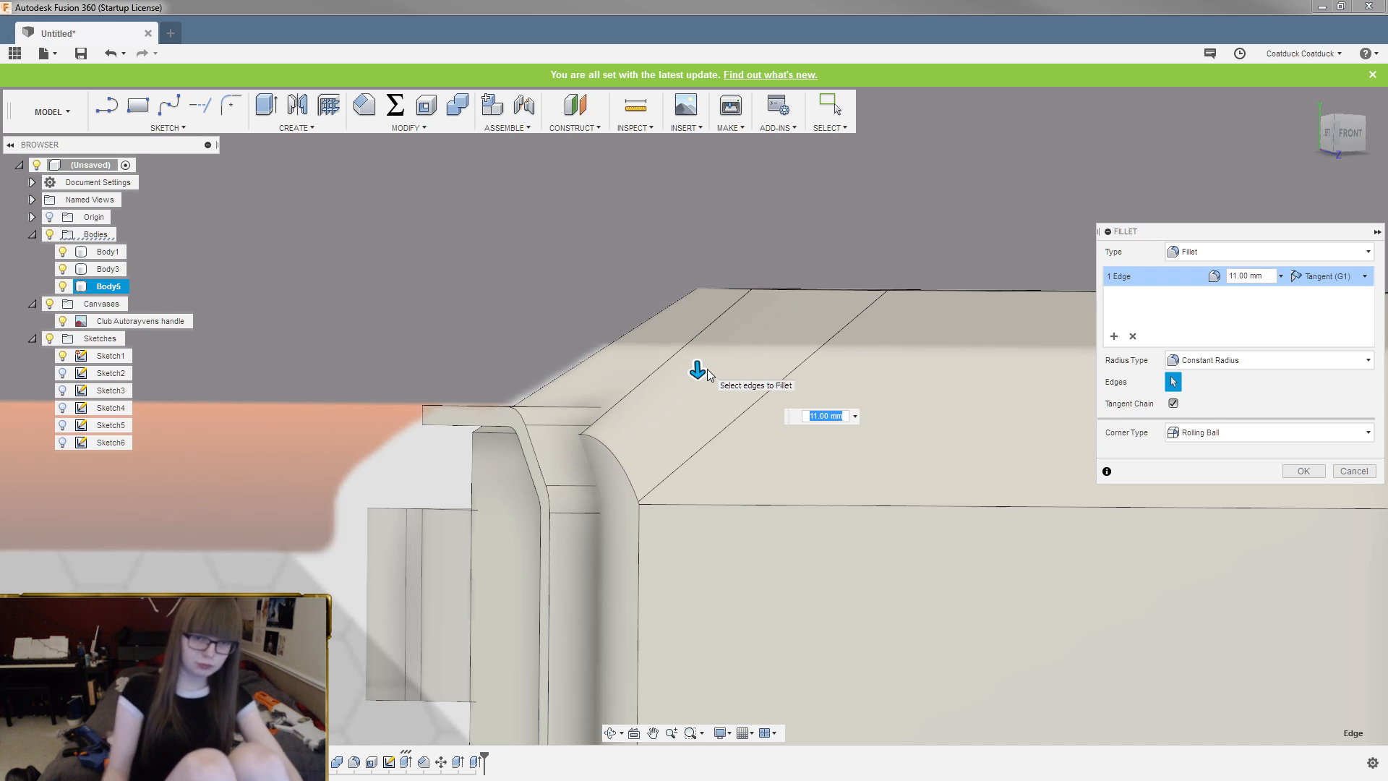
{"action": "key", "text": "Return"}
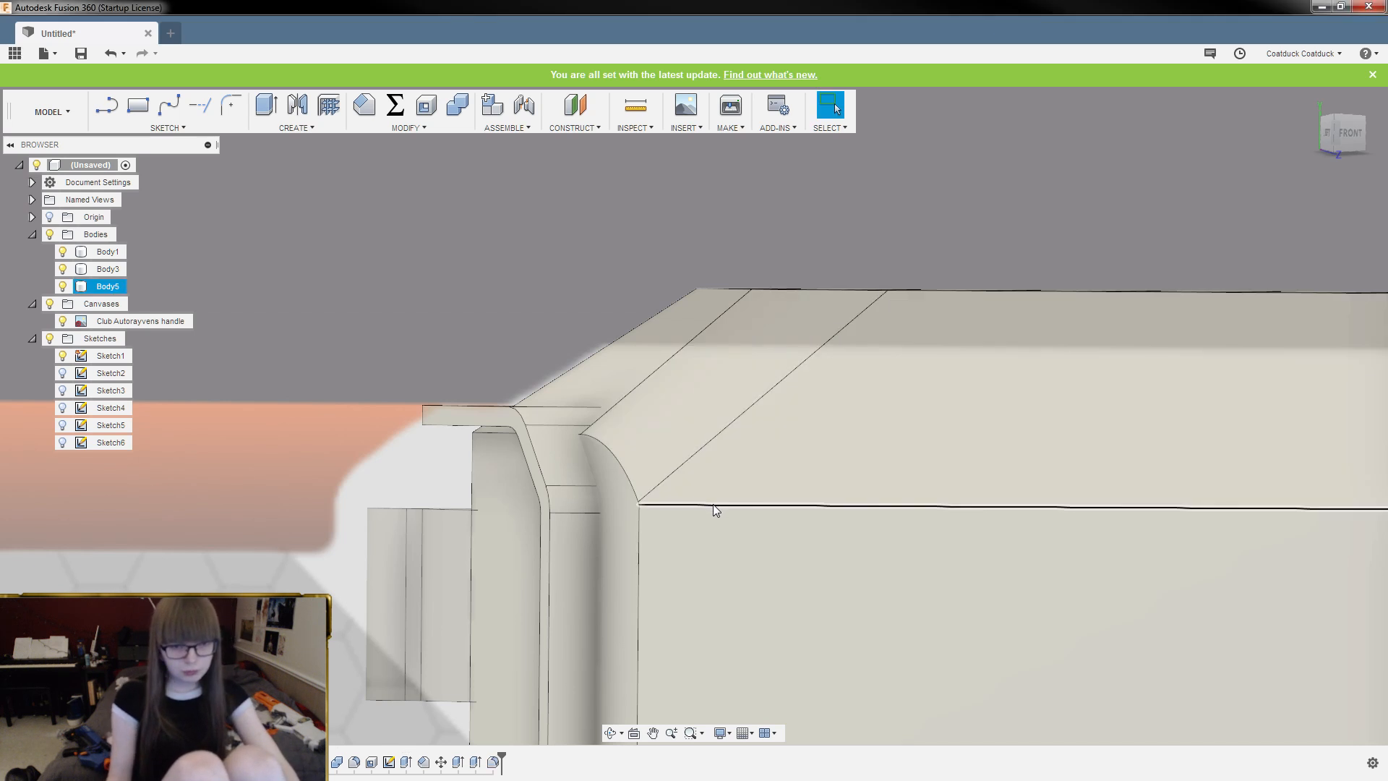
Fillet the long edge between the stock block's side face and its chamfer with a 25 mm radius
{"action": "left_click", "coordinate": [713, 505]}
{"action": "key", "text": "f"}
{"action": "middle_click_drag", "start_coordinate": [709, 480], "coordinate": [667, 400], "text": "shift"}
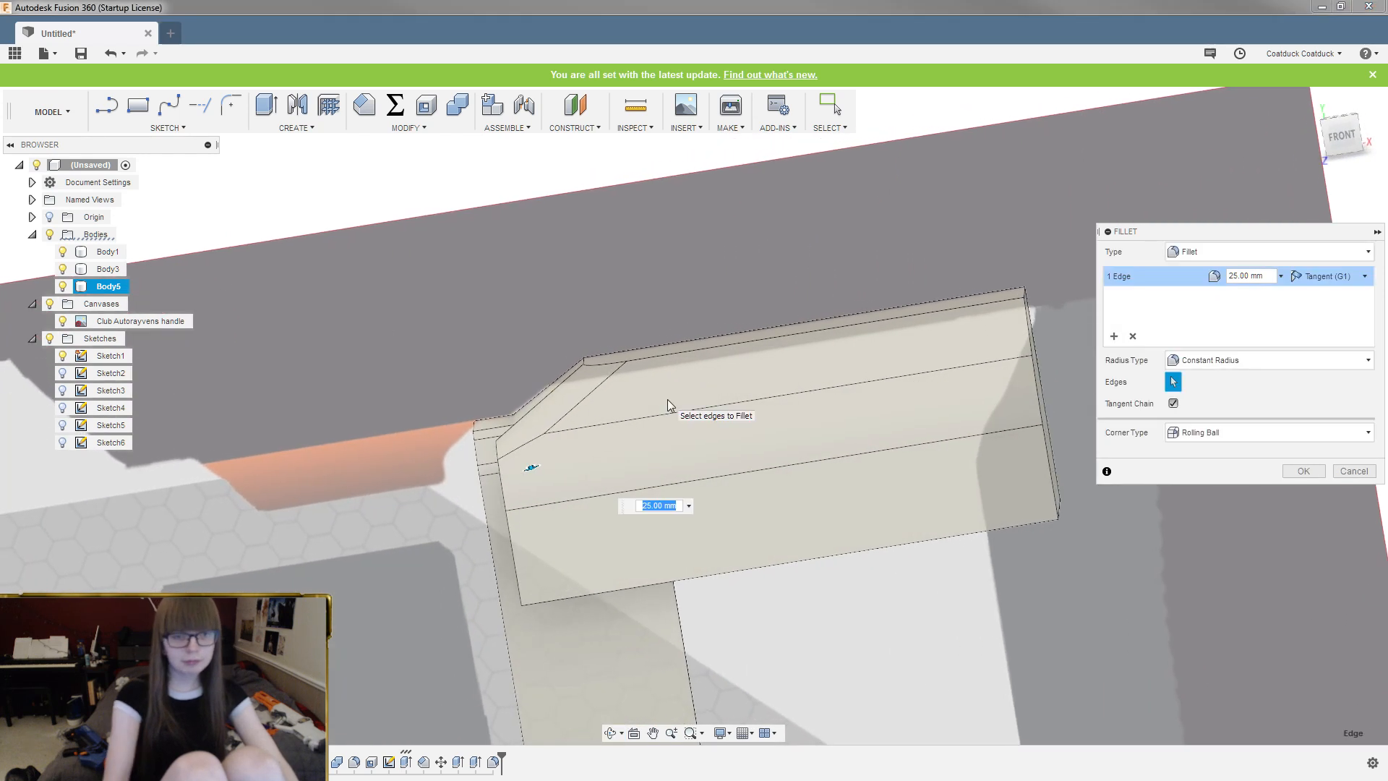
{"action": "key", "text": "Return"}
Fillet the edge chain between the stock block's top face and its chamfer with a 9.5 mm radius
{"action": "scroll", "coordinate": [722, 375], "scroll_direction": "up", "scroll_amount": 4}
{"action": "left_click", "coordinate": [693, 337]}
{"action": "key", "text": "f"}
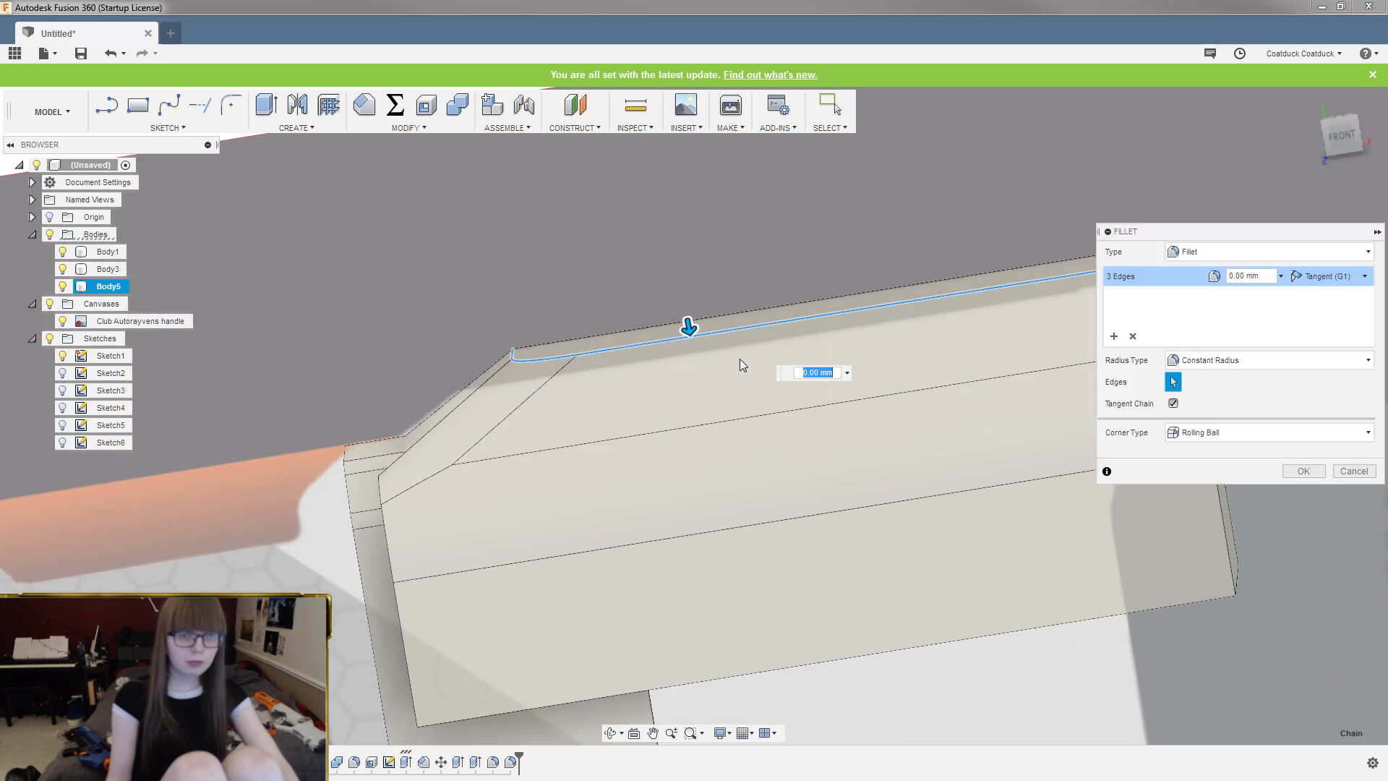
{"action": "left_click_drag", "start_coordinate": [689, 325], "coordinate": [691, 336]}
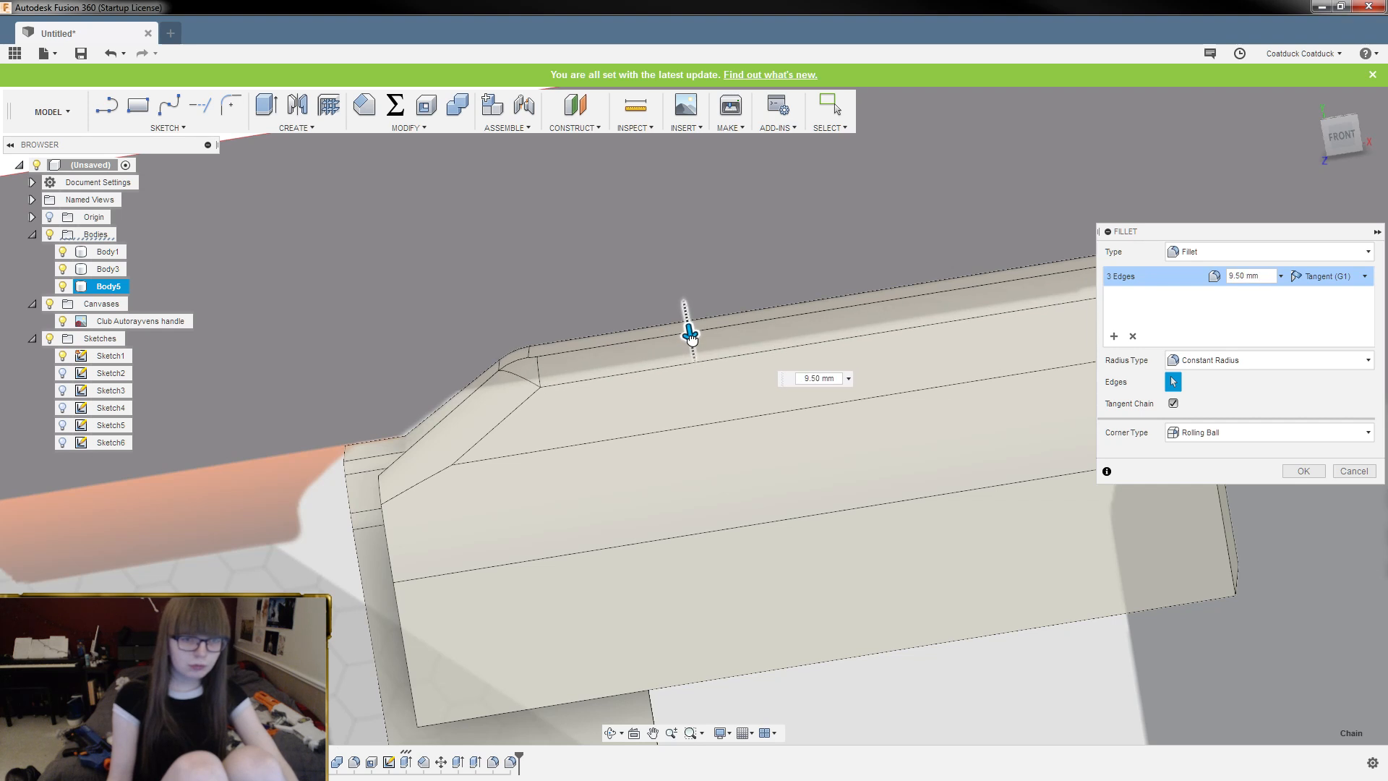
{"action": "middle_click_drag", "start_coordinate": [574, 259], "coordinate": [681, 255], "text": "shift"}
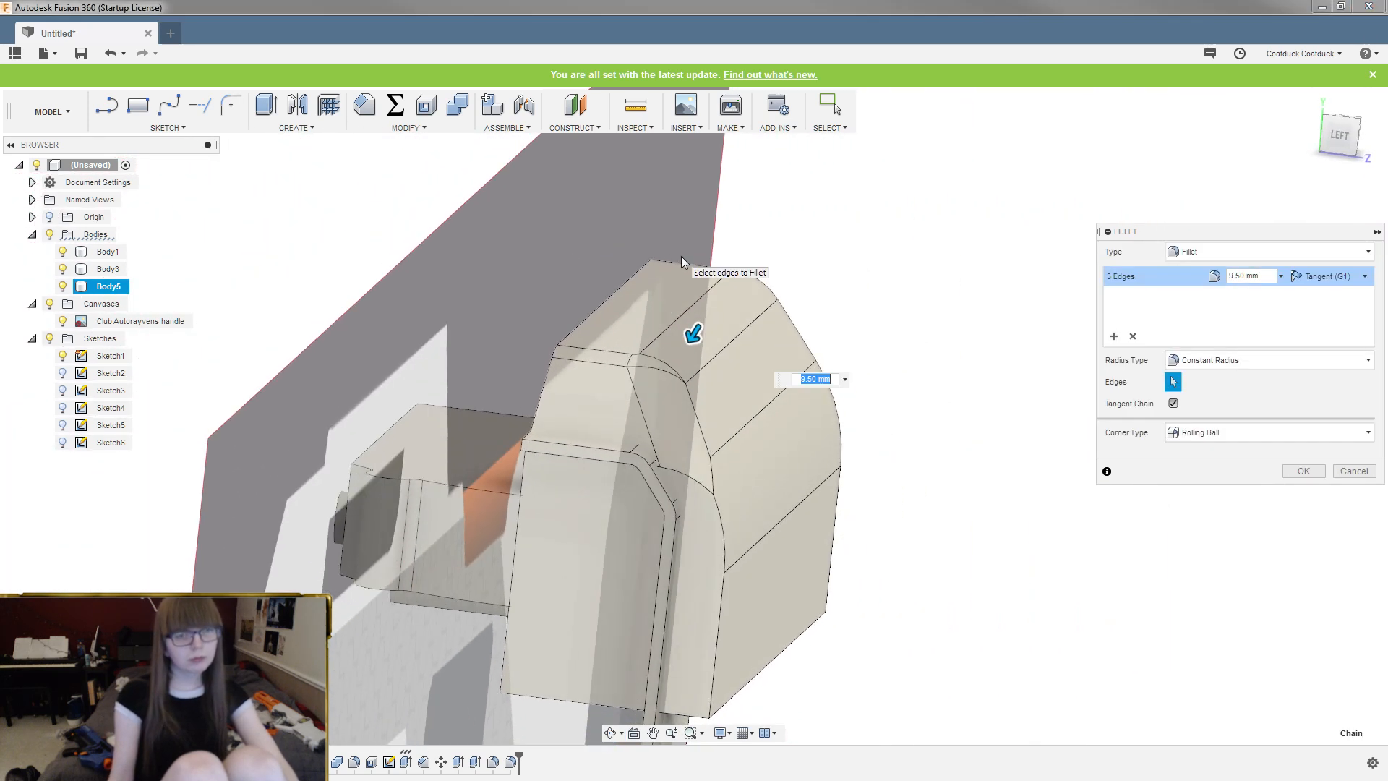
{"action": "key", "text": "Return"}
Extrude the thin curved end face of Body3 by 90 mm toward the rear of the stock
{"action": "scroll", "coordinate": [845, 293], "scroll_direction": "down", "scroll_amount": 3}
{"action": "middle_click_drag", "start_coordinate": [844, 292], "coordinate": [779, 262], "text": "shift"}
{"action": "left_click", "coordinate": [780, 262]}
{"action": "scroll", "coordinate": [552, 458], "scroll_direction": "up", "scroll_amount": 8}
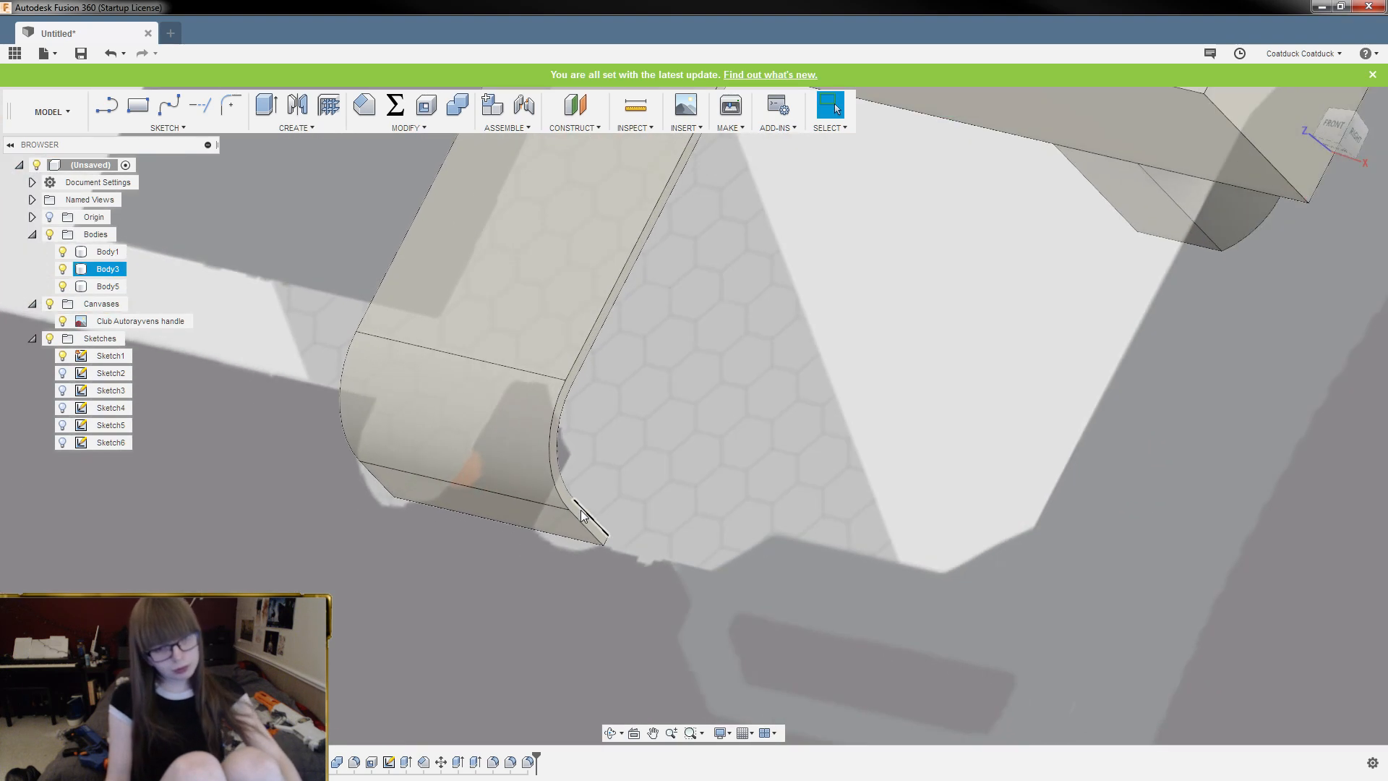
{"action": "left_click", "coordinate": [582, 512]}
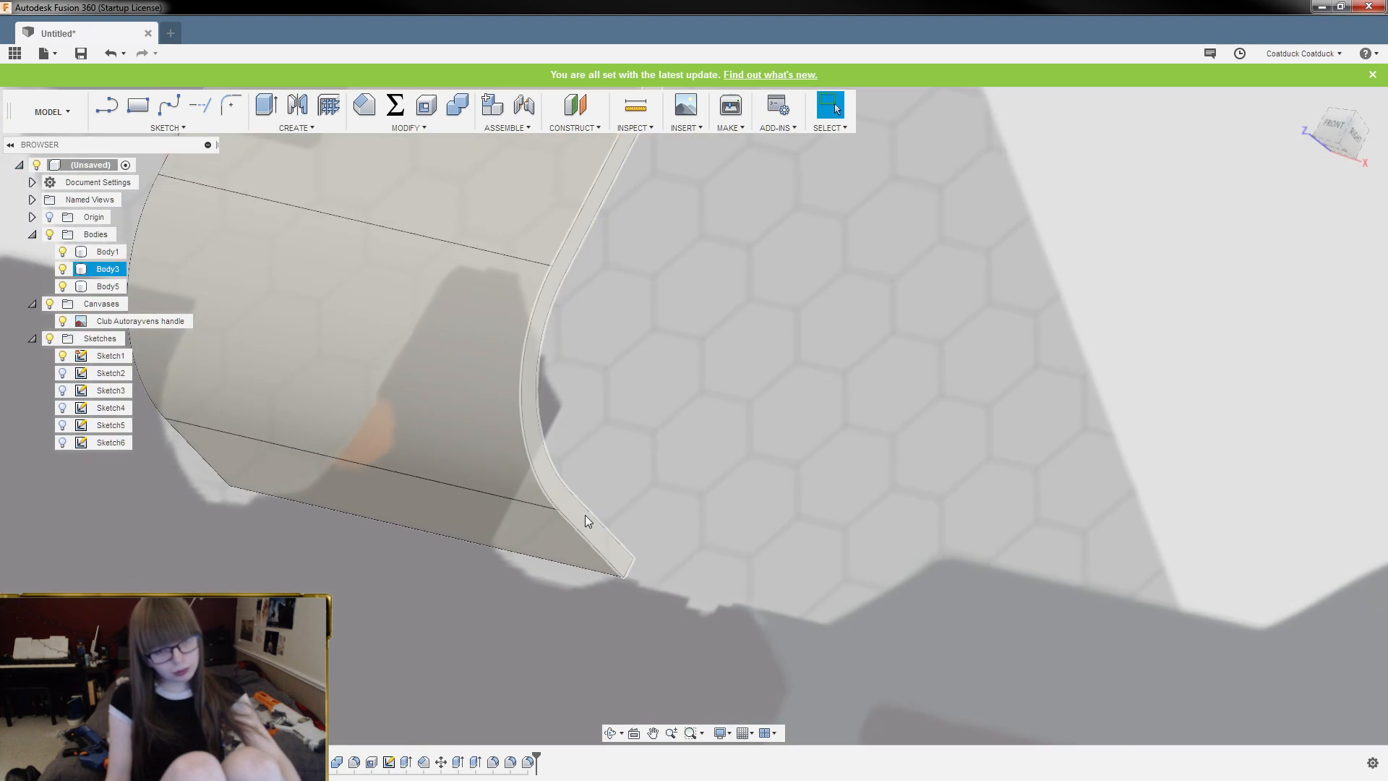
{"action": "scroll", "coordinate": [549, 449], "scroll_direction": "down", "scroll_amount": 10}
{"action": "key", "text": "e"}
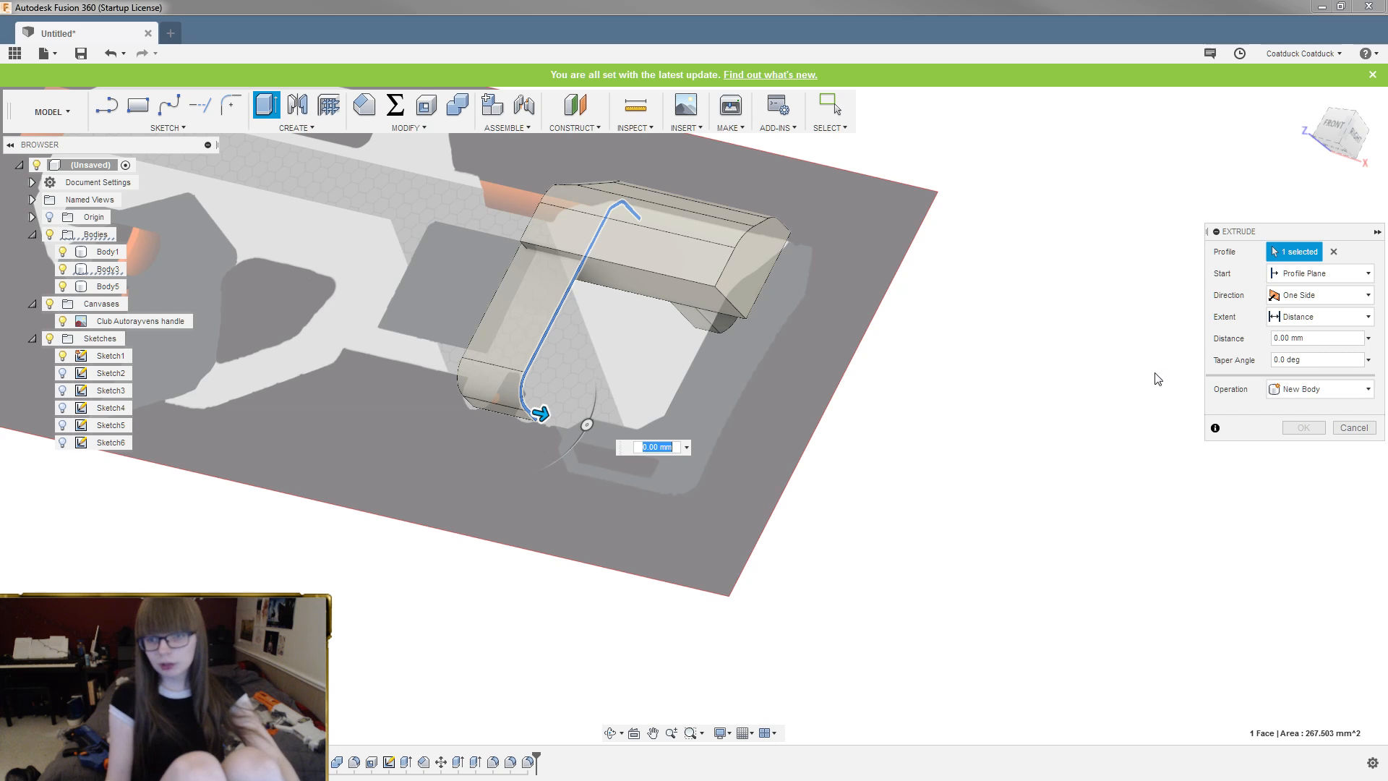
{"action": "left_click_drag", "start_coordinate": [540, 412], "coordinate": [683, 417]}
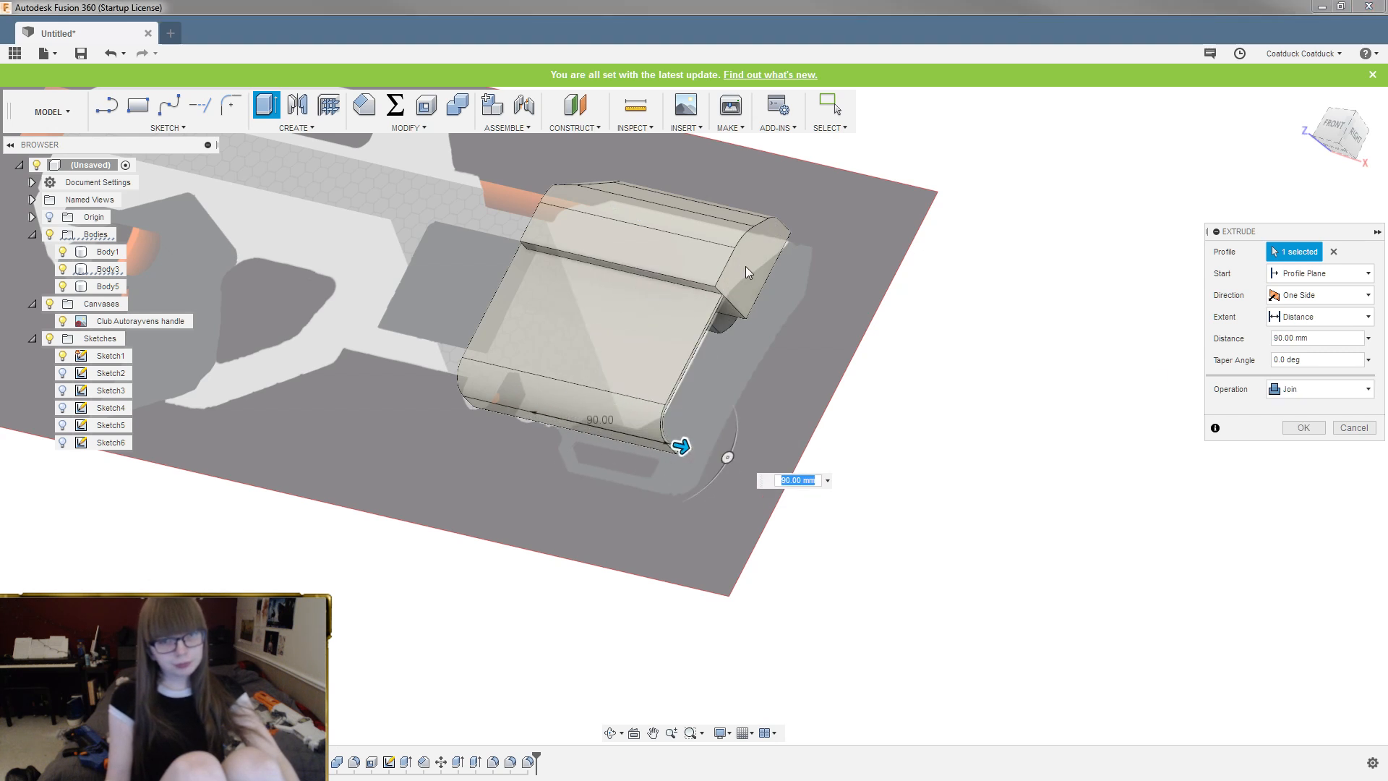
Set the extrusion's operation to New Body and create it as a separate panel
{"action": "scroll", "coordinate": [745, 269], "scroll_direction": "up", "scroll_amount": 6}
{"action": "middle_click_drag", "start_coordinate": [770, 337], "coordinate": [861, 318], "text": "shift"}
{"action": "scroll", "coordinate": [861, 315], "scroll_direction": "down", "scroll_amount": 3}
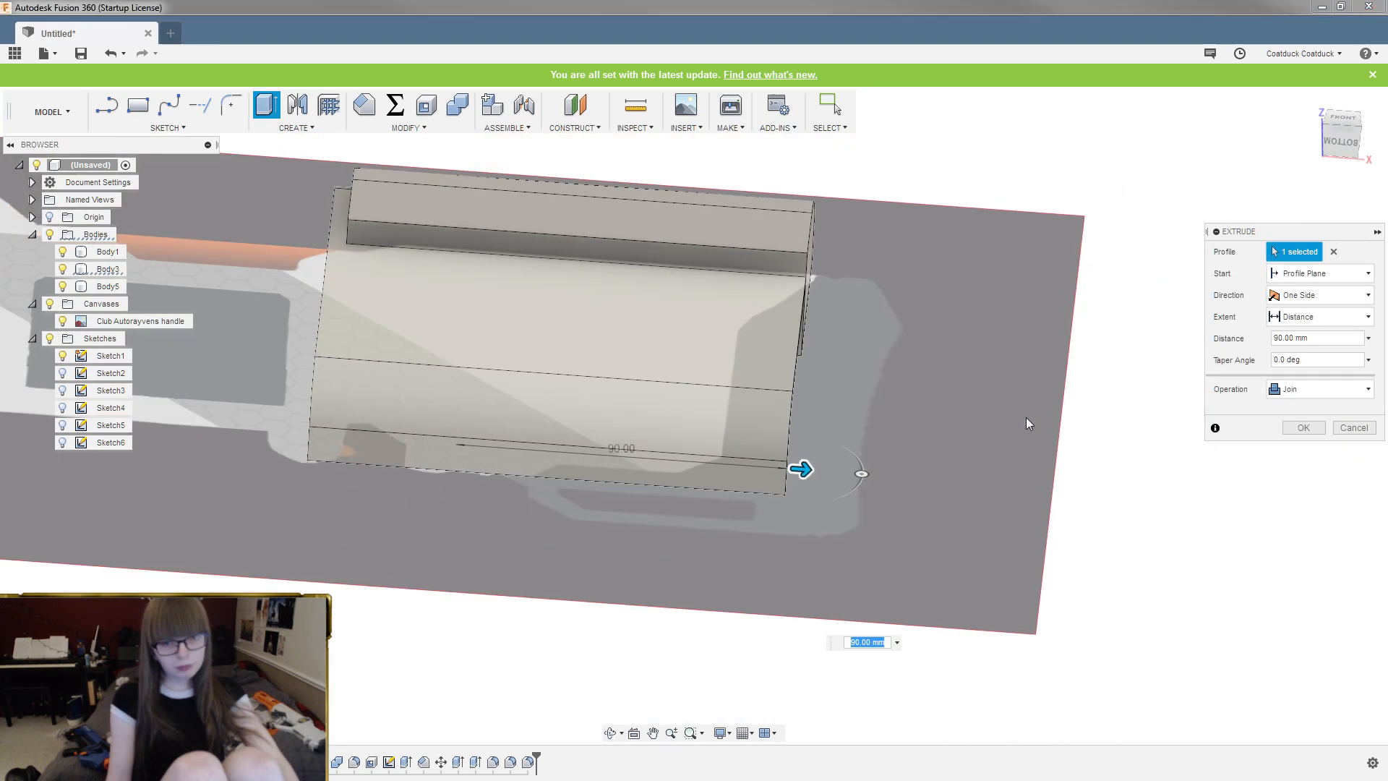
{"action": "left_click", "coordinate": [1273, 387]}
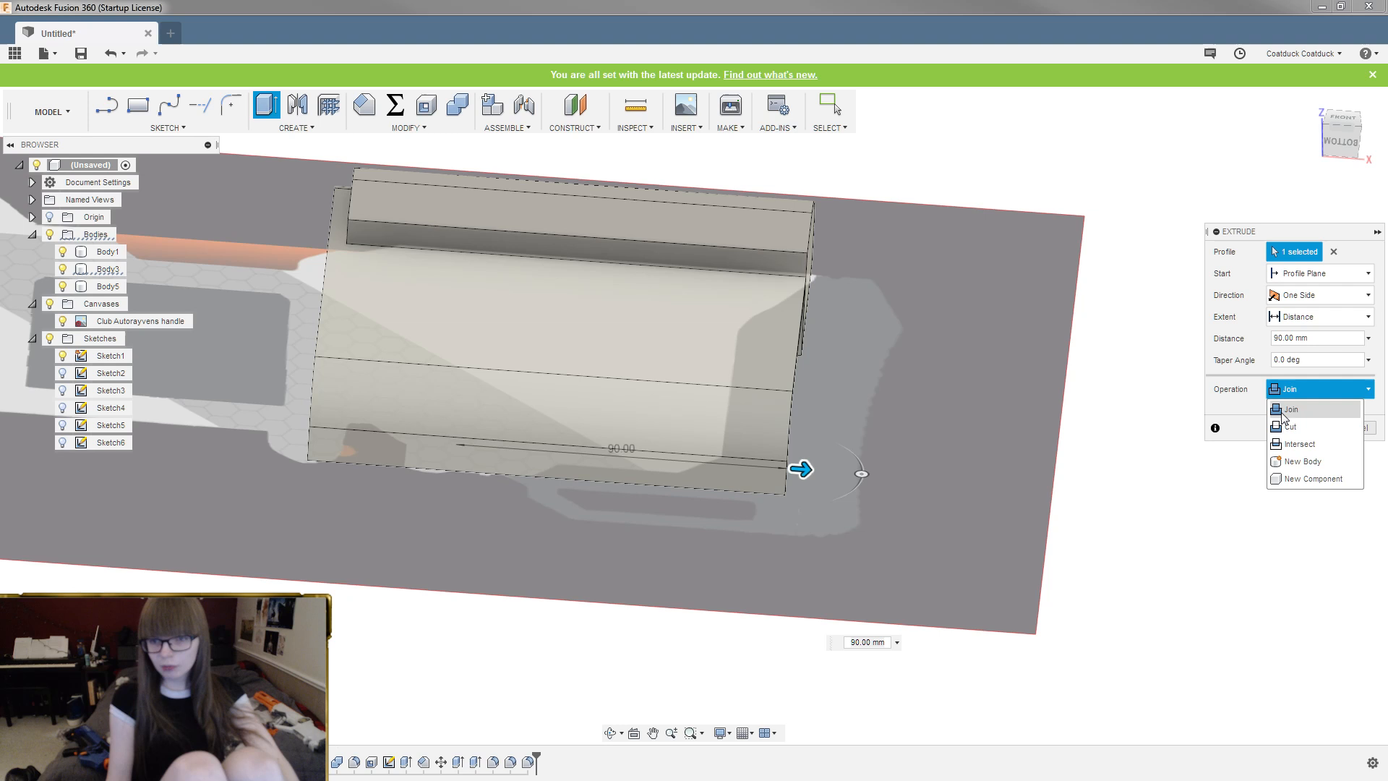
{"action": "left_click", "coordinate": [1294, 462]}
{"action": "key", "text": "Return"}
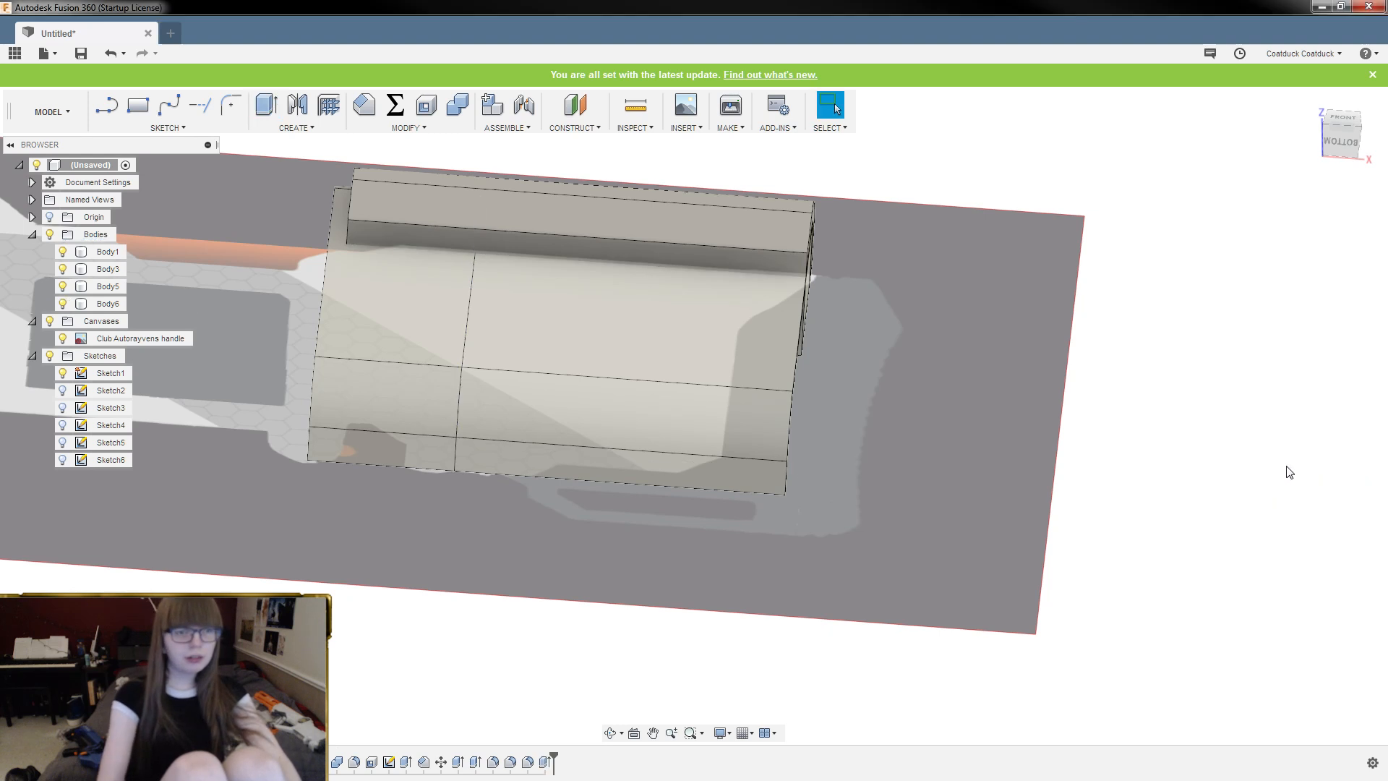
Examine the stock bodies from several angles and compare their outline with the reference canvas
{"action": "middle_click_drag", "start_coordinate": [1314, 363], "coordinate": [1207, 450], "text": "shift"}
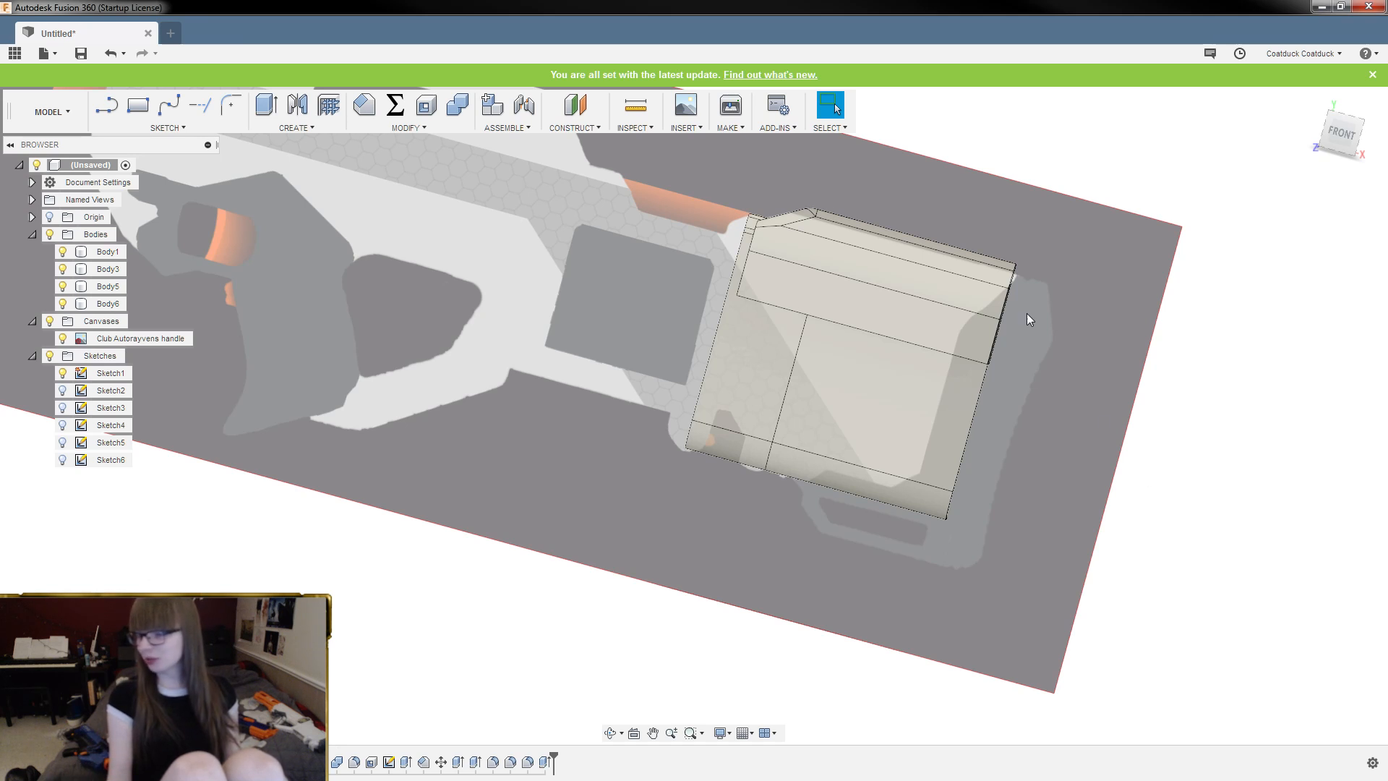
{"action": "scroll", "coordinate": [1027, 314], "scroll_direction": "down", "scroll_amount": 4}
{"action": "middle_click_drag", "start_coordinate": [1088, 354], "coordinate": [1137, 470], "text": "shift"}
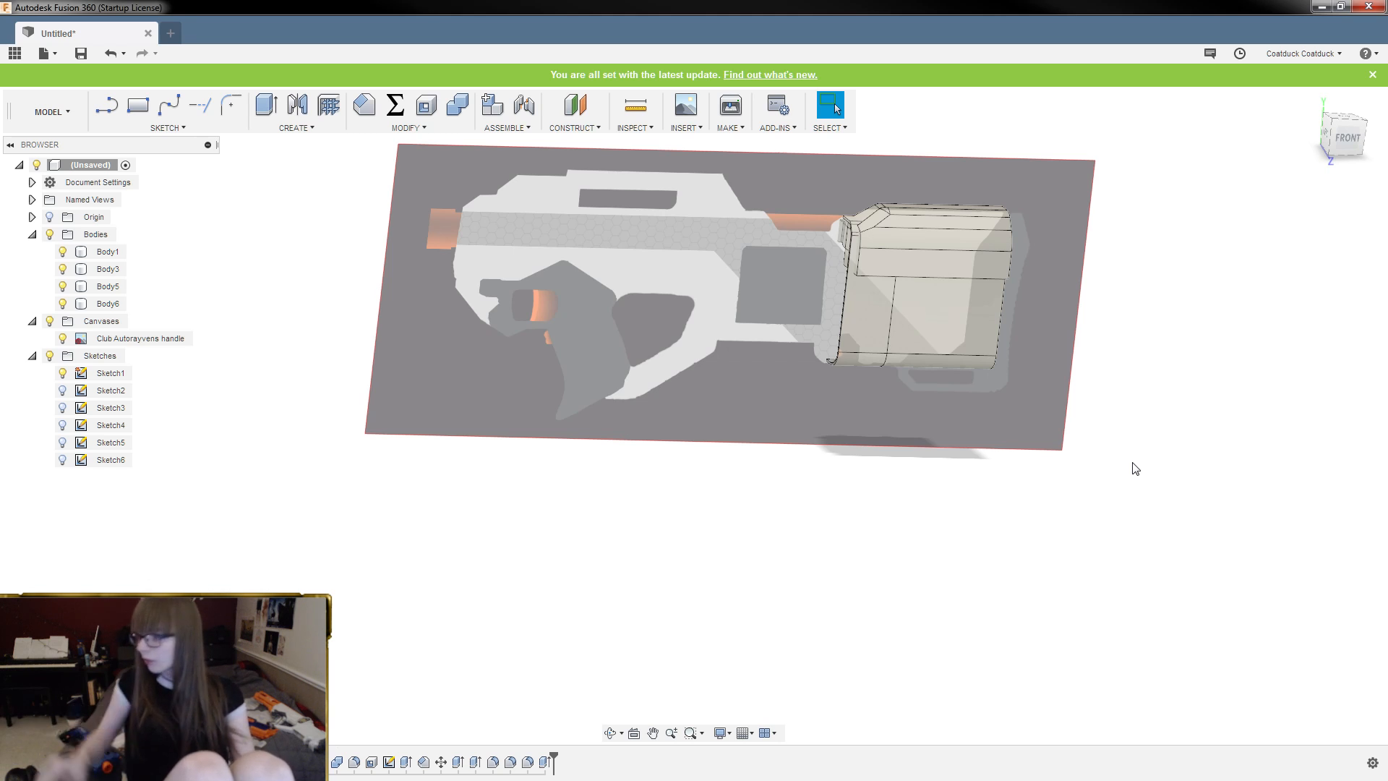
{"action": "middle_click_drag", "start_coordinate": [1141, 374], "coordinate": [1066, 250], "text": "shift"}
{"action": "scroll", "coordinate": [1039, 138], "scroll_direction": "up", "scroll_amount": 3}
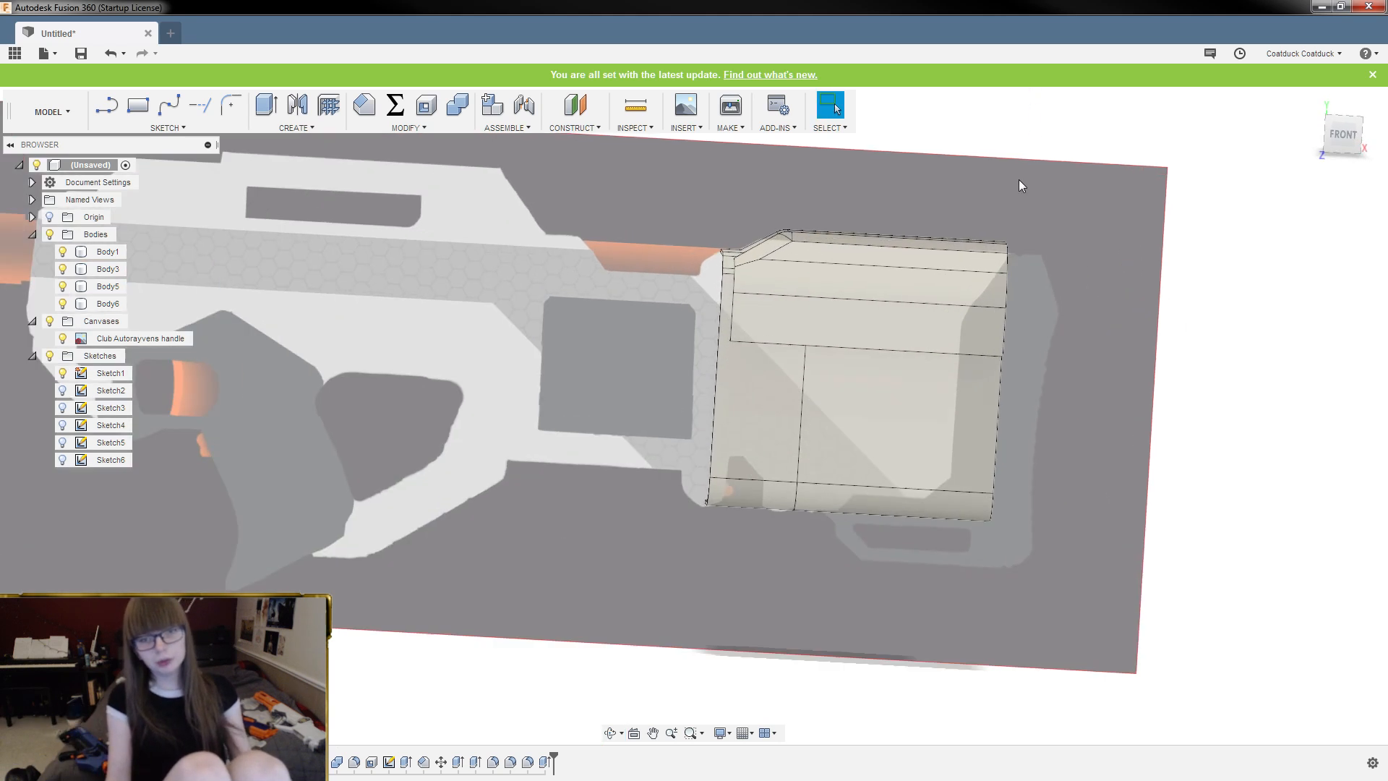
{"action": "mouse_move", "coordinate": [1018, 180]}
{"action": "middle_mouse_down", "text": "shift"}
{"action": "mouse_move", "coordinate": [1058, 164]}
{"action": "mouse_move", "coordinate": [1034, 190]}
{"action": "middle_mouse_up", "text": "shift"}
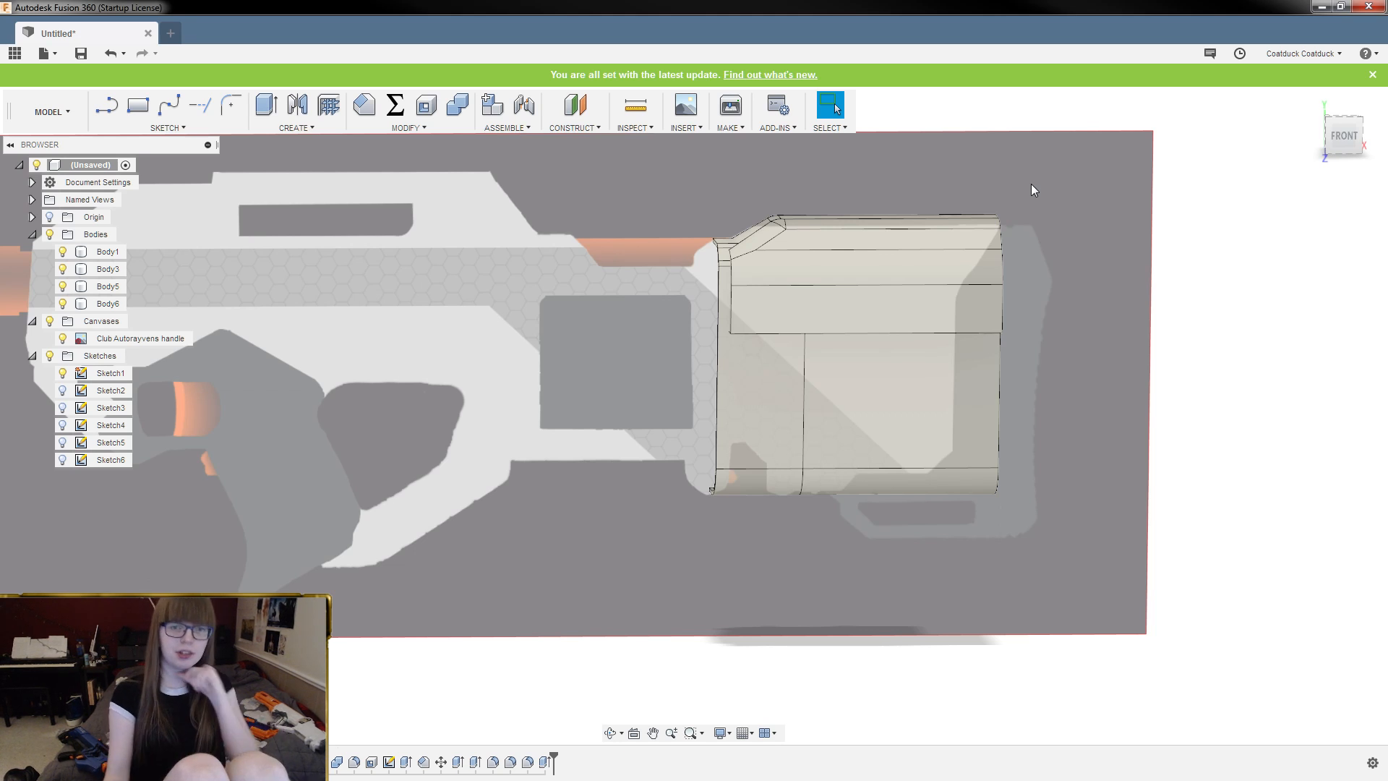
{"action": "middle_click_drag", "start_coordinate": [1032, 184], "coordinate": [942, 265], "text": "shift"}
{"action": "scroll", "coordinate": [696, 233], "scroll_direction": "up", "scroll_amount": 5}
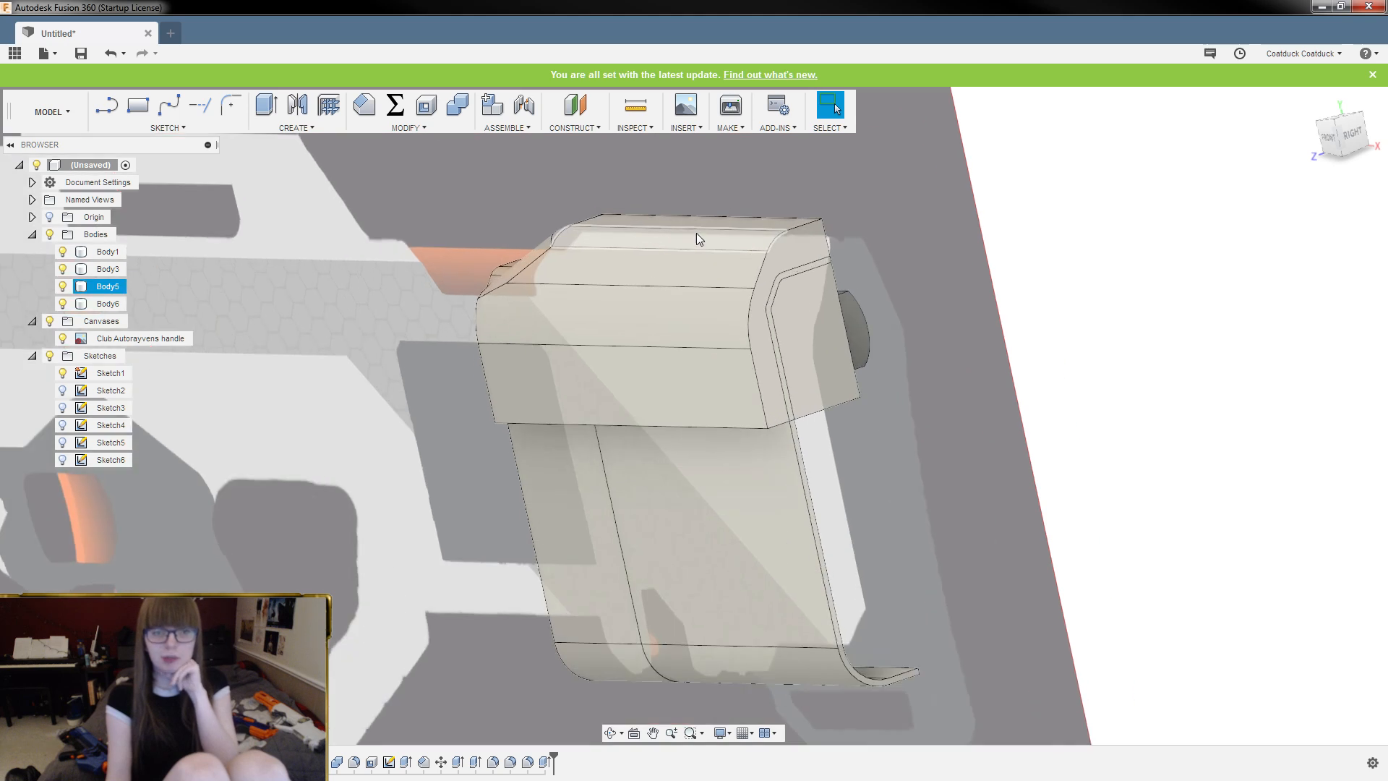
{"action": "middle_click_drag", "start_coordinate": [697, 233], "coordinate": [934, 150], "text": "shift"}
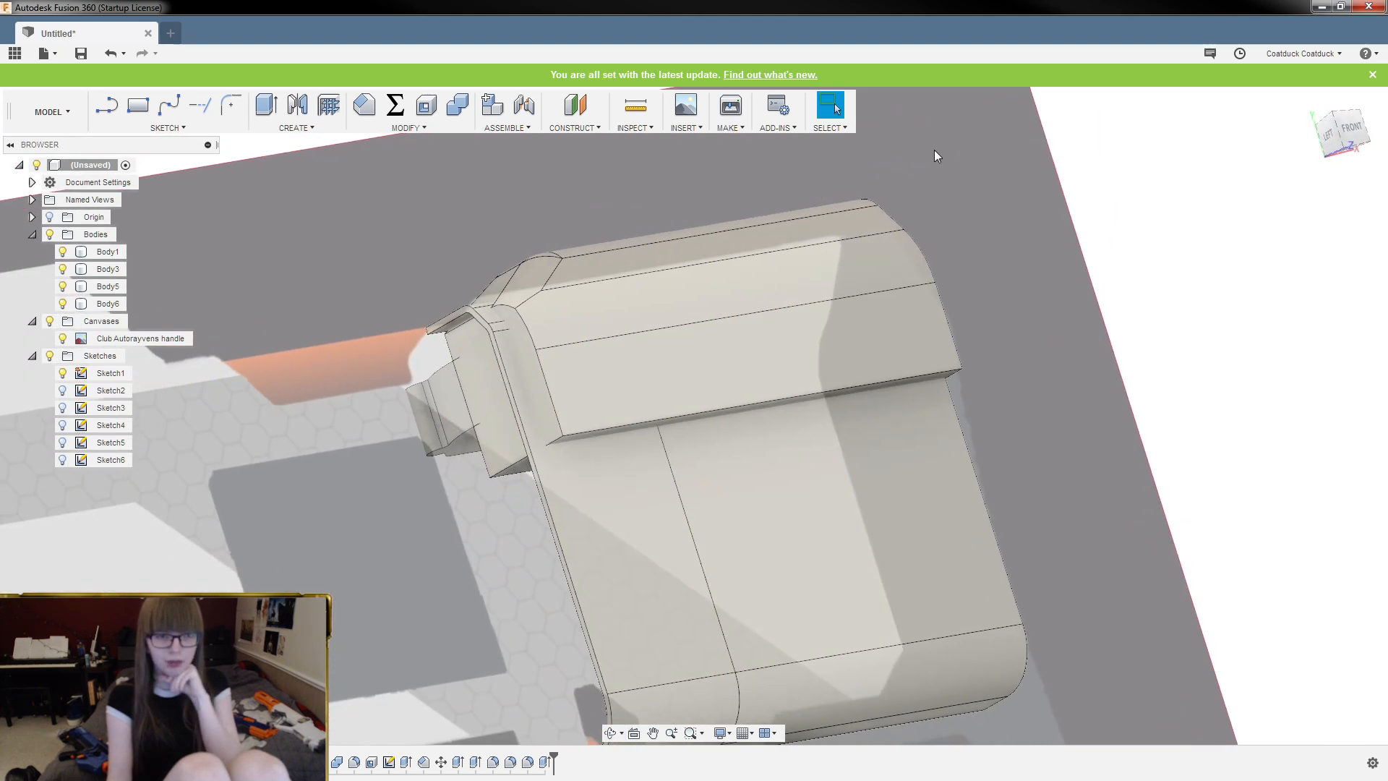
{"action": "middle_click_drag", "start_coordinate": [966, 271], "coordinate": [904, 261], "text": "shift"}
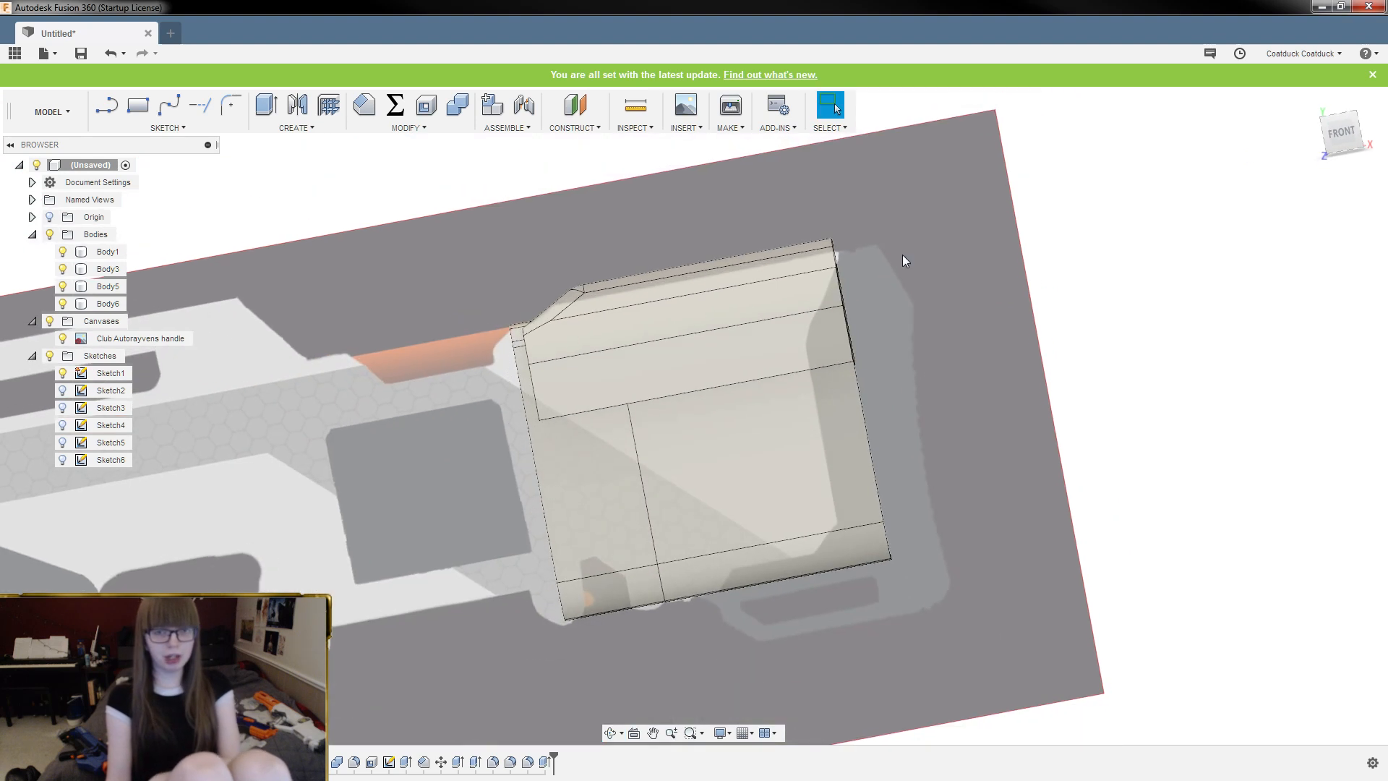
{"action": "left_click", "coordinate": [1348, 136]}
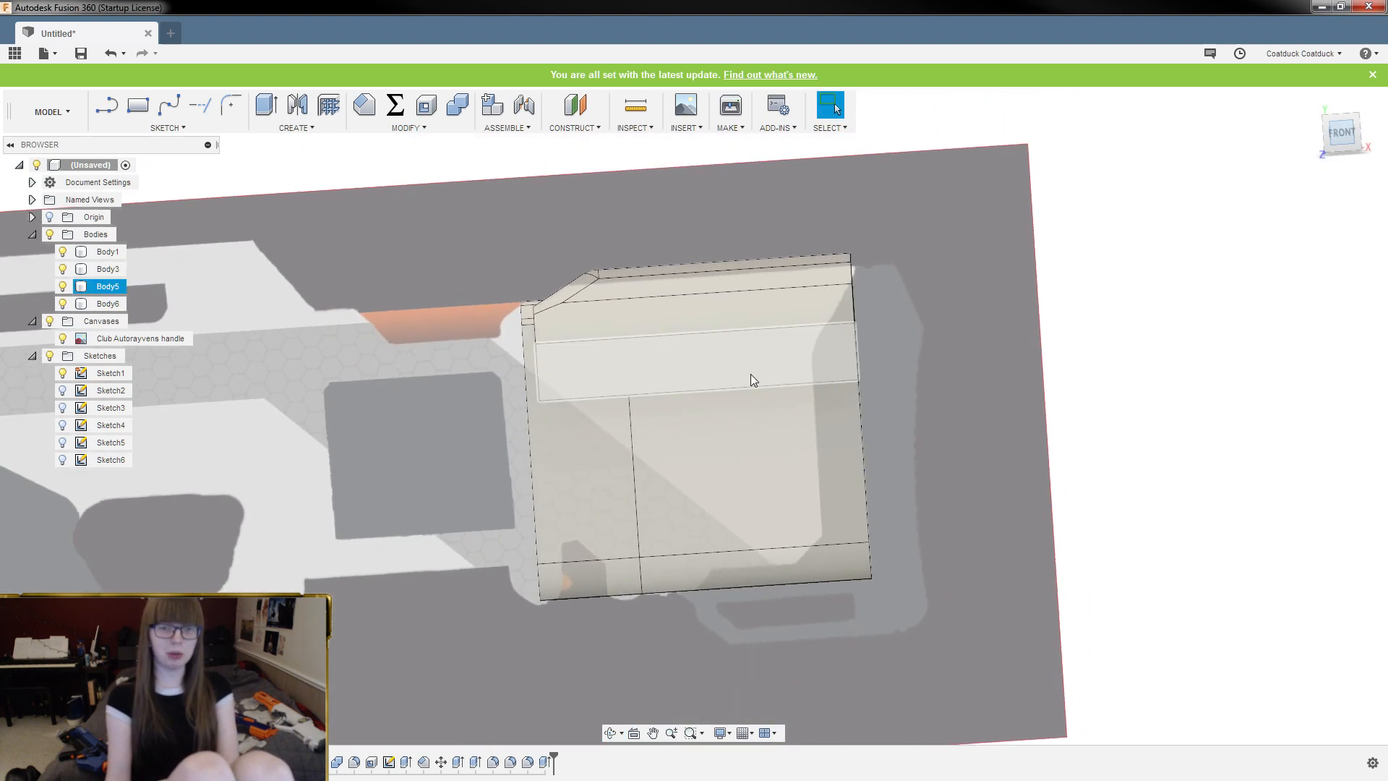
Try to fillet the short edge between the stock block's front slope and rounded side, testing radii such as 35 mm and 4 mm
{"action": "scroll", "coordinate": [831, 236], "scroll_direction": "up", "scroll_amount": 3}
{"action": "middle_click_drag", "start_coordinate": [710, 244], "coordinate": [755, 243], "text": "shift"}
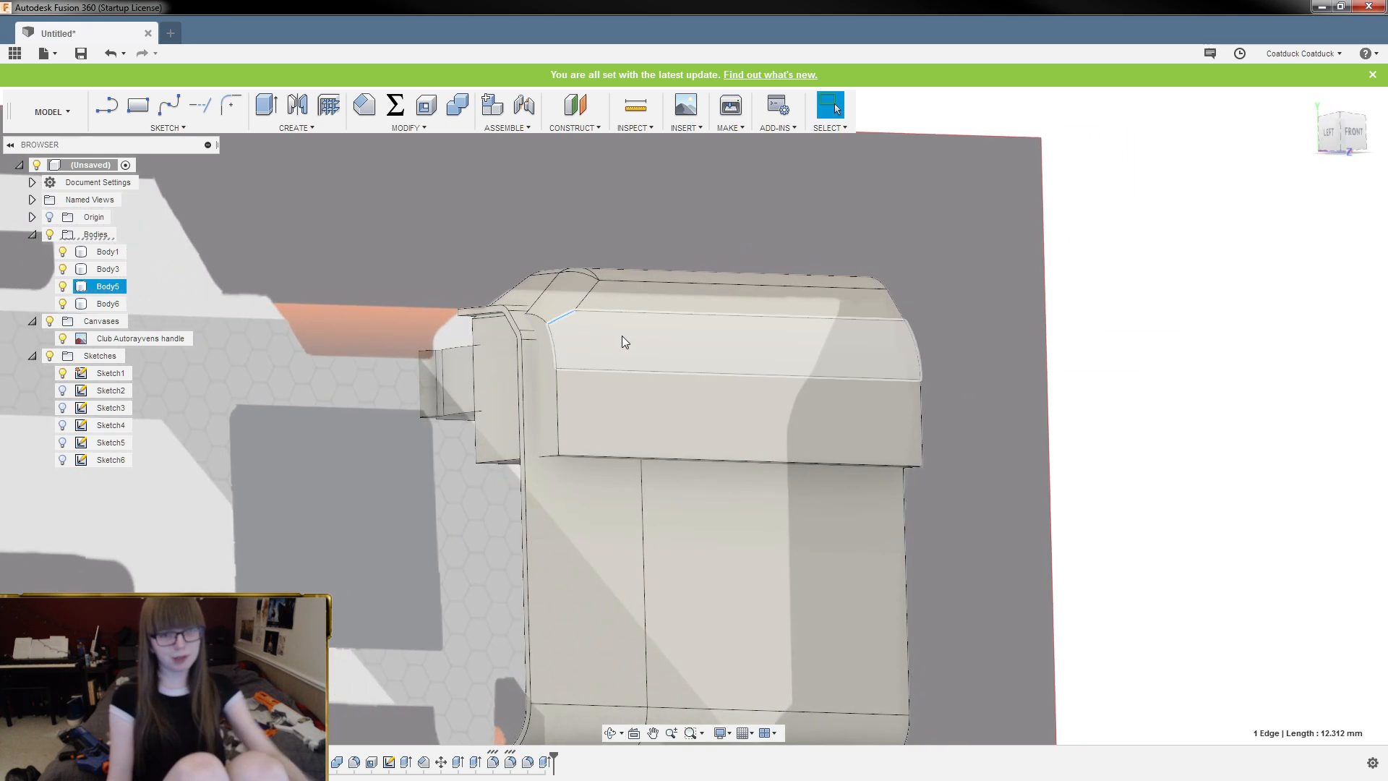
{"action": "scroll", "coordinate": [553, 311], "scroll_direction": "up", "scroll_amount": 2}
{"action": "key", "text": "f"}
{"action": "left_click", "coordinate": [590, 319]}
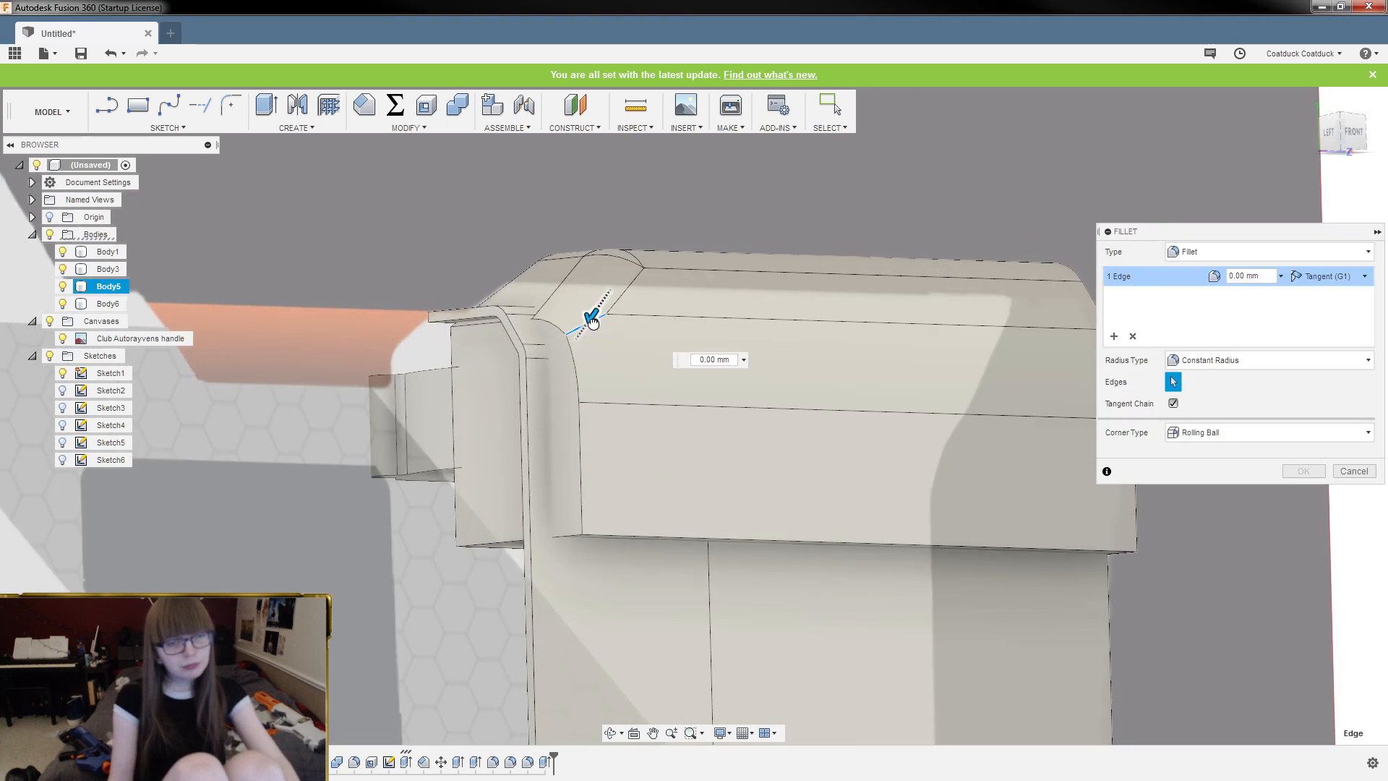
{"action": "scroll", "coordinate": [590, 322], "scroll_direction": "up", "scroll_amount": 2}
{"action": "middle_click_drag", "start_coordinate": [540, 311], "coordinate": [633, 309], "text": "shift"}
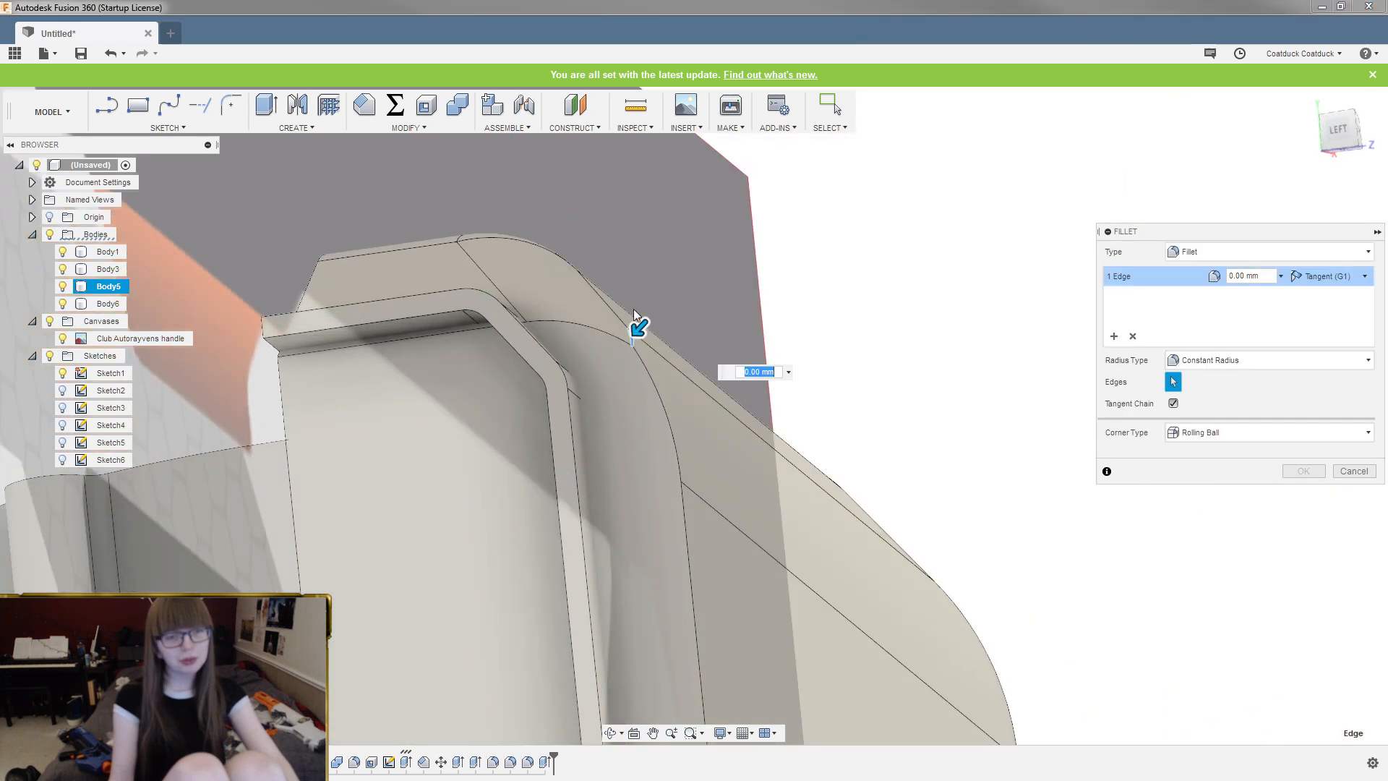
{"action": "left_click_drag", "start_coordinate": [635, 329], "coordinate": [638, 329]}
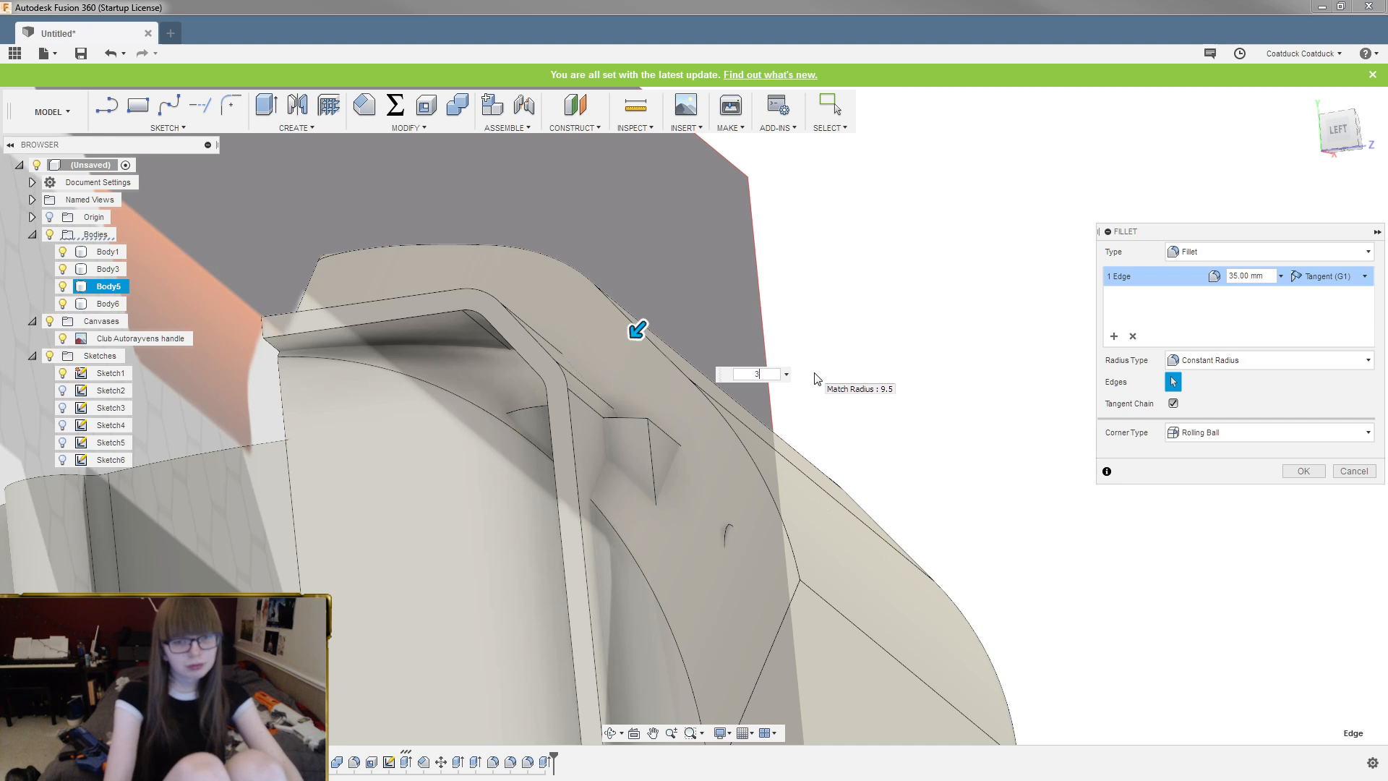
{"action": "type", "text": "3"}
{"action": "key", "text": "Return"}
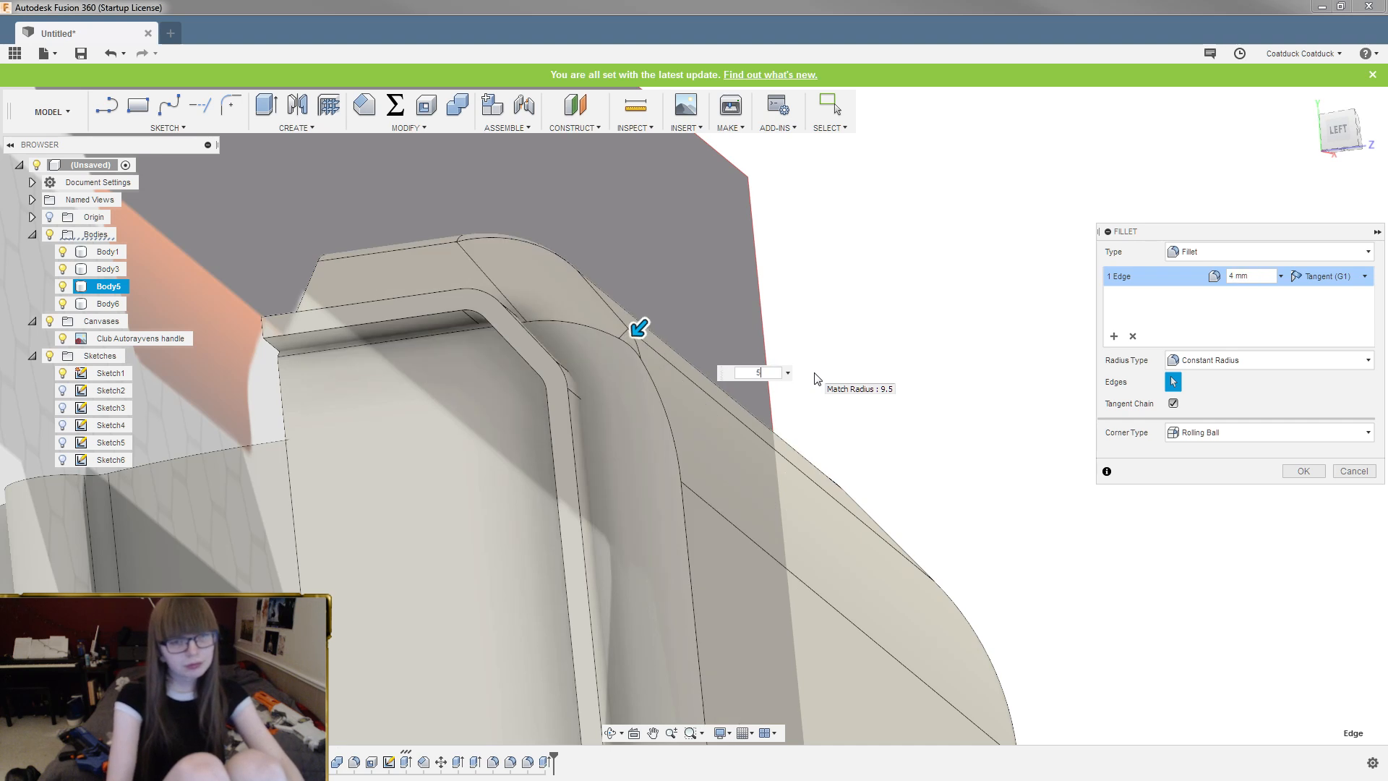
{"action": "middle_click_drag", "start_coordinate": [846, 350], "coordinate": [579, 437], "text": "shift"}
{"action": "scroll", "coordinate": [486, 426], "scroll_direction": "up", "scroll_amount": 3}
{"action": "scroll", "coordinate": [361, 347], "scroll_direction": "up", "scroll_amount": 3}
{"action": "middle_click_drag", "start_coordinate": [369, 347], "coordinate": [397, 356], "text": "shift"}
{"action": "key", "text": "Escape"}
{"action": "scroll", "coordinate": [619, 364], "scroll_direction": "down", "scroll_amount": 3}
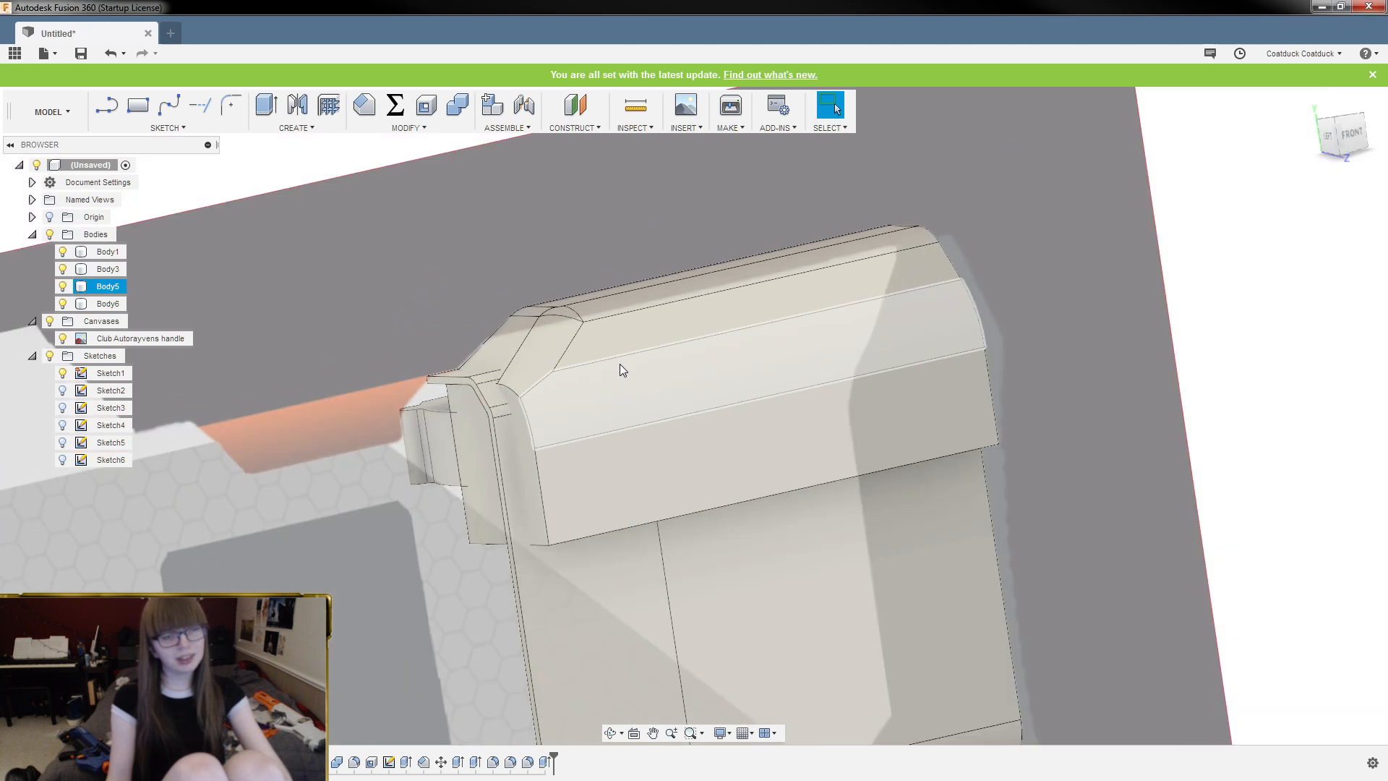
Undo the 90 mm extrusion, the edge fillets and the sloped front cut, keeping the stock block's basic extrusion
{"action": "key", "text": "ctrl+z"}
{"action": "key", "text": "ctrl+z"}
{"action": "key", "text": "ctrl+z"}
{"action": "key", "text": "ctrl+z"}
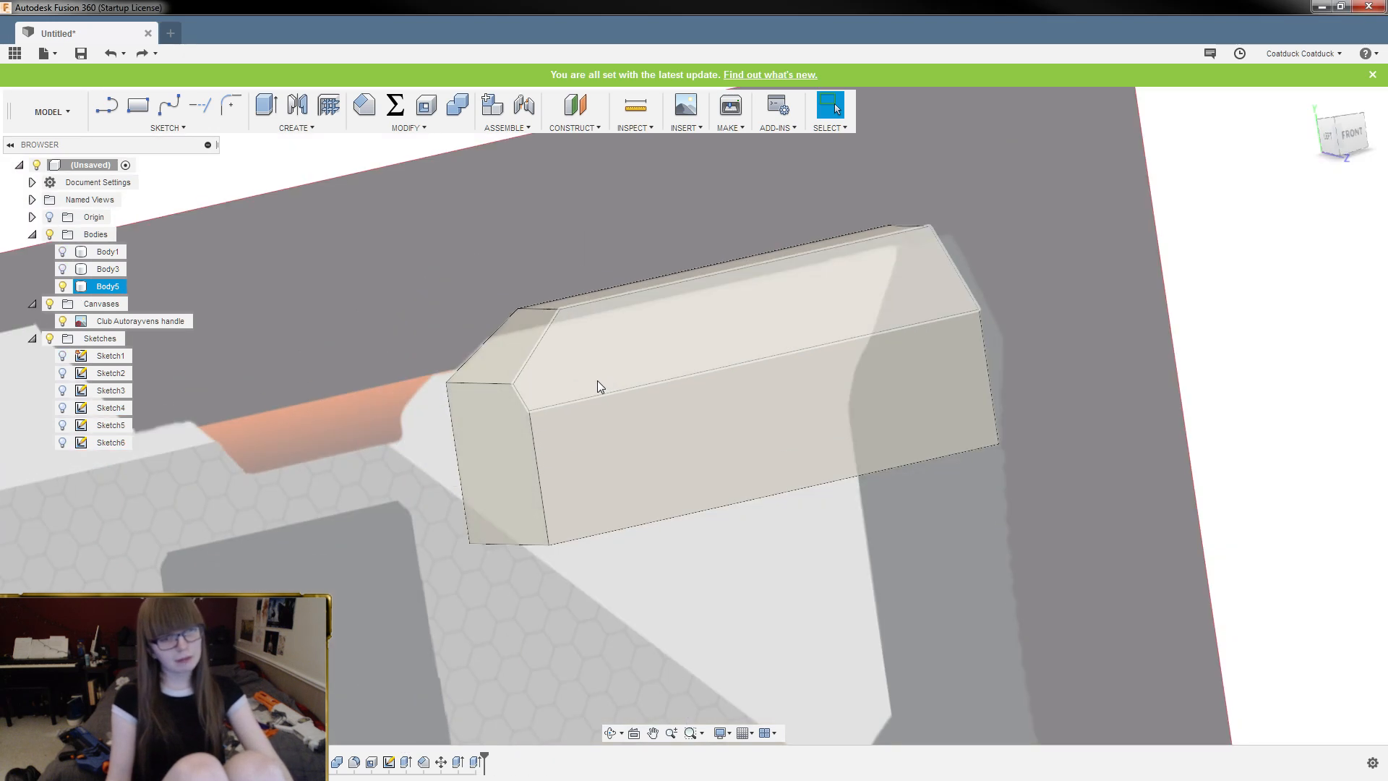
{"action": "key", "text": "ctrl+z"}
{"action": "key", "text": "ctrl+z"}
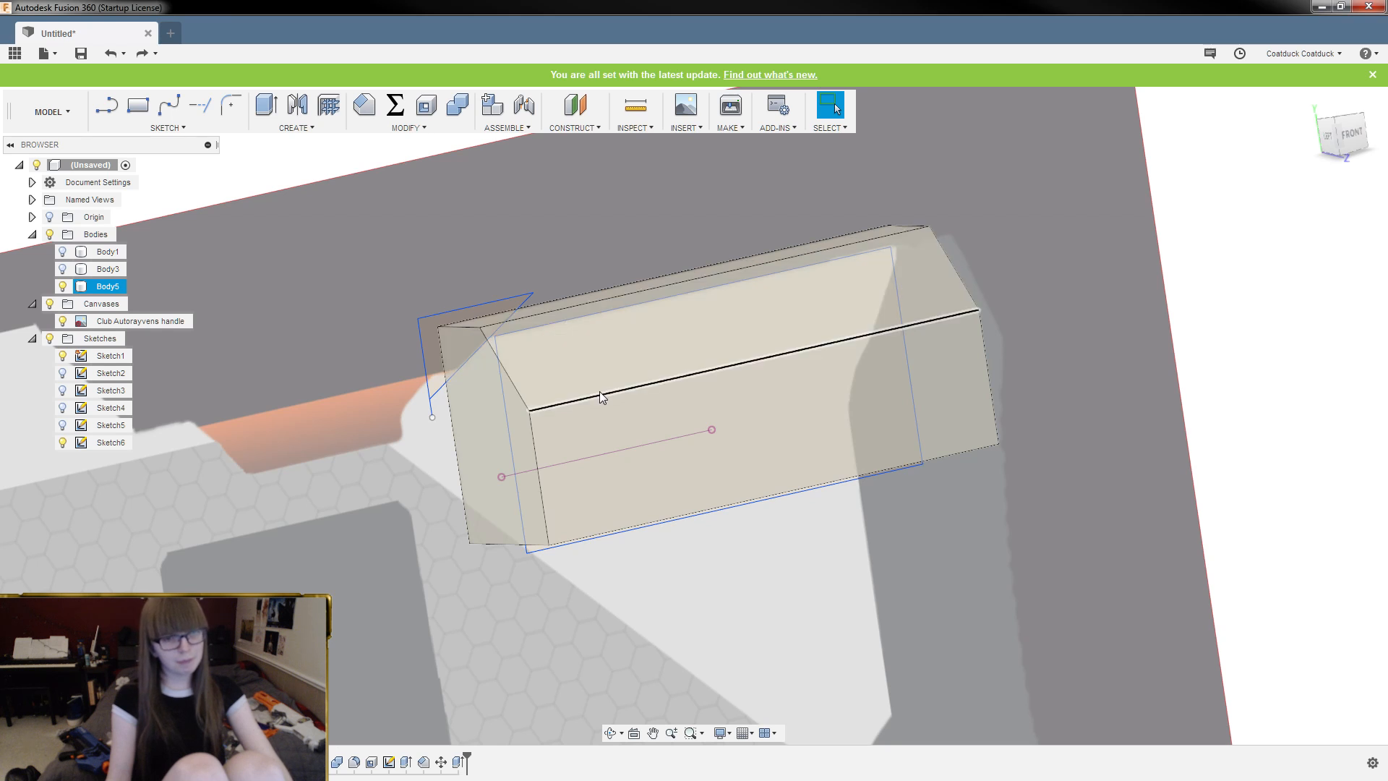
{"action": "key", "text": "ctrl+z"}
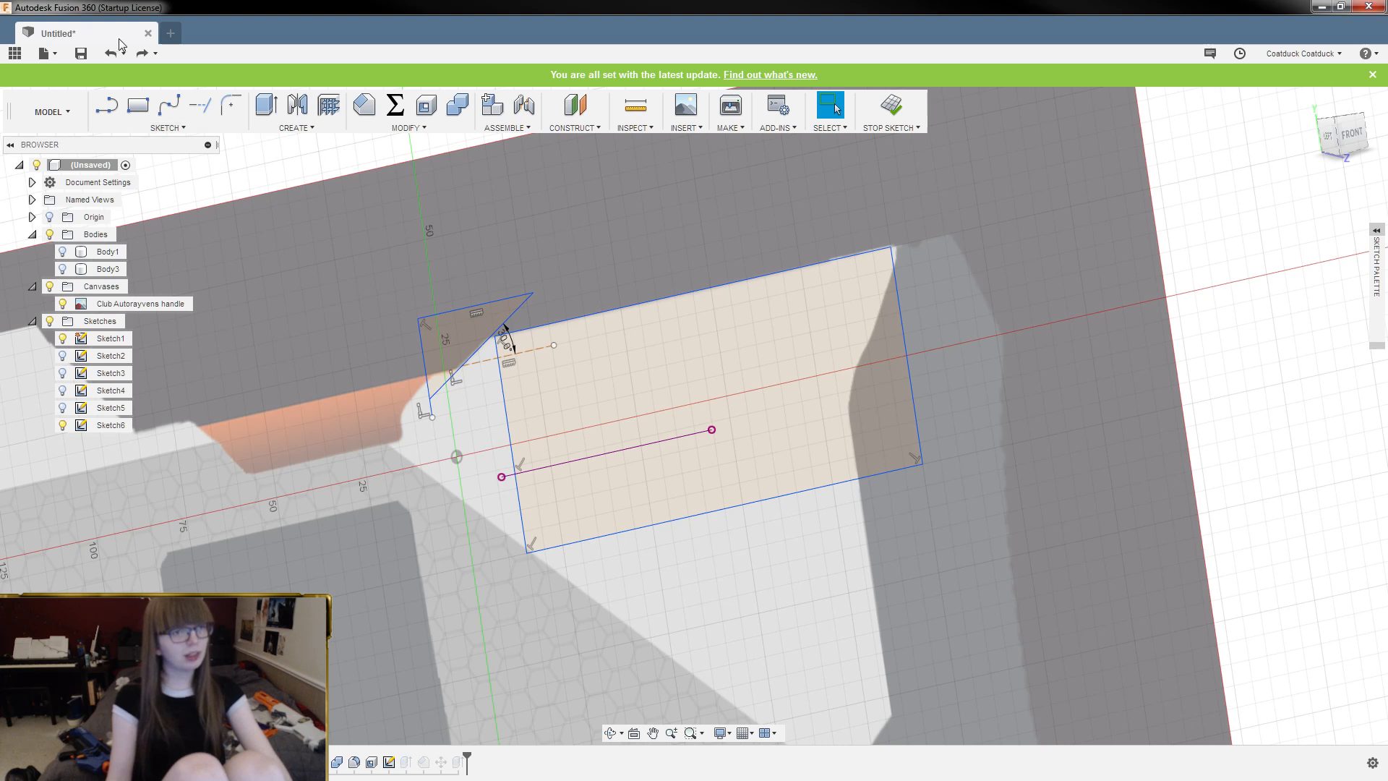
{"action": "left_click", "coordinate": [137, 55]}
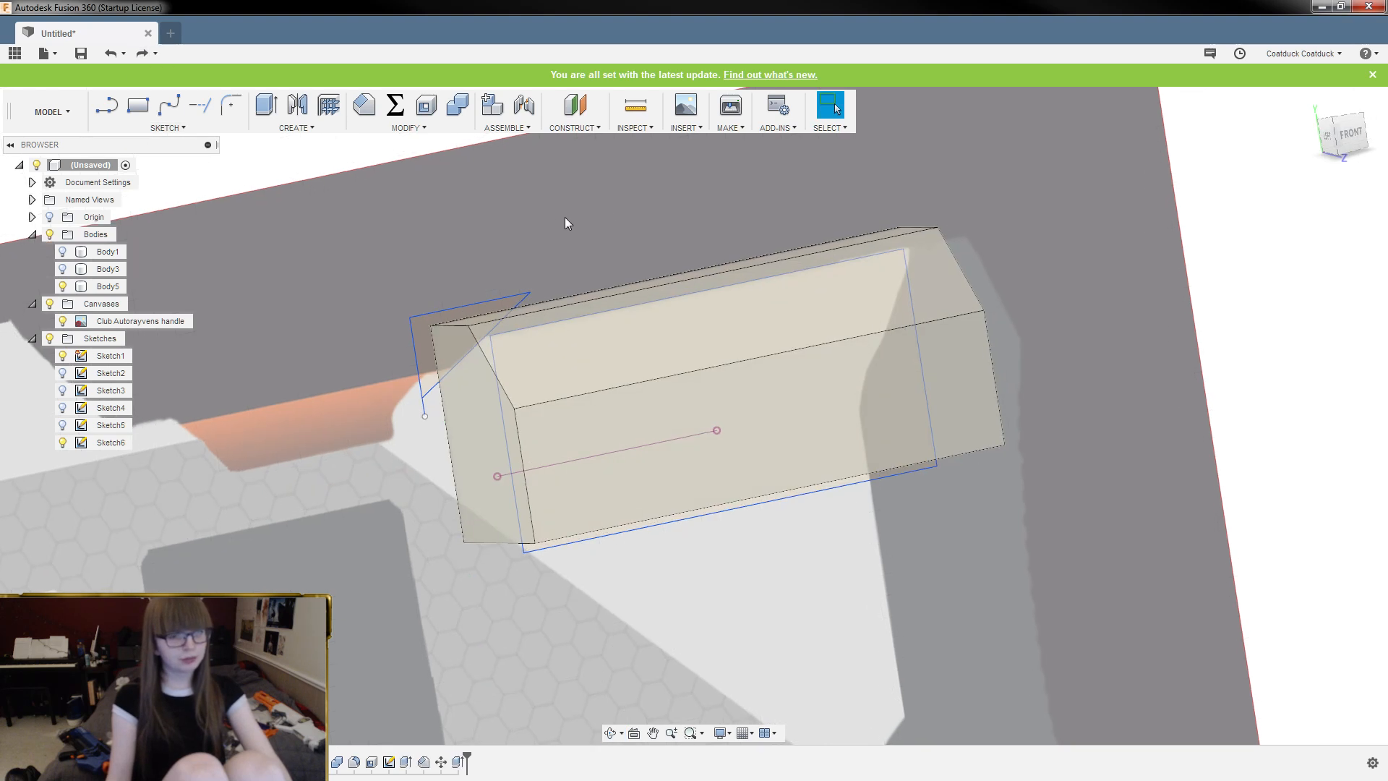
Show Body1 and Body3 again and check how the uncut stock block sits over them
{"action": "left_click", "coordinate": [62, 252]}
{"action": "scroll", "coordinate": [839, 239], "scroll_direction": "down", "scroll_amount": 3}
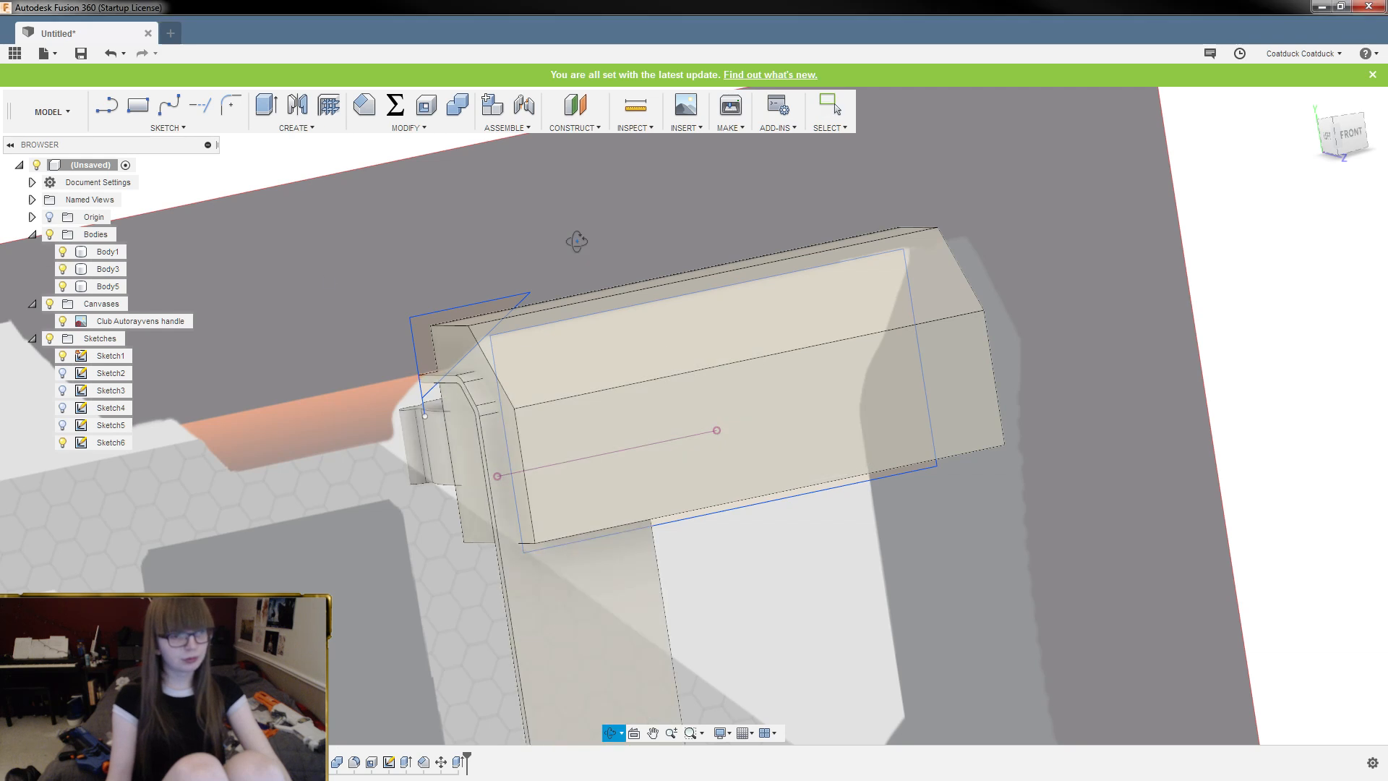
{"action": "middle_click_drag", "start_coordinate": [578, 239], "coordinate": [548, 245], "text": "shift"}
{"action": "scroll", "coordinate": [879, 396], "scroll_direction": "up", "scroll_amount": 5}
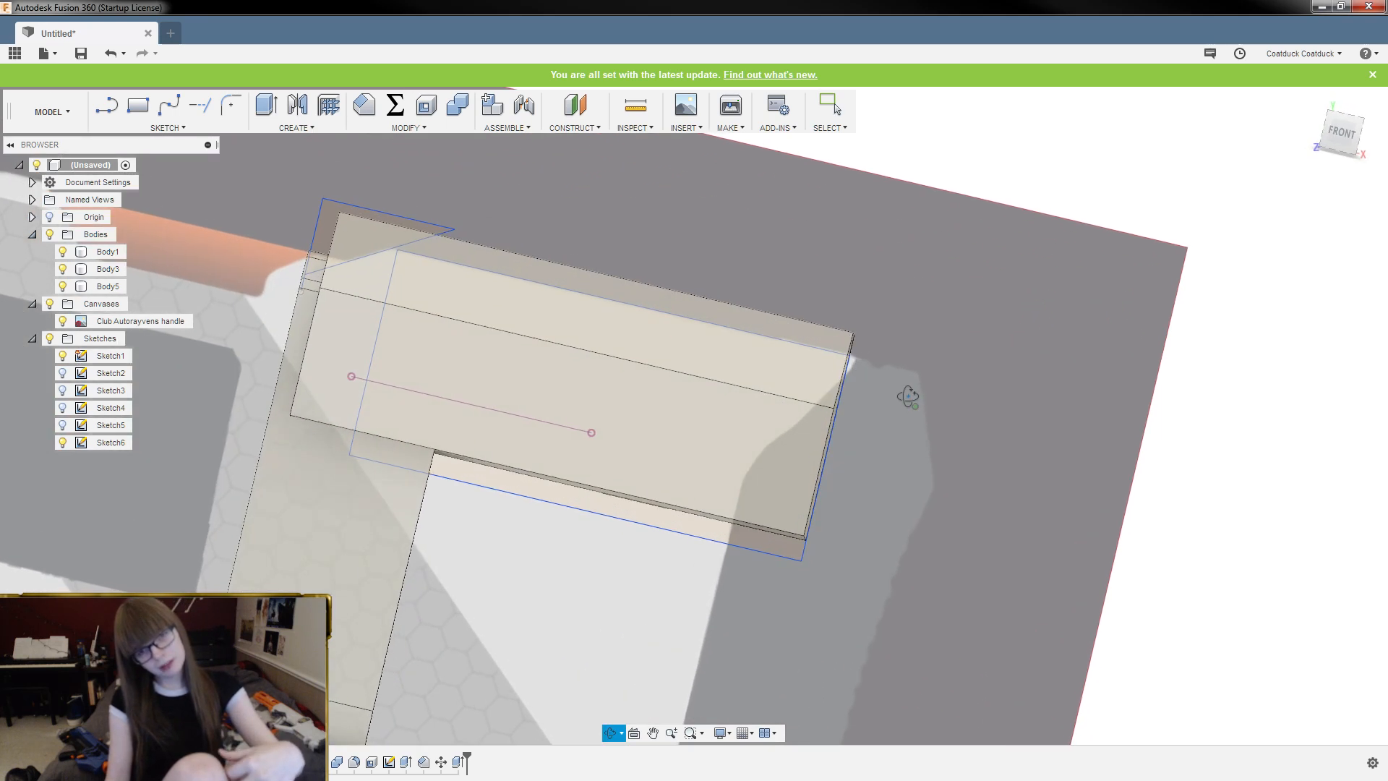
{"action": "middle_click_drag", "start_coordinate": [899, 453], "coordinate": [907, 397], "text": "shift"}
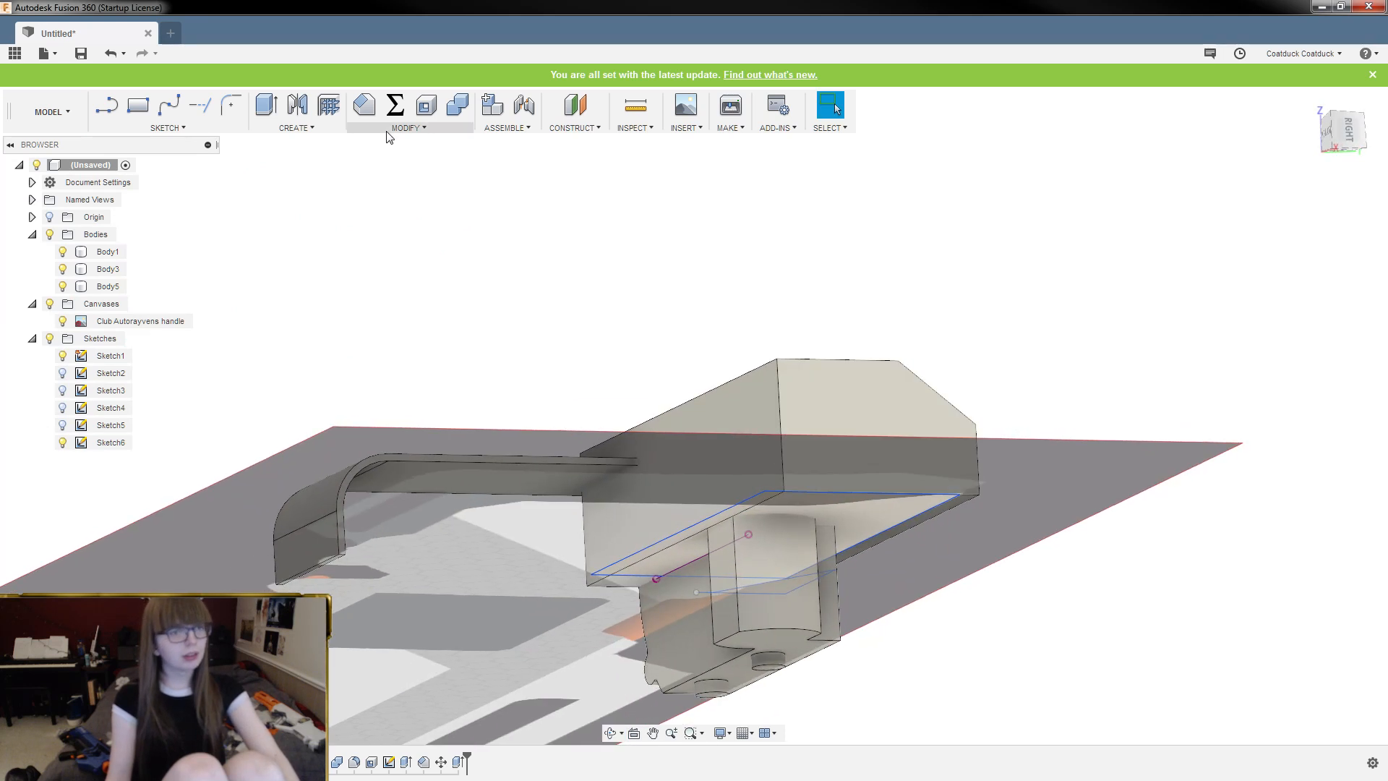
Shell the stock block to a 1.75 mm inside thickness, removing both end faces, the underside and the canvas-facing face
{"action": "left_click", "coordinate": [427, 107]}
{"action": "left_click", "coordinate": [880, 414]}
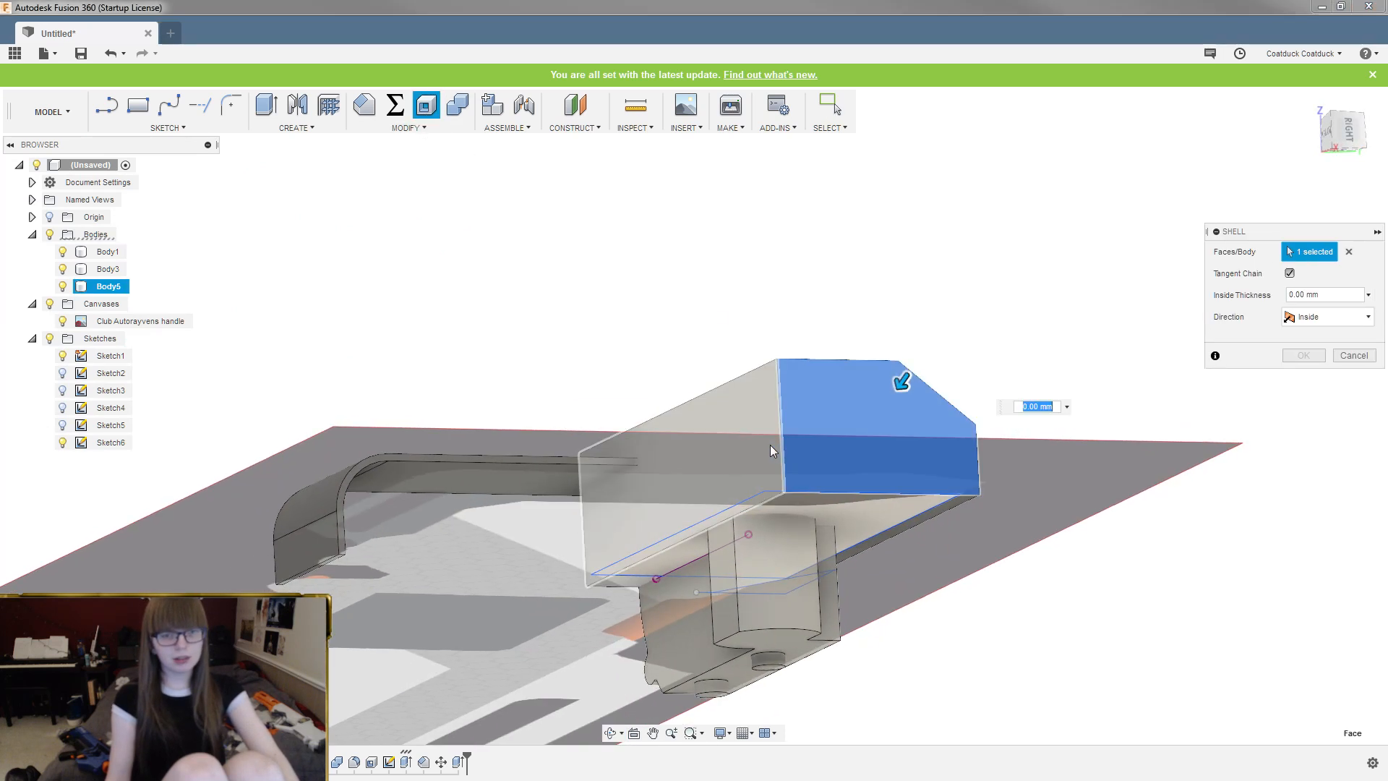
{"action": "left_click", "coordinate": [795, 484]}
{"action": "left_click", "coordinate": [819, 506]}
{"action": "middle_click_drag", "start_coordinate": [888, 480], "coordinate": [707, 401], "text": "shift"}
{"action": "left_click", "coordinate": [521, 487]}
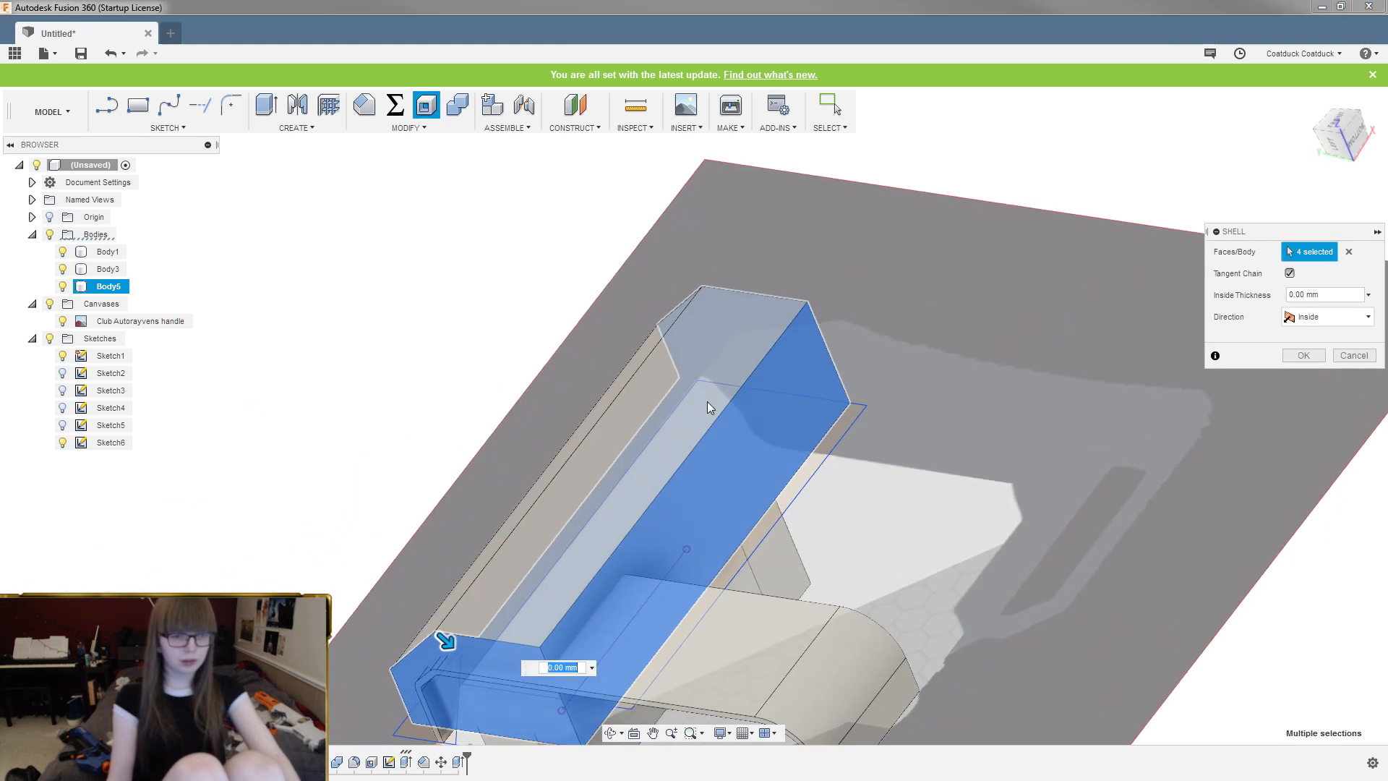
{"action": "type", "text": "1.7"}
{"action": "key", "text": "Return"}
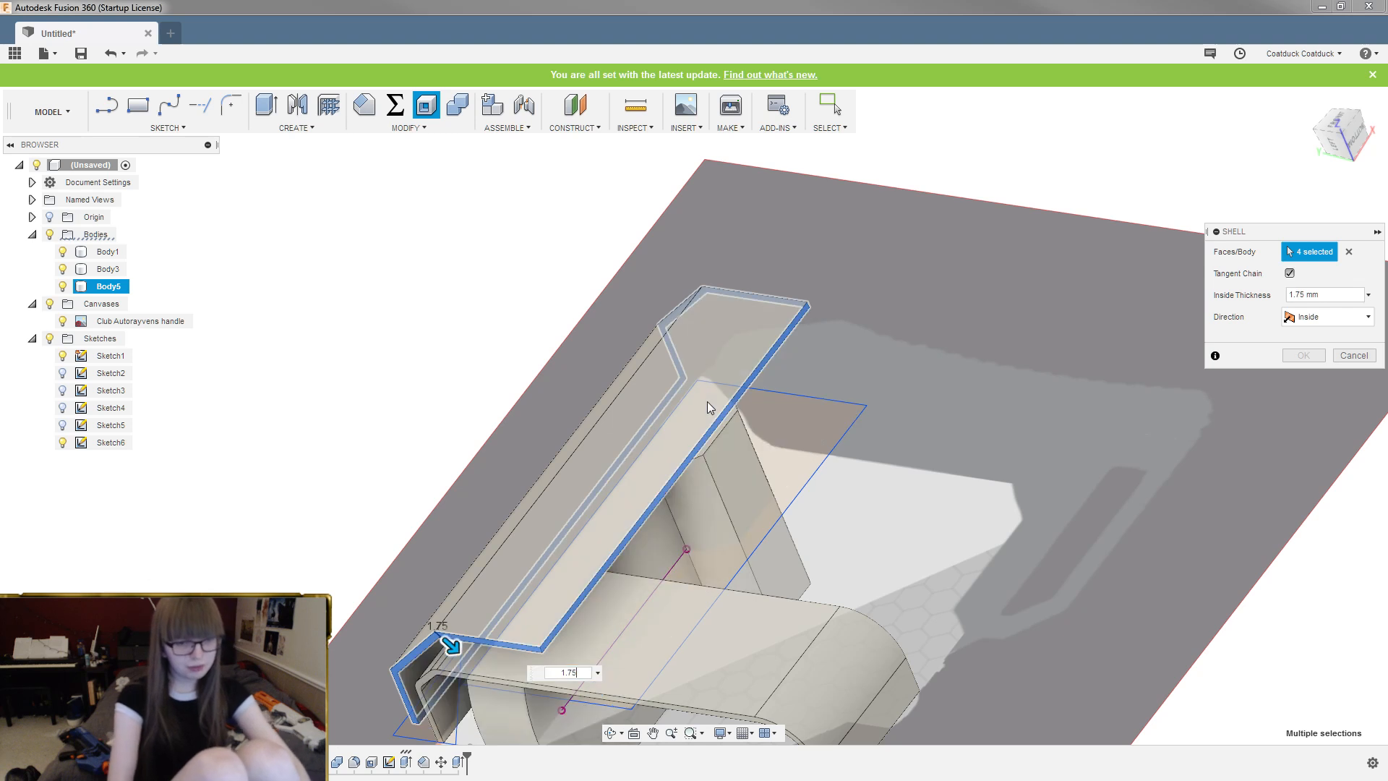
{"action": "scroll", "coordinate": [733, 353], "scroll_direction": "down", "scroll_amount": 2}
{"action": "middle_click_drag", "start_coordinate": [733, 354], "coordinate": [737, 427], "text": "shift"}
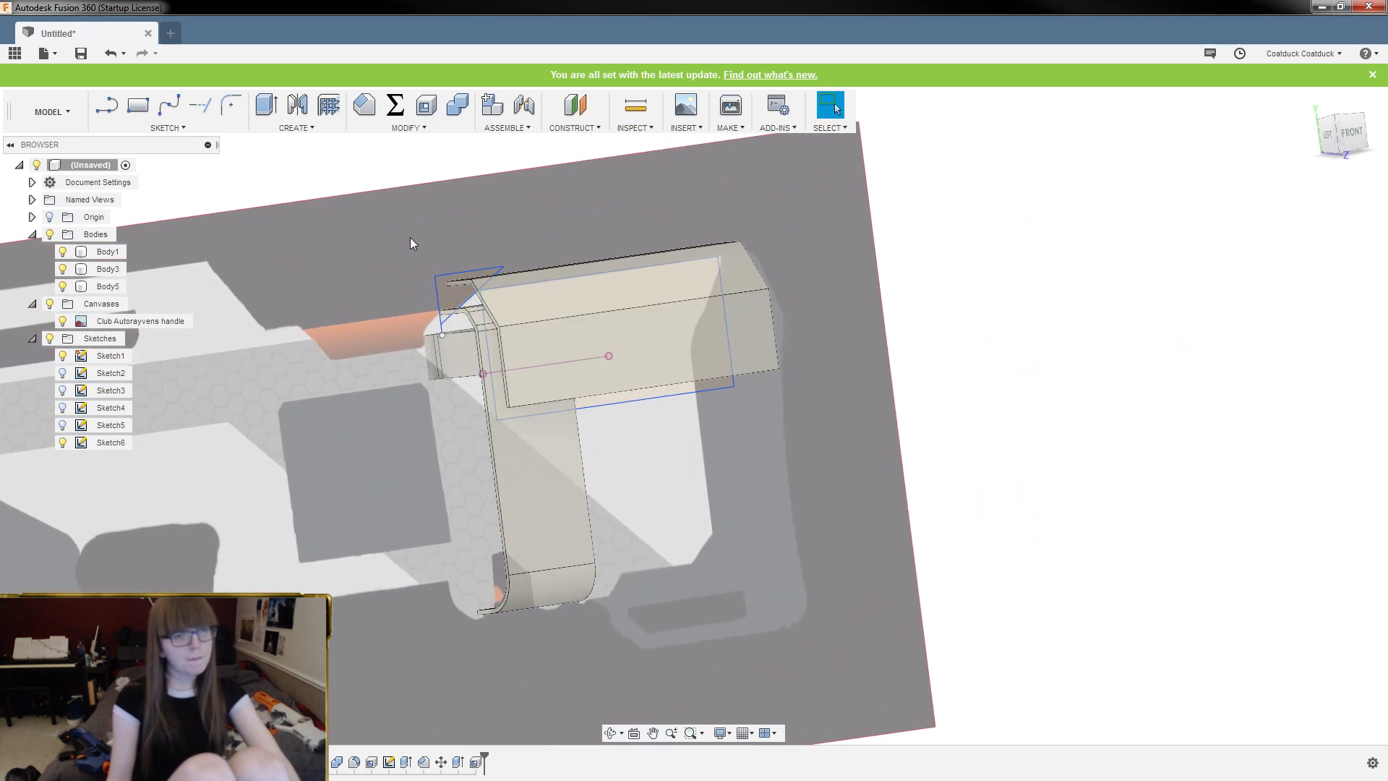
Move the shelled stock body (Body5) 15 mm in the X direction and hide the sketches
{"action": "scroll", "coordinate": [444, 244], "scroll_direction": "up", "scroll_amount": 3}
{"action": "middle_click_drag", "start_coordinate": [491, 261], "coordinate": [449, 270], "text": "shift"}
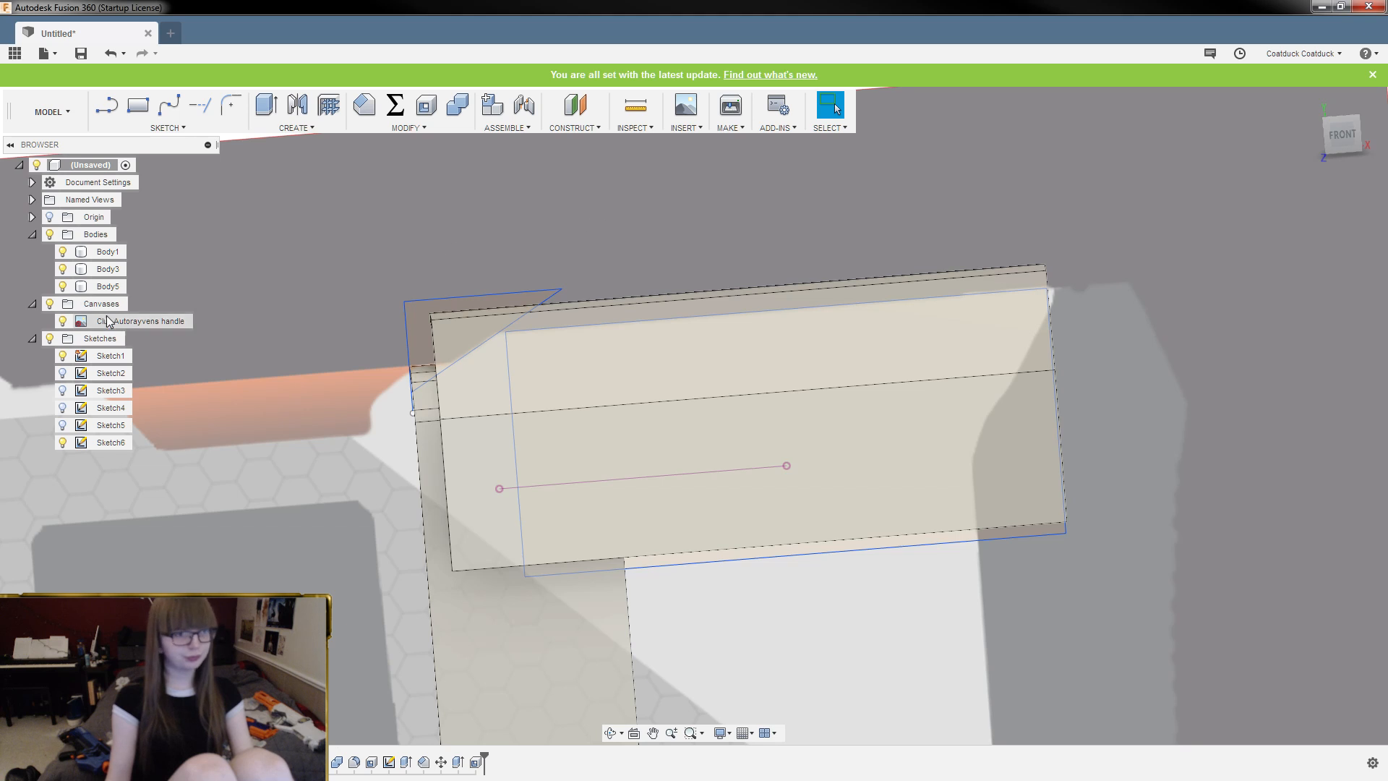
{"action": "left_click", "coordinate": [99, 287]}
{"action": "right_click", "coordinate": [99, 288]}
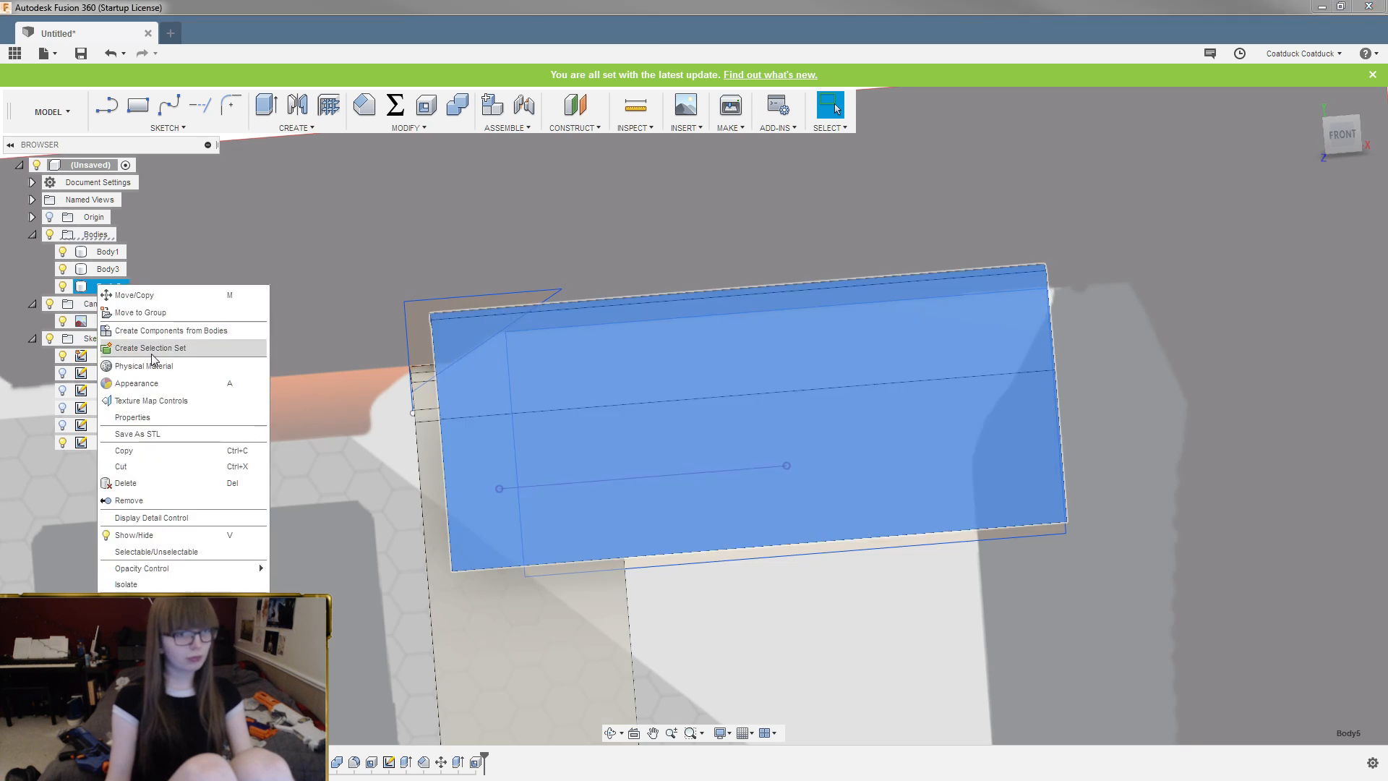
{"action": "left_click", "coordinate": [148, 297]}
{"action": "left_click_drag", "start_coordinate": [491, 555], "coordinate": [560, 547]}
{"action": "middle_click_drag", "start_coordinate": [545, 480], "coordinate": [536, 408], "text": "shift"}
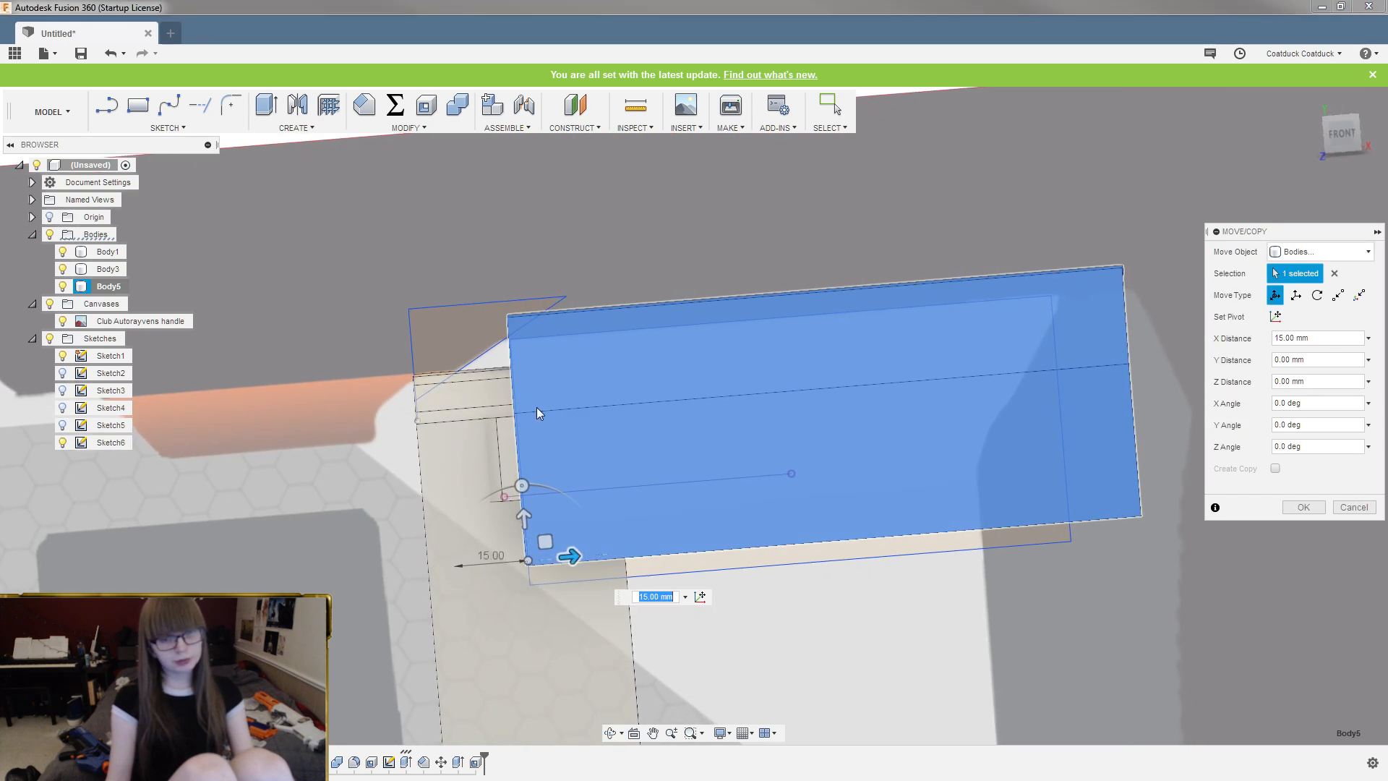
{"action": "key", "text": "Return"}
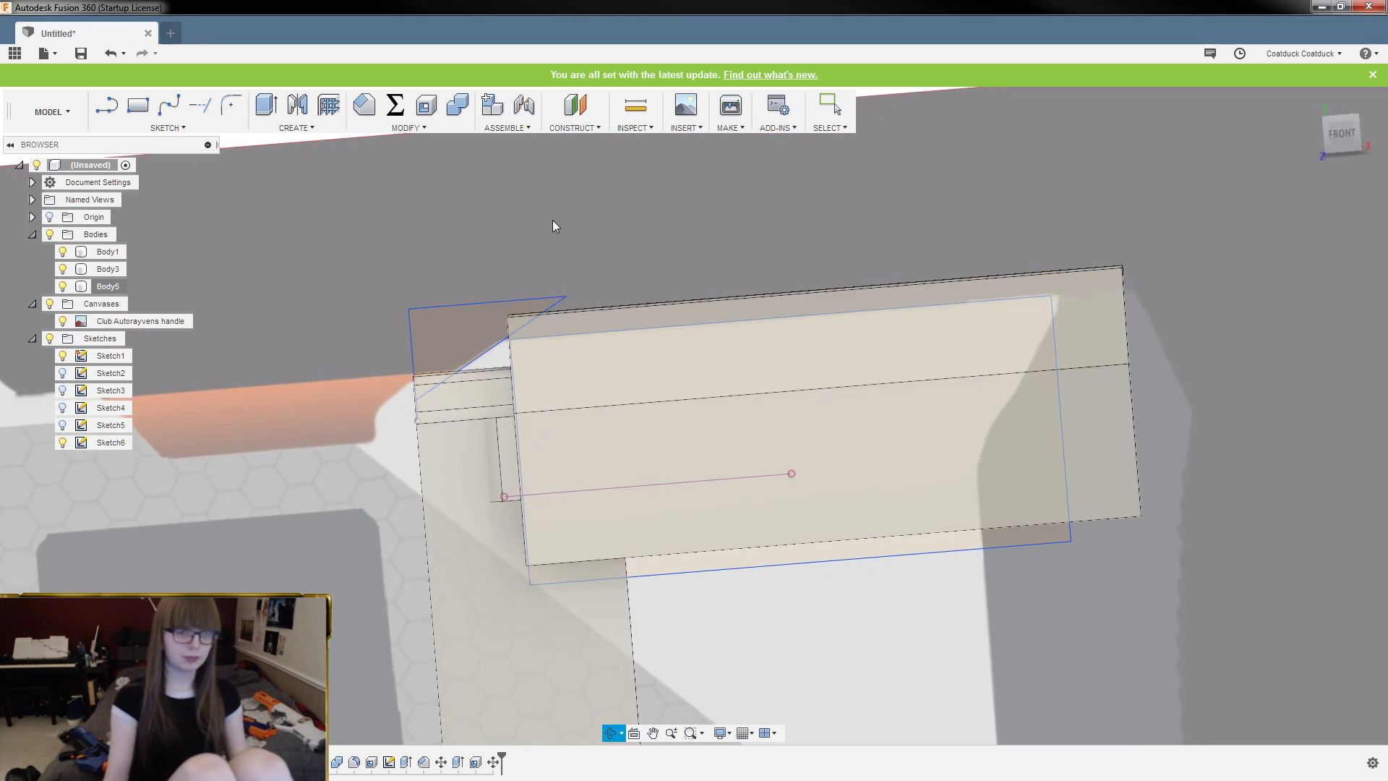
{"action": "middle_click_drag", "start_coordinate": [554, 222], "coordinate": [191, 339], "text": "shift"}
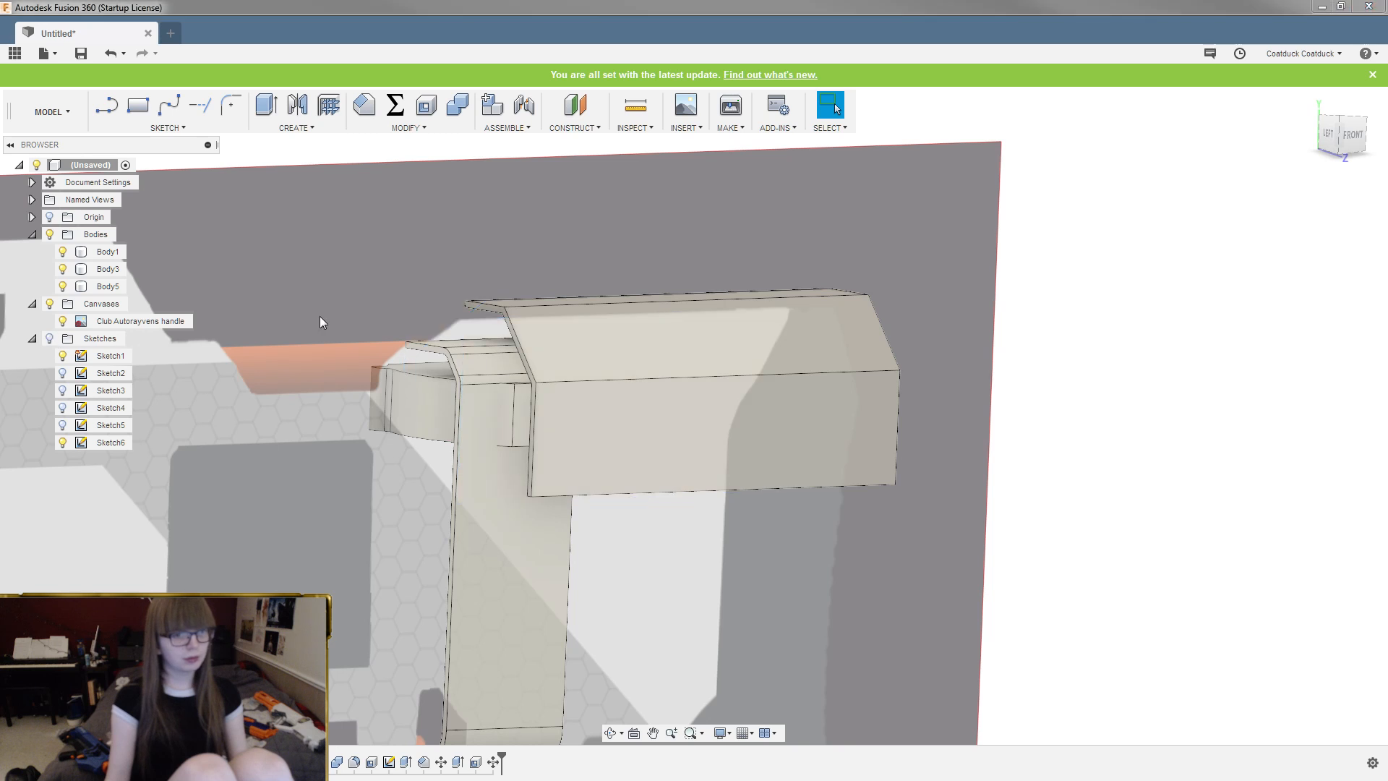
Roll the timeline back to before the shell and fillet the stock block's long edge between the sloped face and the outer side
{"action": "middle_click_drag", "start_coordinate": [319, 319], "coordinate": [718, 248], "text": "shift"}
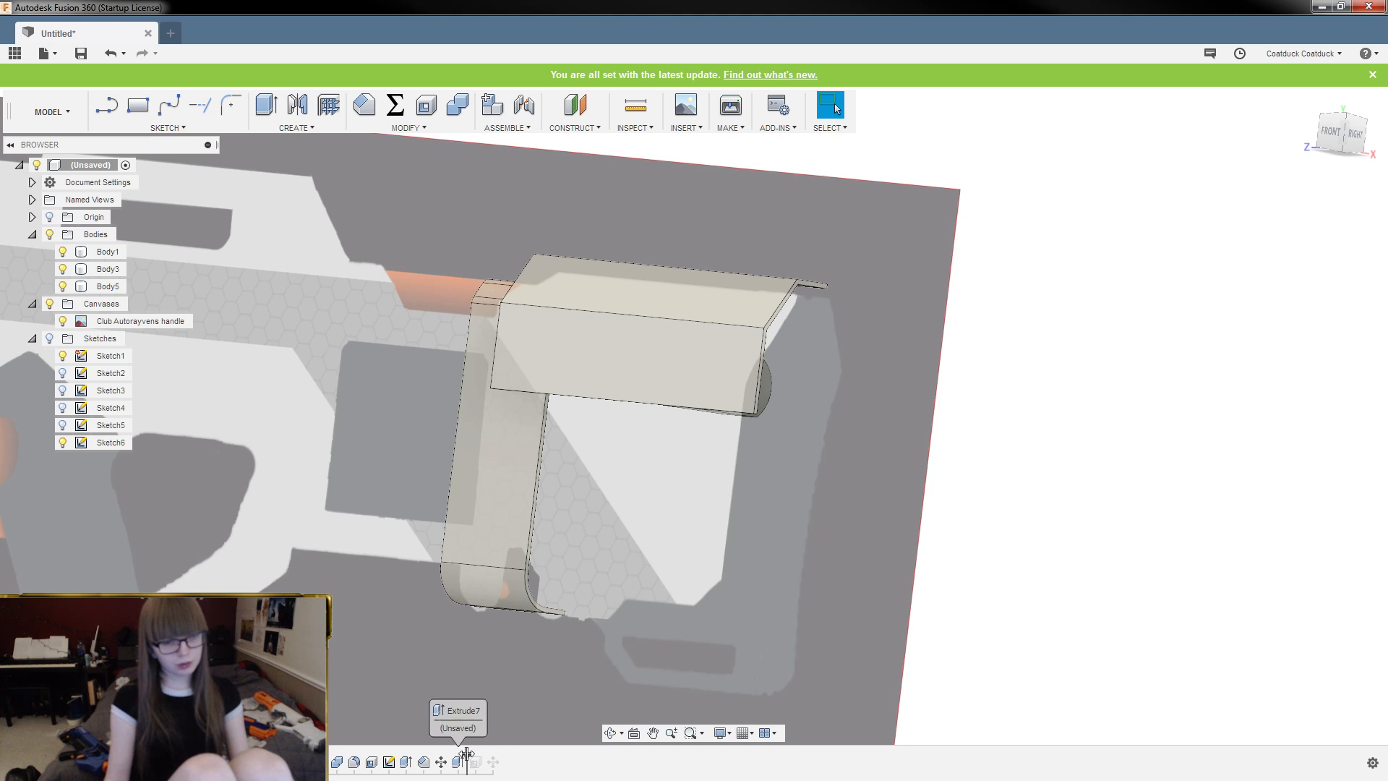
{"action": "scroll", "coordinate": [673, 289], "scroll_direction": "up", "scroll_amount": 5}
{"action": "middle_click_drag", "start_coordinate": [714, 217], "coordinate": [803, 219], "text": "shift"}
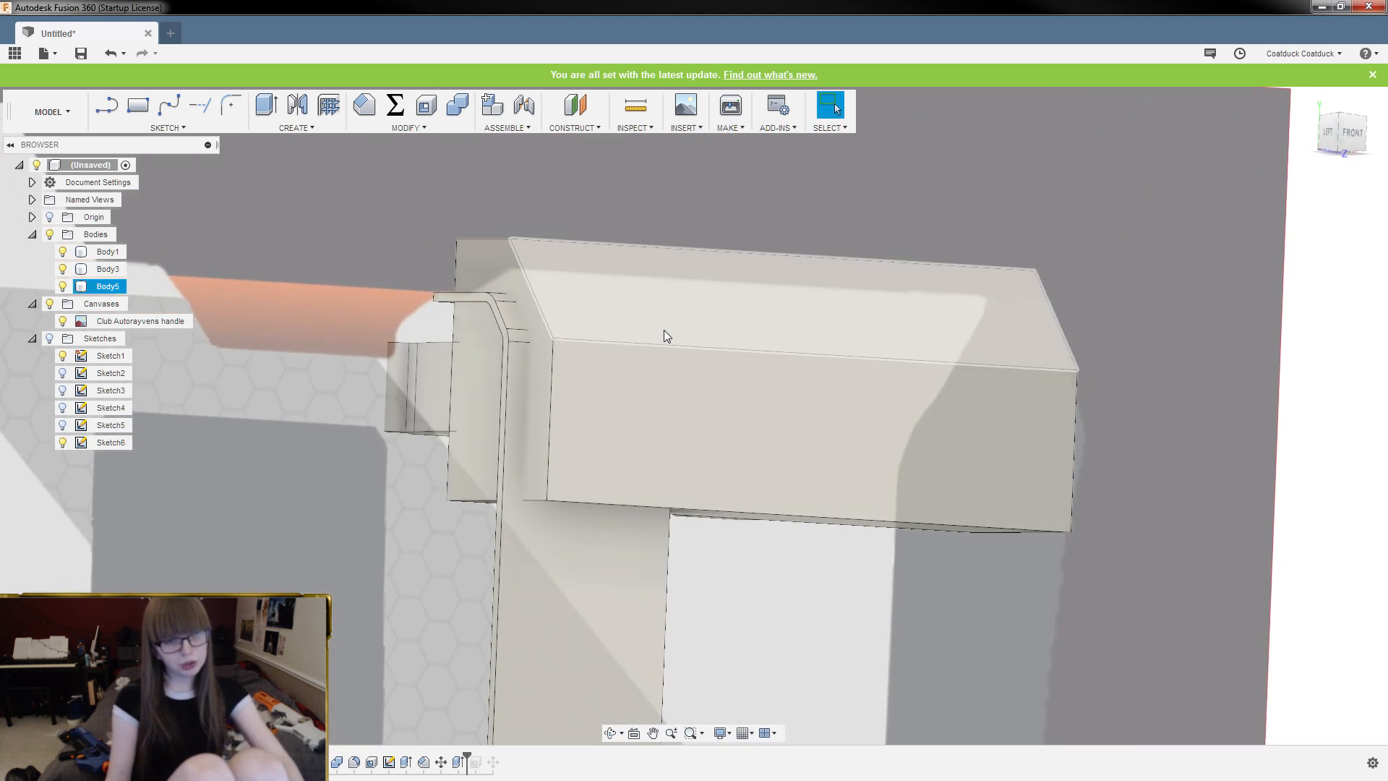
{"action": "left_click", "coordinate": [649, 344]}
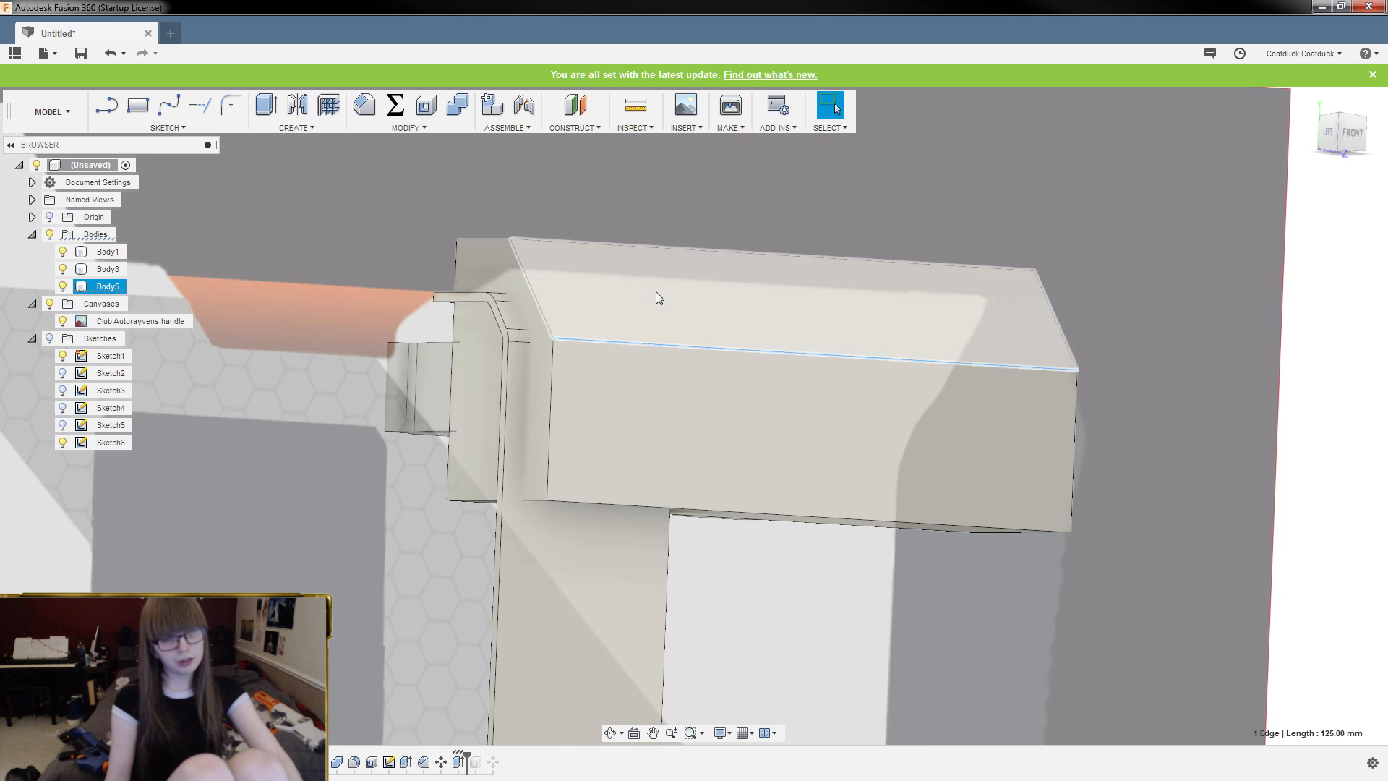
{"action": "scroll", "coordinate": [656, 293], "scroll_direction": "up", "scroll_amount": 4}
{"action": "key", "text": "f"}
{"action": "left_click_drag", "start_coordinate": [642, 359], "coordinate": [628, 362]}
{"action": "key", "text": "Return"}
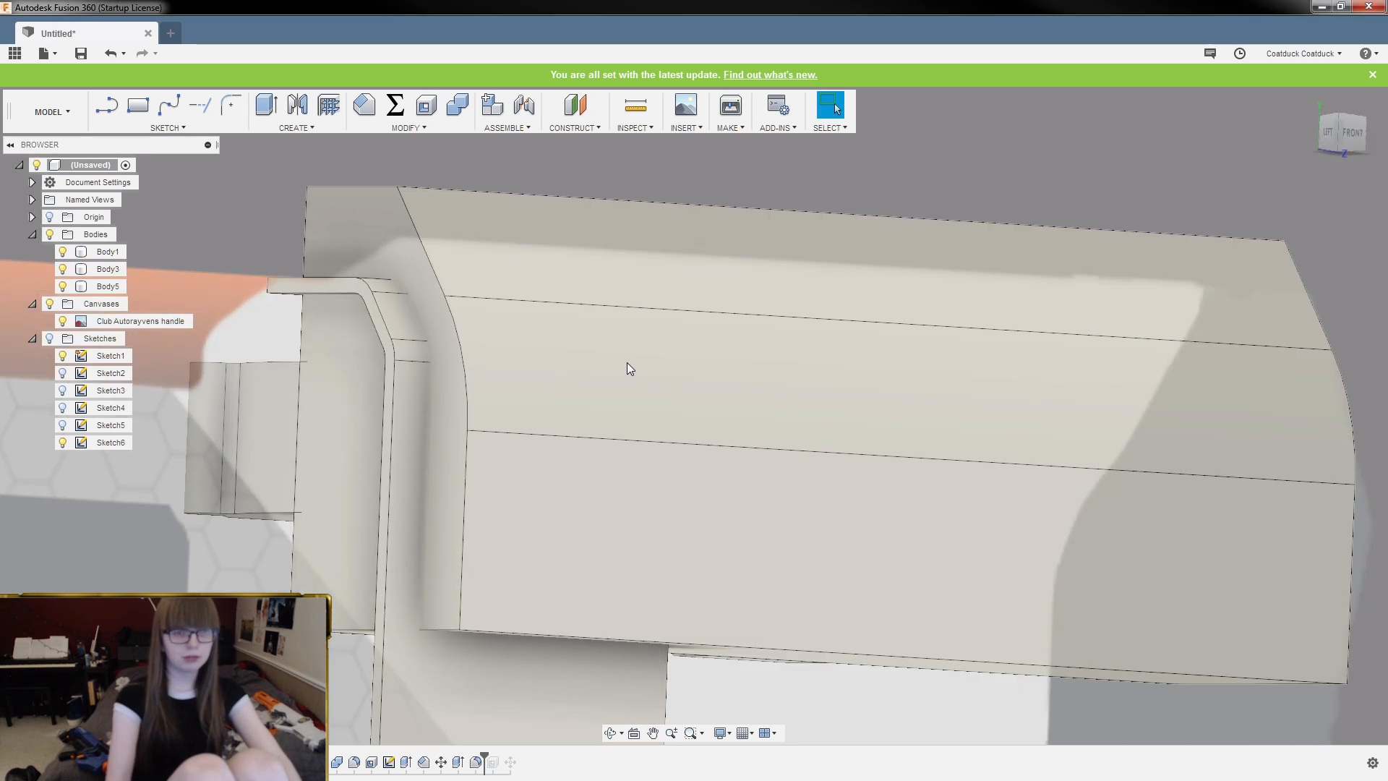
Fillet the stock block's long edge between the top face and the slope with a 10.5 mm radius
{"action": "scroll", "coordinate": [580, 336], "scroll_direction": "down", "scroll_amount": 3}
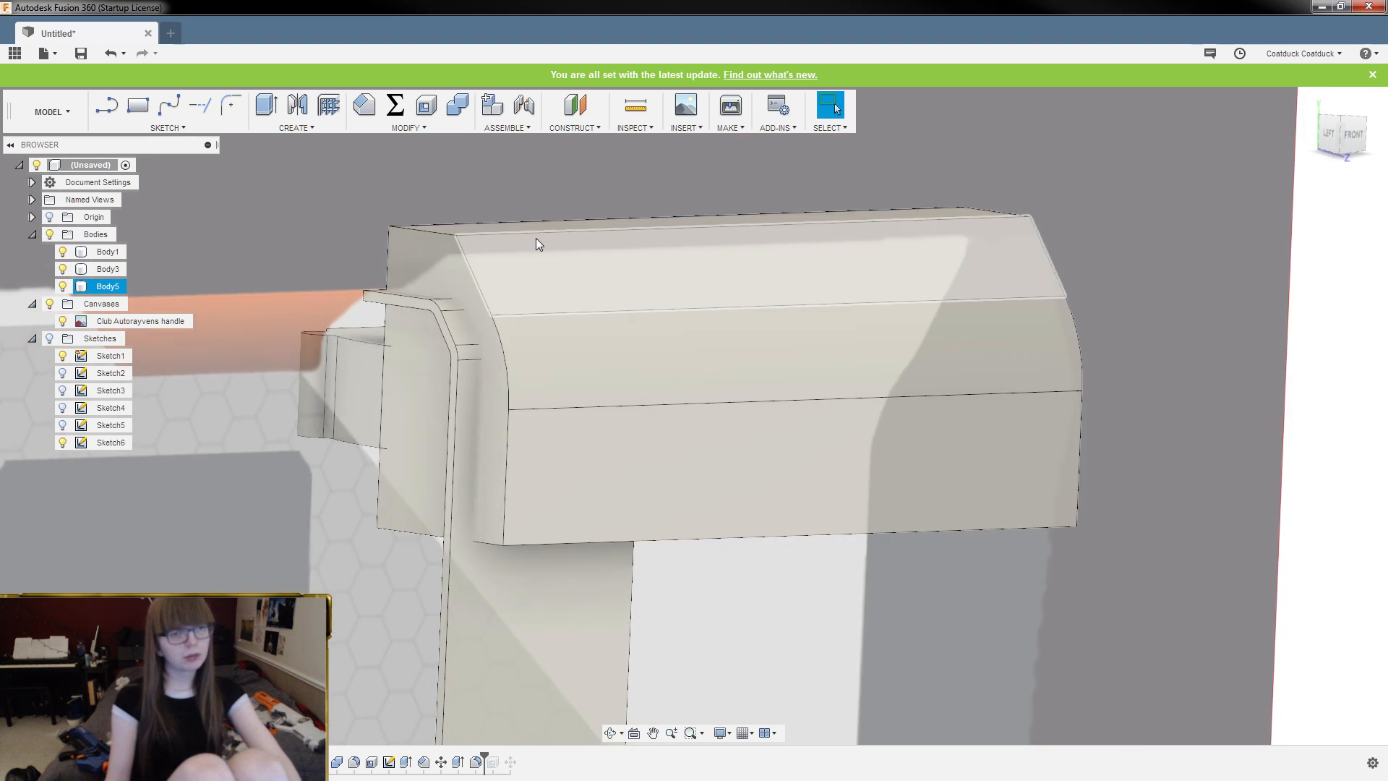
{"action": "left_click", "coordinate": [540, 233]}
{"action": "key", "text": "f"}
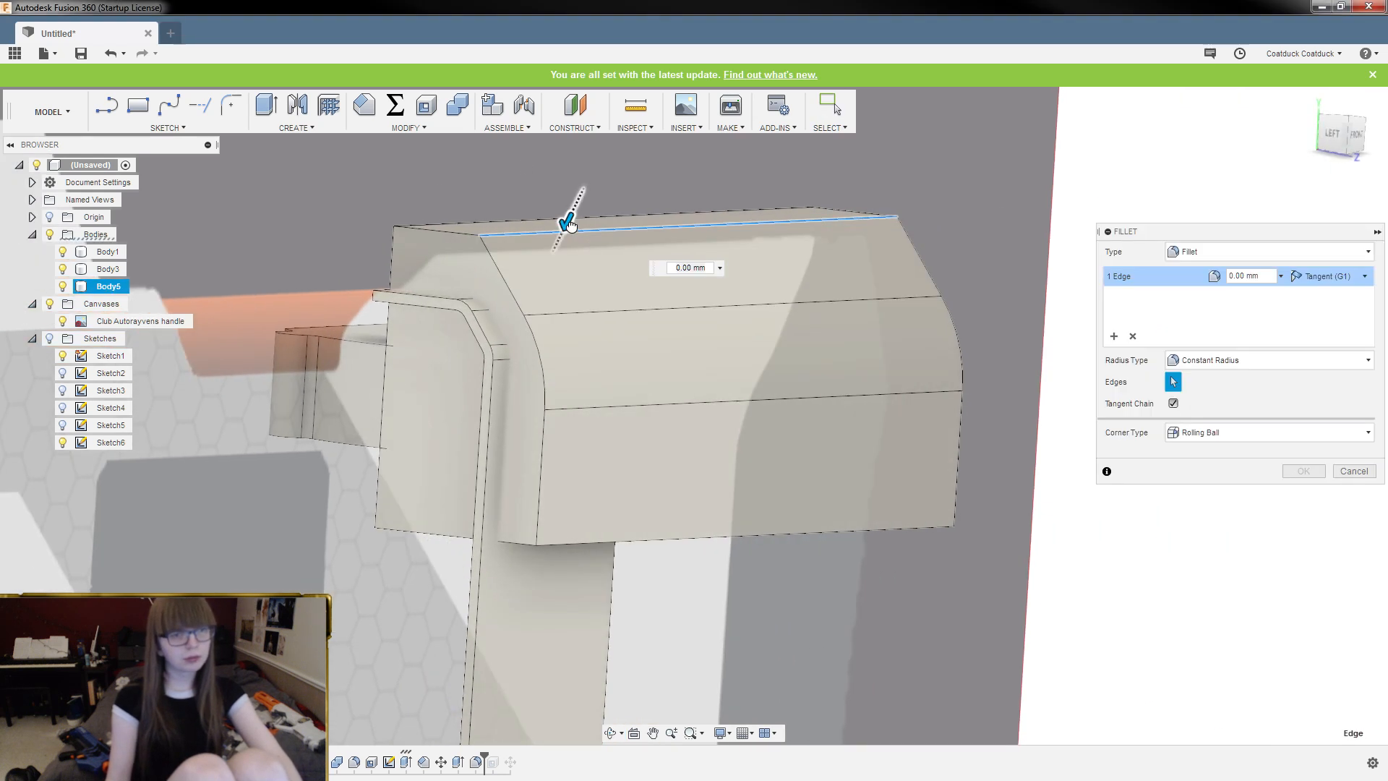
{"action": "left_click_drag", "start_coordinate": [569, 222], "coordinate": [564, 230]}
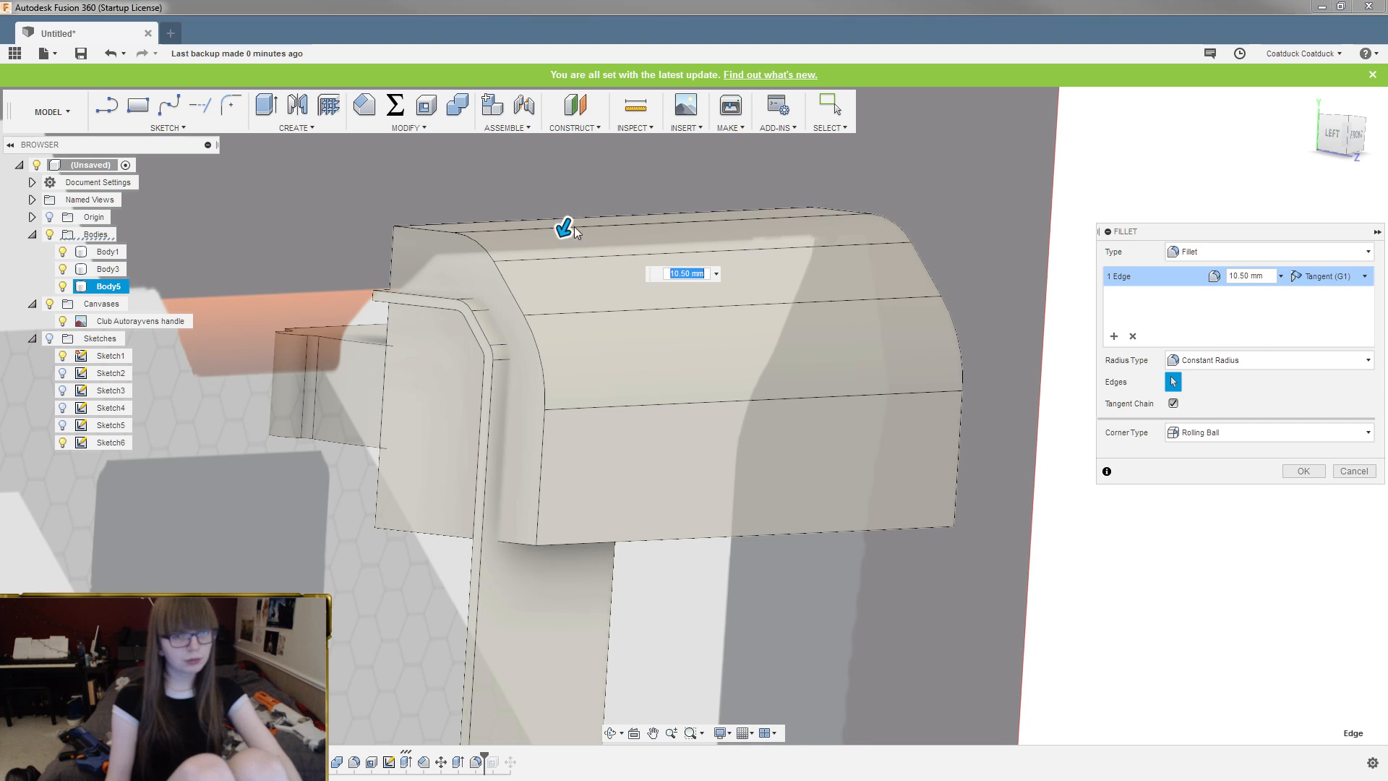
{"action": "key", "text": "Return"}
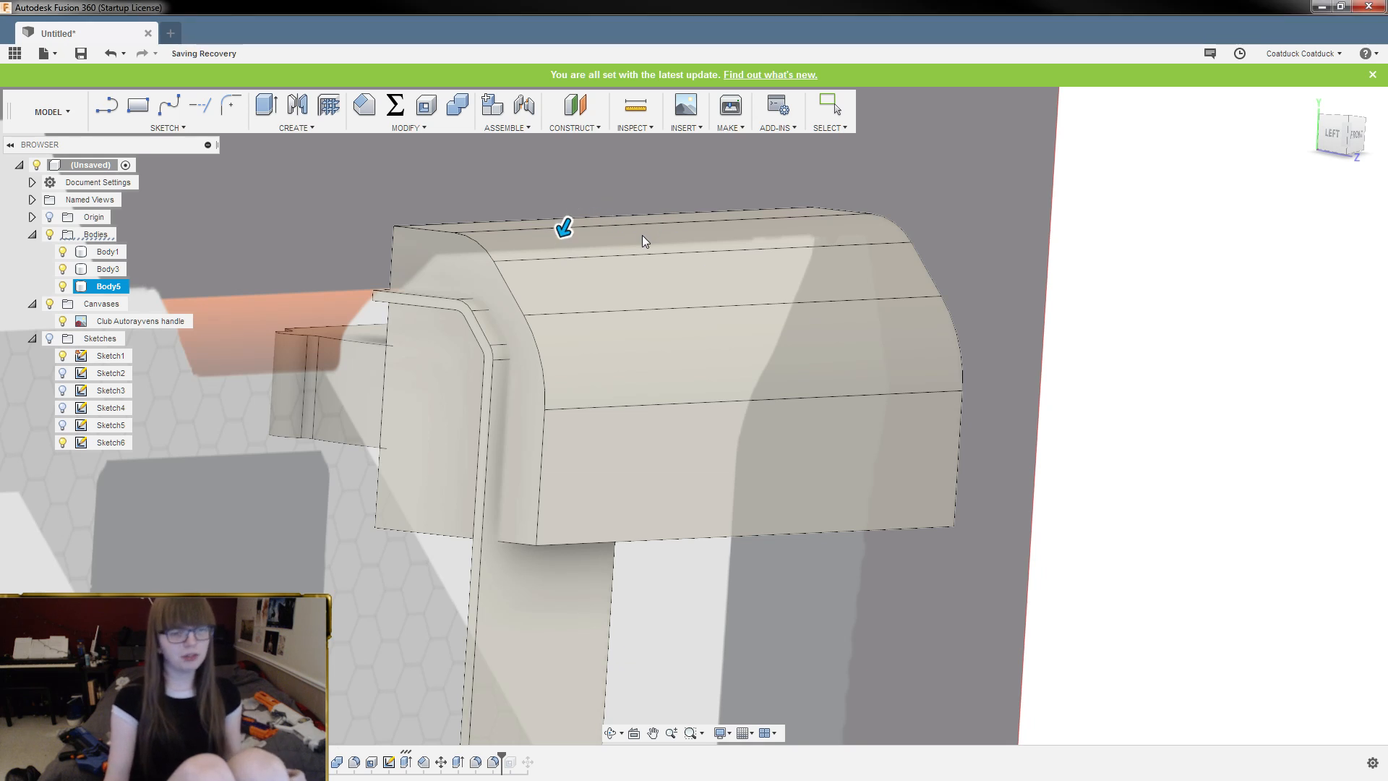
Roll the timeline forward past the shell and move features so they apply to the rounded stock block
{"action": "middle_click_drag", "start_coordinate": [640, 236], "coordinate": [579, 236], "text": "shift"}
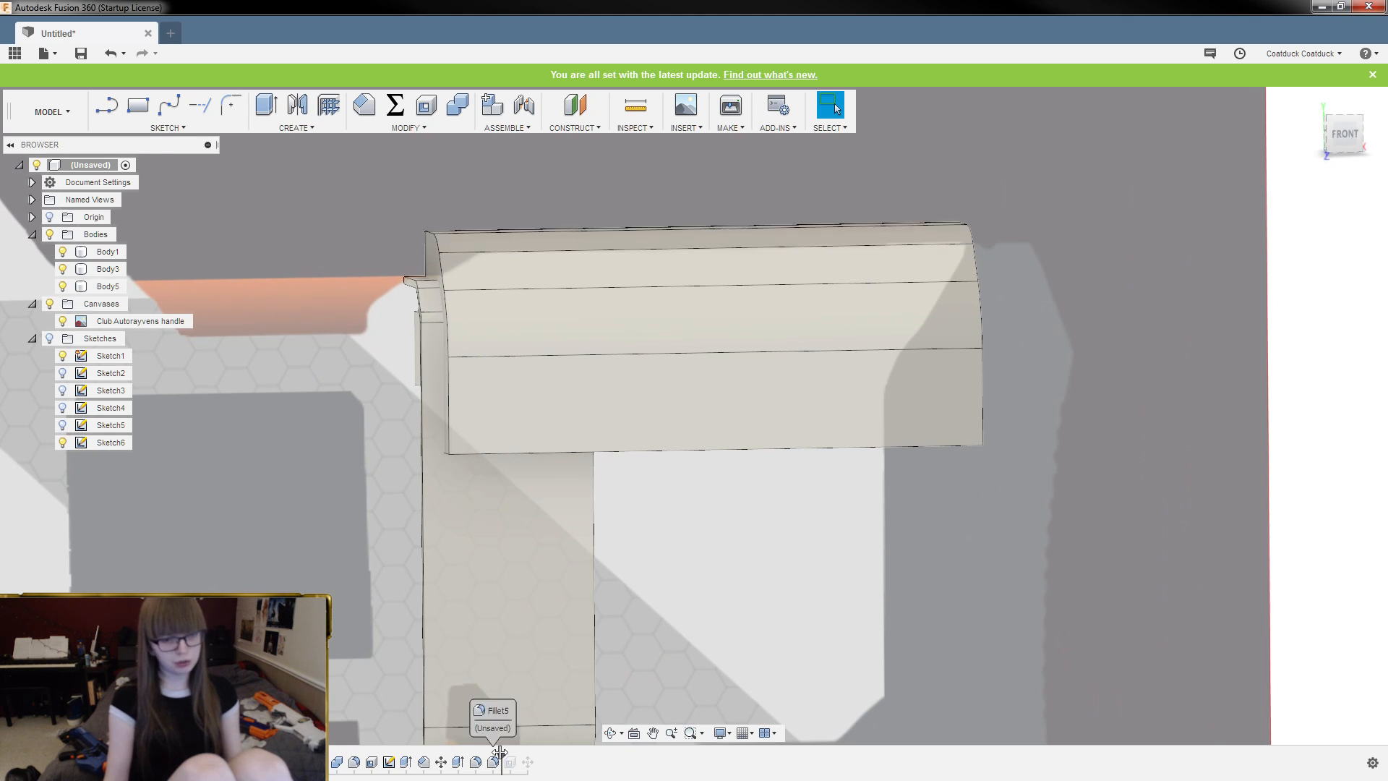
{"action": "left_click_drag", "start_coordinate": [501, 759], "coordinate": [536, 759]}
{"action": "mouse_move", "coordinate": [667, 236]}
{"action": "middle_mouse_down", "text": "shift"}
{"action": "mouse_move", "coordinate": [698, 227]}
{"action": "mouse_move", "coordinate": [691, 211]}
{"action": "mouse_move", "coordinate": [658, 228]}
{"action": "middle_mouse_up", "text": "shift"}
{"action": "scroll", "coordinate": [467, 232], "scroll_direction": "up", "scroll_amount": 3}
{"action": "middle_click_drag", "start_coordinate": [467, 232], "coordinate": [589, 225], "text": "shift"}
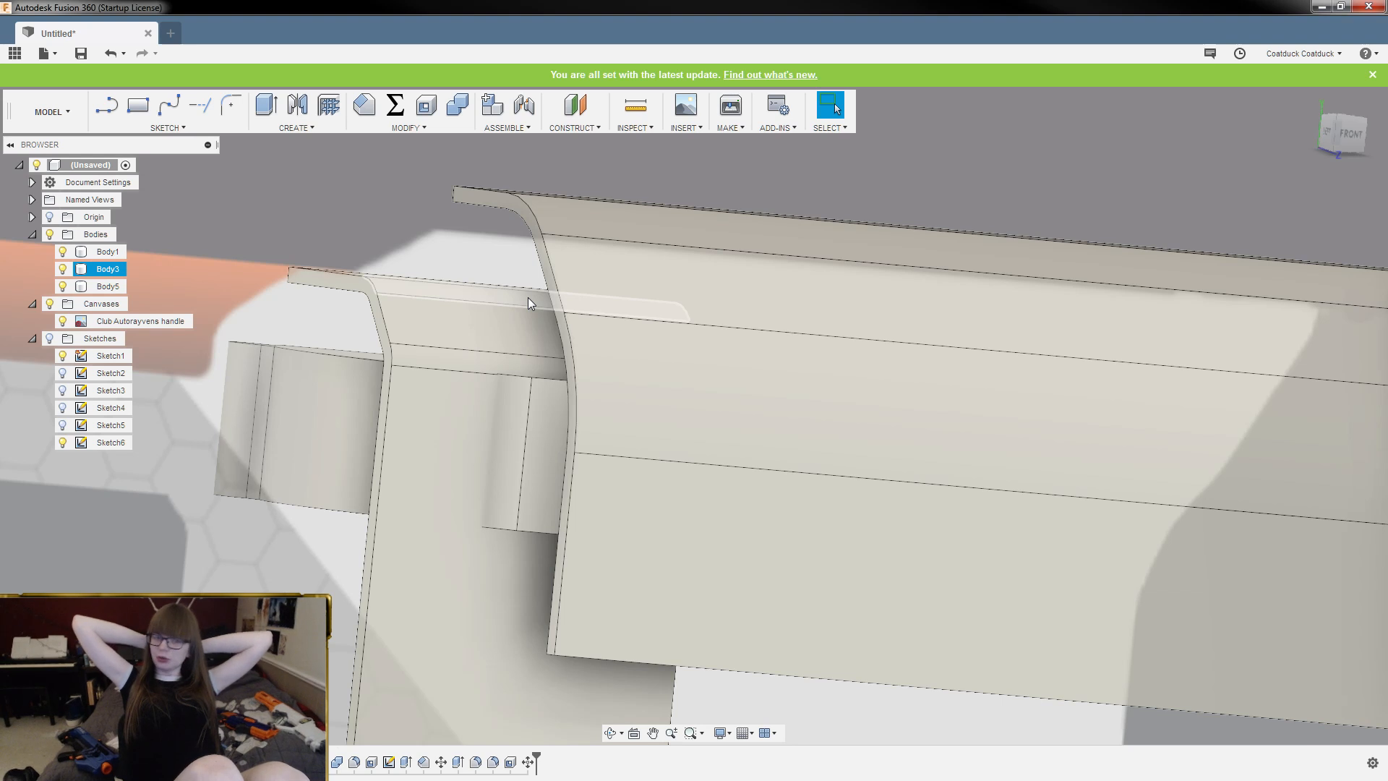
Inspect from the side and from below how the rounded stock shell sits over Body1 and Body3
{"action": "scroll", "coordinate": [528, 297], "scroll_direction": "down", "scroll_amount": 2}
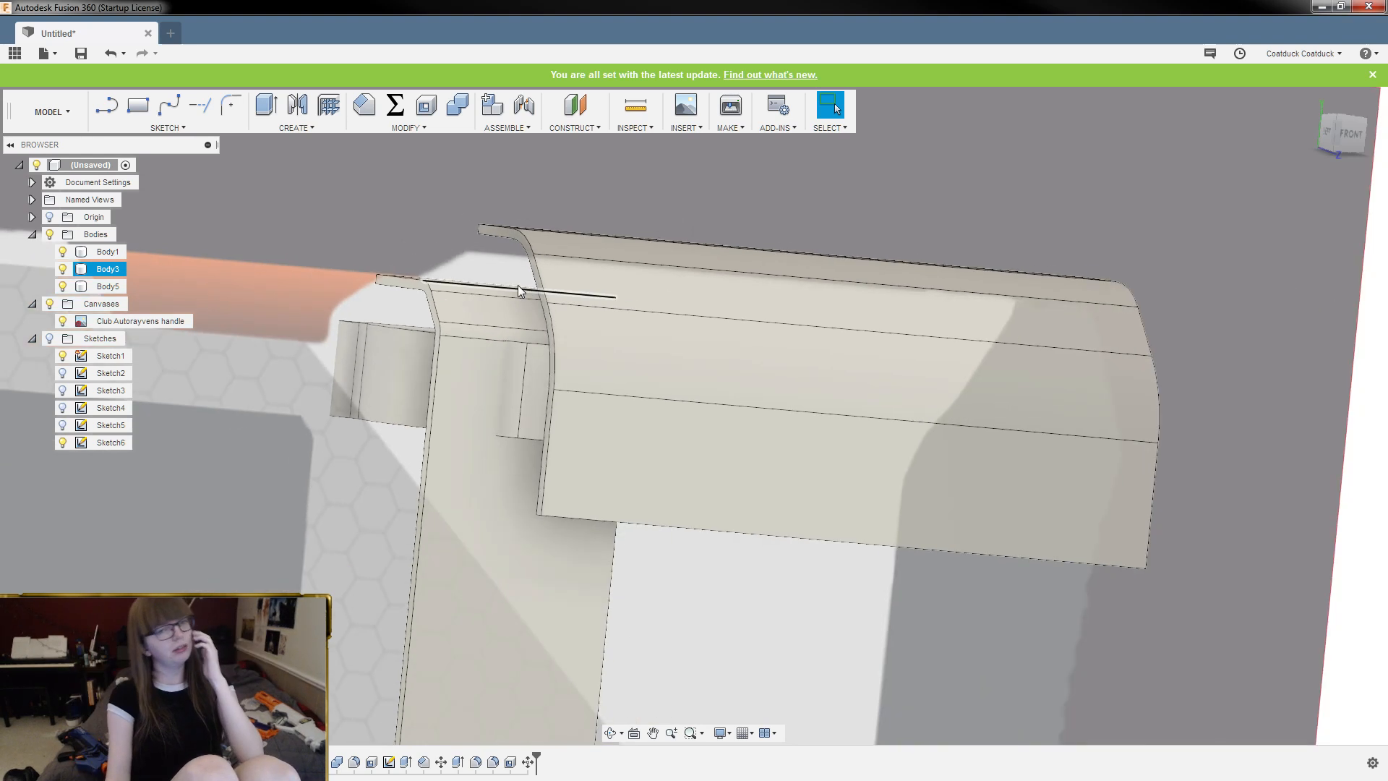
{"action": "mouse_move", "coordinate": [394, 194]}
{"action": "middle_mouse_down", "text": "shift"}
{"action": "mouse_move", "coordinate": [458, 185]}
{"action": "mouse_move", "coordinate": [381, 185]}
{"action": "mouse_move", "coordinate": [474, 198]}
{"action": "mouse_move", "coordinate": [367, 197]}
{"action": "middle_mouse_up", "text": "shift"}
{"action": "middle_click_drag", "start_coordinate": [620, 367], "coordinate": [581, 337], "text": "shift"}
{"action": "scroll", "coordinate": [752, 289], "scroll_direction": "up", "scroll_amount": 3}
{"action": "middle_click_drag", "start_coordinate": [757, 283], "coordinate": [783, 324], "text": "shift"}
{"action": "scroll", "coordinate": [761, 307], "scroll_direction": "down", "scroll_amount": 5}
{"action": "scroll", "coordinate": [579, 282], "scroll_direction": "up", "scroll_amount": 5}
{"action": "scroll", "coordinate": [672, 305], "scroll_direction": "down", "scroll_amount": 4}
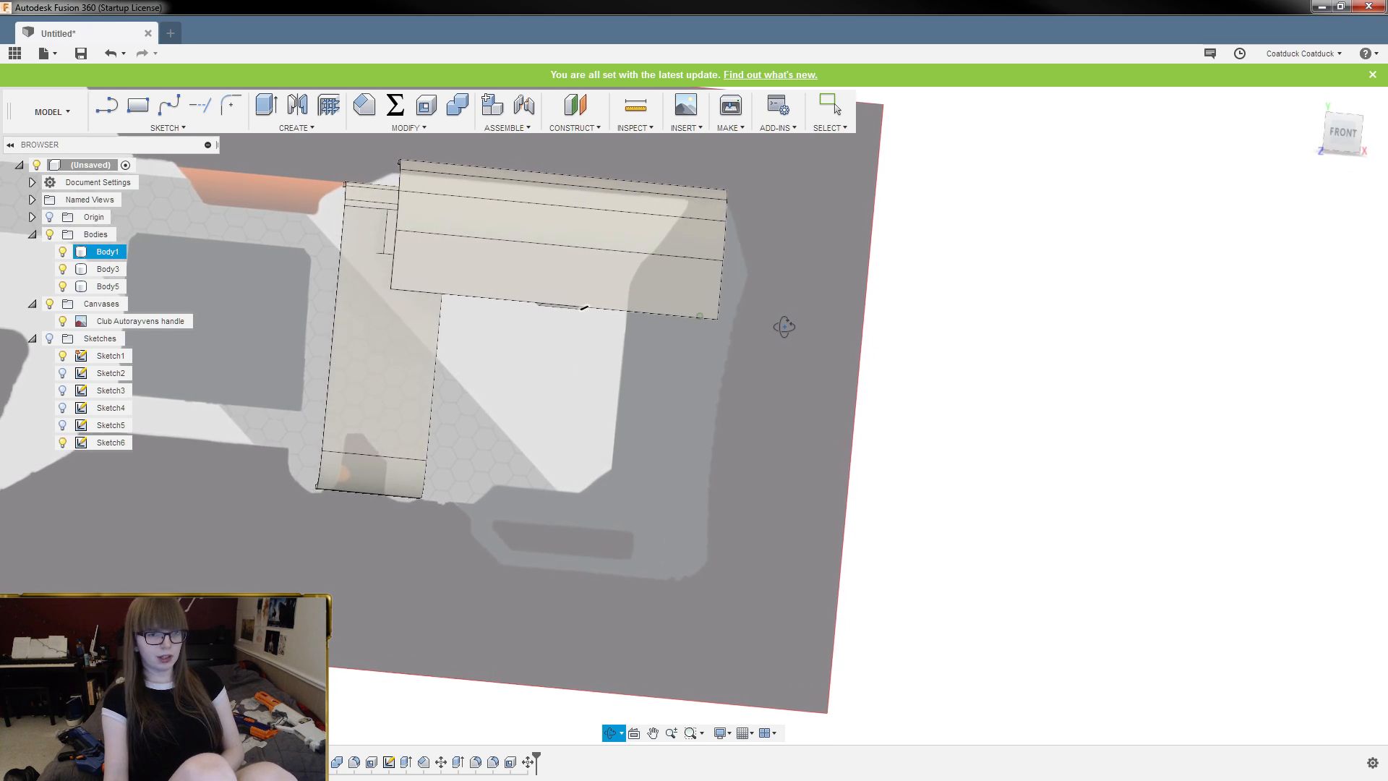
{"action": "scroll", "coordinate": [634, 300], "scroll_direction": "up", "scroll_amount": 1}
{"action": "scroll", "coordinate": [633, 300], "scroll_direction": "up", "scroll_amount": 2}
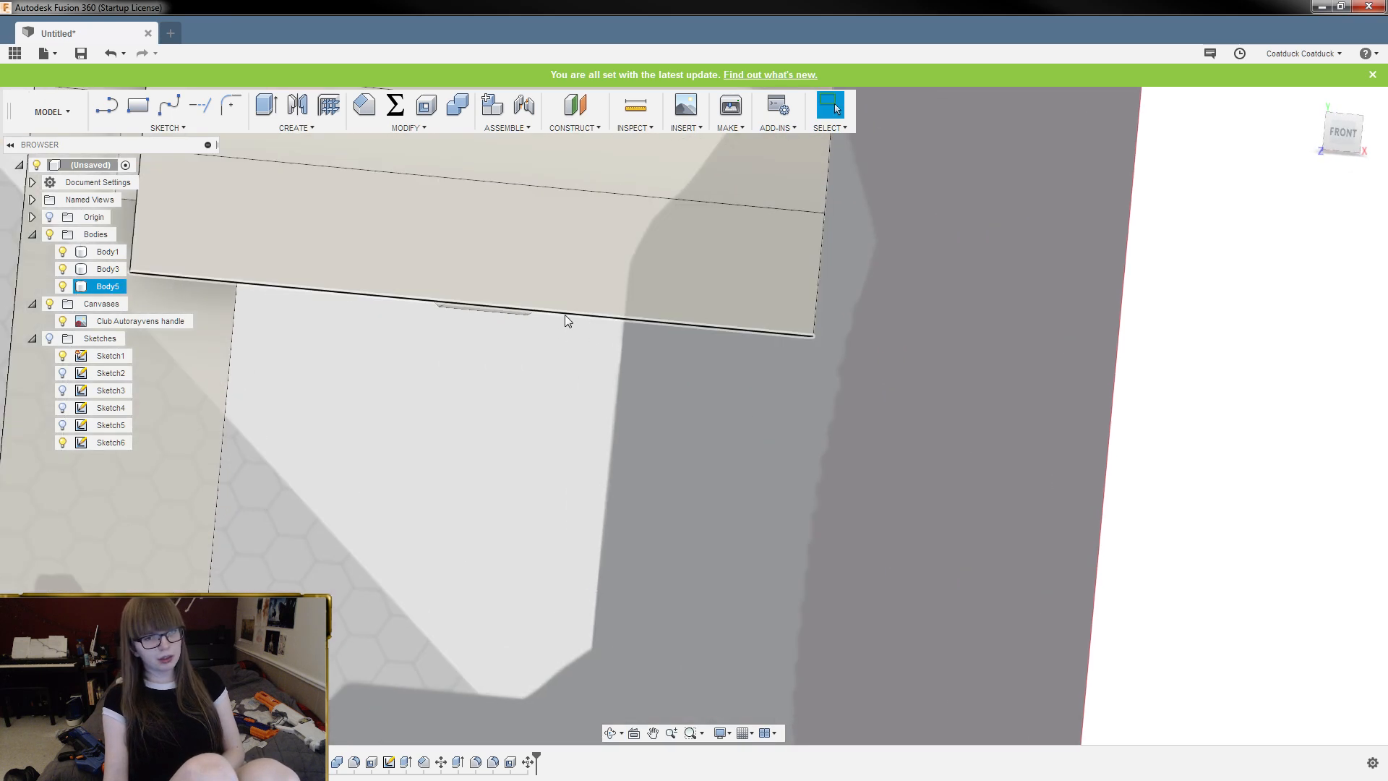
{"action": "middle_click_drag", "start_coordinate": [525, 312], "coordinate": [655, 328], "text": "shift"}
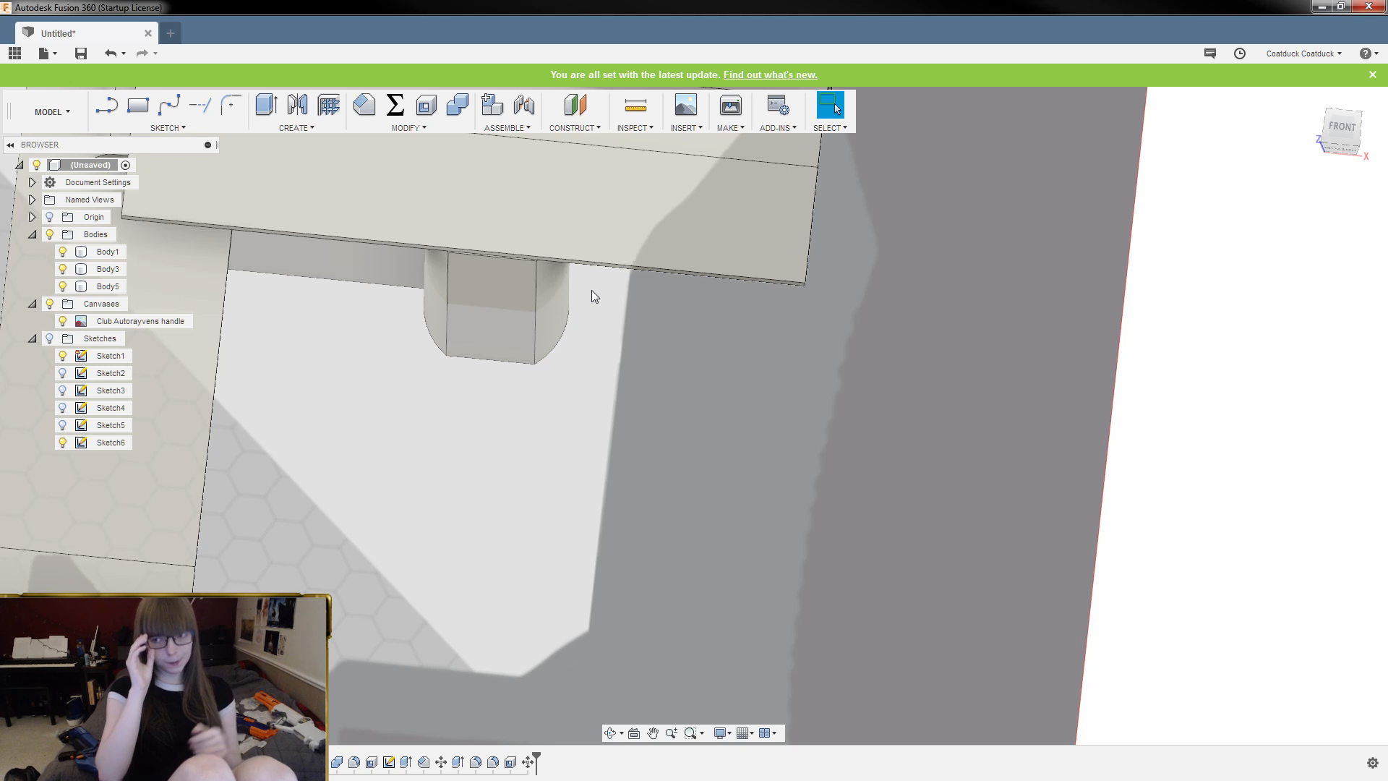
{"action": "mouse_move", "coordinate": [629, 430]}
{"action": "middle_mouse_down", "text": "shift"}
{"action": "mouse_move", "coordinate": [516, 378]}
{"action": "mouse_move", "coordinate": [505, 350]}
{"action": "mouse_move", "coordinate": [660, 428]}
{"action": "mouse_move", "coordinate": [691, 417]}
{"action": "mouse_move", "coordinate": [676, 325]}
{"action": "mouse_move", "coordinate": [653, 418]}
{"action": "middle_mouse_up", "text": "shift"}
{"action": "scroll", "coordinate": [403, 331], "scroll_direction": "up", "scroll_amount": 2}
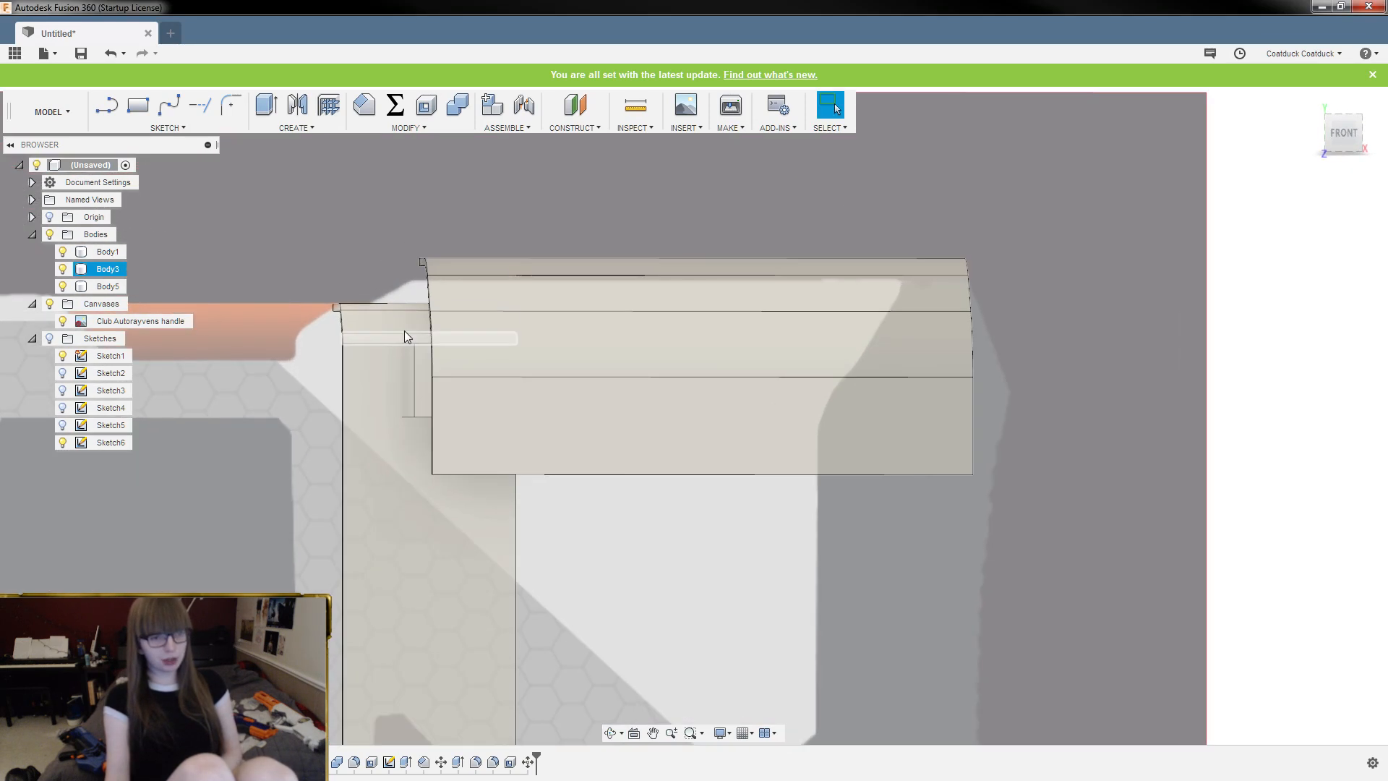
Compare the three stock bodies with the stock outline on the reference canvas from several angles
{"action": "middle_click_drag", "start_coordinate": [403, 331], "coordinate": [332, 276], "text": "shift"}
{"action": "scroll", "coordinate": [664, 365], "scroll_direction": "down", "scroll_amount": 3}
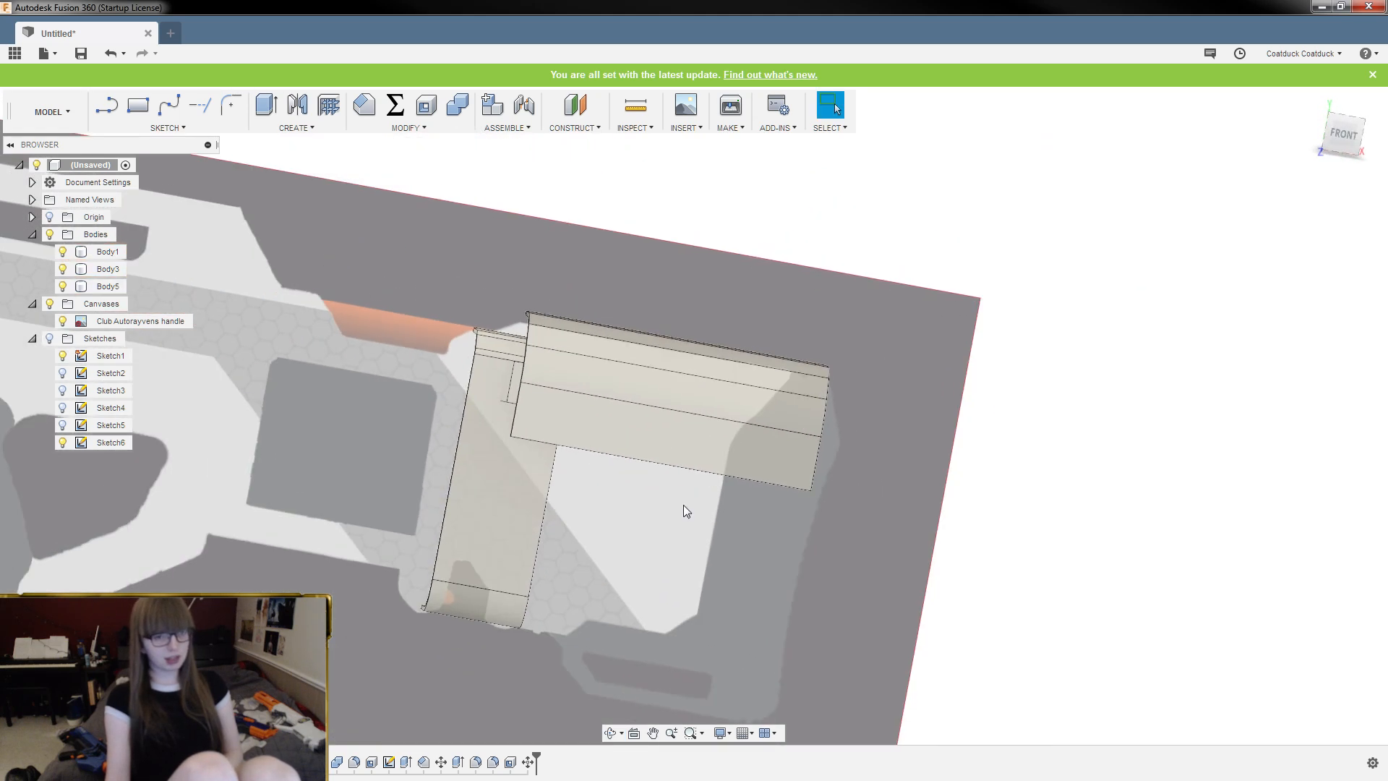
{"action": "mouse_move", "coordinate": [683, 504]}
{"action": "middle_mouse_down", "text": "shift"}
{"action": "mouse_move", "coordinate": [706, 496]}
{"action": "mouse_move", "coordinate": [714, 461]}
{"action": "mouse_move", "coordinate": [695, 499]}
{"action": "middle_mouse_up", "text": "shift"}
{"action": "scroll", "coordinate": [648, 428], "scroll_direction": "down", "scroll_amount": 3}
{"action": "scroll", "coordinate": [590, 555], "scroll_direction": "up", "scroll_amount": 3}
{"action": "middle_click_drag", "start_coordinate": [584, 571], "coordinate": [603, 626], "text": "shift"}
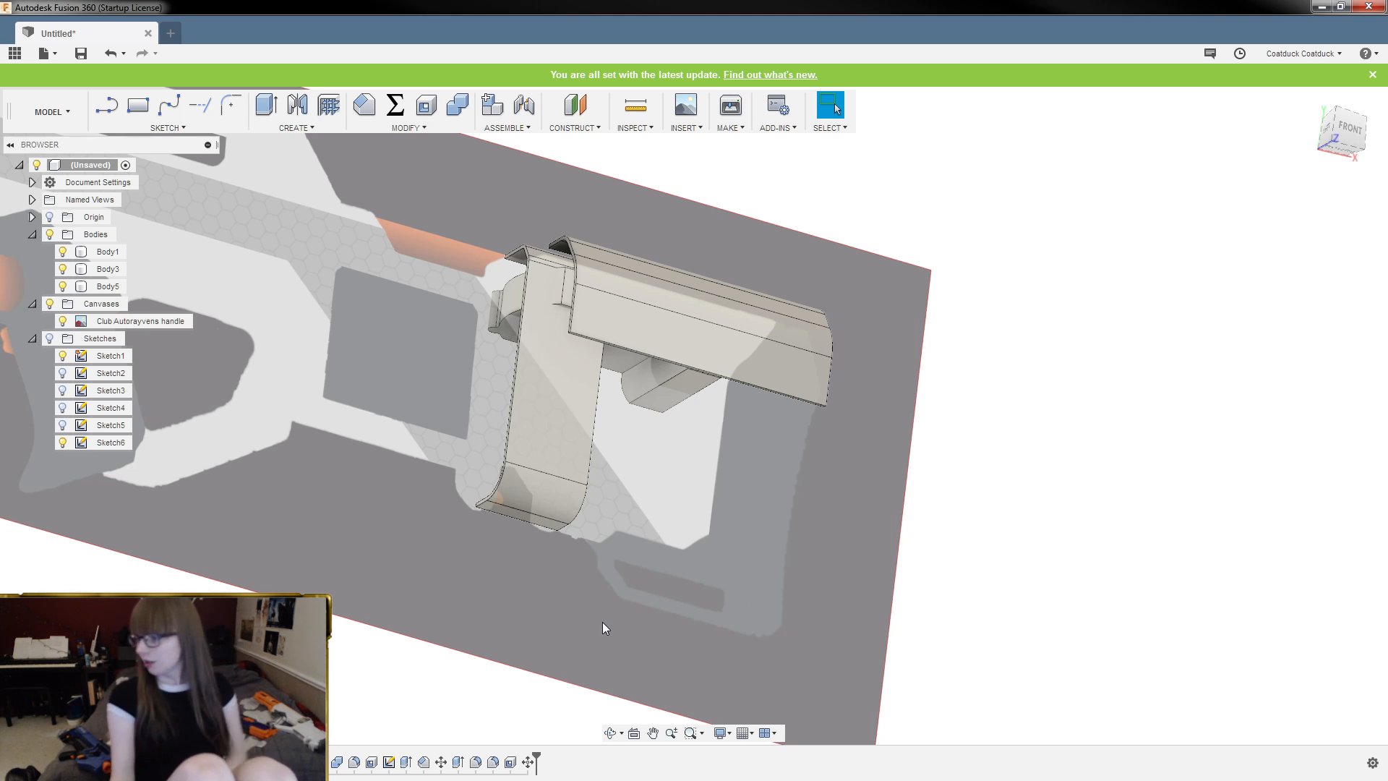
{"action": "middle_click_drag", "start_coordinate": [866, 276], "coordinate": [786, 222], "text": "shift"}
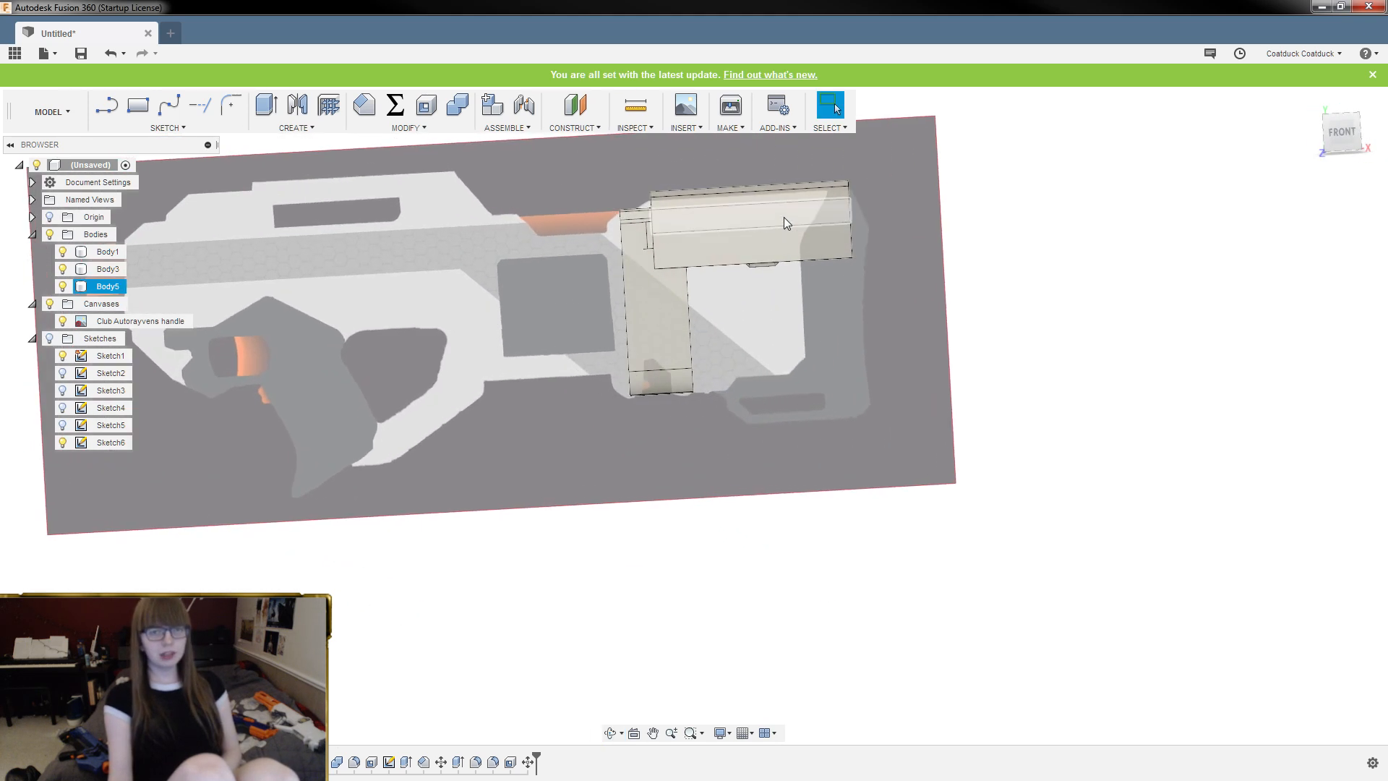
{"action": "scroll", "coordinate": [770, 166], "scroll_direction": "up", "scroll_amount": 5}
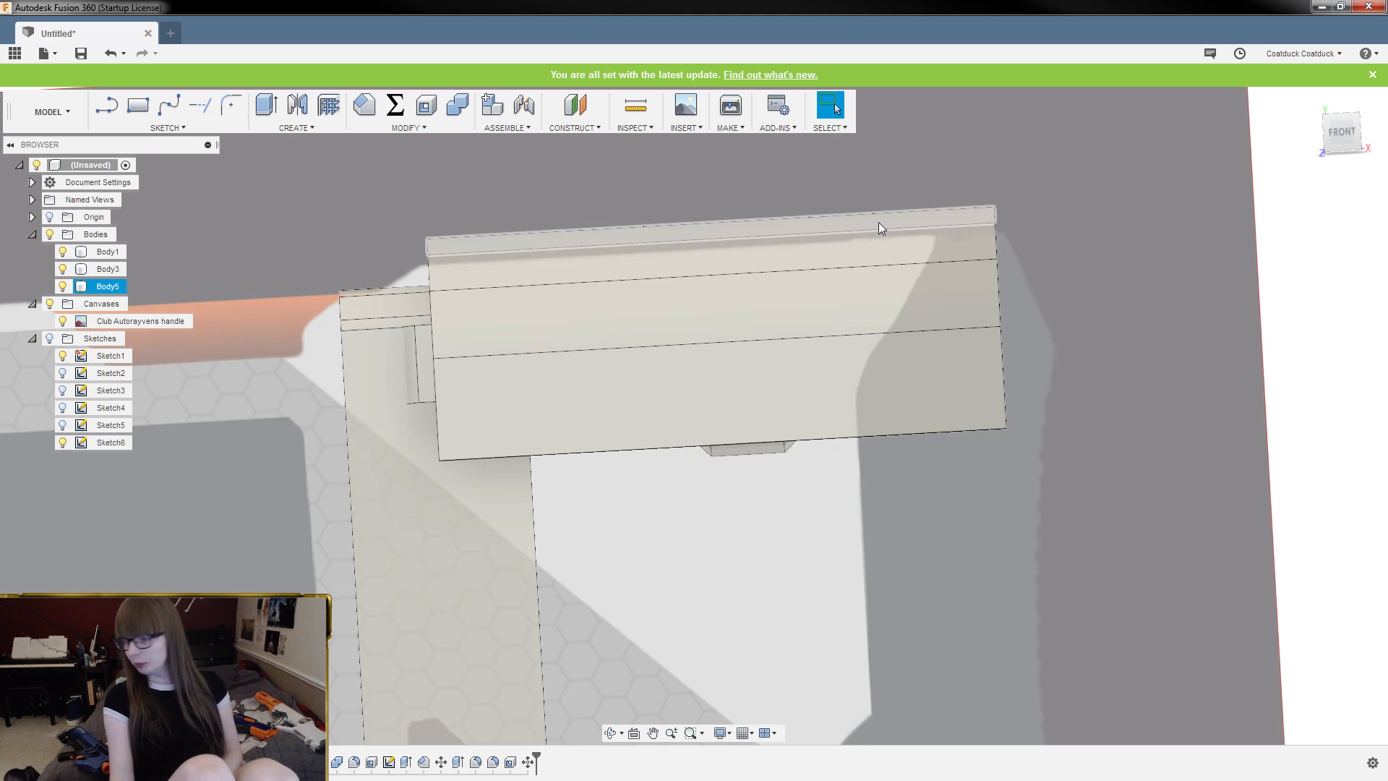
{"action": "scroll", "coordinate": [861, 213], "scroll_direction": "down", "scroll_amount": 3}
{"action": "scroll", "coordinate": [853, 200], "scroll_direction": "down", "scroll_amount": 5}
{"action": "middle_click_drag", "start_coordinate": [900, 354], "coordinate": [871, 377], "text": "shift"}
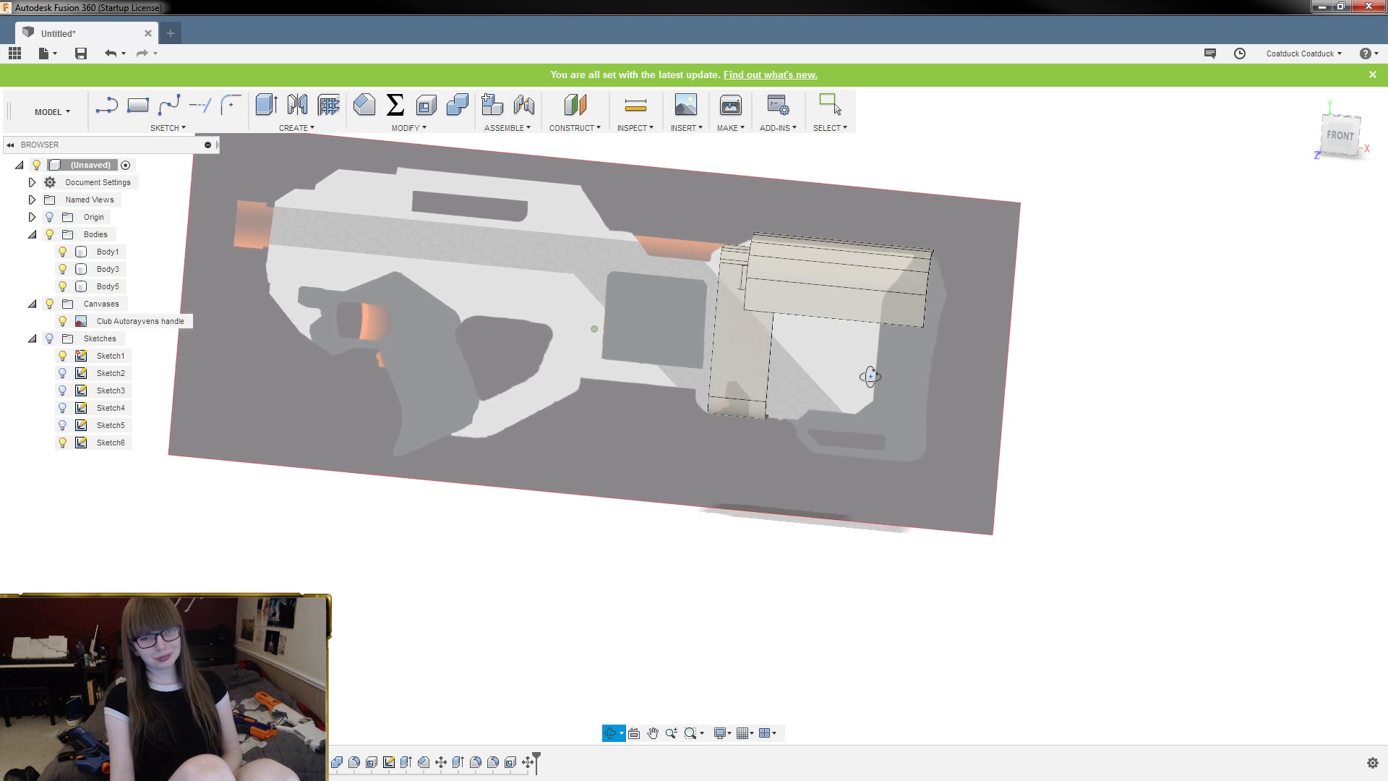
Switch to the front view and examine the canvas around the stock, the hexagon-patterned band and the forward blaster body
{"action": "left_click", "coordinate": [1340, 136]}
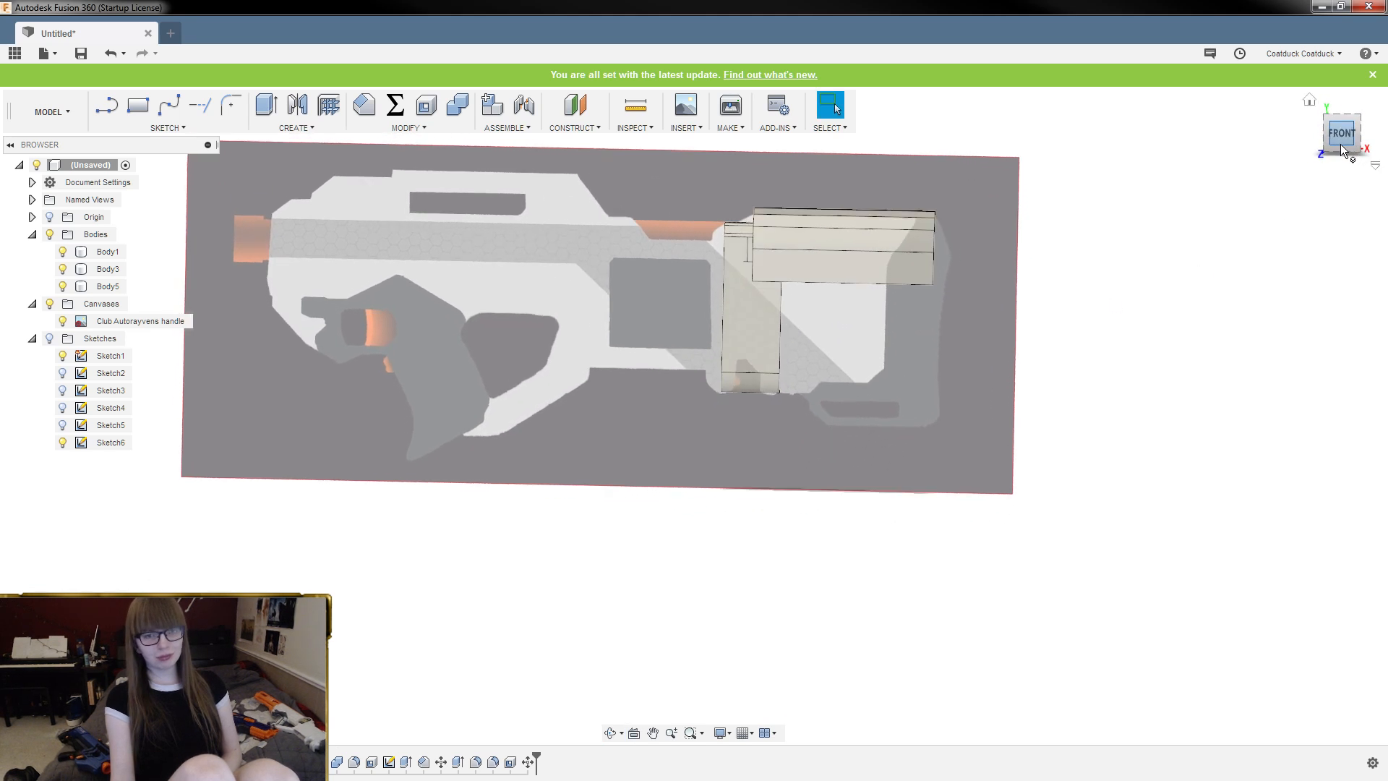
{"action": "scroll", "coordinate": [506, 183], "scroll_direction": "up", "scroll_amount": 3}
{"action": "scroll", "coordinate": [892, 206], "scroll_direction": "up", "scroll_amount": 4}
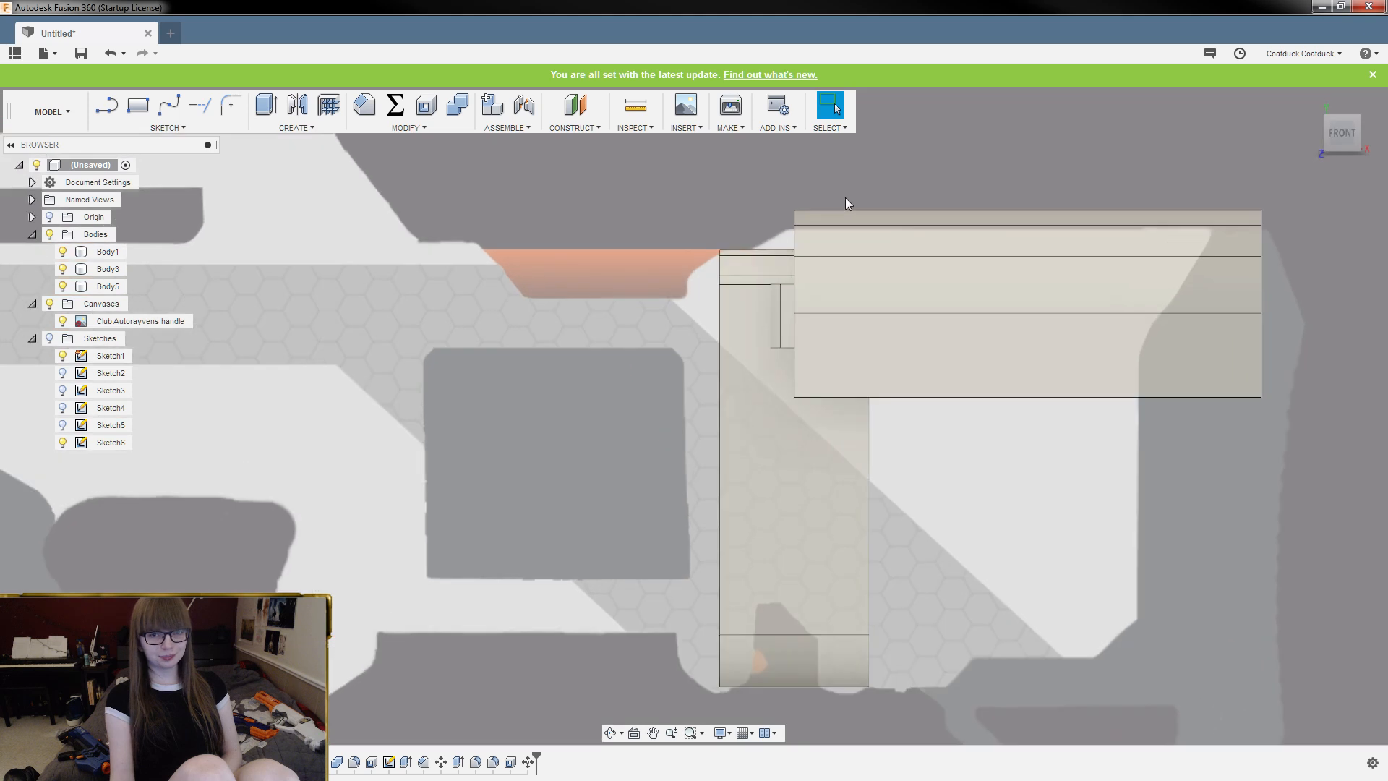
{"action": "scroll", "coordinate": [839, 183], "scroll_direction": "down", "scroll_amount": 5}
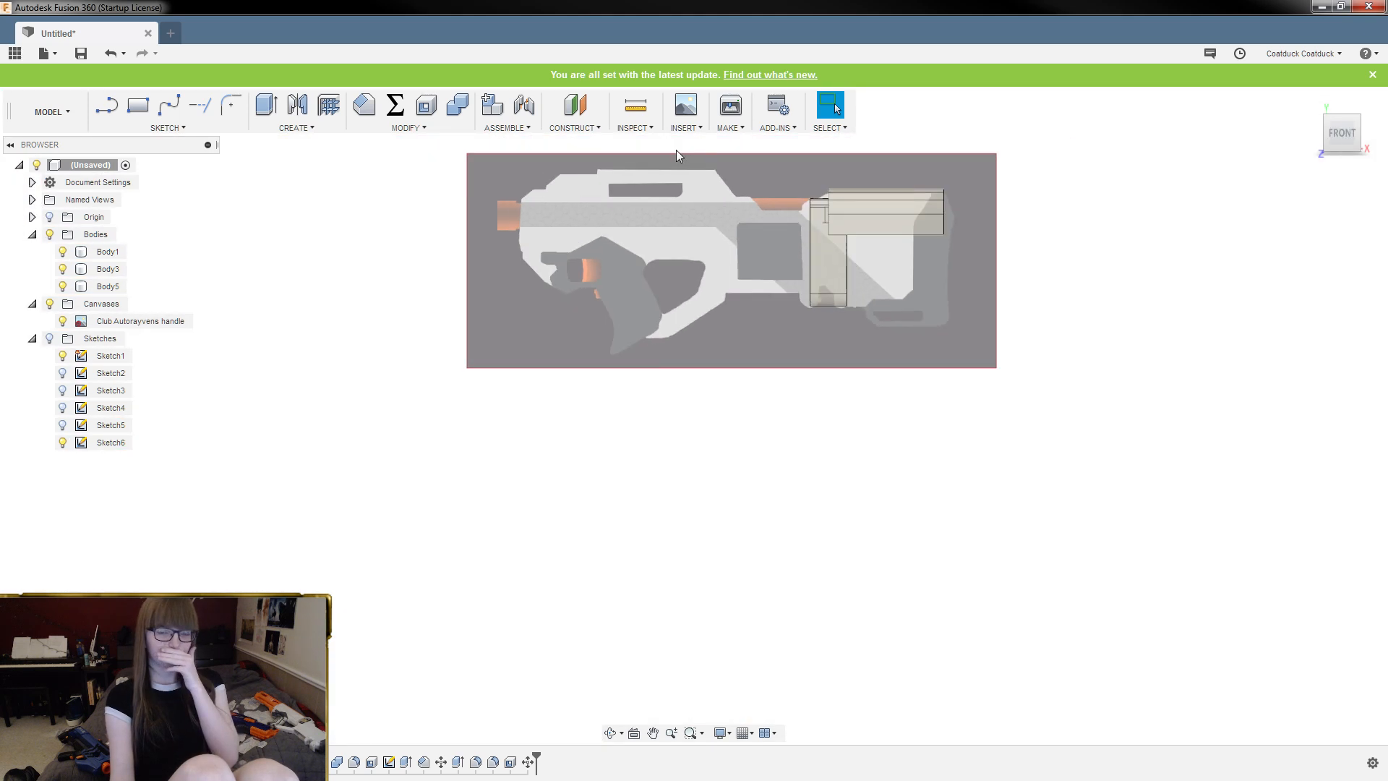
{"action": "scroll", "coordinate": [700, 167], "scroll_direction": "up", "scroll_amount": 2}
{"action": "scroll", "coordinate": [825, 194], "scroll_direction": "up", "scroll_amount": 2}
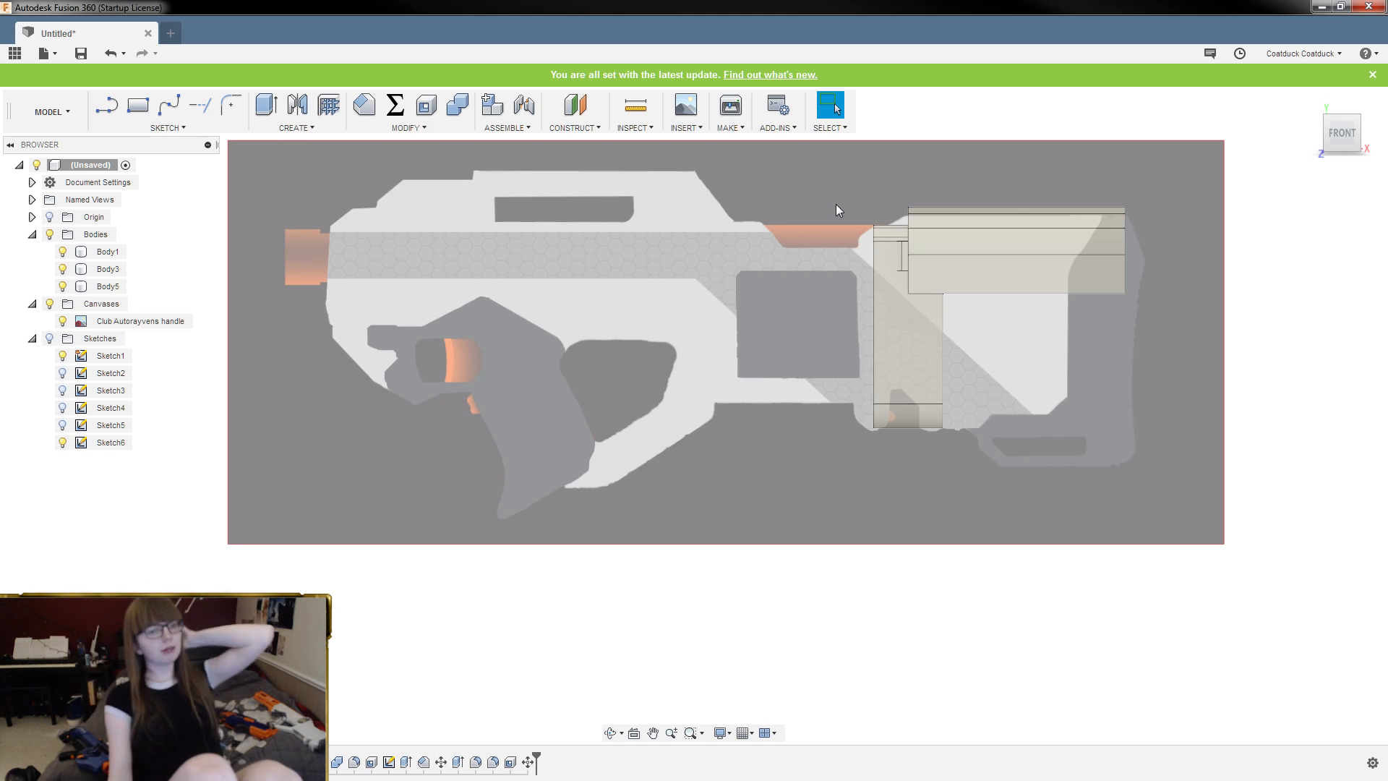
{"action": "scroll", "coordinate": [676, 258], "scroll_direction": "up", "scroll_amount": 10}
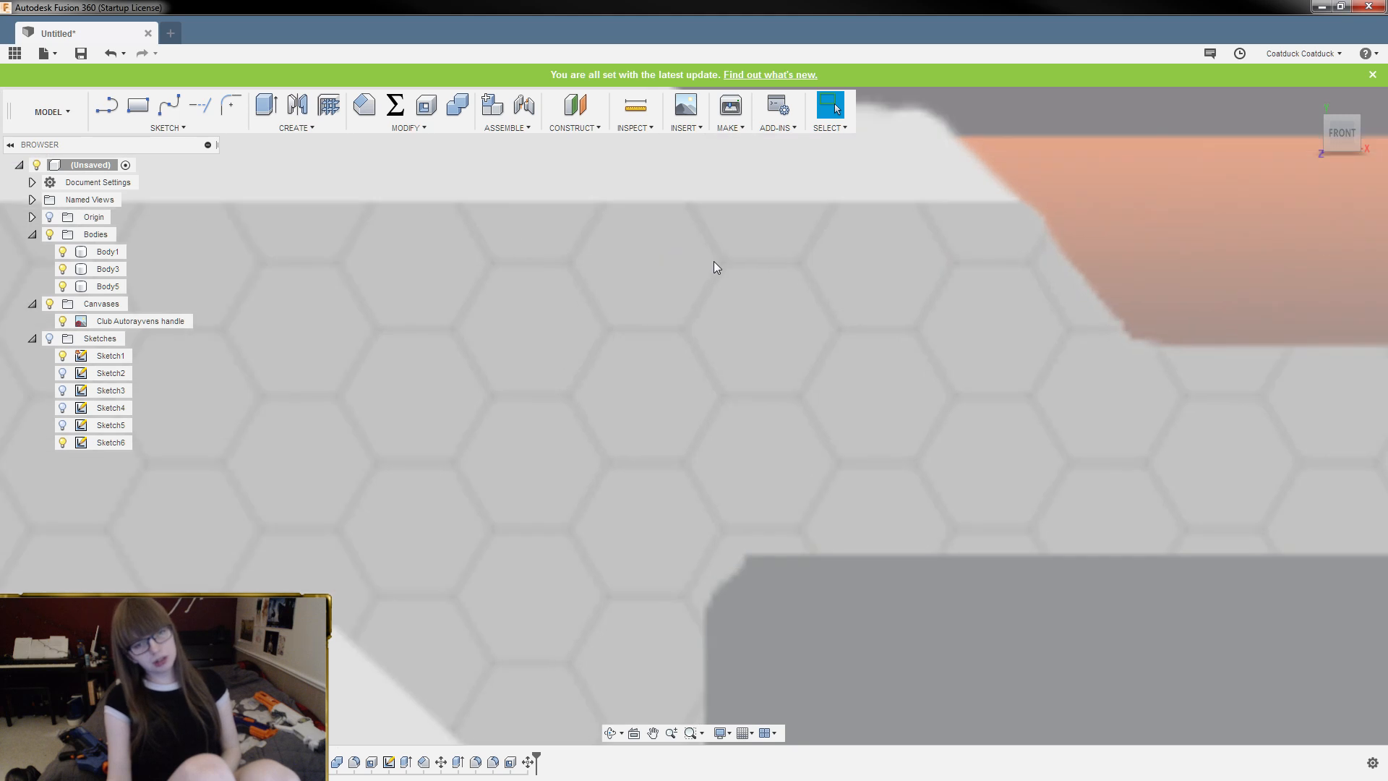
{"action": "scroll", "coordinate": [717, 265], "scroll_direction": "down", "scroll_amount": 10}
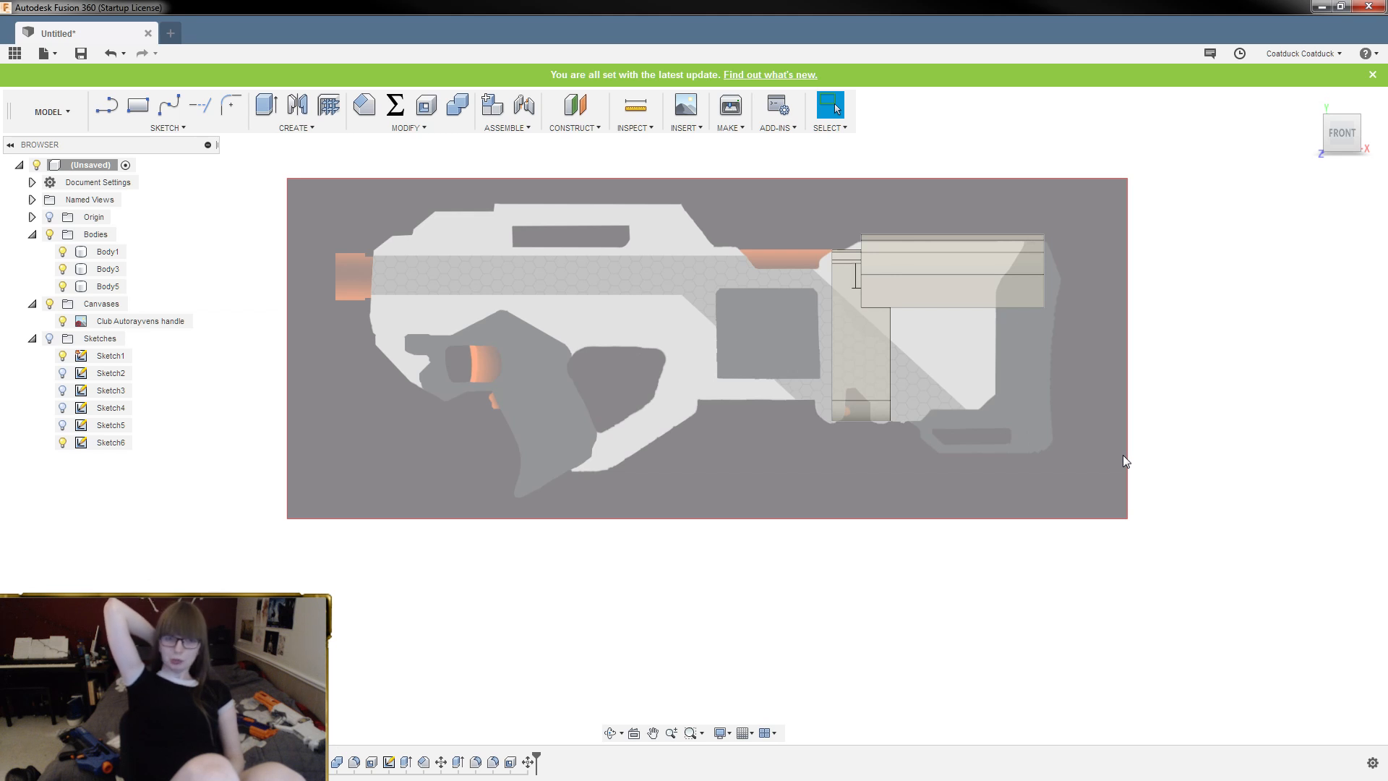
{"action": "scroll", "coordinate": [1122, 454], "scroll_direction": "up", "scroll_amount": 2}
{"action": "scroll", "coordinate": [405, 125], "scroll_direction": "up", "scroll_amount": 1}
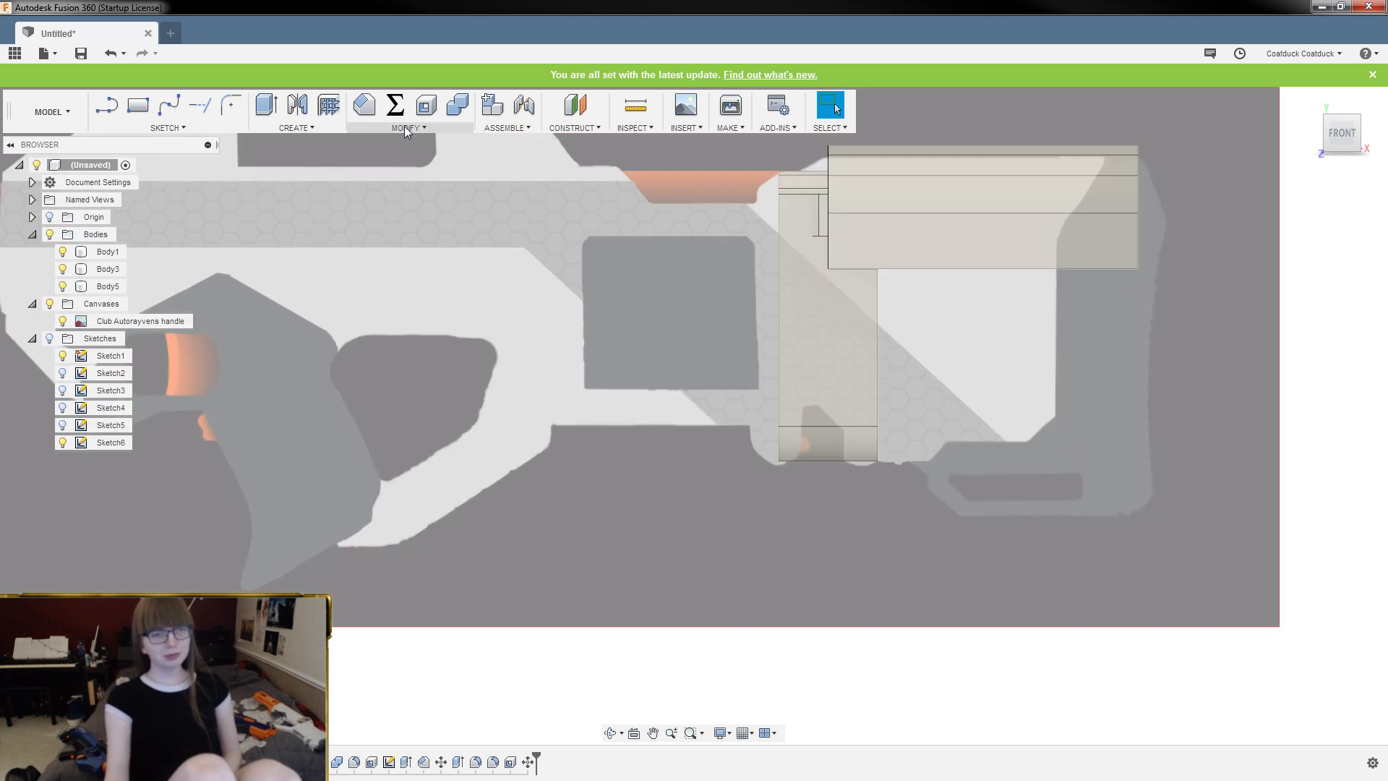
{"action": "scroll", "coordinate": [567, 199], "scroll_direction": "up", "scroll_amount": 3}
{"action": "scroll", "coordinate": [477, 202], "scroll_direction": "up", "scroll_amount": 2}
{"action": "scroll", "coordinate": [874, 304], "scroll_direction": "down", "scroll_amount": 4}
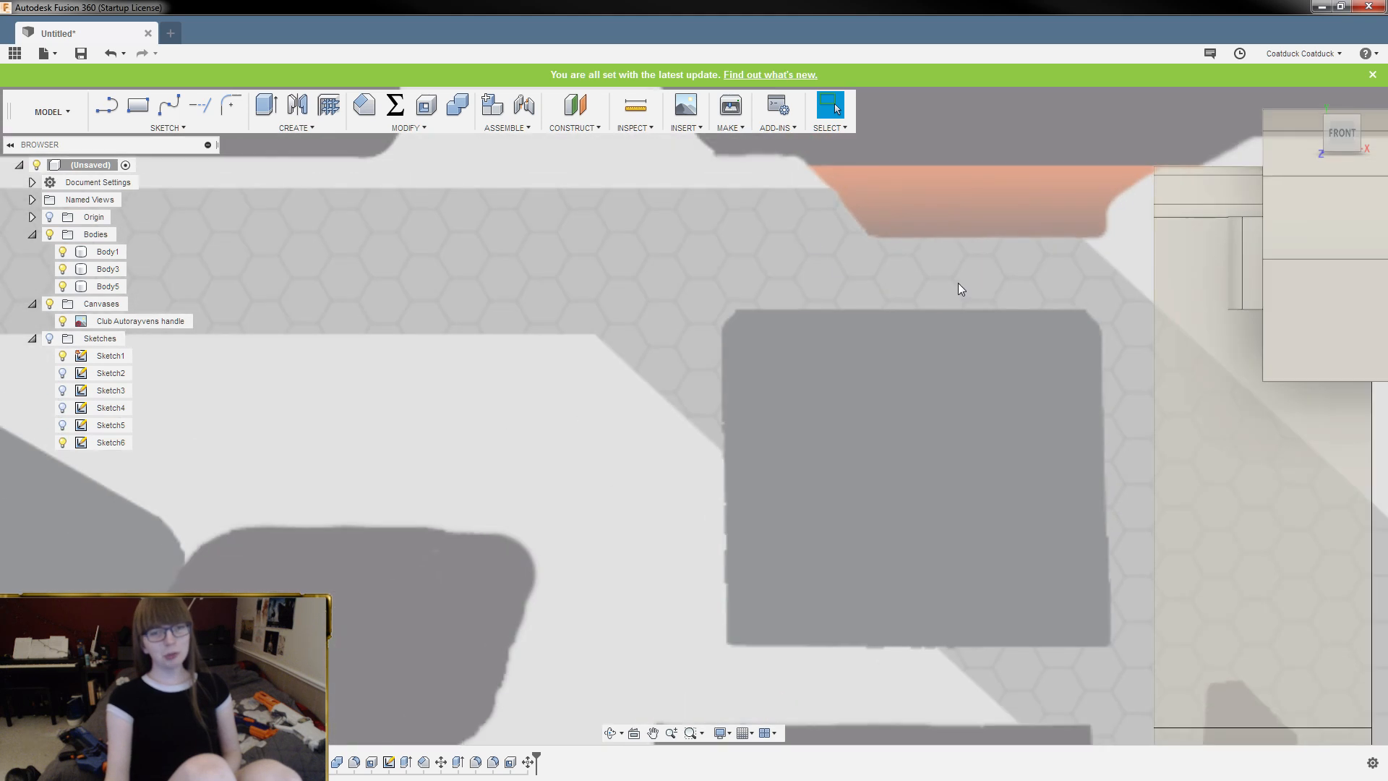
{"action": "scroll", "coordinate": [885, 303], "scroll_direction": "down", "scroll_amount": 2}
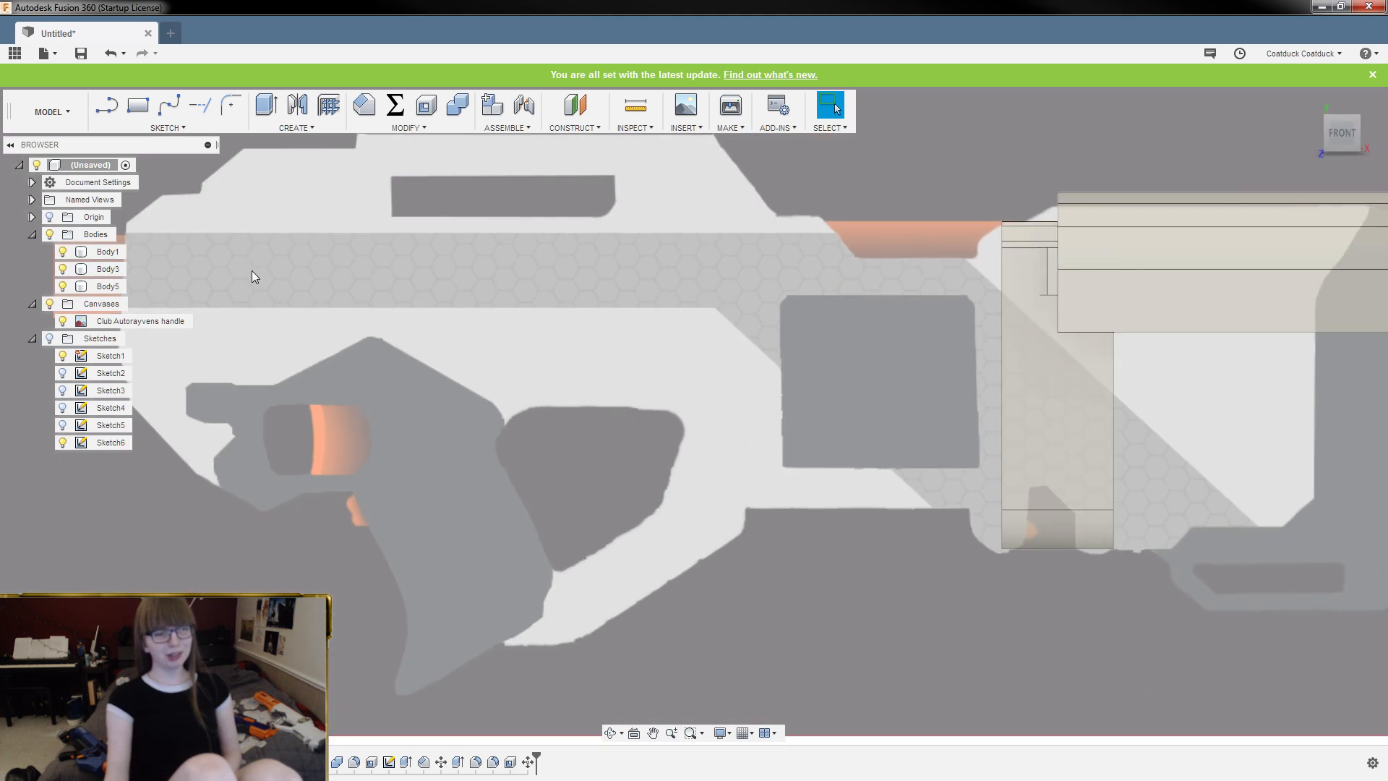
{"action": "scroll", "coordinate": [252, 272], "scroll_direction": "down", "scroll_amount": 3}
{"action": "scroll", "coordinate": [252, 260], "scroll_direction": "up", "scroll_amount": 4}
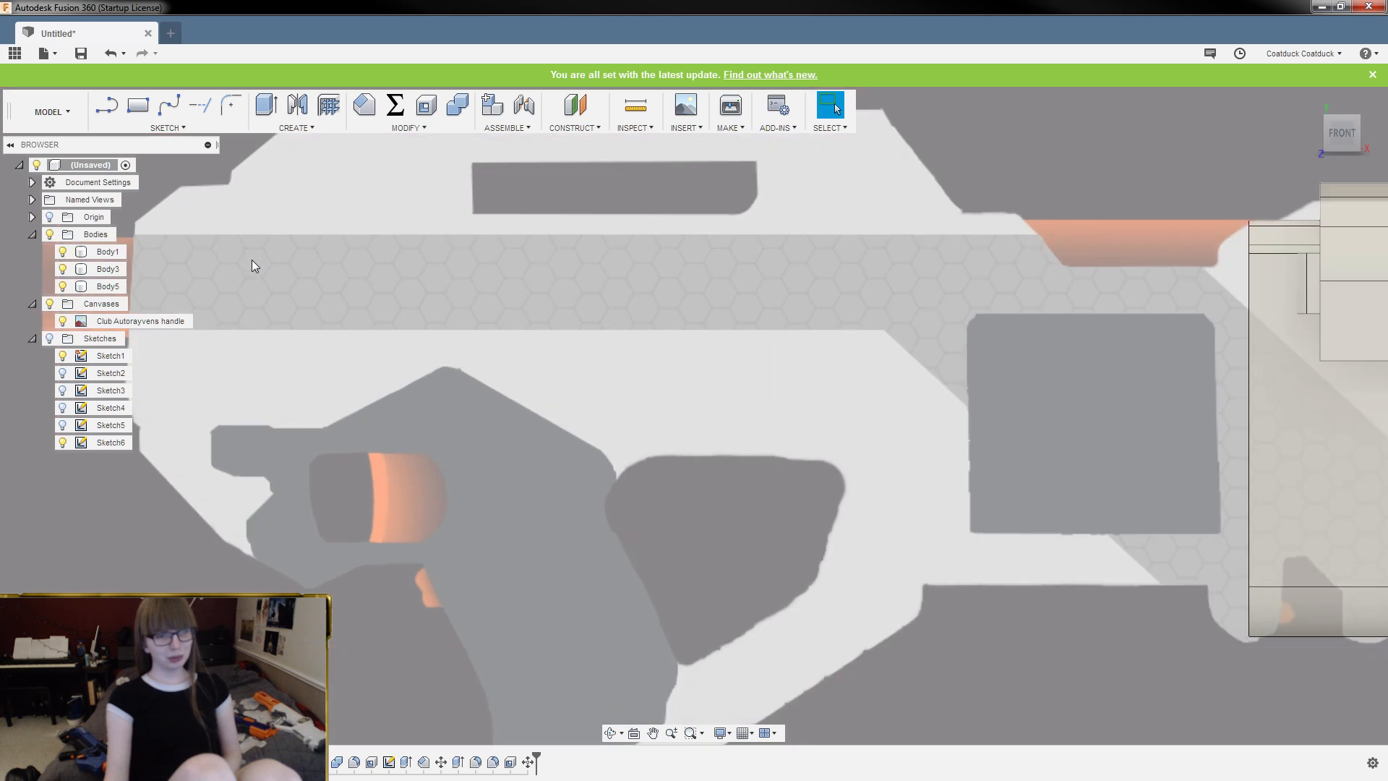
Compare the size and placement of the stock bodies with the full blaster silhouette on the canvas, mainly from the front
{"action": "scroll", "coordinate": [252, 264], "scroll_direction": "down", "scroll_amount": 3}
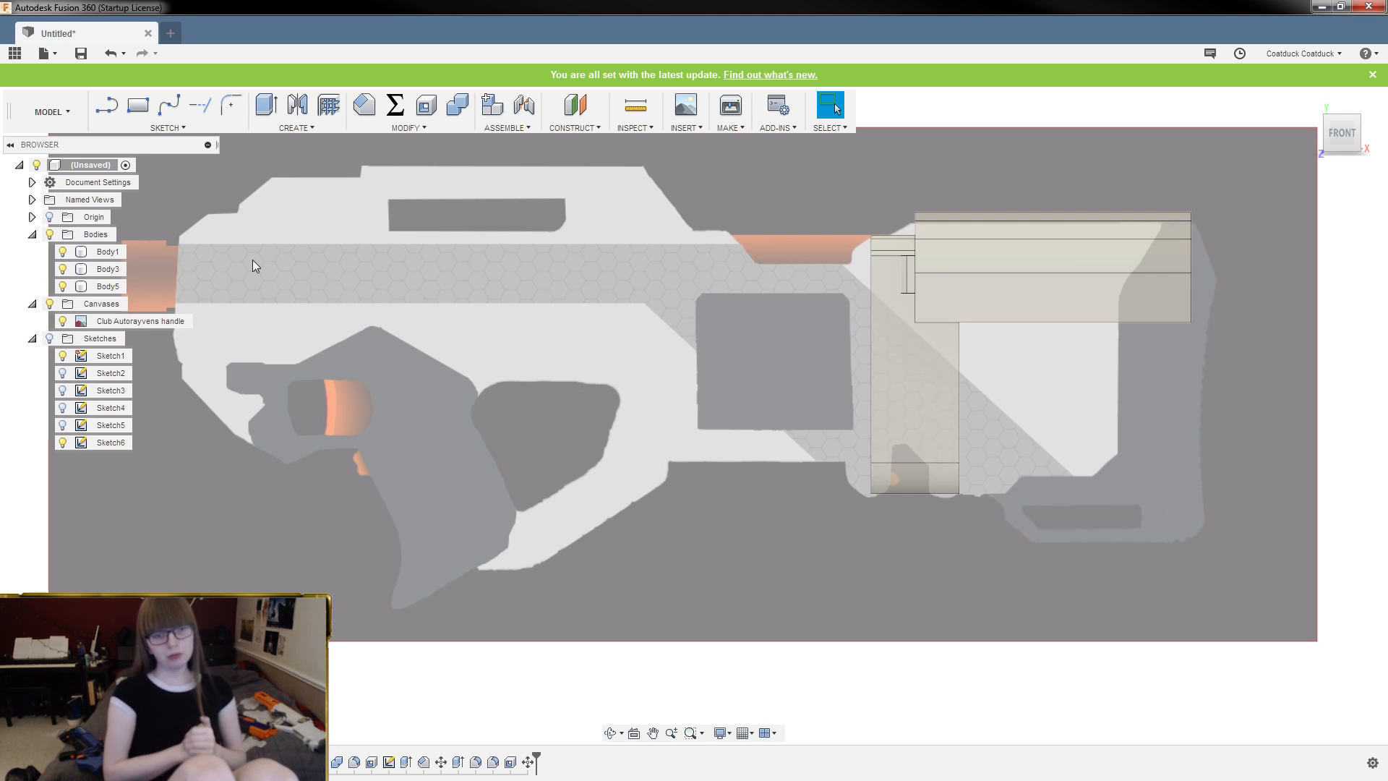
{"action": "scroll", "coordinate": [225, 275], "scroll_direction": "down", "scroll_amount": 1}
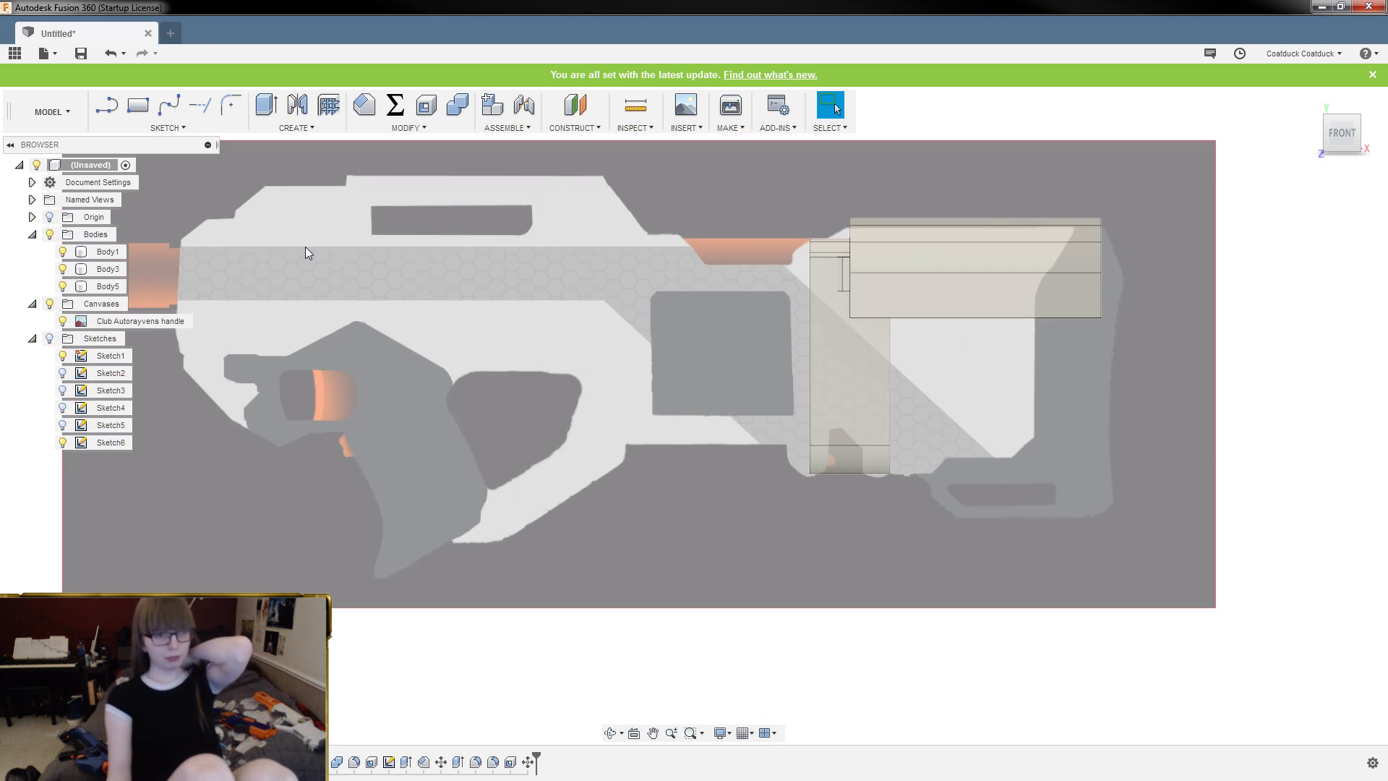
{"action": "scroll", "coordinate": [192, 267], "scroll_direction": "up", "scroll_amount": 2}
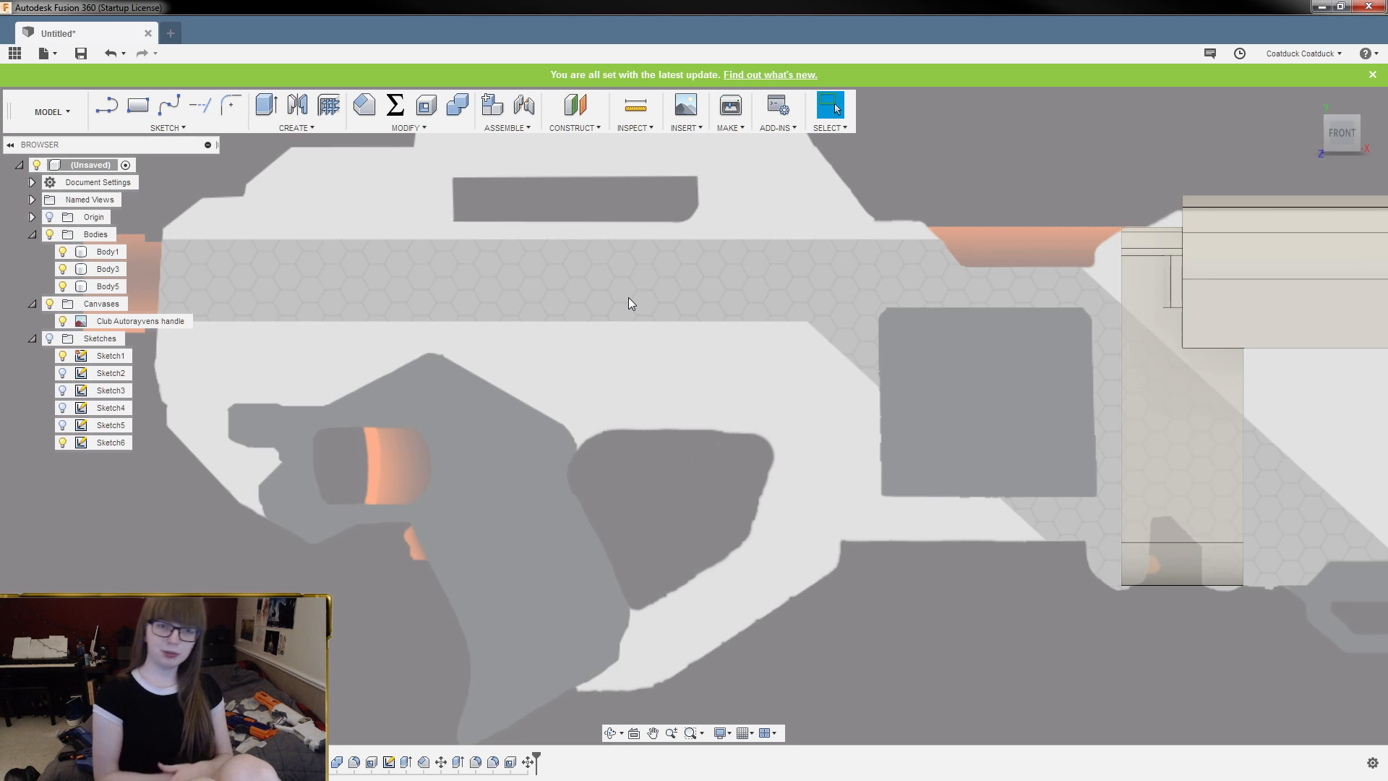
{"action": "scroll", "coordinate": [564, 300], "scroll_direction": "down", "scroll_amount": 3}
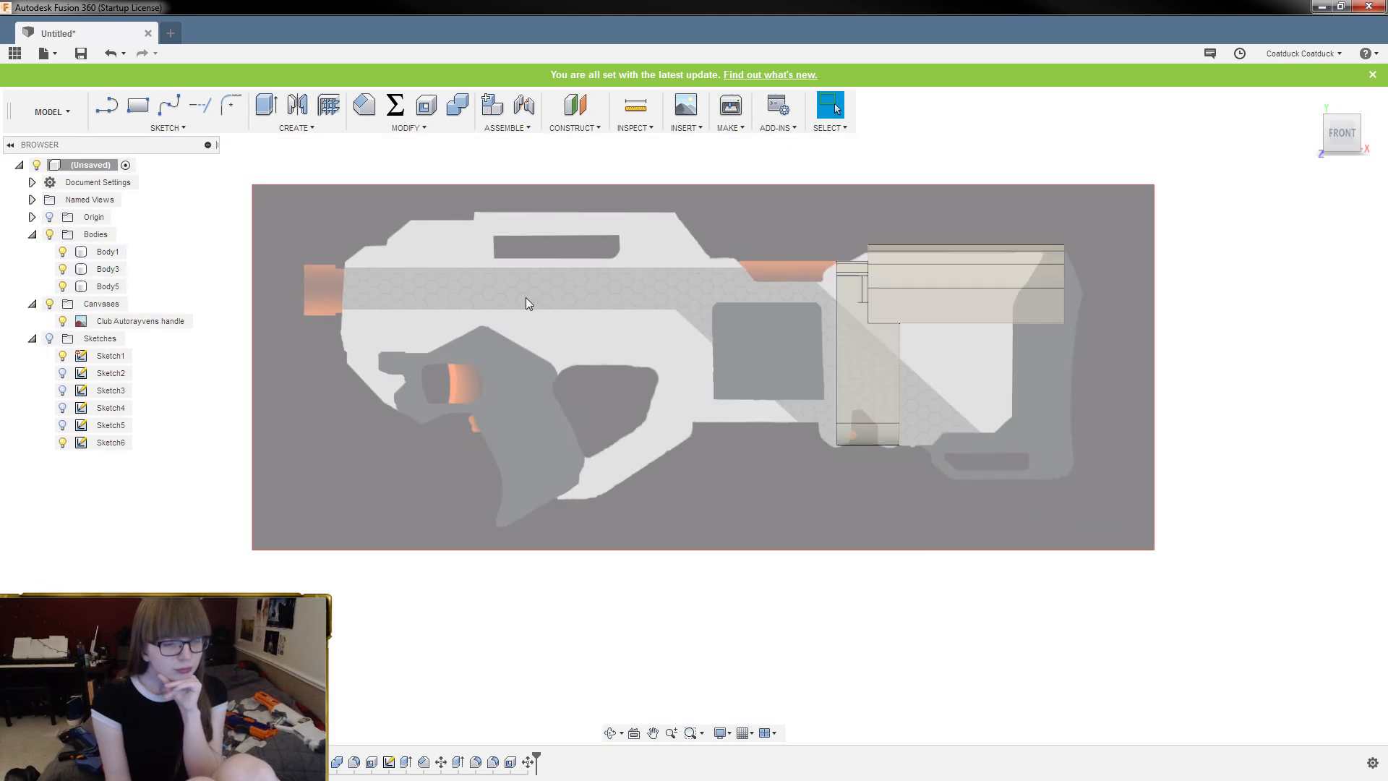
{"action": "scroll", "coordinate": [753, 284], "scroll_direction": "up", "scroll_amount": 6}
{"action": "scroll", "coordinate": [976, 281], "scroll_direction": "up", "scroll_amount": 4}
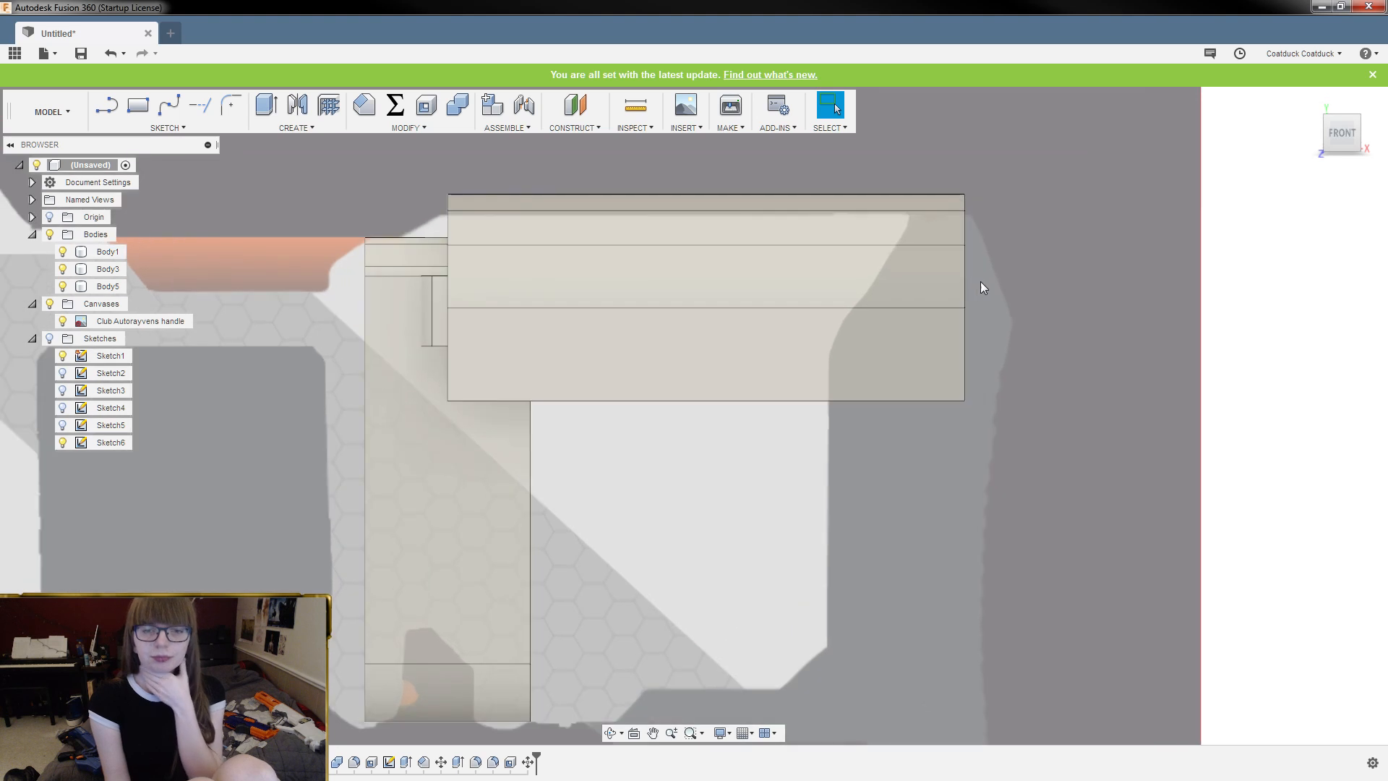
{"action": "middle_click_drag", "start_coordinate": [988, 241], "coordinate": [957, 242], "text": "shift"}
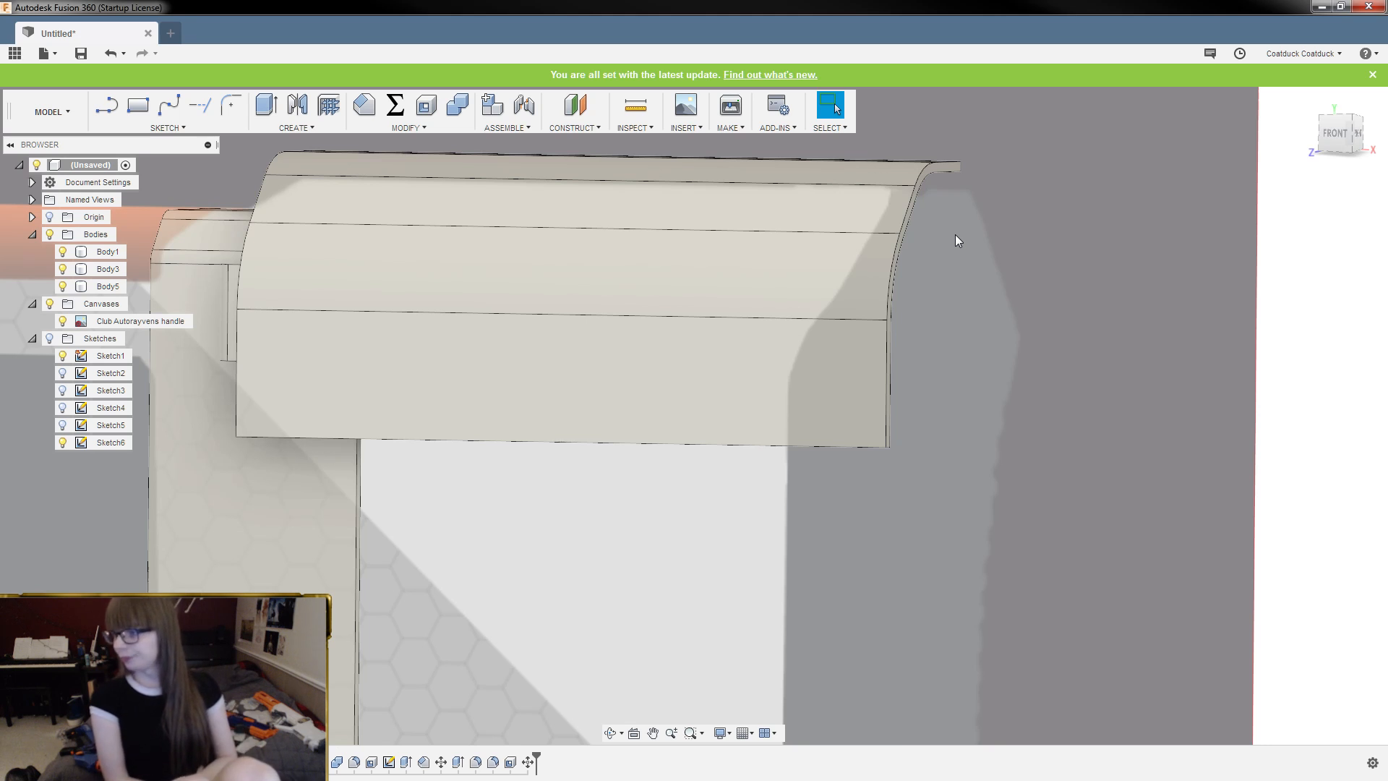
{"action": "scroll", "coordinate": [1100, 230], "scroll_direction": "down", "scroll_amount": 5}
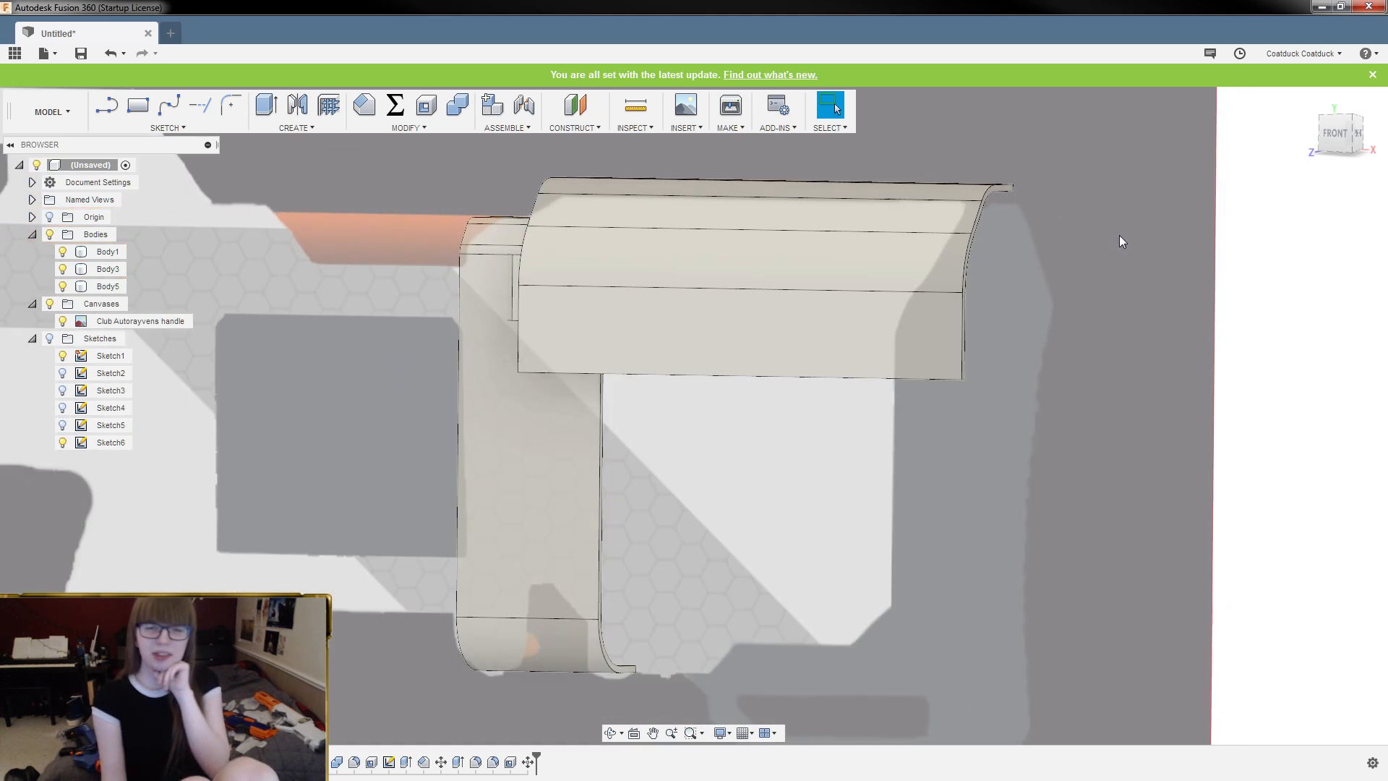
{"action": "middle_click_drag", "start_coordinate": [1096, 279], "coordinate": [1132, 283], "text": "shift"}
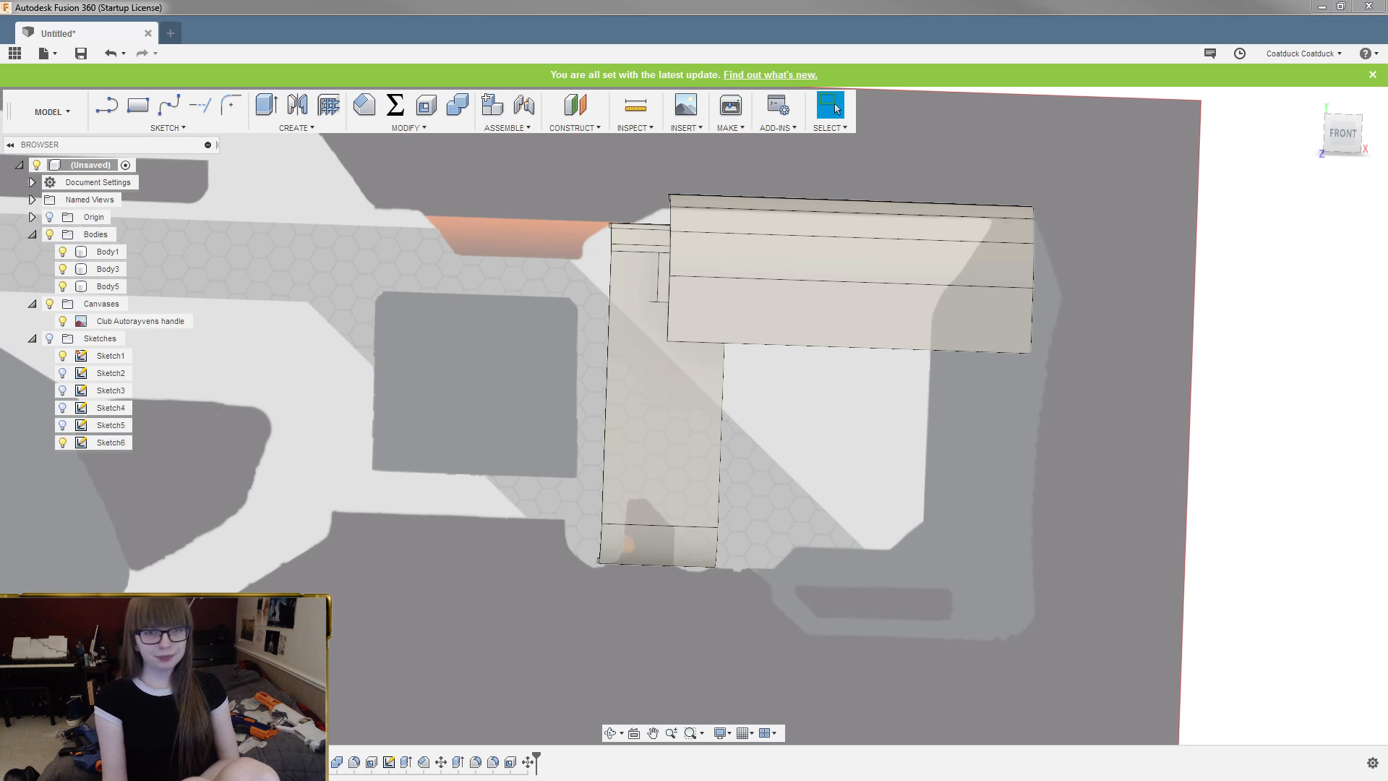
Inspect the junction where the front edge of the rounded upper stock shell overlaps the vertical stock body
{"action": "mouse_move", "coordinate": [487, 199]}
{"action": "middle_mouse_down", "text": "shift"}
{"action": "mouse_move", "coordinate": [521, 186]}
{"action": "mouse_move", "coordinate": [558, 226]}
{"action": "mouse_move", "coordinate": [471, 198]}
{"action": "mouse_move", "coordinate": [434, 205]}
{"action": "mouse_move", "coordinate": [449, 210]}
{"action": "mouse_move", "coordinate": [514, 196]}
{"action": "mouse_move", "coordinate": [428, 182]}
{"action": "mouse_move", "coordinate": [496, 191]}
{"action": "middle_mouse_up", "text": "shift"}
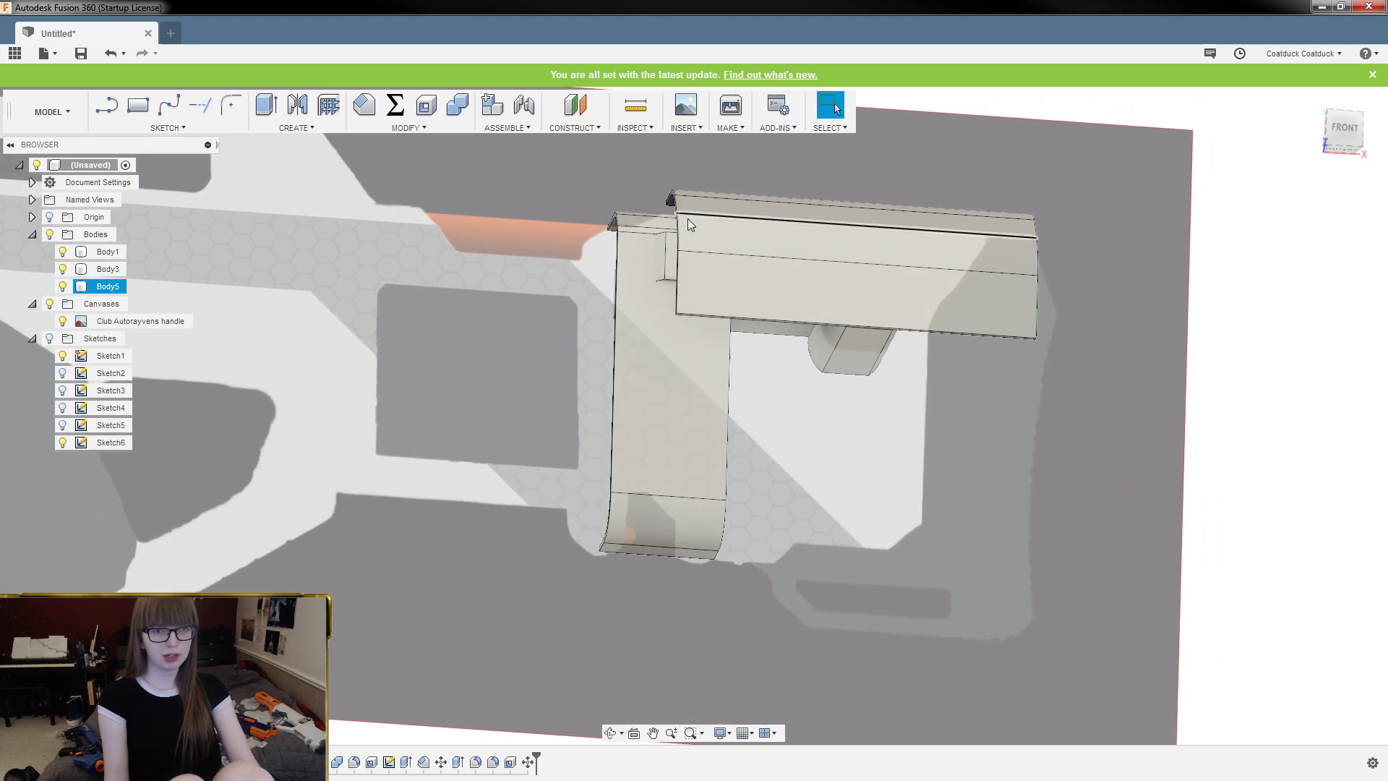
{"action": "scroll", "coordinate": [688, 219], "scroll_direction": "up", "scroll_amount": 3}
{"action": "middle_click_drag", "start_coordinate": [636, 183], "coordinate": [633, 224], "text": "shift"}
{"action": "scroll", "coordinate": [634, 257], "scroll_direction": "up", "scroll_amount": 3}
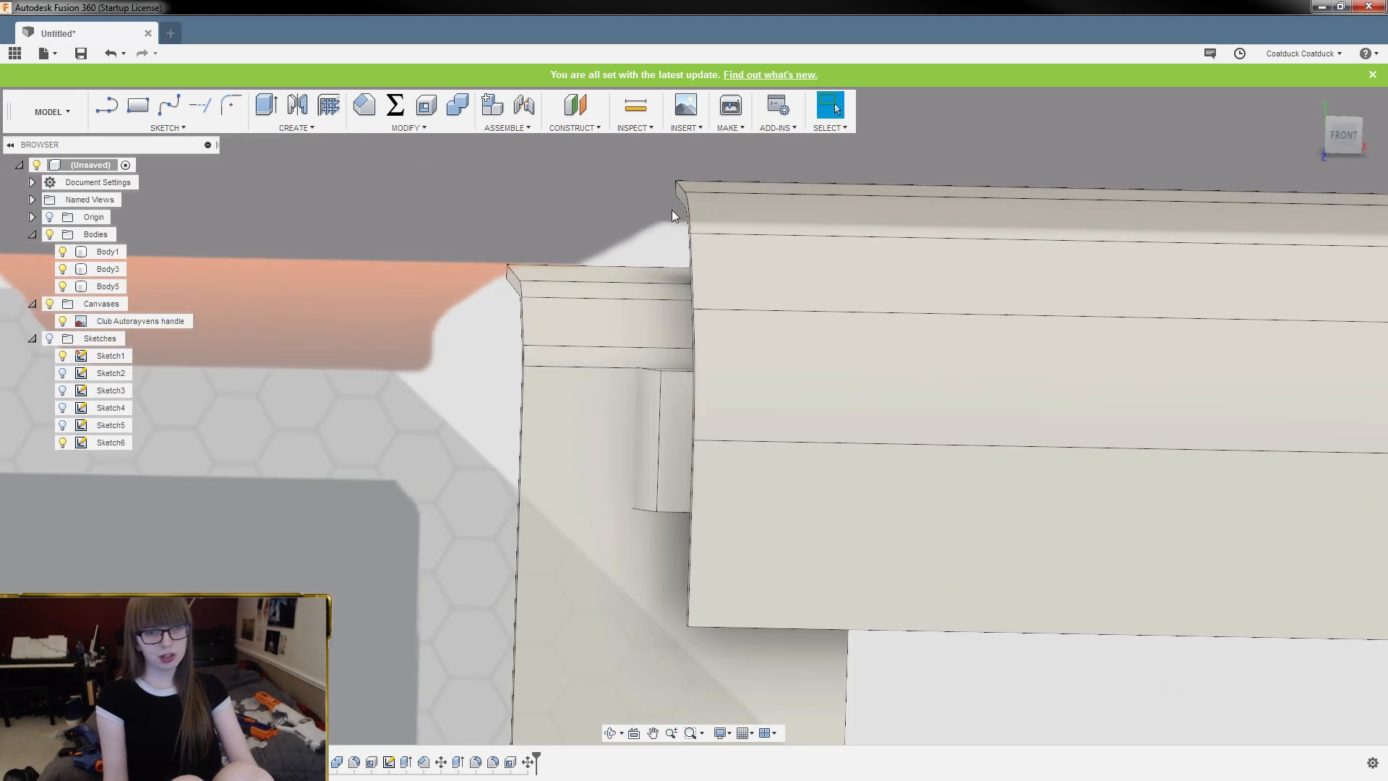
{"action": "scroll", "coordinate": [722, 208], "scroll_direction": "down", "scroll_amount": 3}
{"action": "middle_click_drag", "start_coordinate": [575, 172], "coordinate": [818, 167], "text": "shift"}
{"action": "scroll", "coordinate": [709, 275], "scroll_direction": "down", "scroll_amount": 2}
{"action": "middle_click_drag", "start_coordinate": [731, 220], "coordinate": [651, 207], "text": "shift"}
{"action": "scroll", "coordinate": [788, 228], "scroll_direction": "down", "scroll_amount": 4}
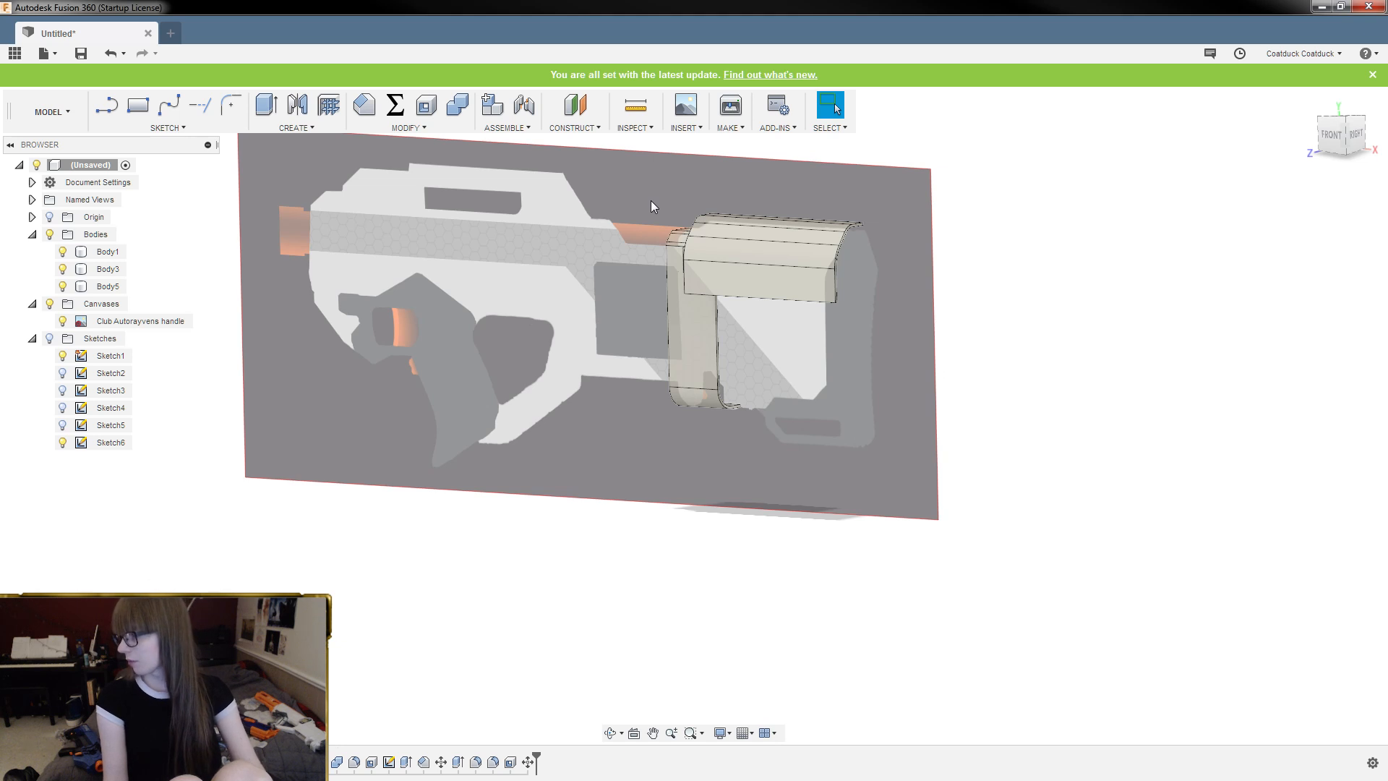
Examine the canvas from the stock forward to the orange muzzle and the front end of the hexagon-patterned band
{"action": "scroll", "coordinate": [651, 201], "scroll_direction": "up", "scroll_amount": 3}
{"action": "middle_click_drag", "start_coordinate": [650, 201], "coordinate": [728, 219], "text": "shift"}
{"action": "scroll", "coordinate": [836, 229], "scroll_direction": "down", "scroll_amount": 4}
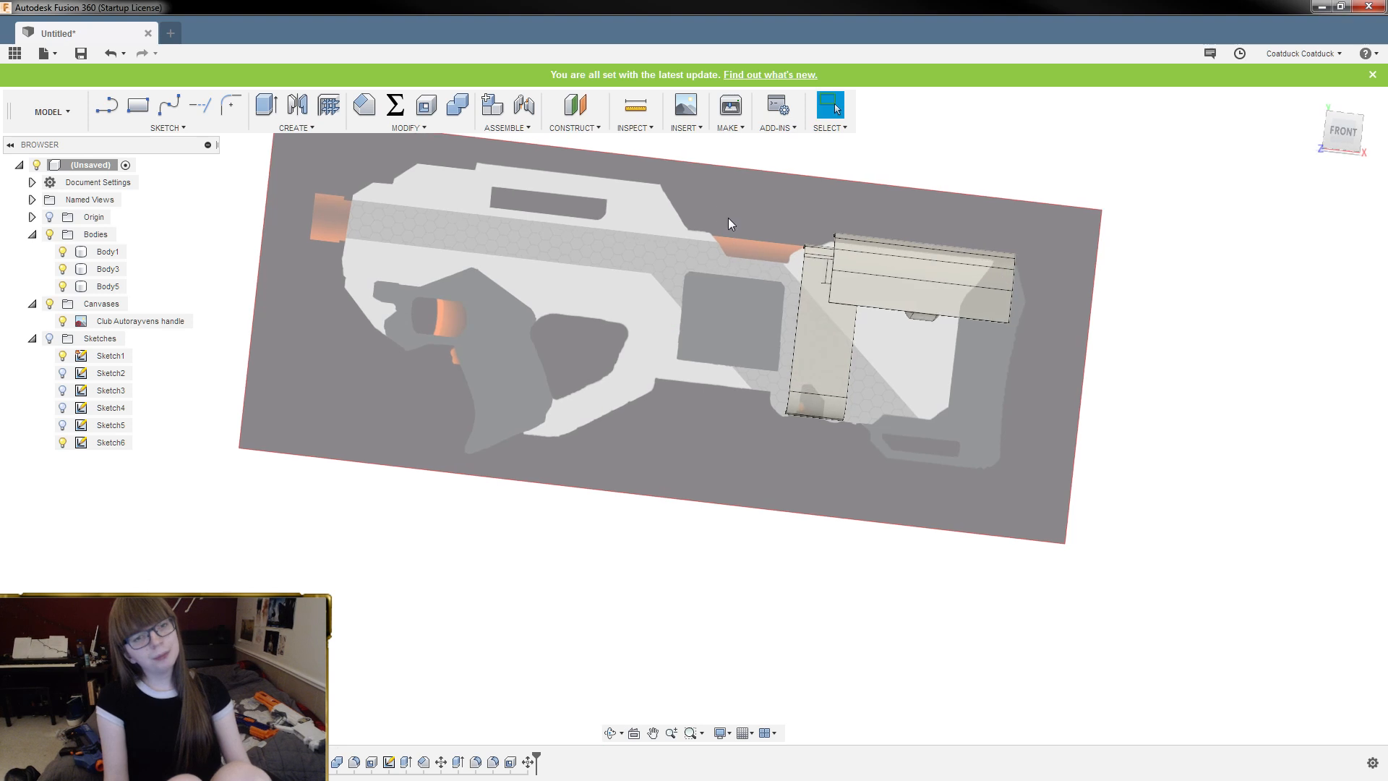
{"action": "scroll", "coordinate": [371, 214], "scroll_direction": "up", "scroll_amount": 6}
{"action": "scroll", "coordinate": [383, 218], "scroll_direction": "up", "scroll_amount": 1}
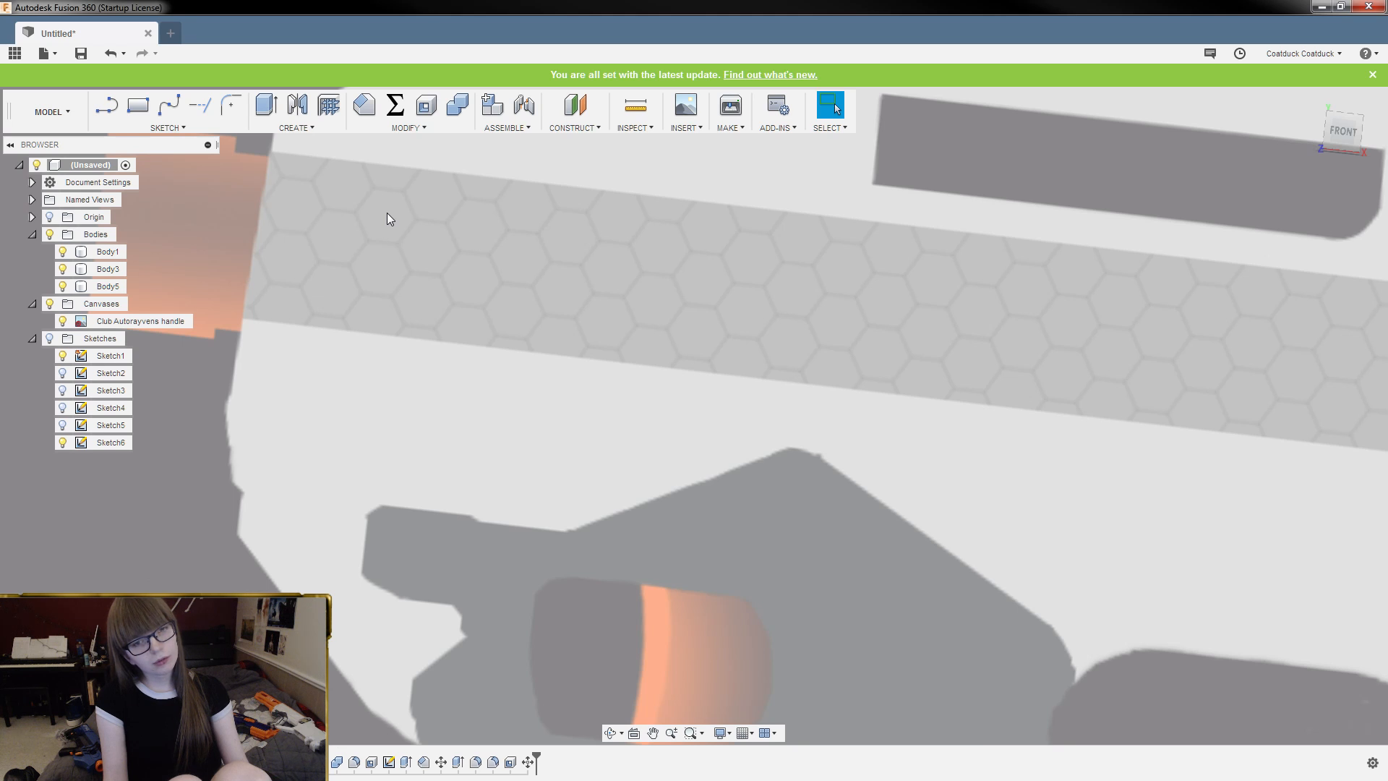
{"action": "scroll", "coordinate": [459, 231], "scroll_direction": "down", "scroll_amount": 6}
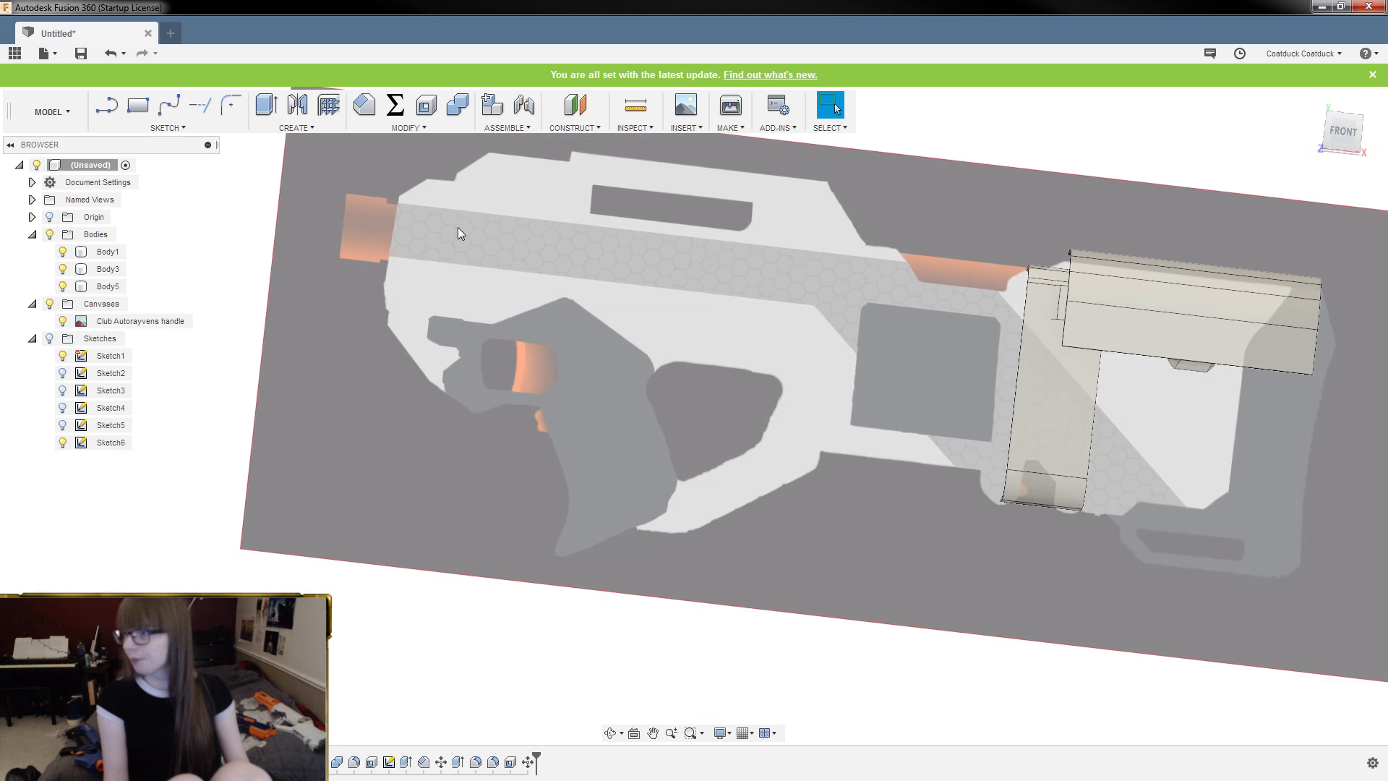
{"action": "scroll", "coordinate": [458, 231], "scroll_direction": "down", "scroll_amount": 4}
{"action": "scroll", "coordinate": [862, 284], "scroll_direction": "up", "scroll_amount": 1}
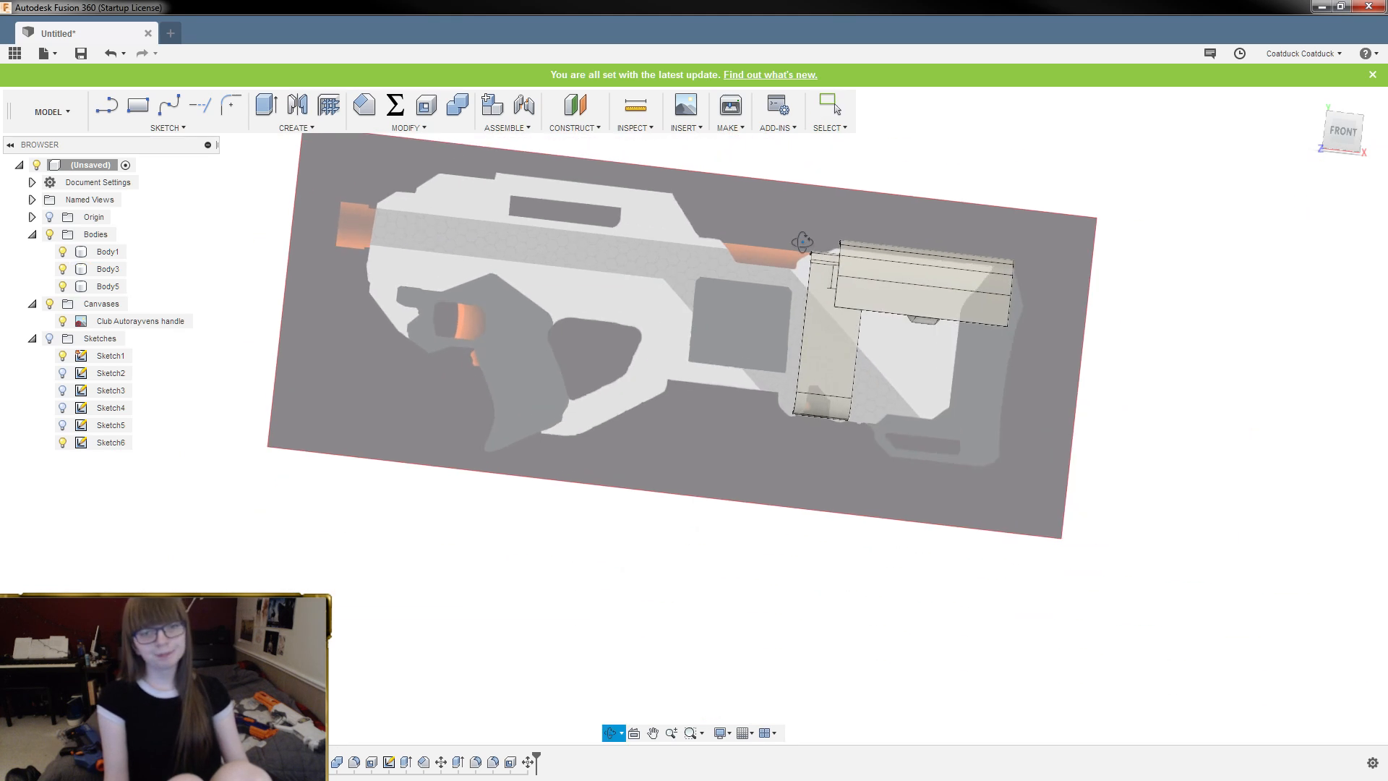
Inspect the underside of the upper stock shell and the bodies beneath it against the stock outline on the canvas
{"action": "middle_click_drag", "start_coordinate": [802, 242], "coordinate": [766, 162], "text": "shift"}
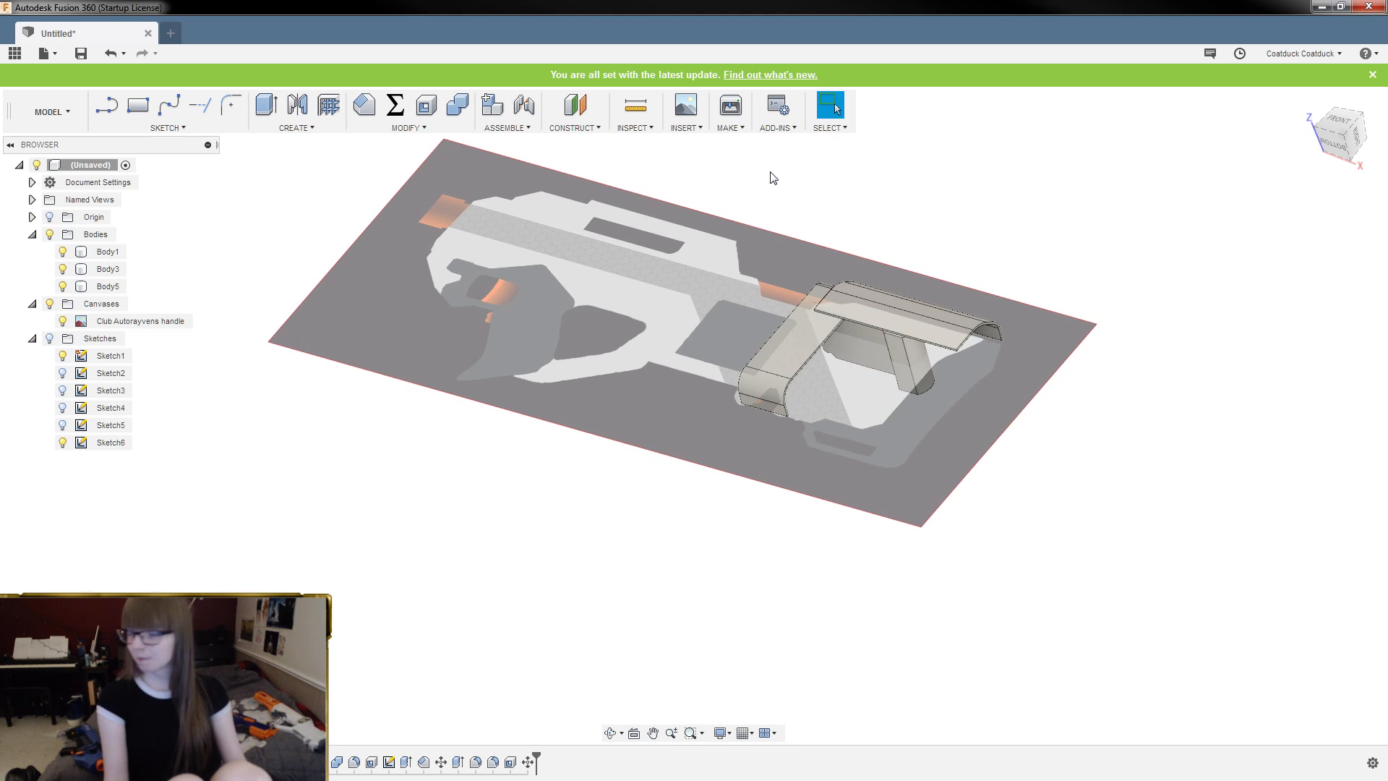
{"action": "scroll", "coordinate": [855, 280], "scroll_direction": "up", "scroll_amount": 5}
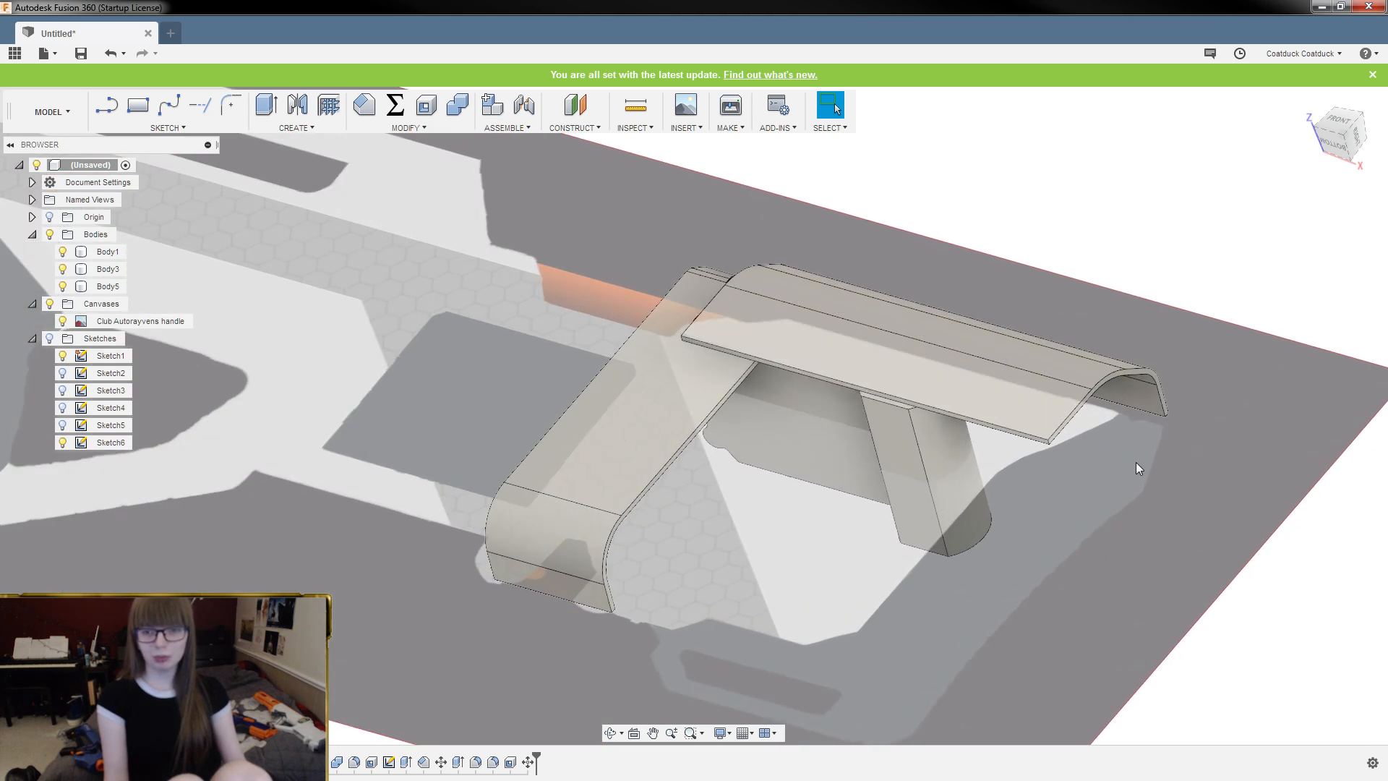
{"action": "scroll", "coordinate": [1136, 466], "scroll_direction": "up", "scroll_amount": 3}
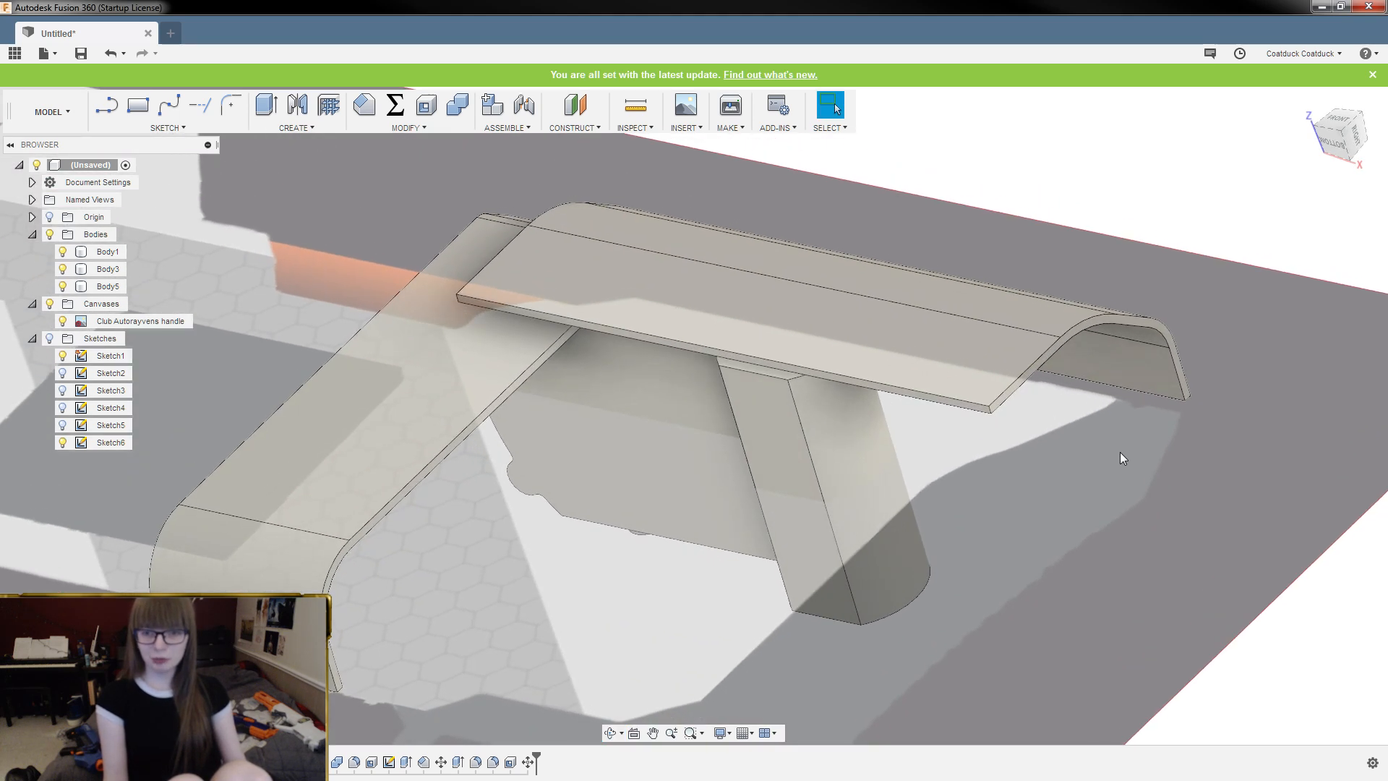
{"action": "middle_click_drag", "start_coordinate": [1121, 452], "coordinate": [1194, 349], "text": "shift"}
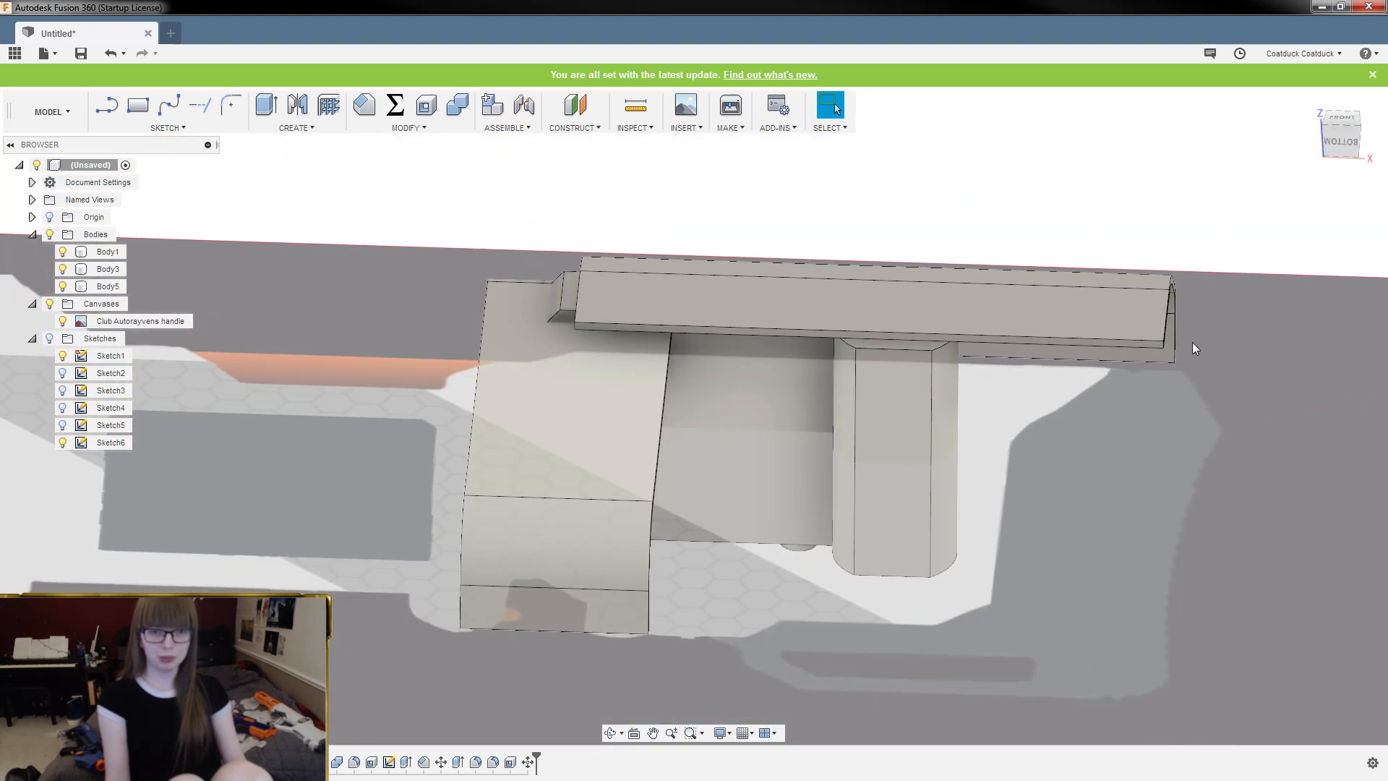
{"action": "scroll", "coordinate": [1195, 349], "scroll_direction": "down", "scroll_amount": 2}
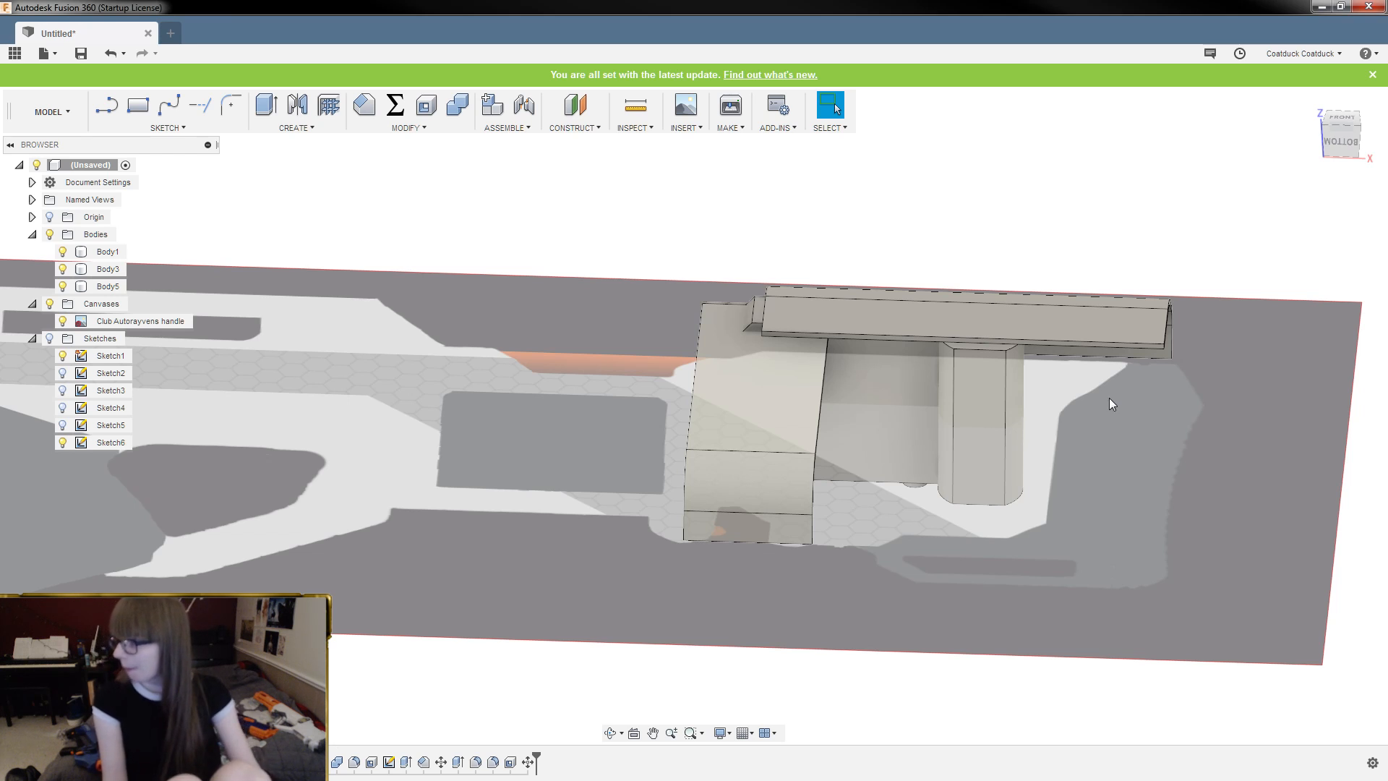
{"action": "left_click", "coordinate": [1054, 357]}
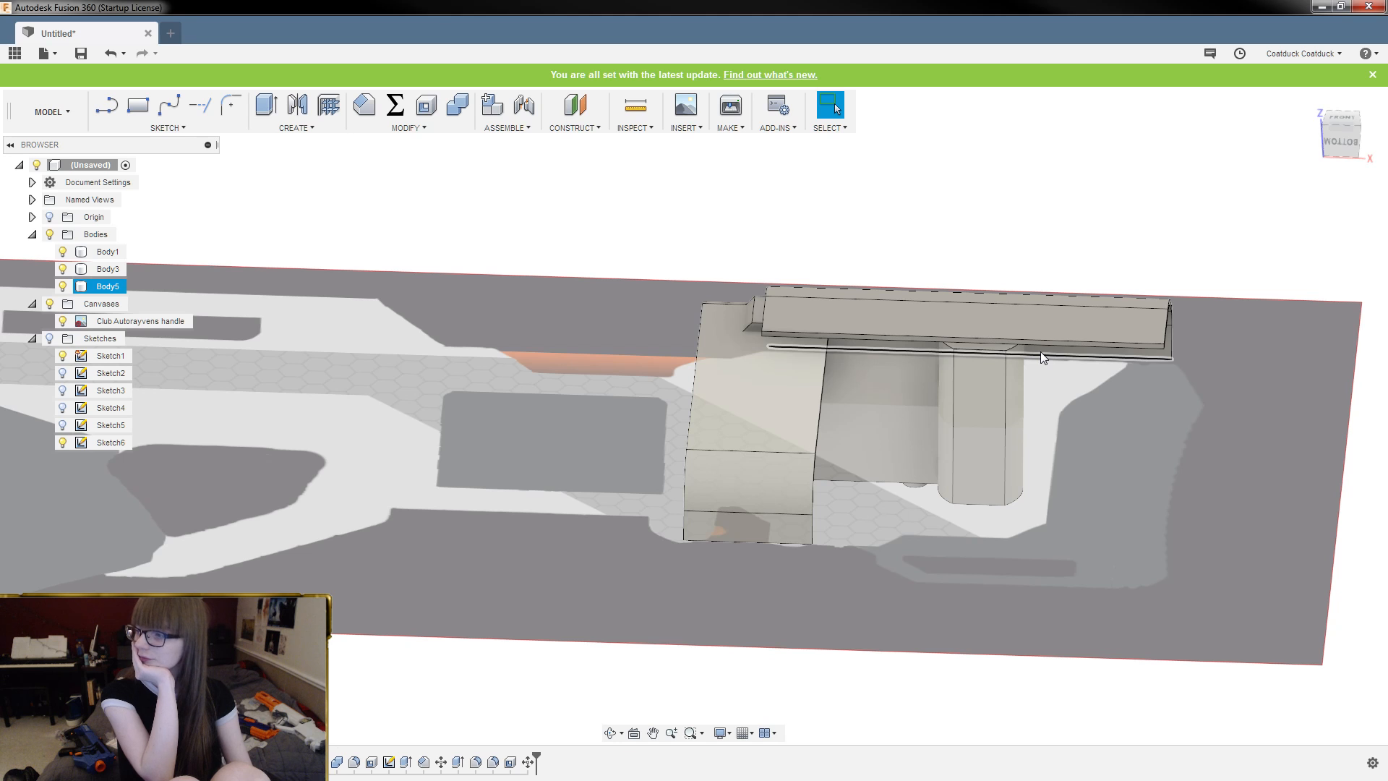
{"action": "scroll", "coordinate": [1013, 175], "scroll_direction": "down", "scroll_amount": 5}
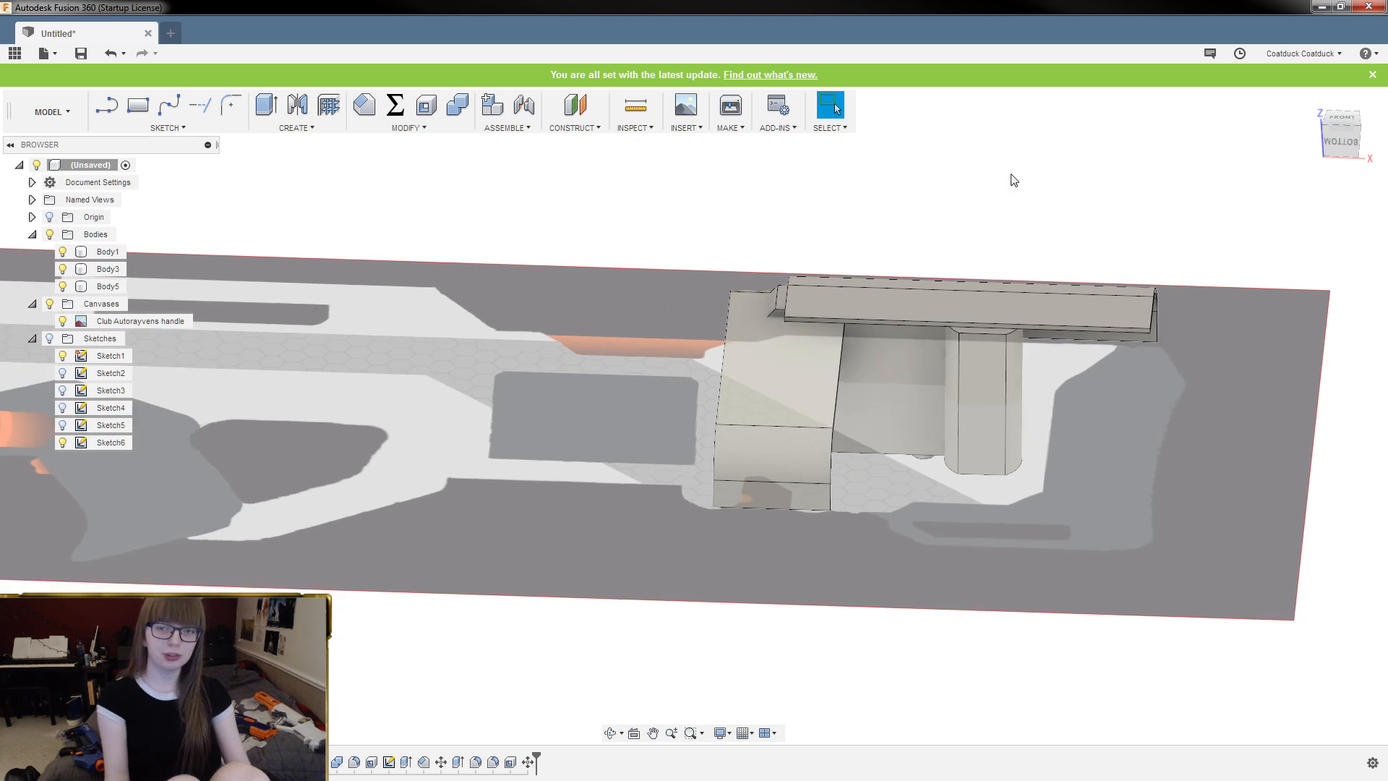
{"action": "middle_click_drag", "start_coordinate": [1013, 176], "coordinate": [1117, 373], "text": "shift"}
{"action": "scroll", "coordinate": [1140, 358], "scroll_direction": "down", "scroll_amount": 6}
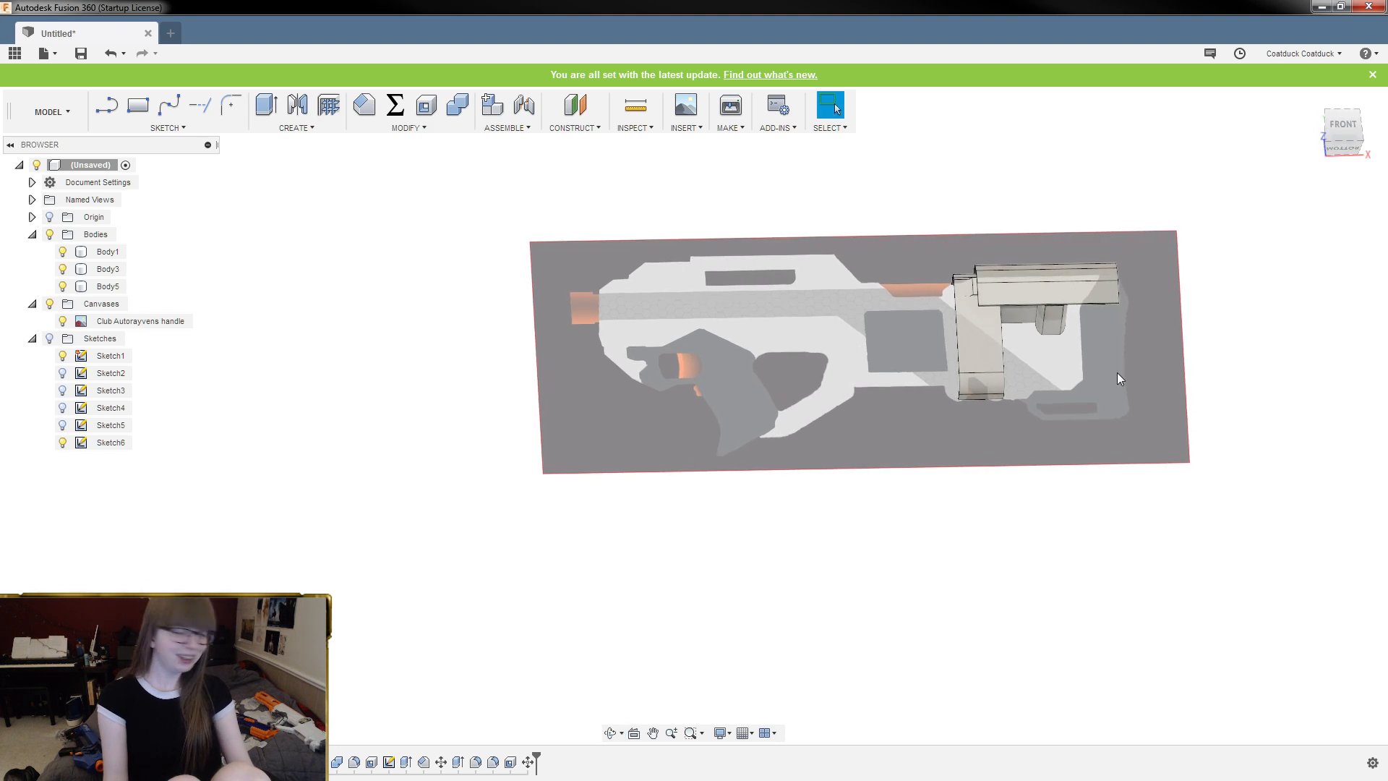